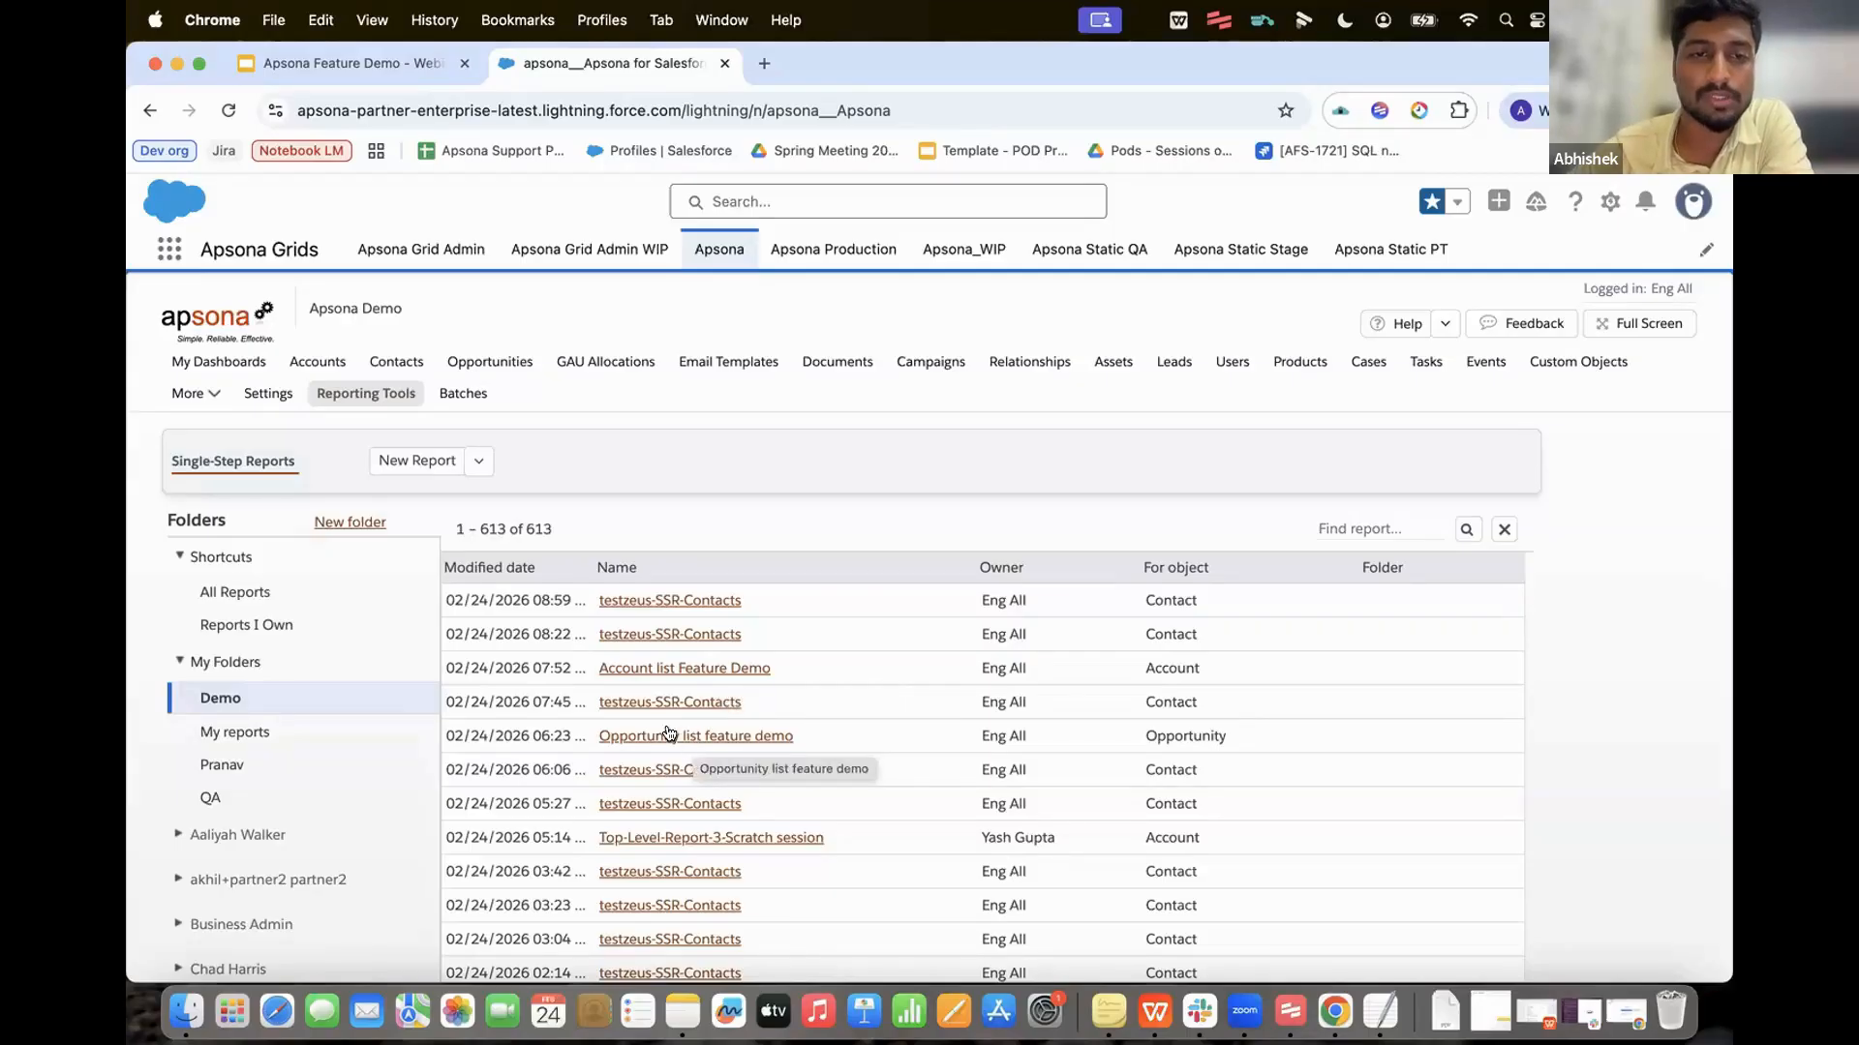
Step: Show the actions for the Account list Feature Demo report in the Demo folder
click(685, 669)
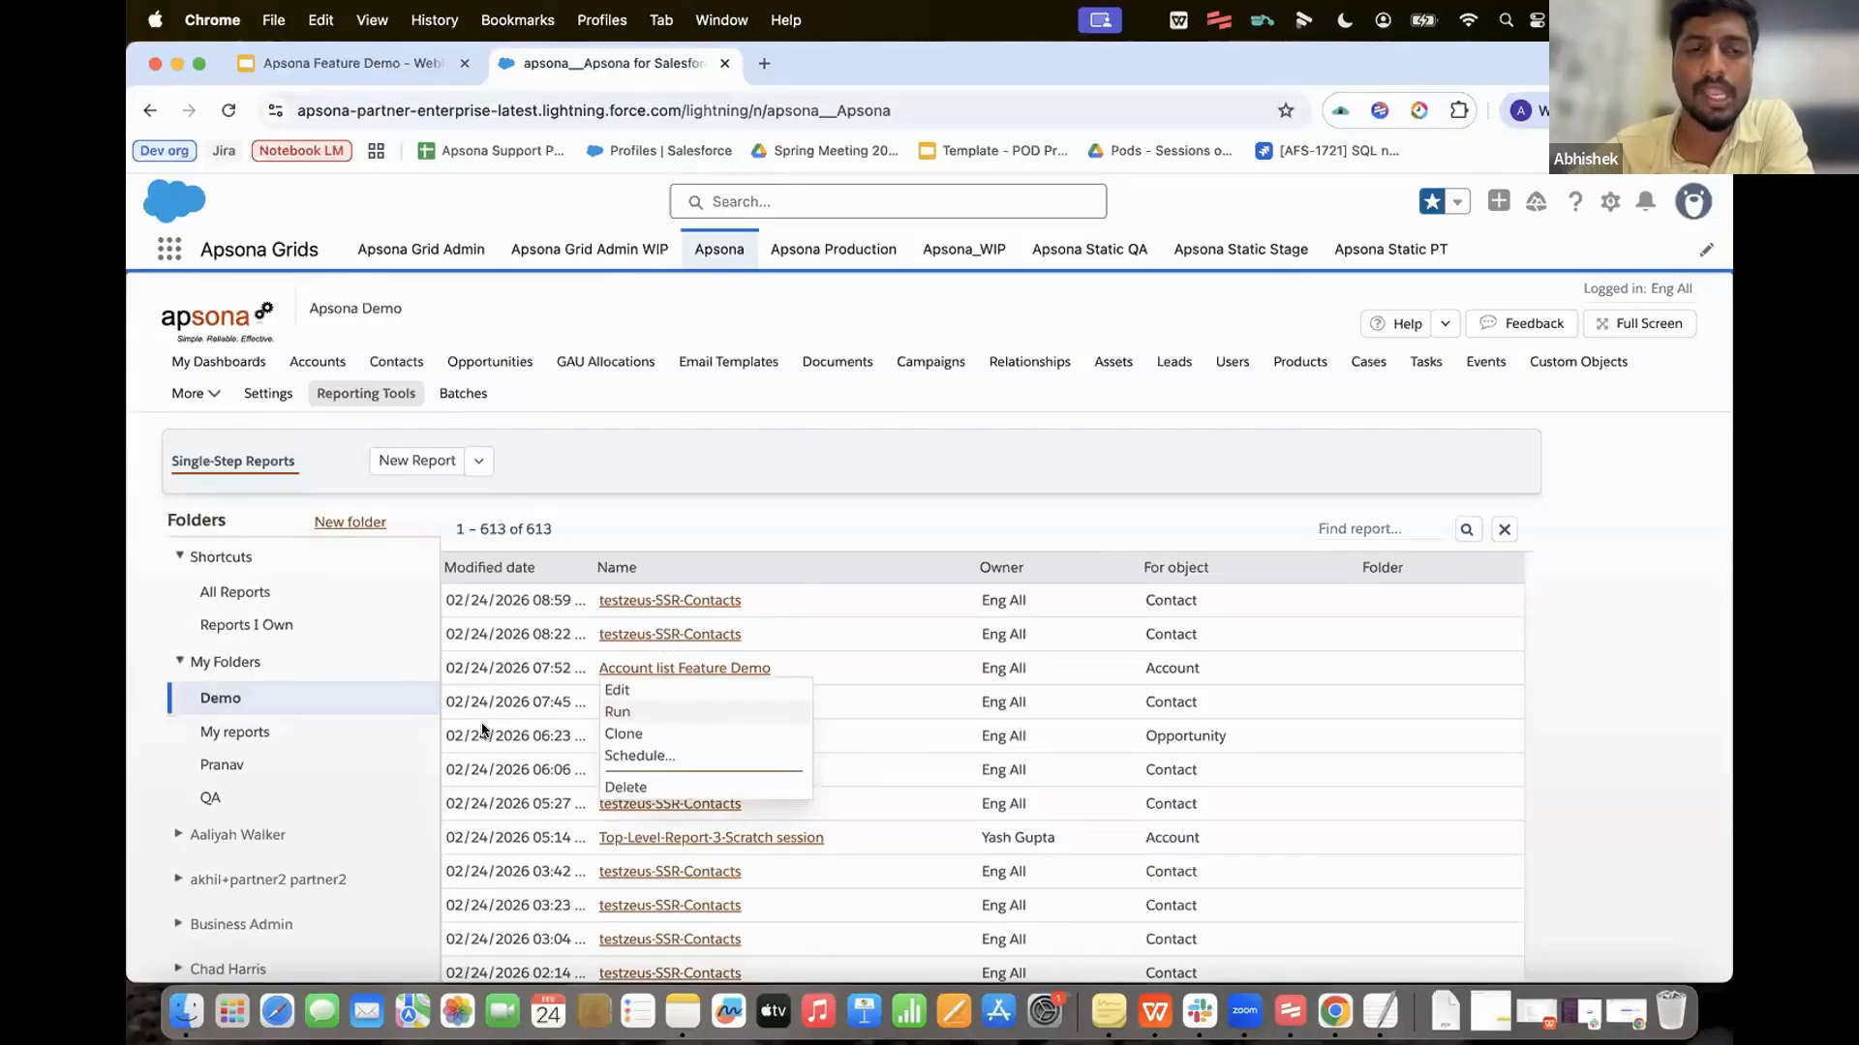
Step: Run the Account list Feature Demo report and start a new Document merge for its 4 records
click(619, 711)
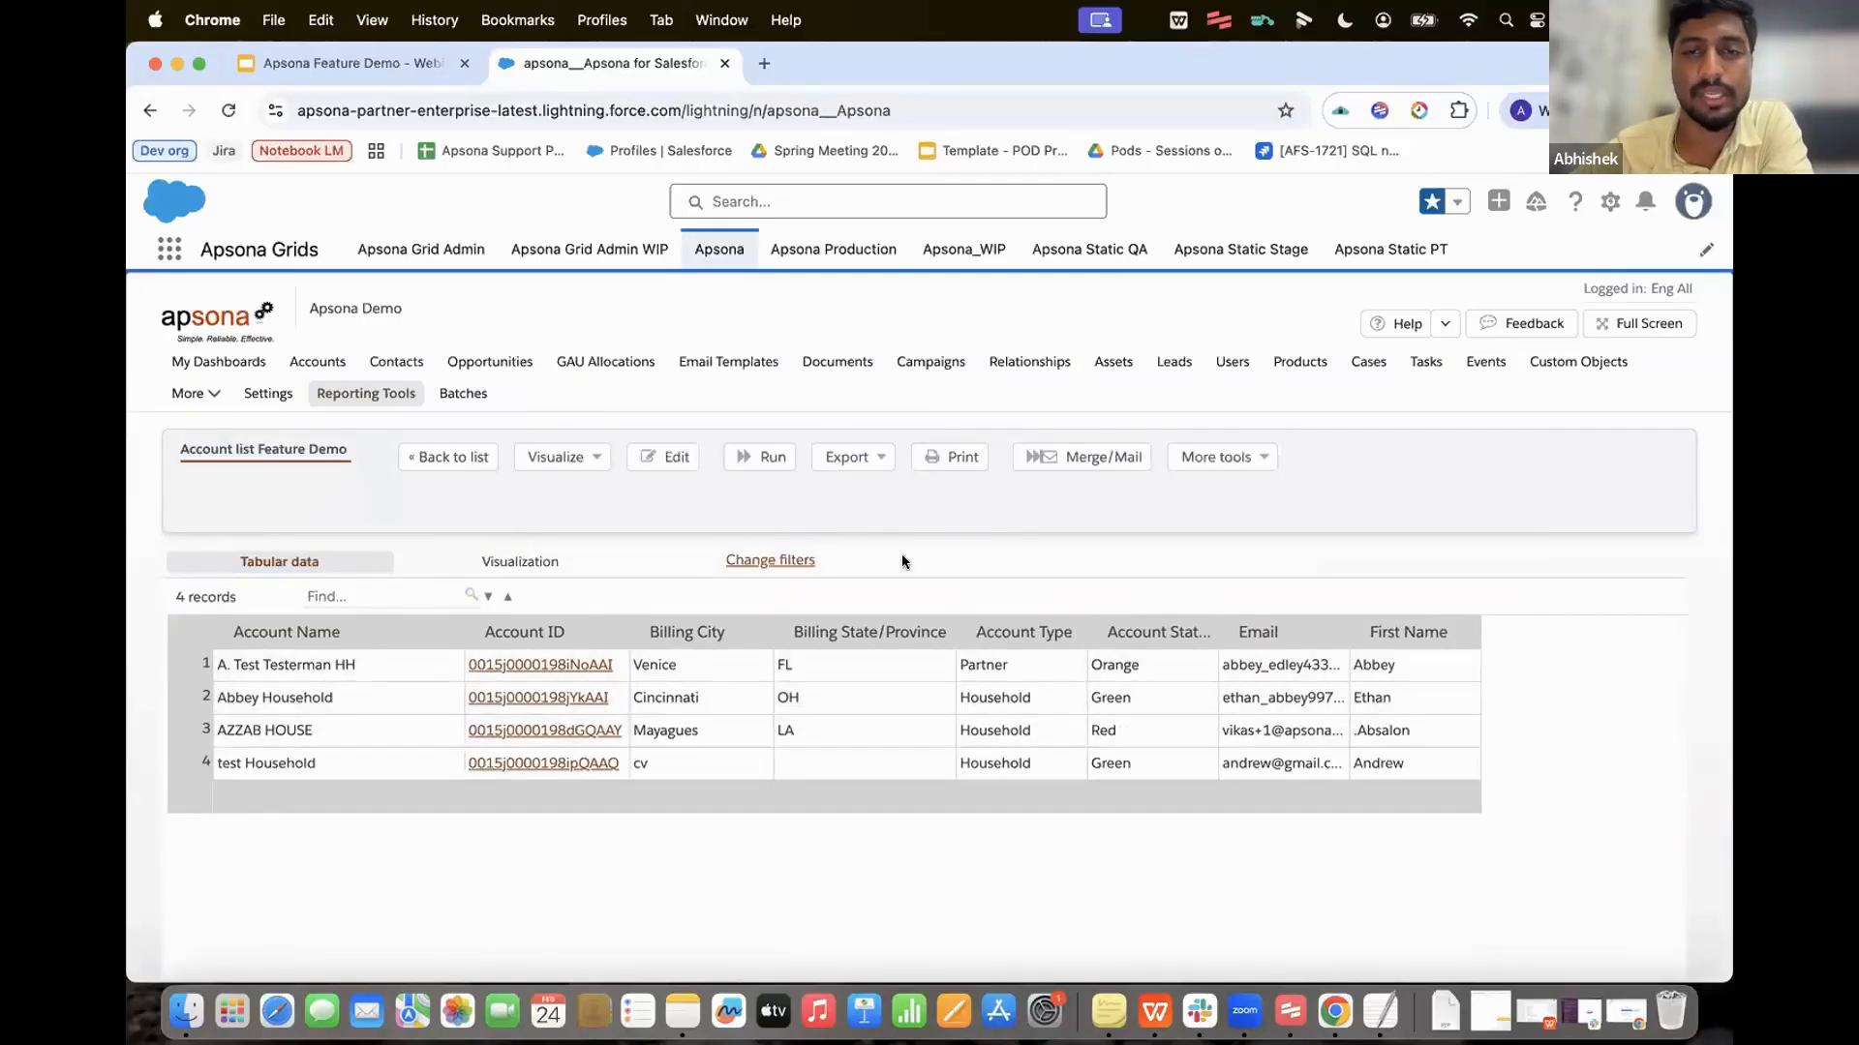
click(1089, 449)
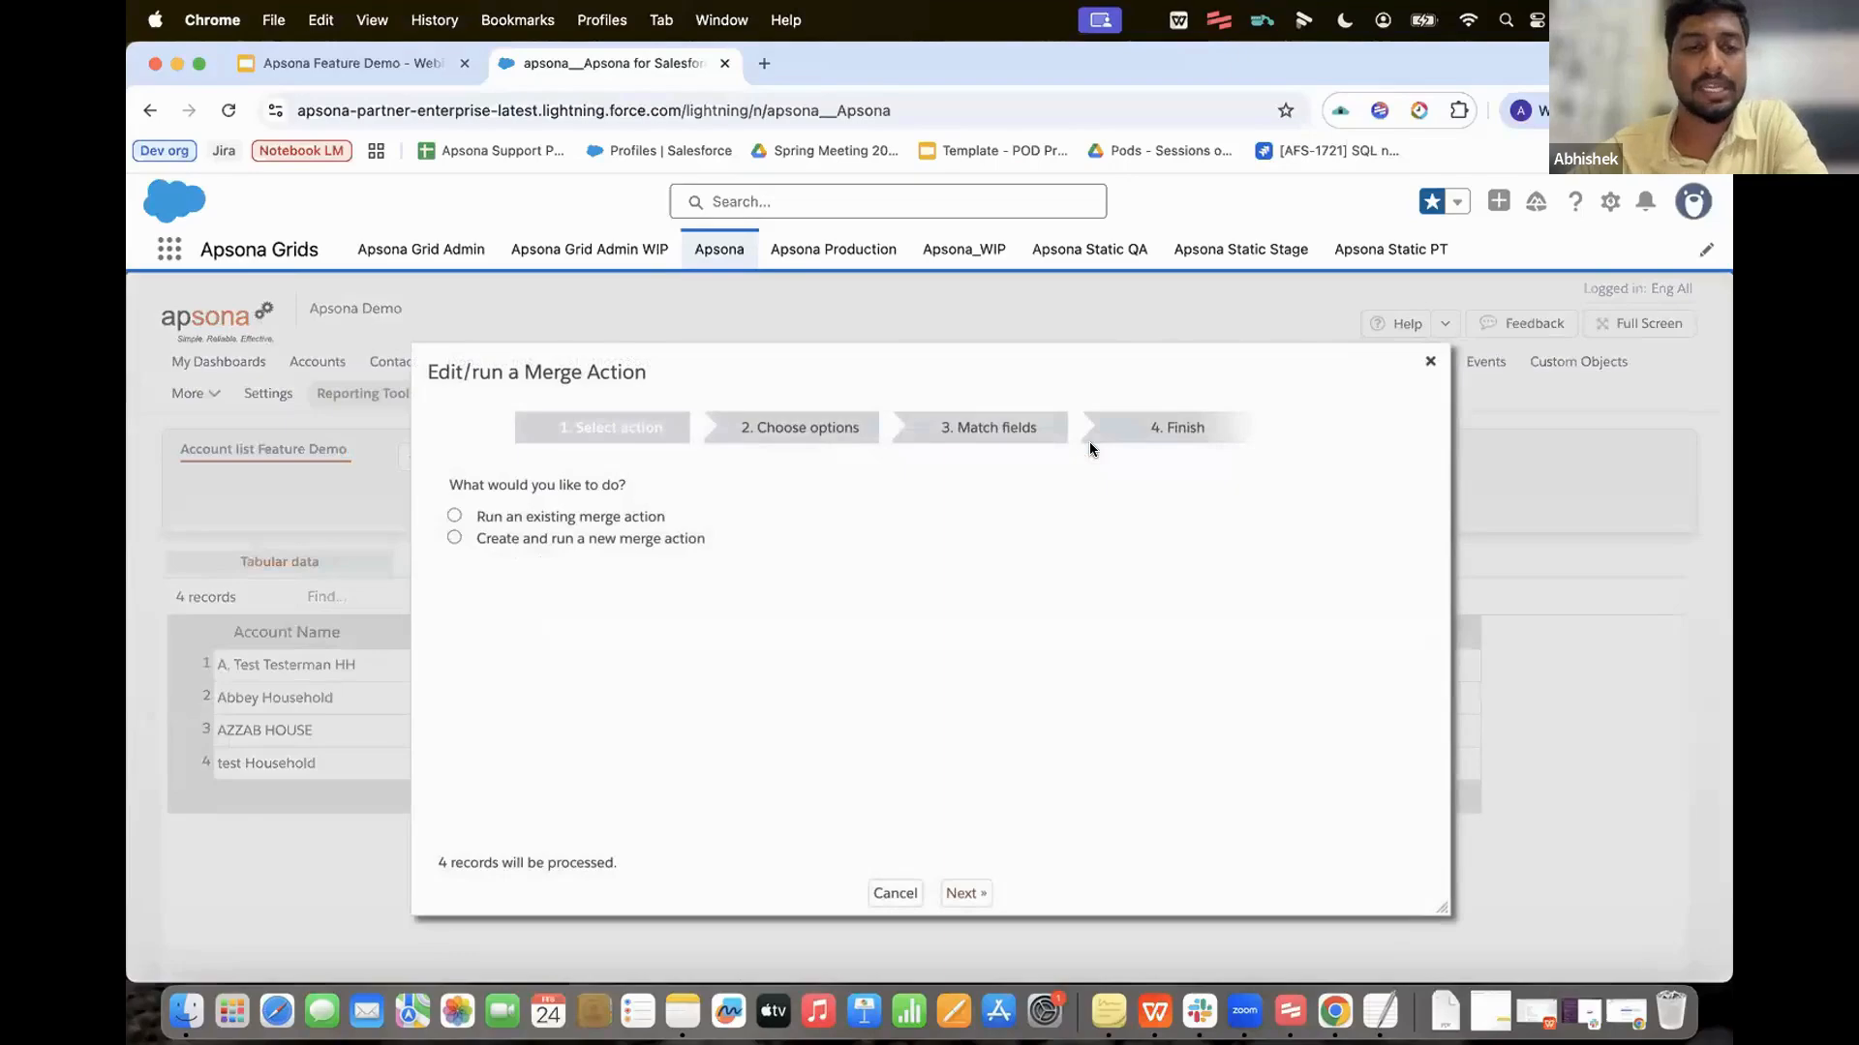
click(590, 531)
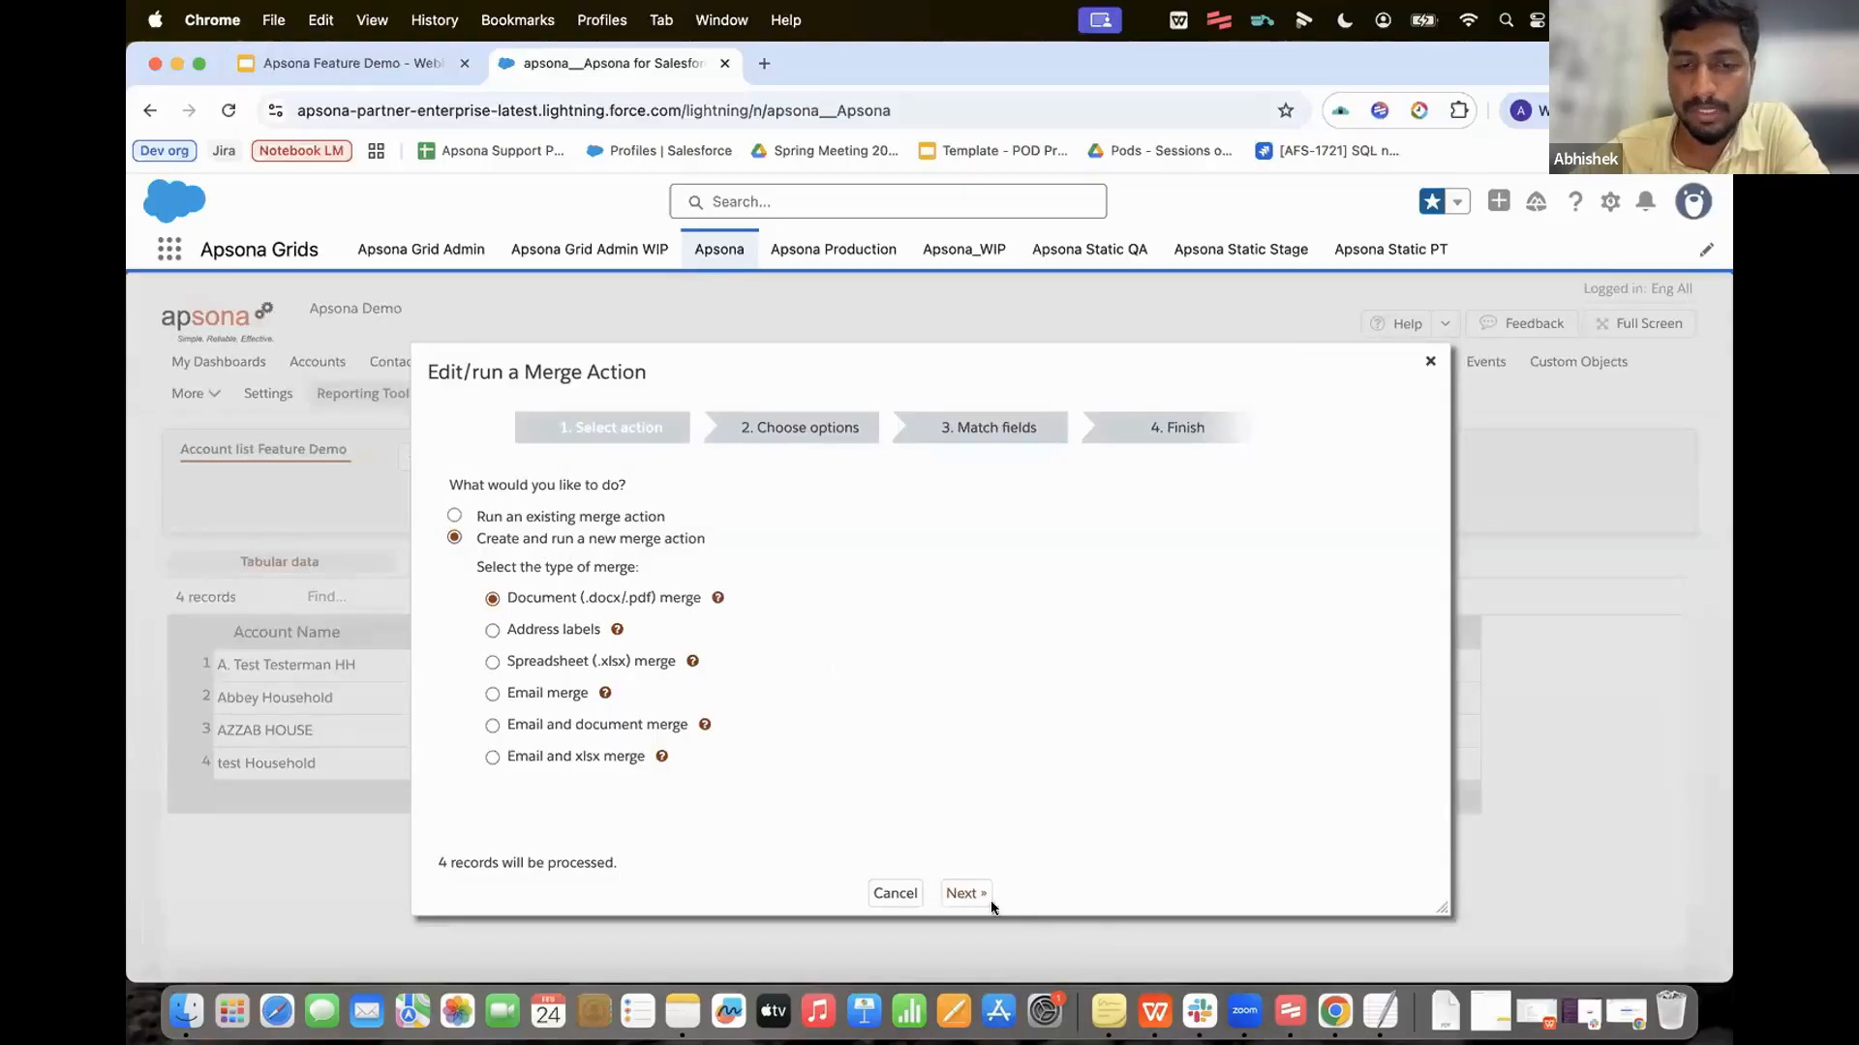
click(967, 892)
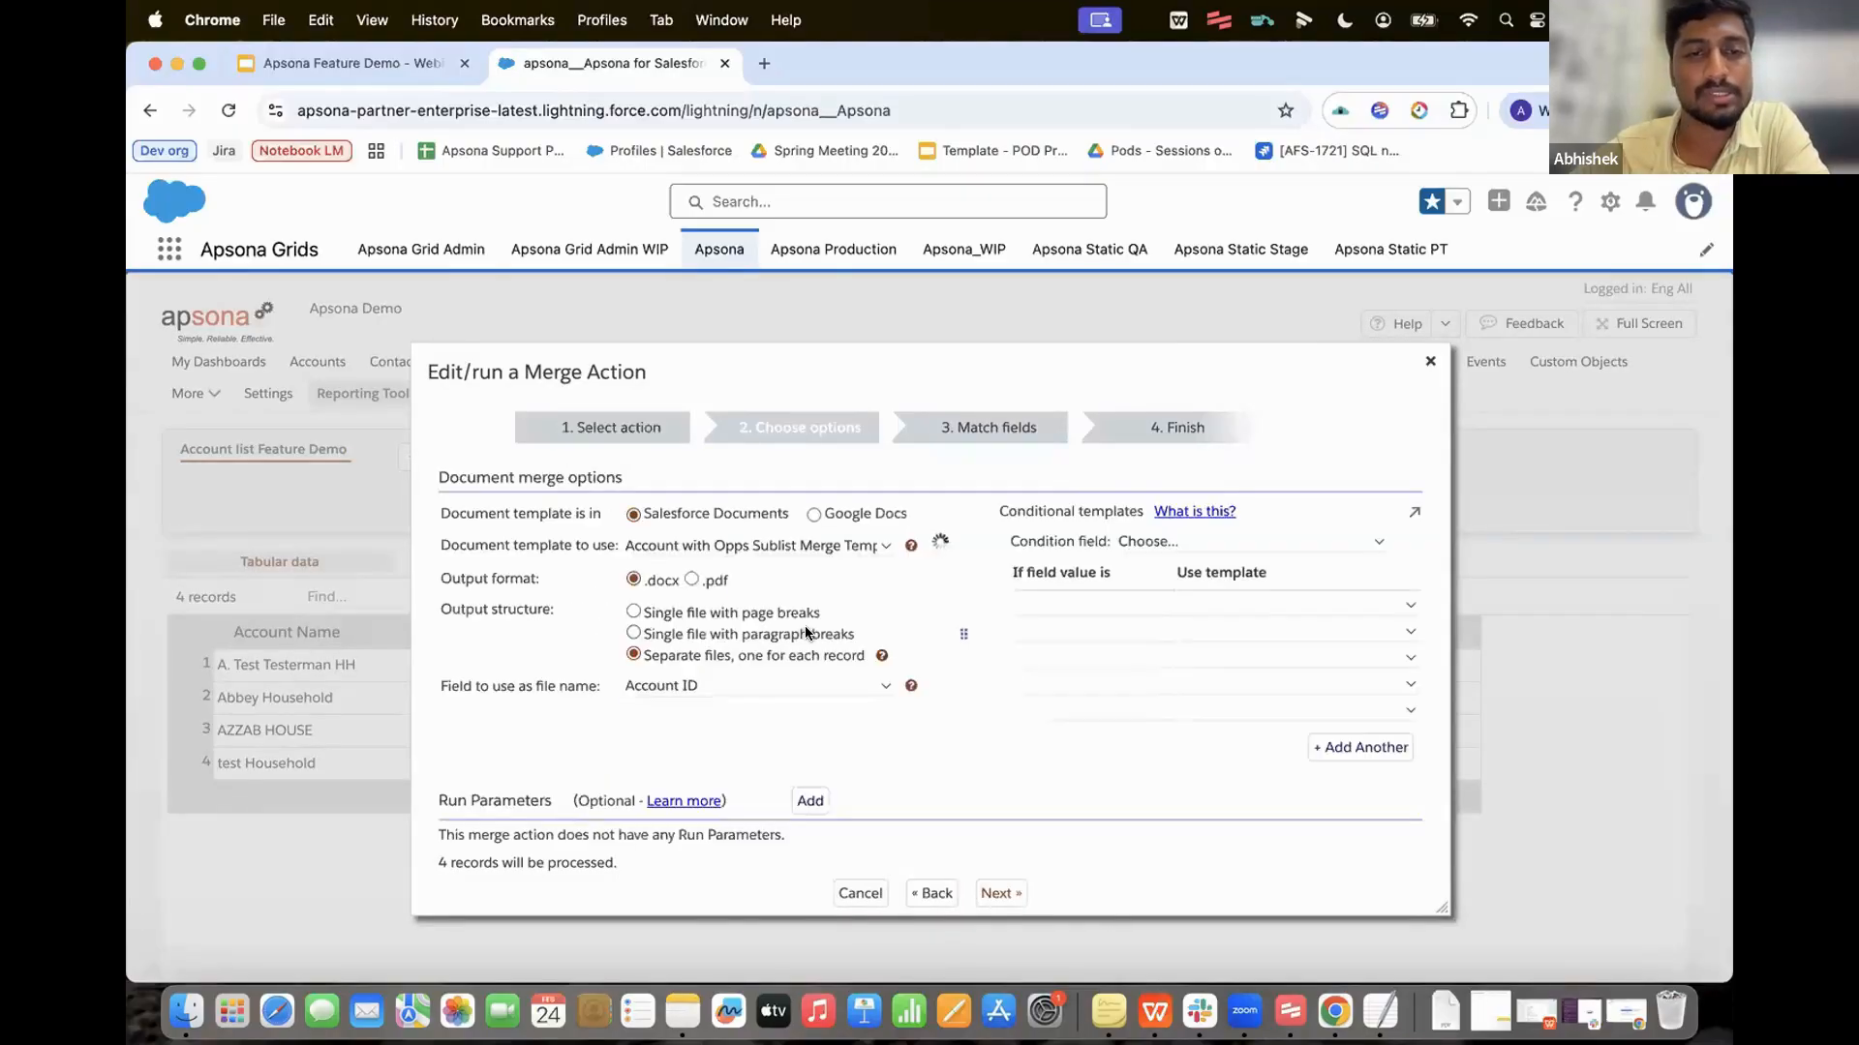
Step: Choose the Account with Opps Sublist Merge Template as the merge template
click(834, 543)
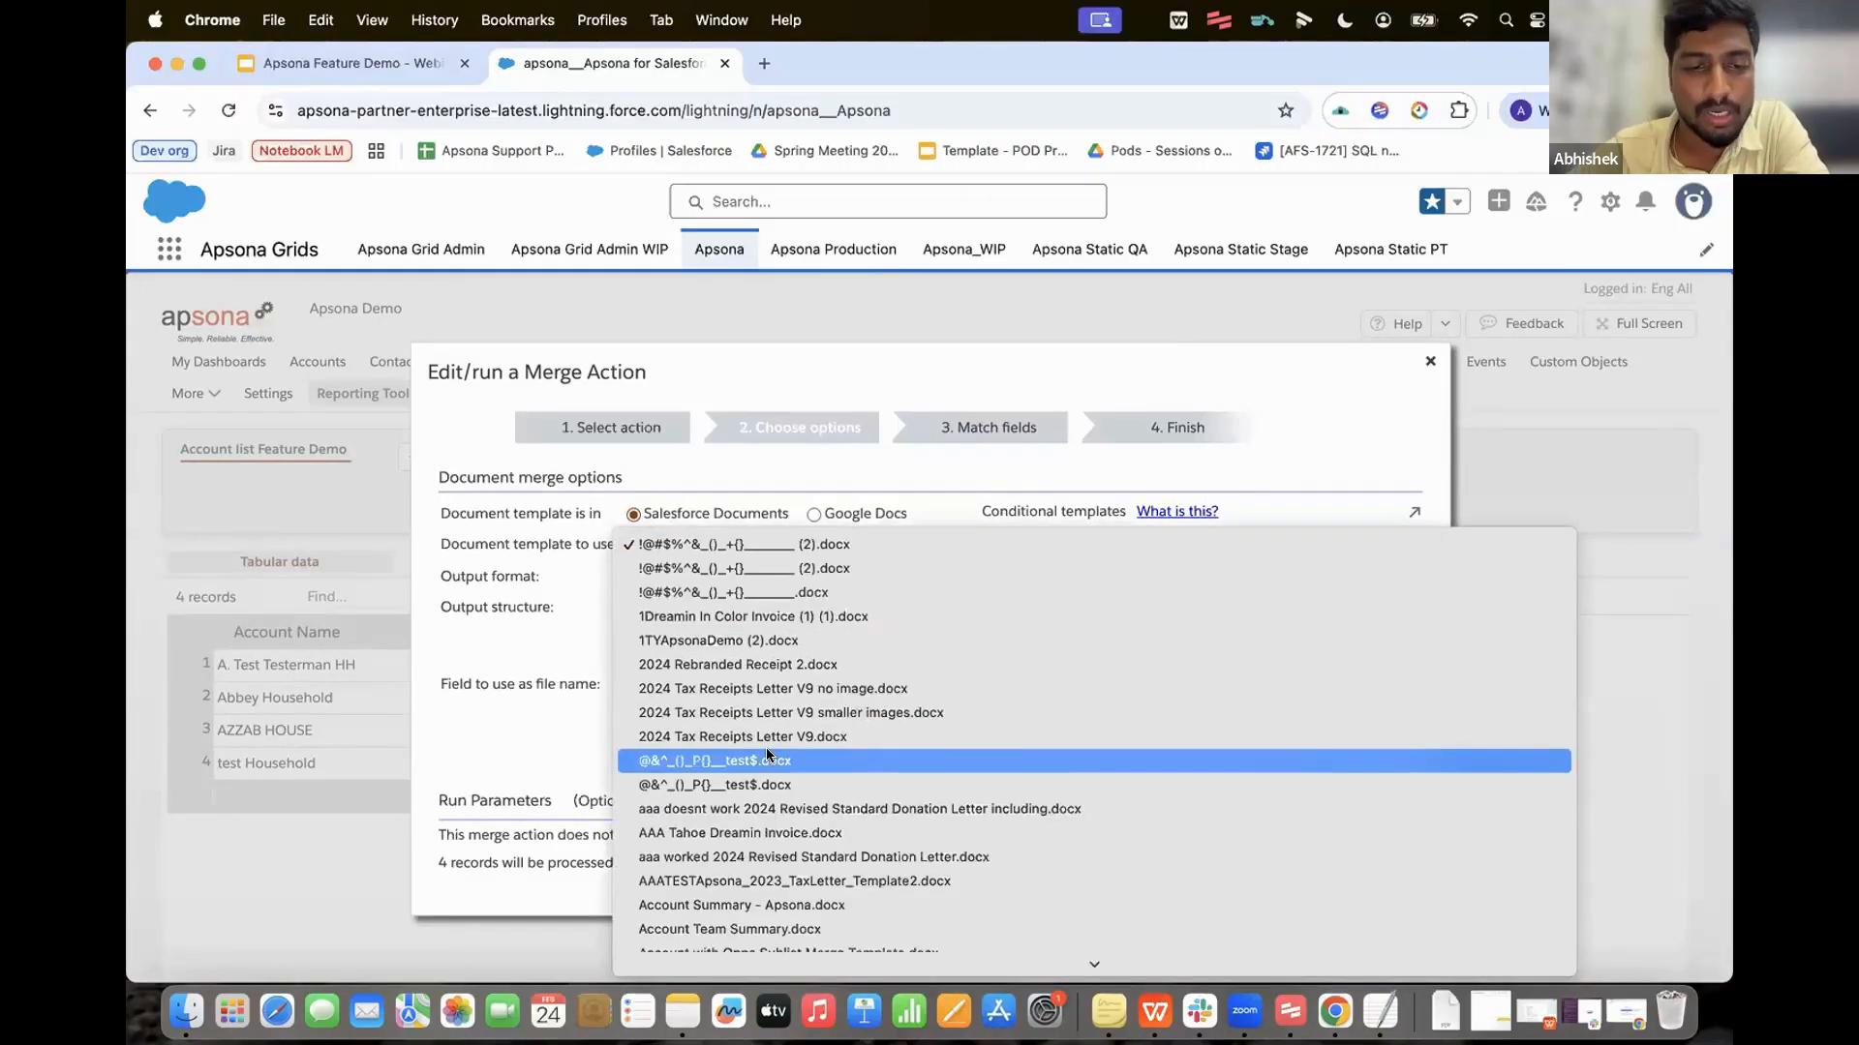
scroll(765, 747, down, 3)
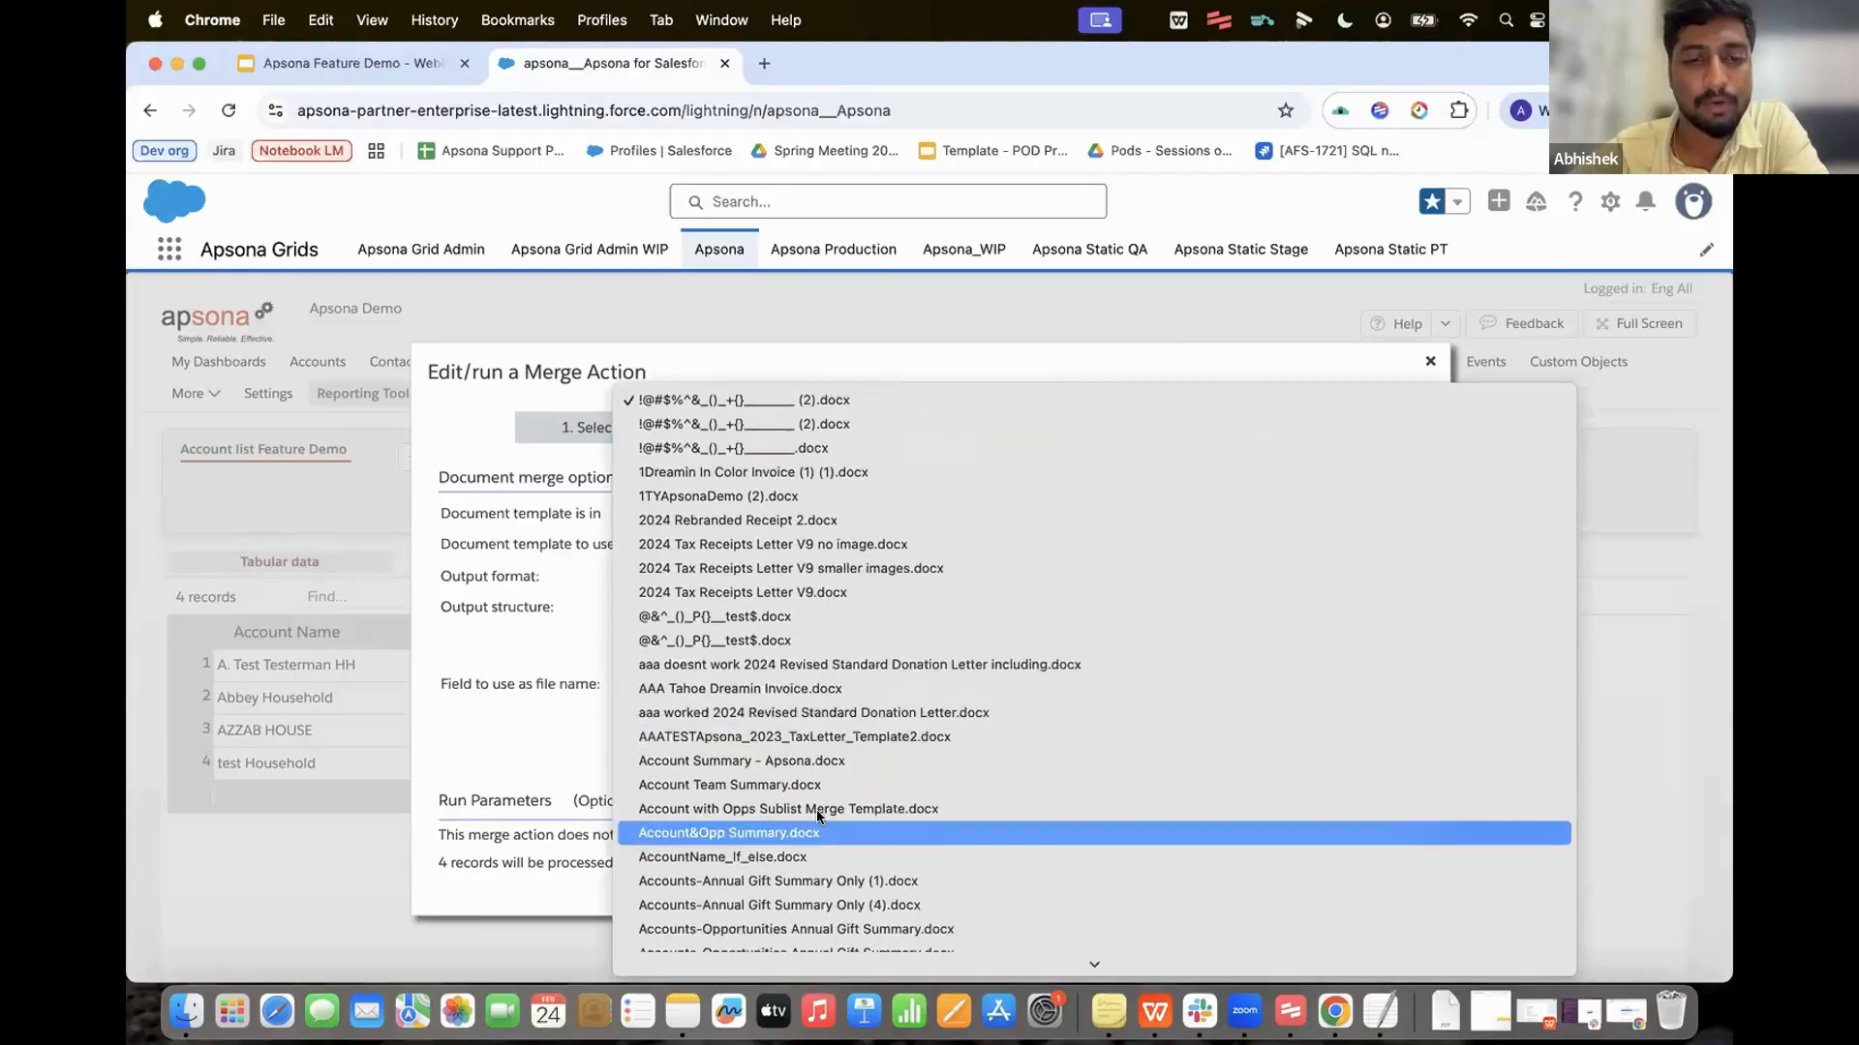
click(815, 811)
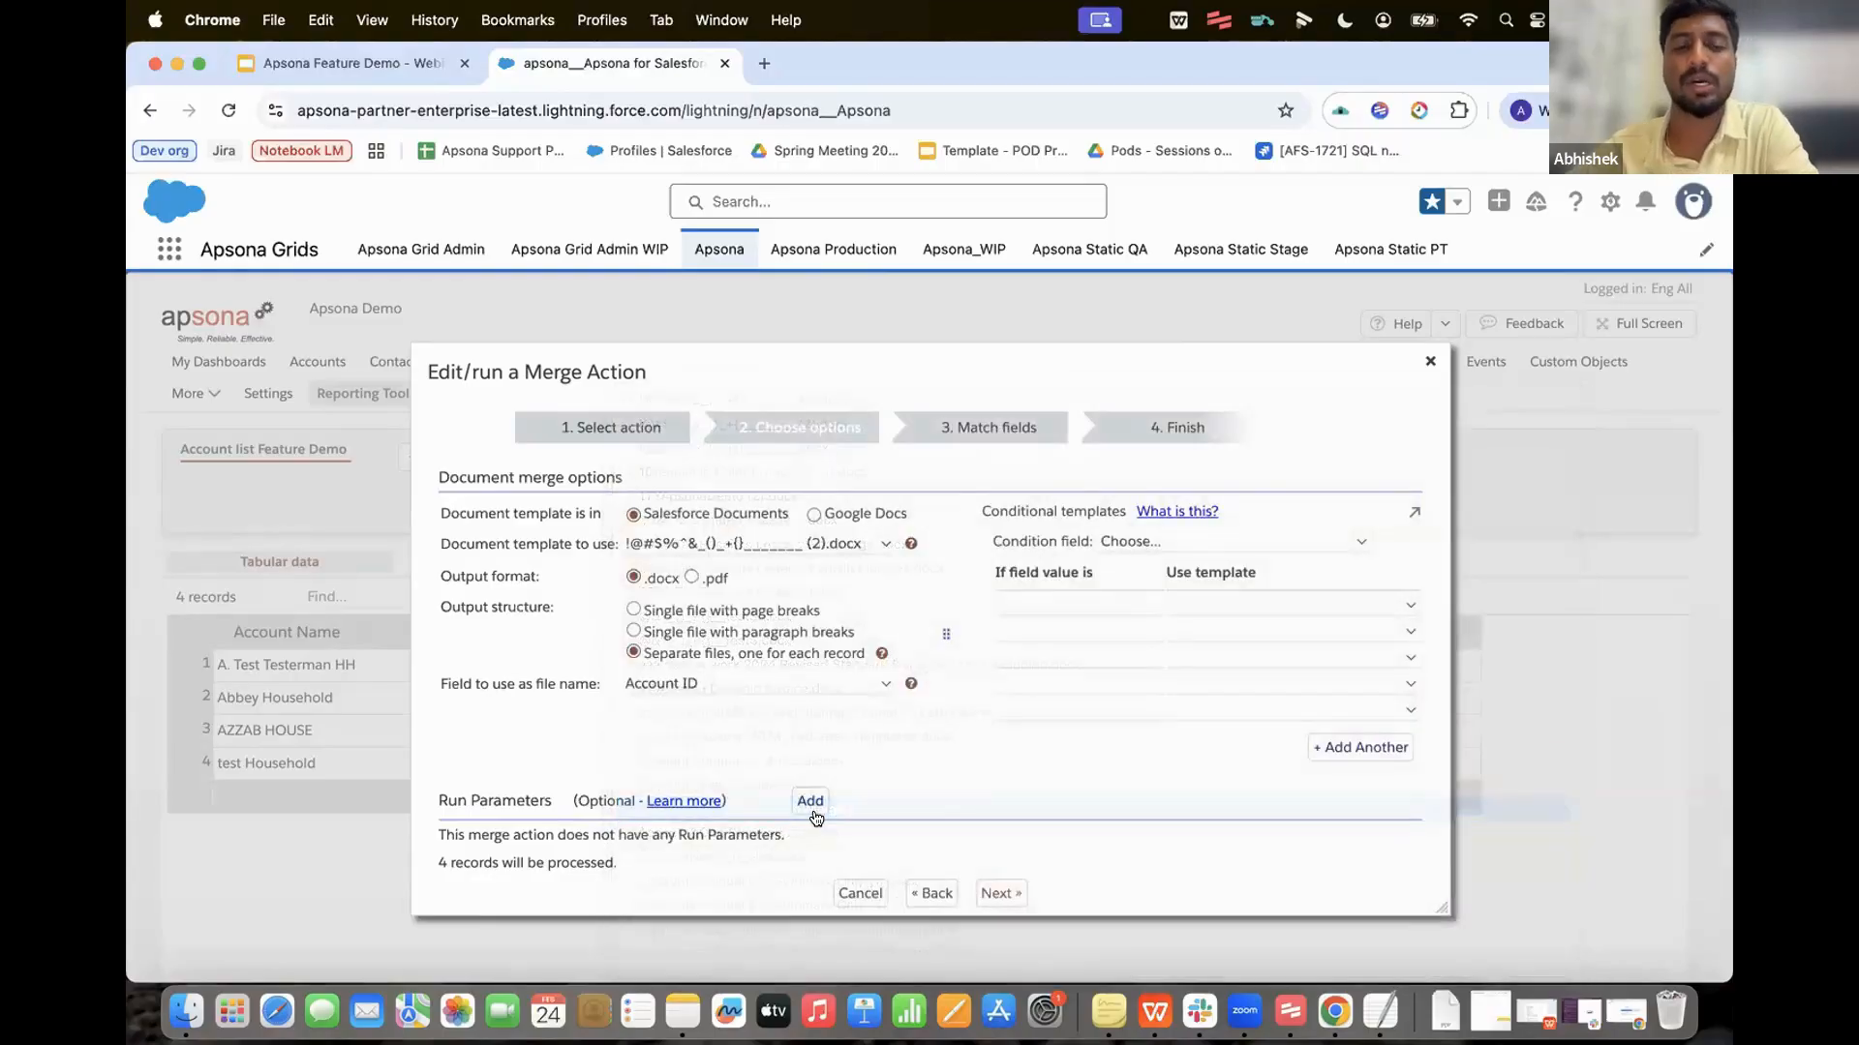
Step: Output separate PDF files named by Account Name and proceed to field matching
click(692, 577)
click(634, 653)
click(755, 684)
click(683, 708)
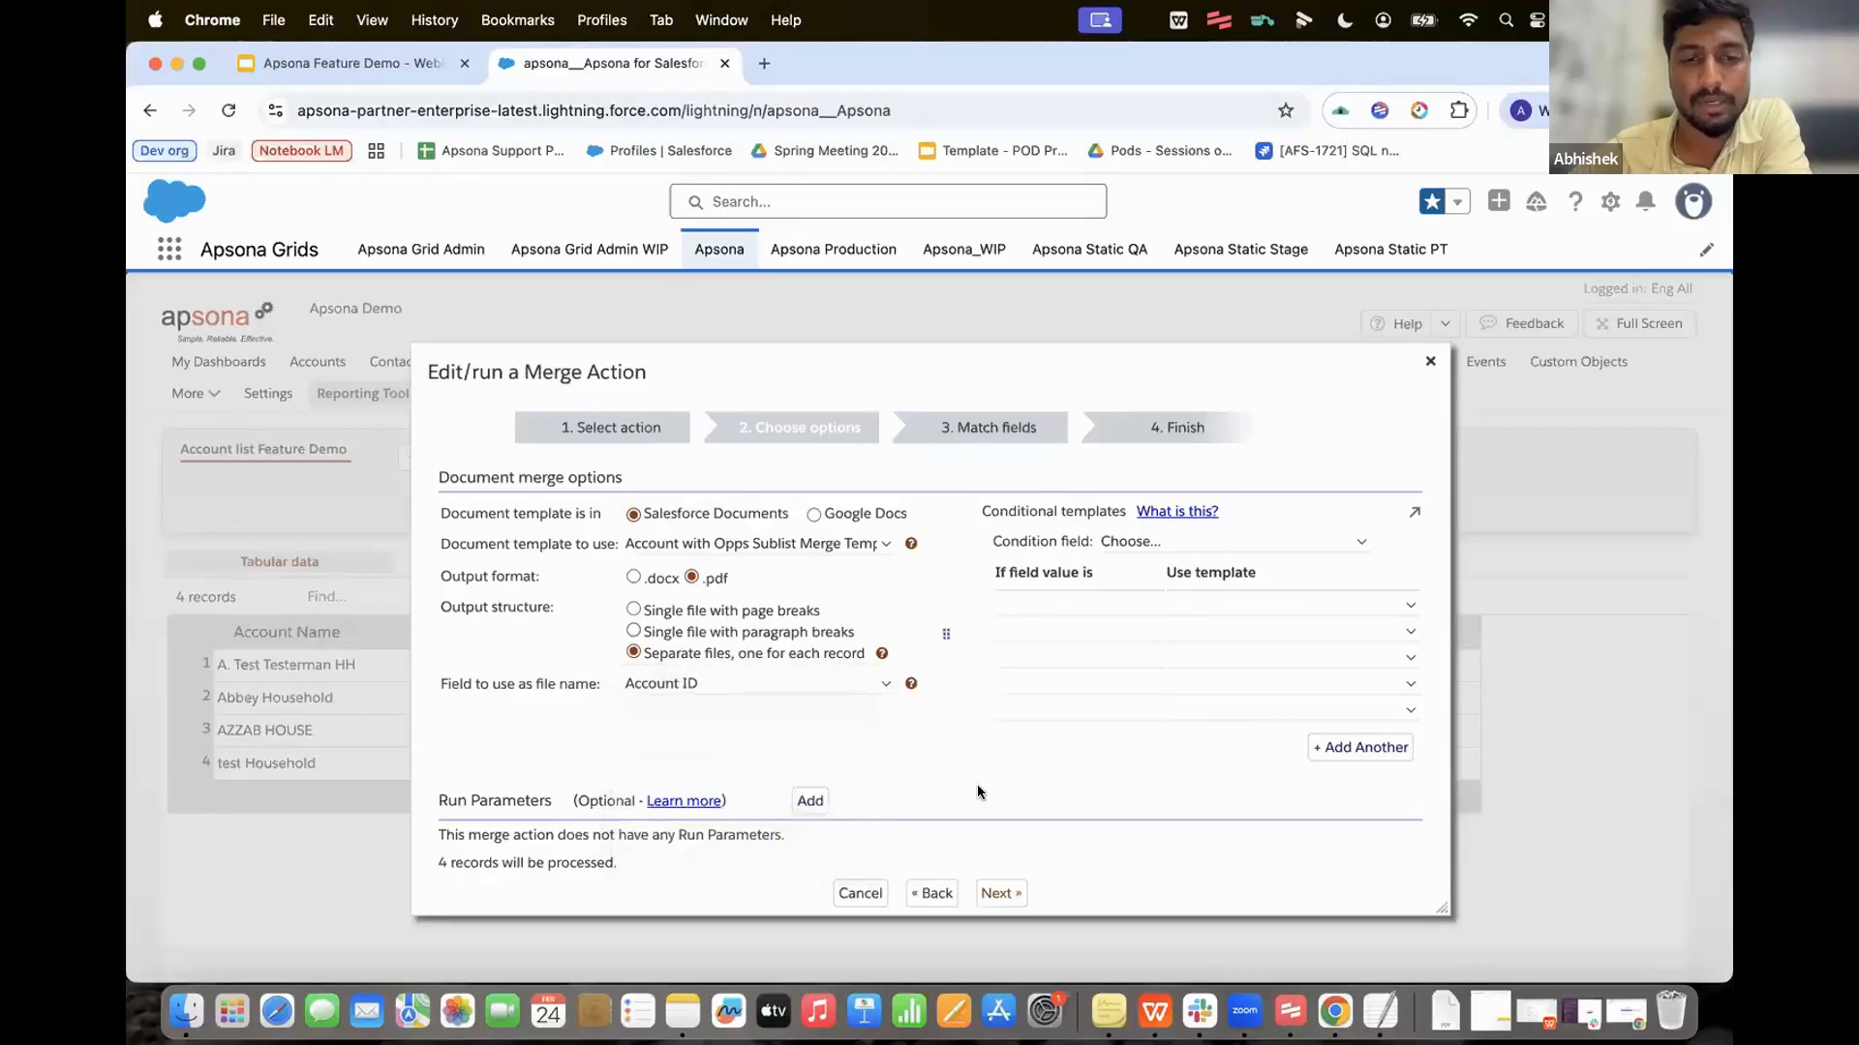
click(1003, 893)
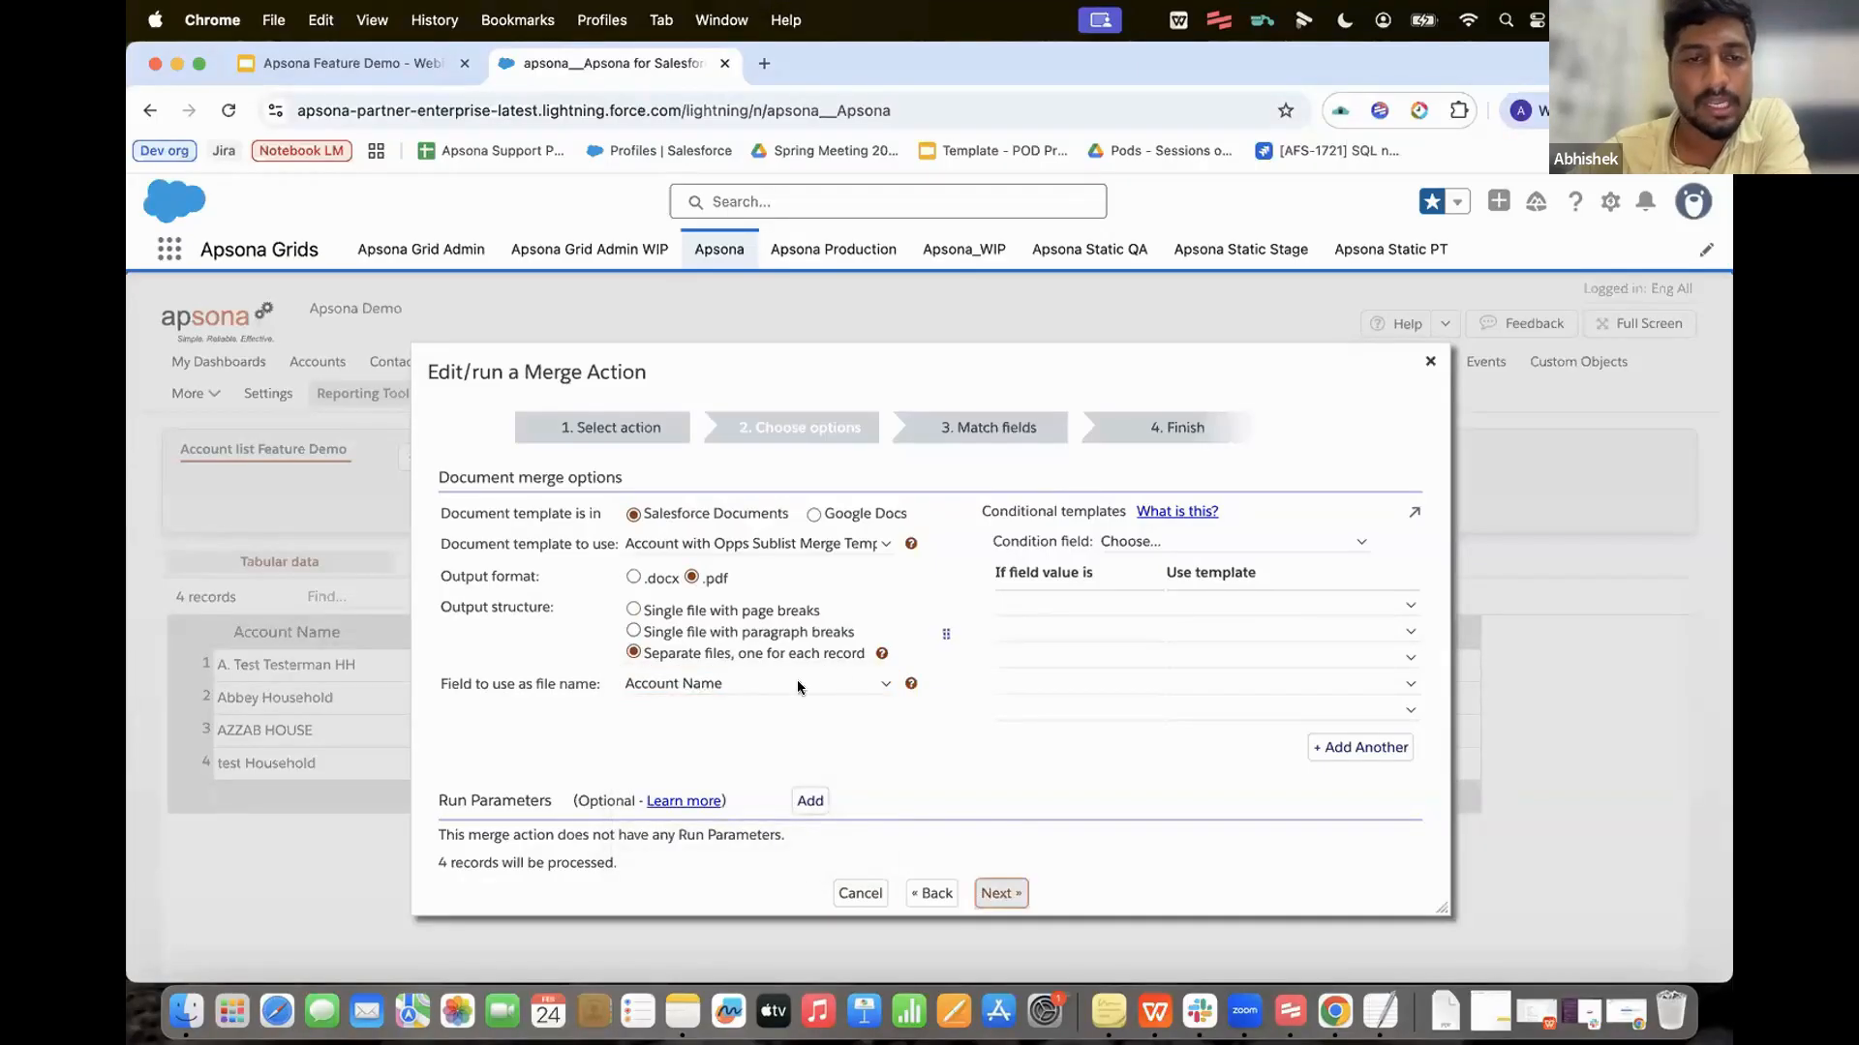
click(716, 563)
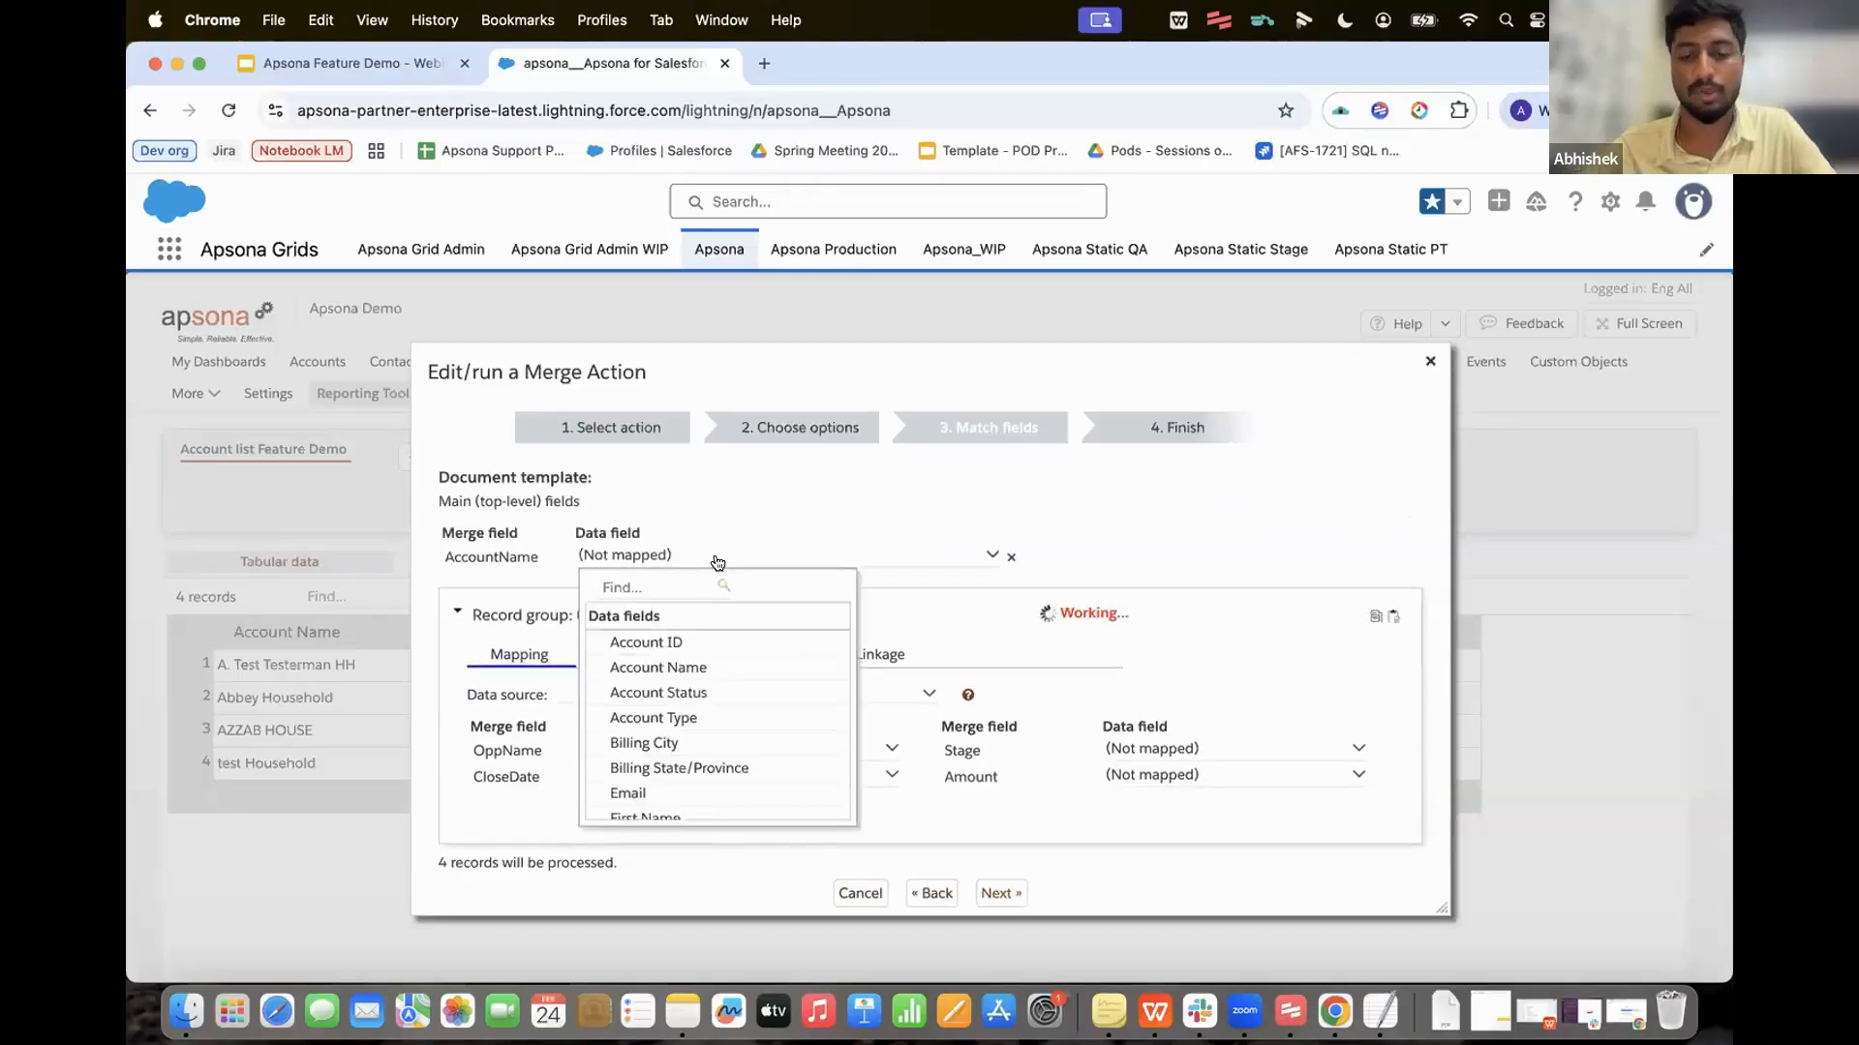
Step: Map AccountName to Account Name and use Opportunity list feature demo as the Opps data source
click(685, 667)
scroll(702, 521, down, 1)
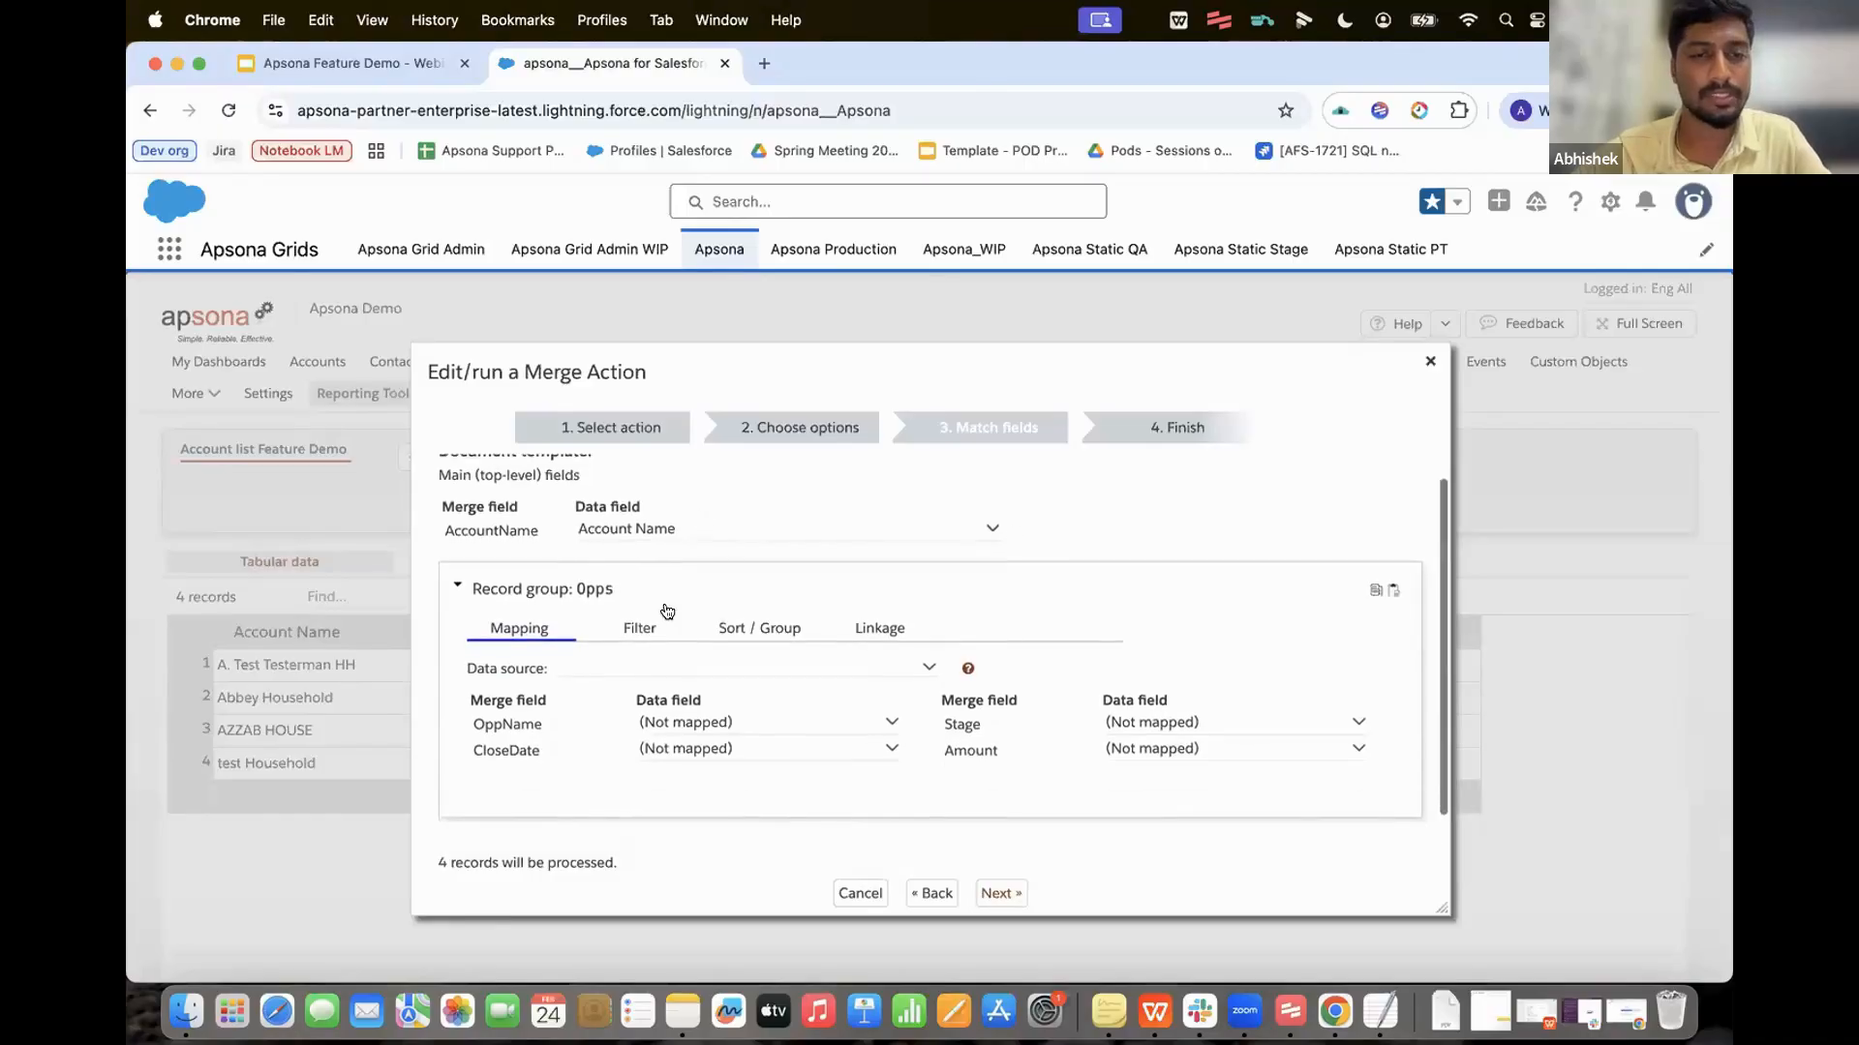
click(677, 669)
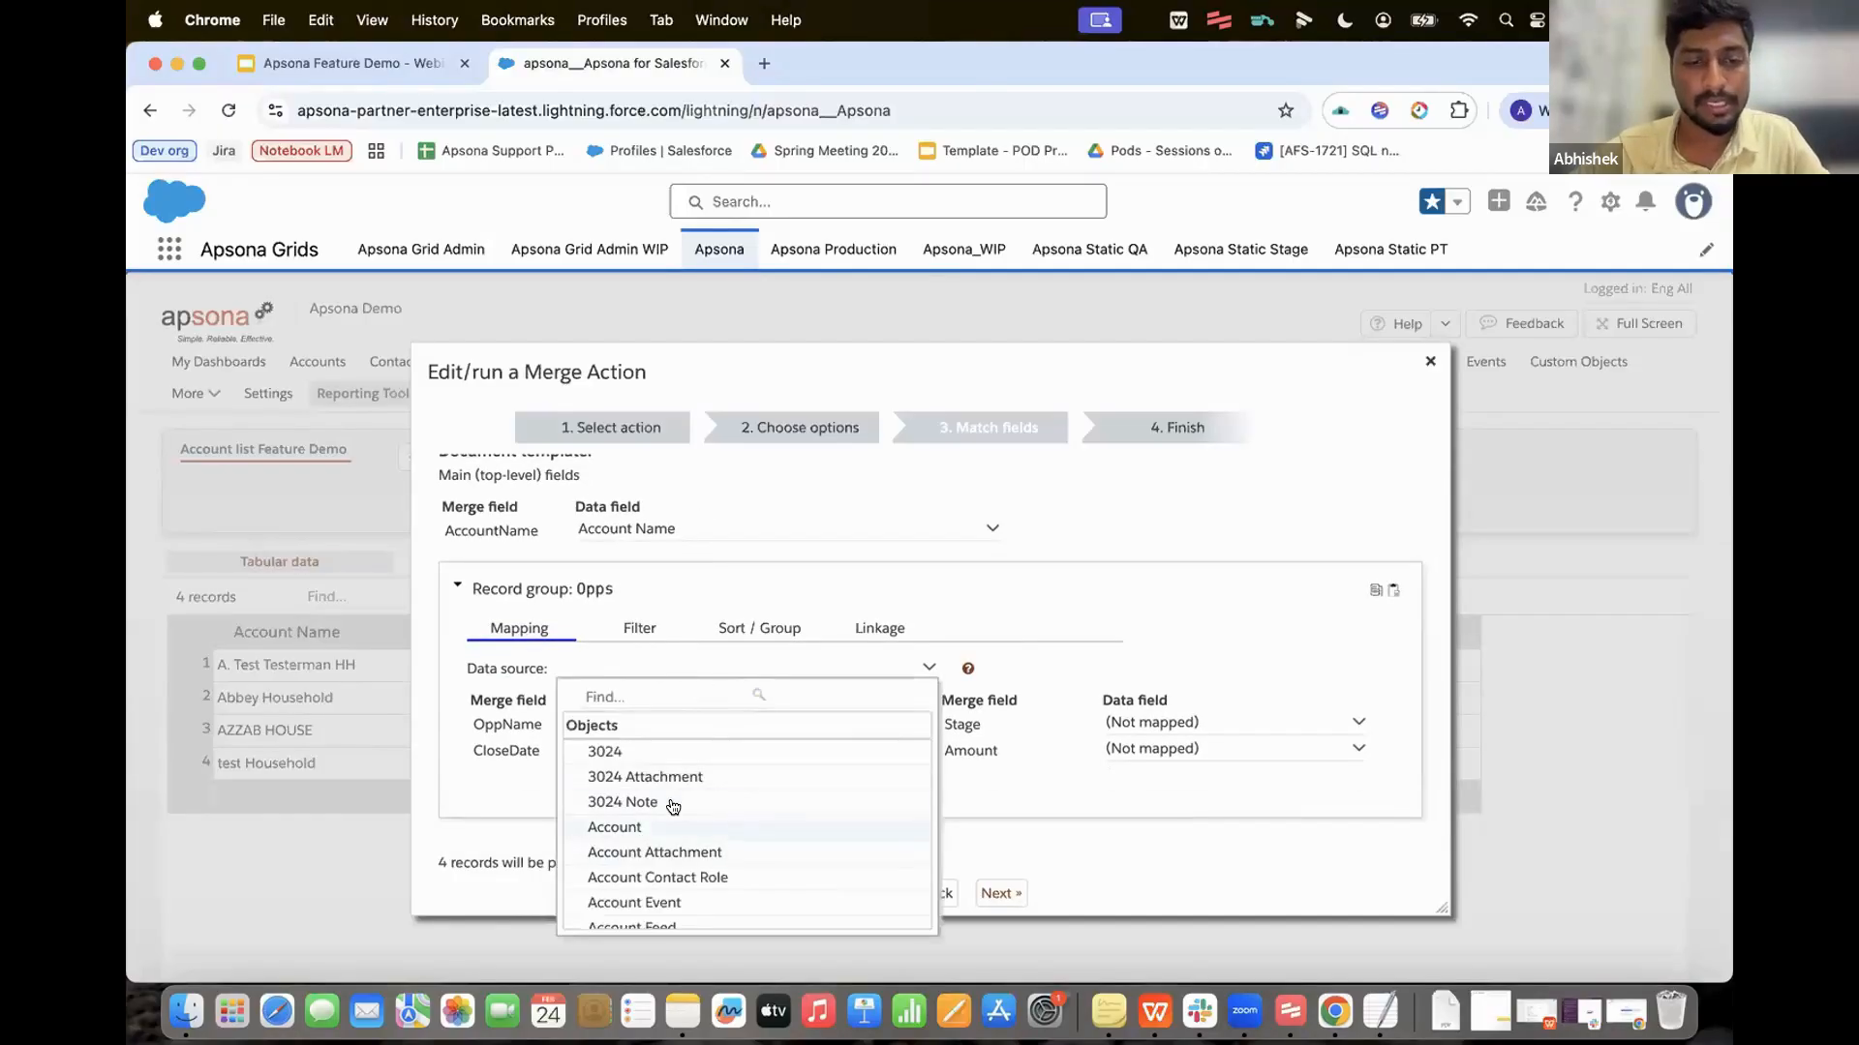
text(opport)
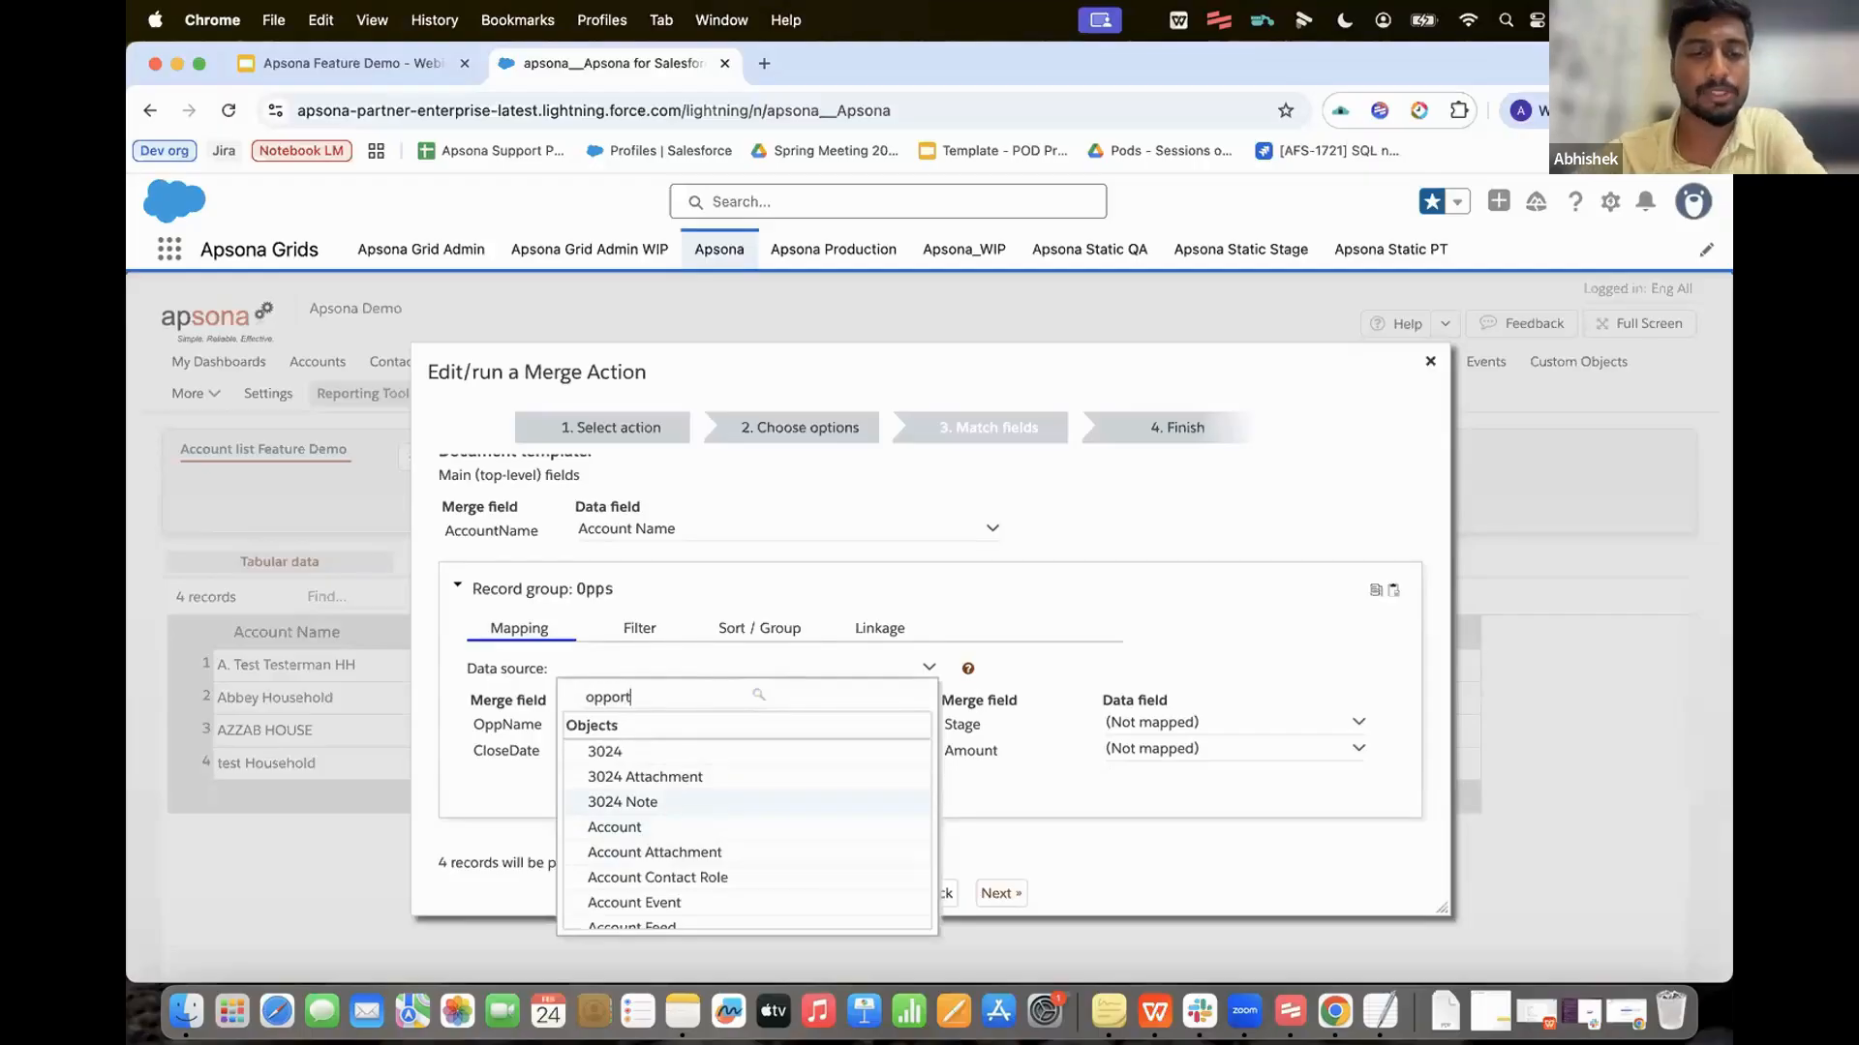
scroll(736, 784, down, 3)
scroll(741, 786, down, 7)
scroll(740, 786, down, 4)
click(722, 778)
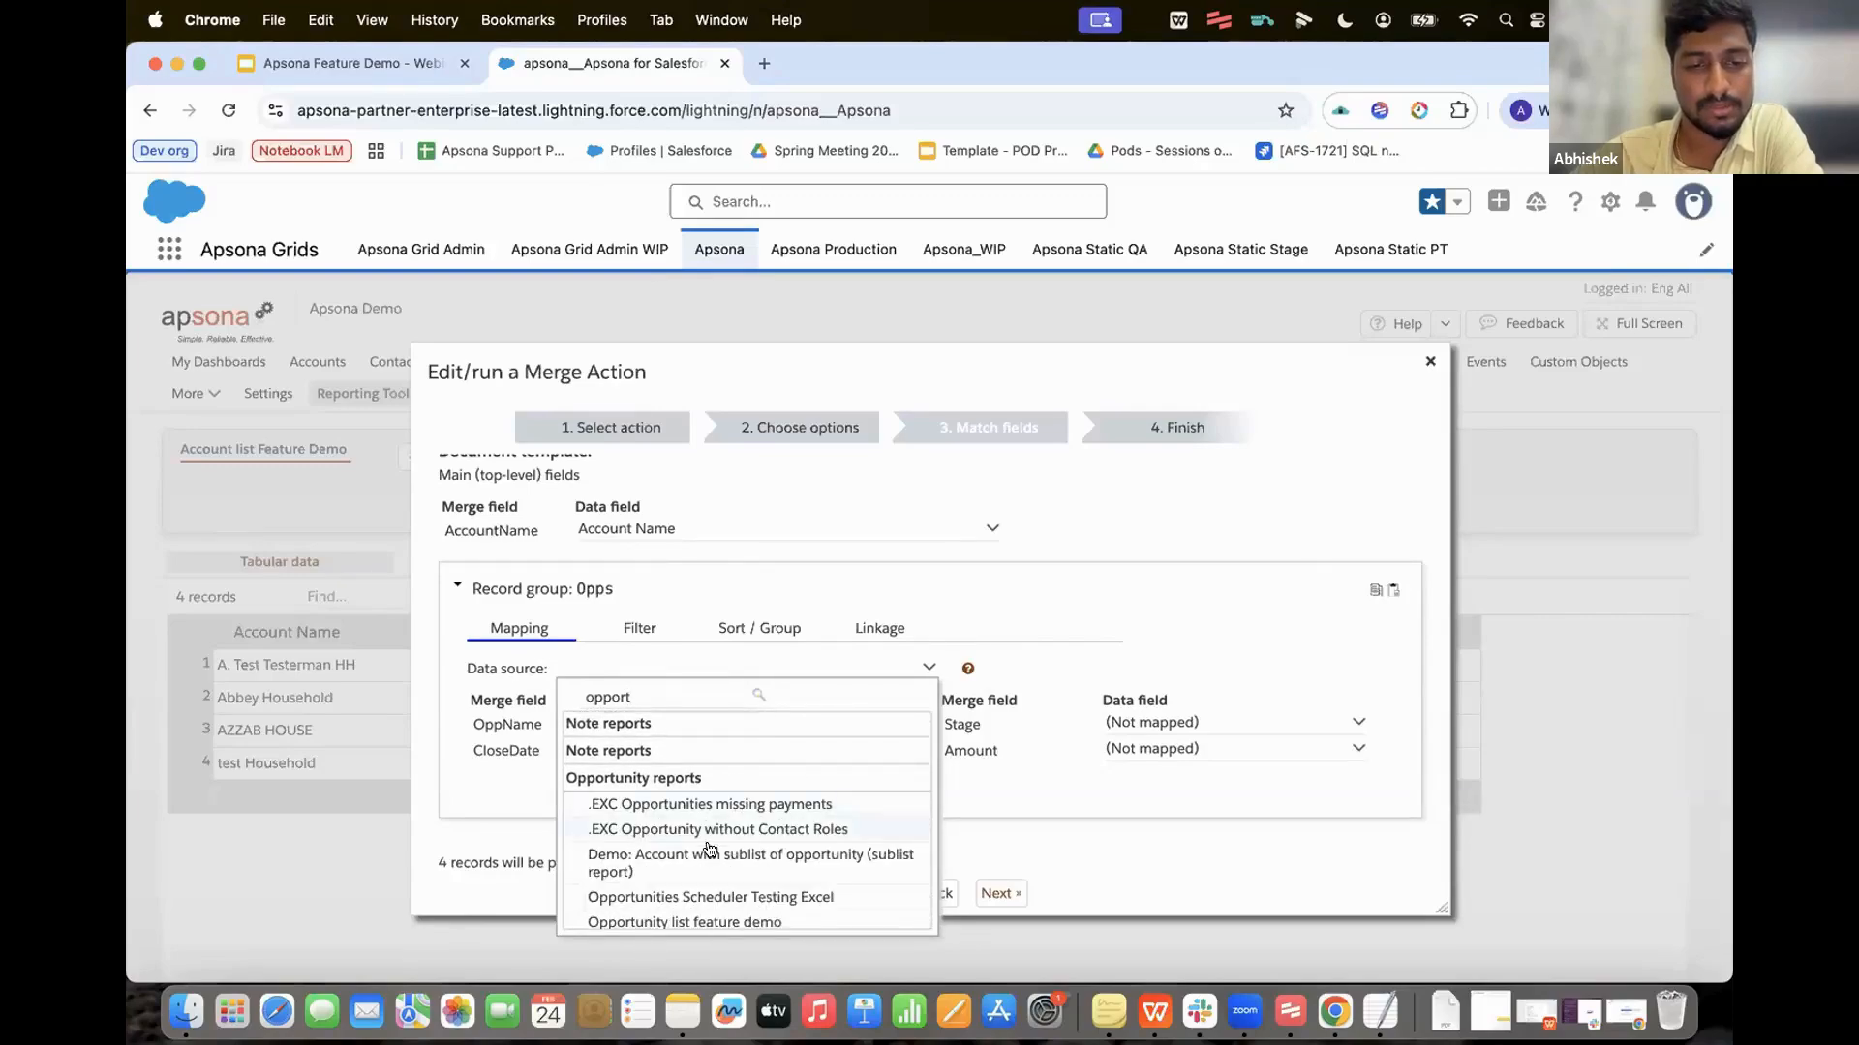
scroll(706, 862, down, 1)
click(705, 891)
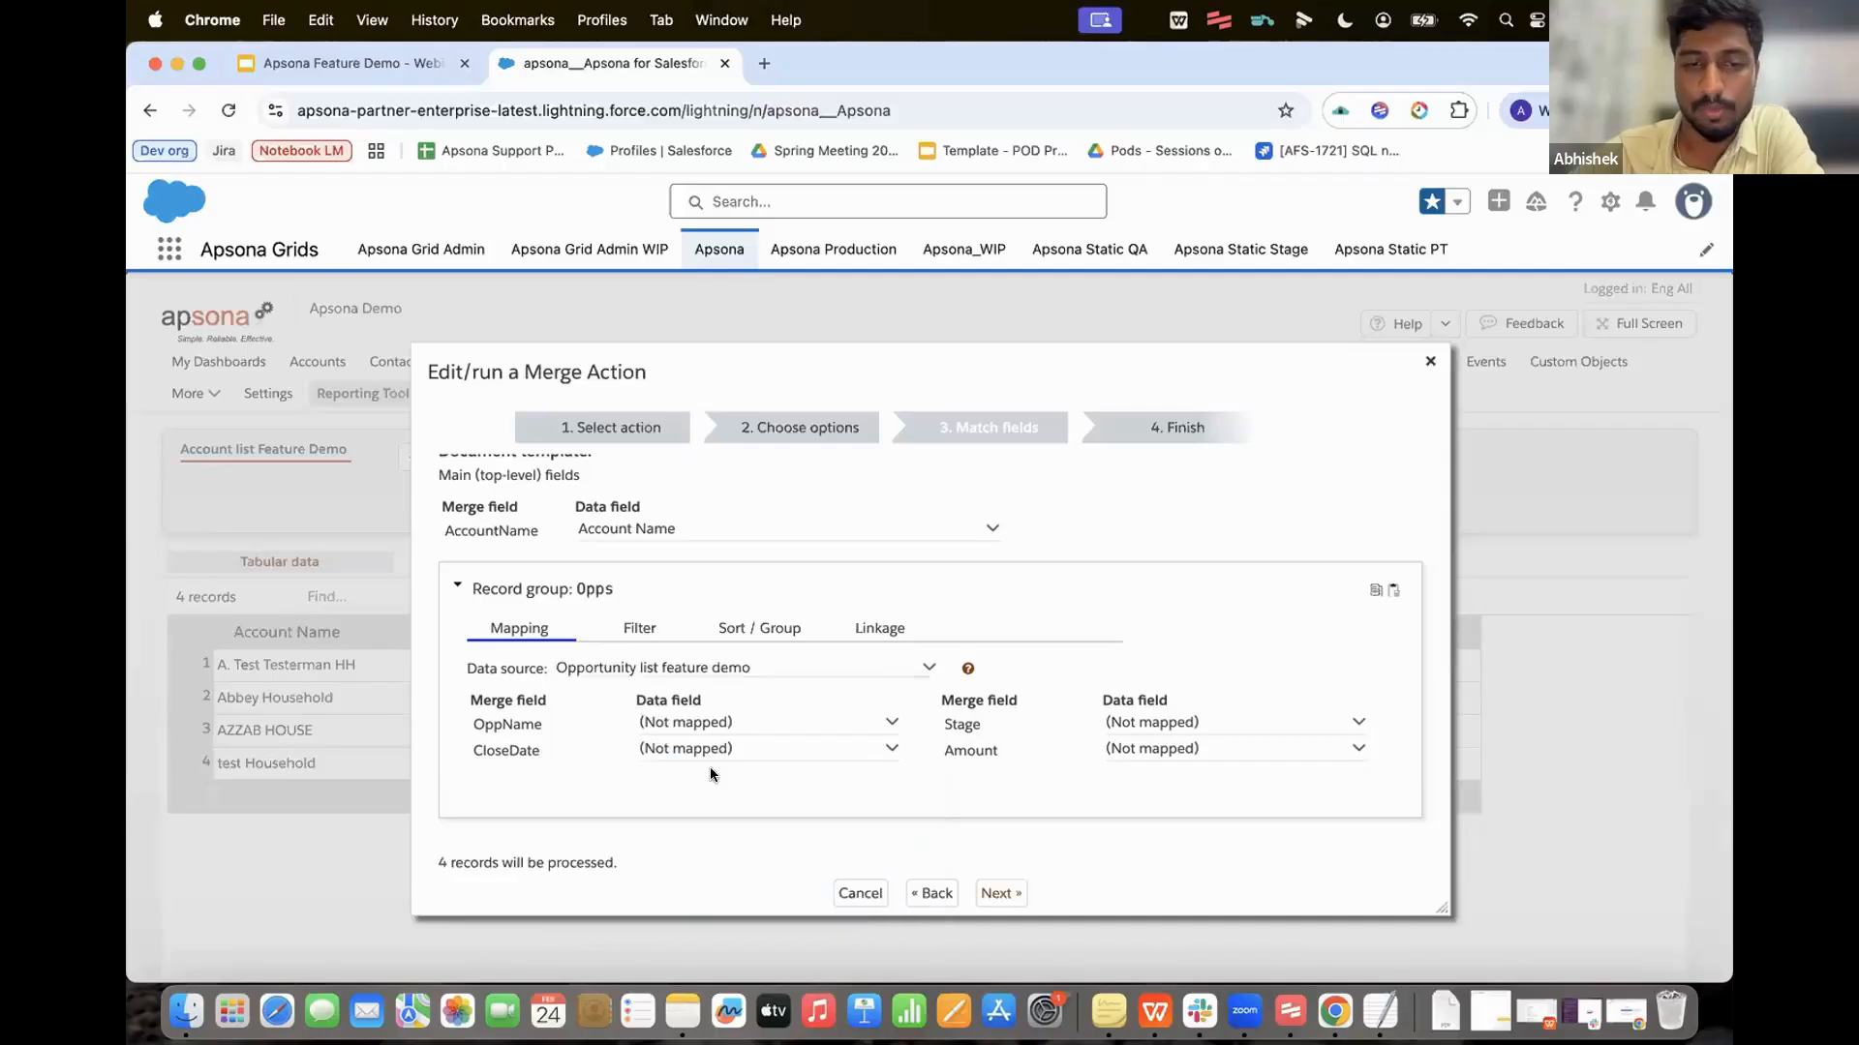
Step: Map OppName, CloseDate, Stage and Amount to Name, Close Date, Stage and Amount
click(717, 726)
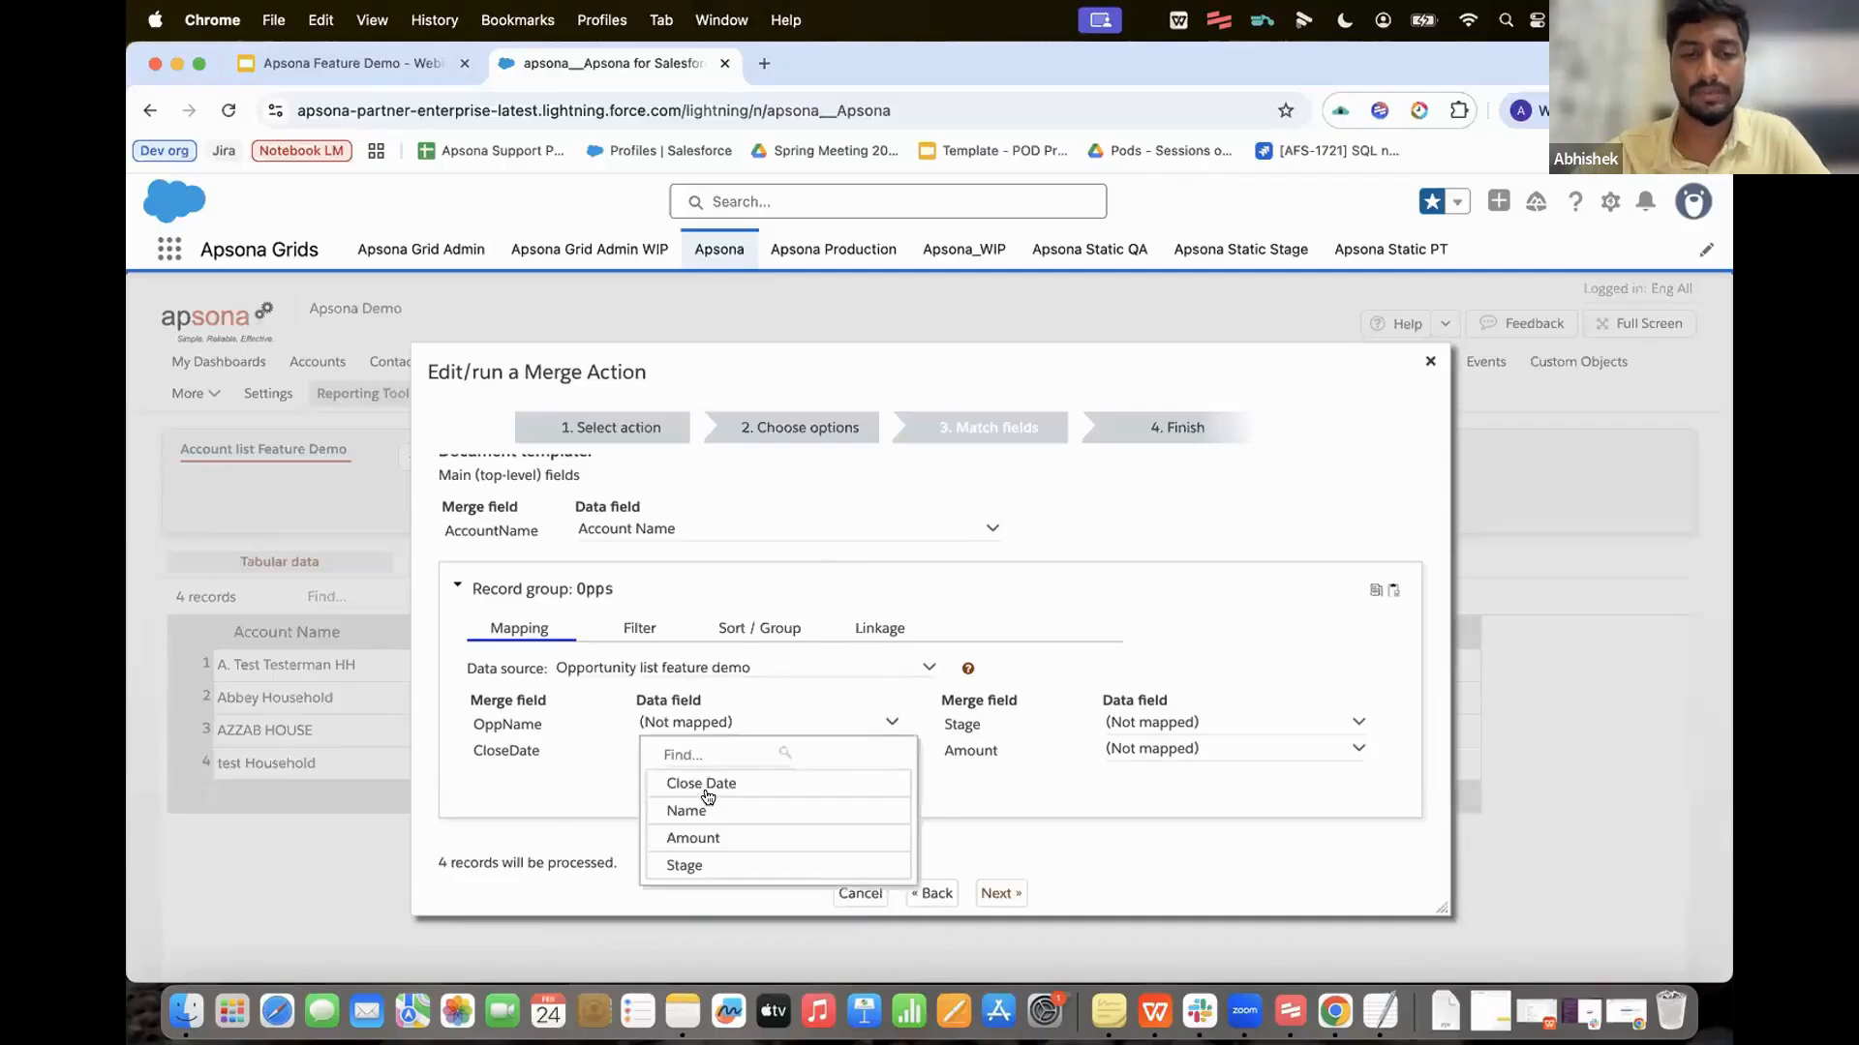
click(703, 811)
click(741, 753)
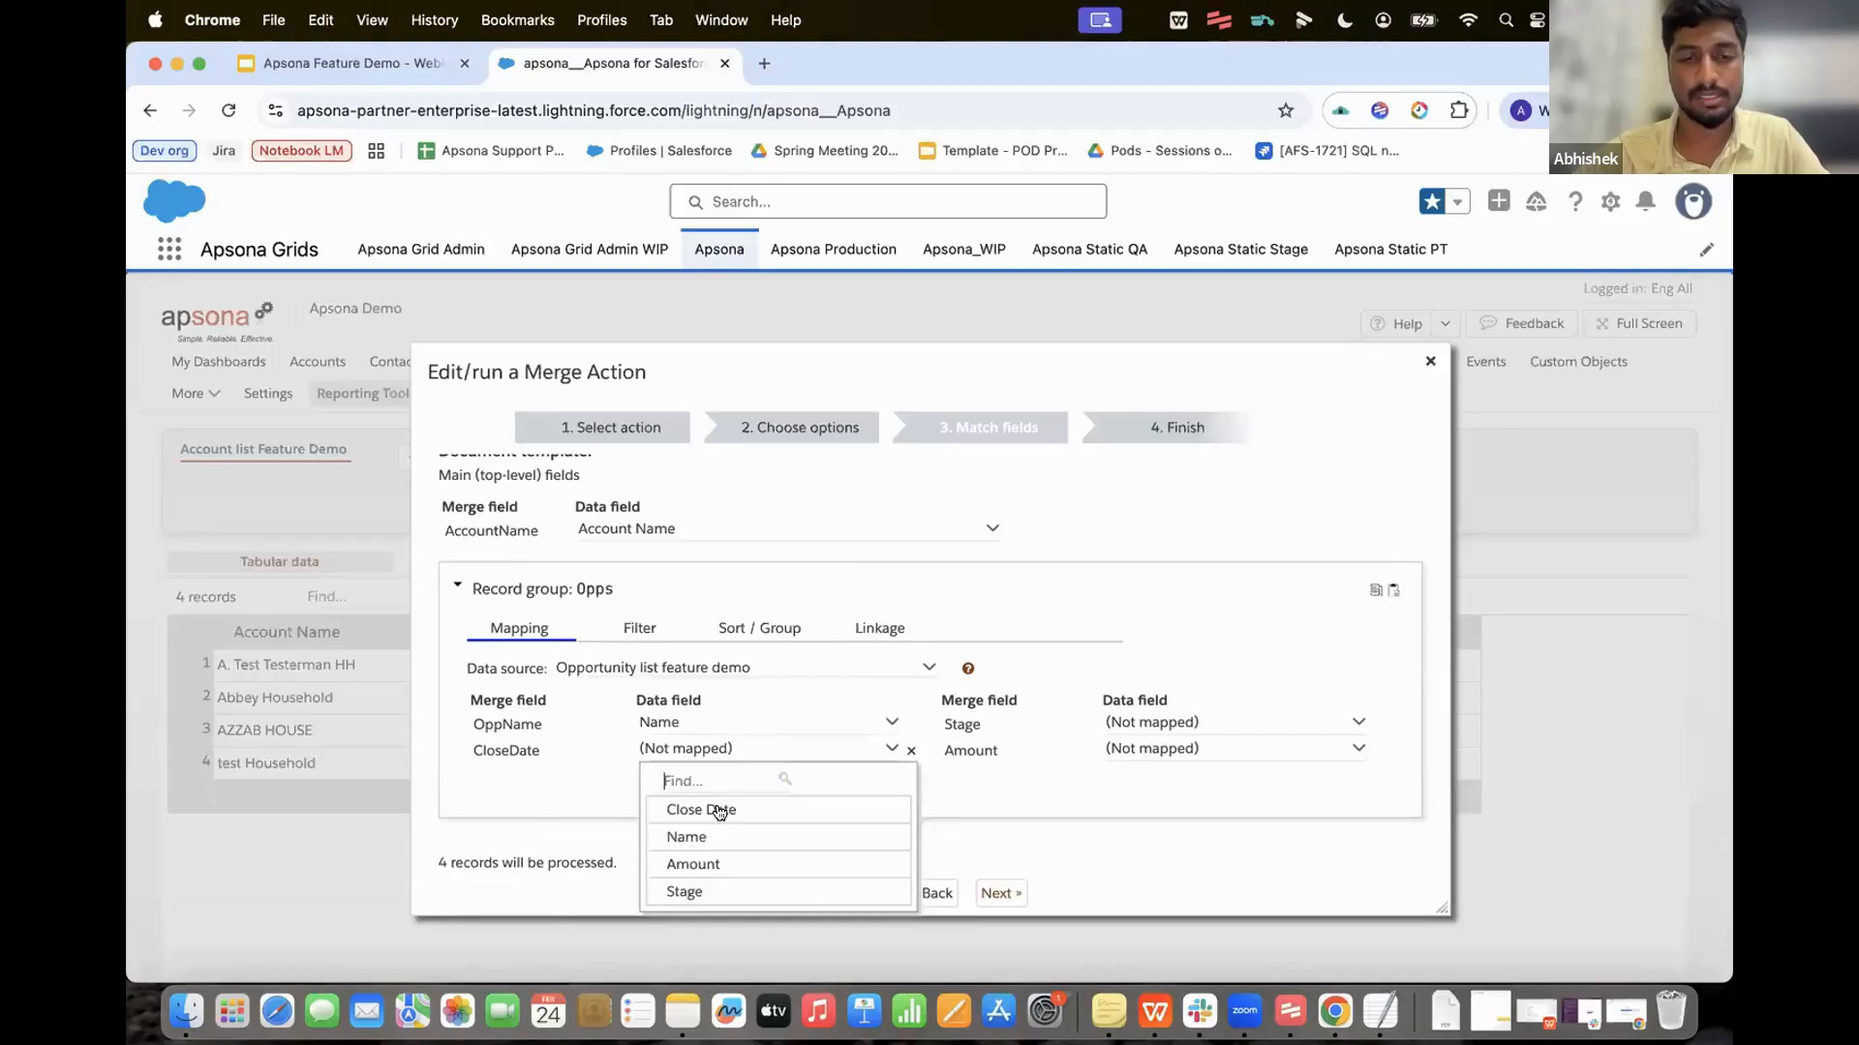
click(720, 811)
click(1200, 723)
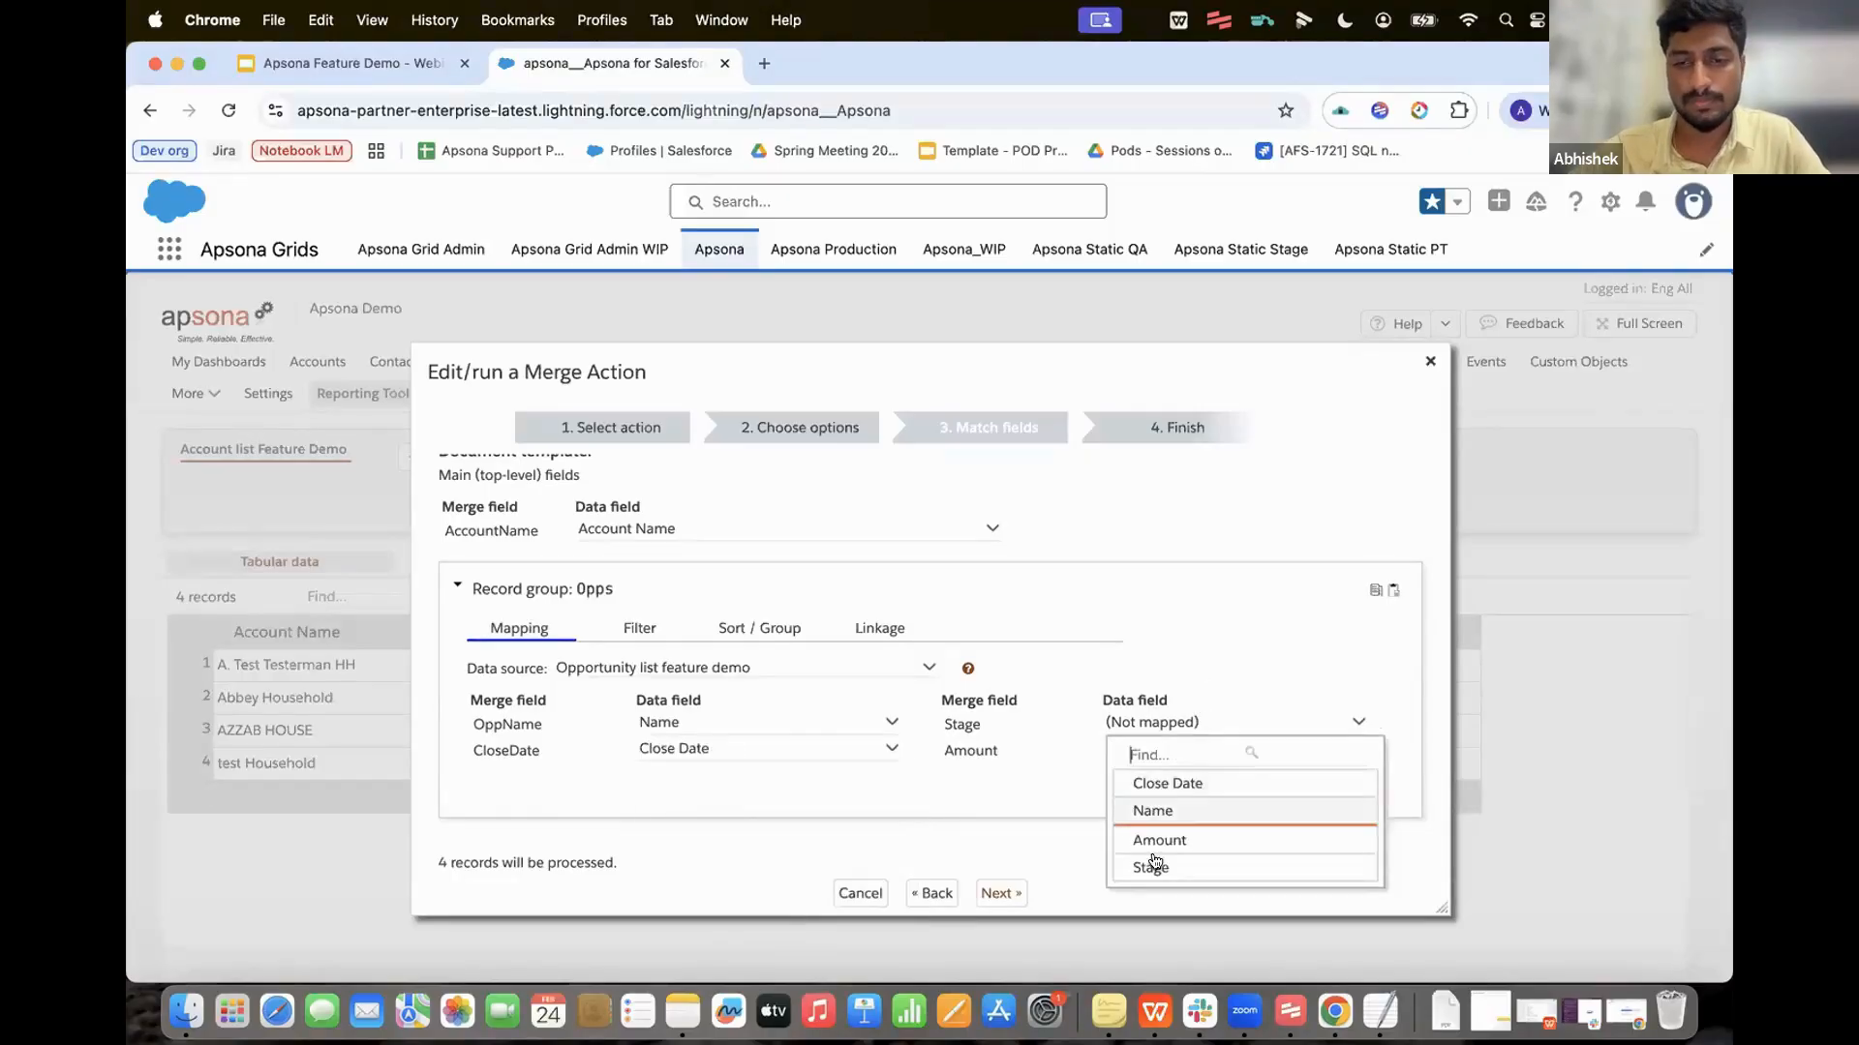
click(1157, 869)
click(1200, 746)
click(1160, 864)
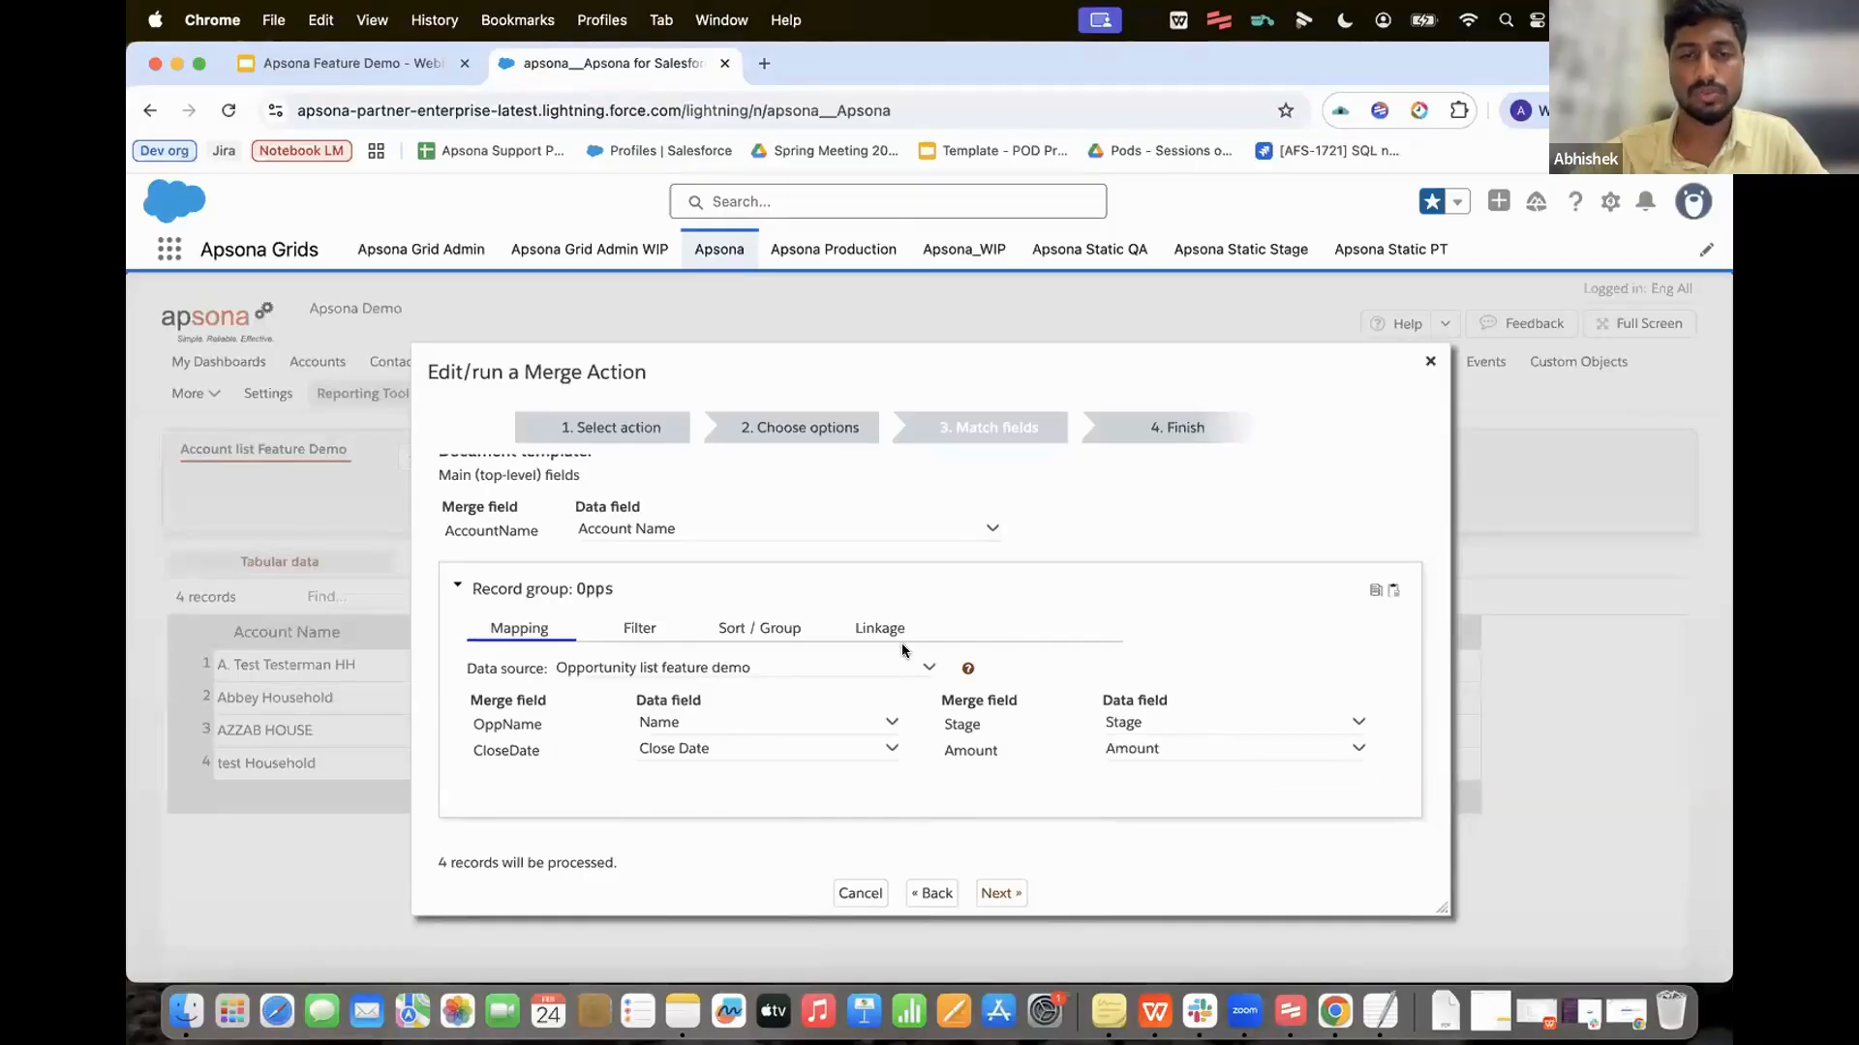
Step: Link the Opps group by Account ID matches Opportunity.Account
click(876, 628)
click(693, 709)
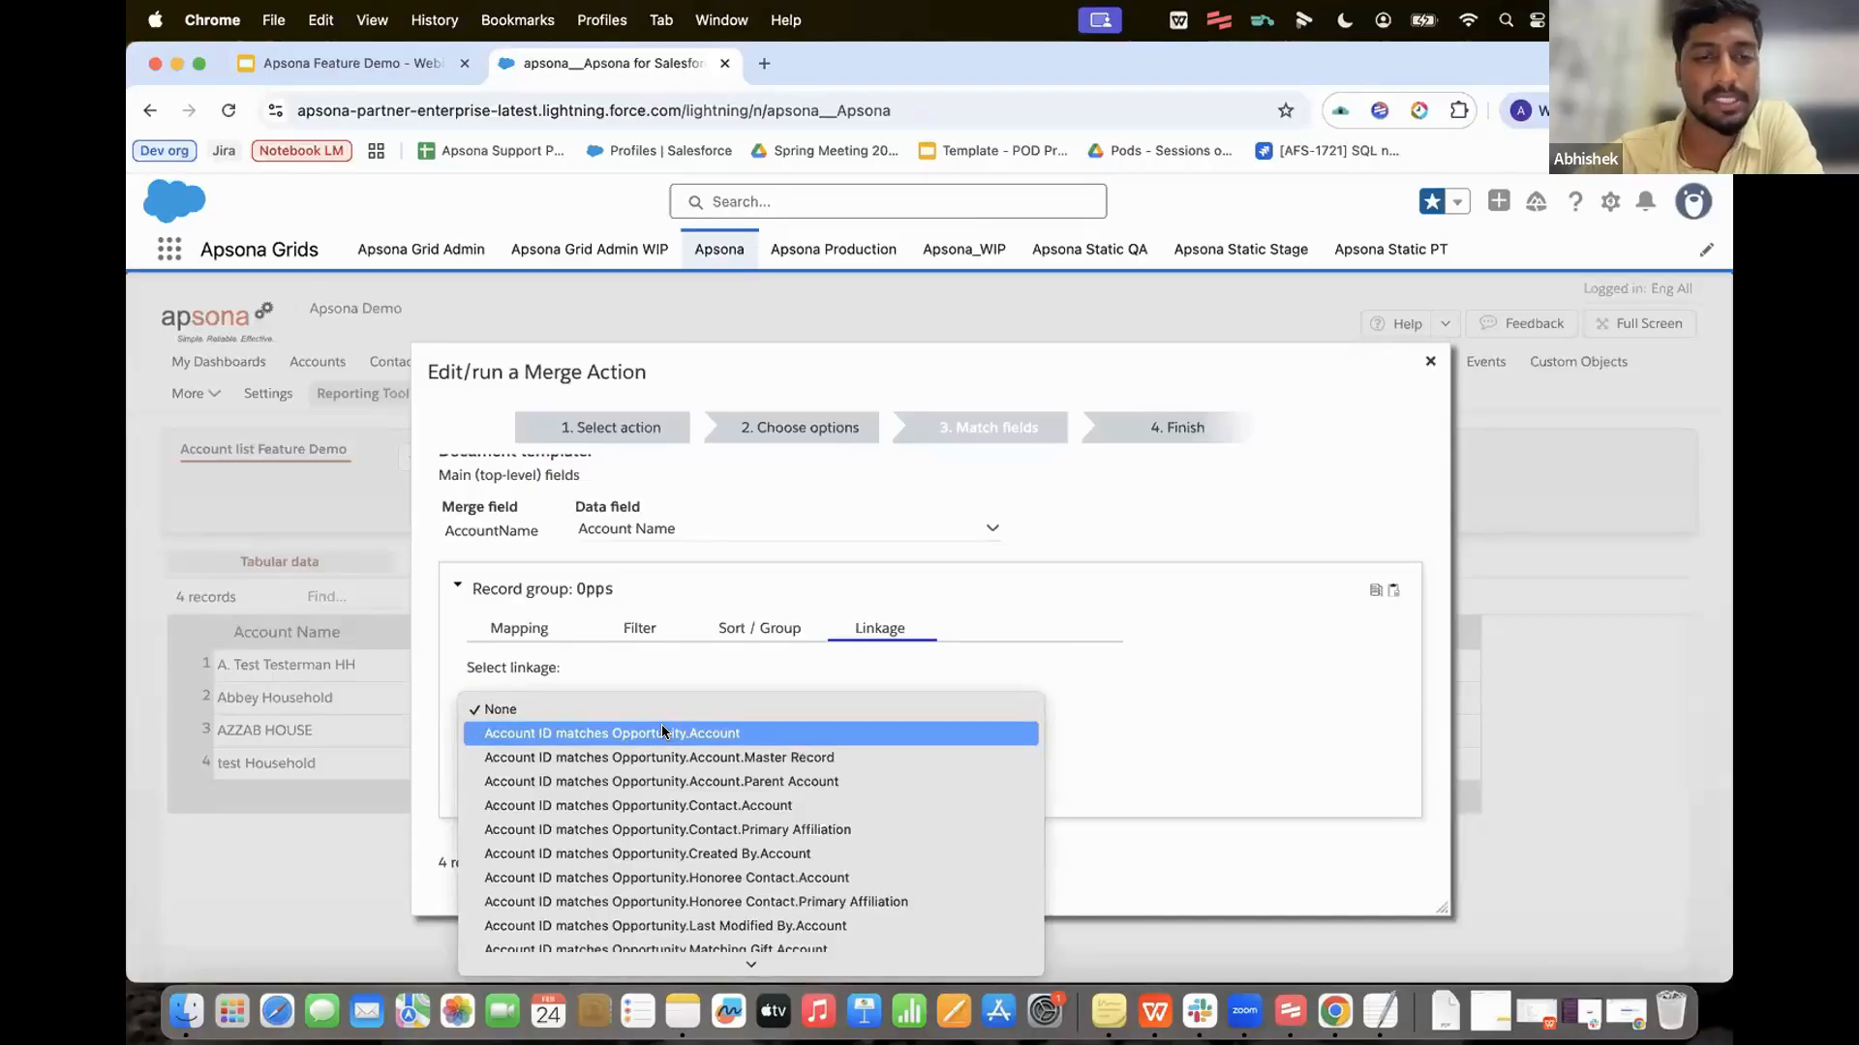
click(662, 732)
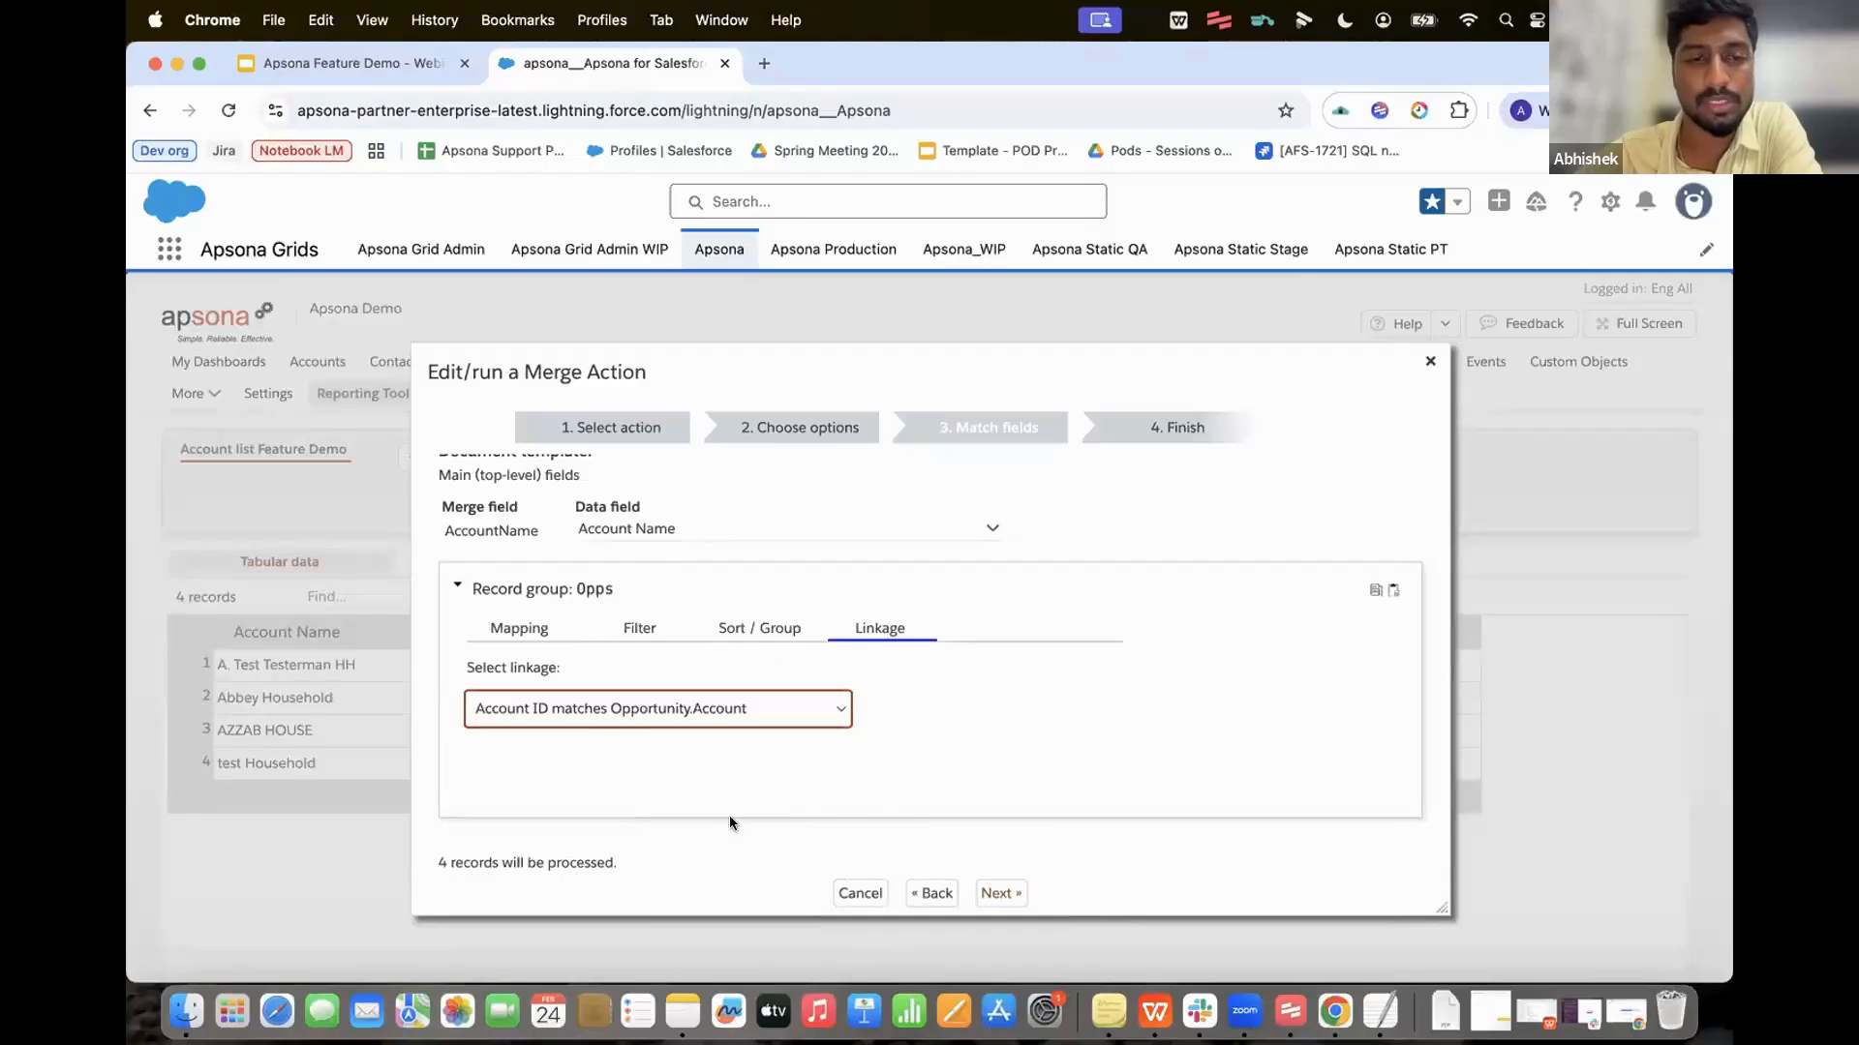
Step: Name the merge action 'Feb feature demo', save and run it on the 4 accounts, then close
click(975, 895)
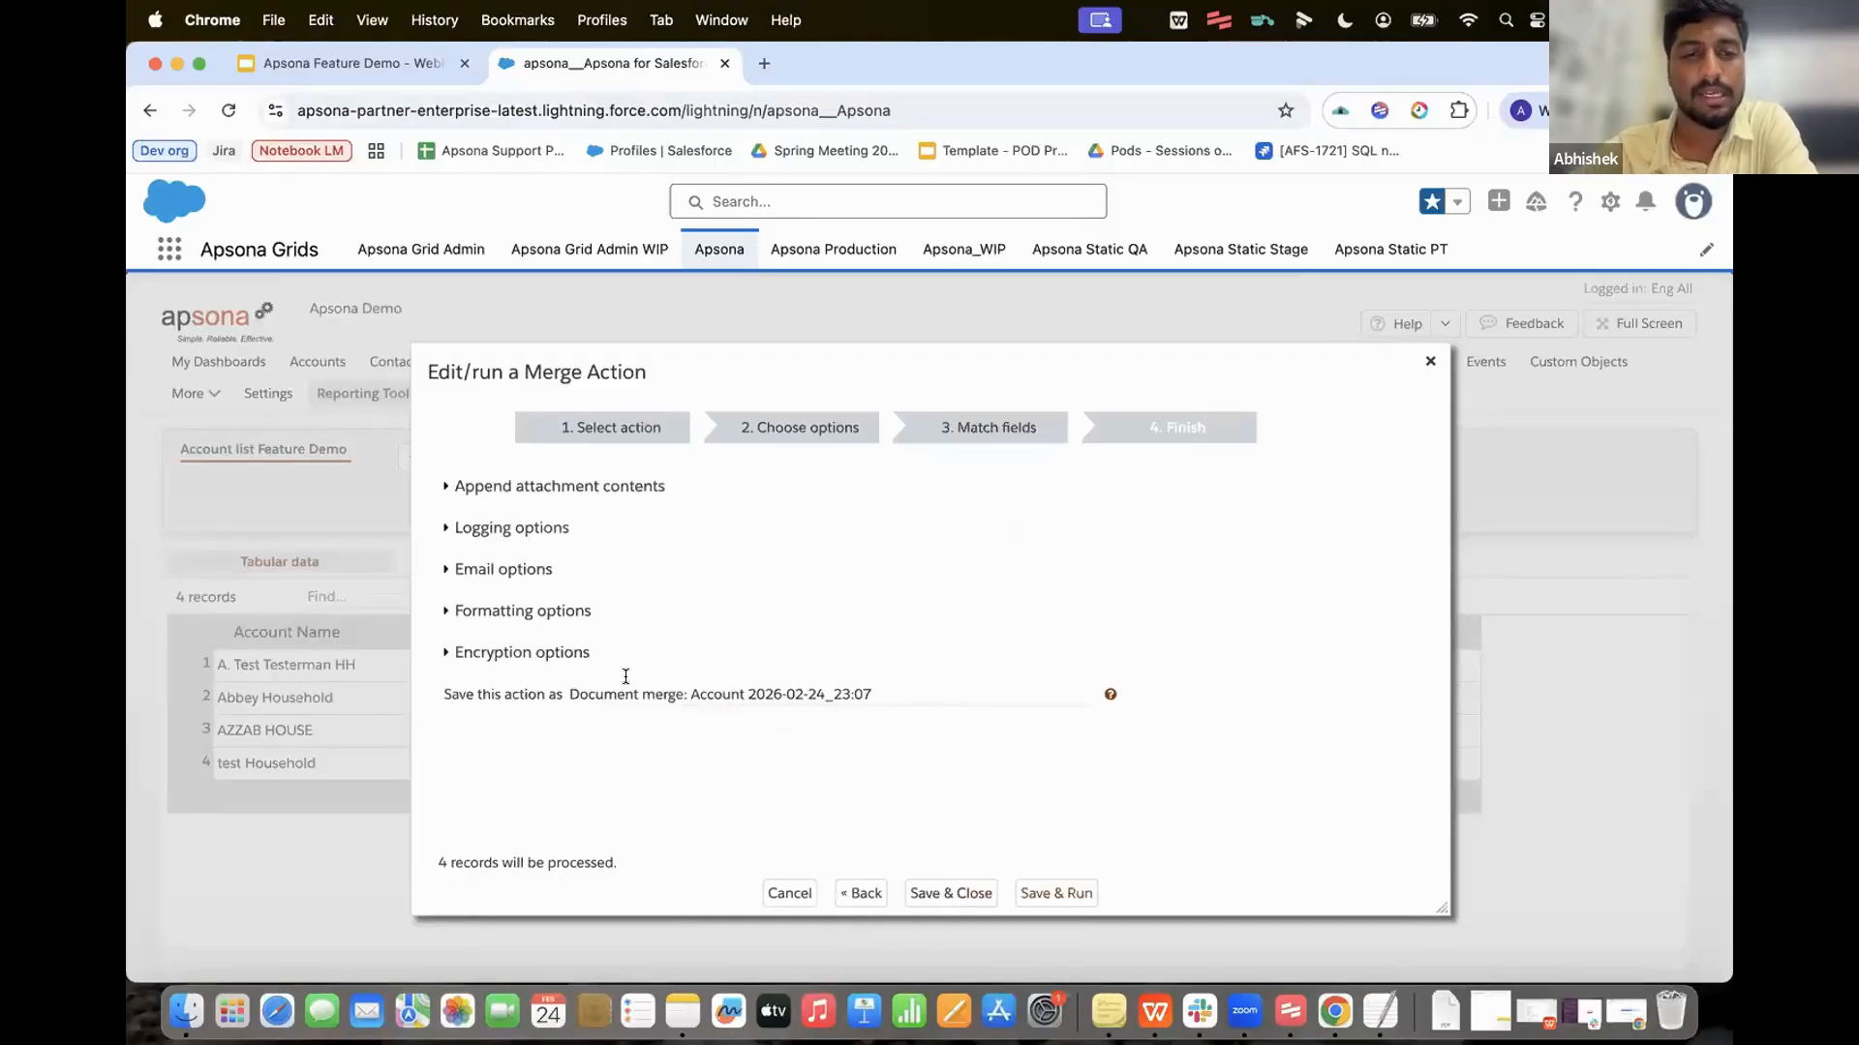
click(889, 691)
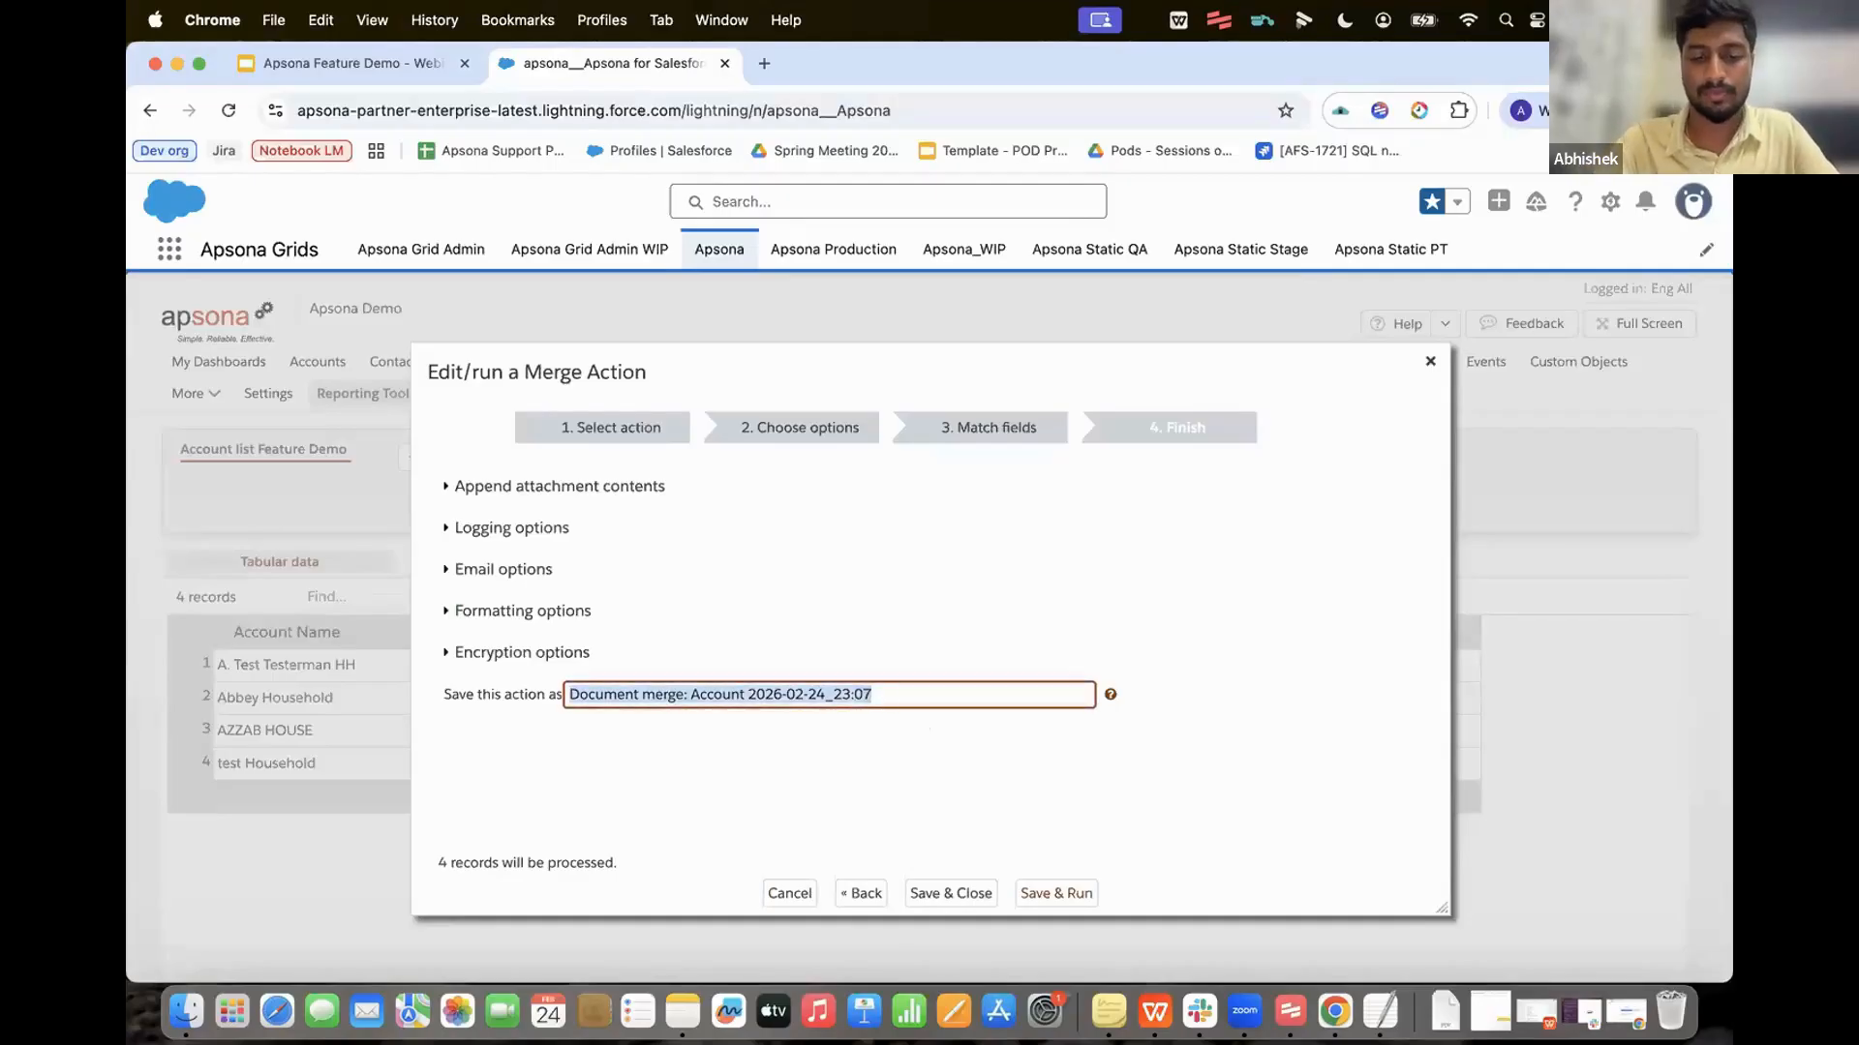
text(Feb feature demo)
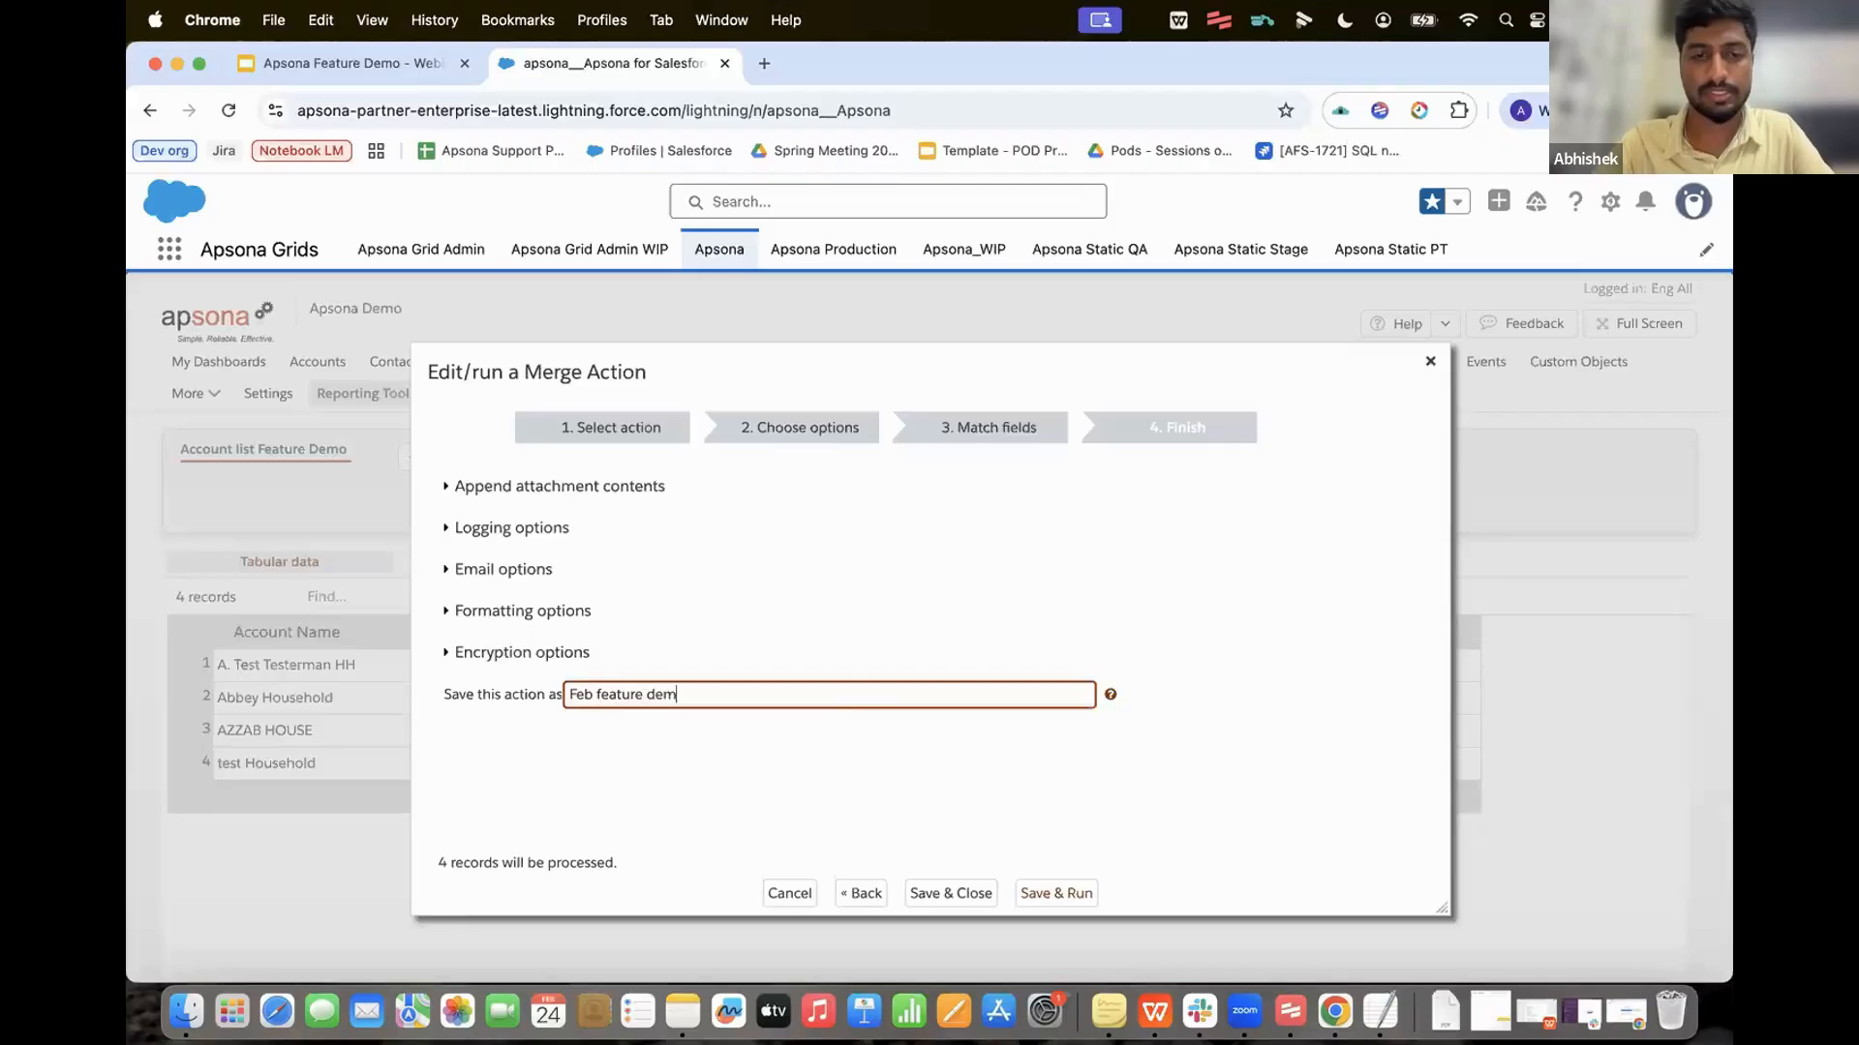
click(1032, 892)
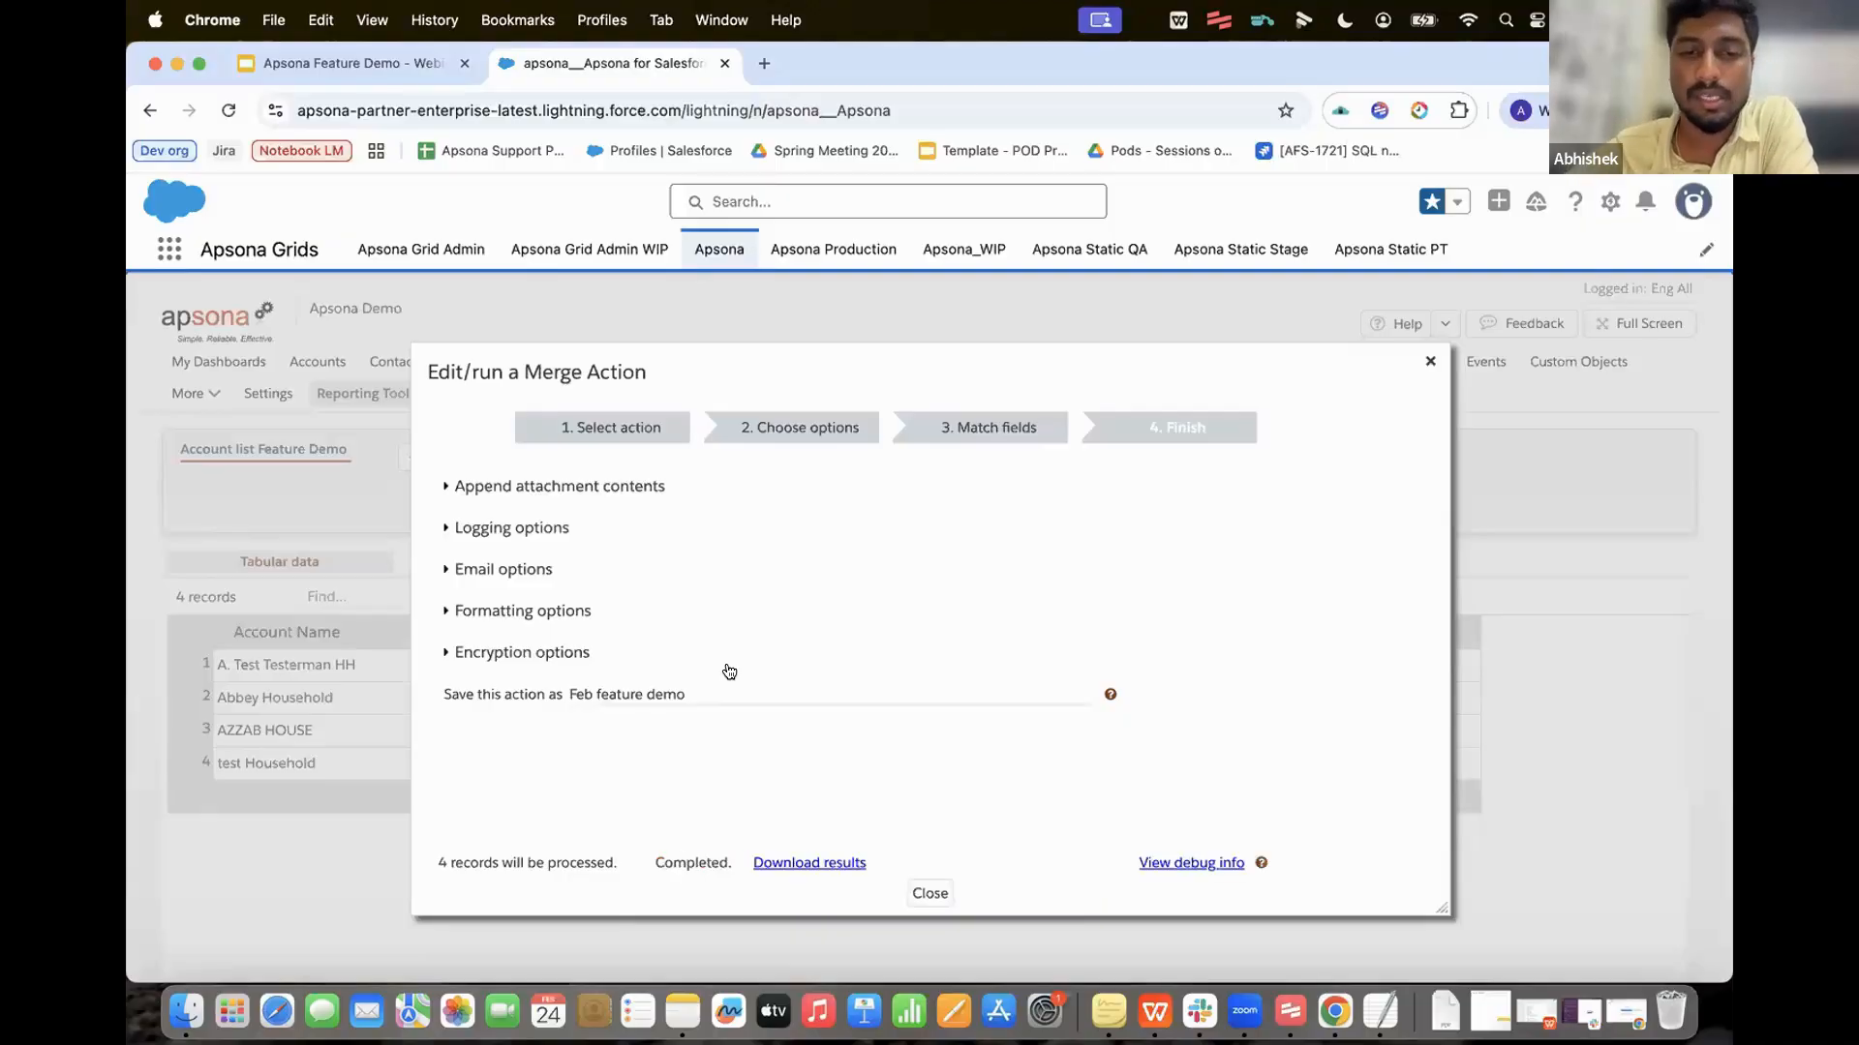
click(929, 892)
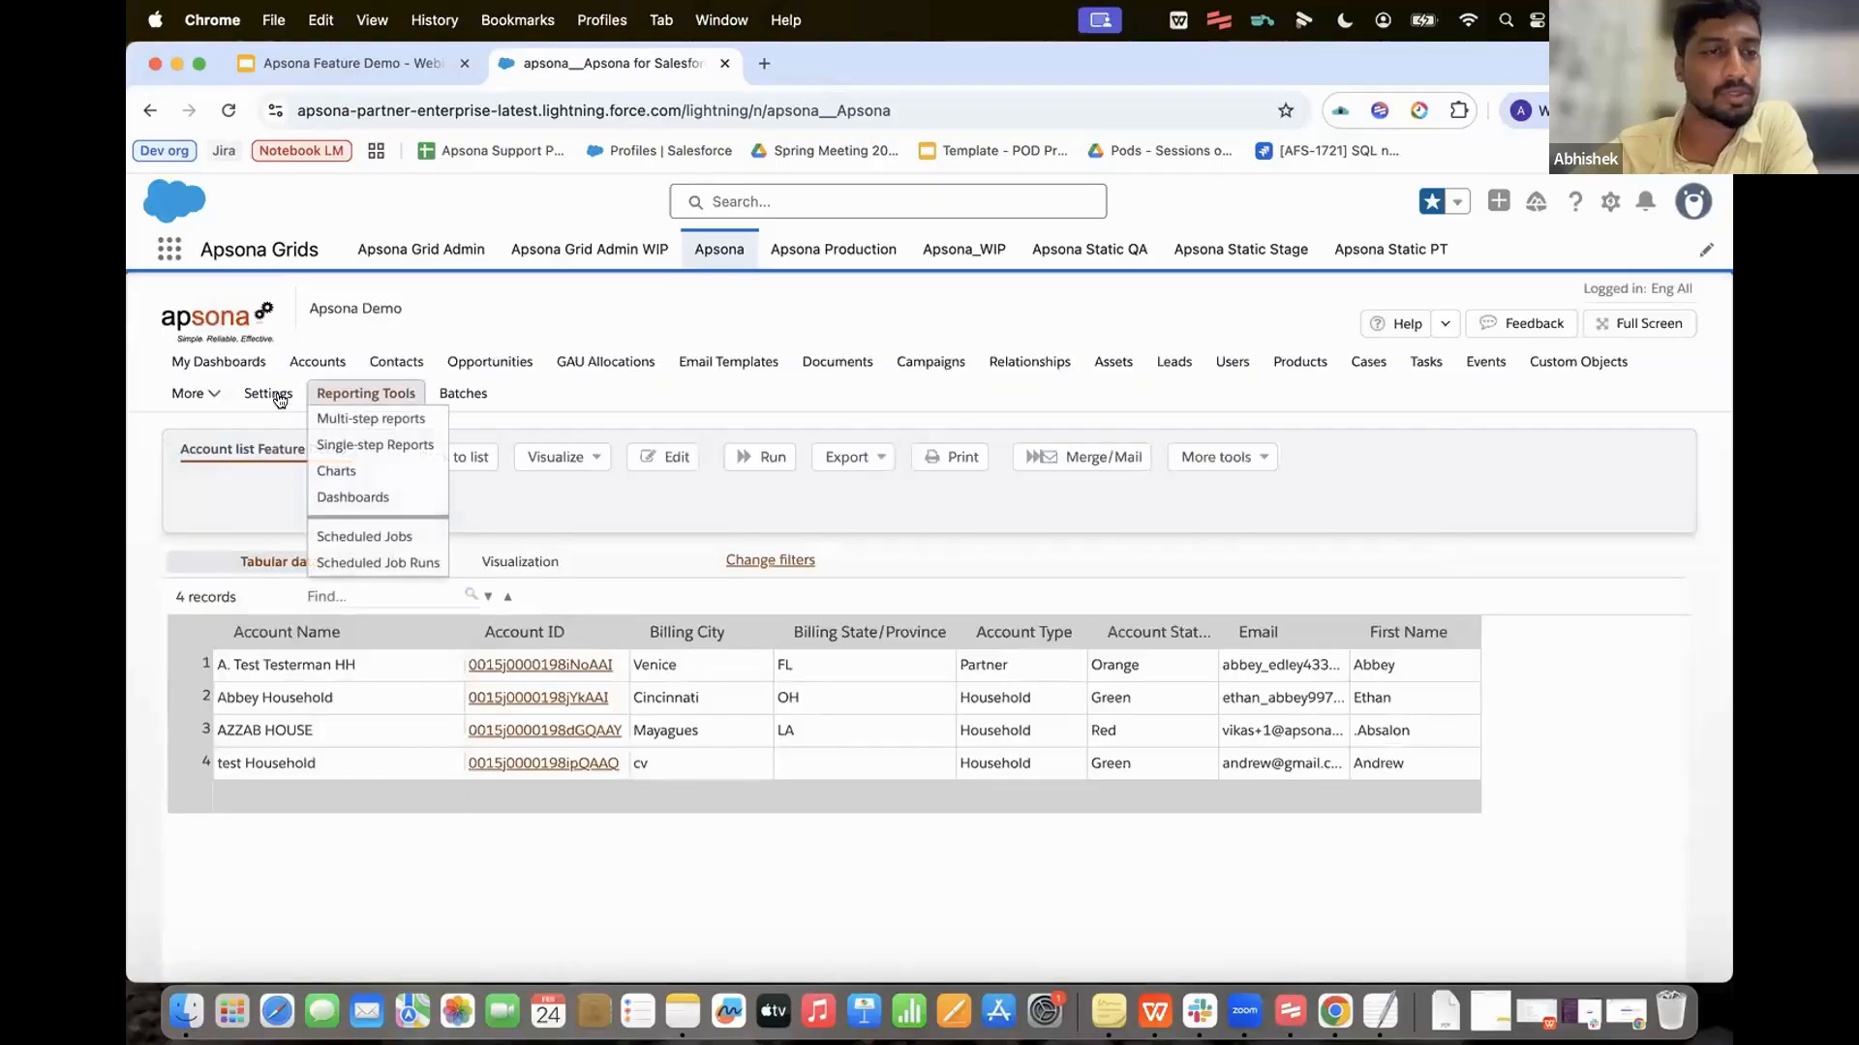
Step: List merge actions newest-modified first and bring up button code generation for Feb feature demo
mouse_move(279, 399)
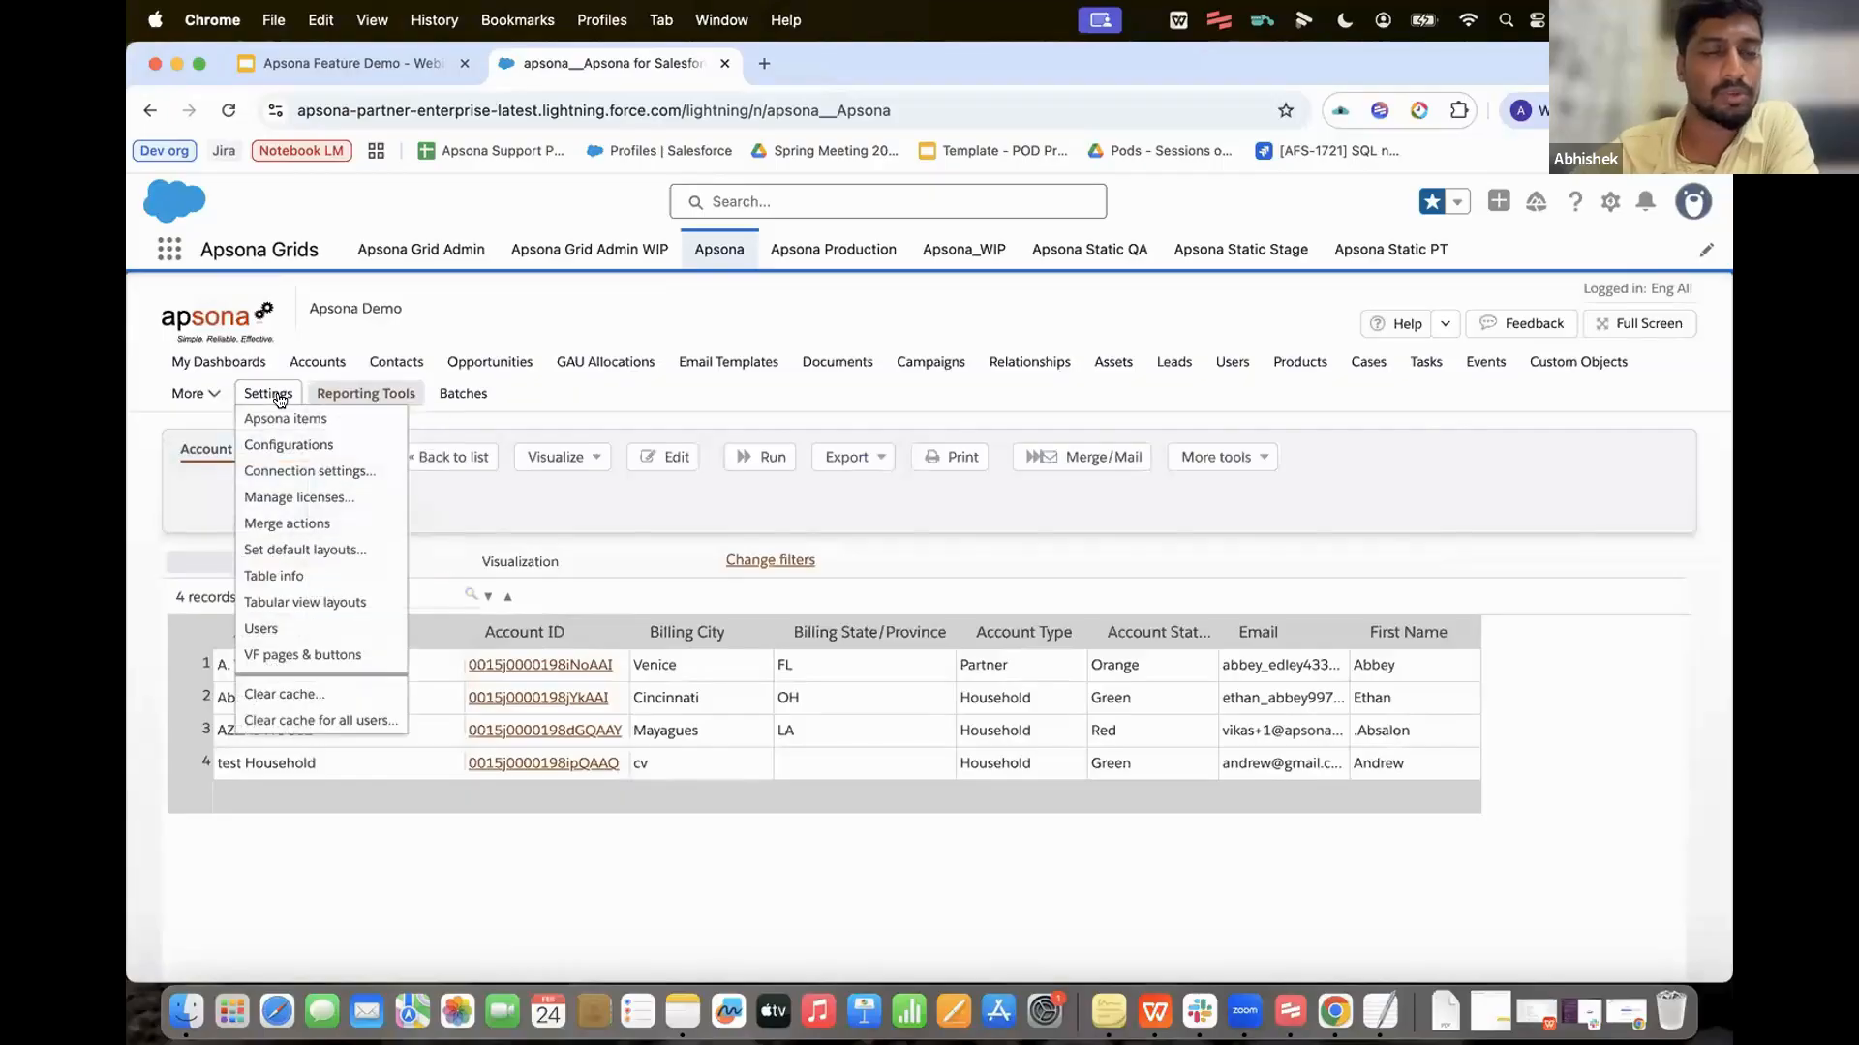
click(294, 526)
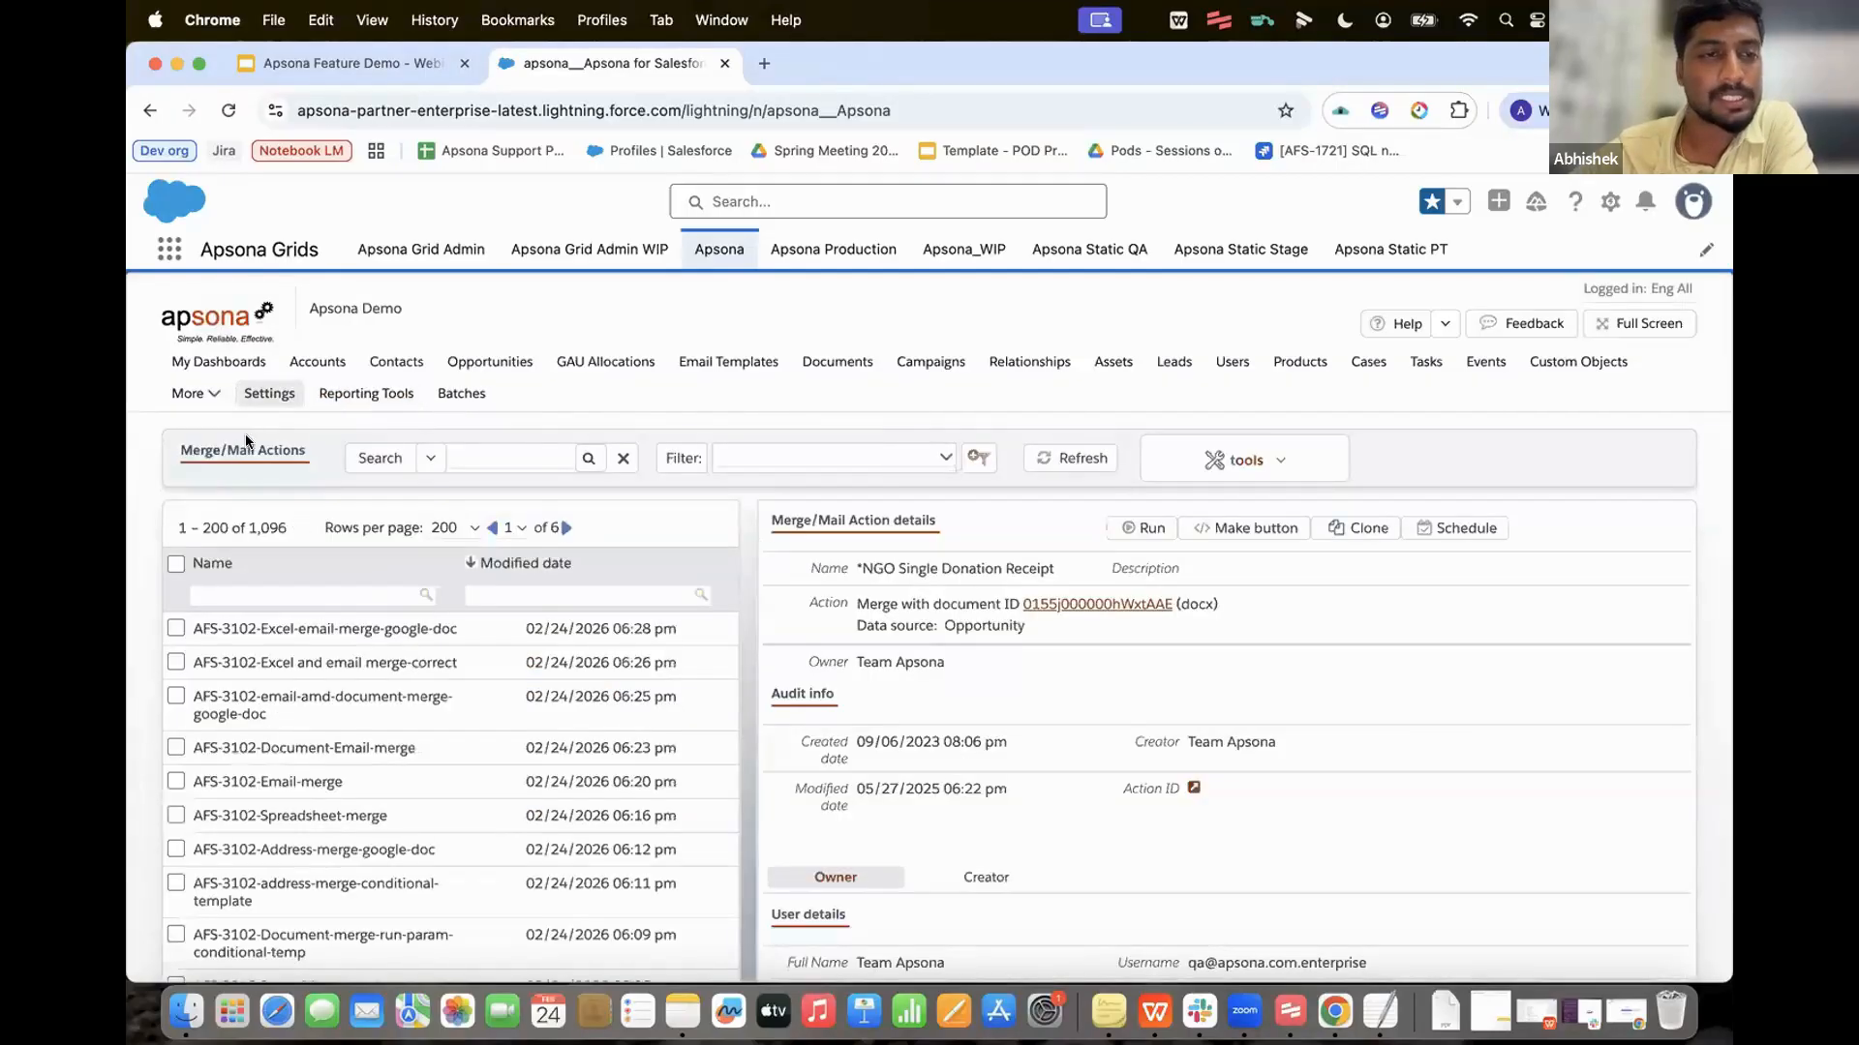
mouse_move(286, 397)
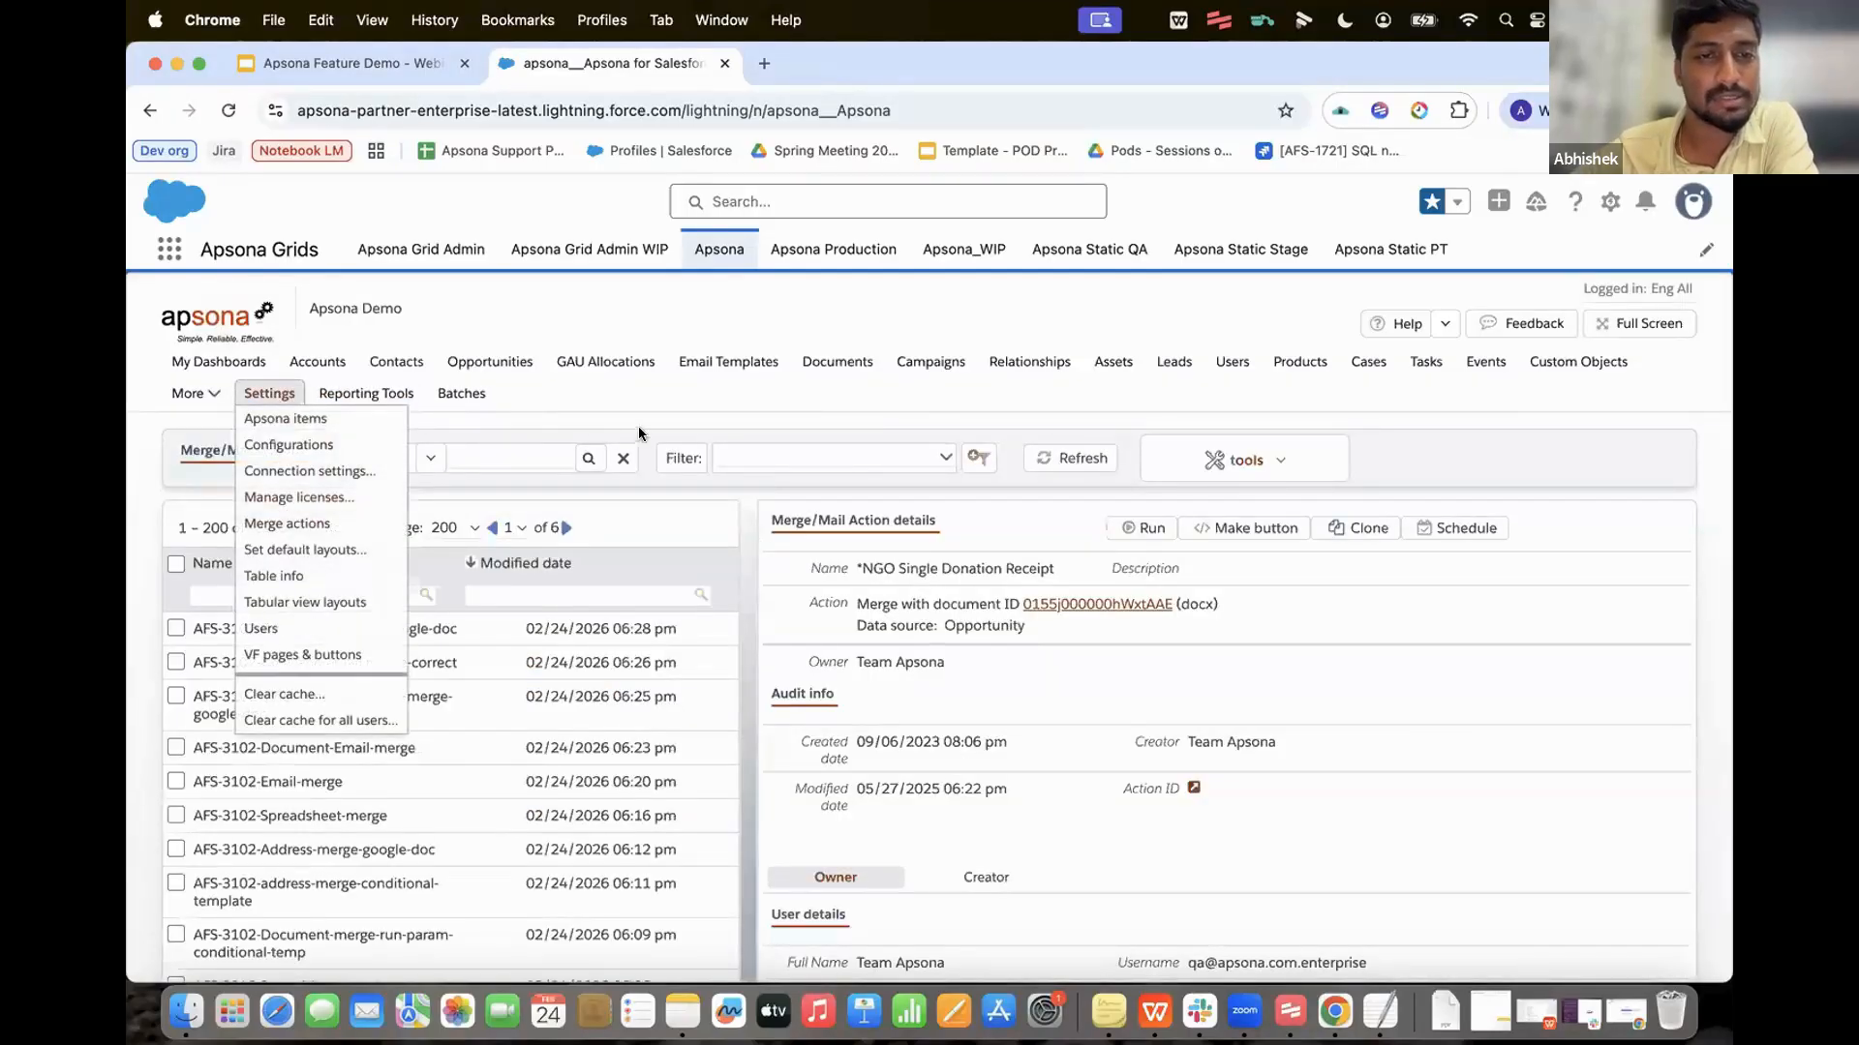
mouse_move(623, 367)
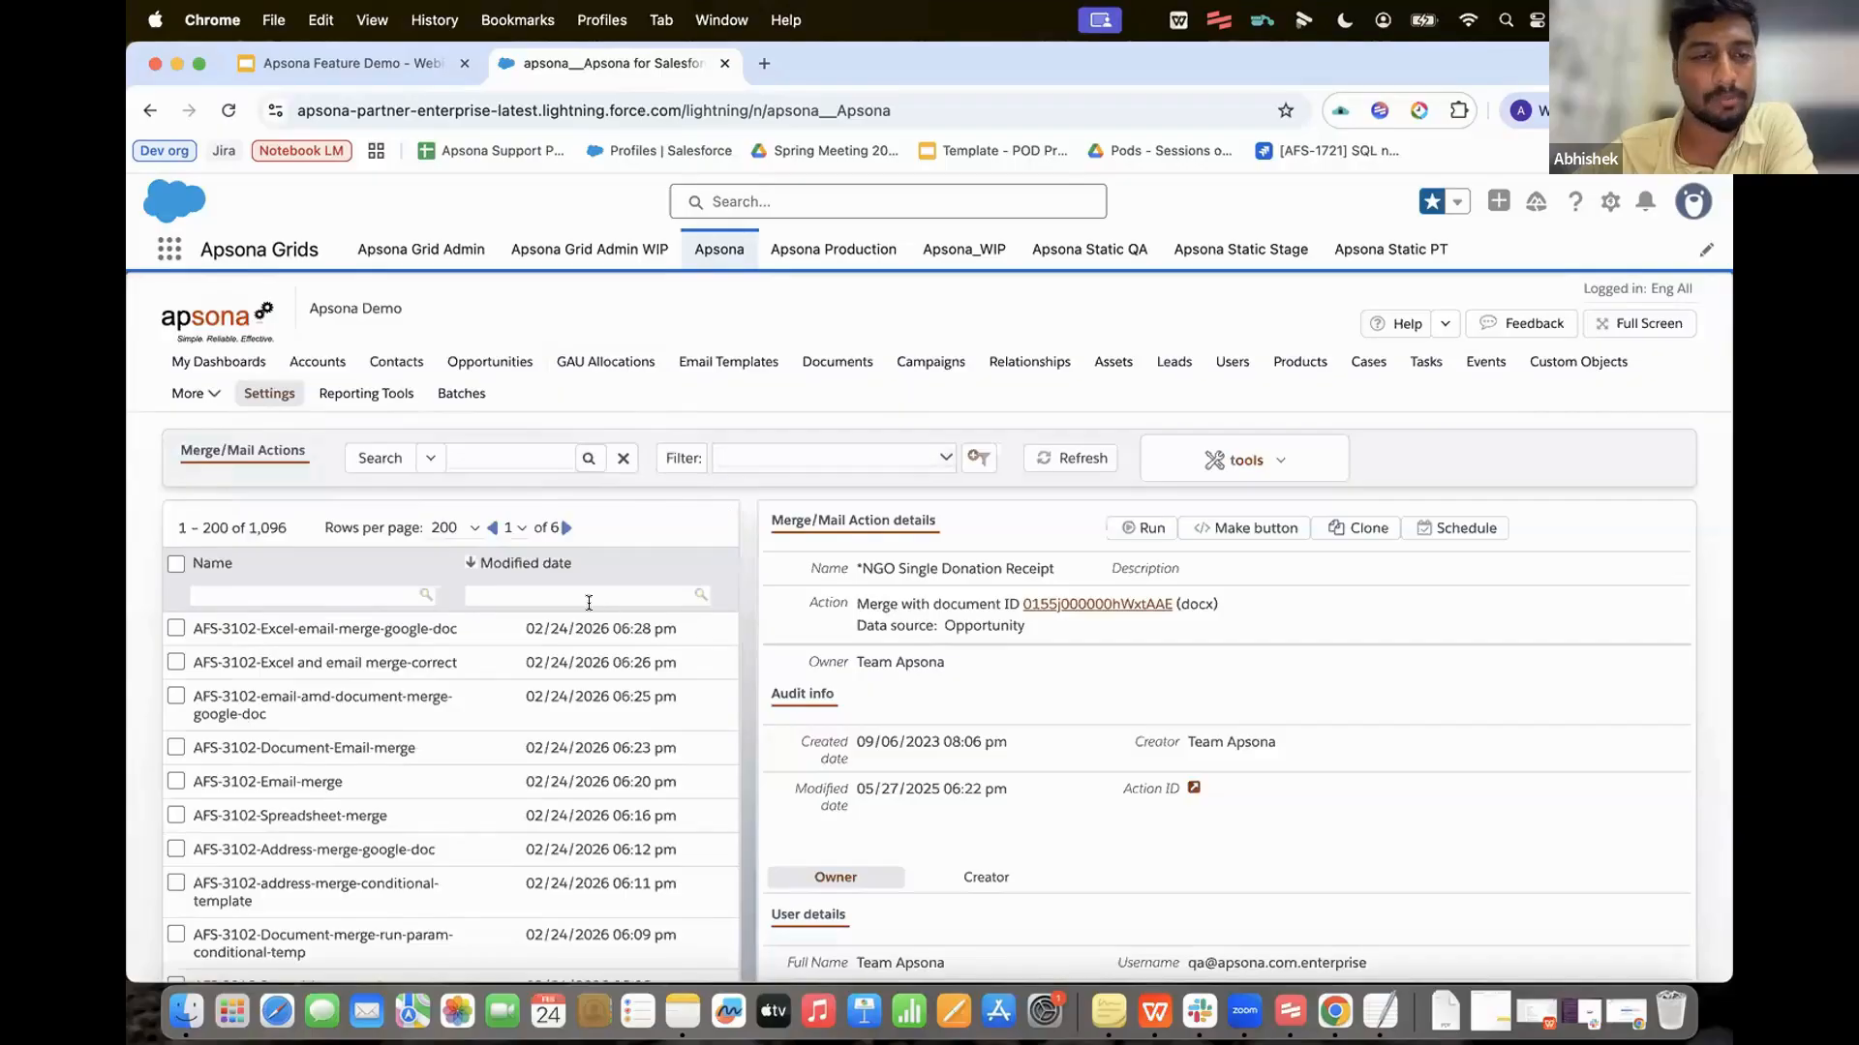
click(545, 565)
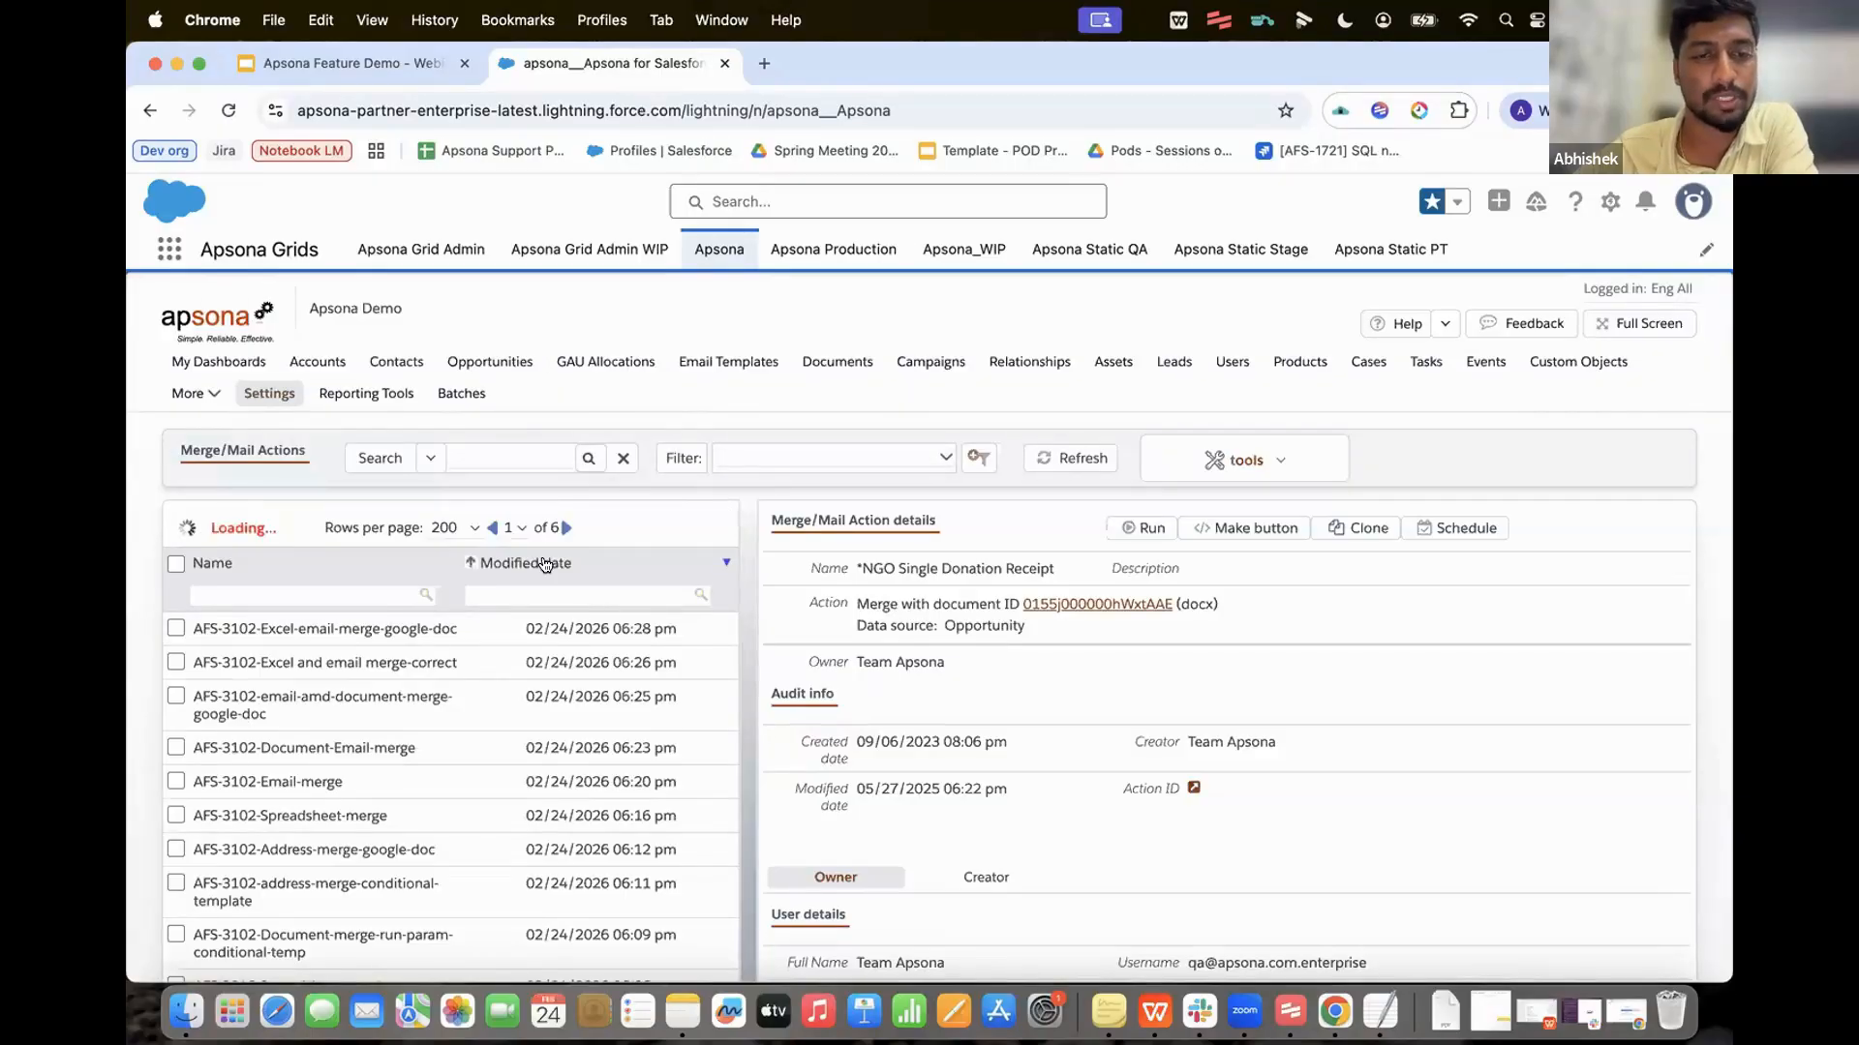
click(545, 565)
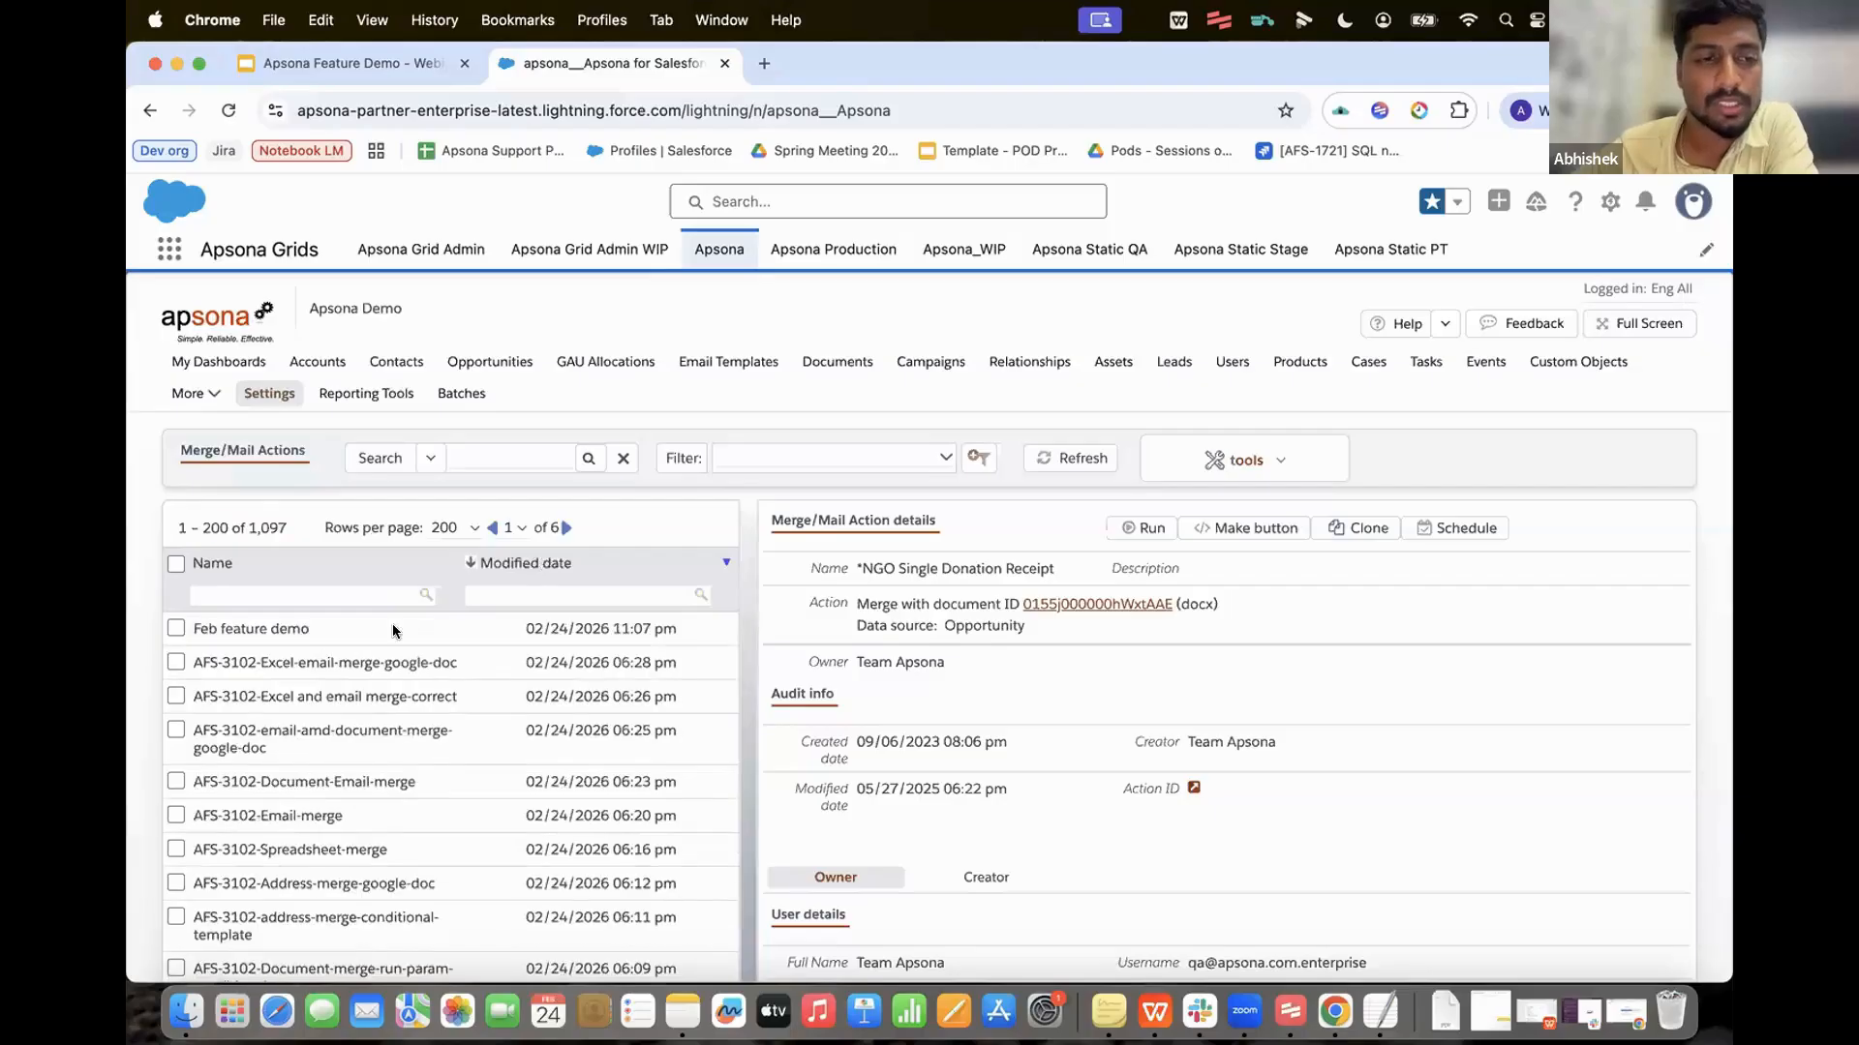
click(176, 629)
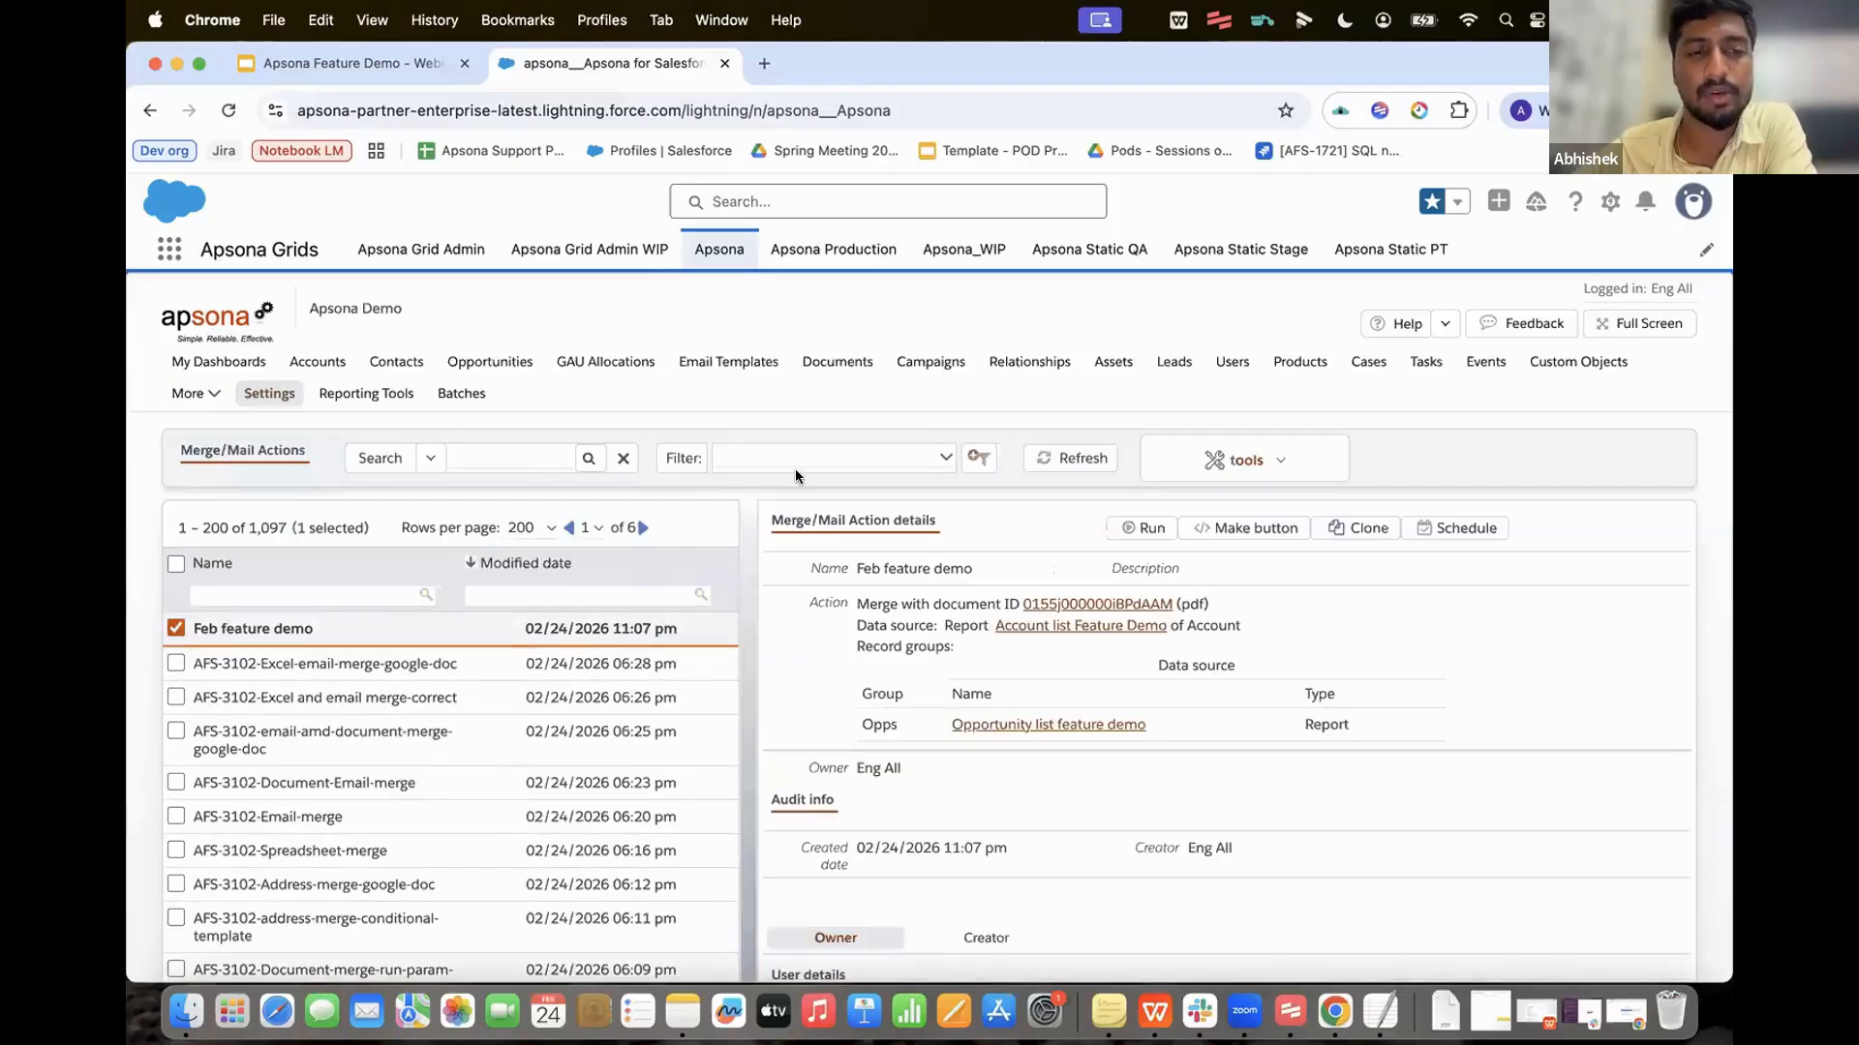
click(1251, 531)
Step: Generate and copy Account Lightning List View button code for Feb feature demo
click(819, 483)
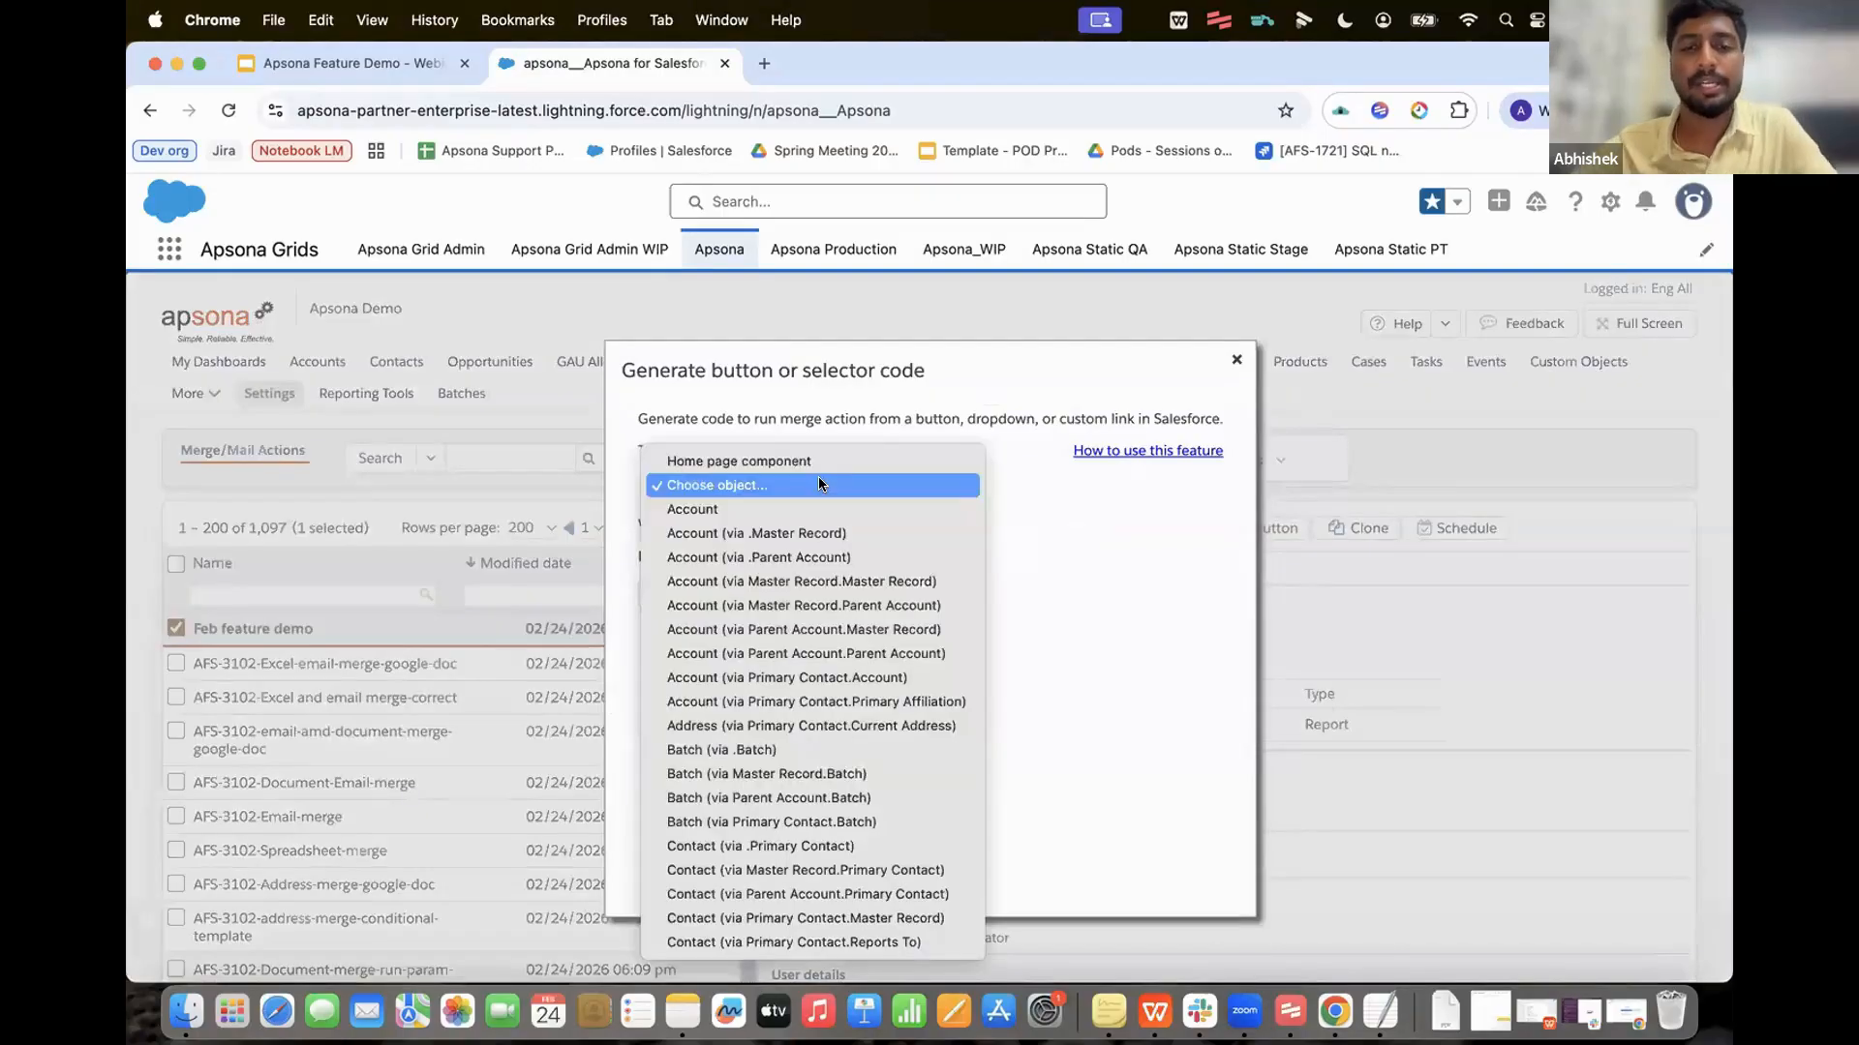
click(736, 509)
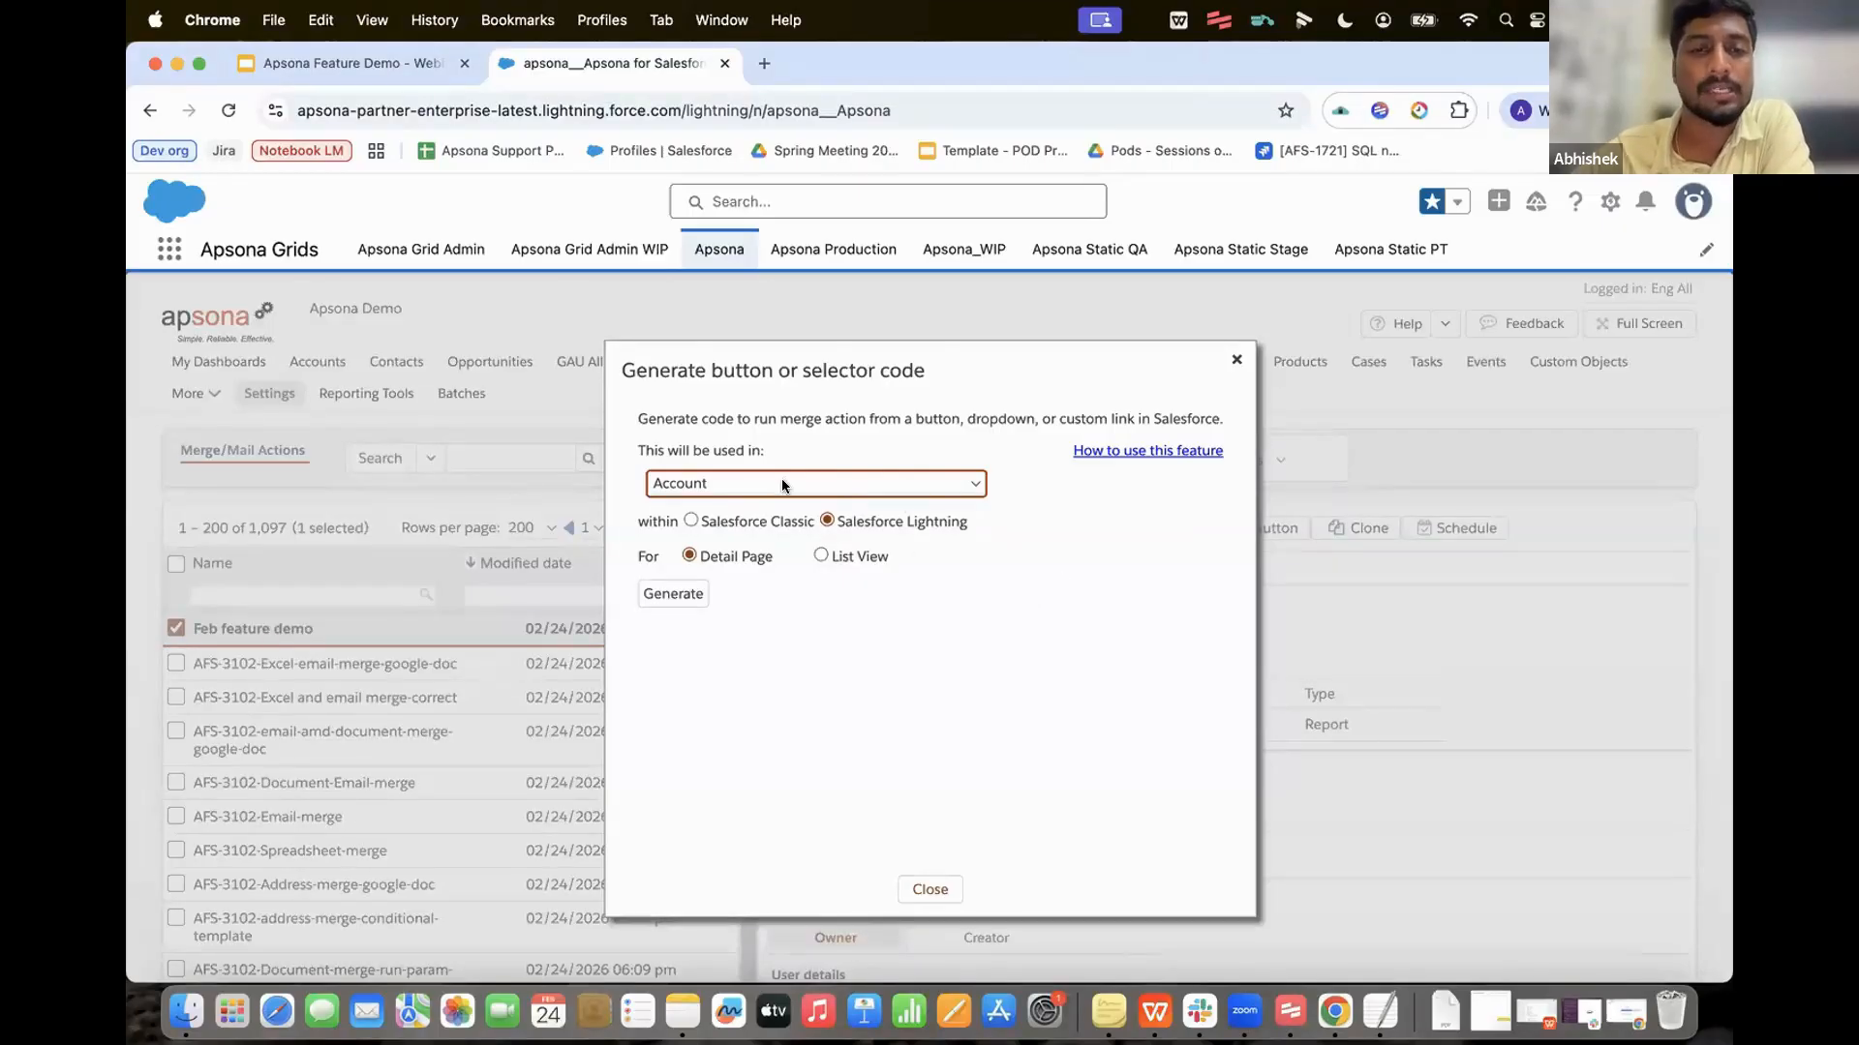
click(821, 554)
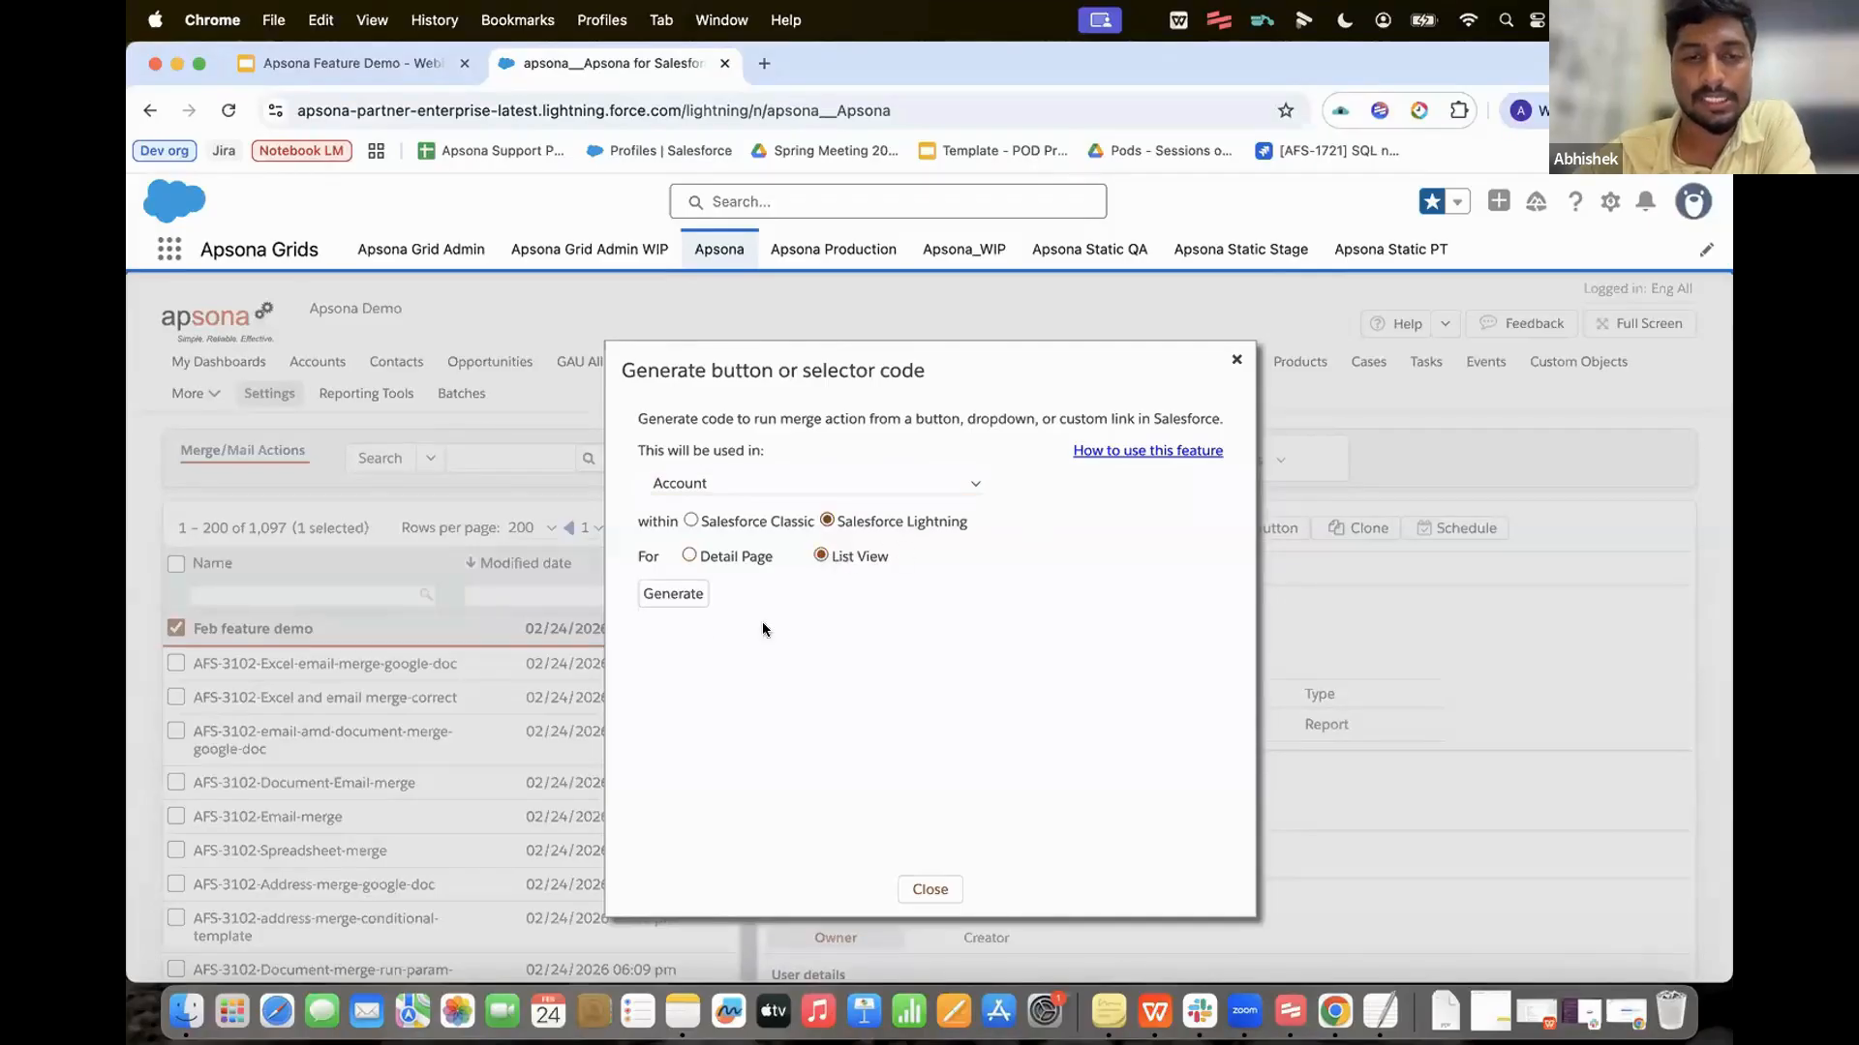
click(675, 595)
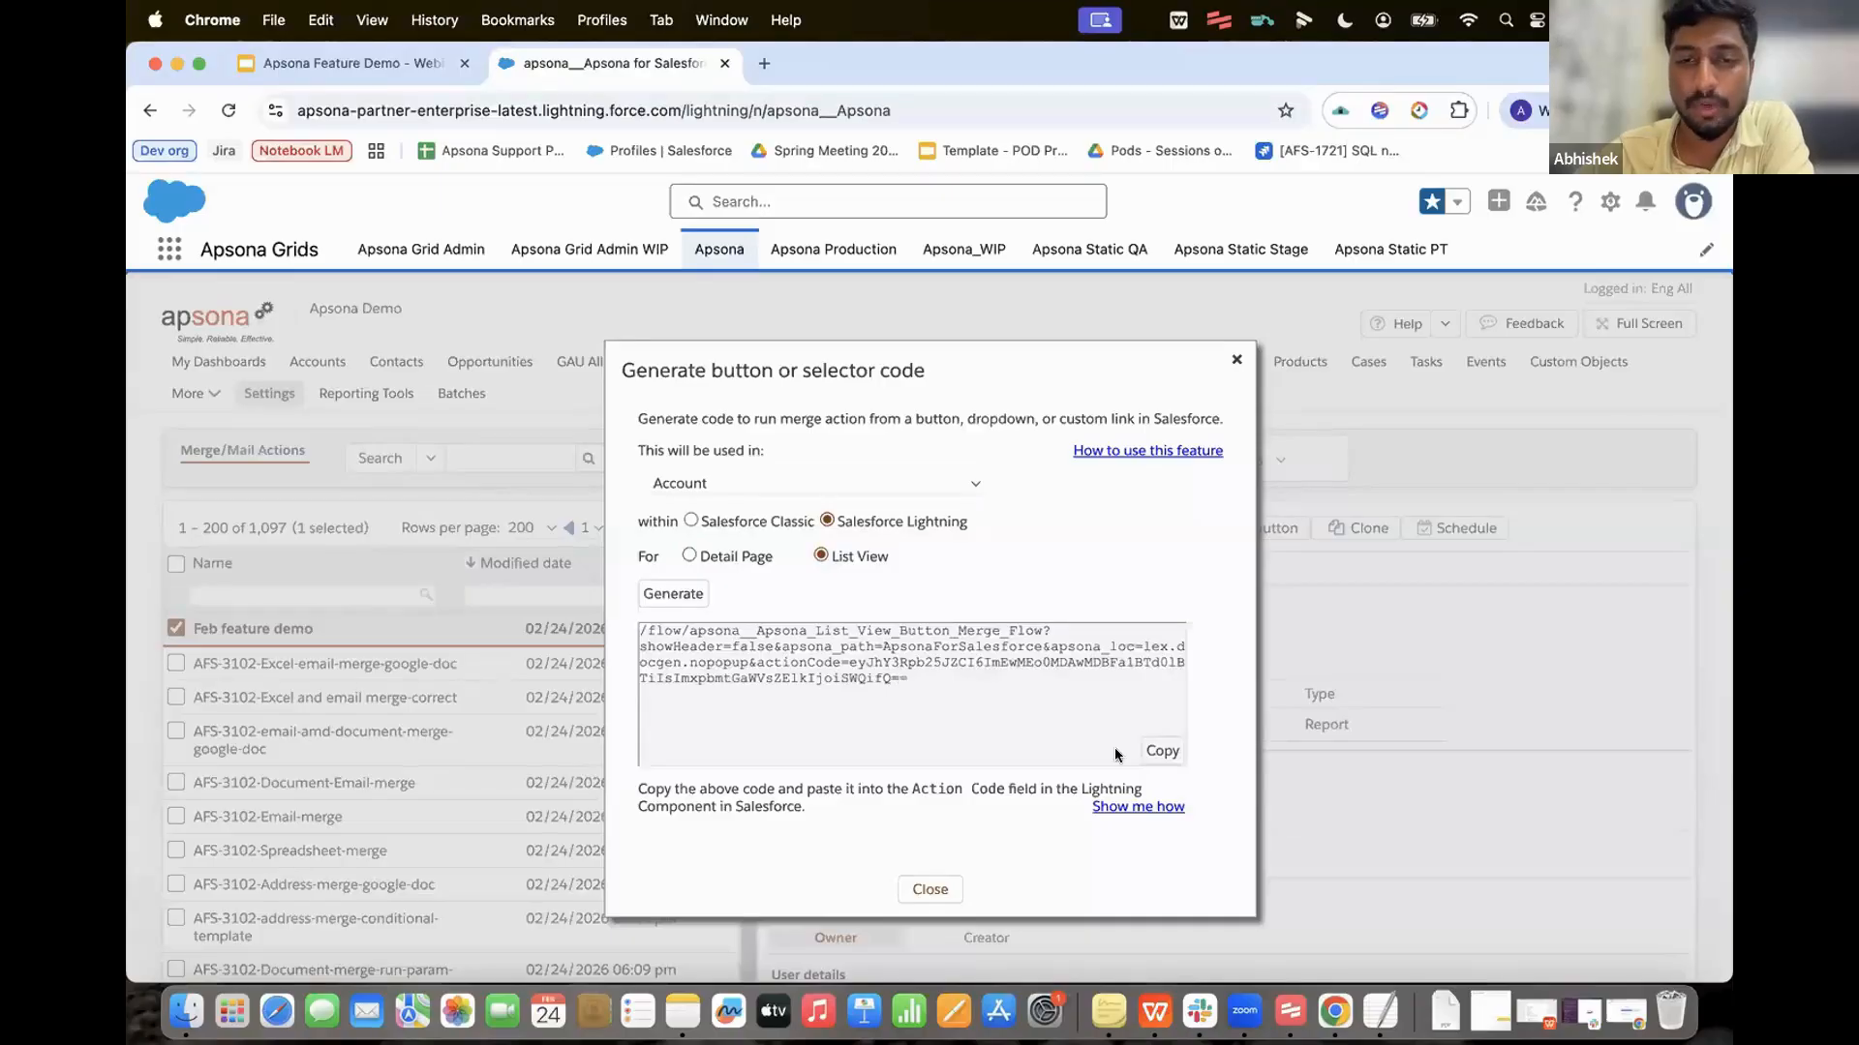
click(1160, 752)
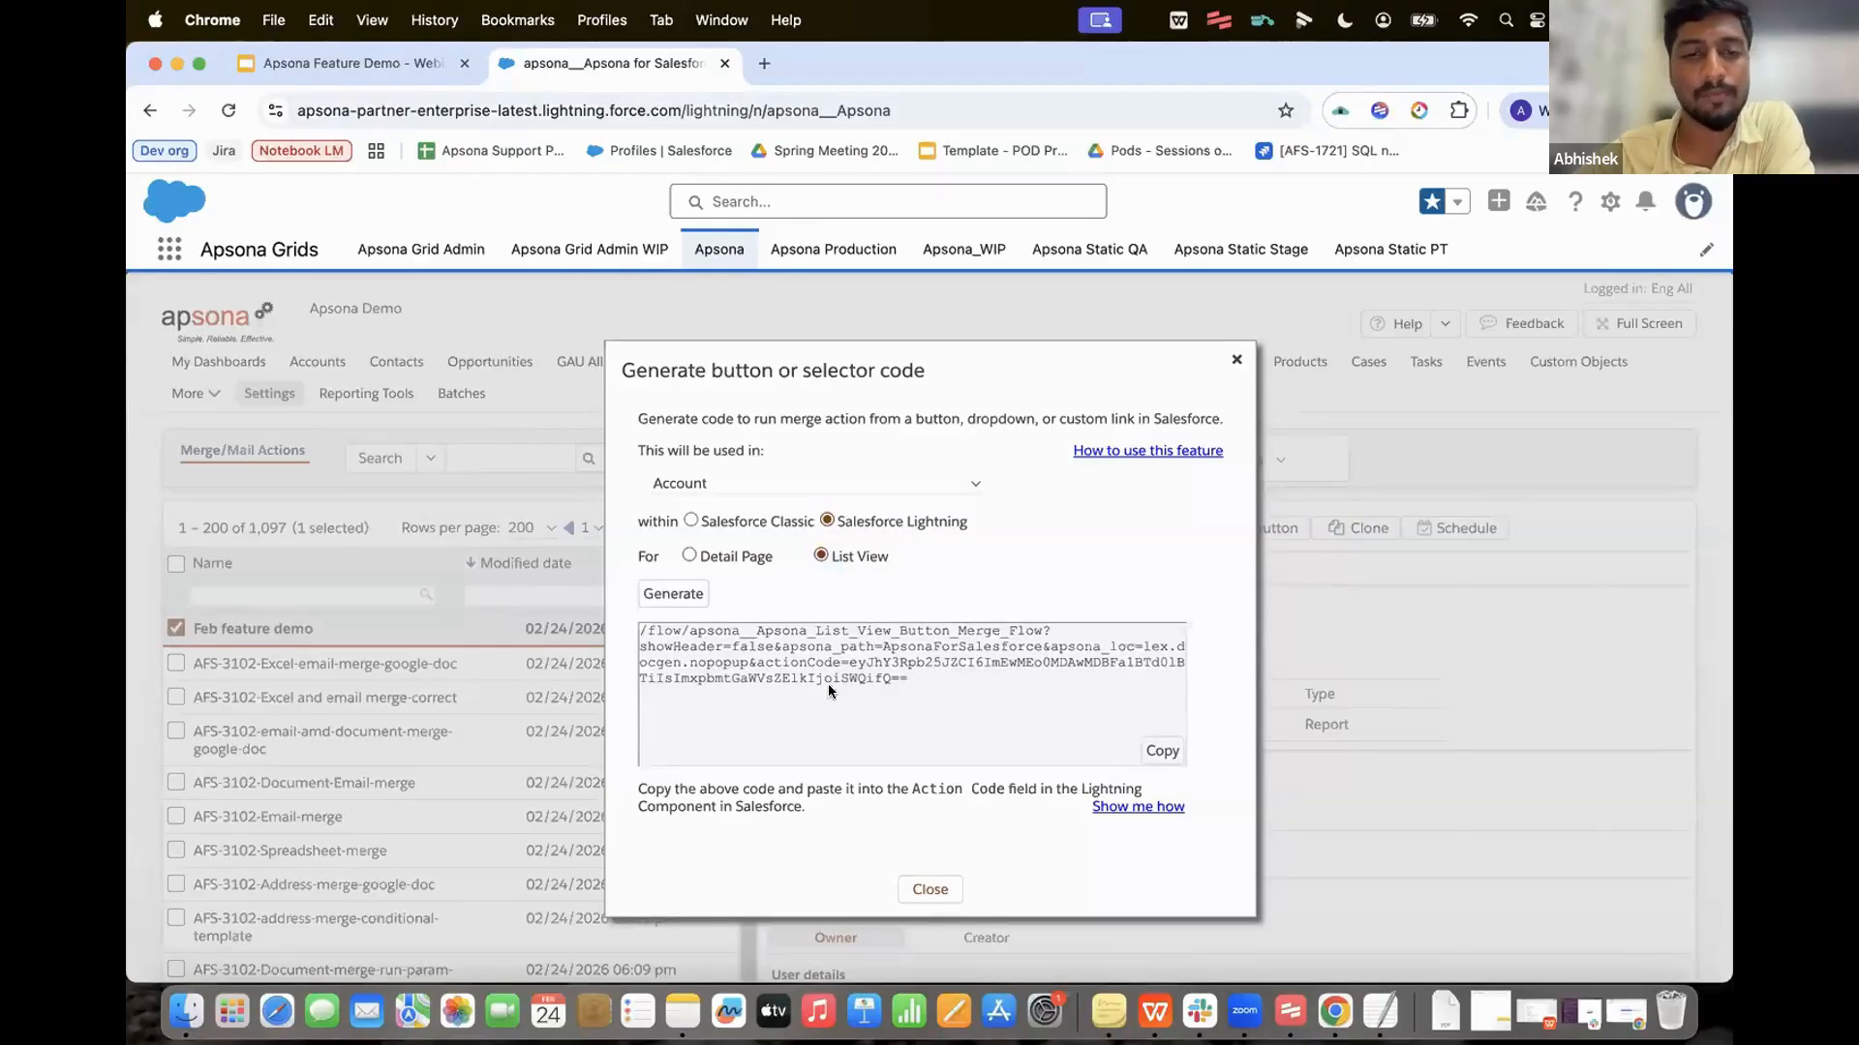
click(929, 892)
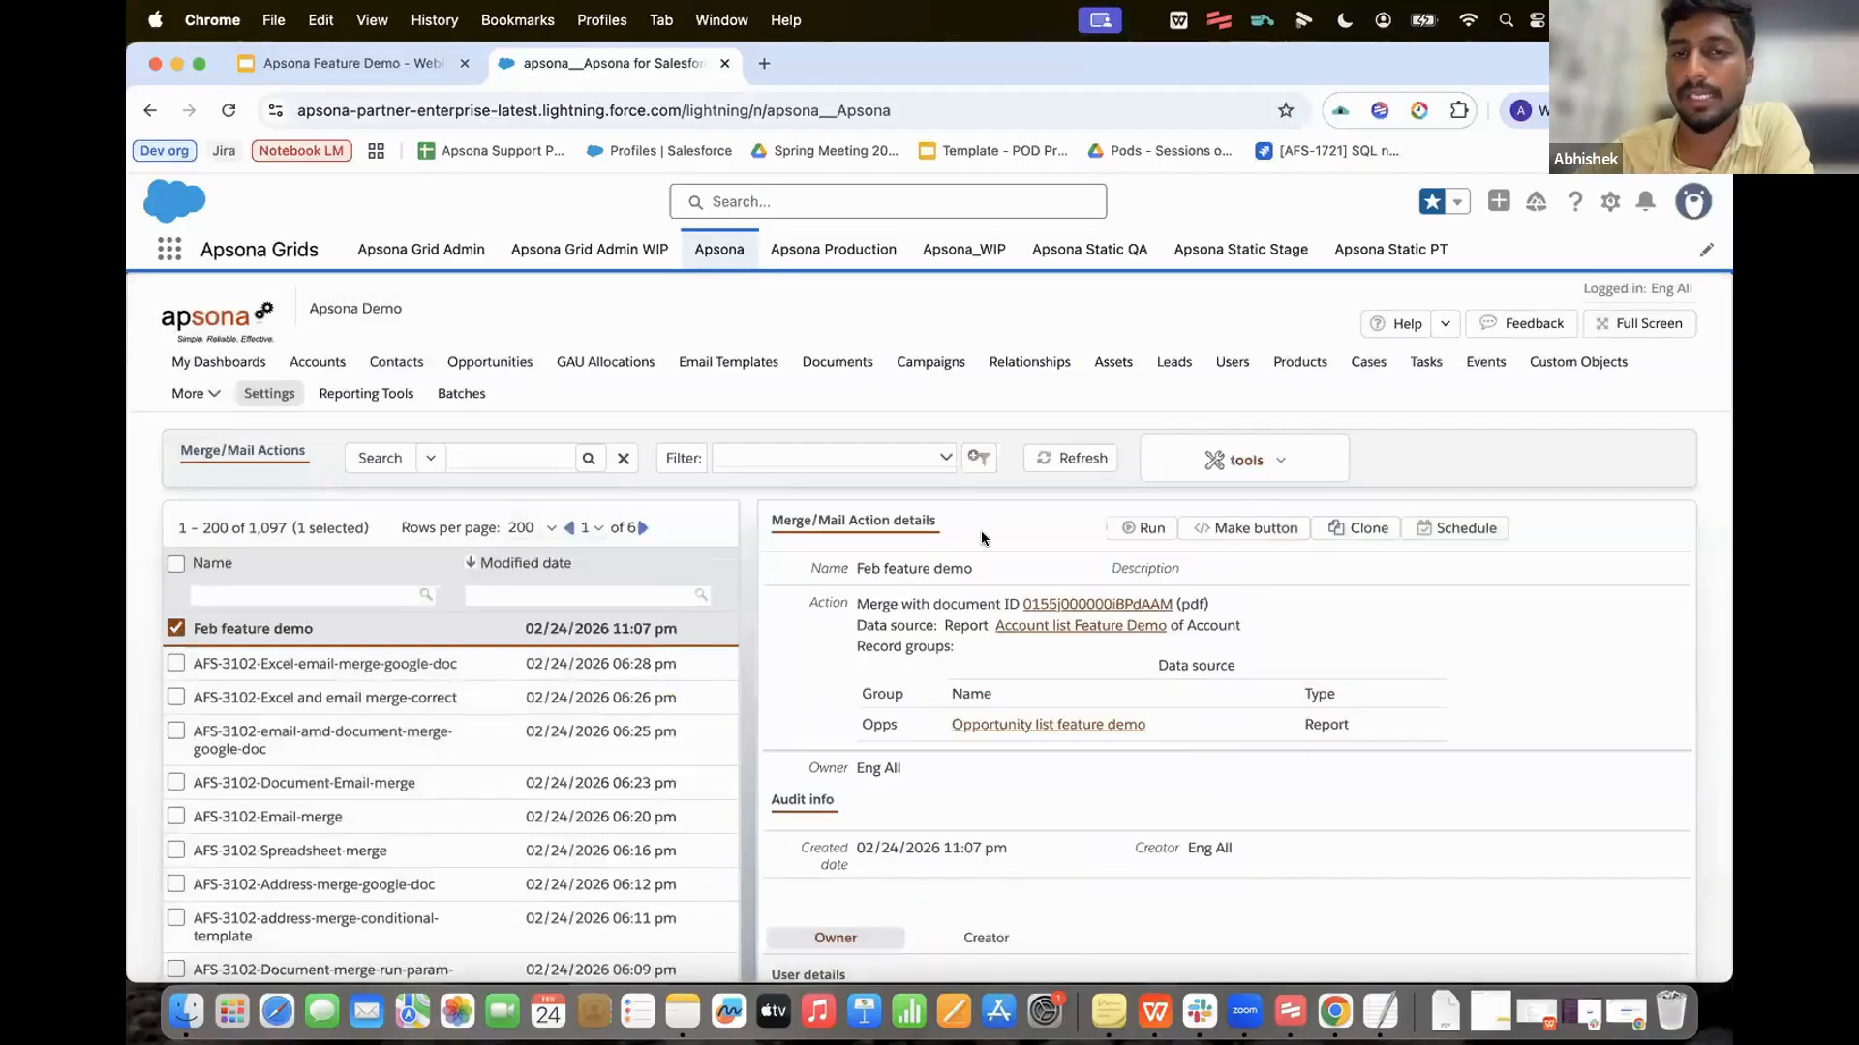
Step: In Setup, go to Account's Buttons, Links, and Actions and begin a new button or link
click(1605, 204)
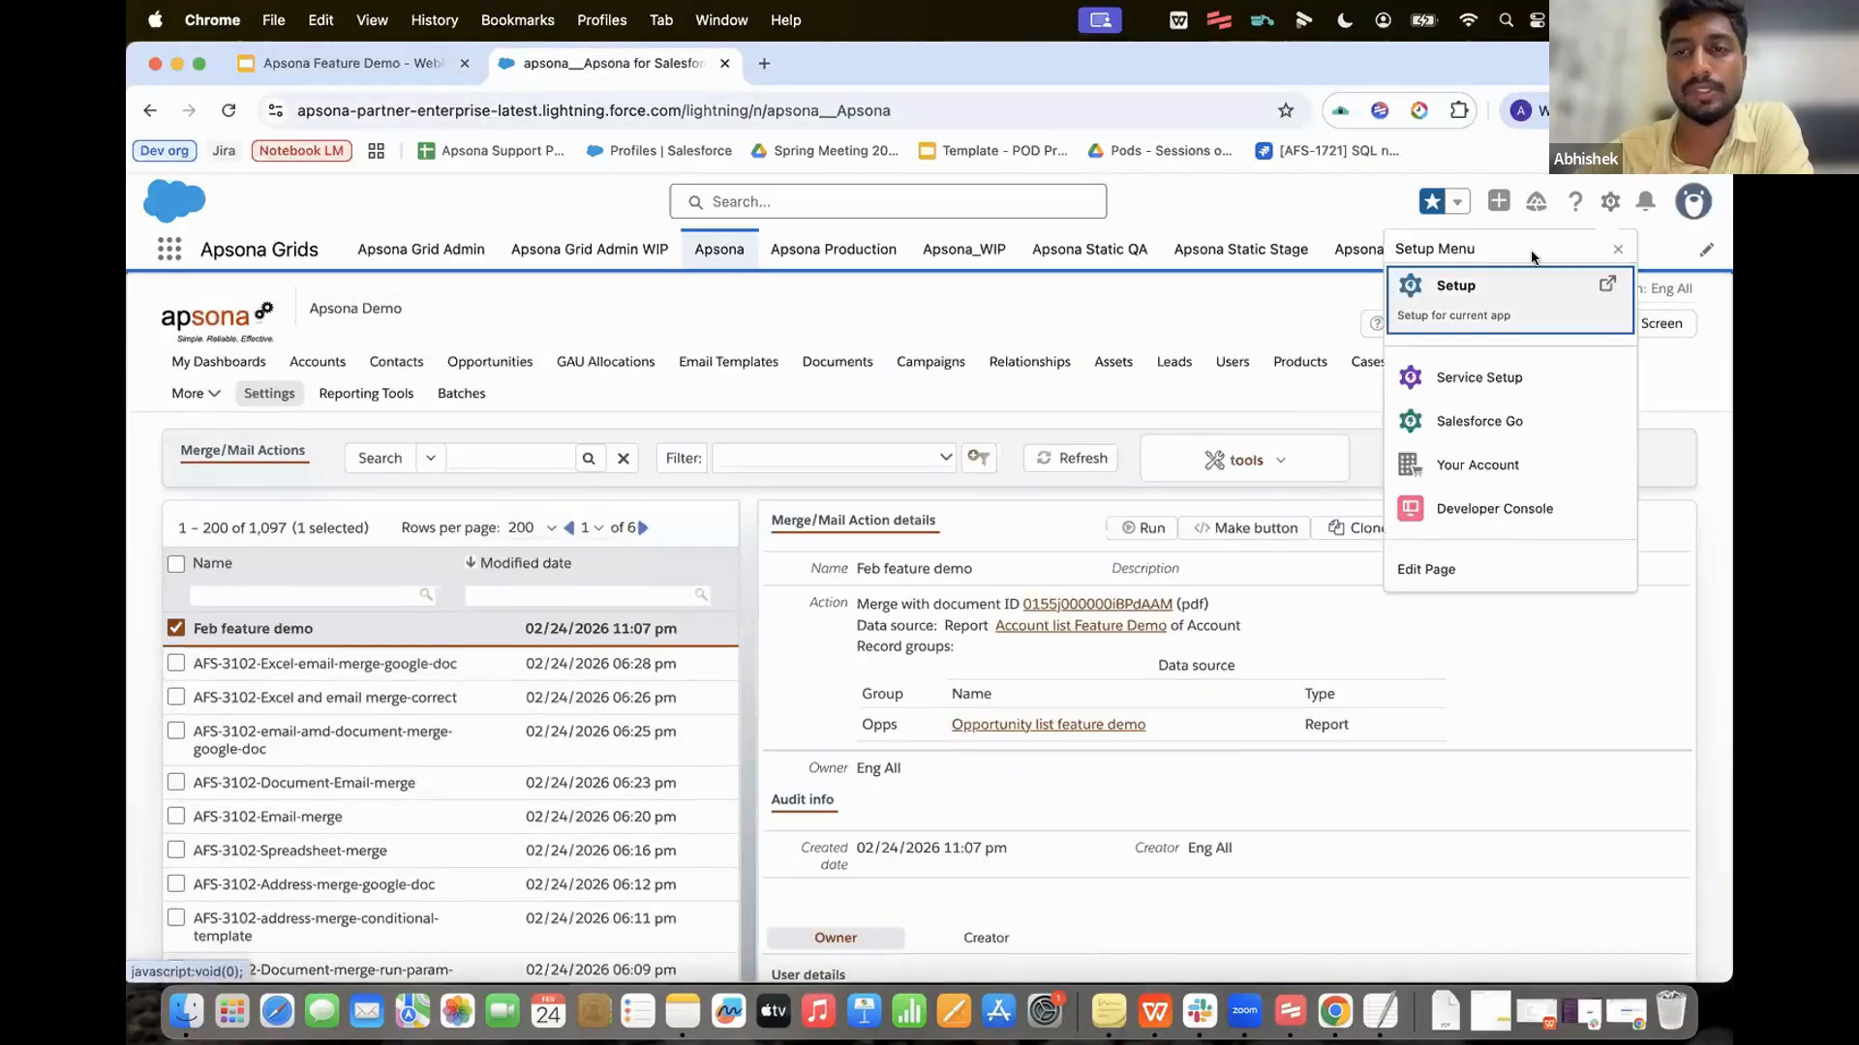
click(1463, 259)
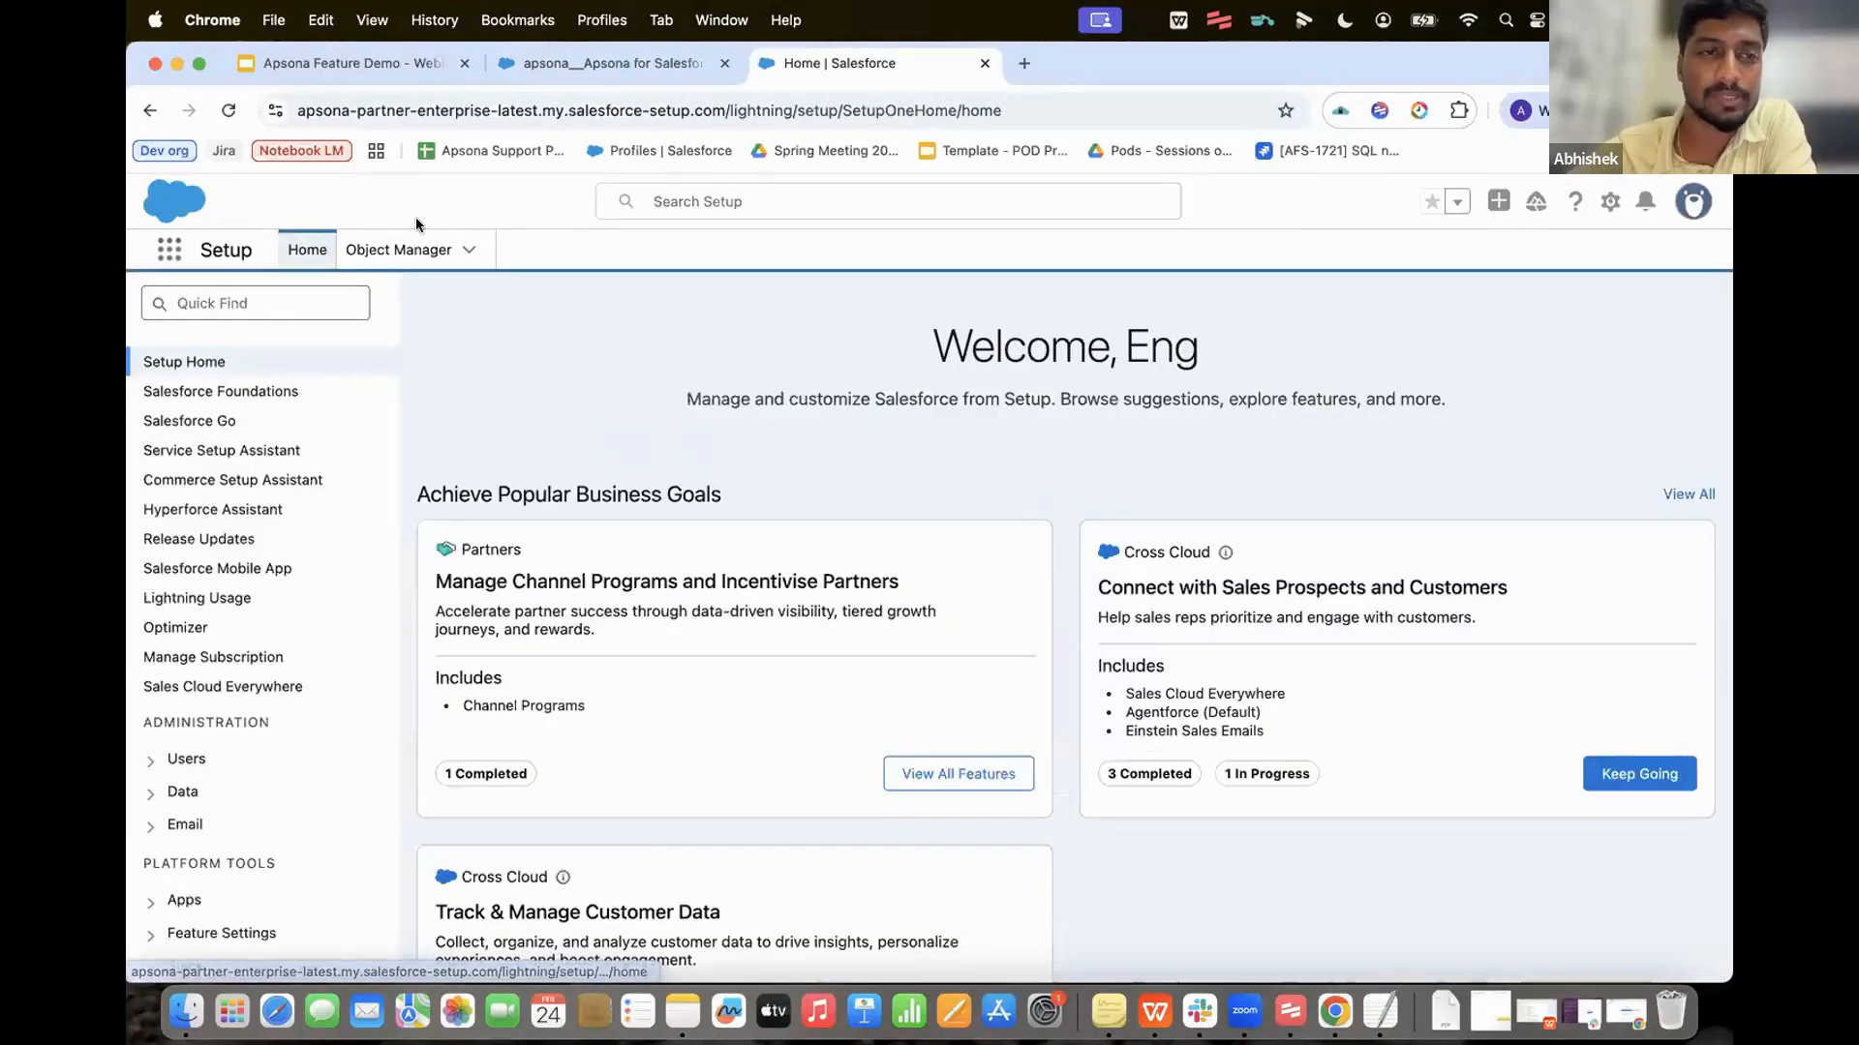
click(412, 251)
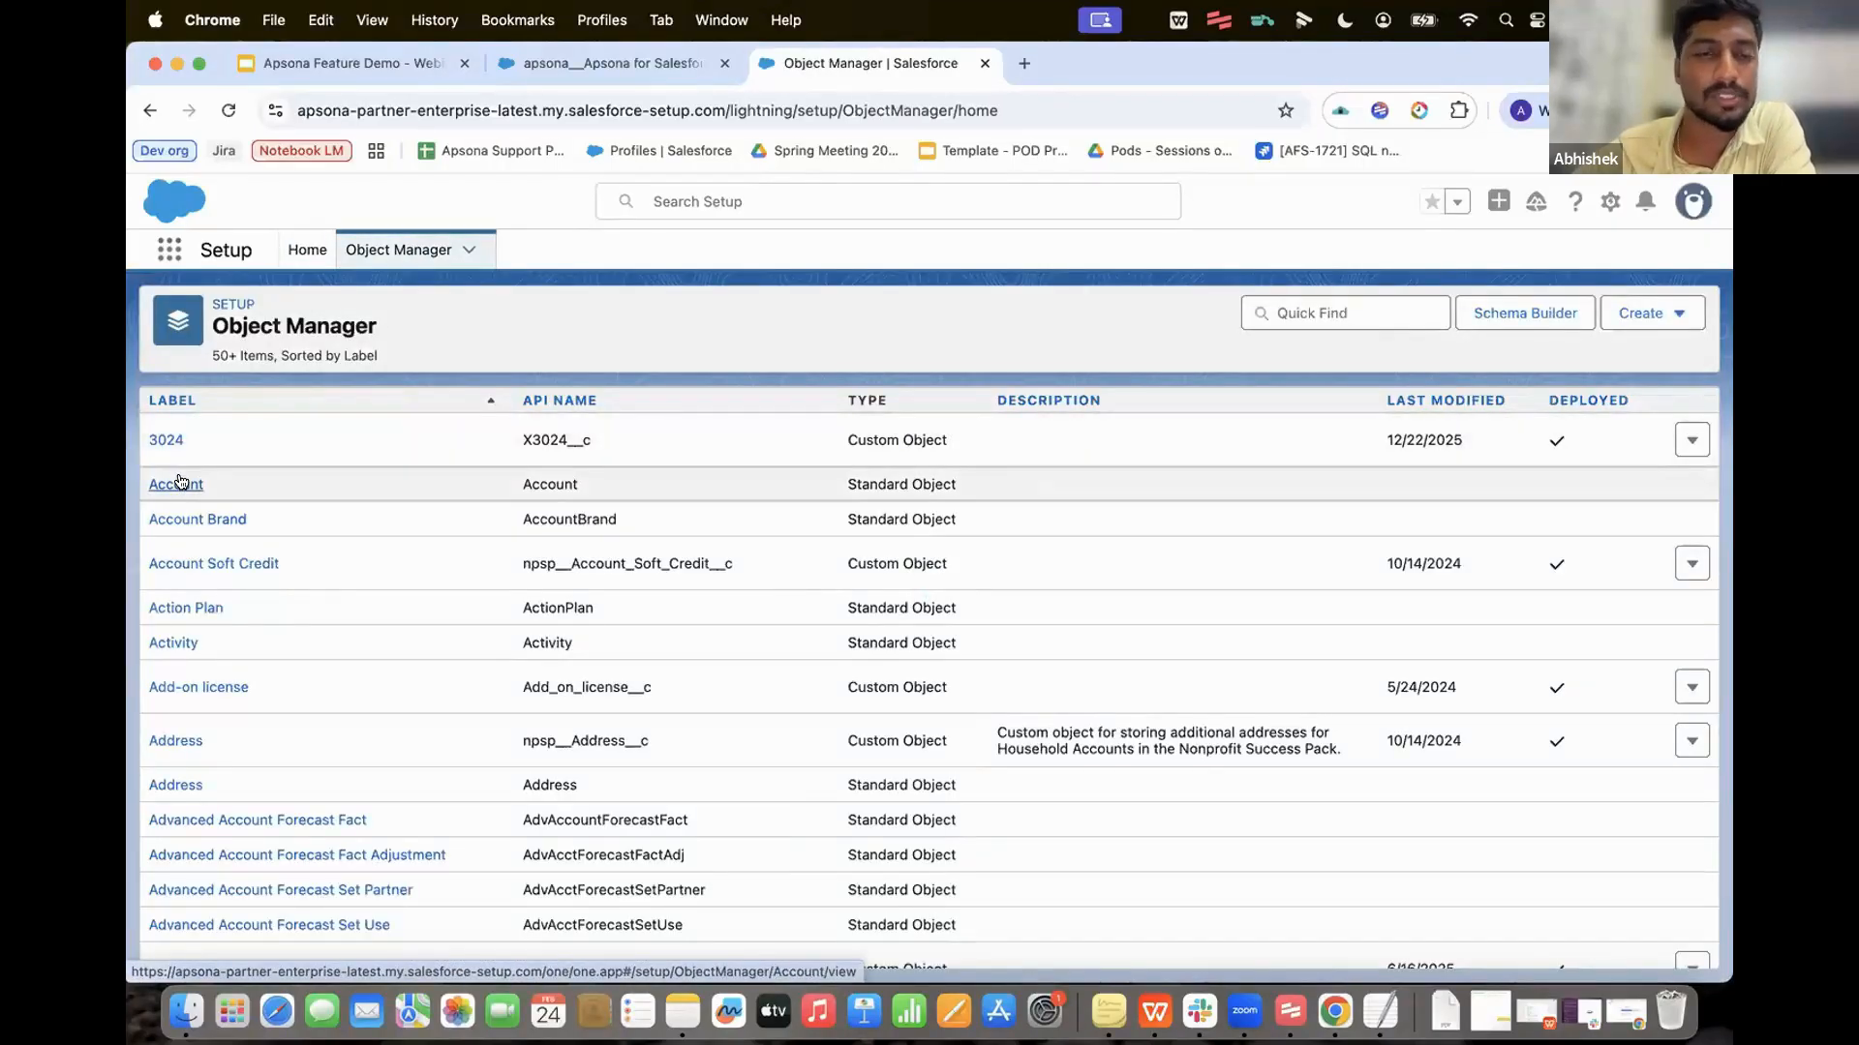
click(177, 482)
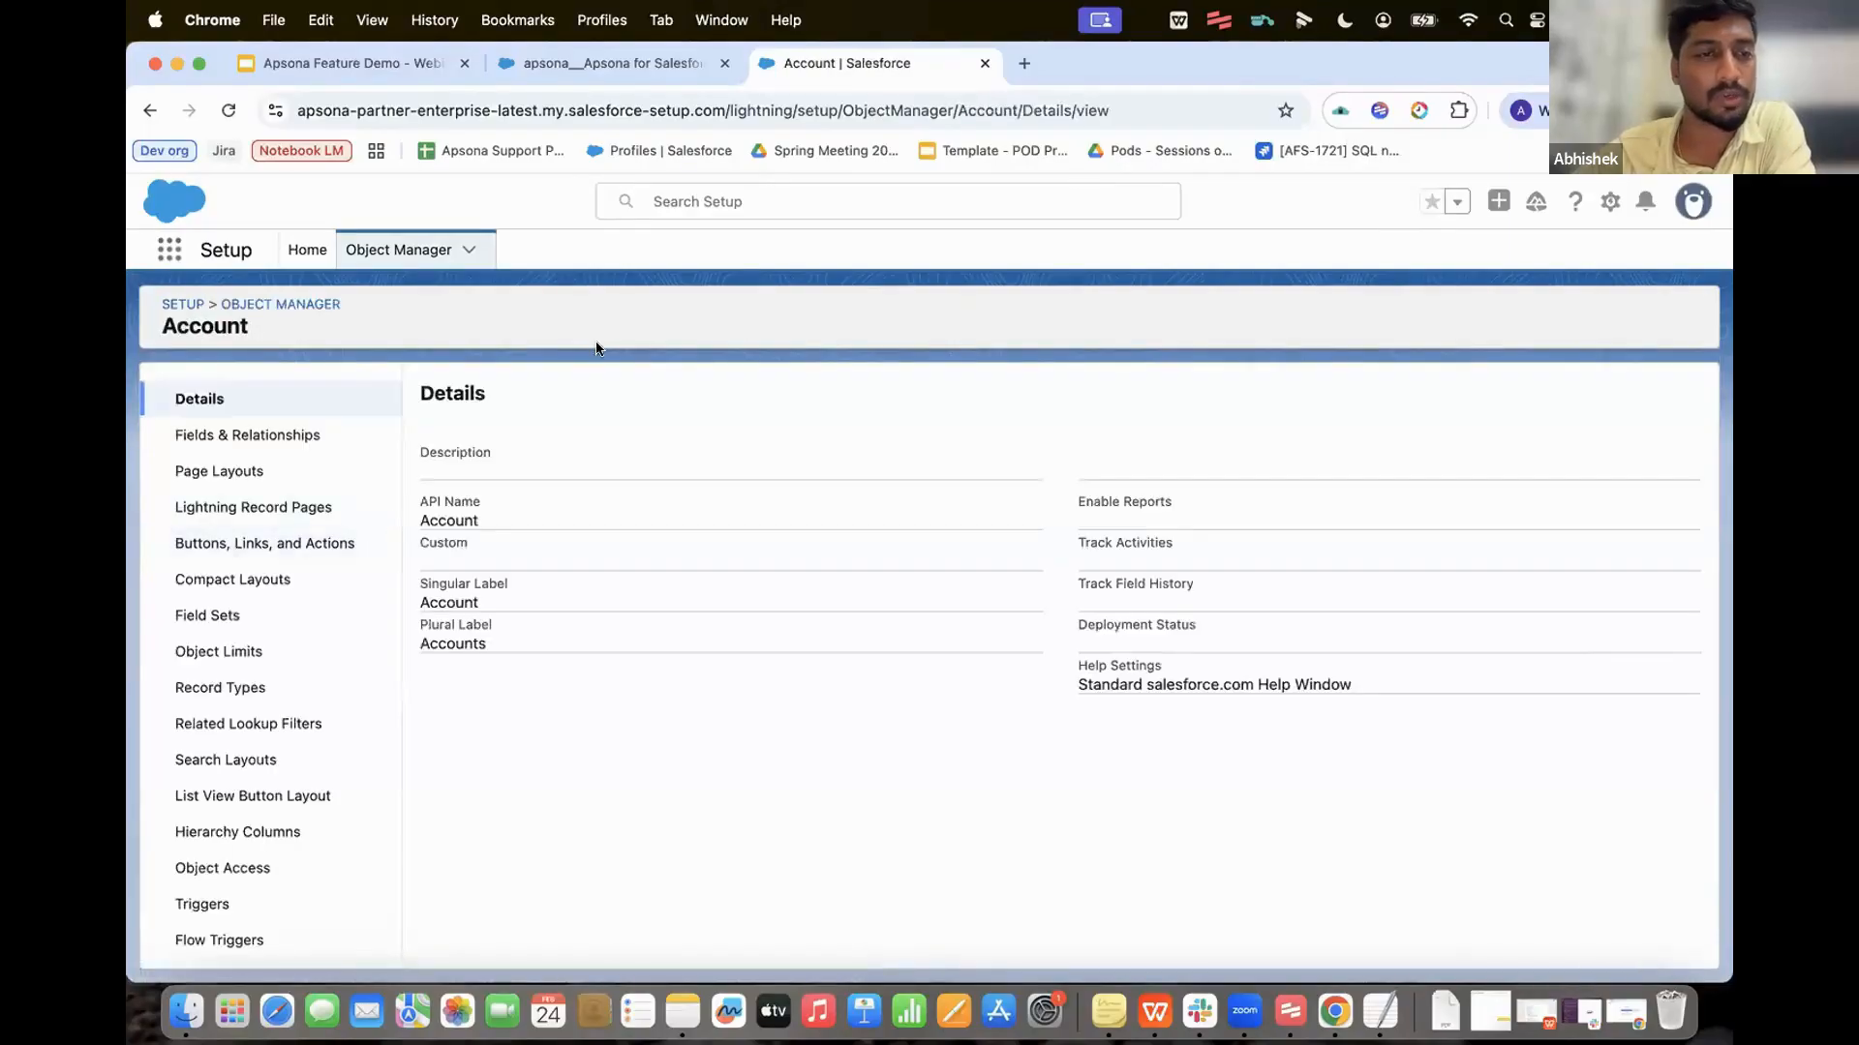
click(257, 545)
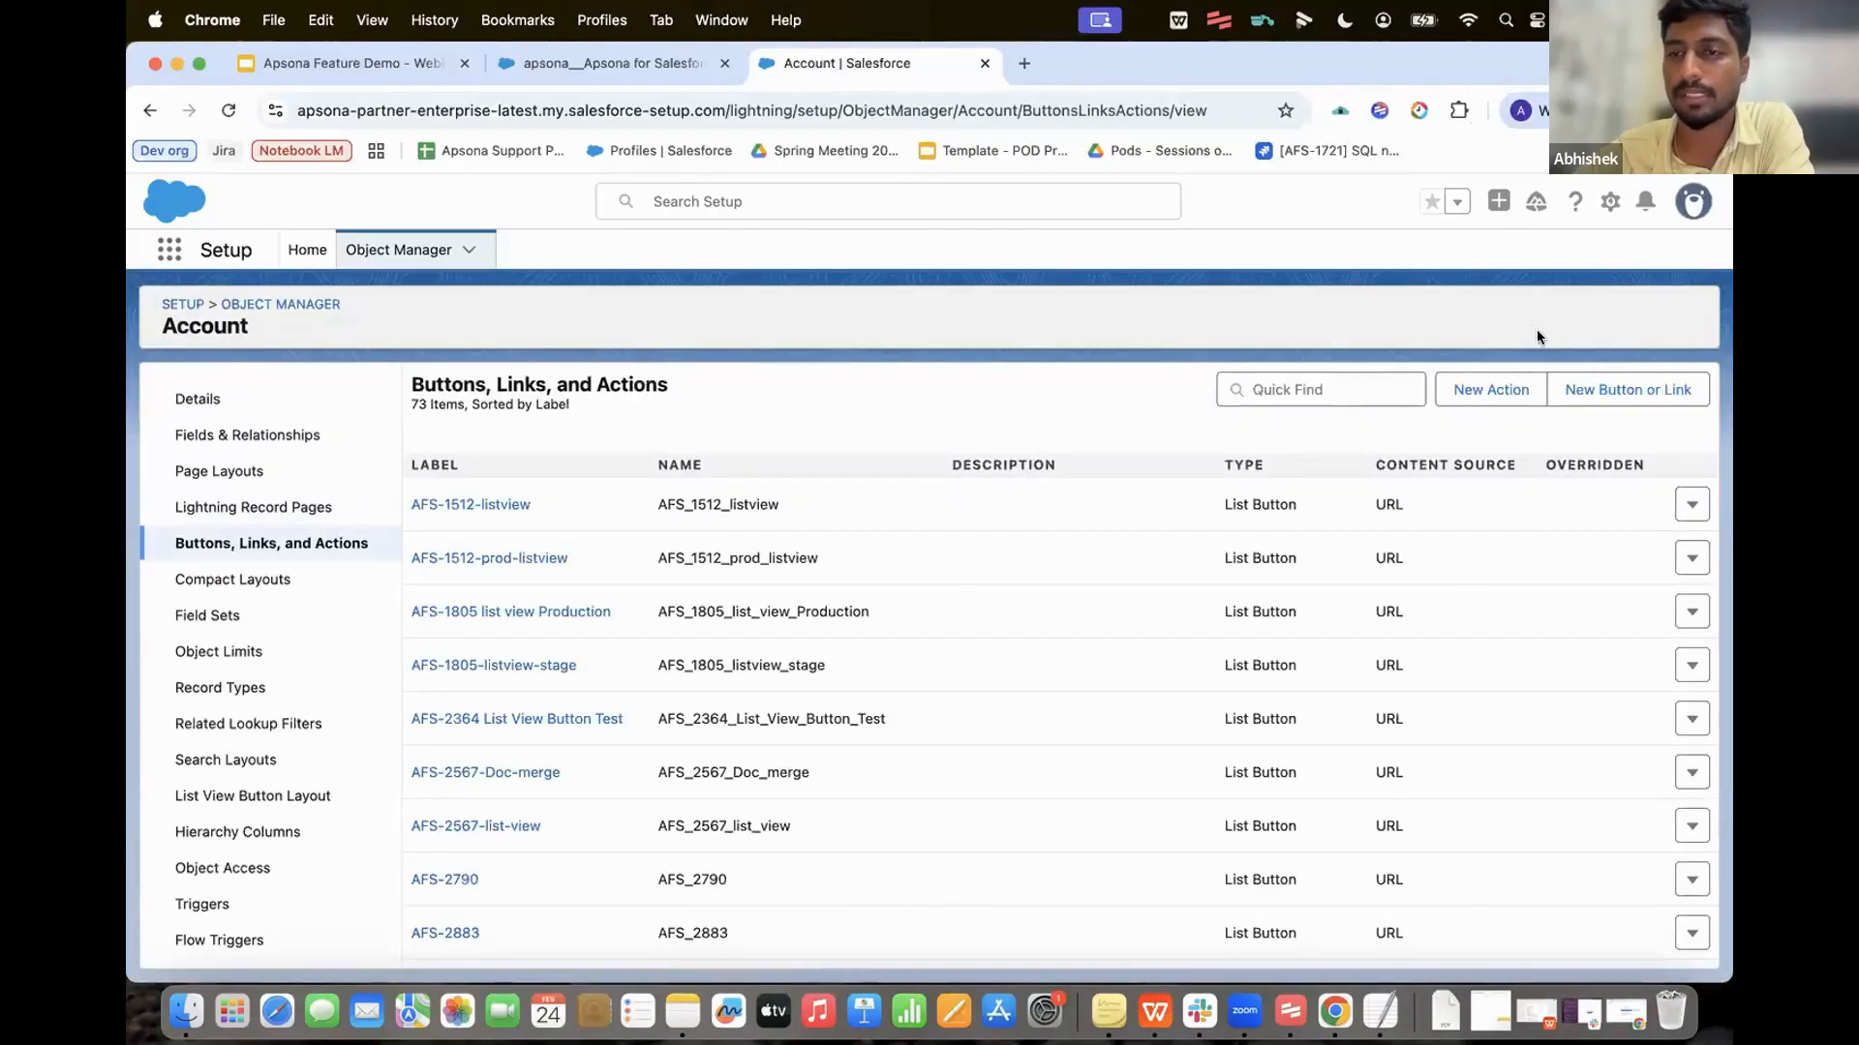
click(1609, 392)
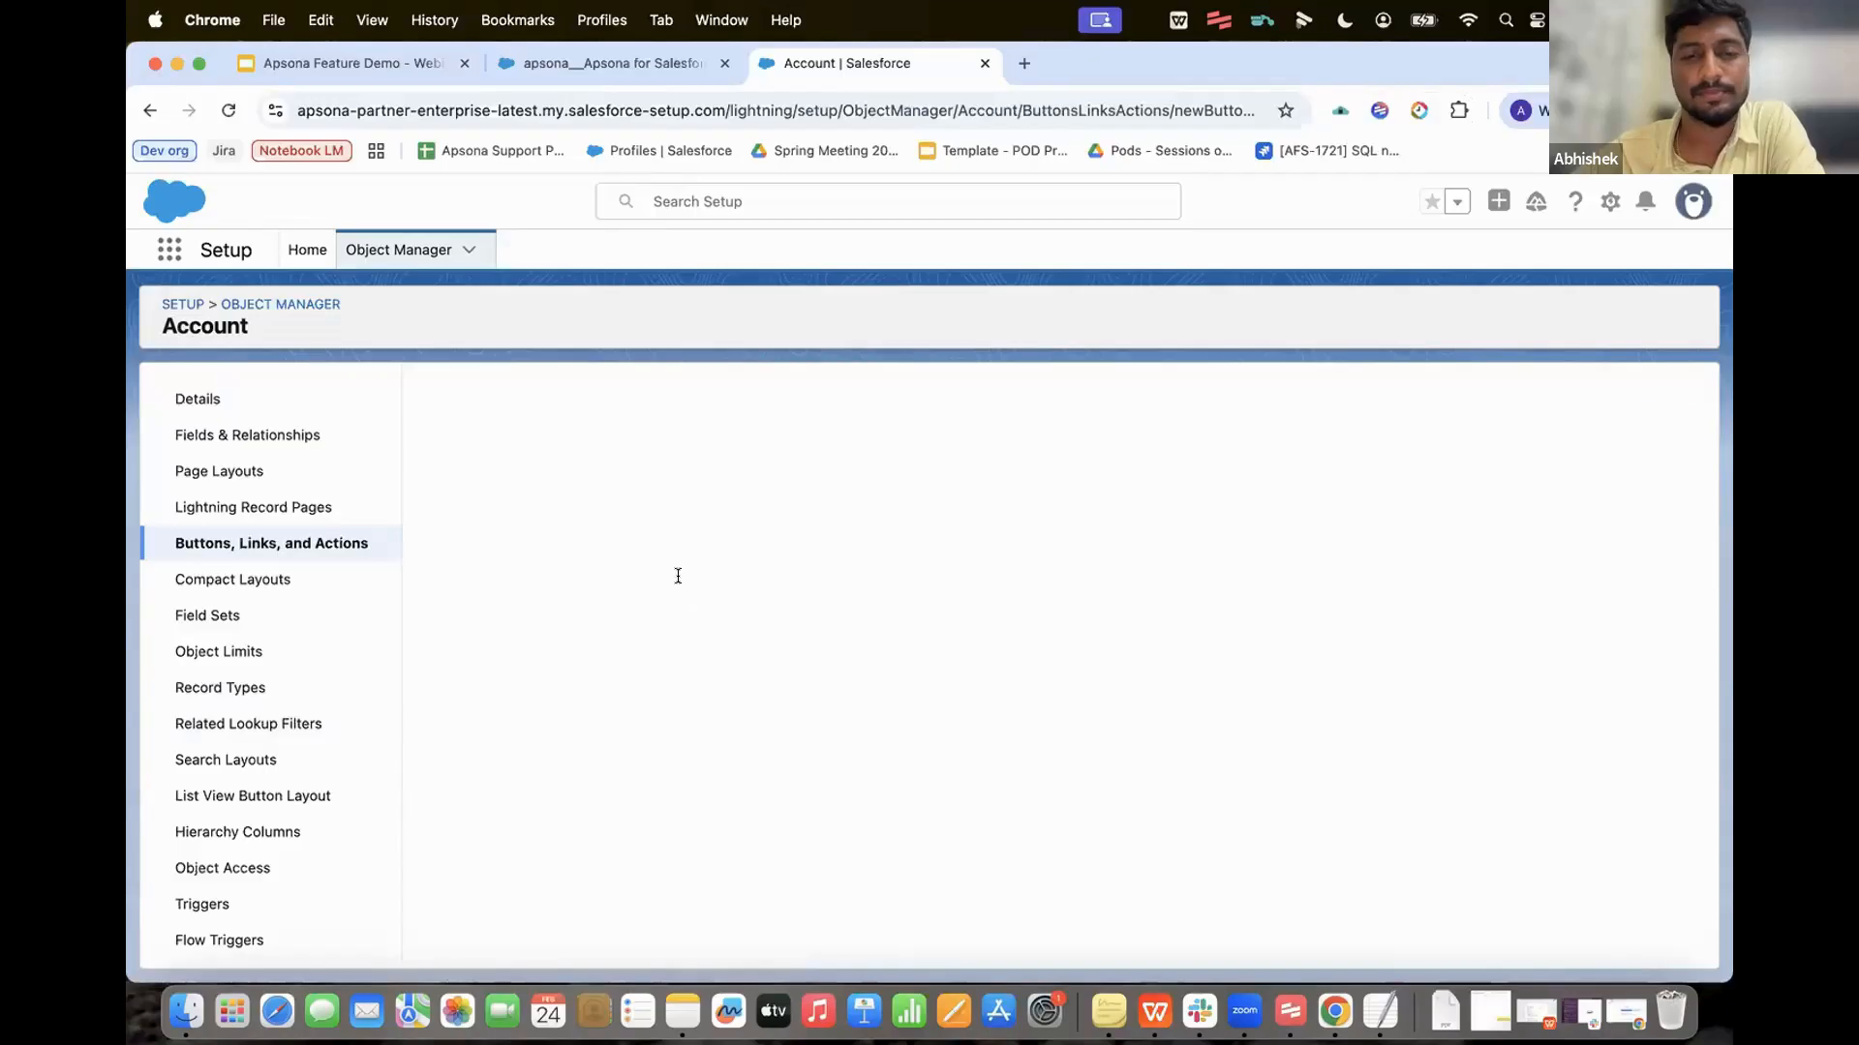
Step: Define list button 'Feb feature demo button' with the pasted Apsona URL and check its syntax
text(Feb feature )
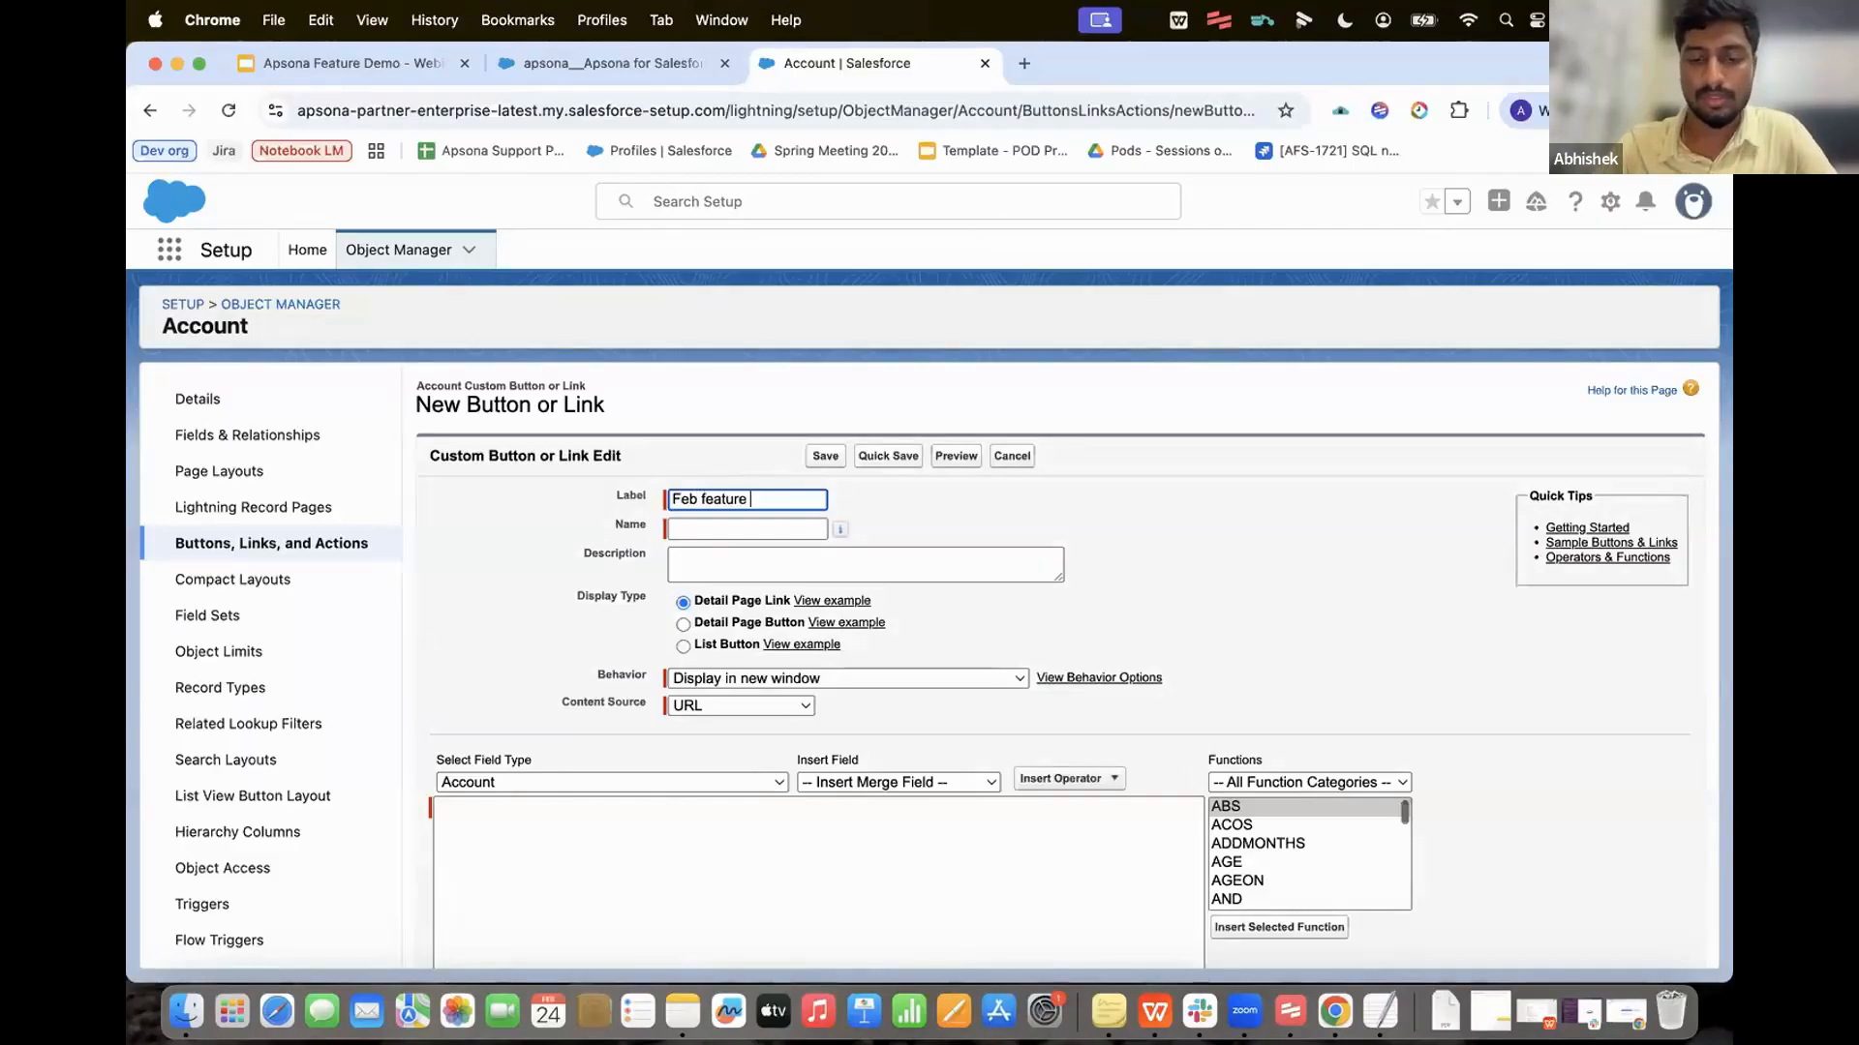
text(demo button)
key(Tab)
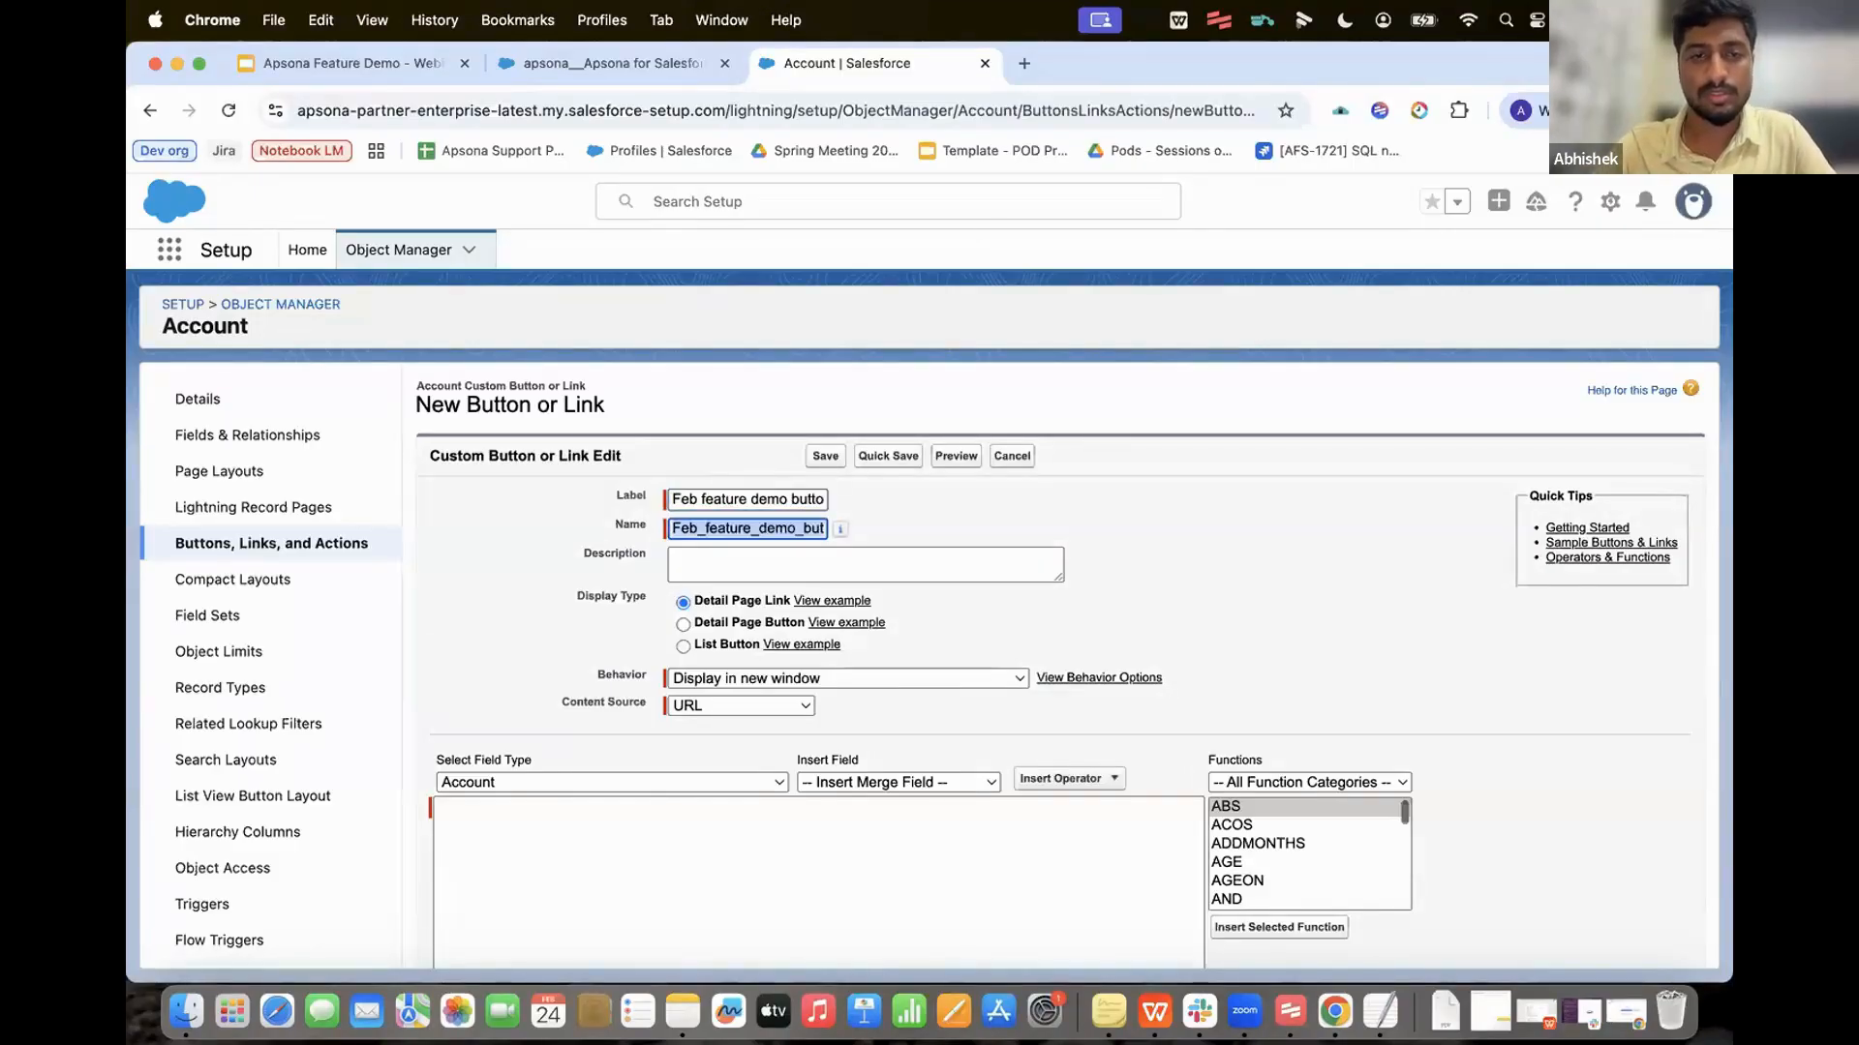
click(682, 646)
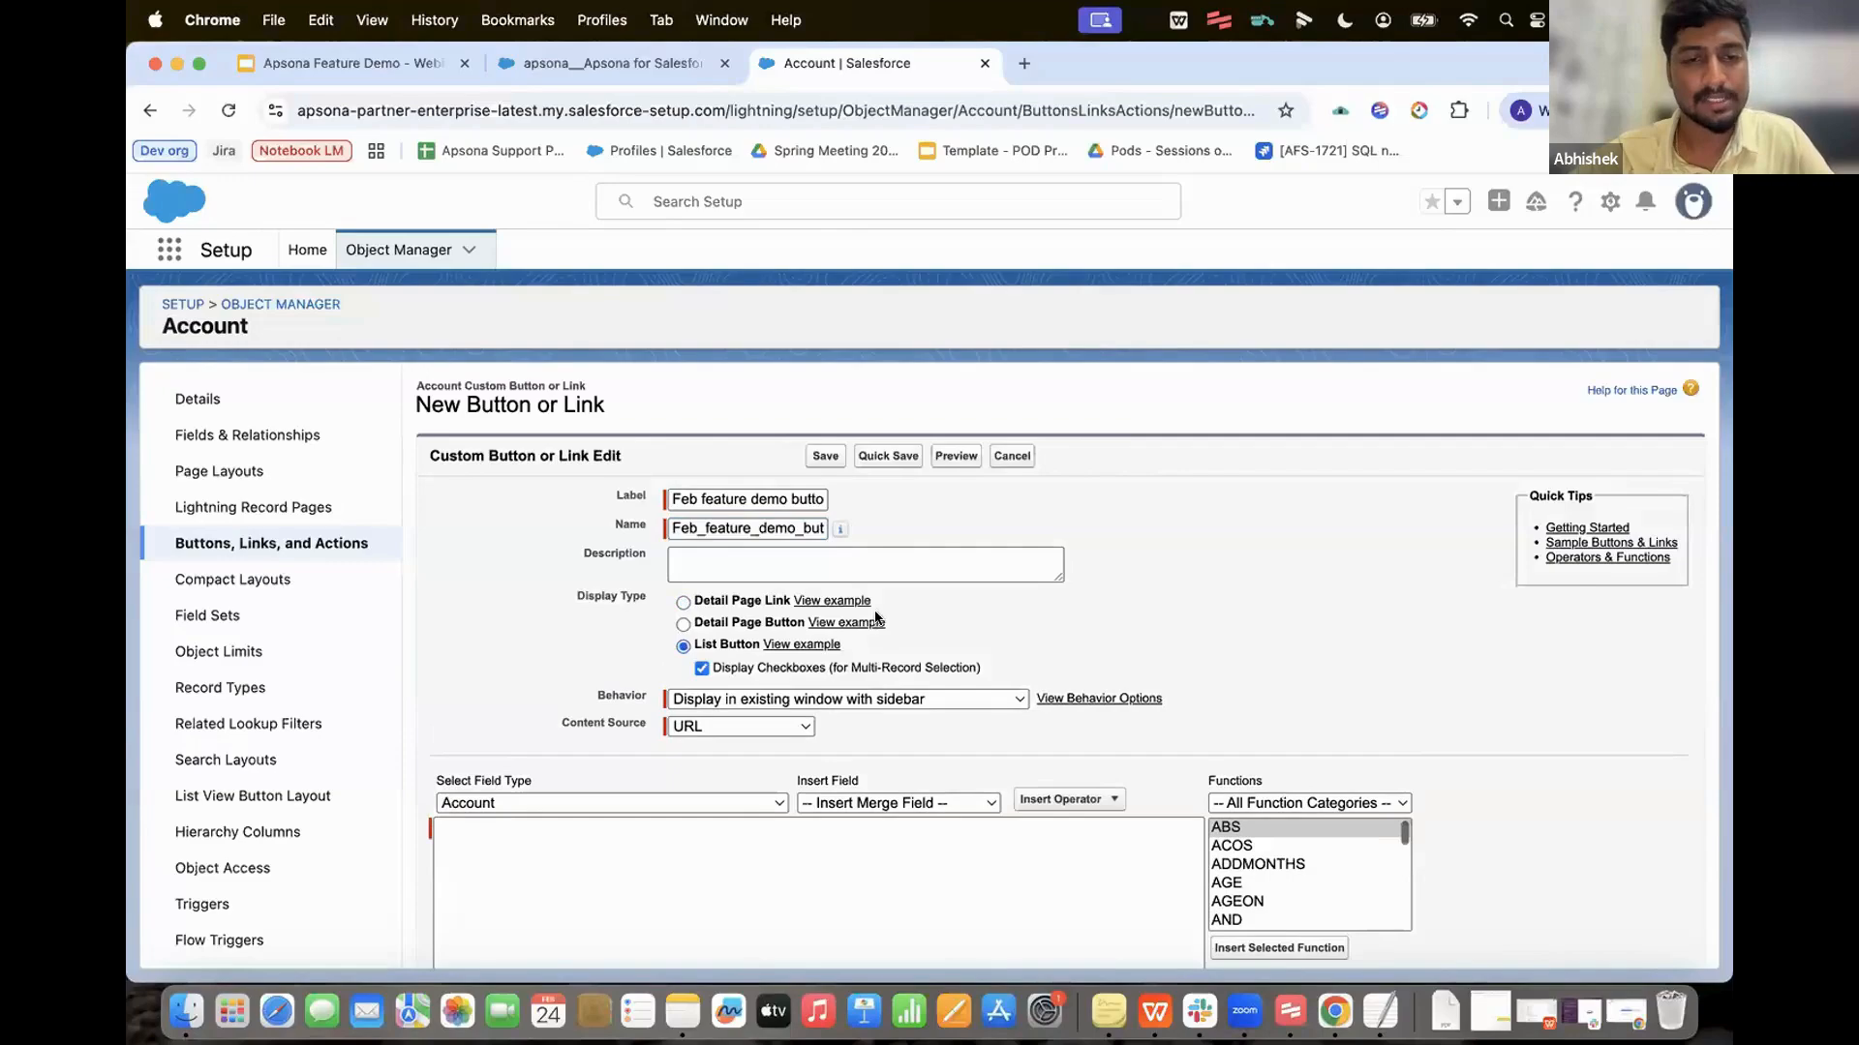
scroll(523, 667, down, 3)
click(490, 699)
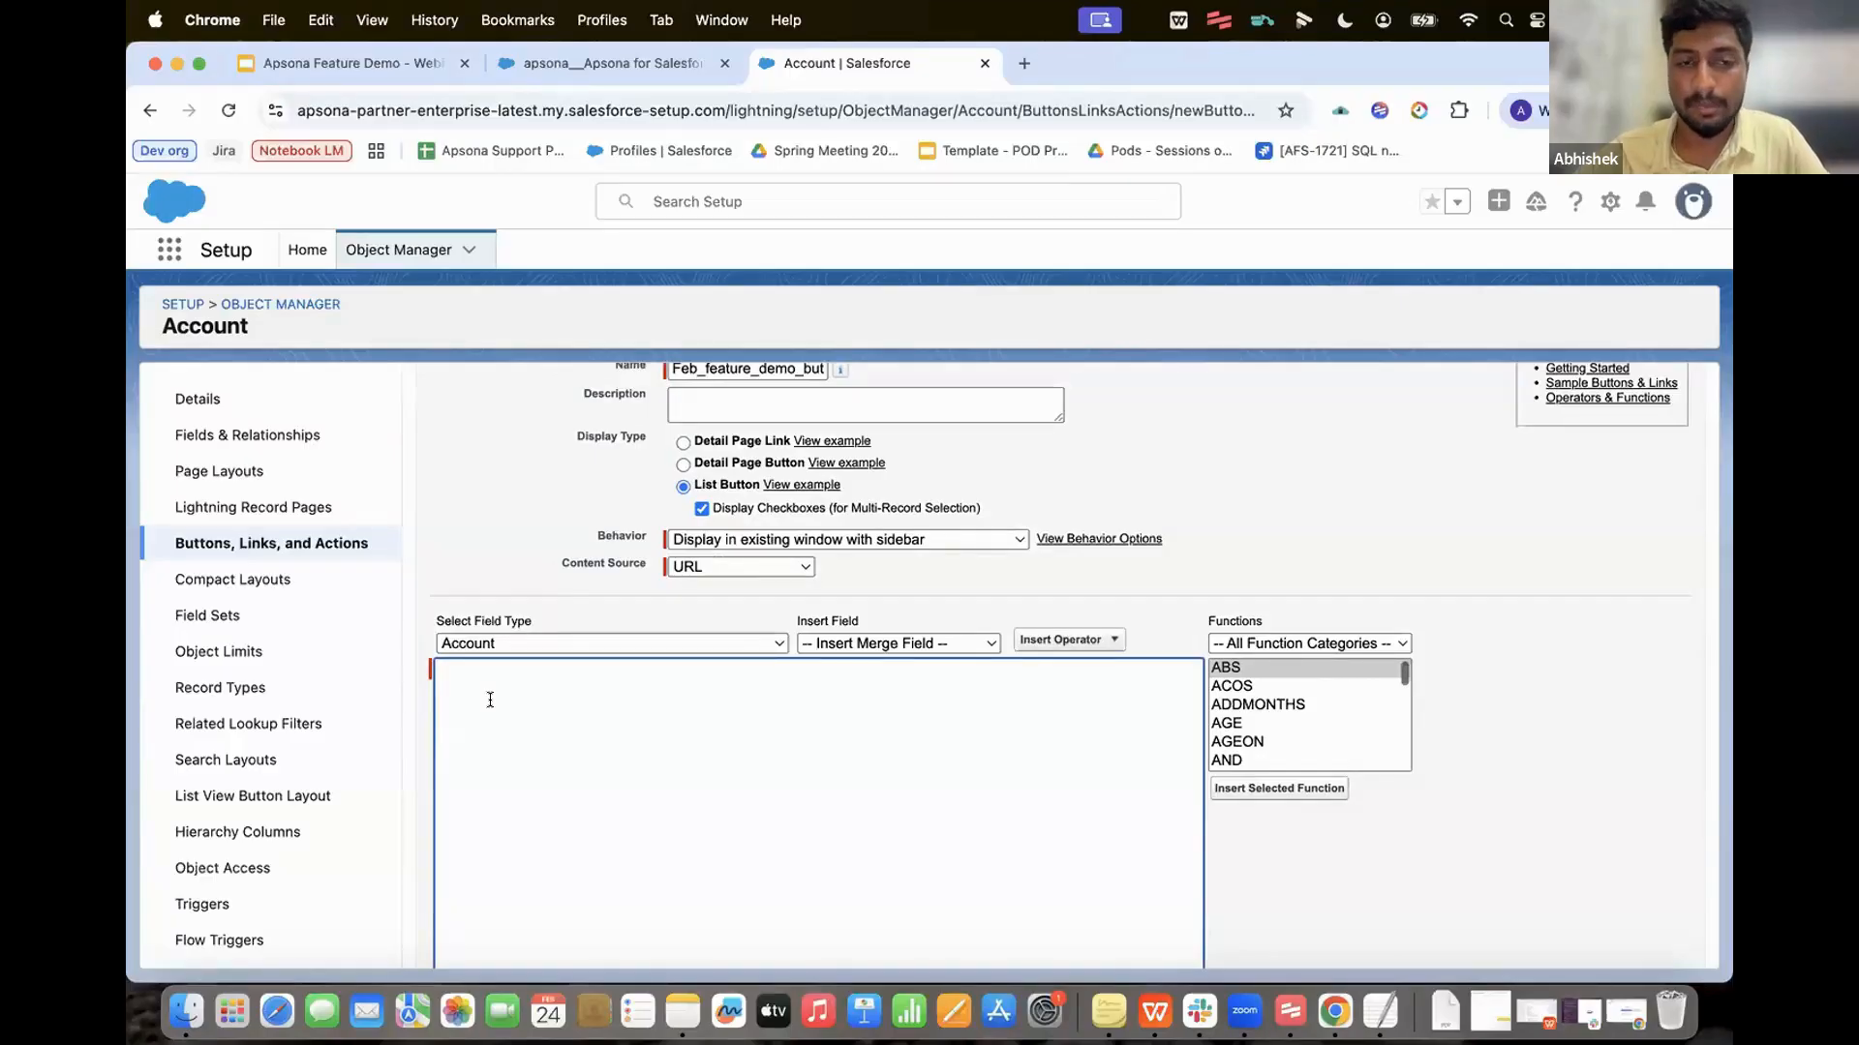
text(/flow/apsona__Apsona_List_View_Button_Merge_Flow?showHeader=false&apsona_path=ApsonaForSalesforce&apsona_loc=lex.docgen.nopopup&actionCode=eyJhY3Rpb25JZCI6ImEwMEo0MDAwMDBFa1BTd0lBTiIsImxpbmtGaWVsZElkIjoiSWQifQ==)
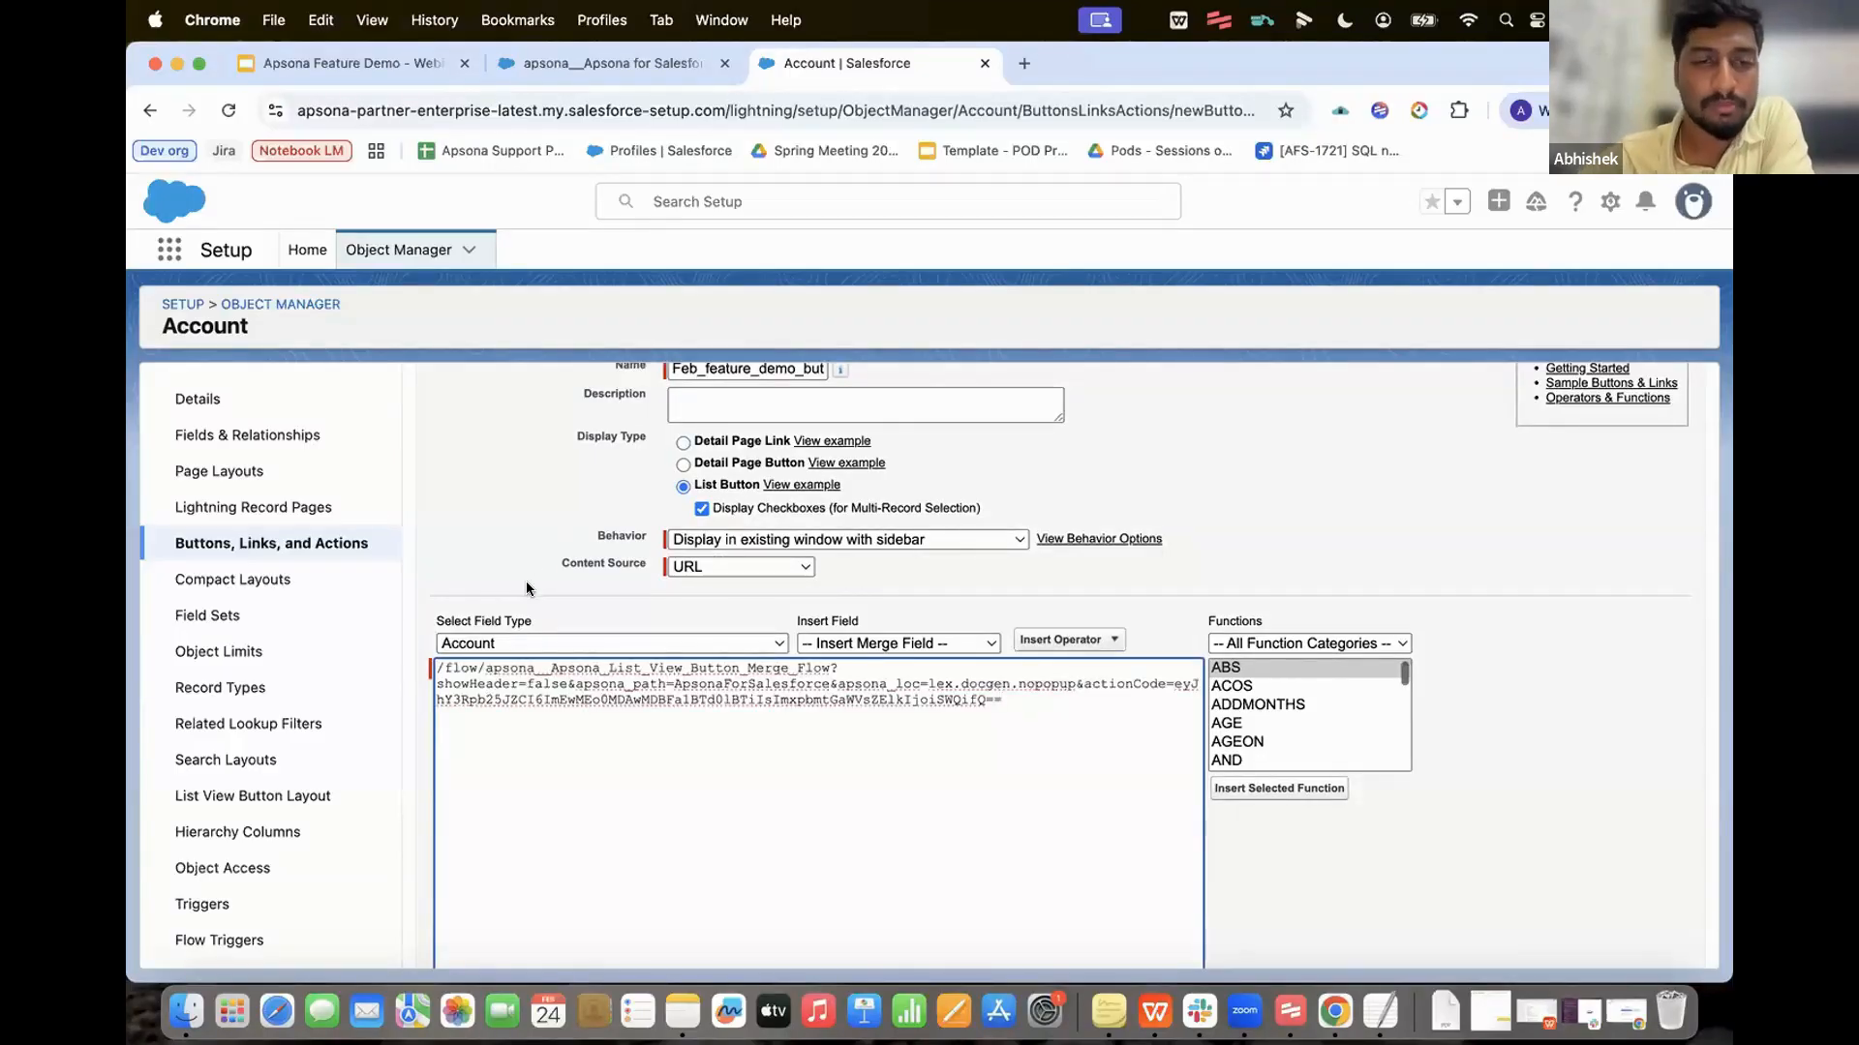
scroll(525, 587, down, 5)
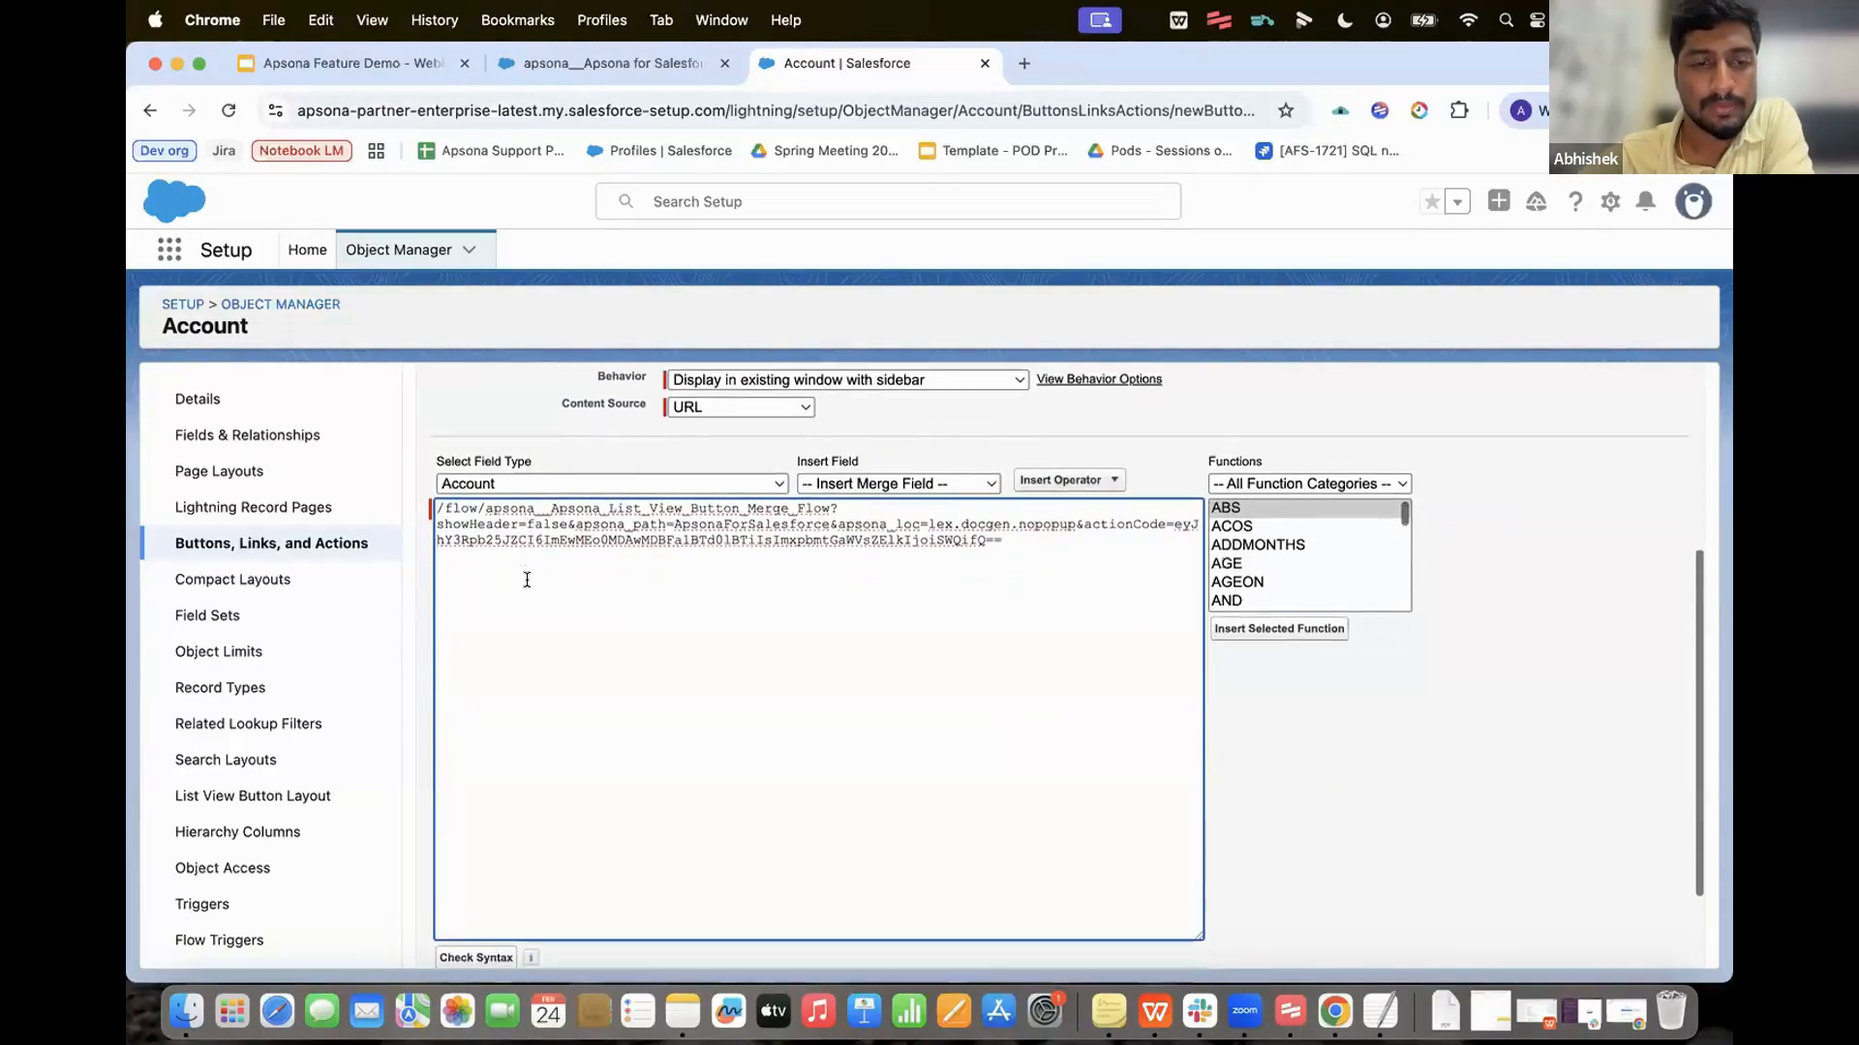
click(475, 831)
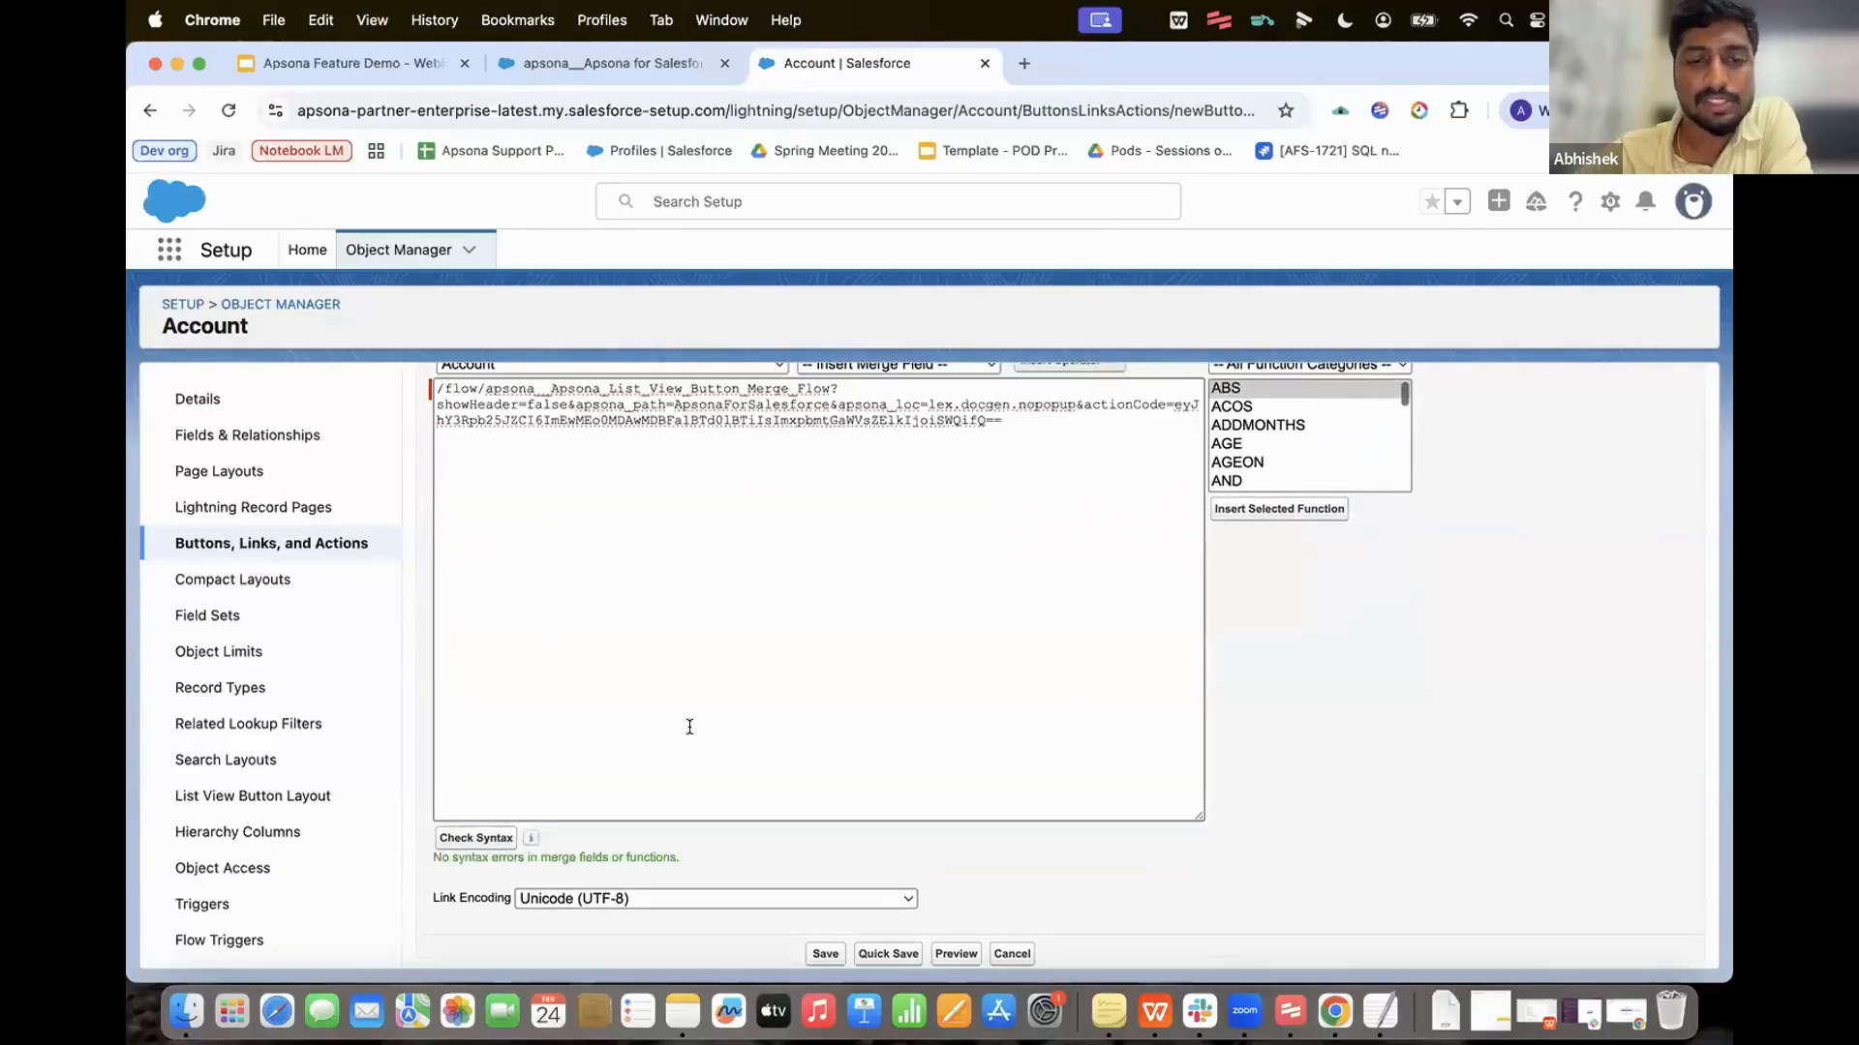
Step: Save the button and open the Account List View Button Layout
click(824, 954)
click(1054, 579)
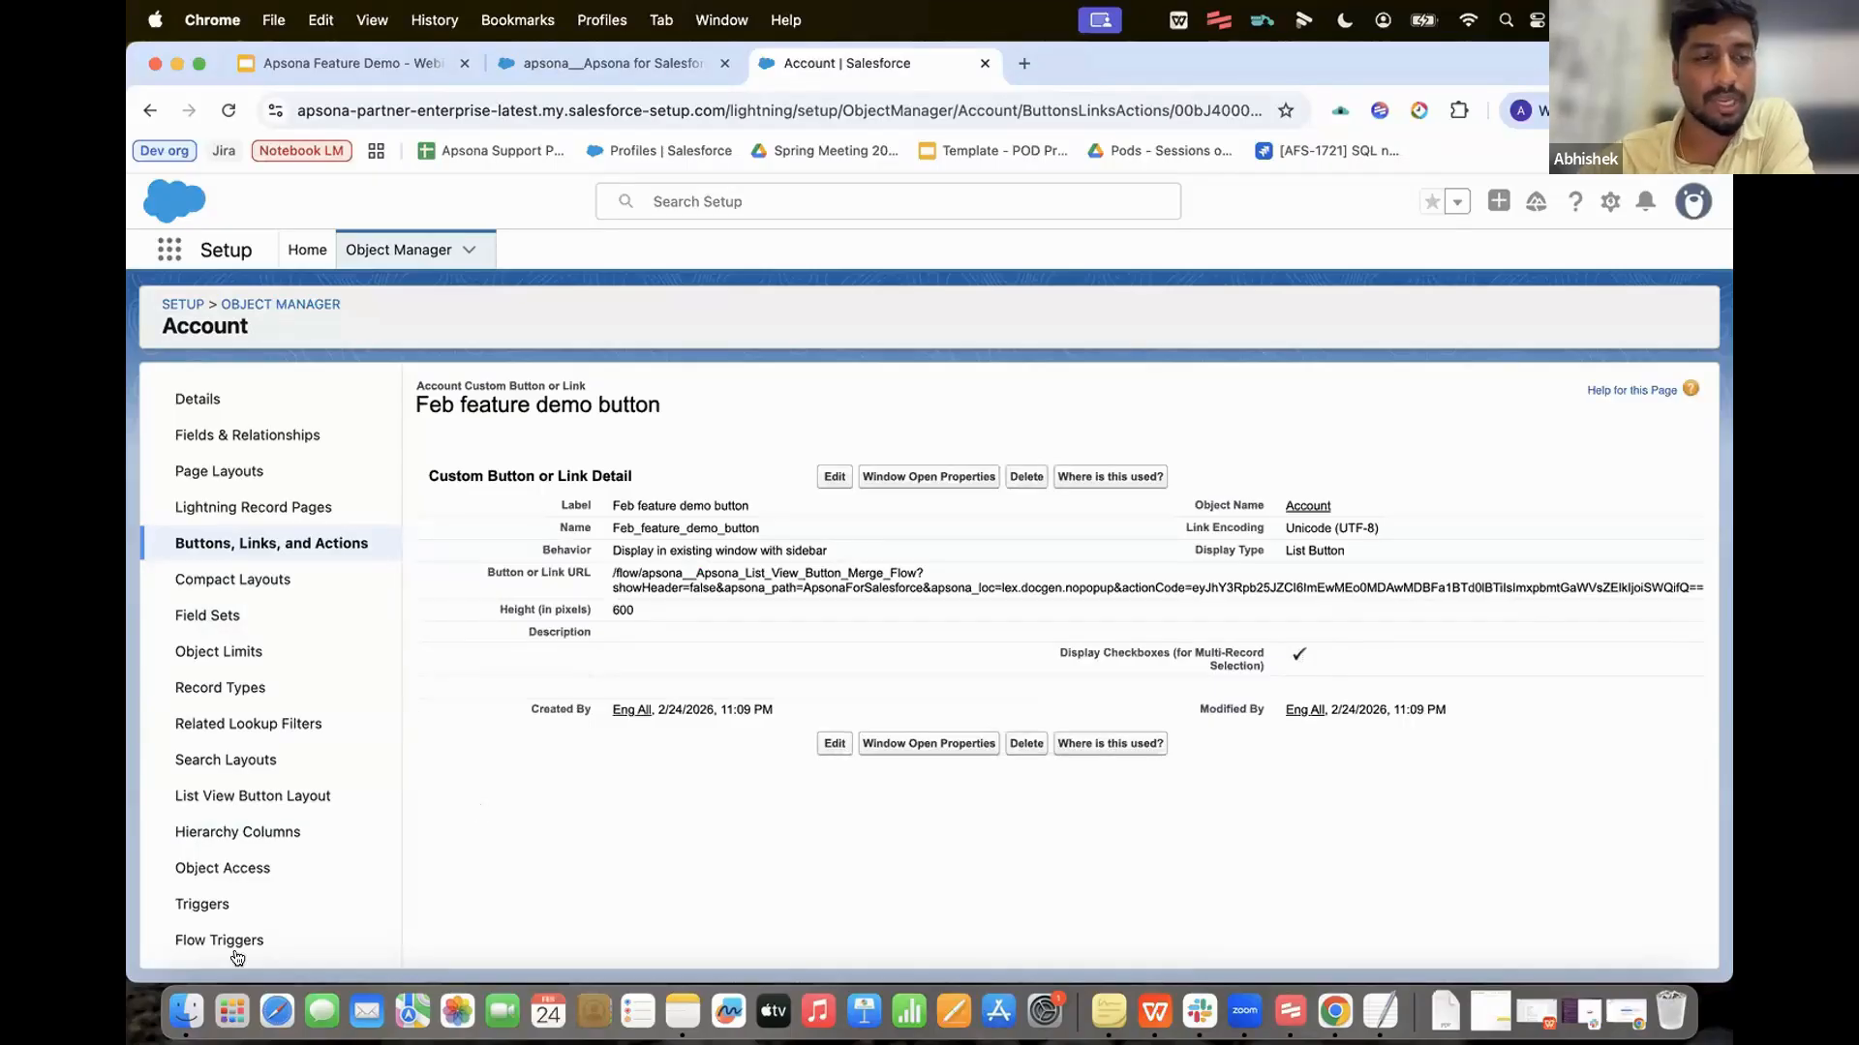
click(256, 795)
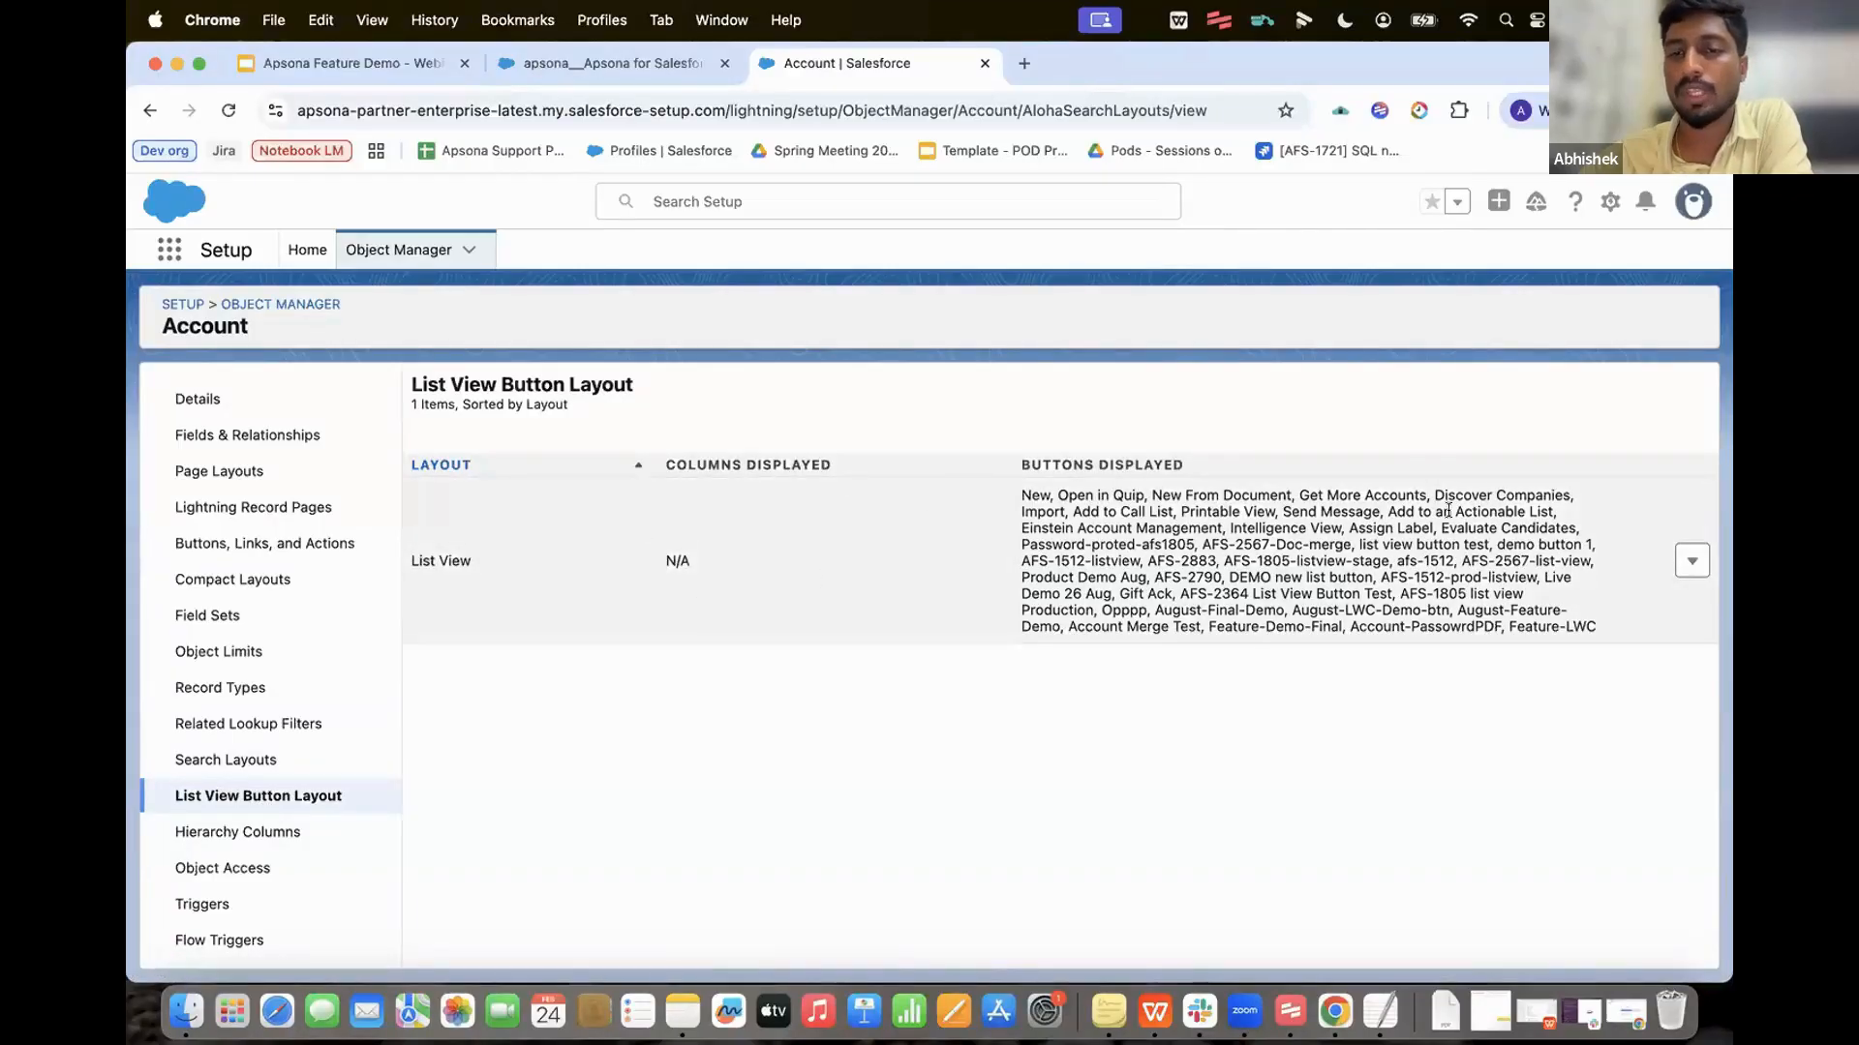
Step: Add Feb feature demo button to the Accounts list view's selected buttons
click(1689, 561)
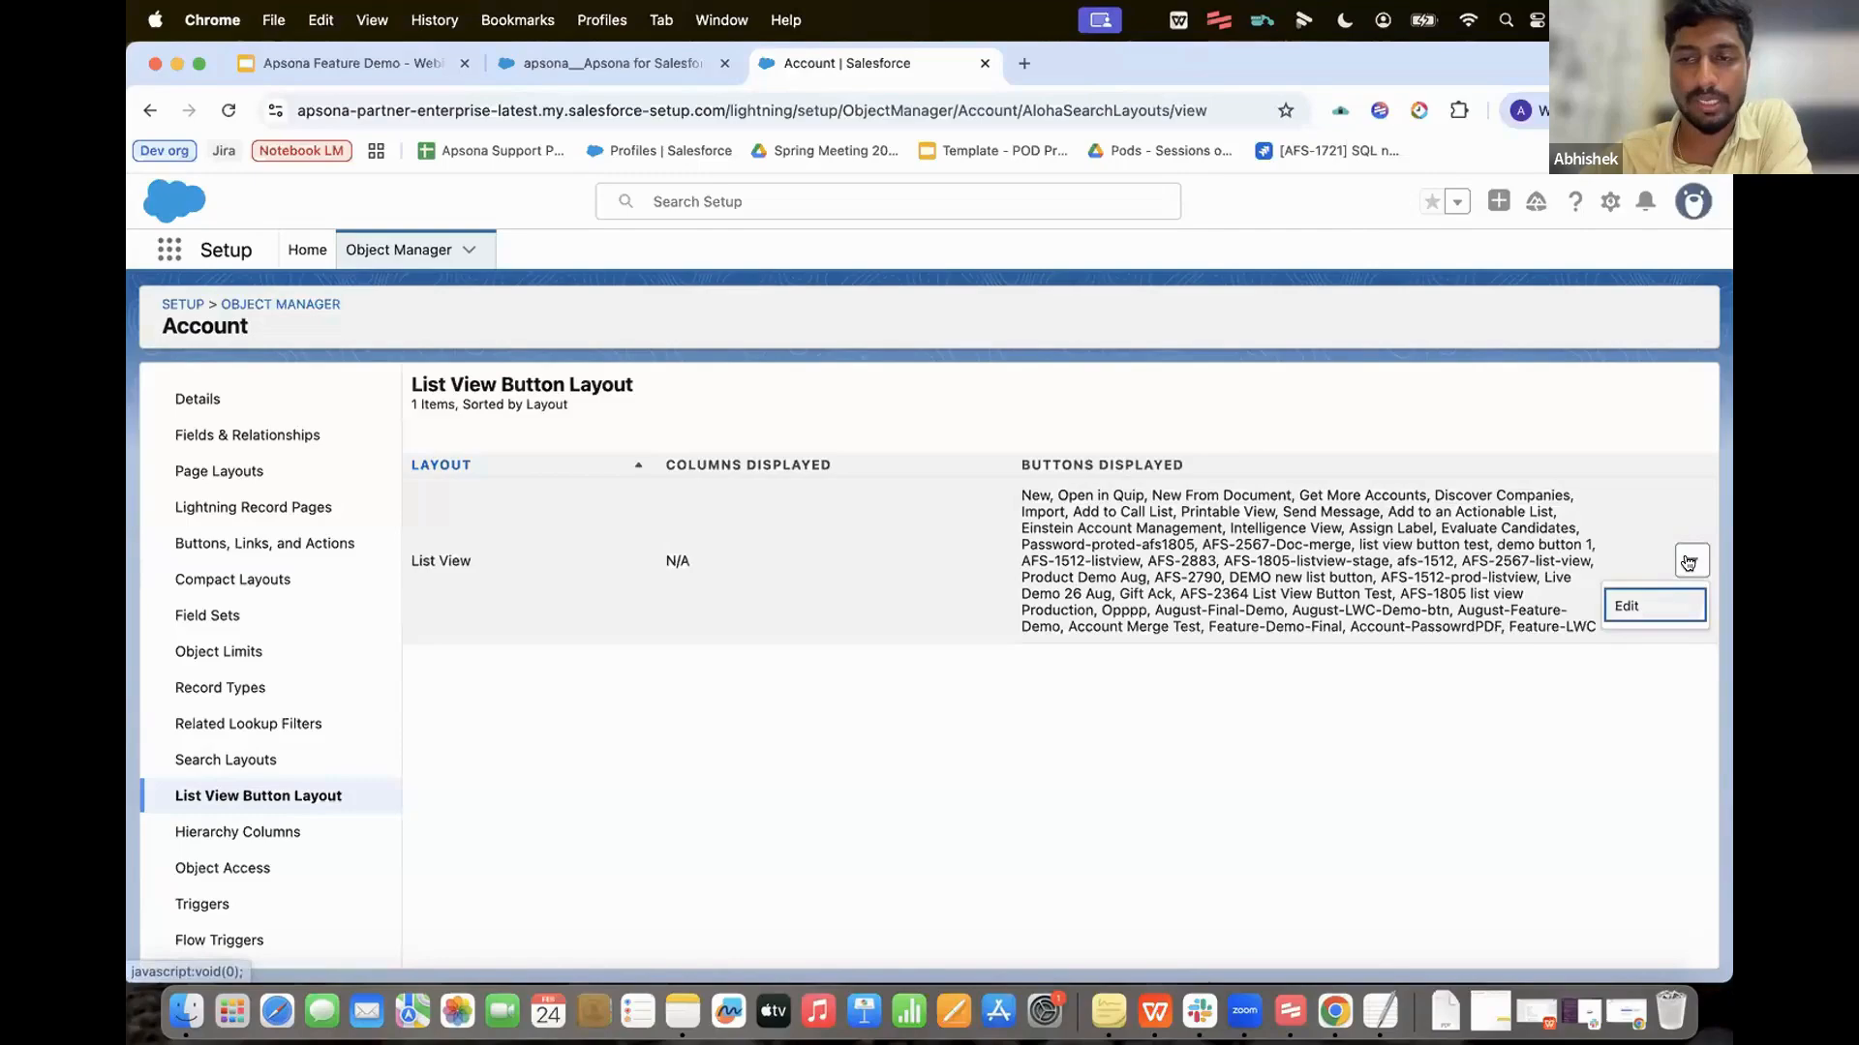
click(1633, 602)
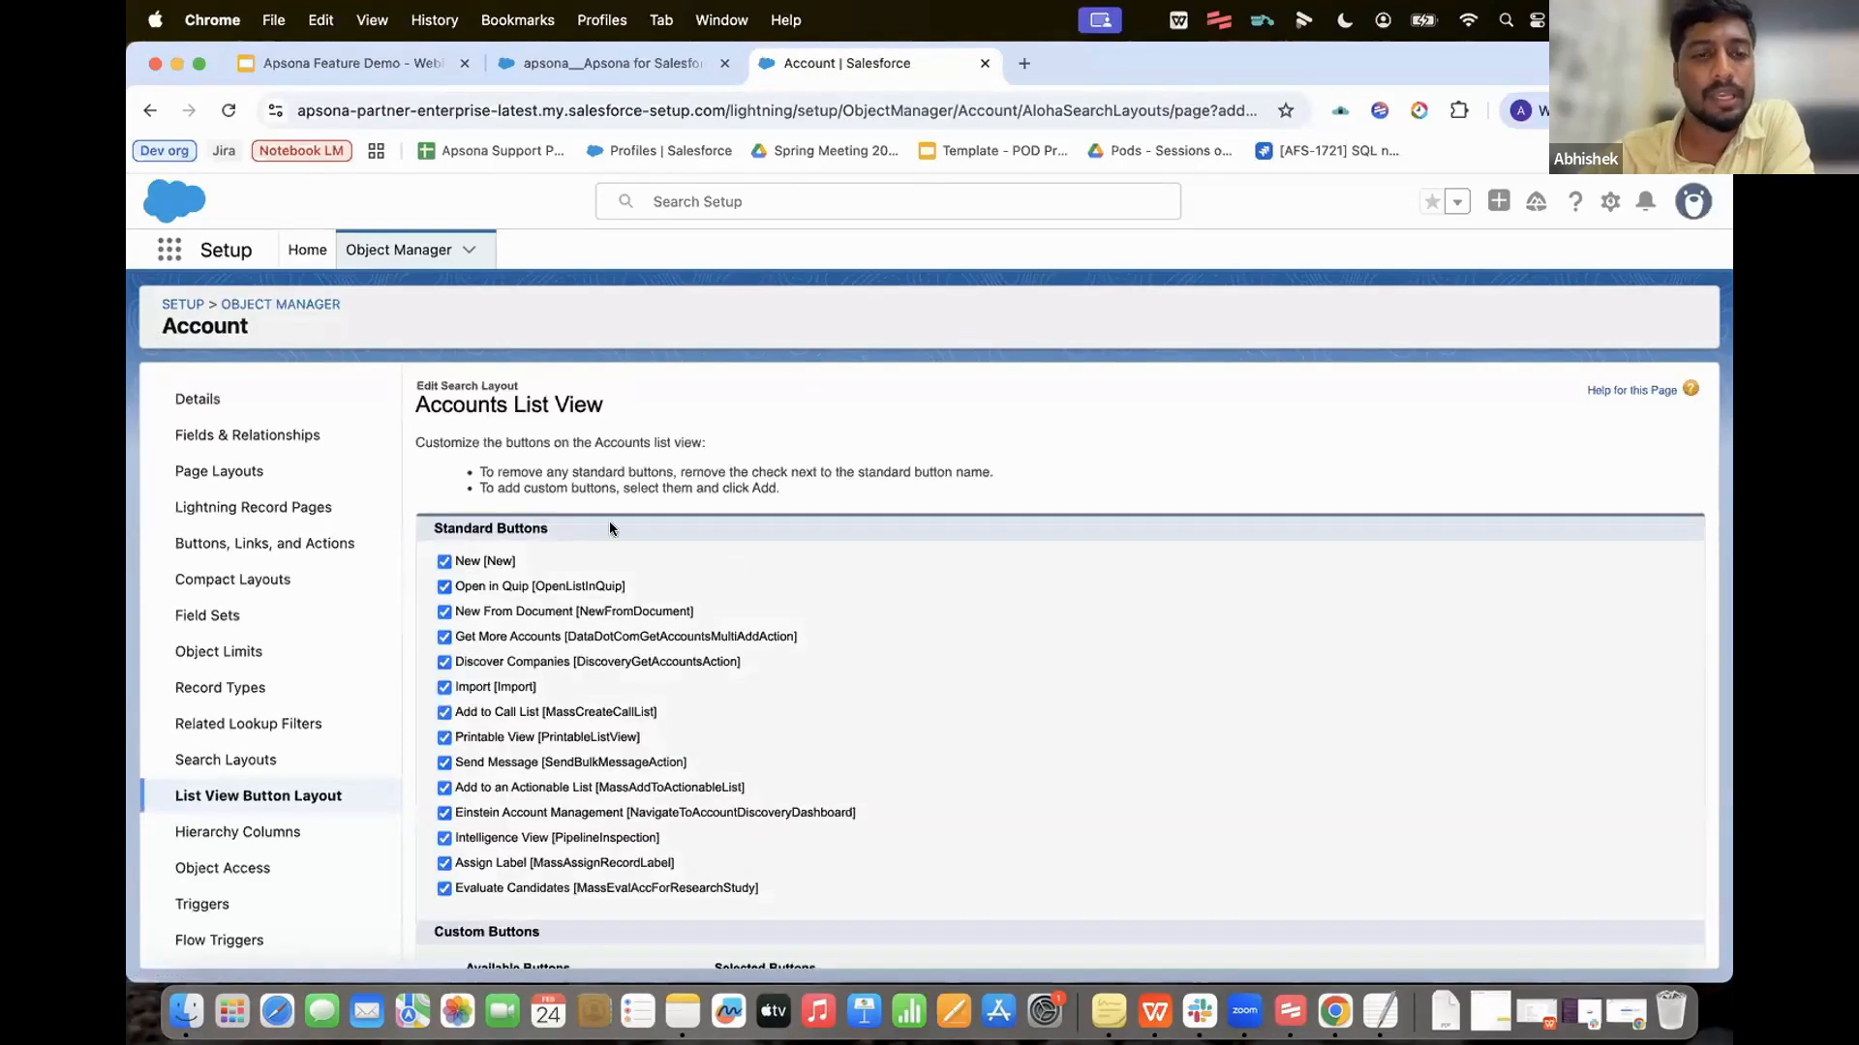
scroll(786, 470, down, 5)
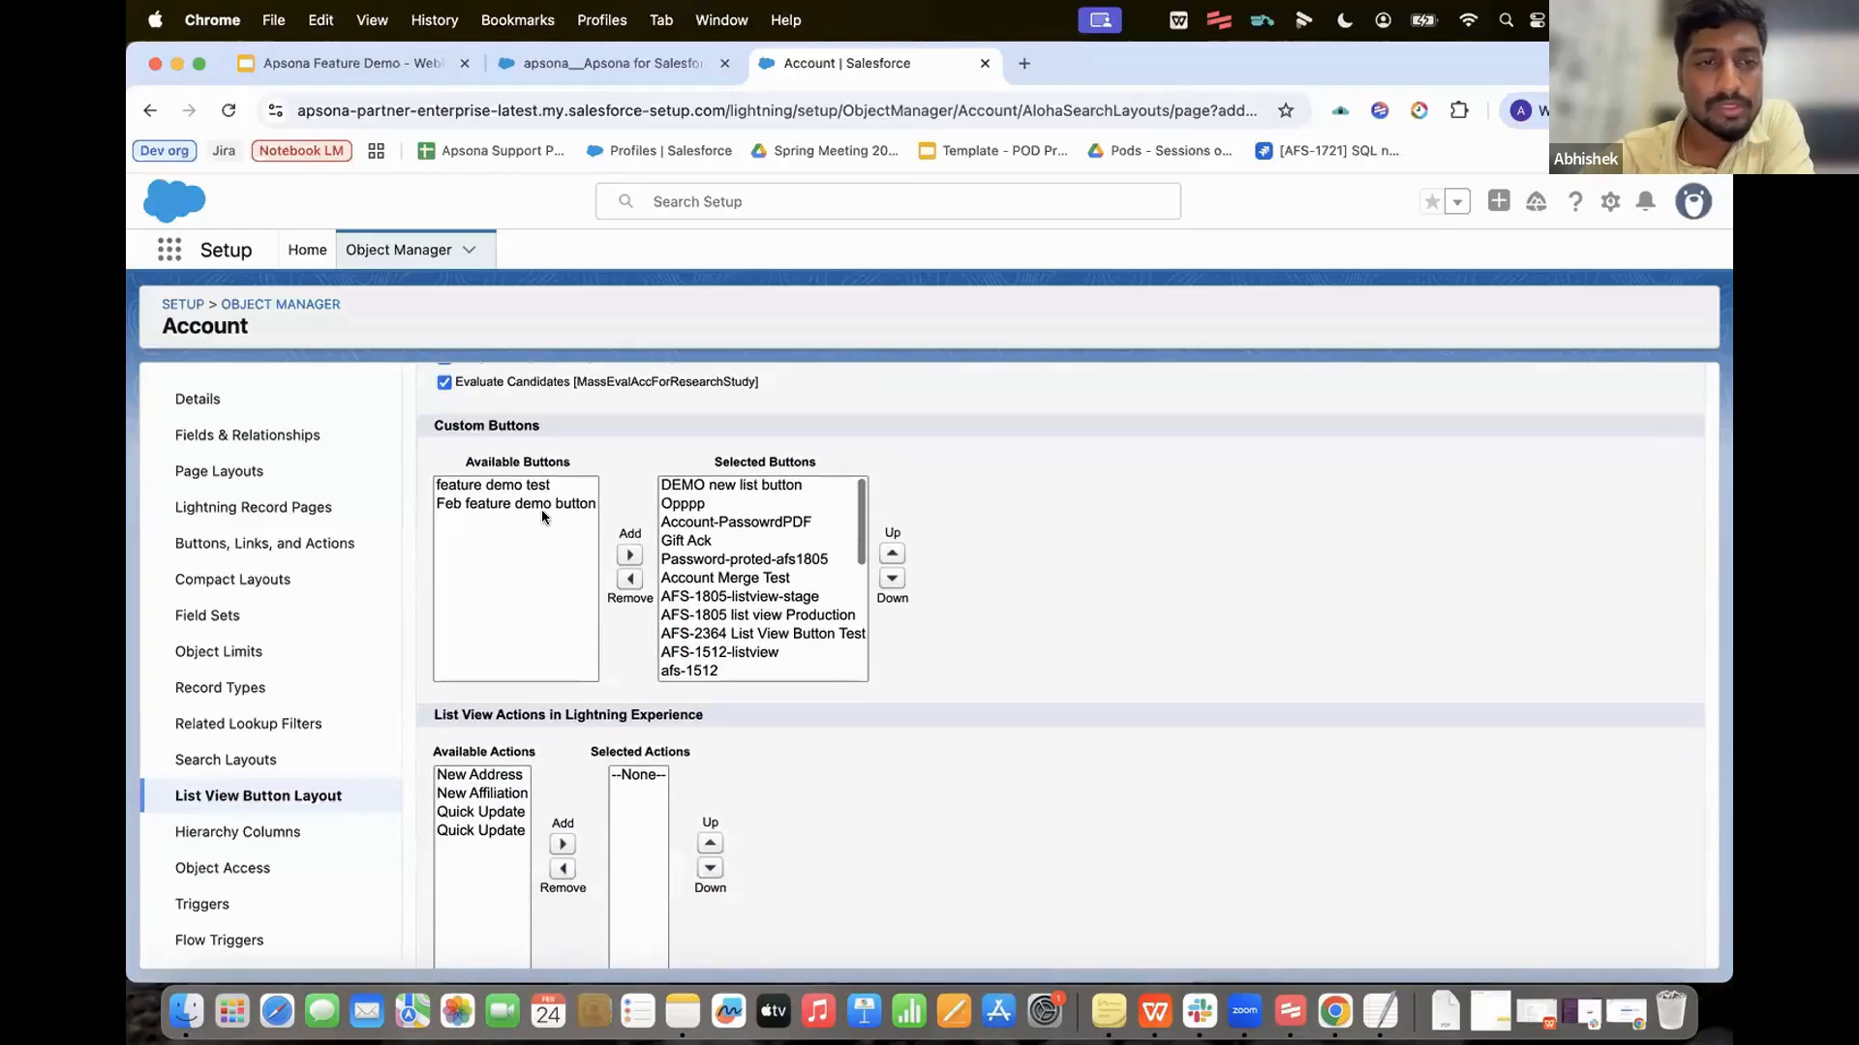
click(520, 504)
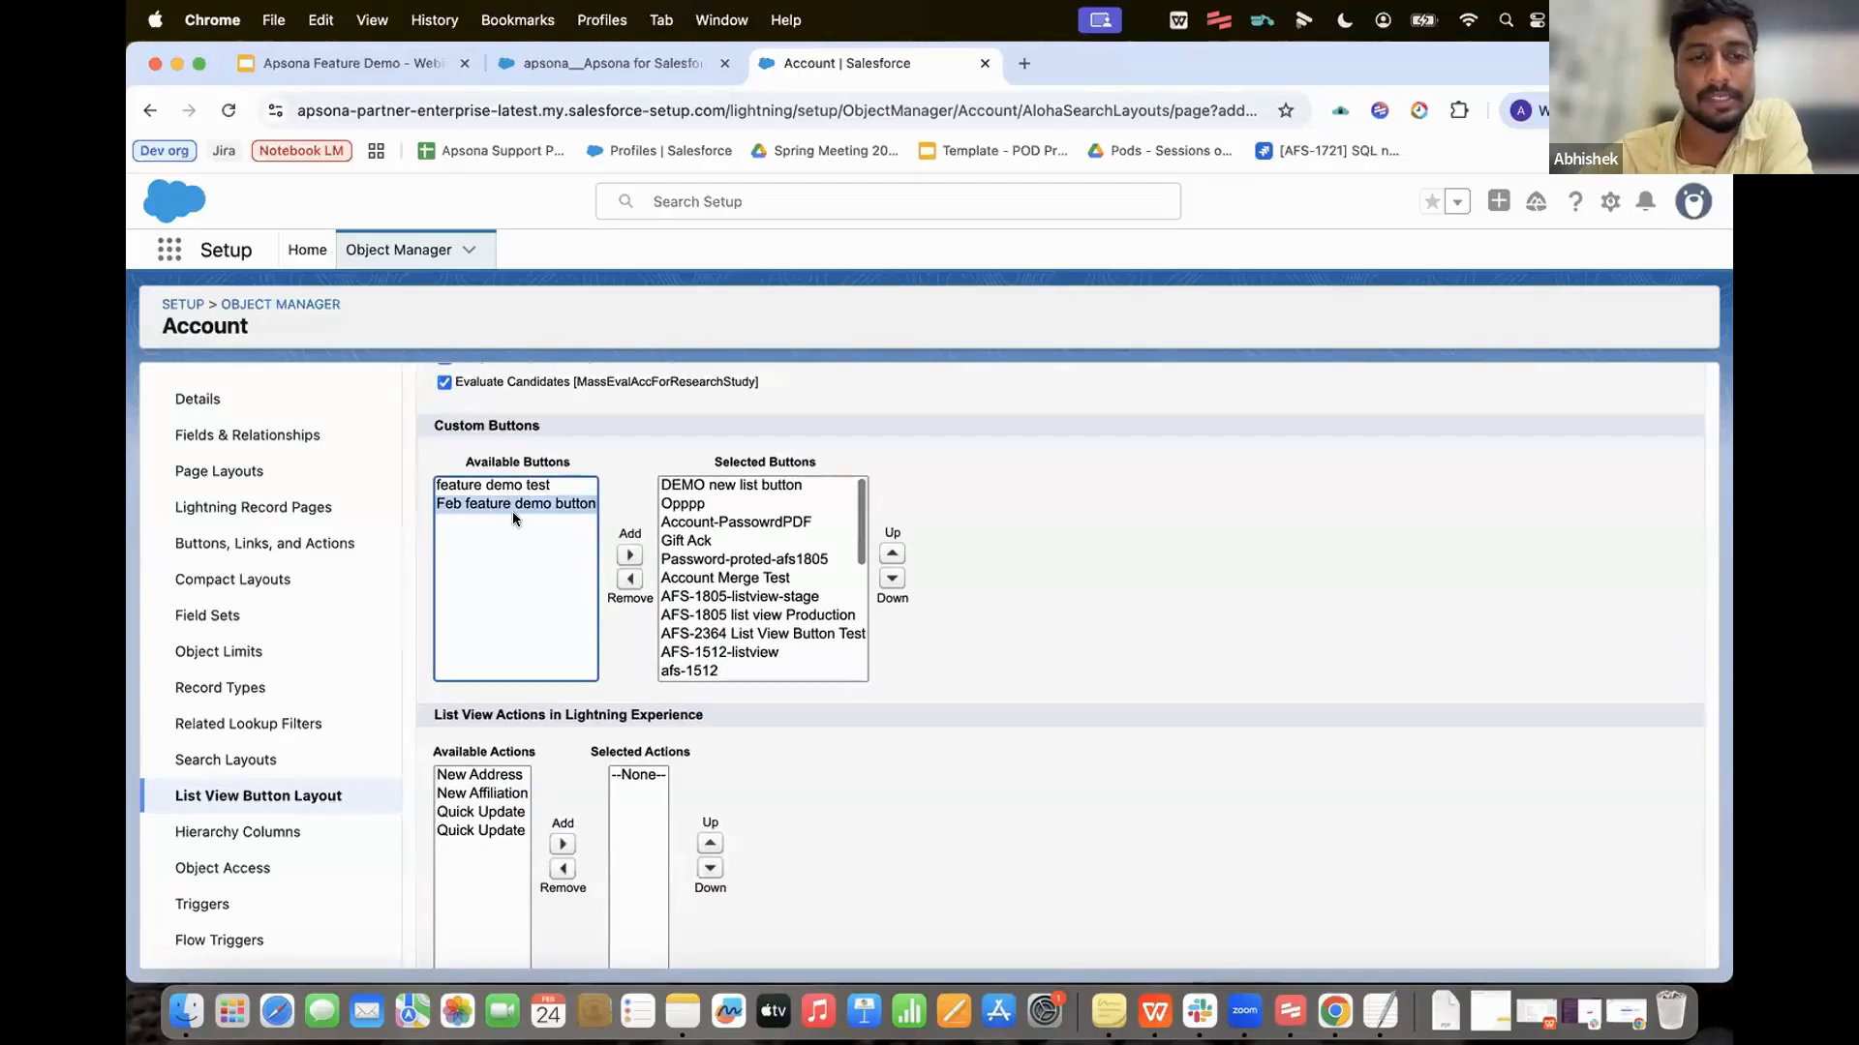
click(629, 555)
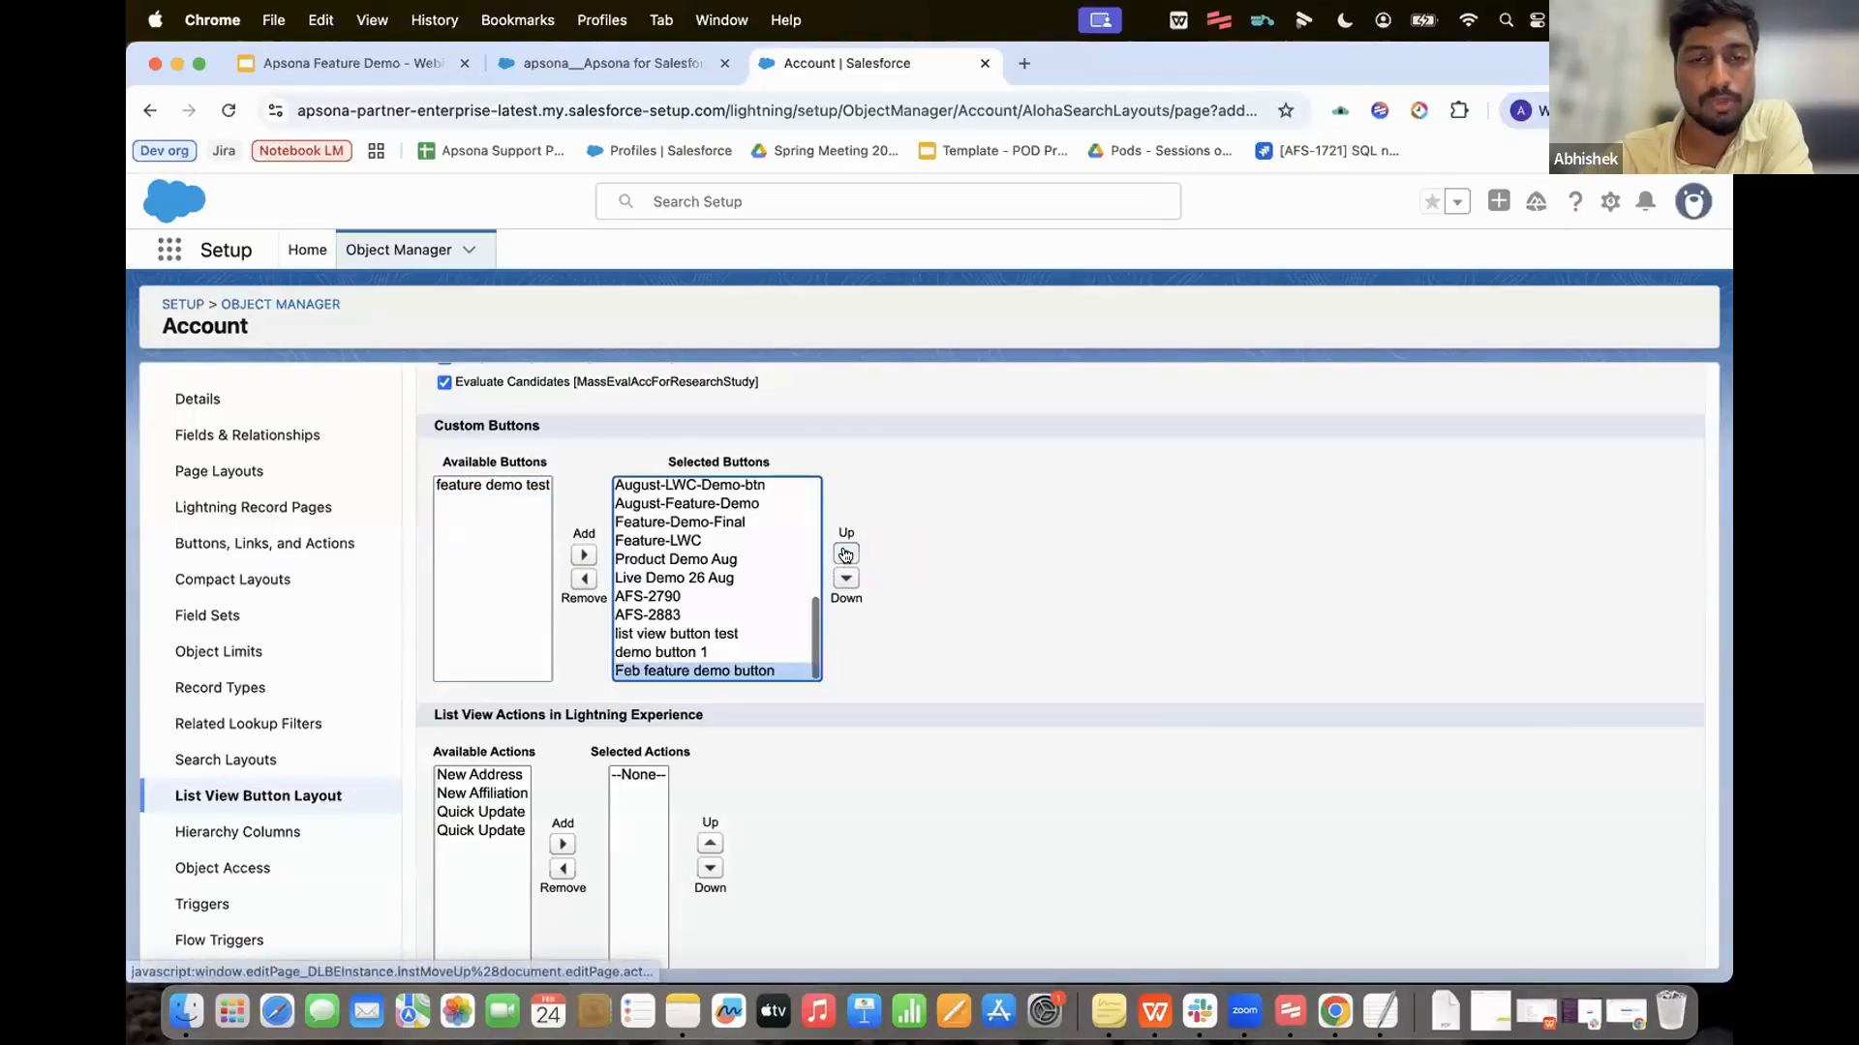
Step: Move Feb feature demo button to the top of the order and save the layout
click(846, 553)
click(846, 554)
click(846, 554)
click(846, 554)
click(846, 553)
click(846, 554)
click(846, 554)
click(846, 554)
click(846, 554)
click(846, 553)
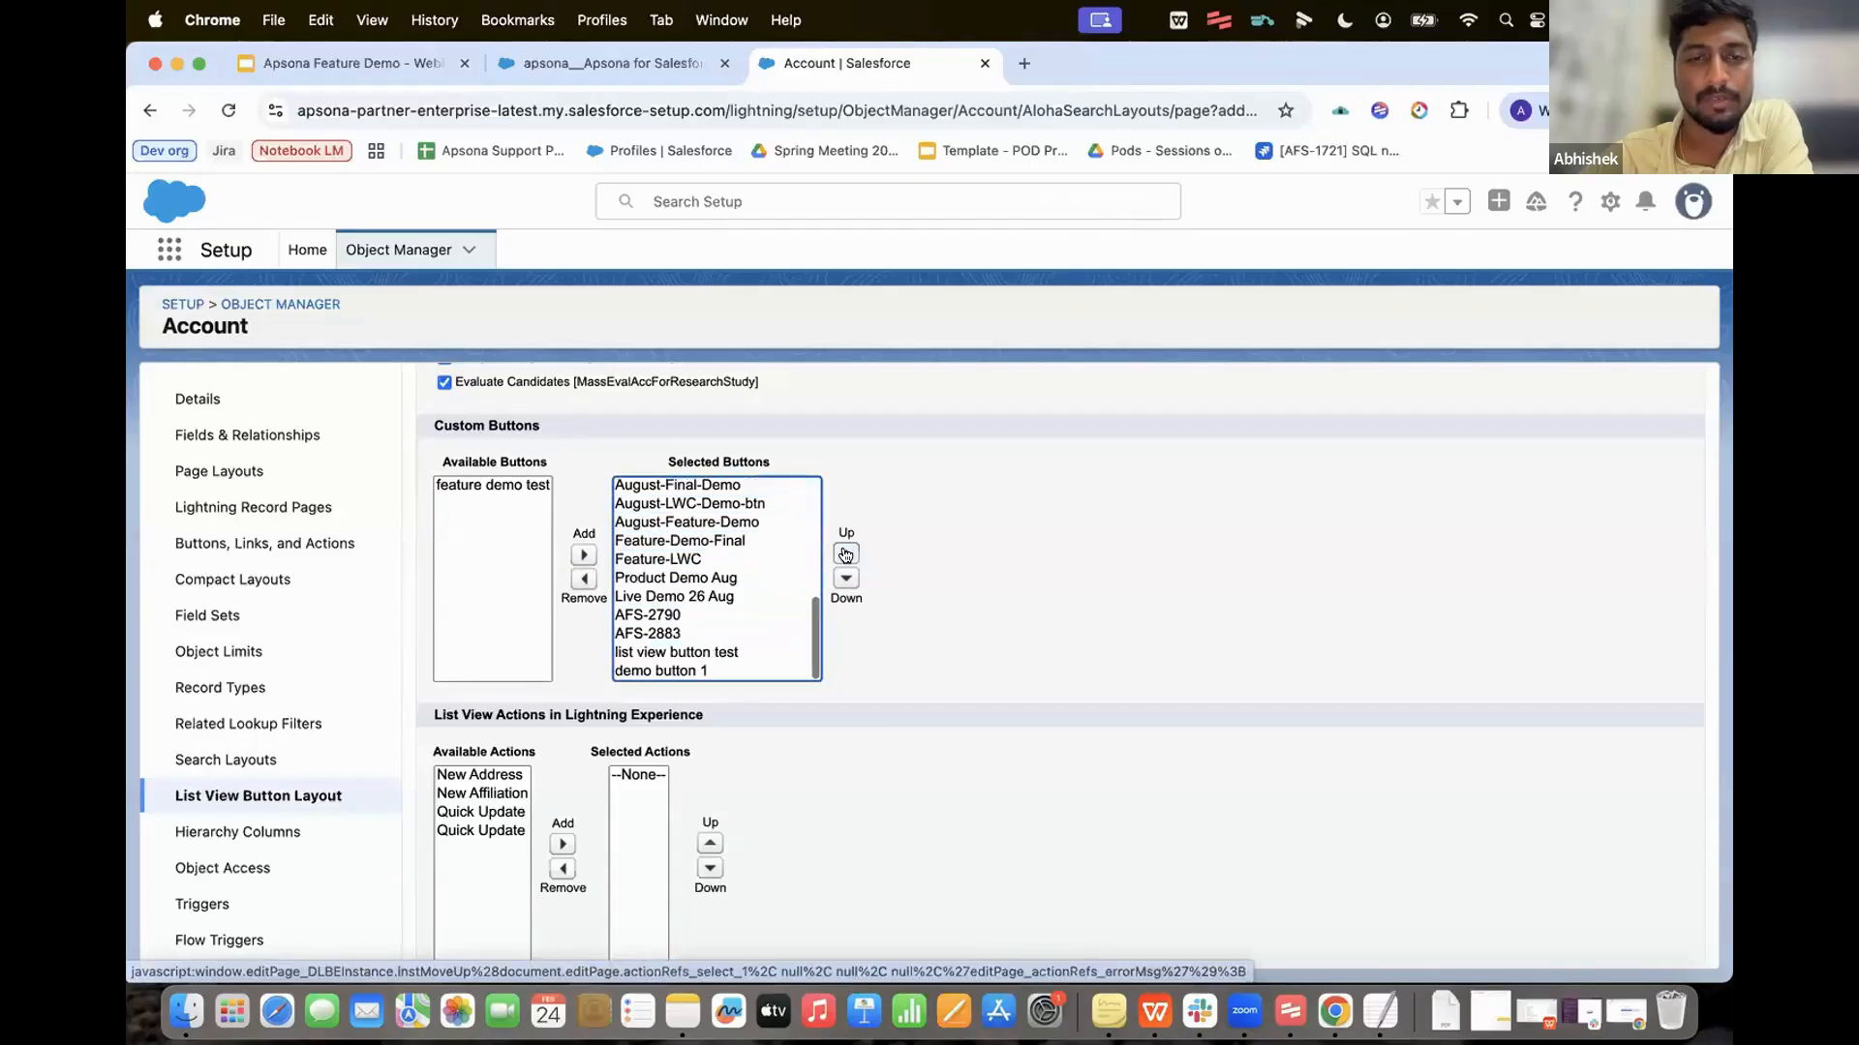
click(846, 555)
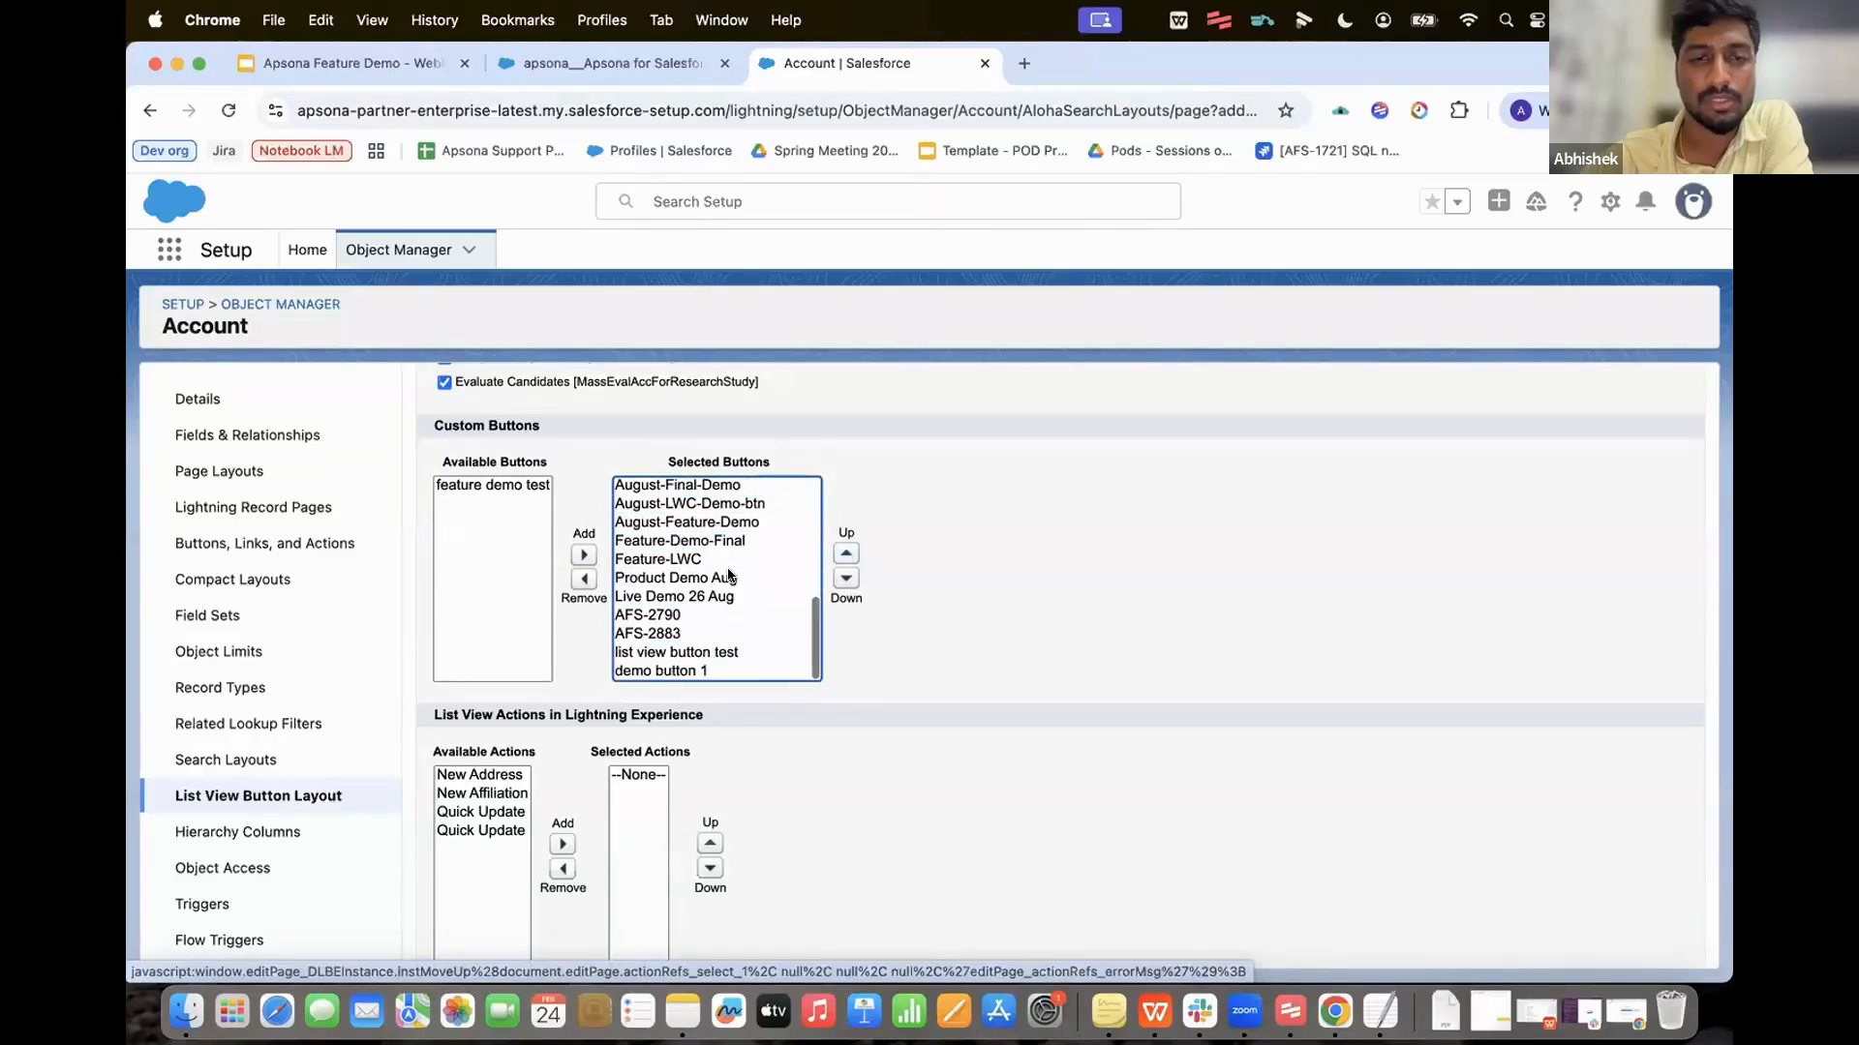
scroll(730, 668, up, 5)
click(848, 553)
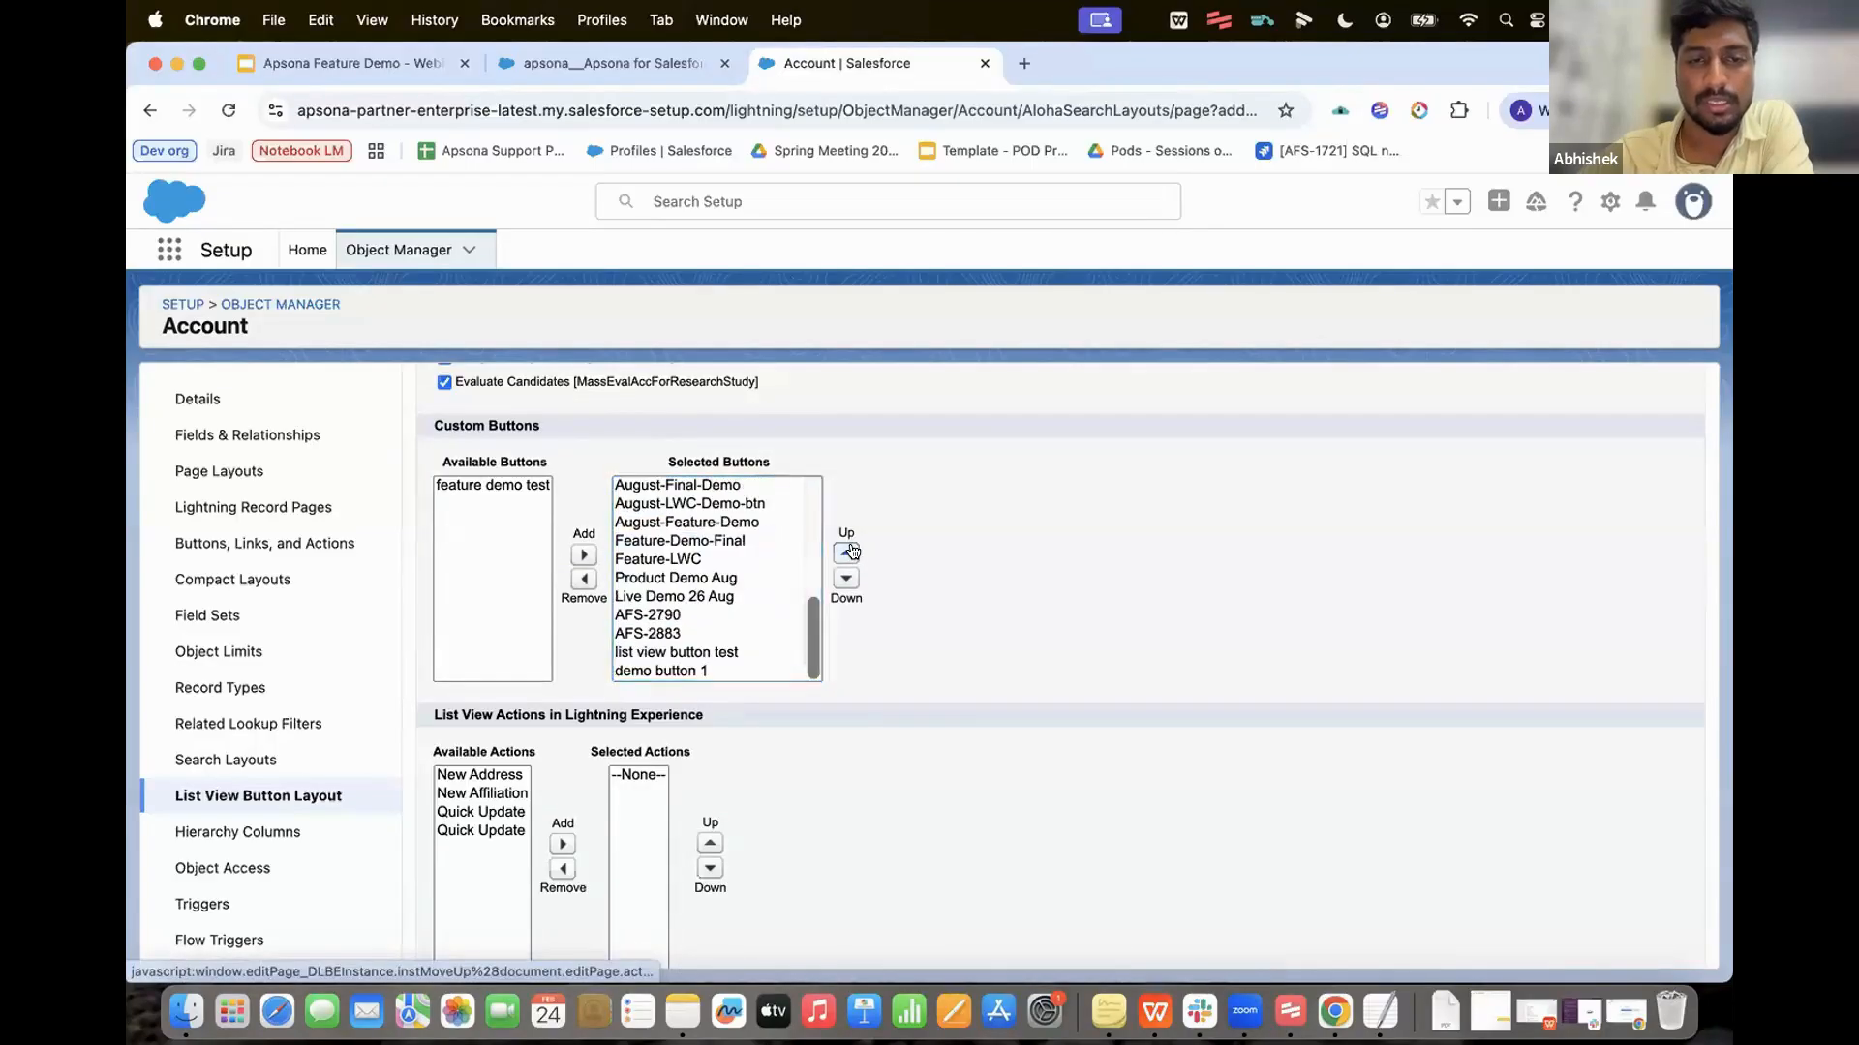
click(848, 553)
click(848, 552)
scroll(730, 570, up, 5)
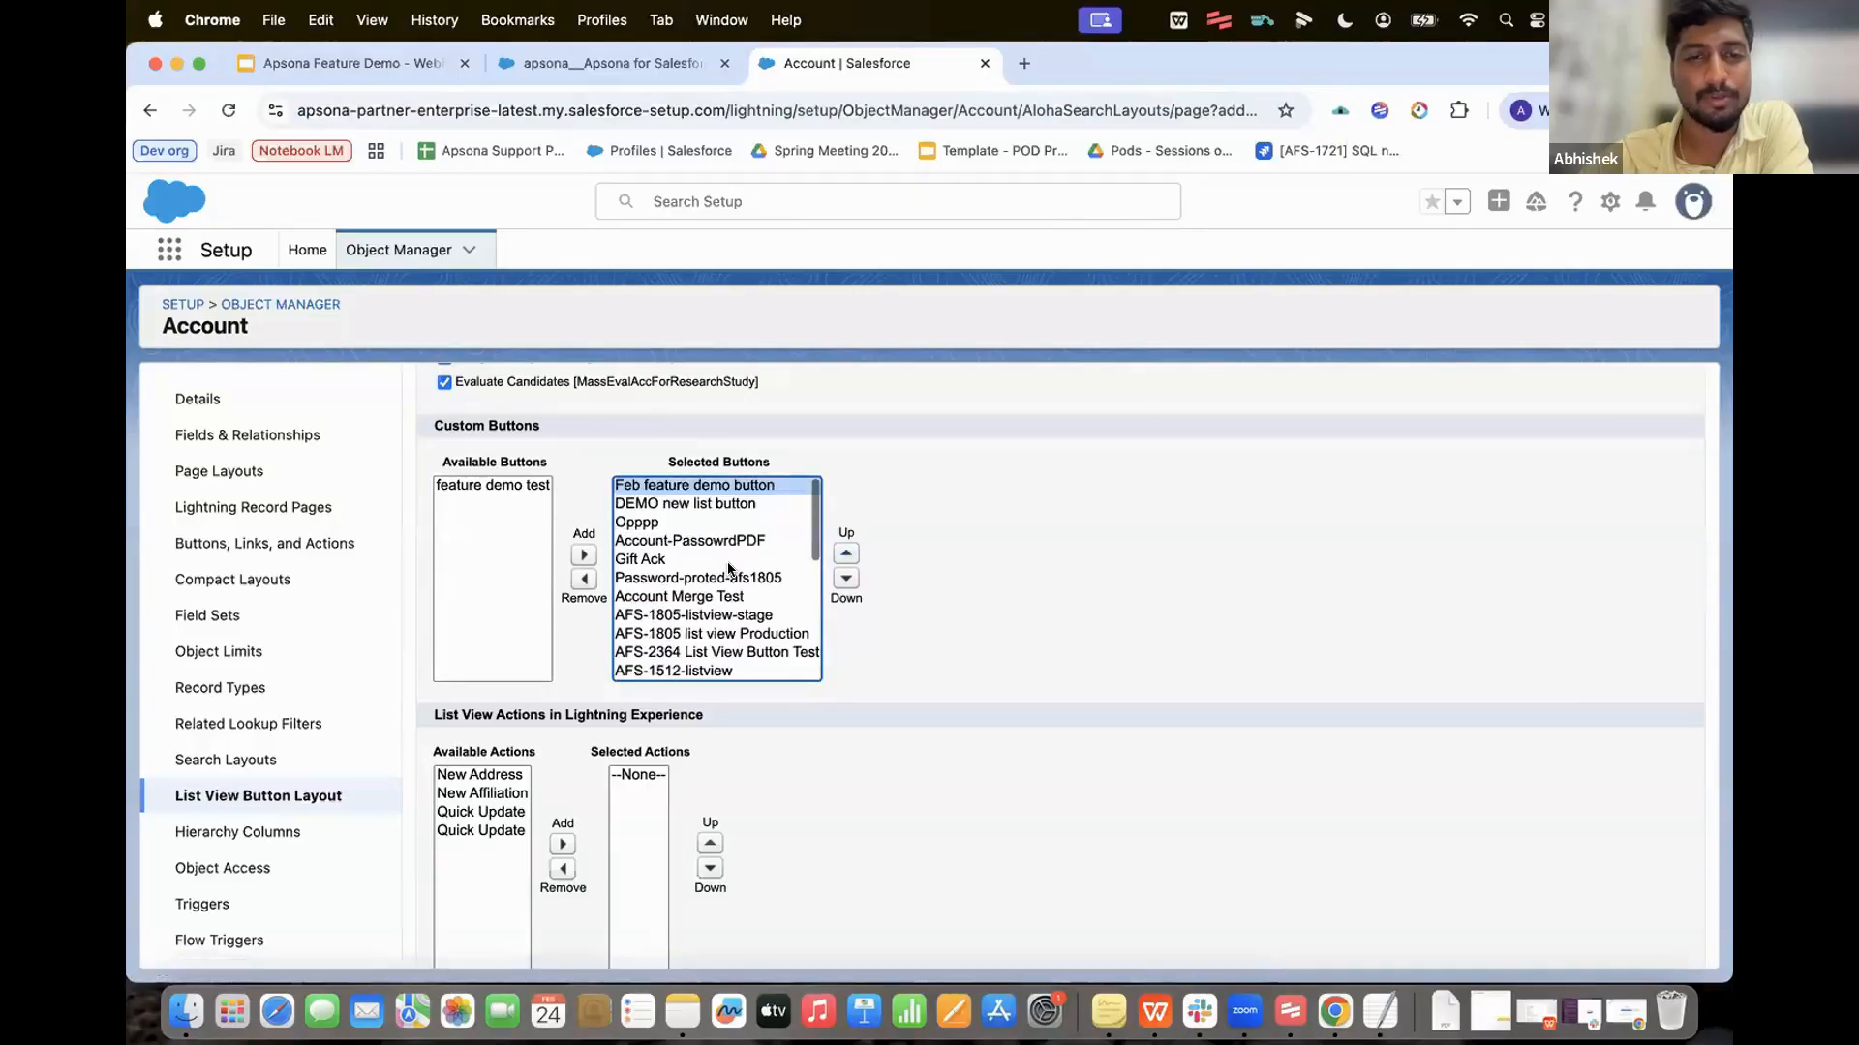
scroll(903, 585, down, 2)
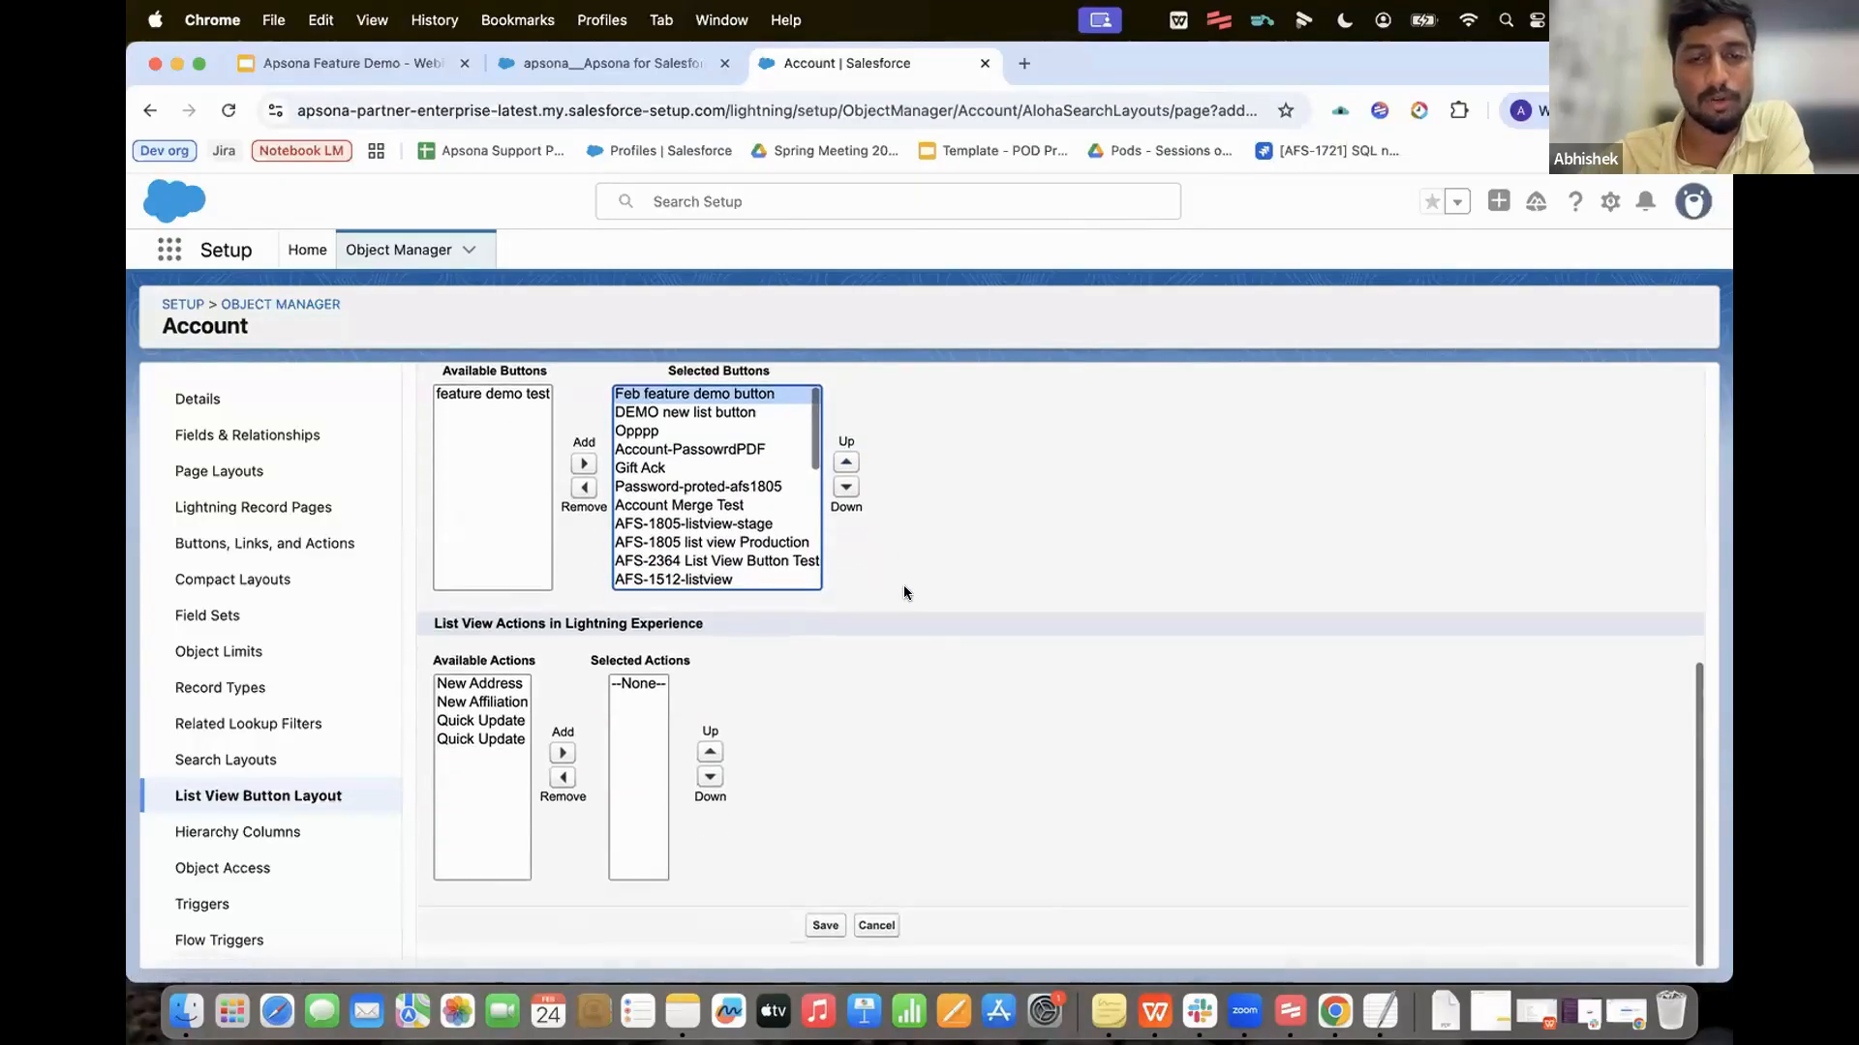
click(823, 939)
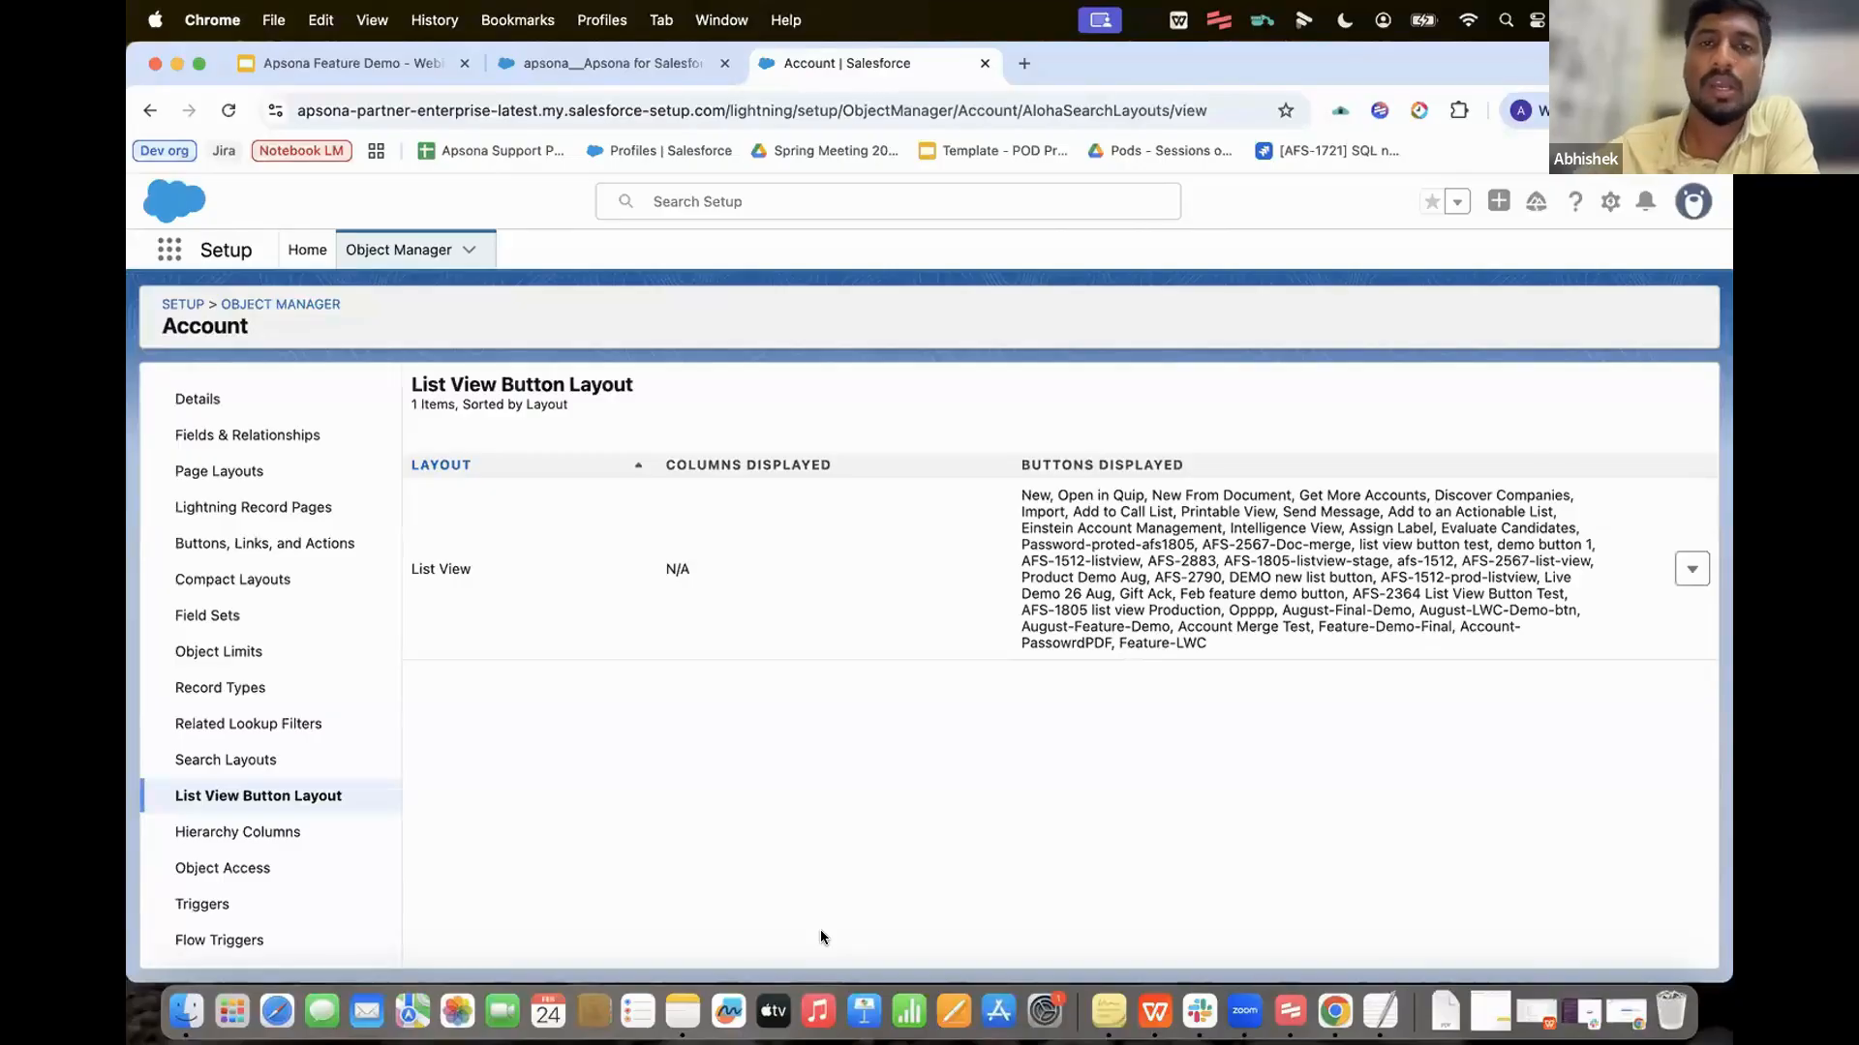
click(584, 66)
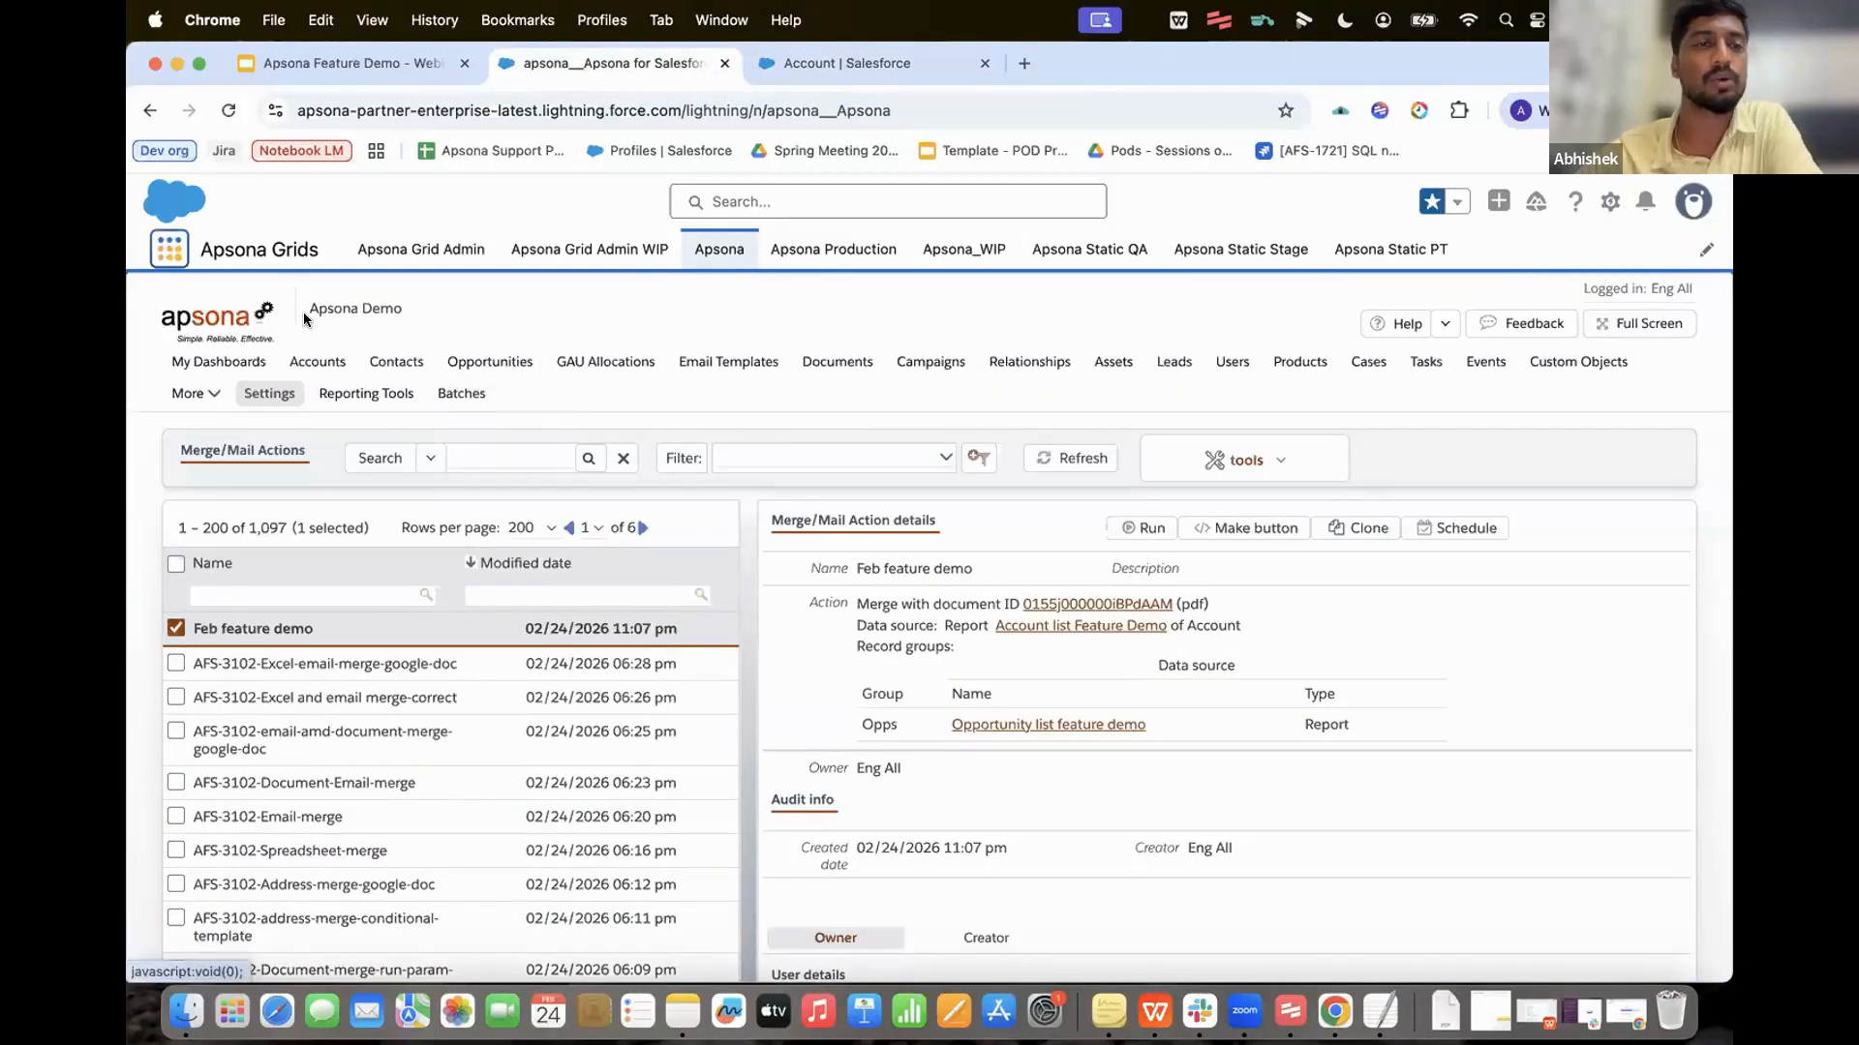
Step: Reload the page and open the Accounts list from the App Launcher, keeping Recently Viewed
key(super+r)
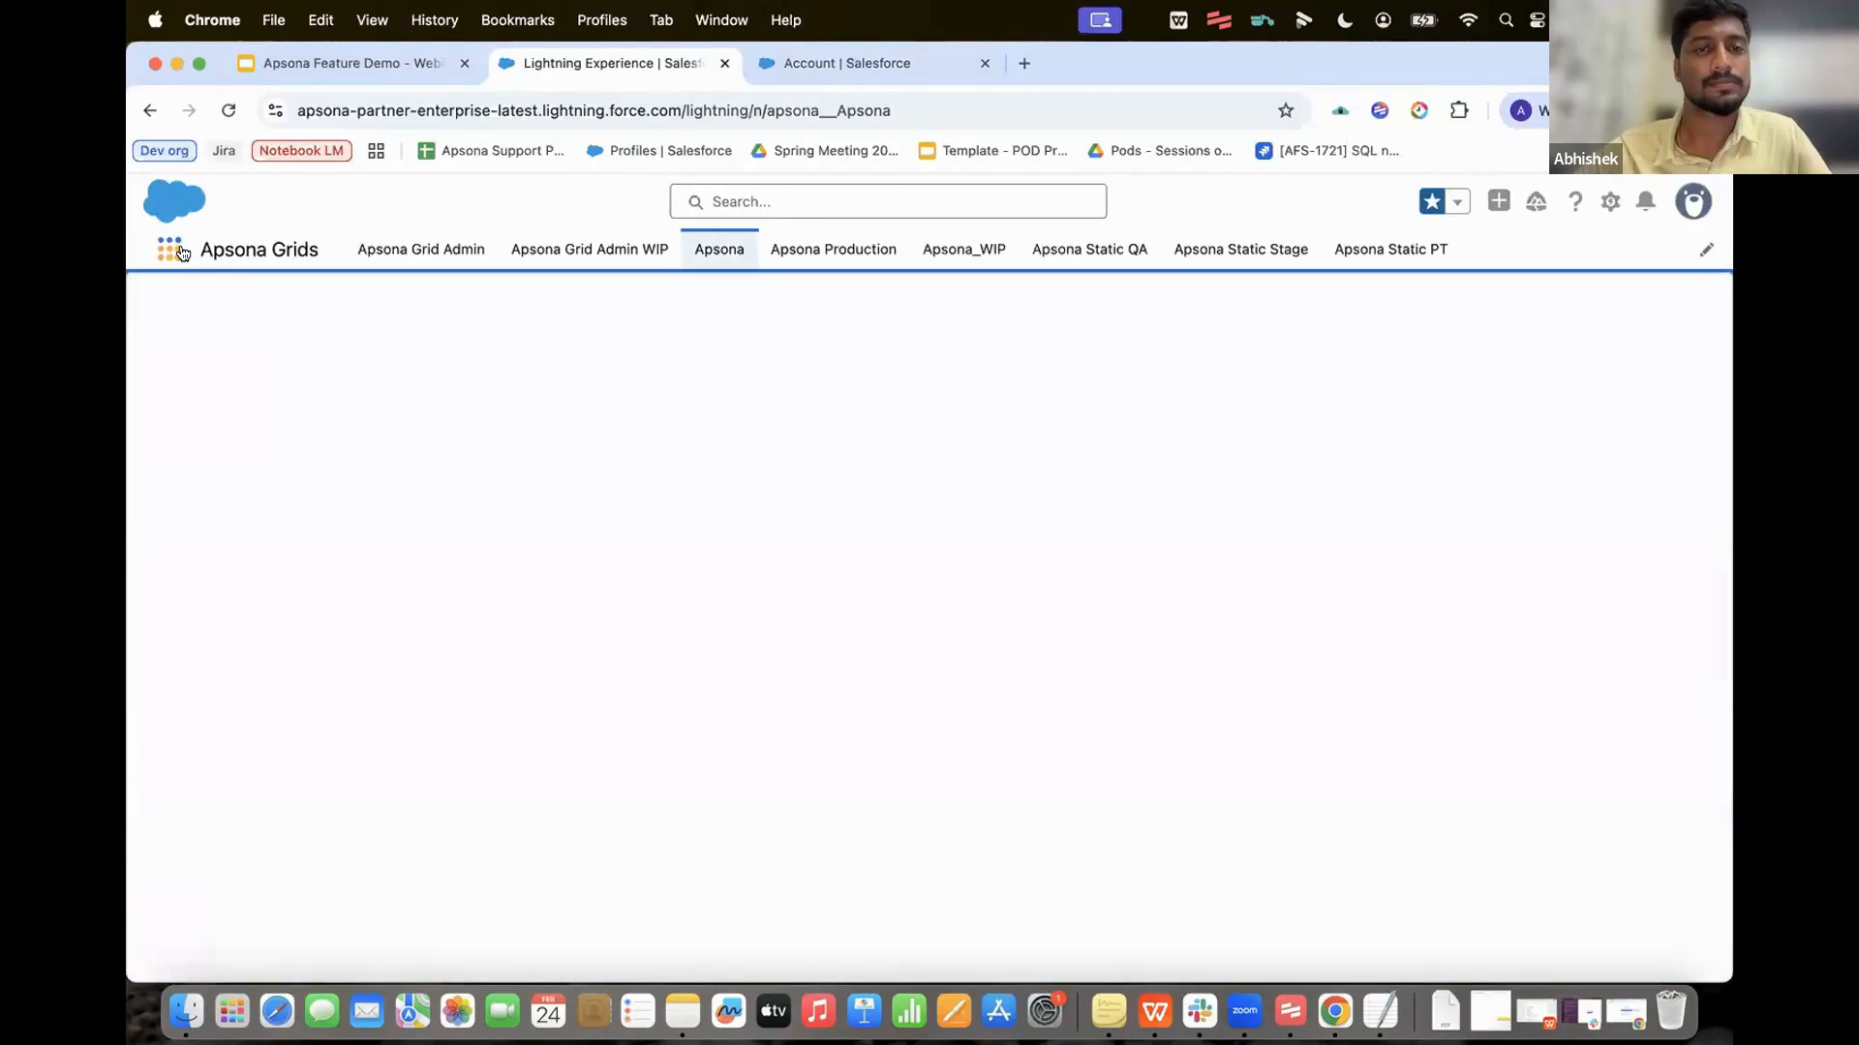
click(180, 251)
text(a)
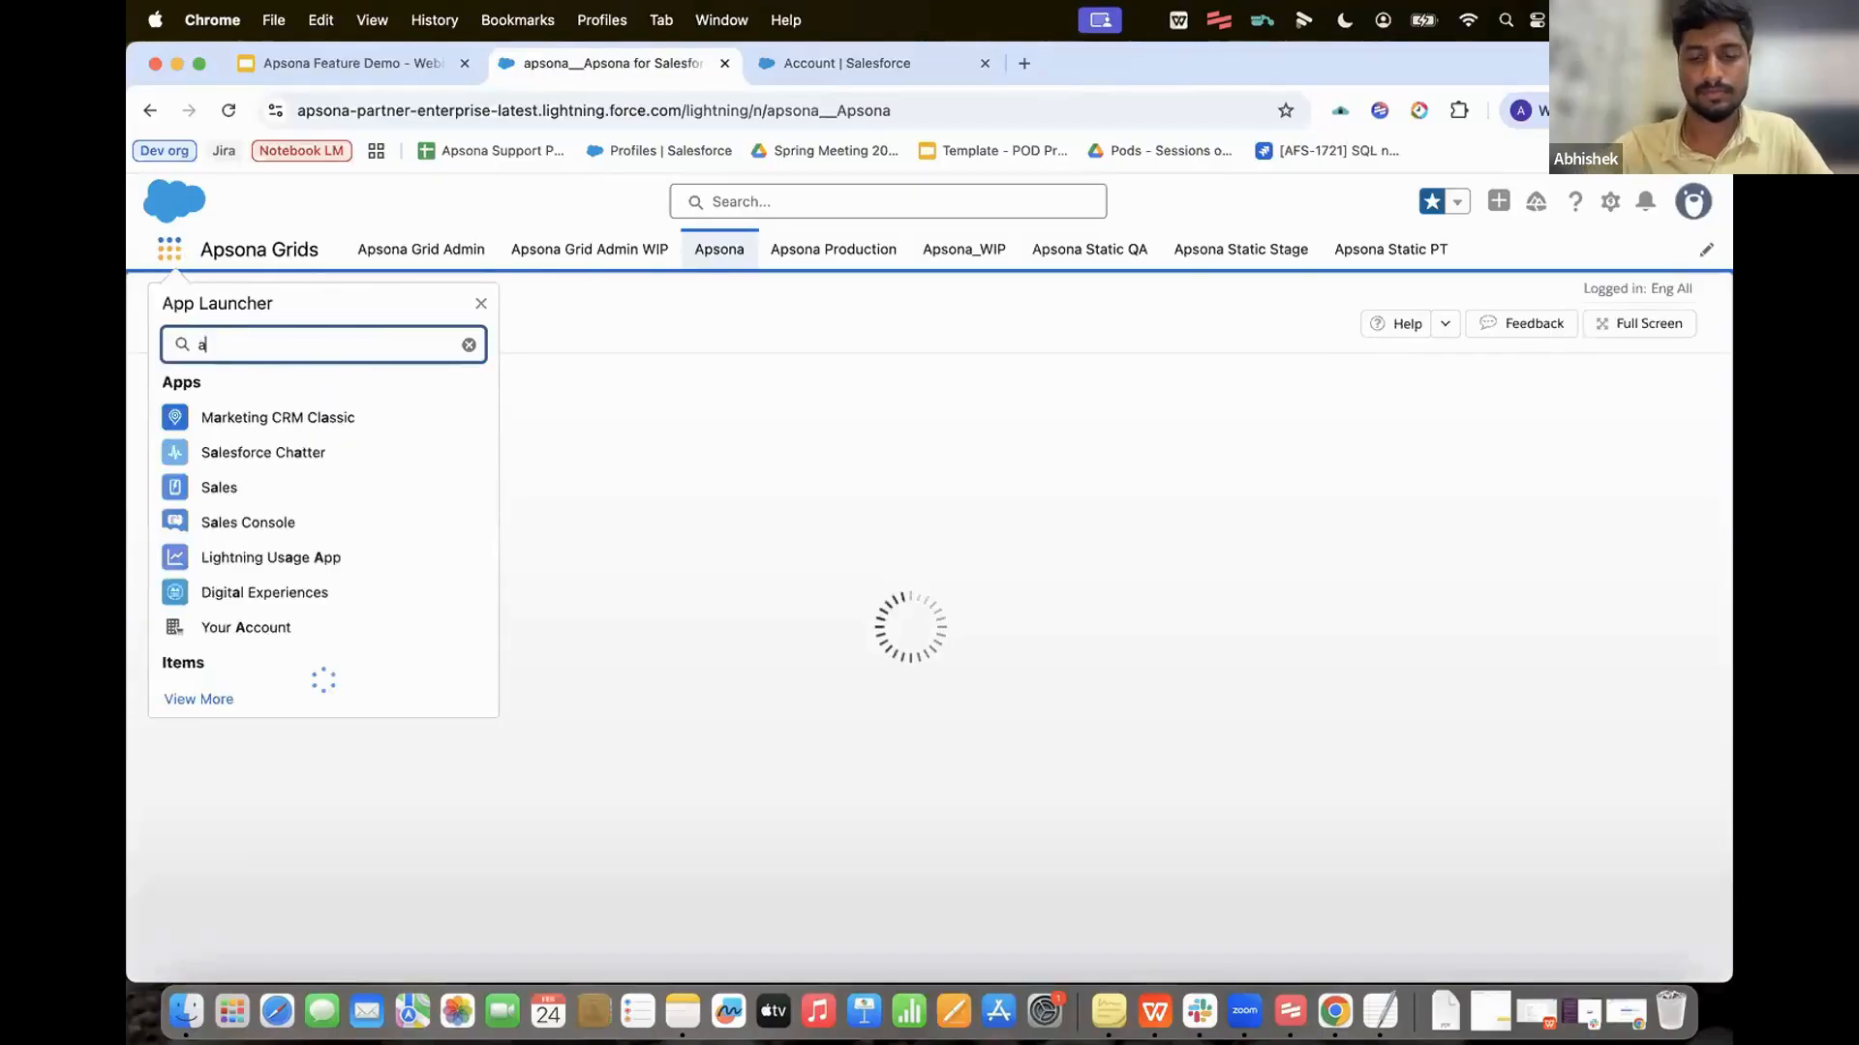
text(ccount)
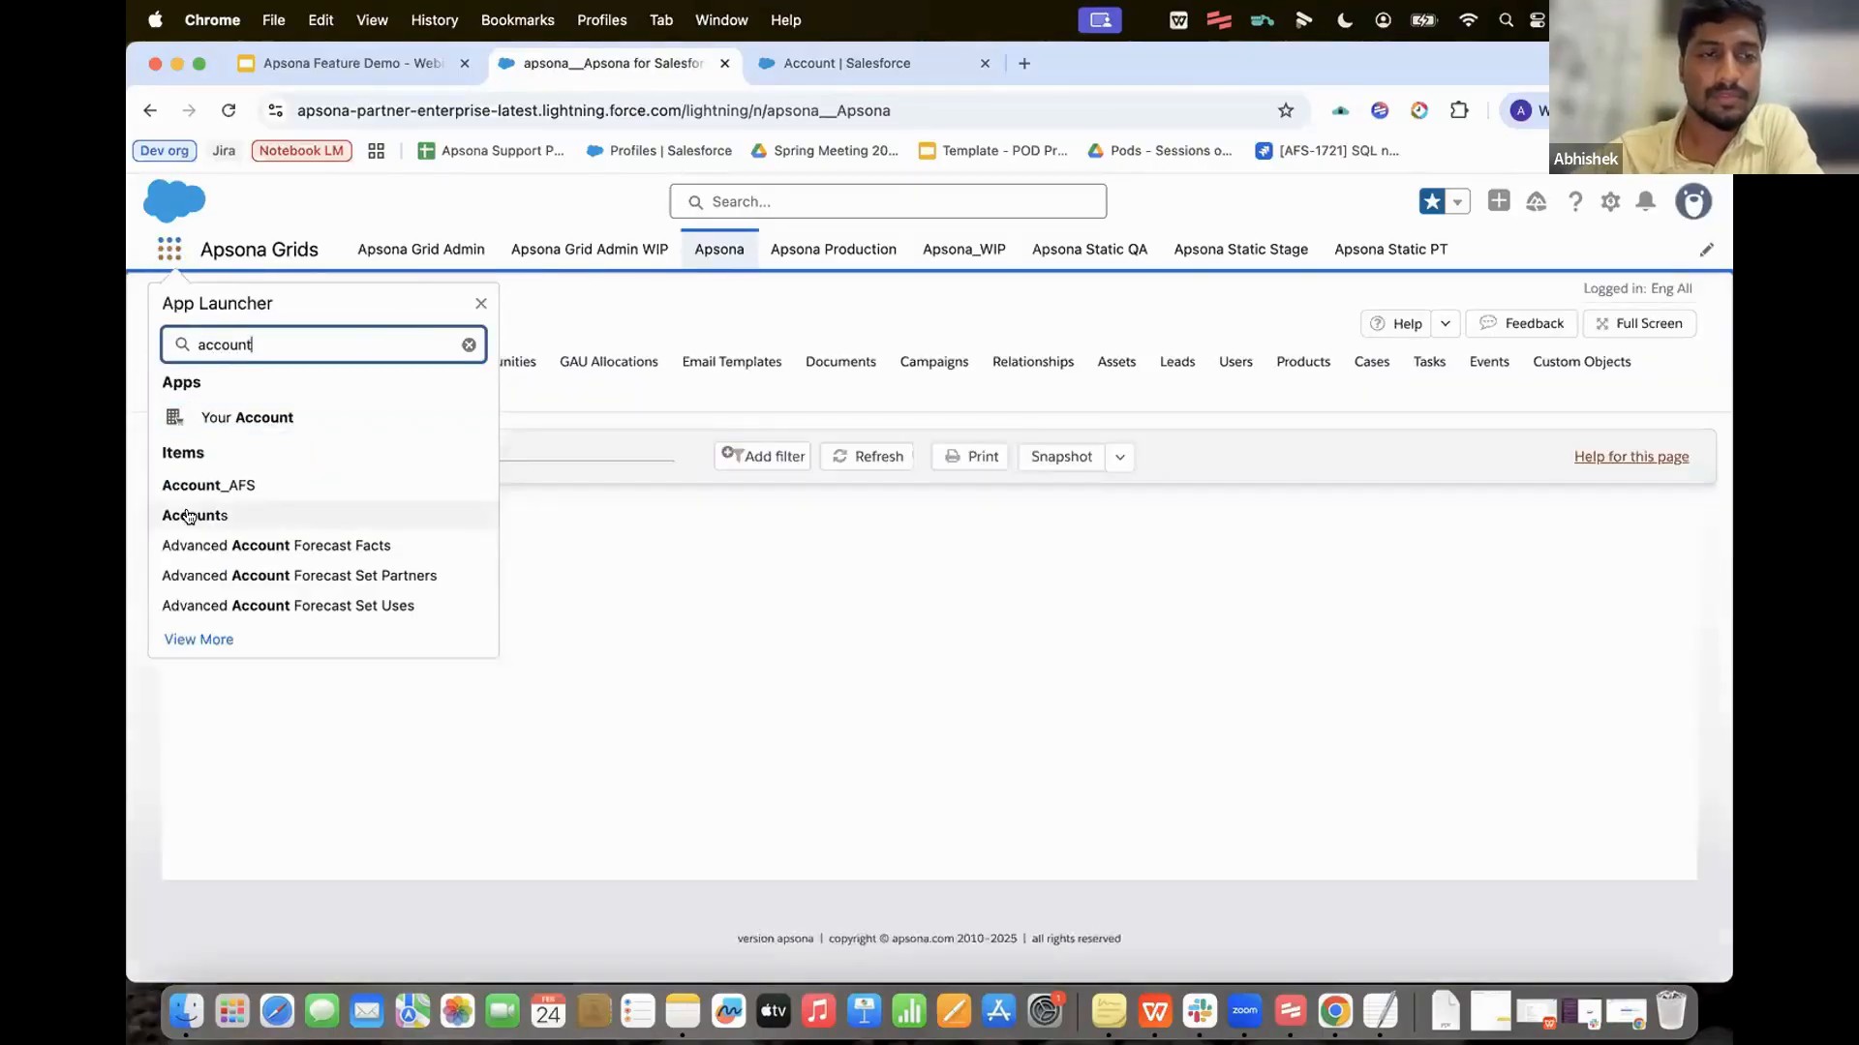
click(190, 516)
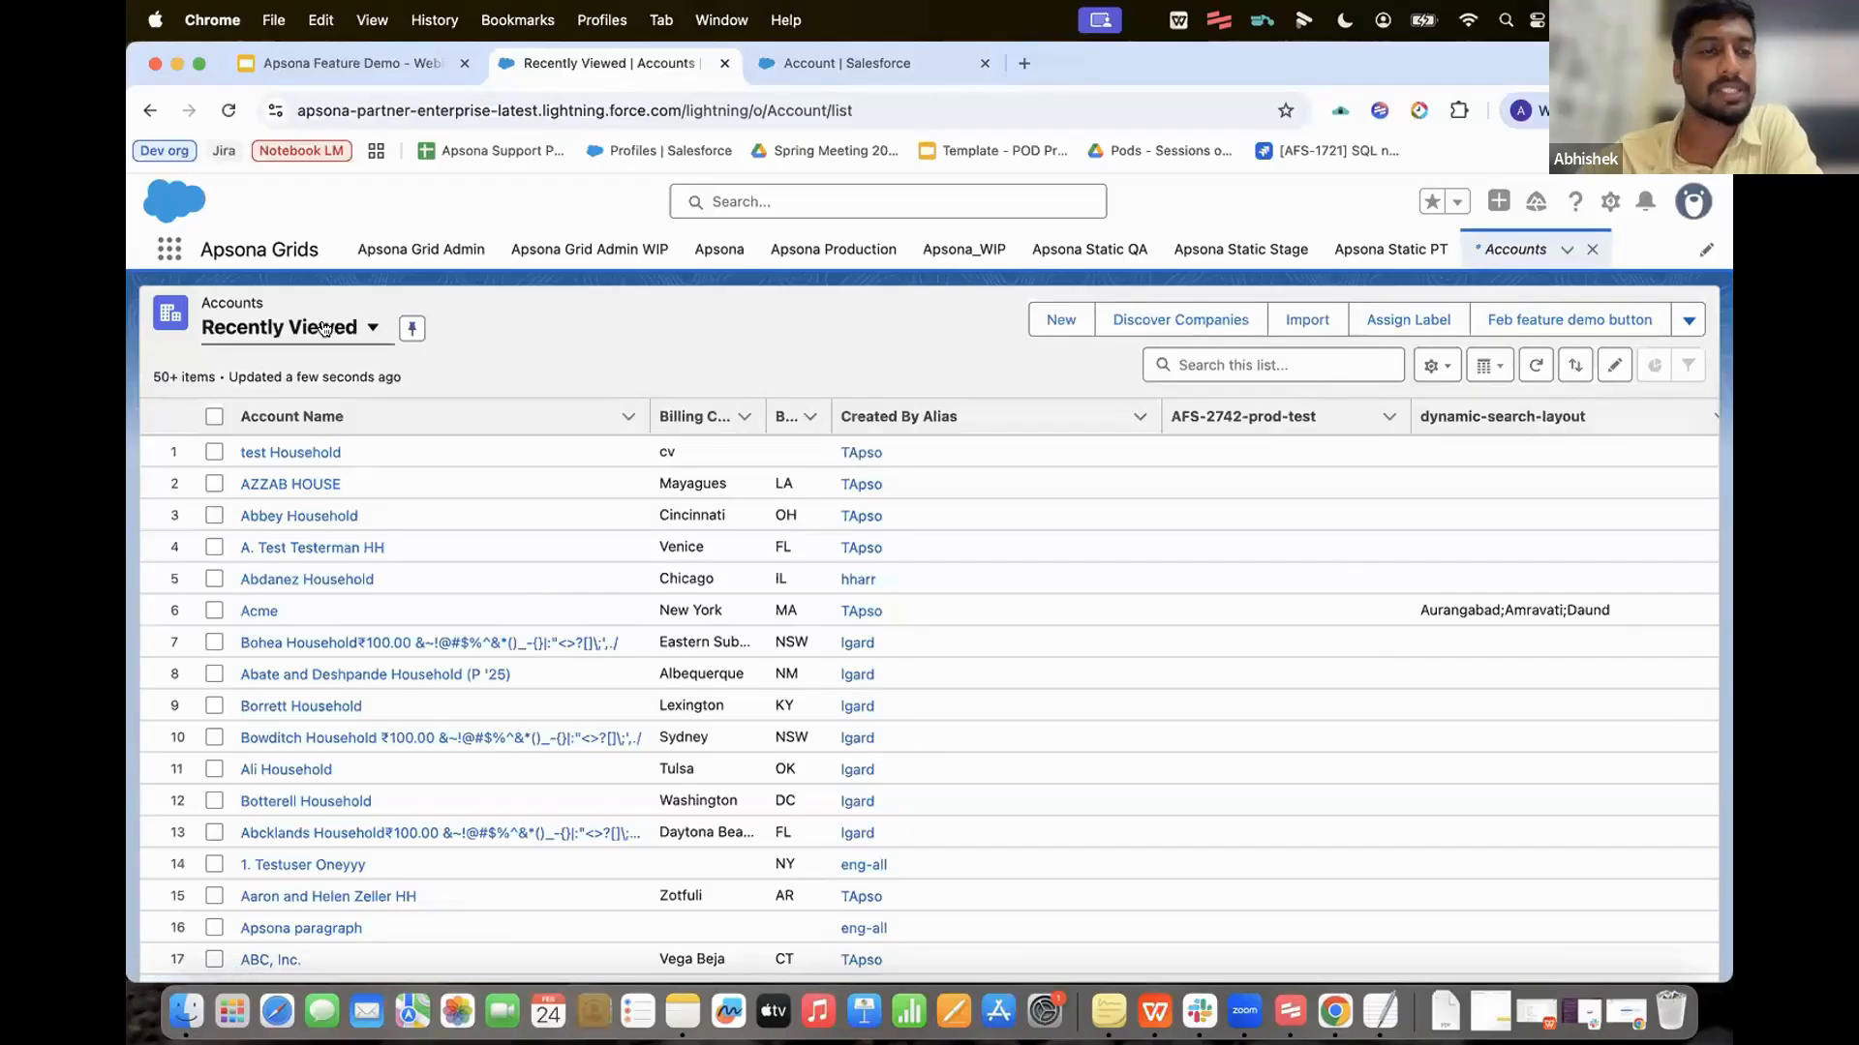
click(372, 327)
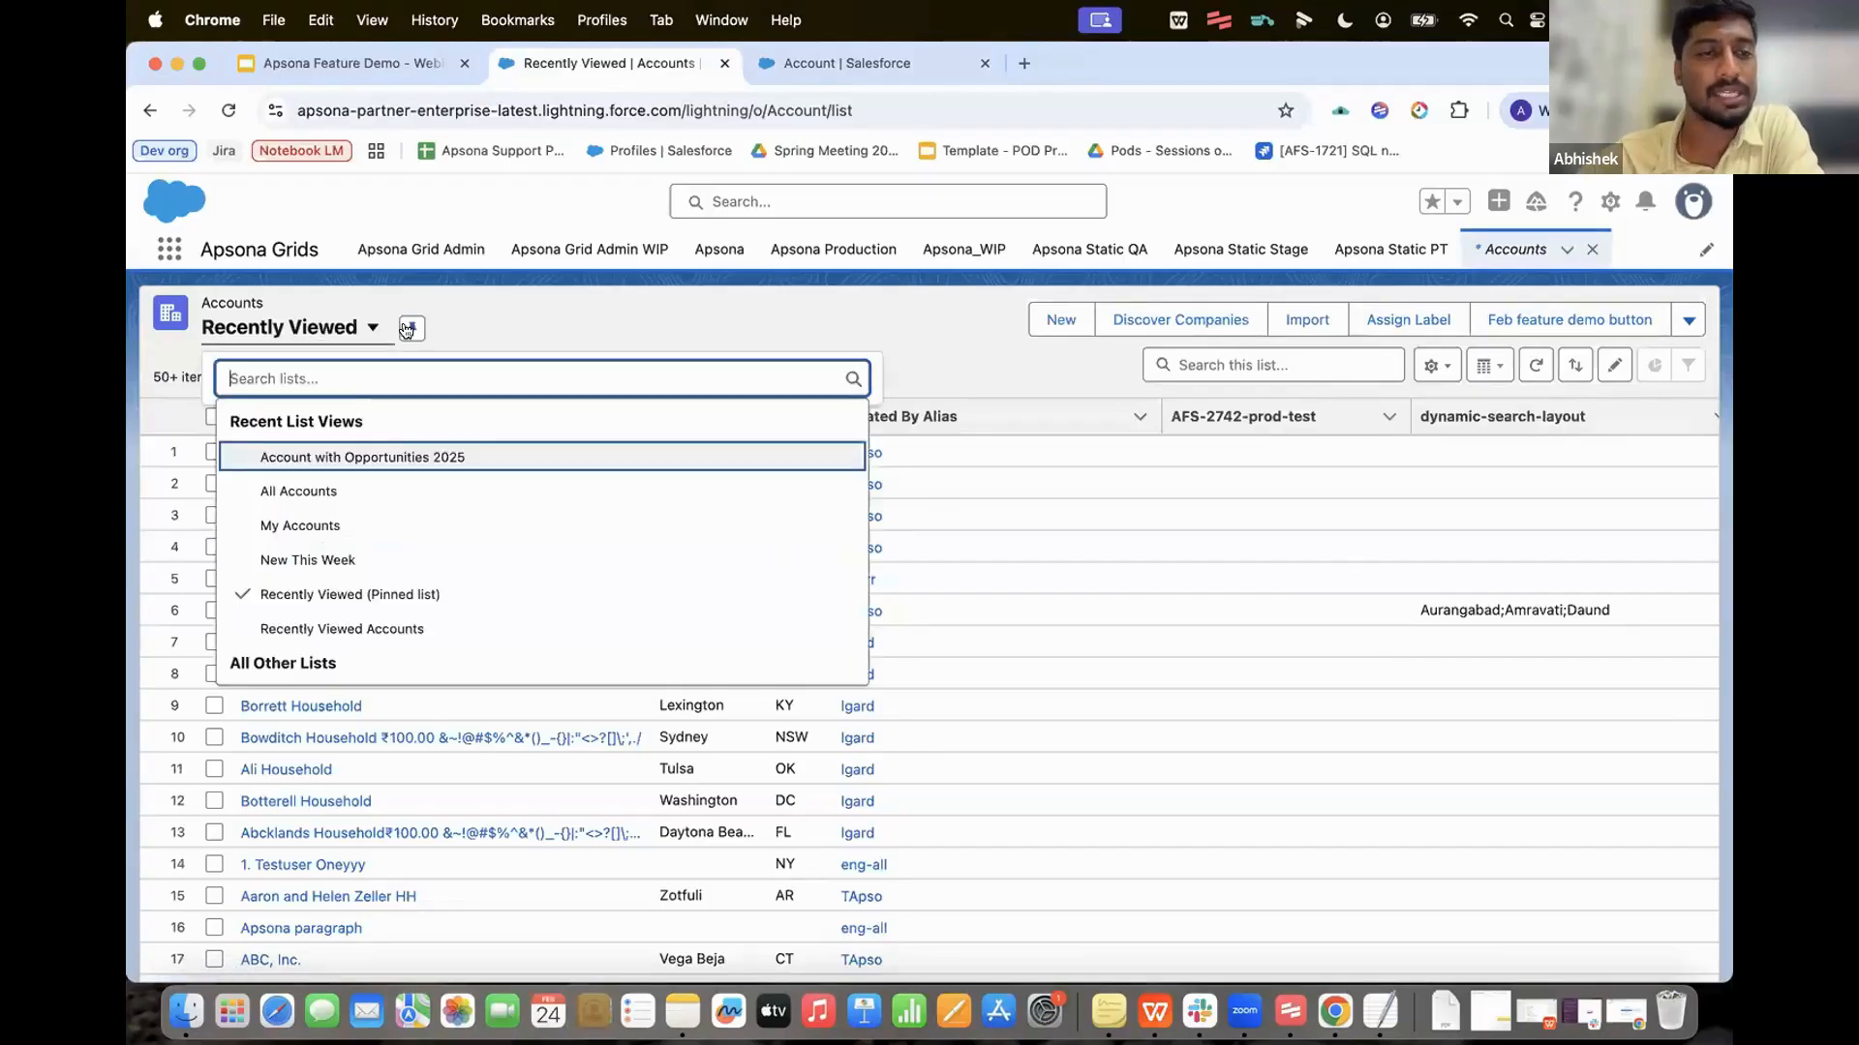
click(513, 325)
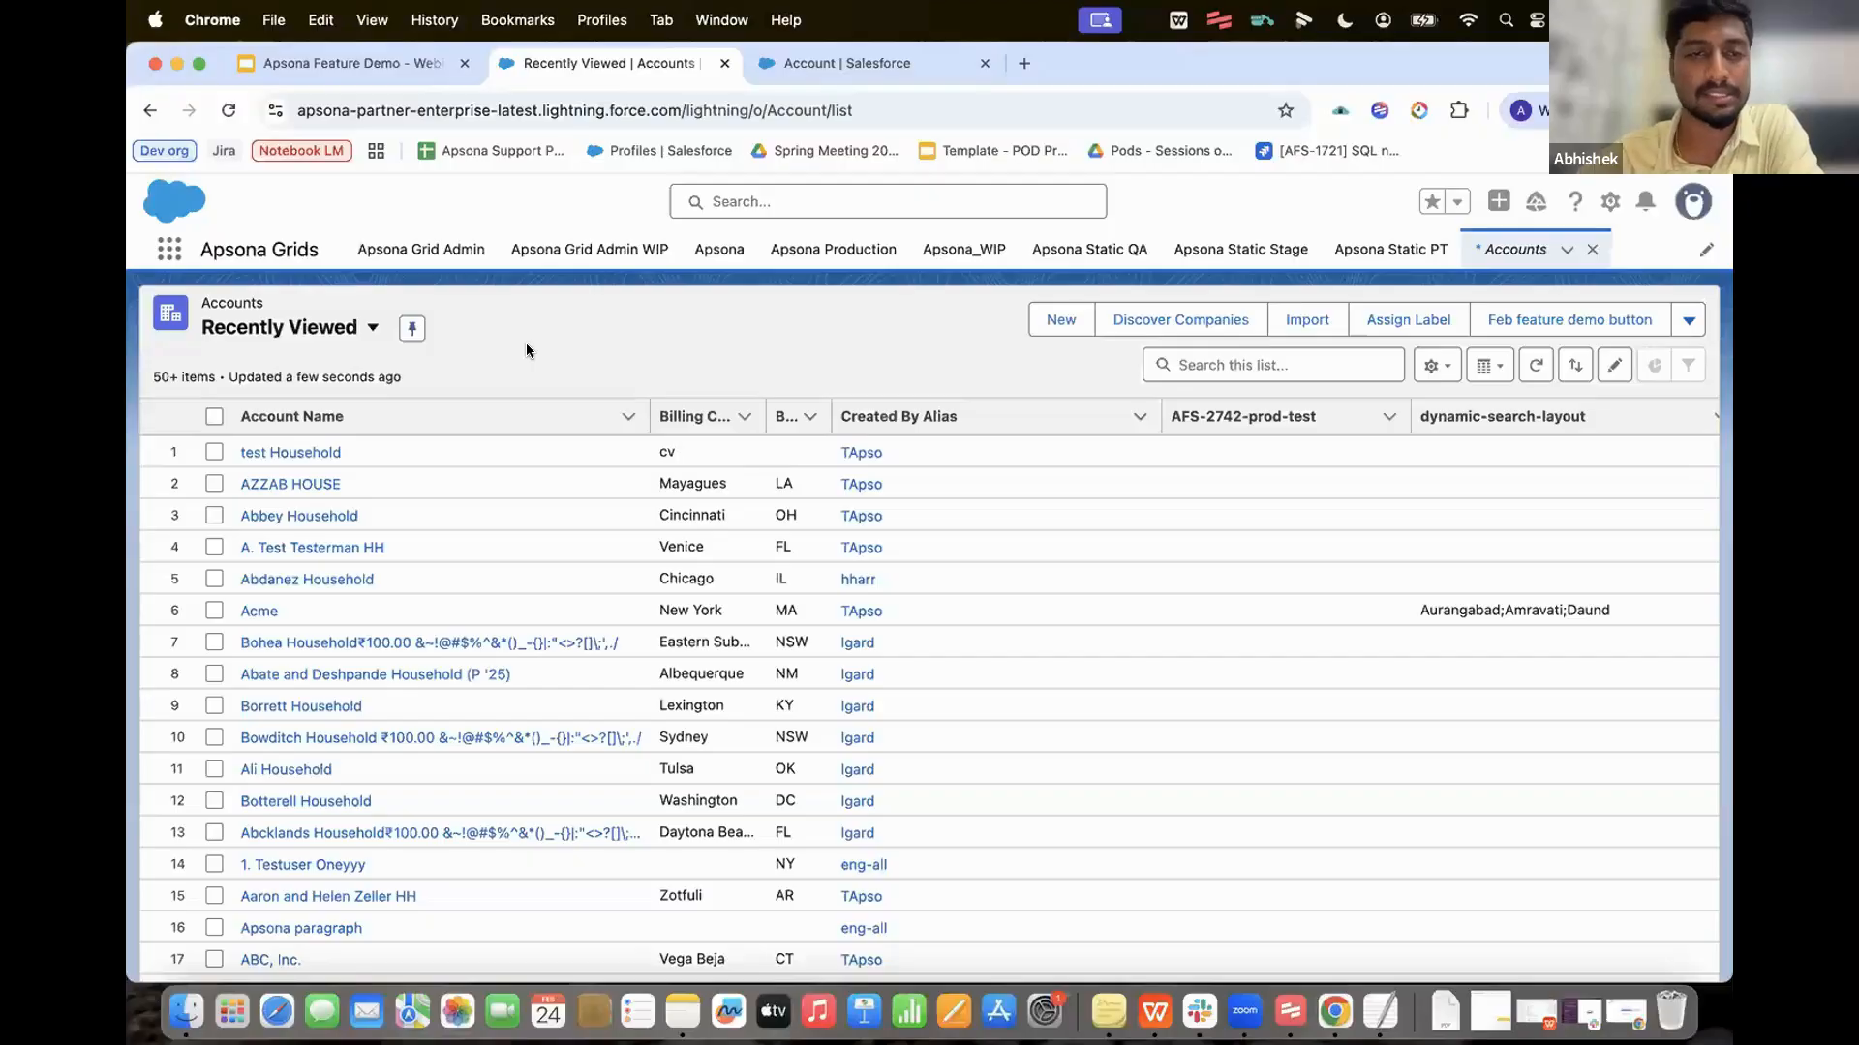
Step: Select the first three accounts and run the Feb feature demo button on them
click(212, 450)
click(212, 451)
click(214, 483)
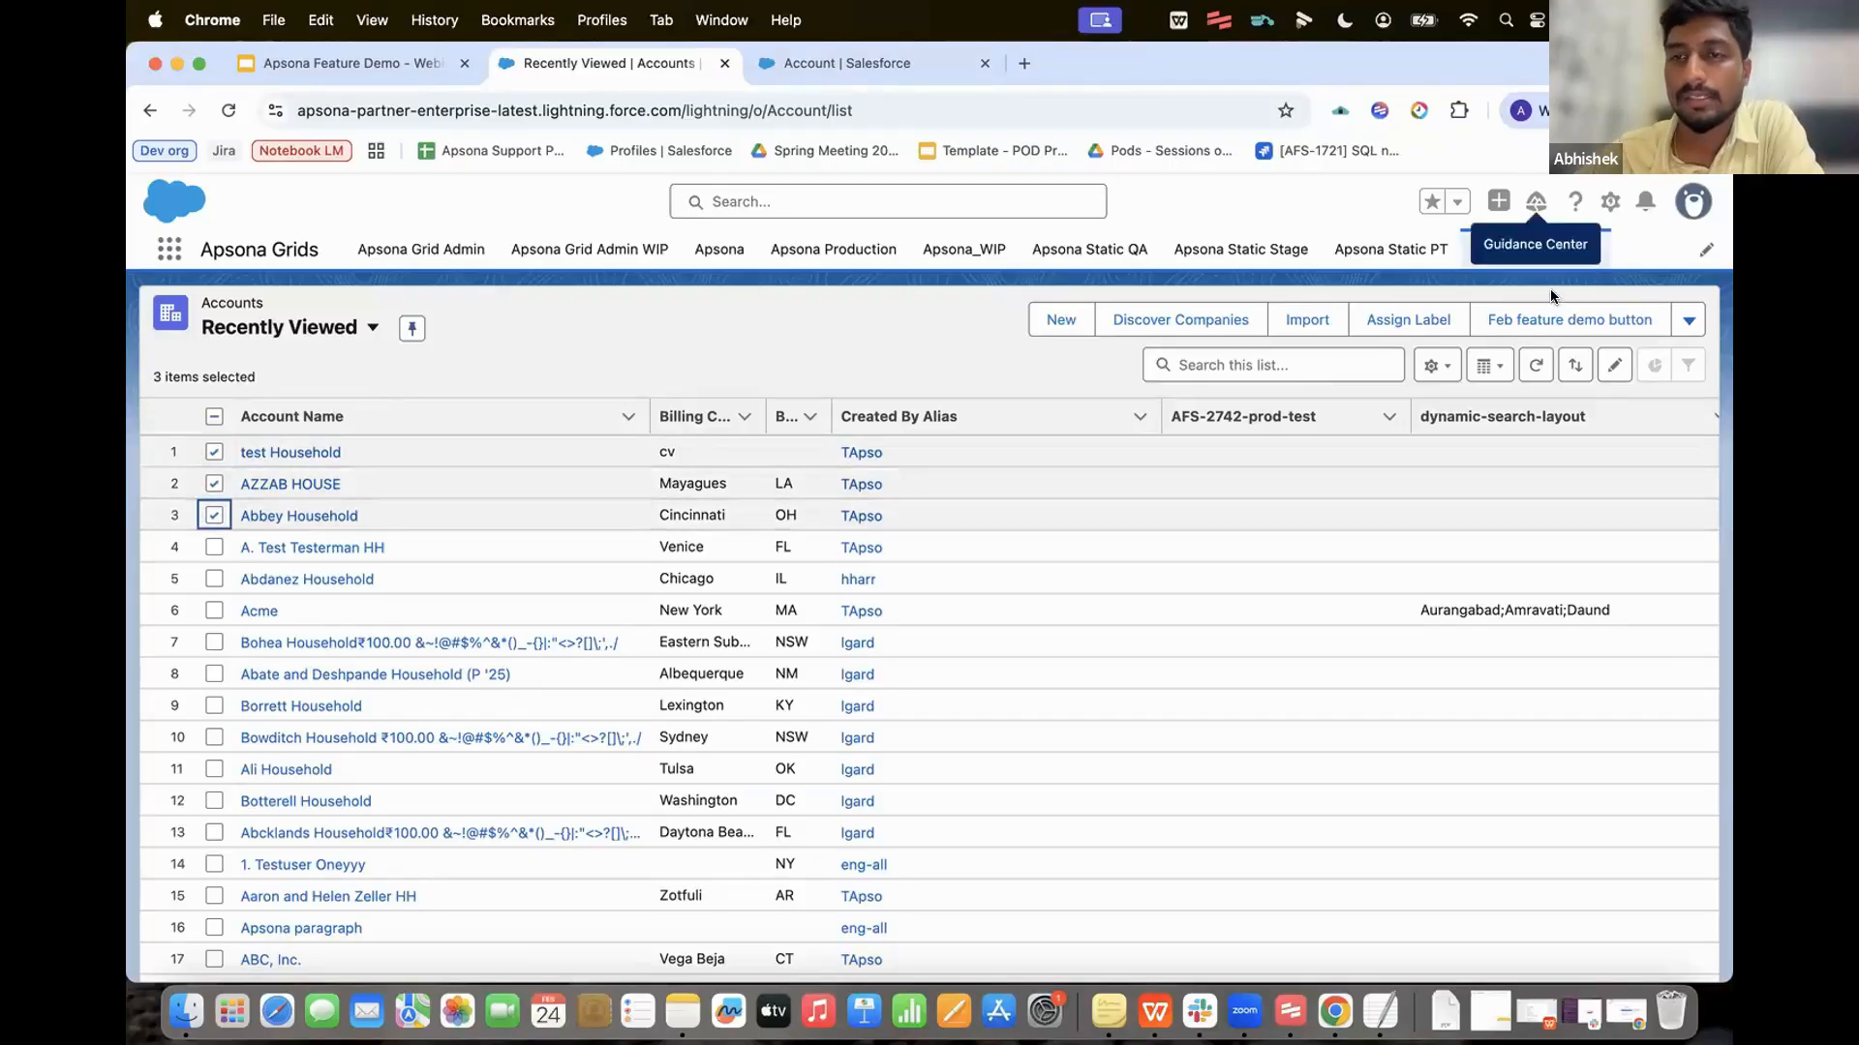
click(1528, 323)
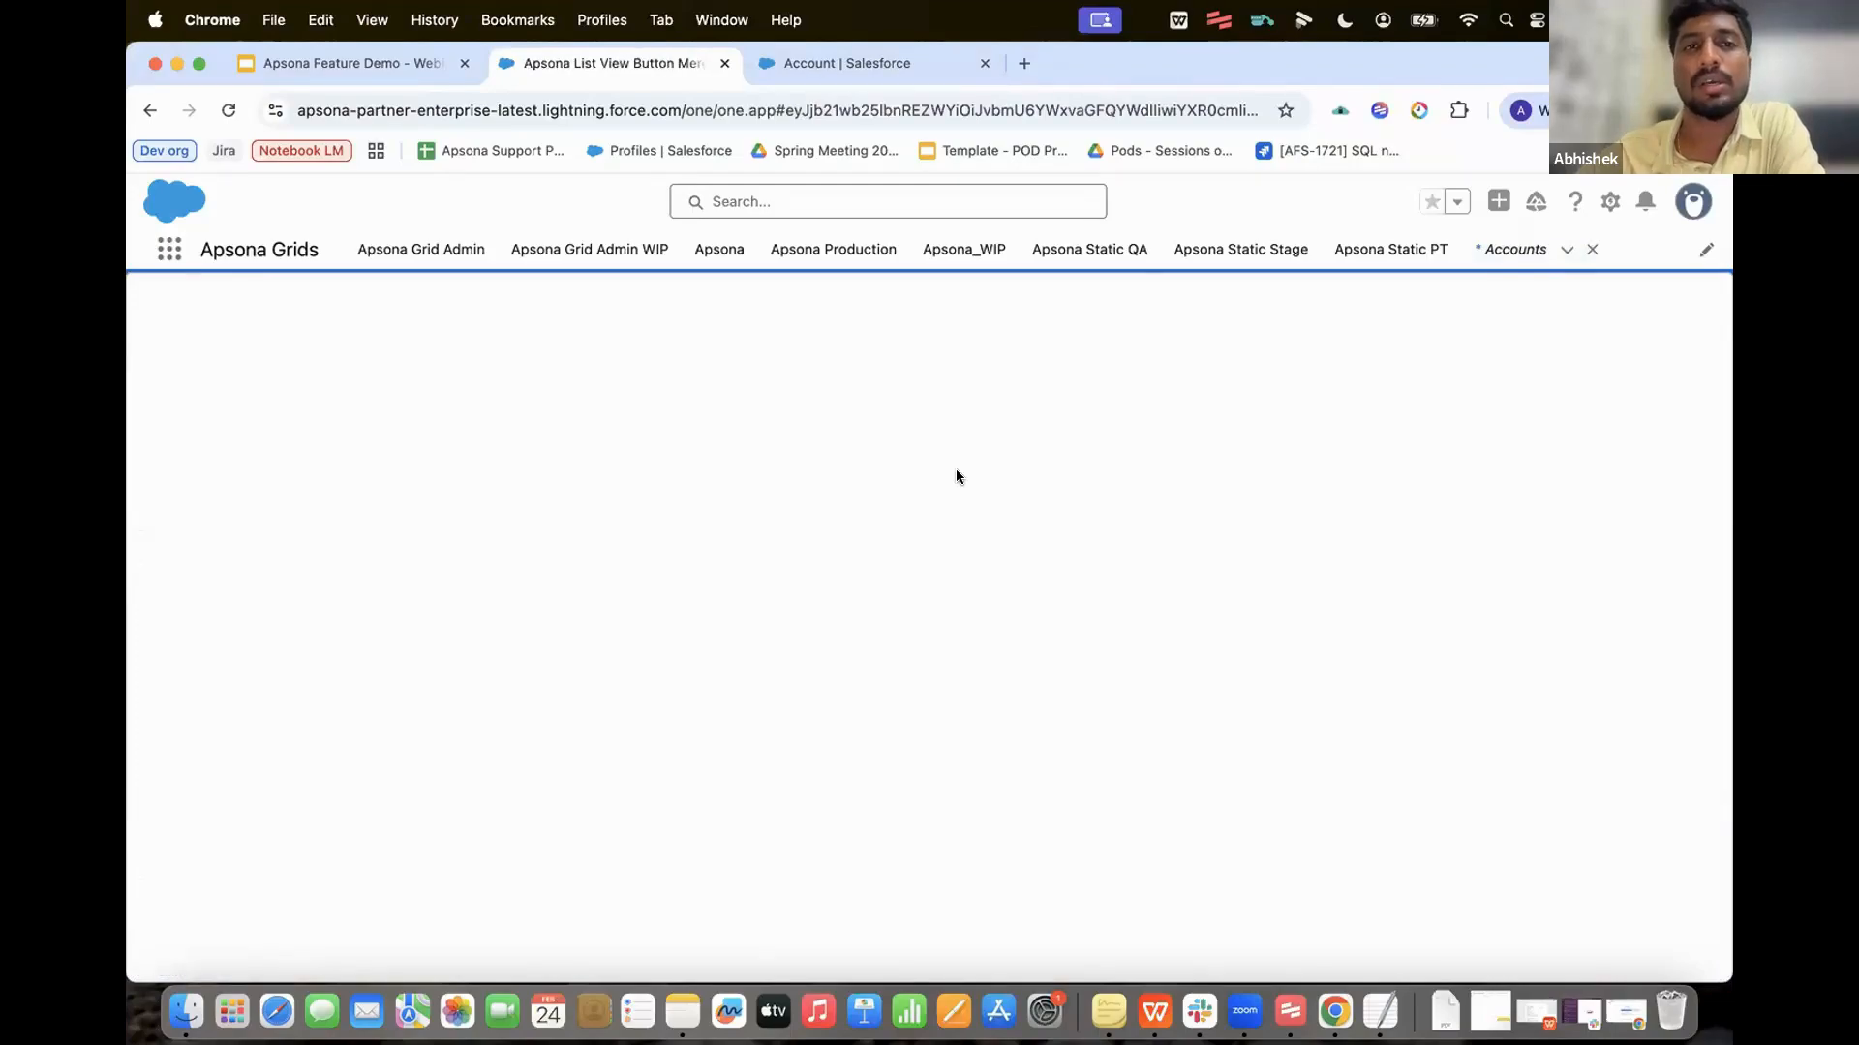
Step: Run the merge and download the merged results as results (4).zip
click(879, 369)
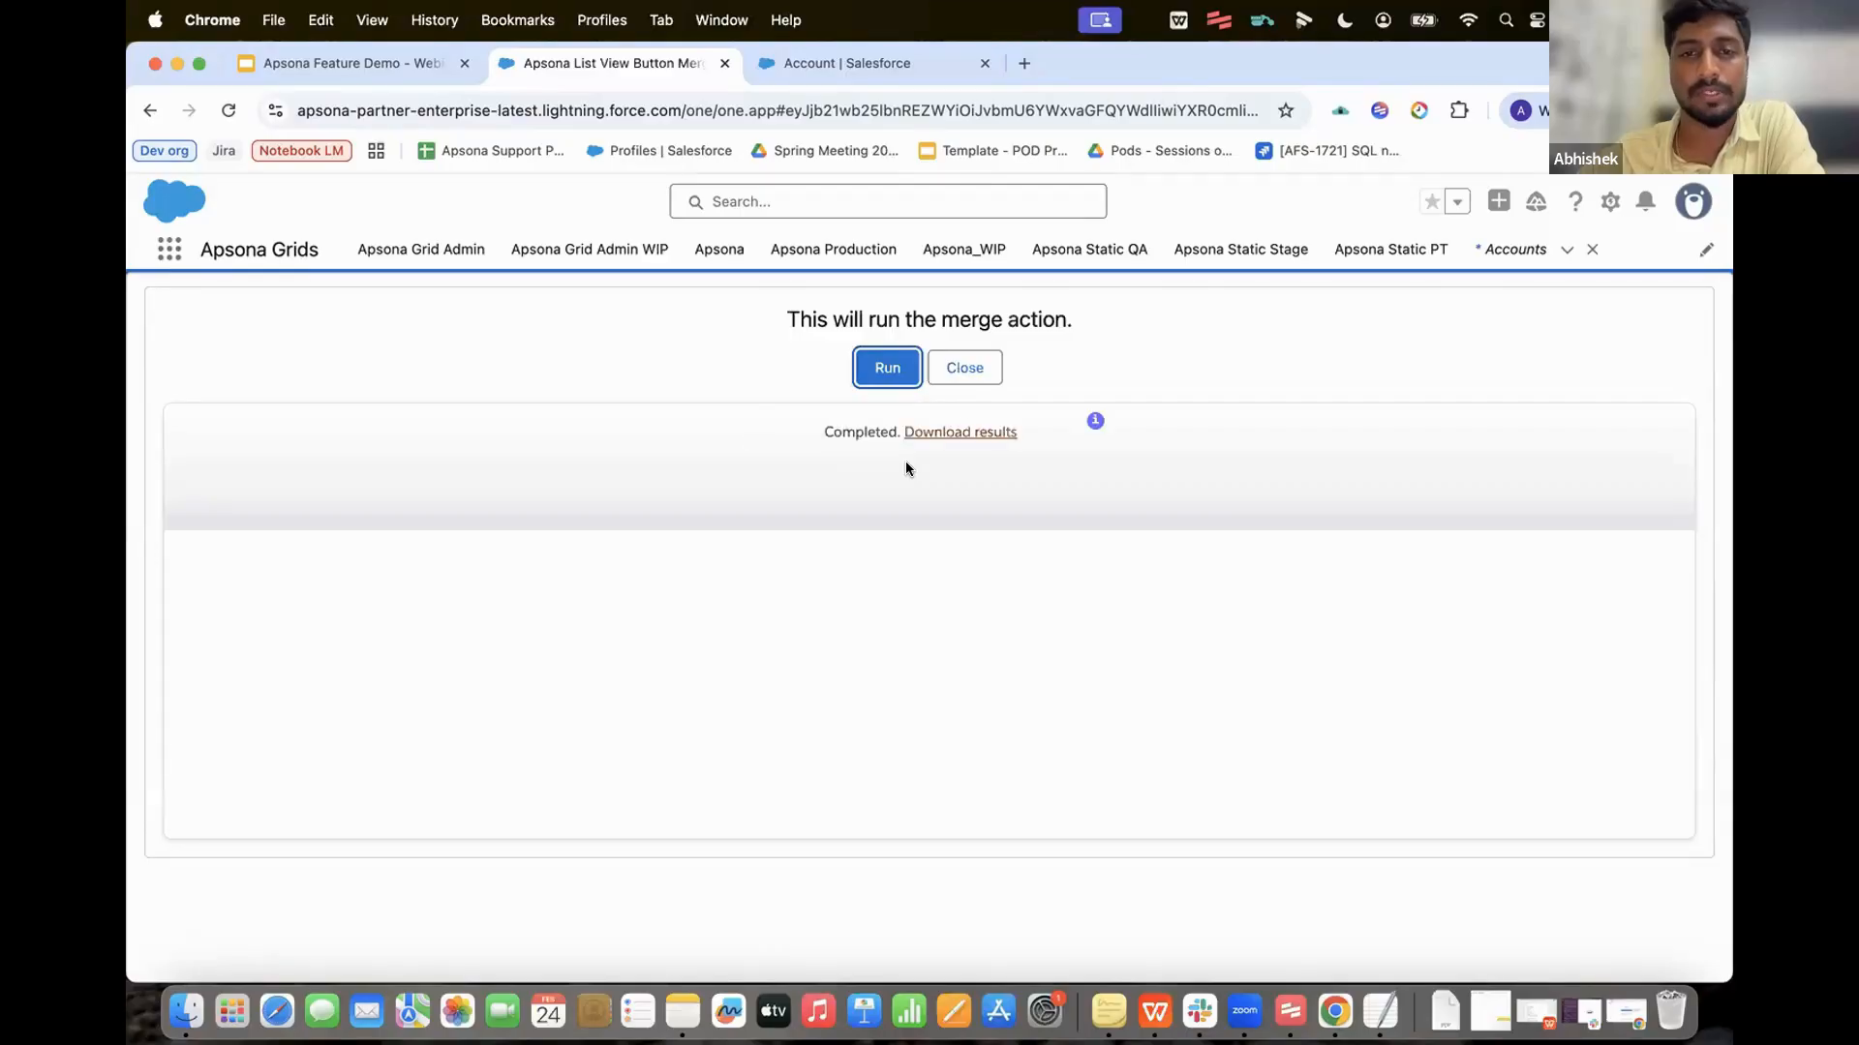
click(963, 432)
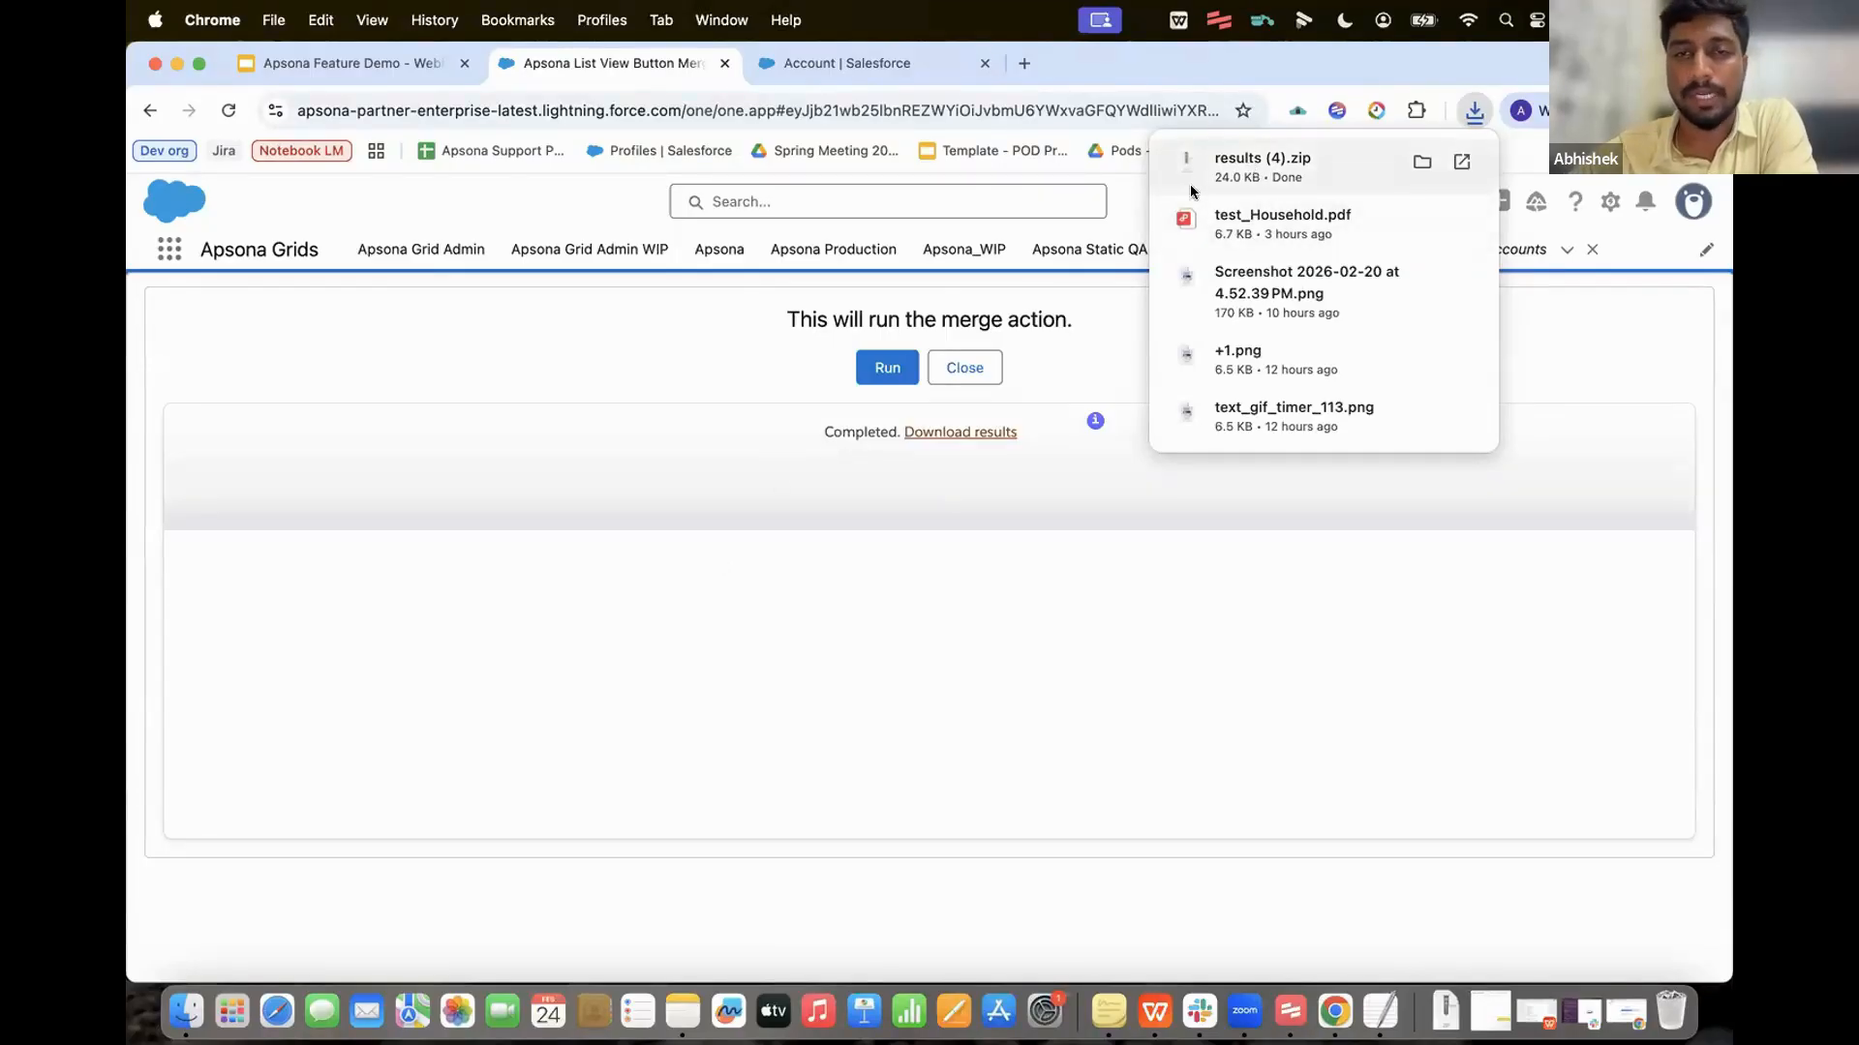
click(730, 502)
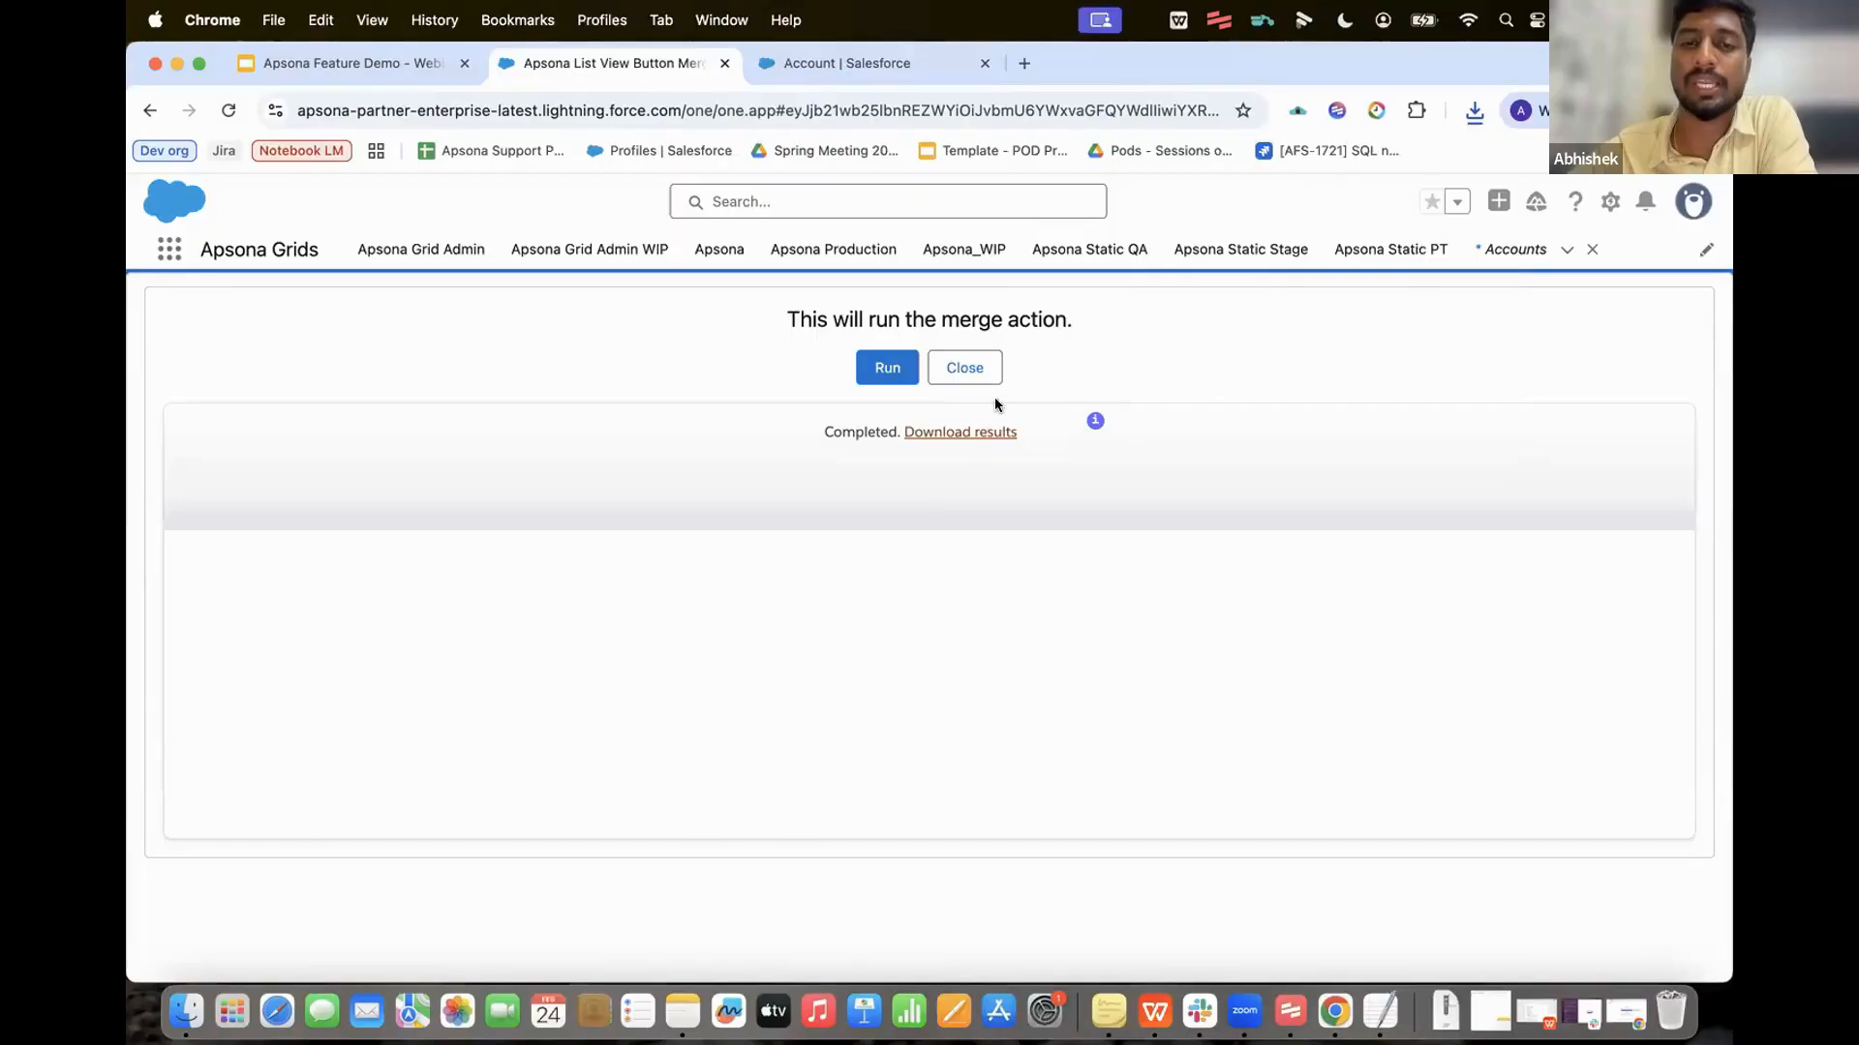
Step: Close the merge page and present the 'Generating email messages with sublists' slide full screen
click(965, 366)
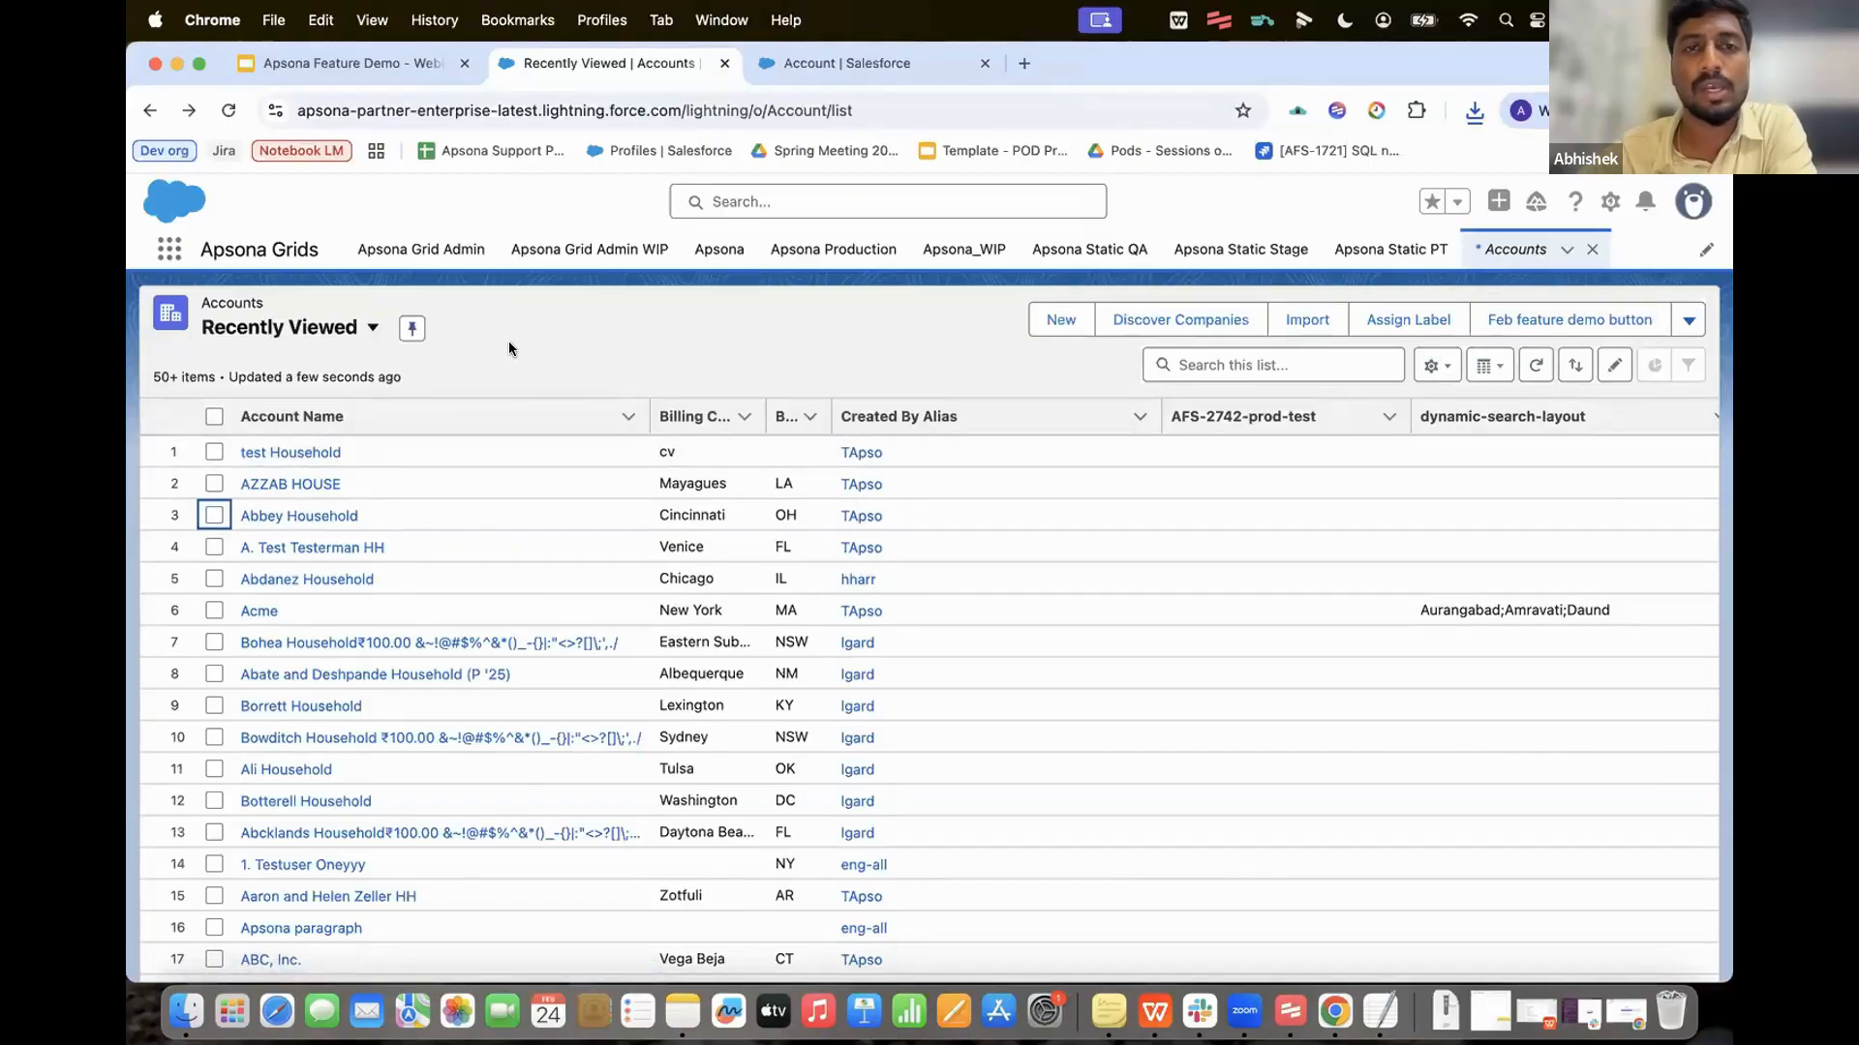
click(391, 64)
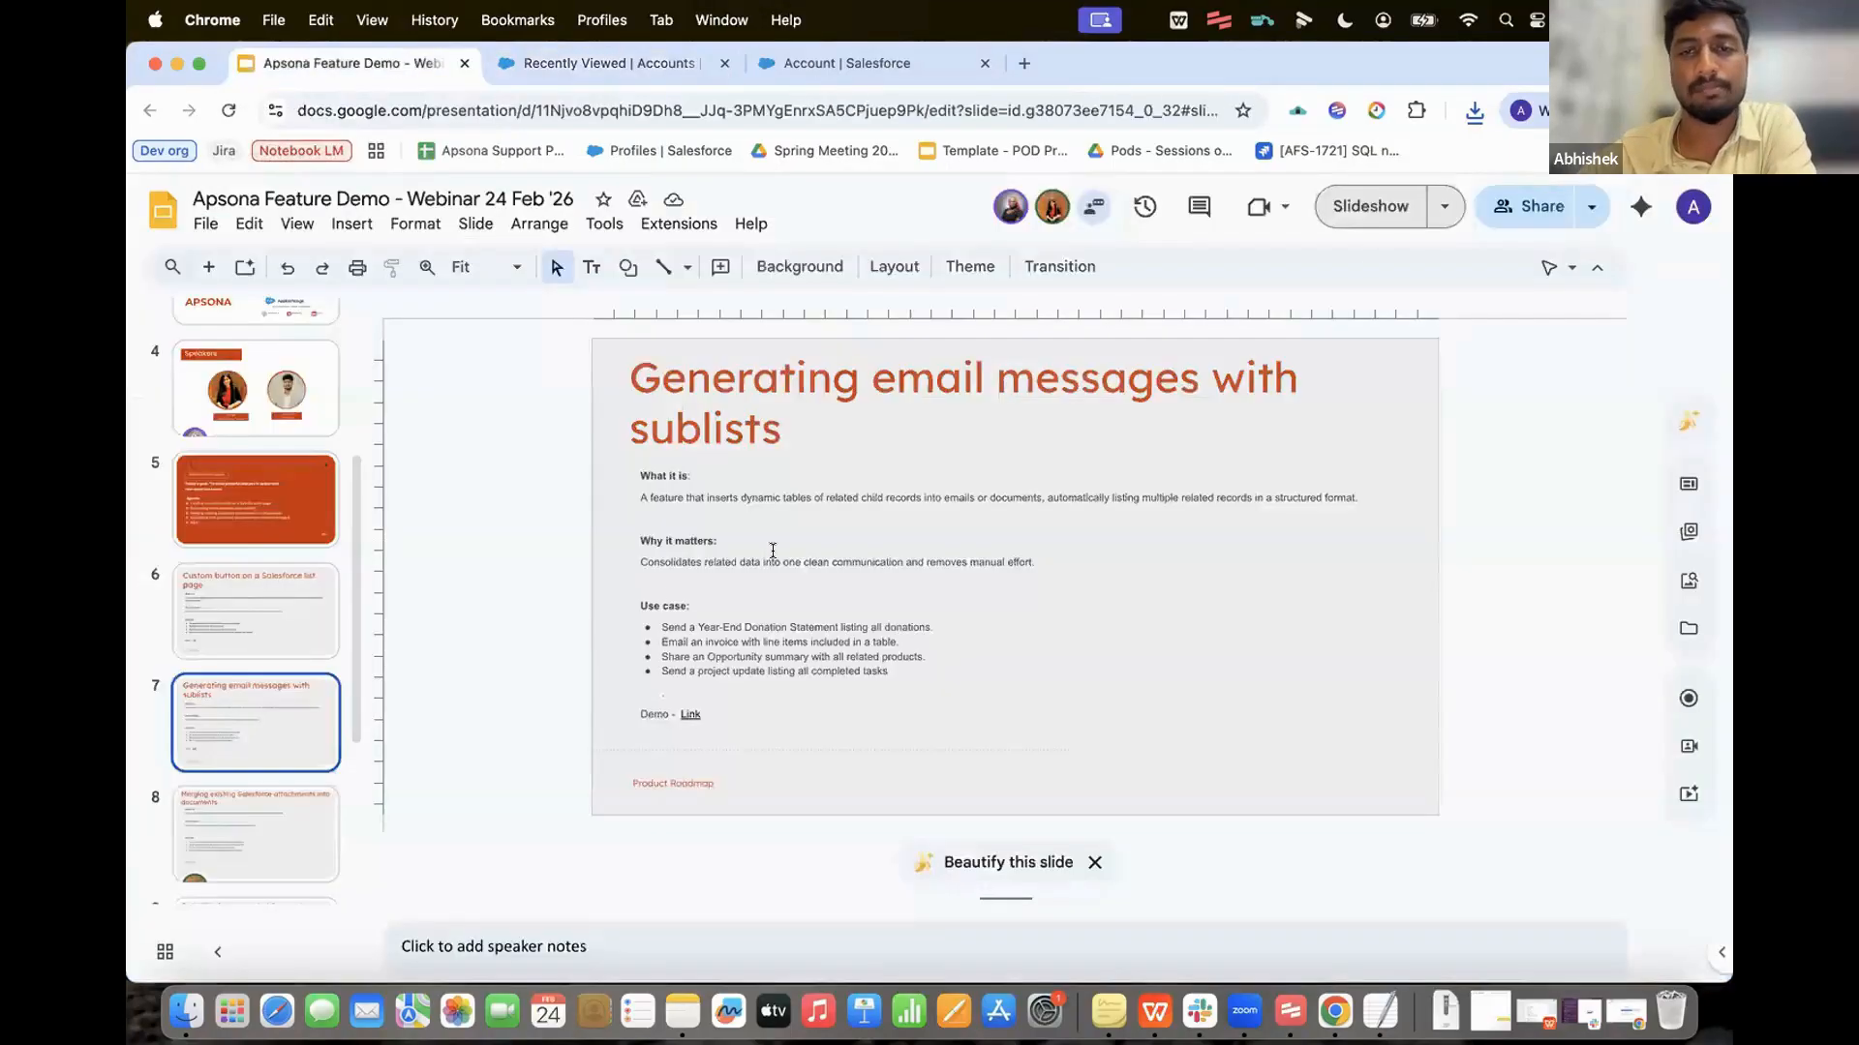
click(1345, 207)
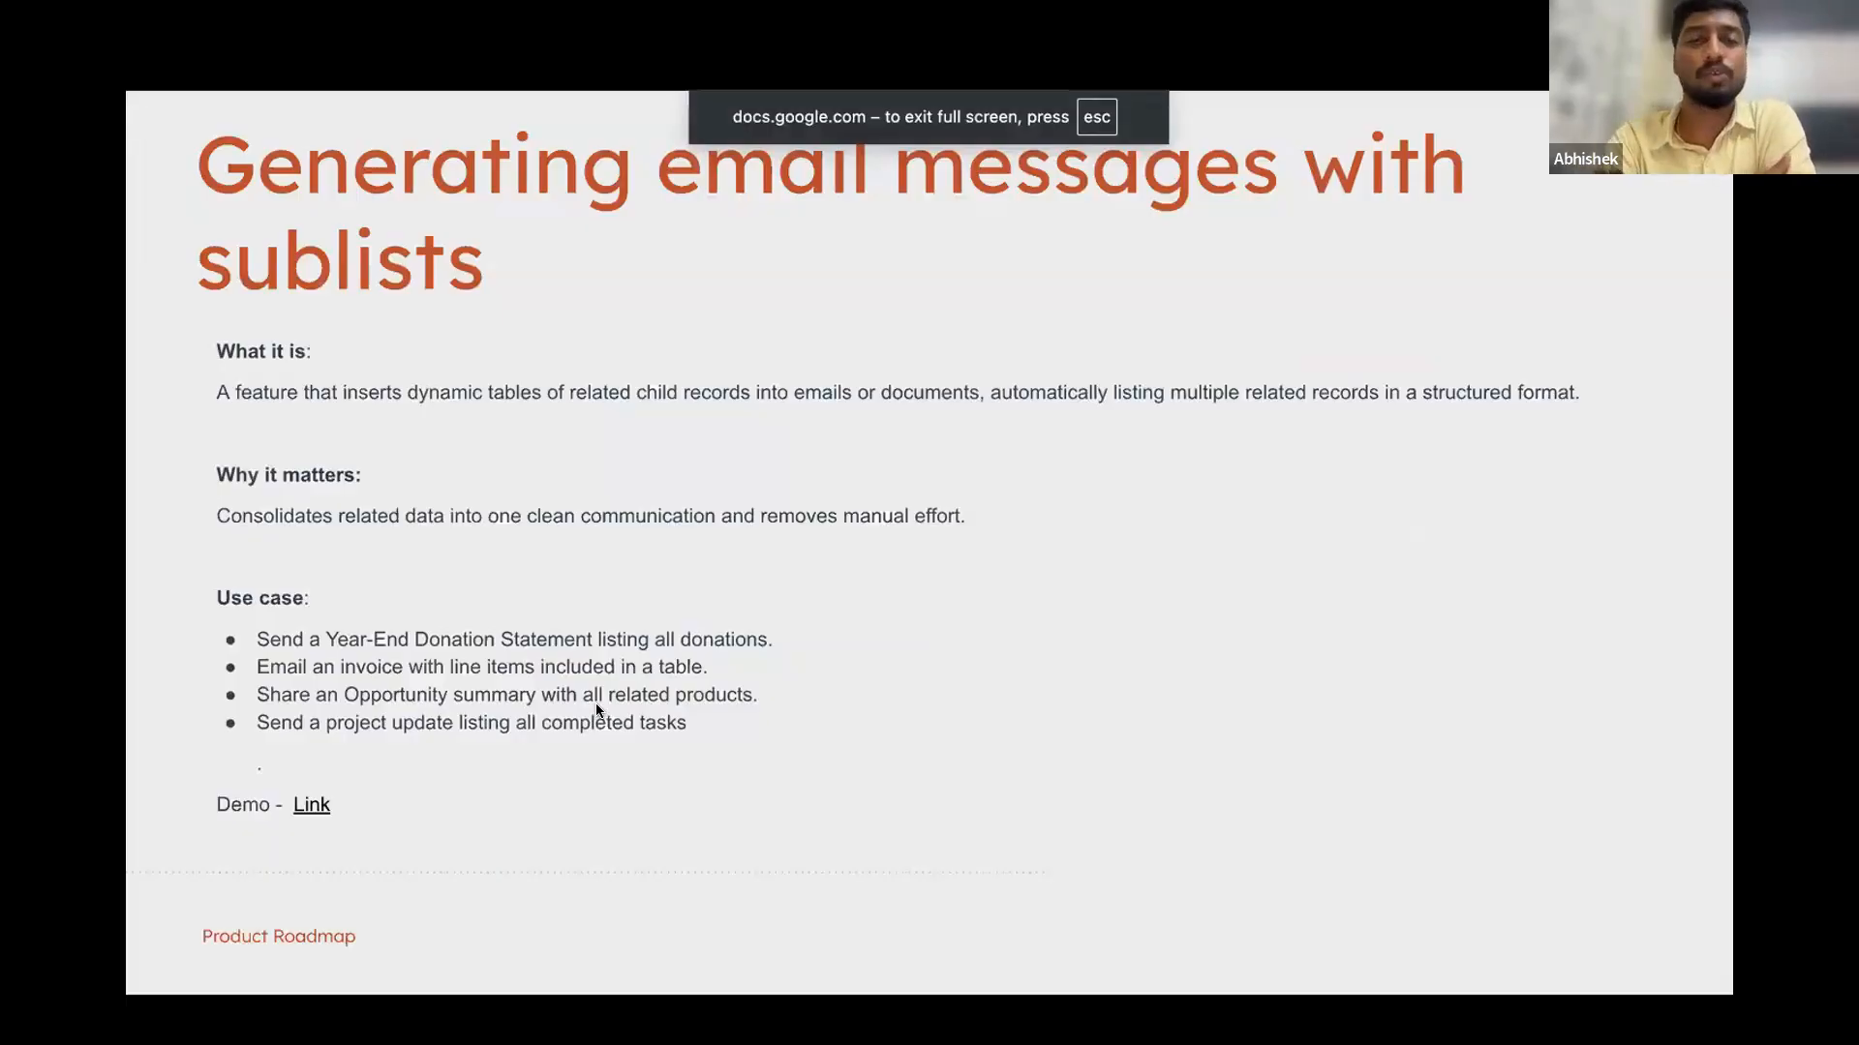
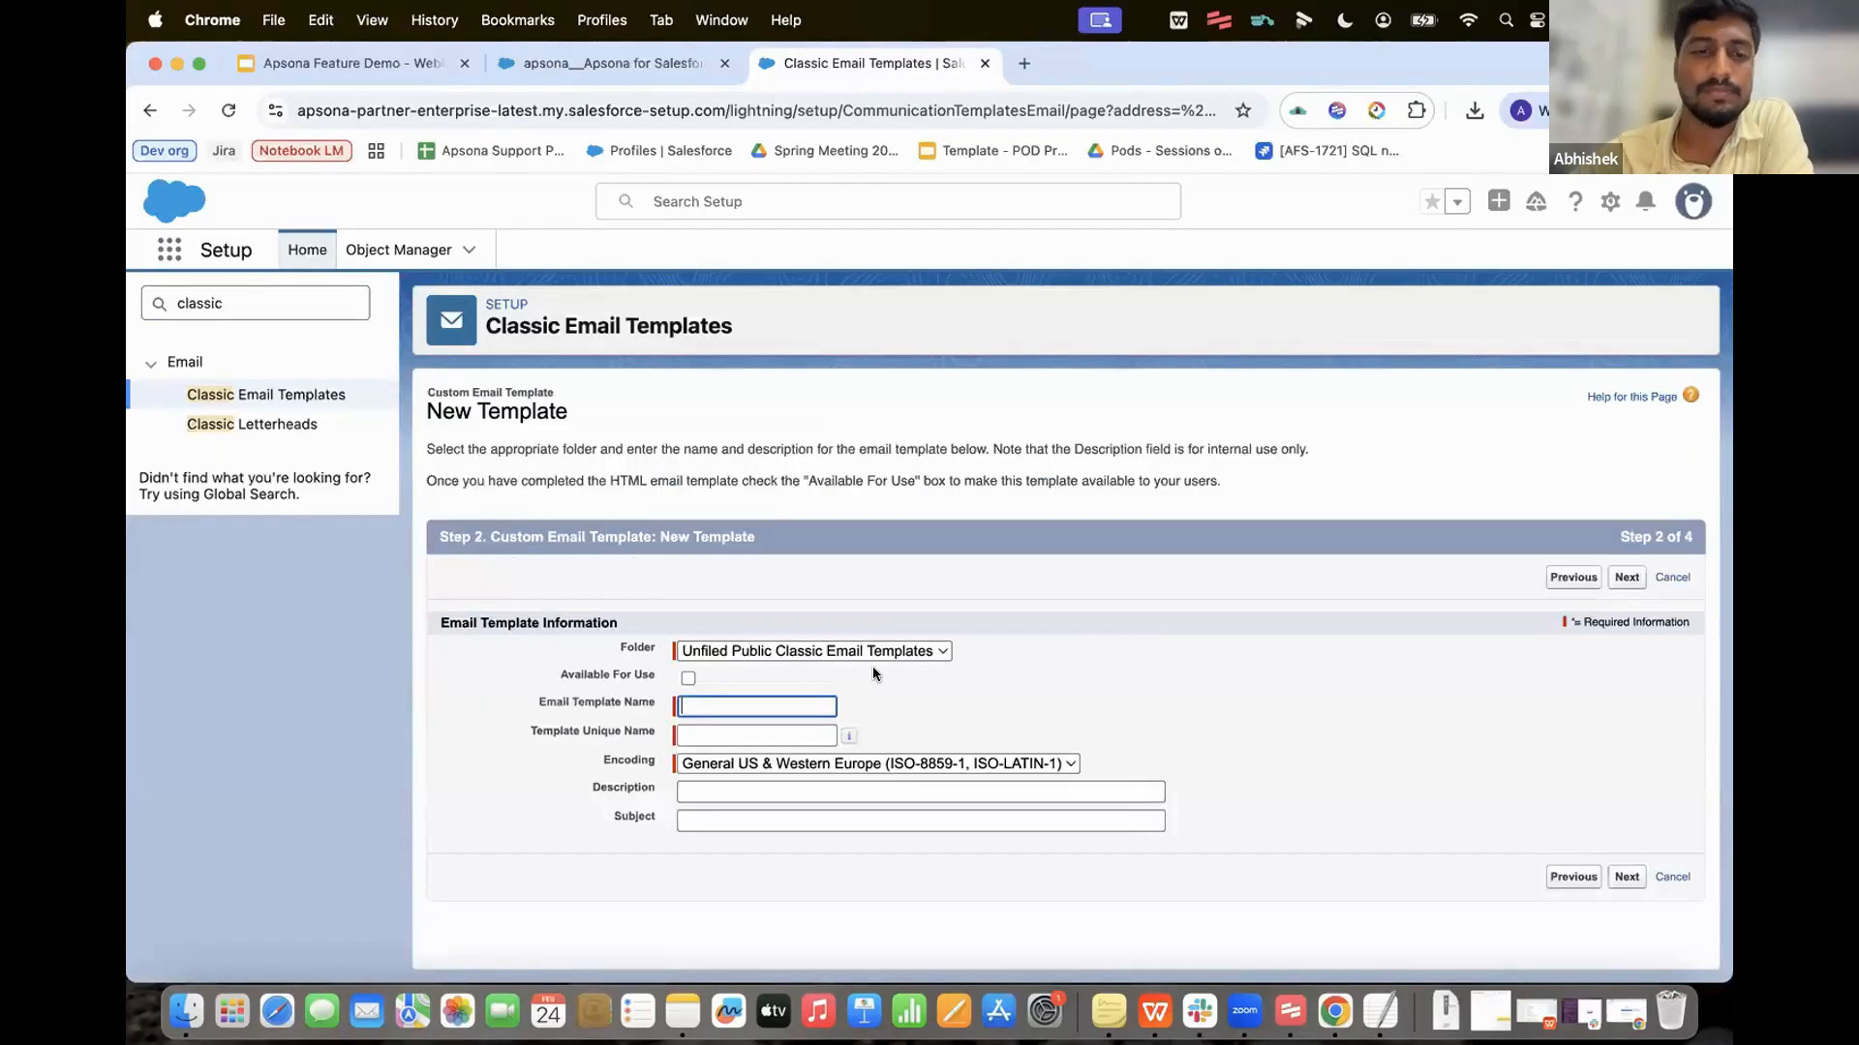
Step: Name the template 'feb feature demo template' with subject 'Thank you for choosing Apsona' in the unfiled public folder
text(feb festures)
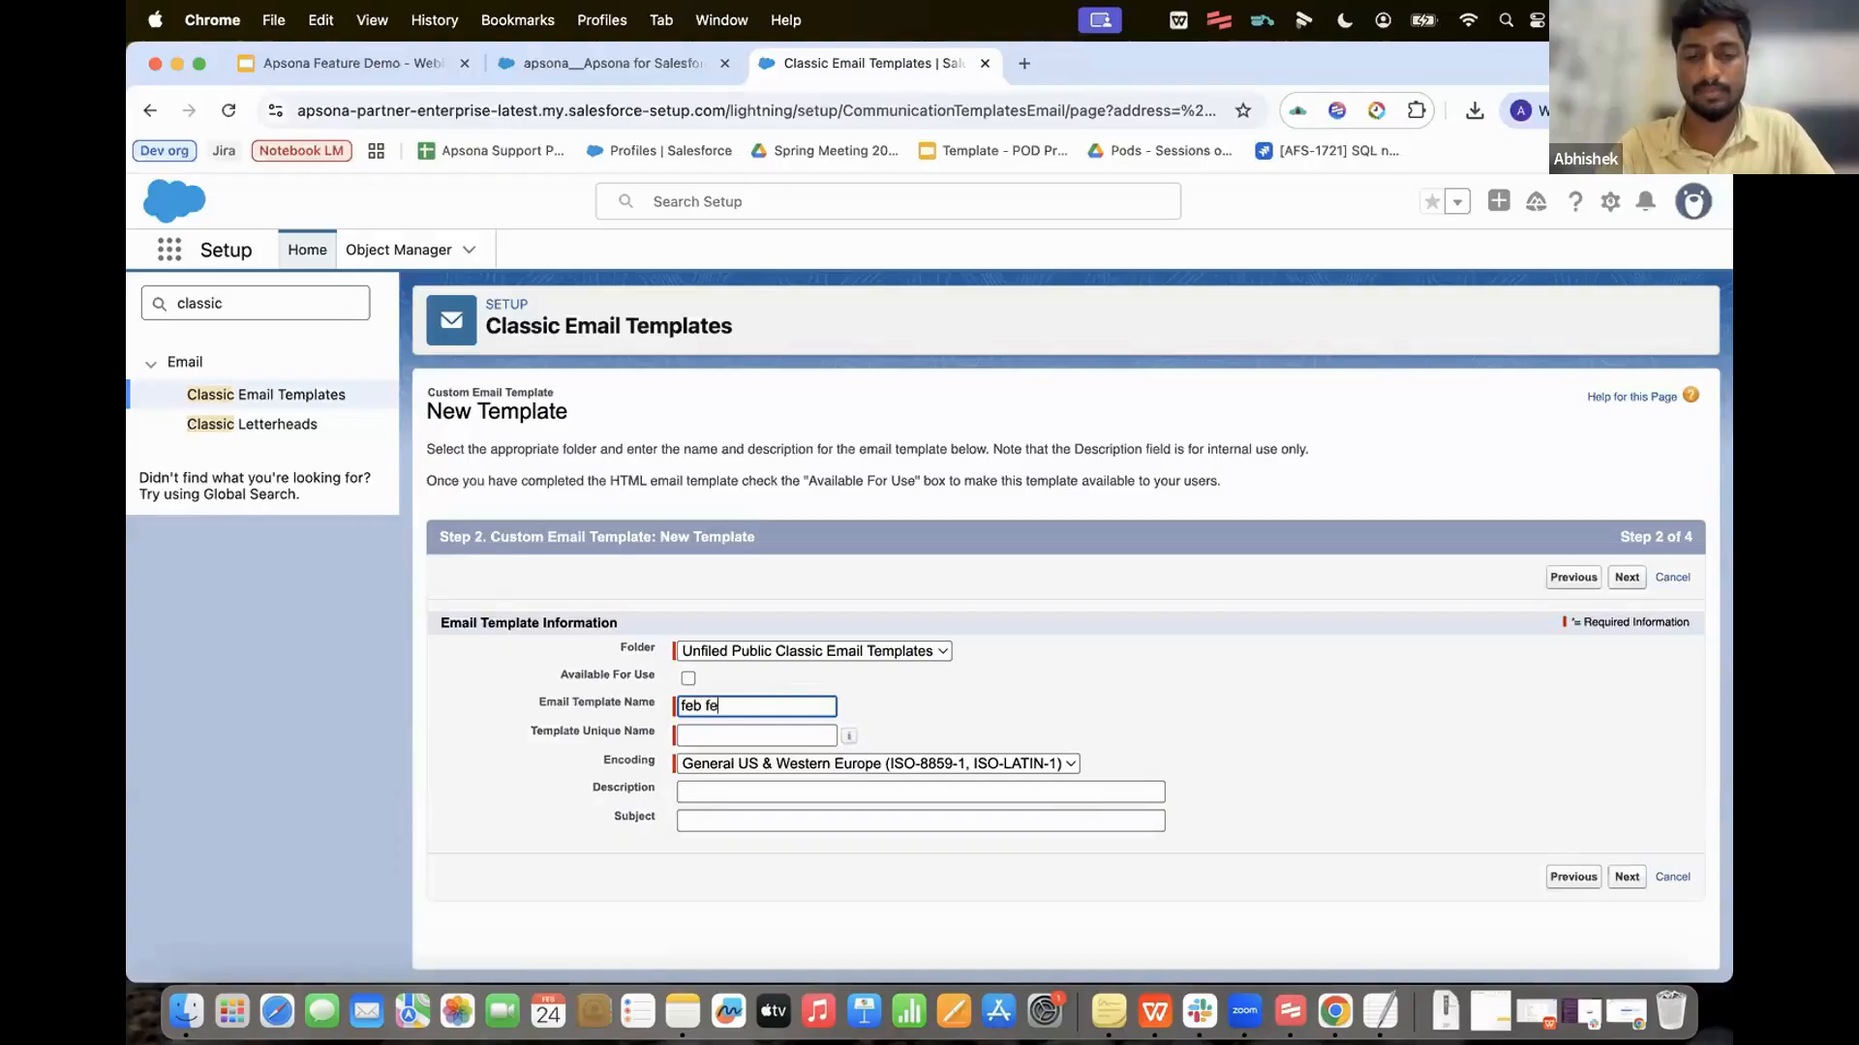
key(BackSpace)
key(BackSpace)
key(BackSpace)
key(BackSpace)
key(BackSpace)
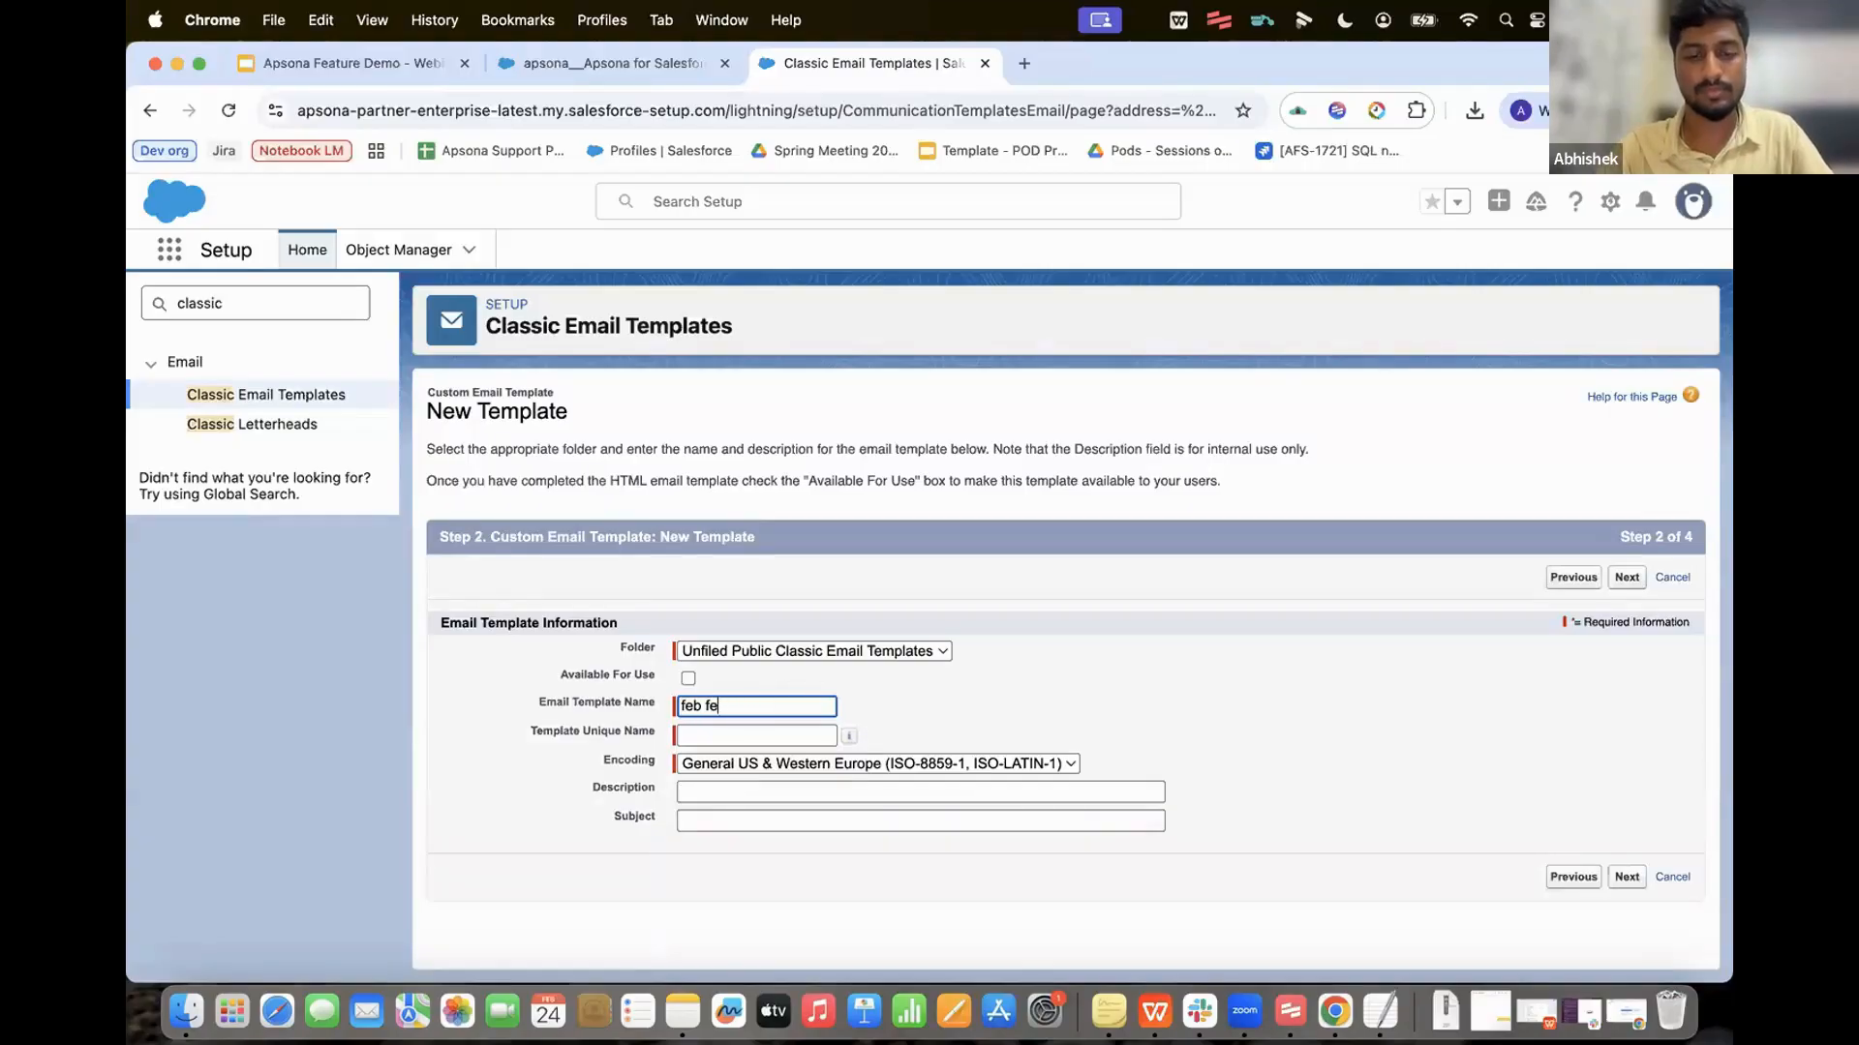
text(ture demo template)
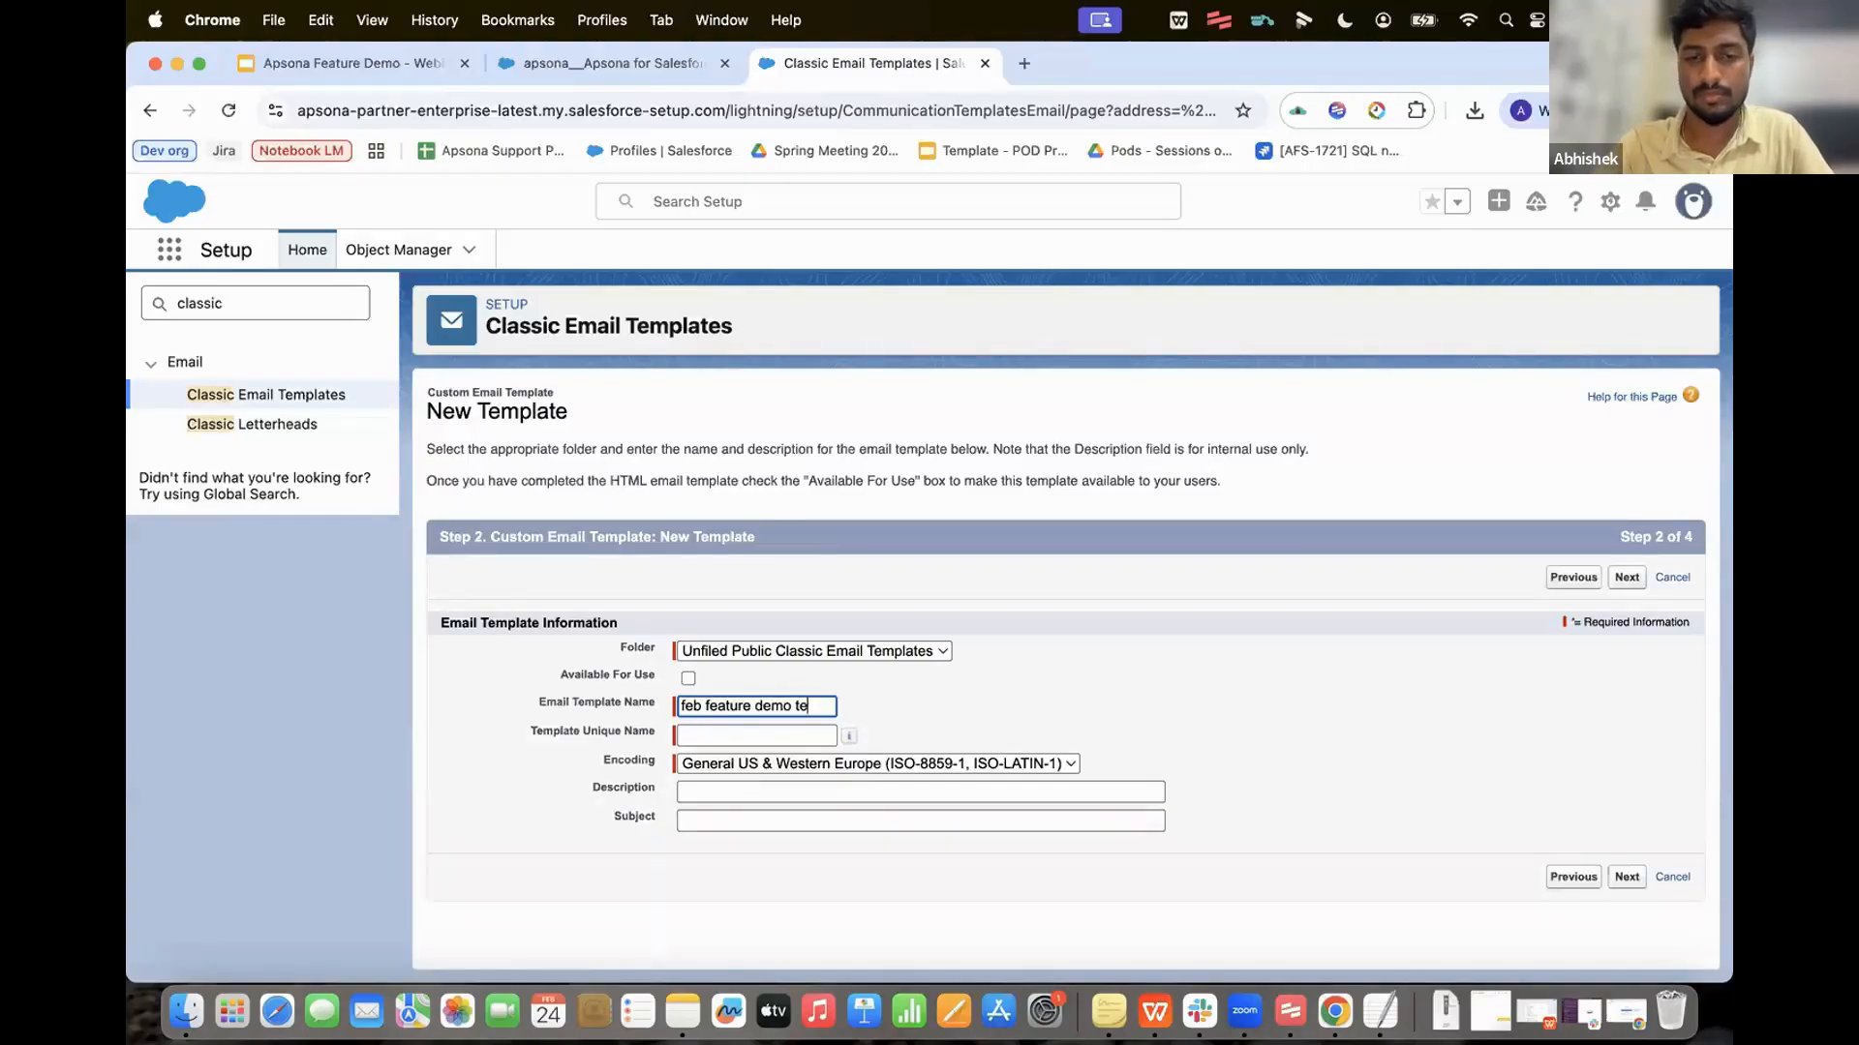
key(Tab)
key(Tab)
key(Tab)
key(Tab)
key(Tab)
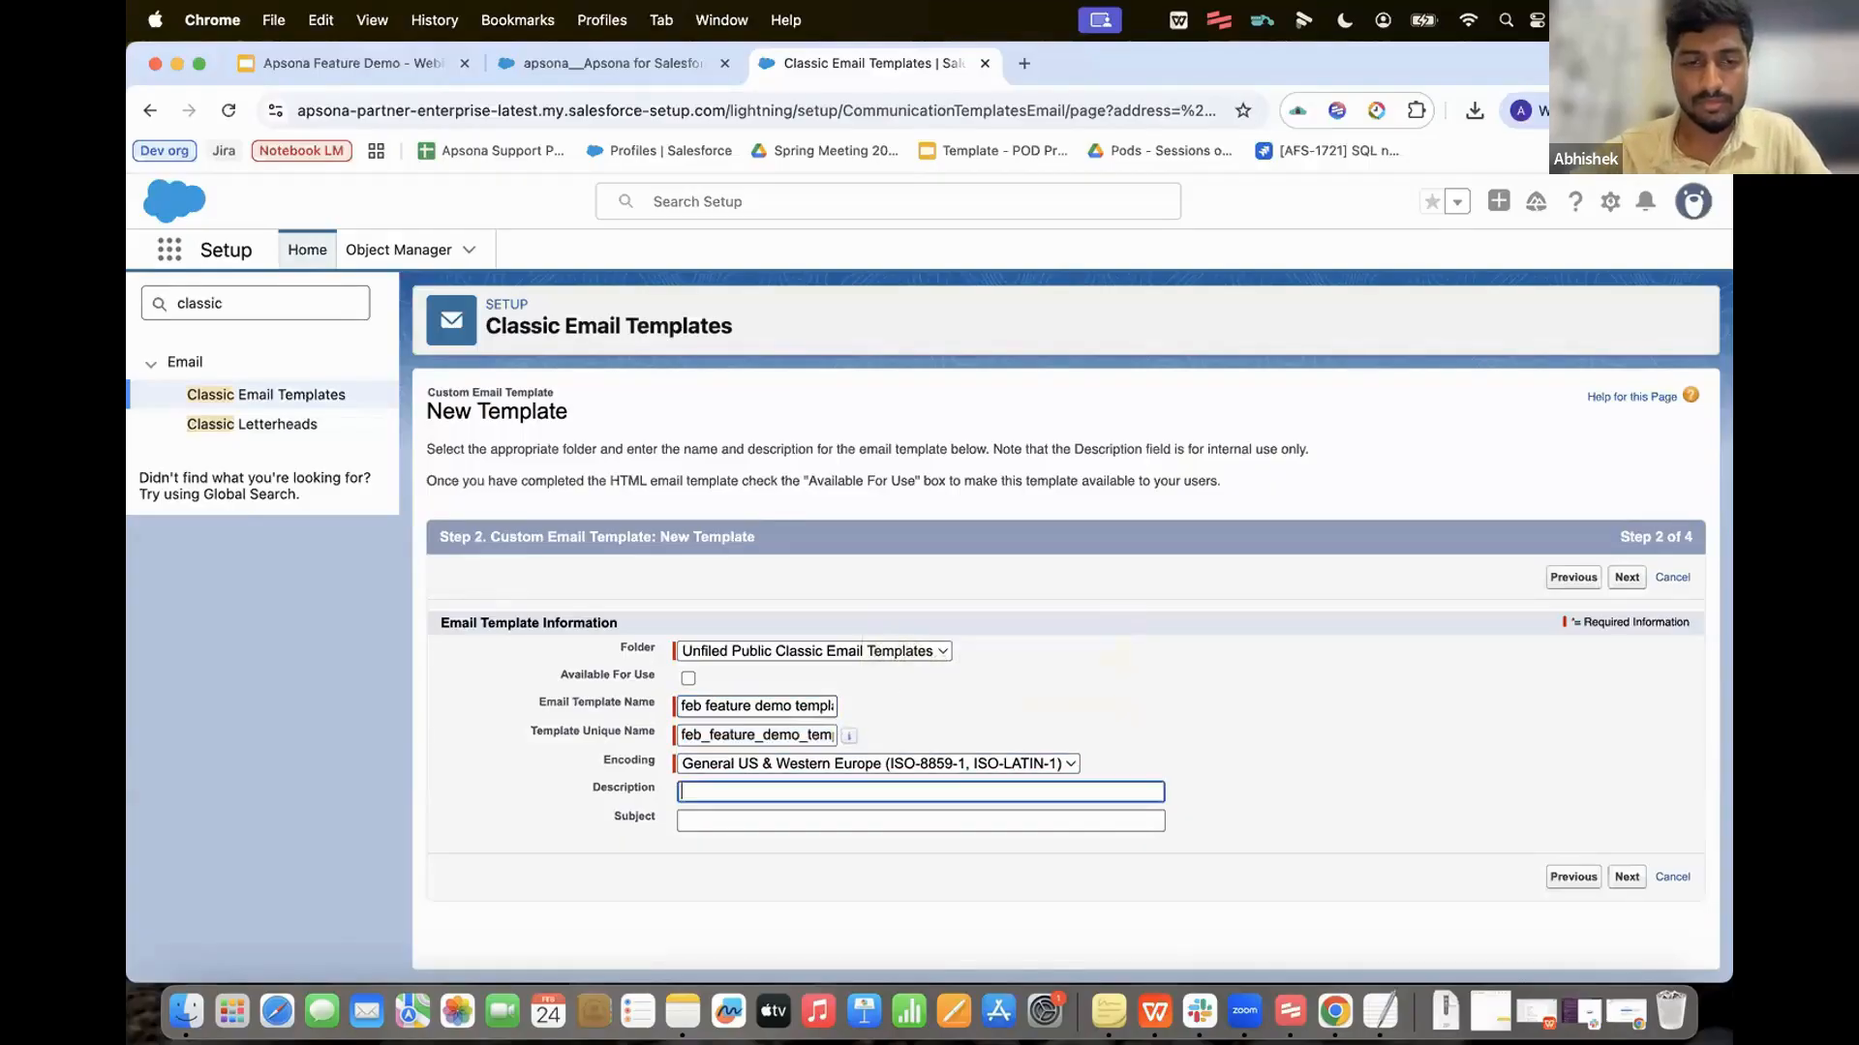
text(Thank )
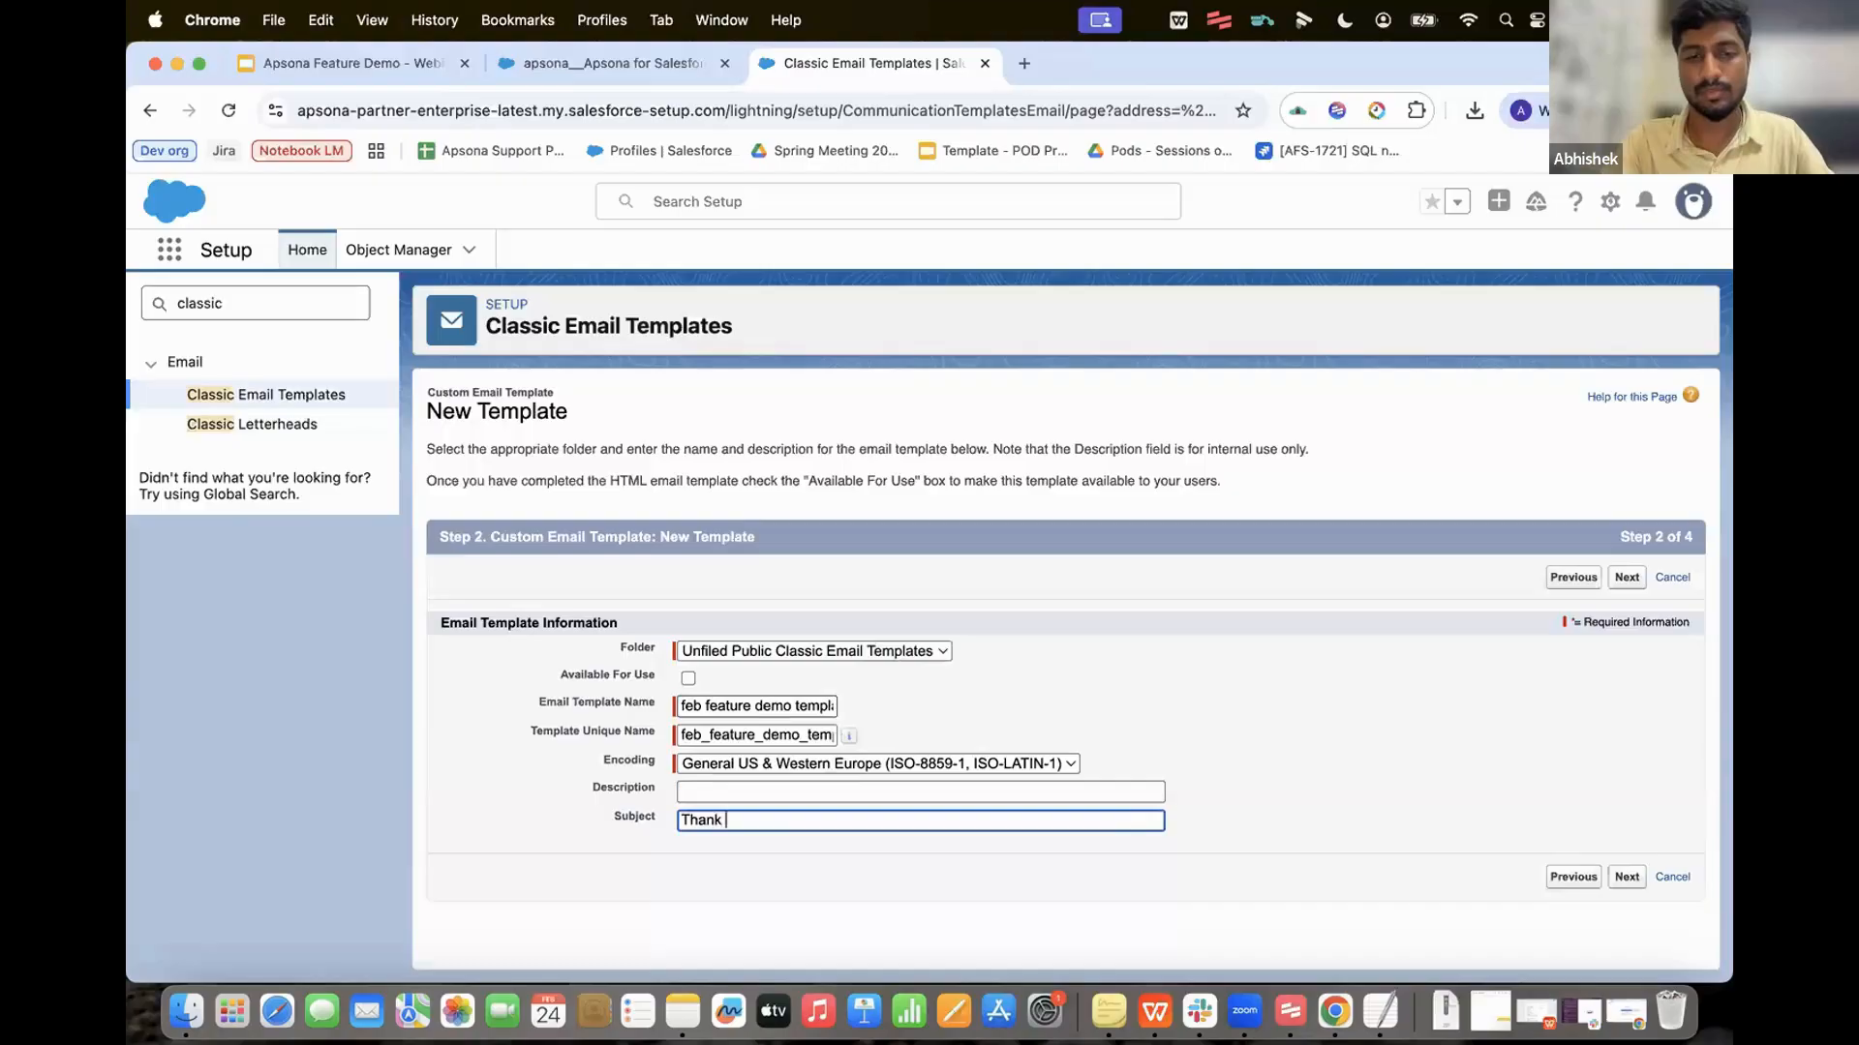
text(you for choosing Apsona)
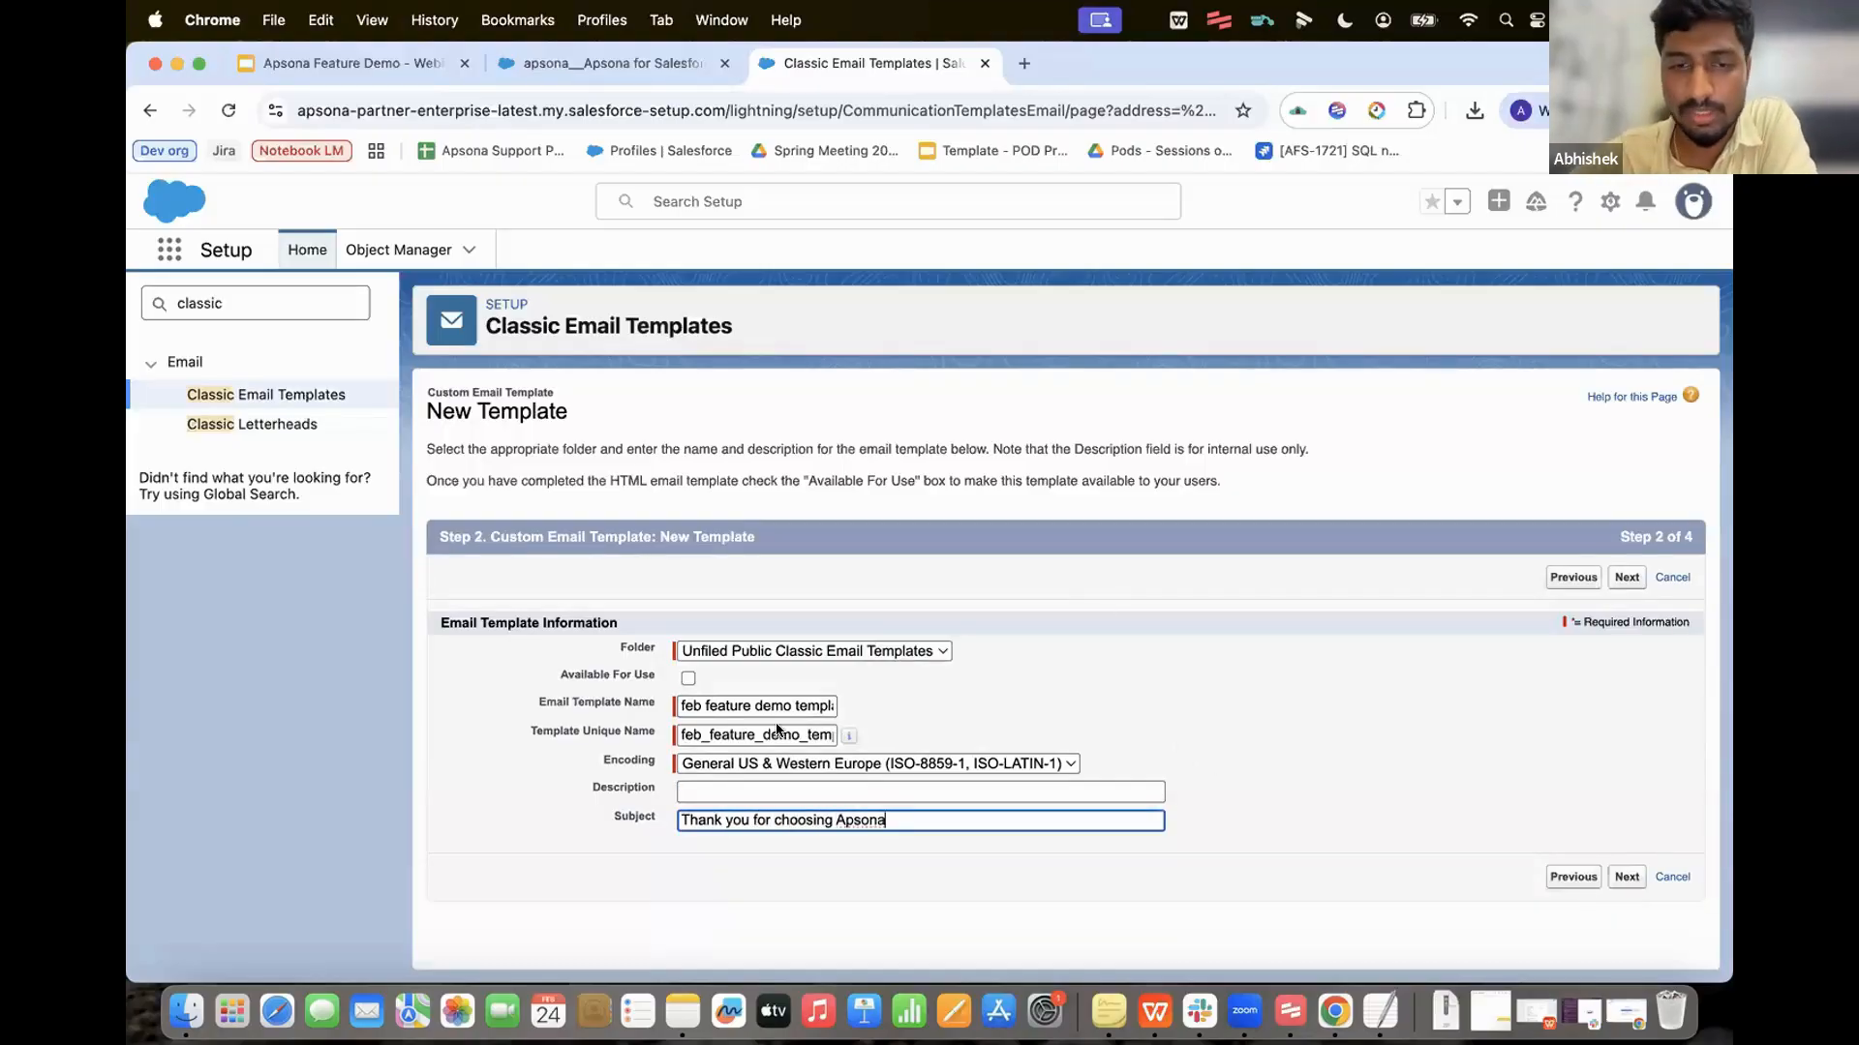
click(900, 651)
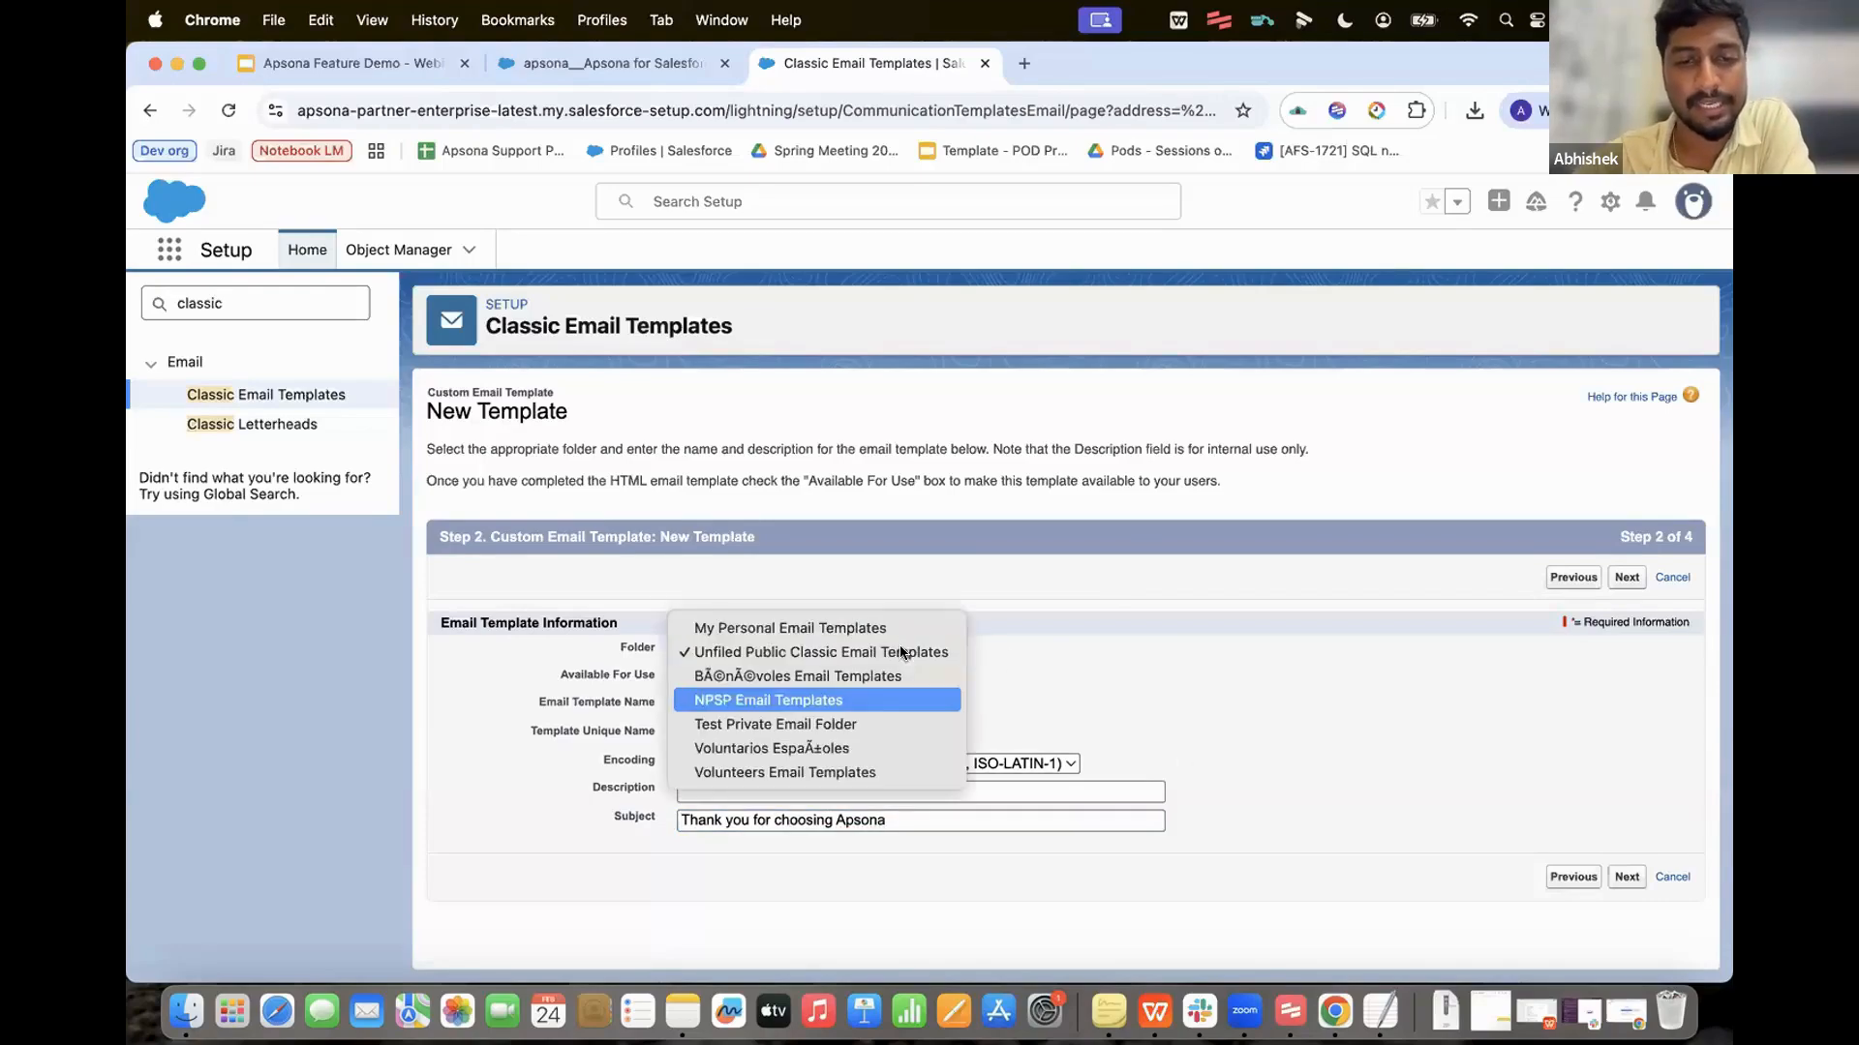
click(1113, 672)
click(1628, 878)
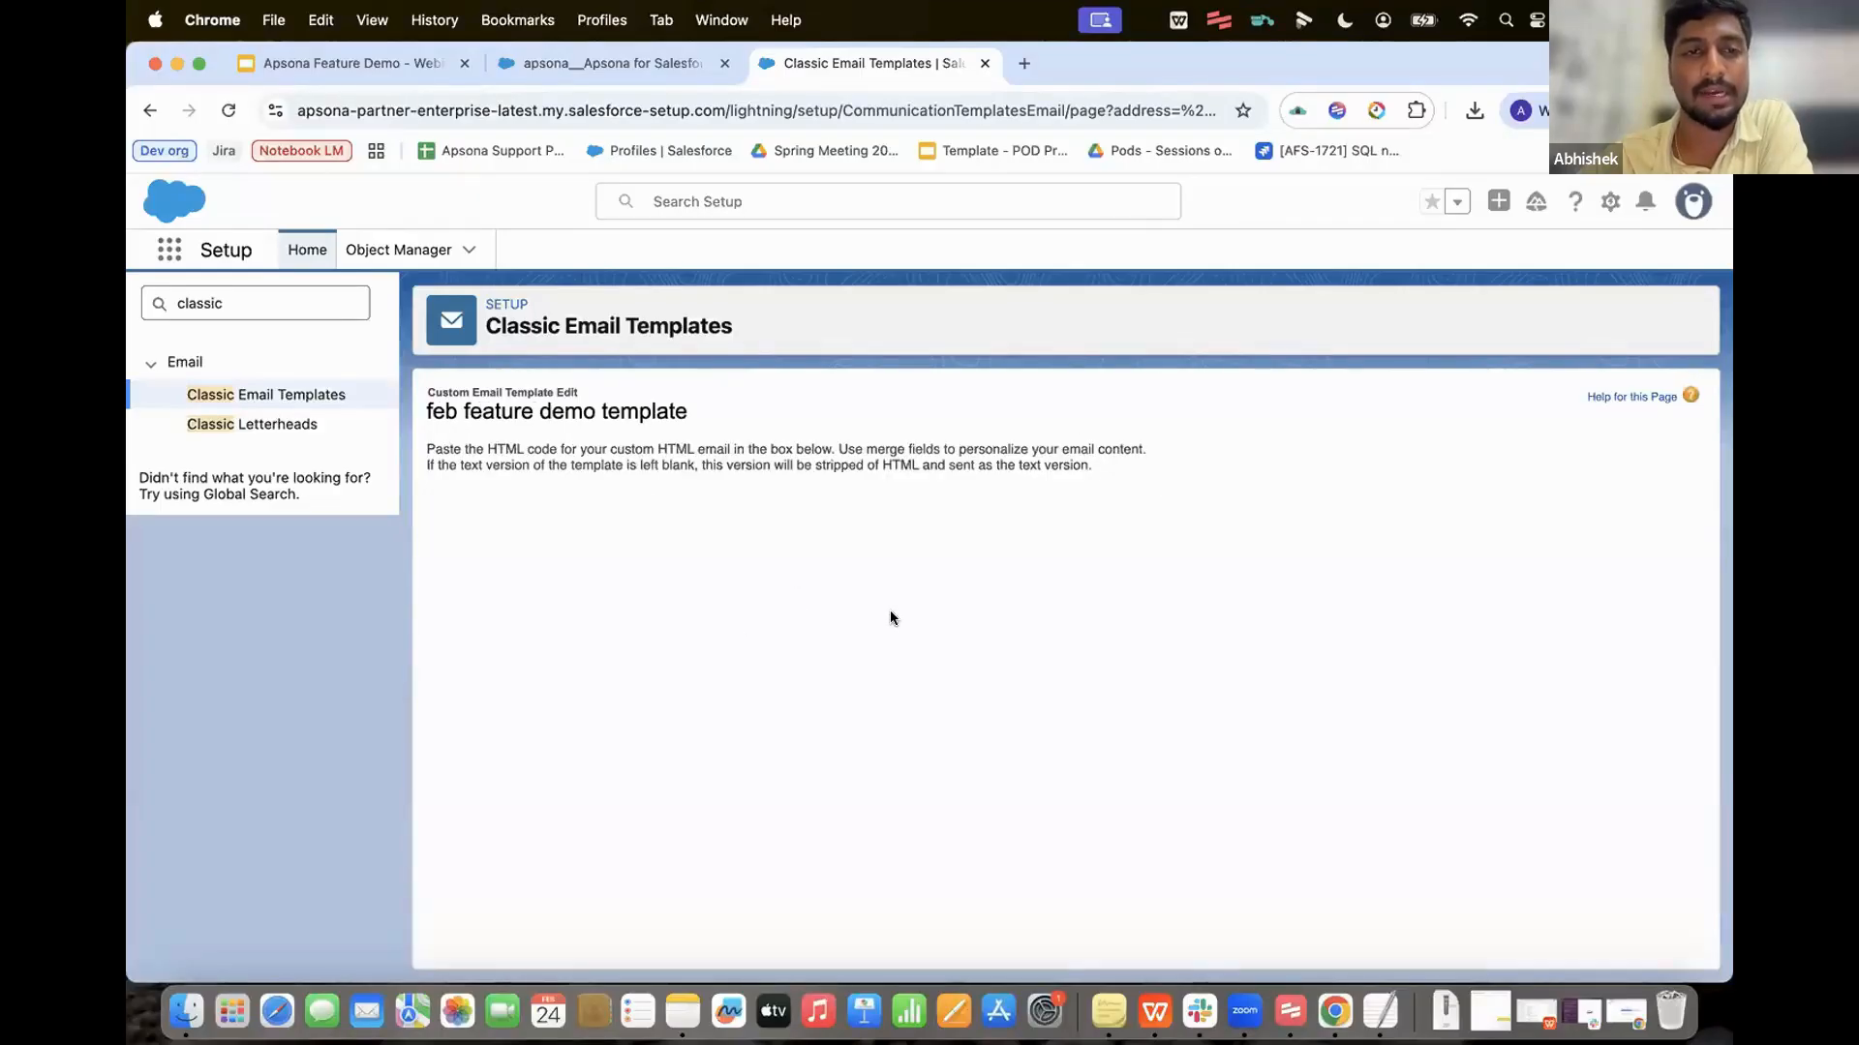
scroll(891, 612, down, 2)
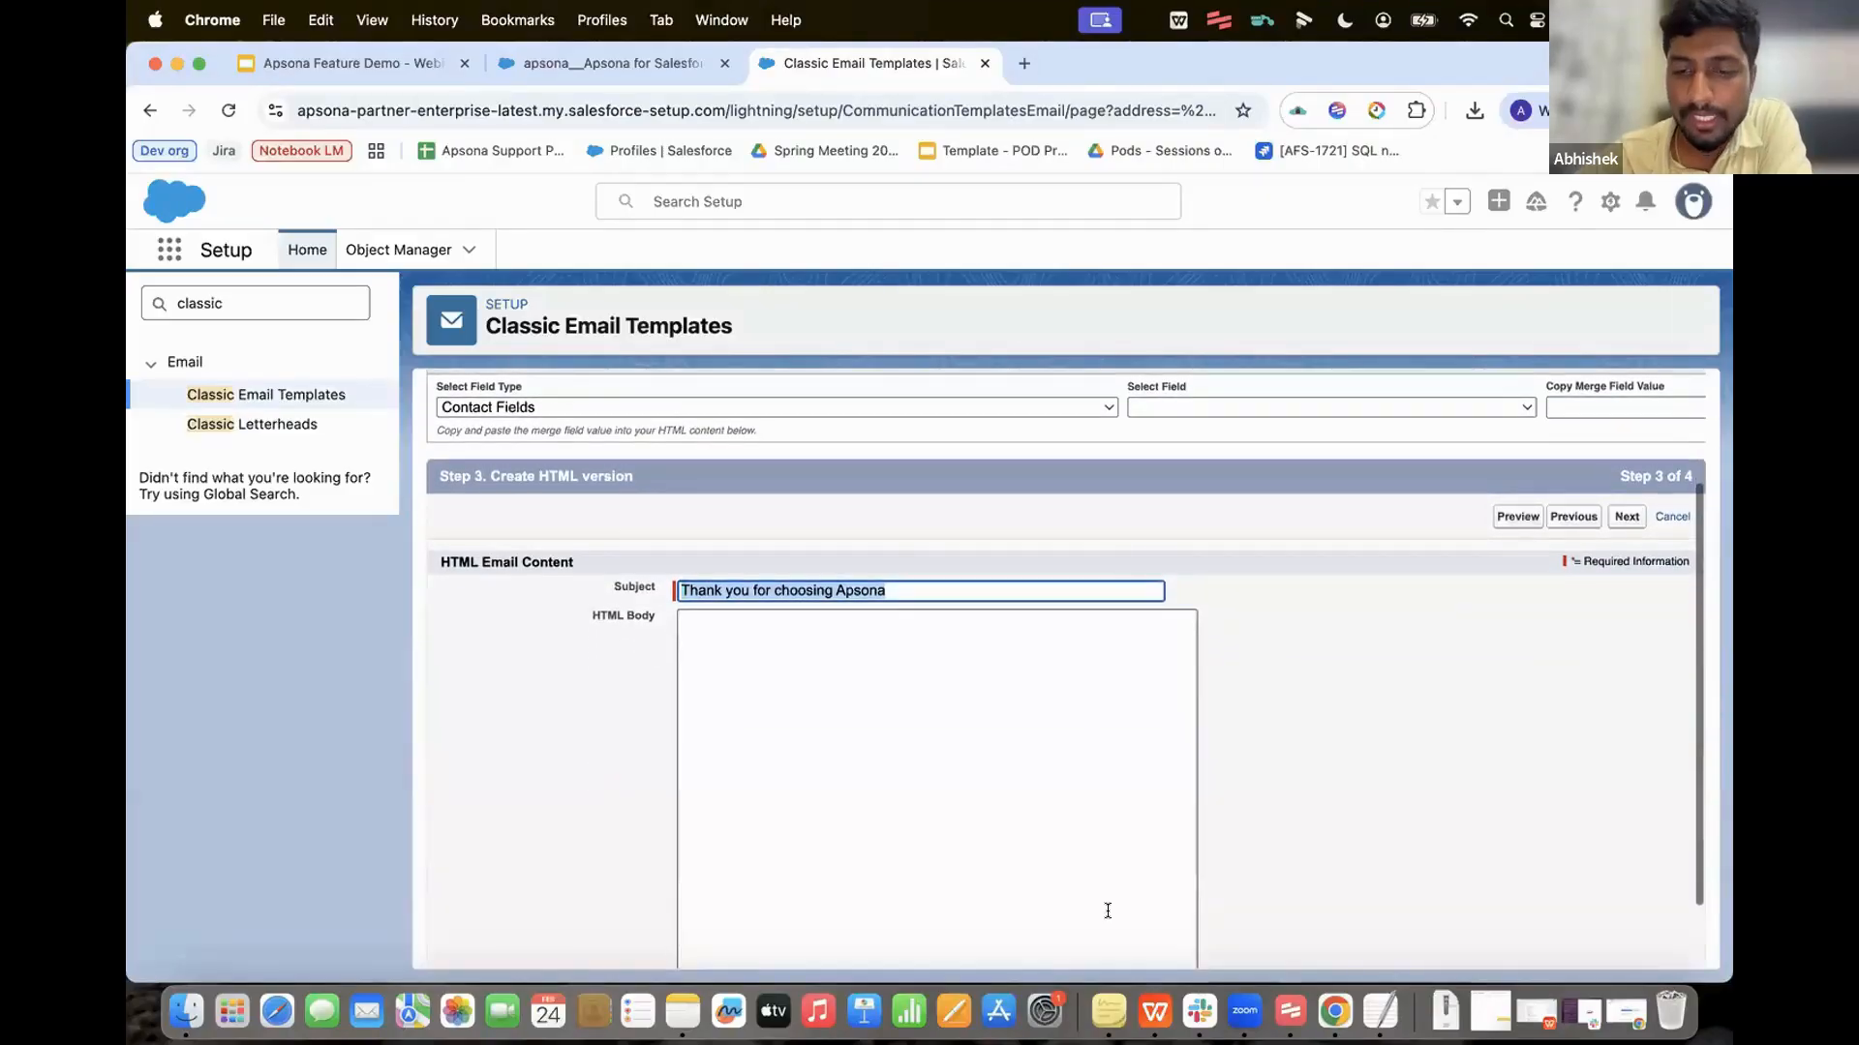
Step: Point out the Donations TableStart/TableEnd tags in the TextEdit HTML template, then copy it all
click(1380, 1012)
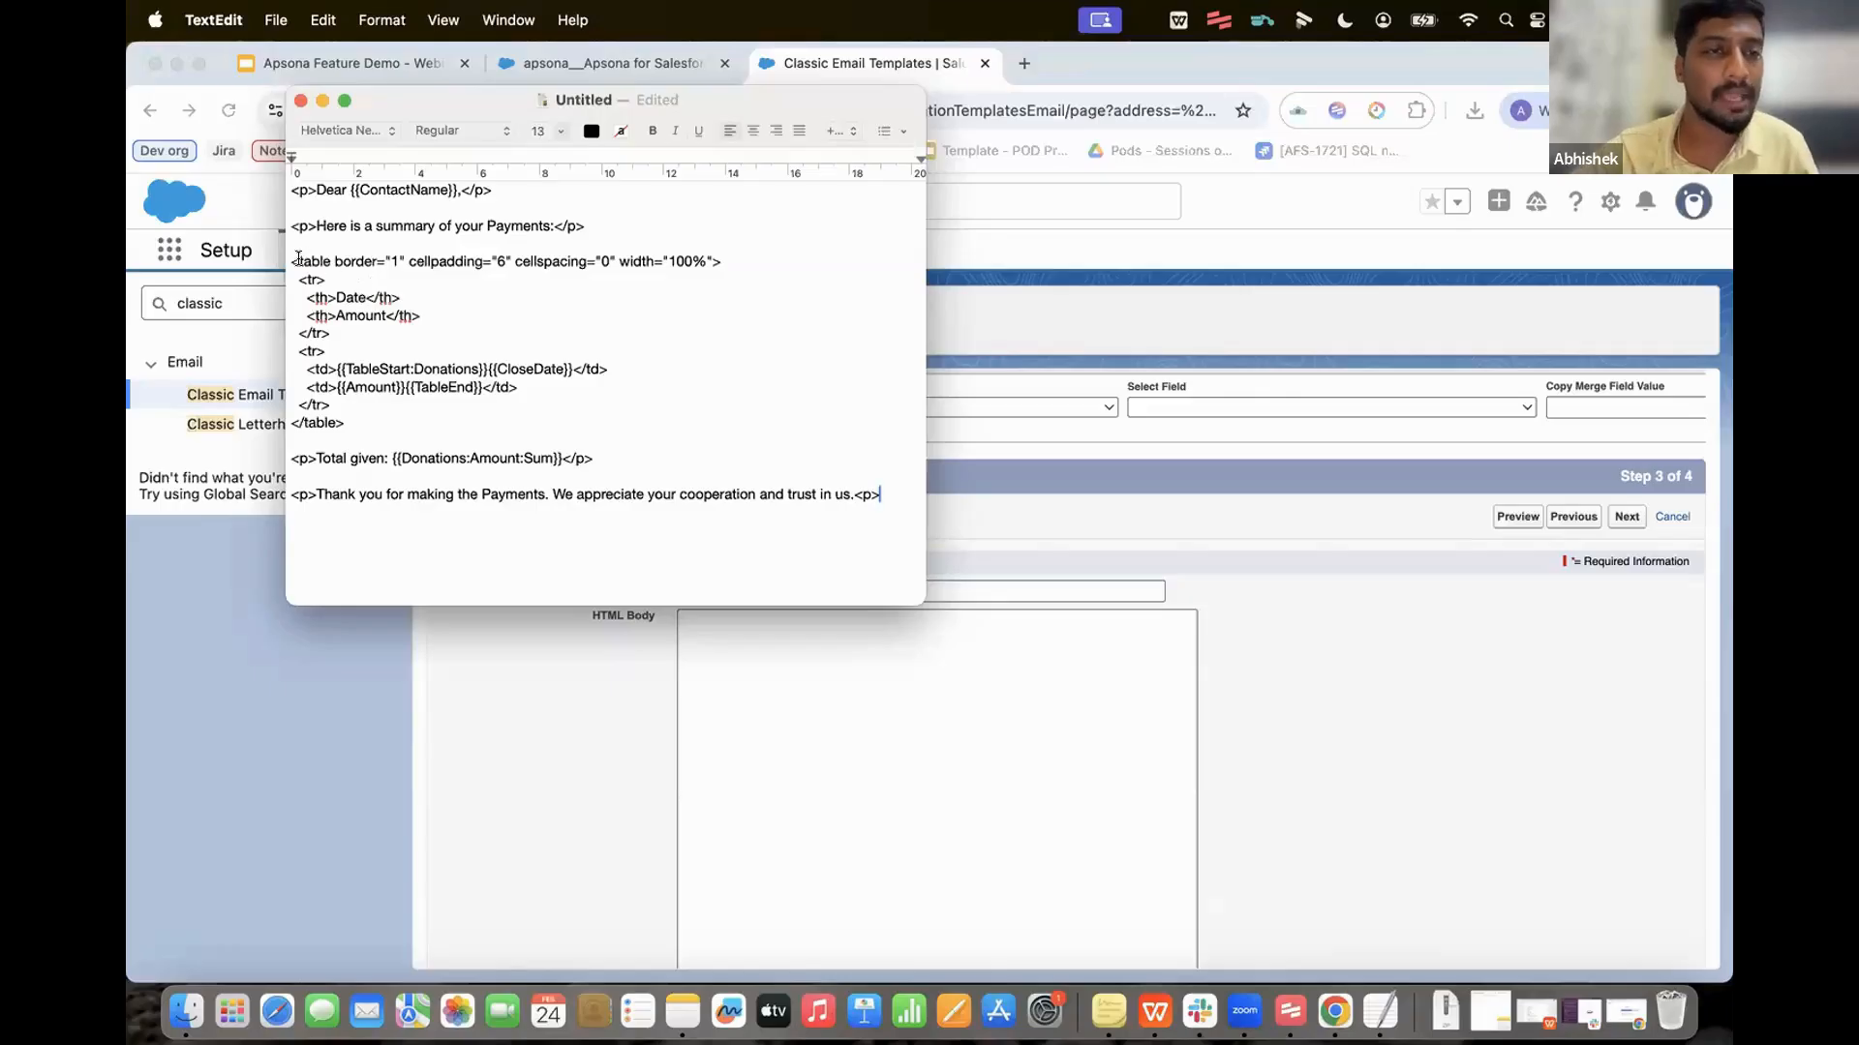
drag(293, 260, 484, 364)
click(397, 370)
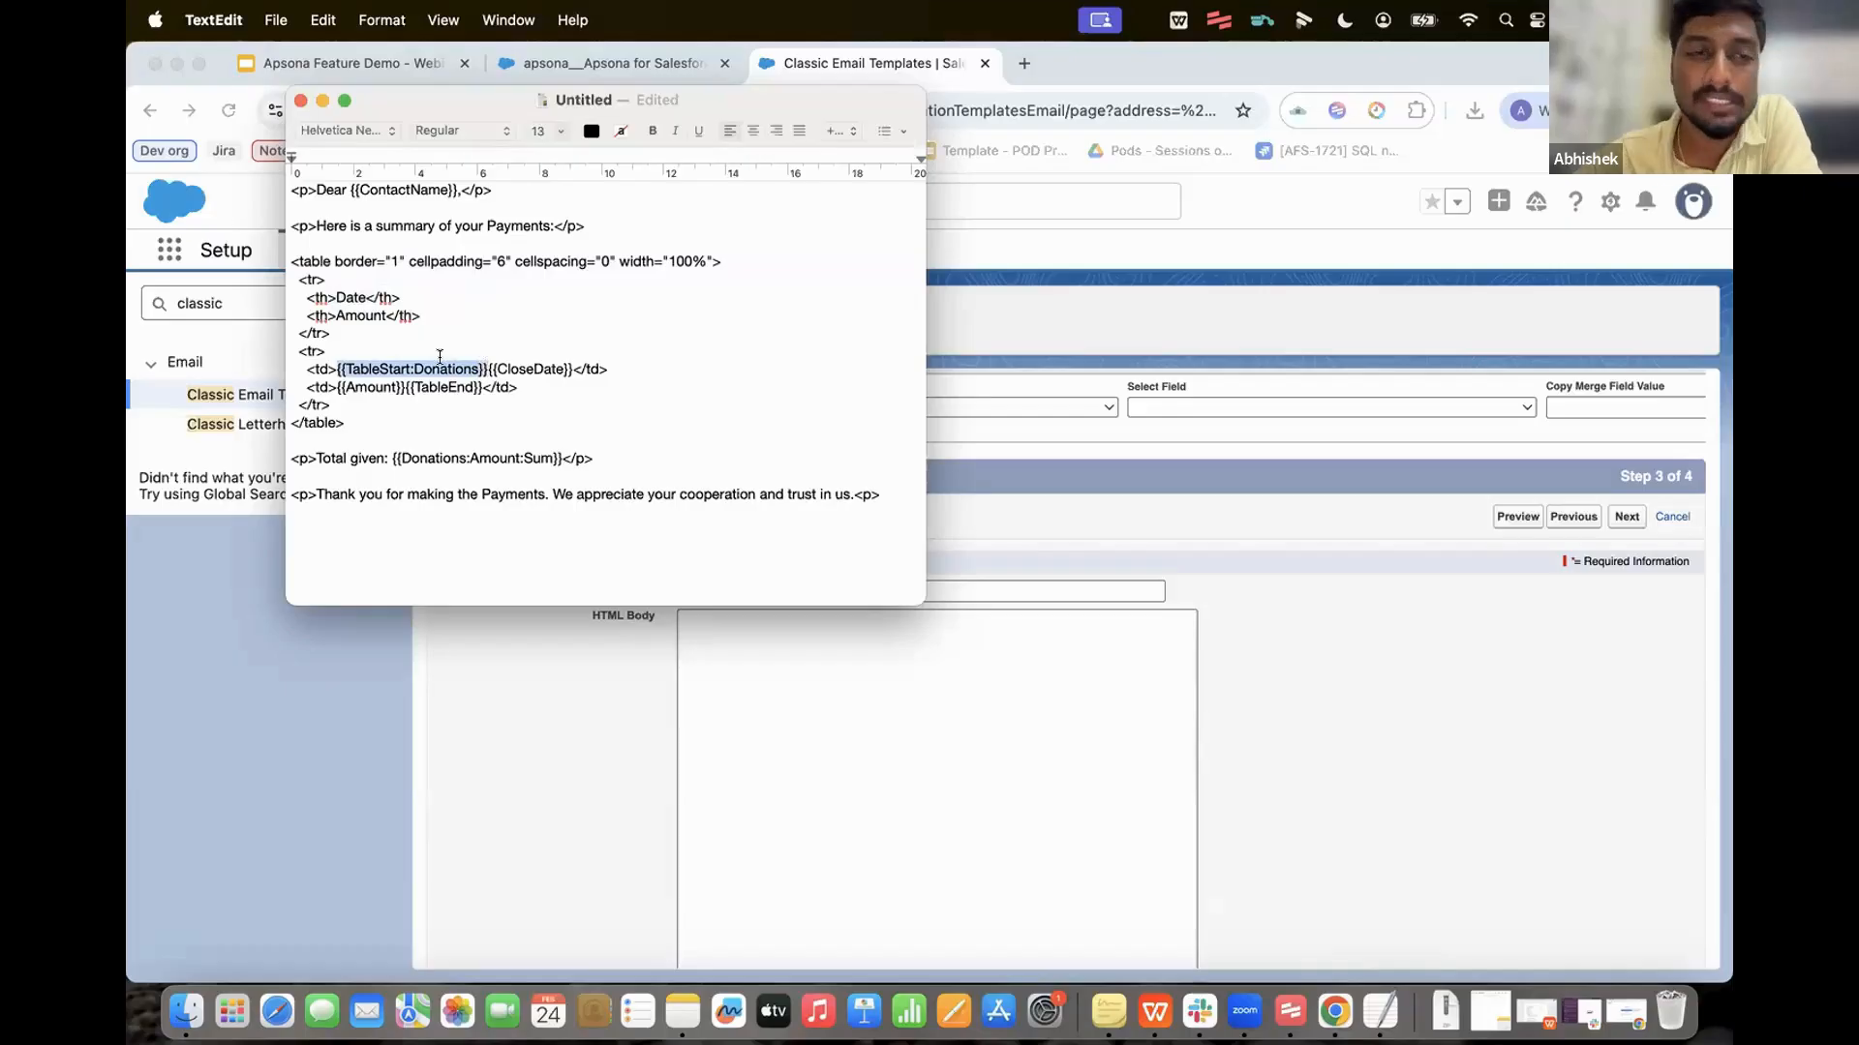
double_click(440, 366)
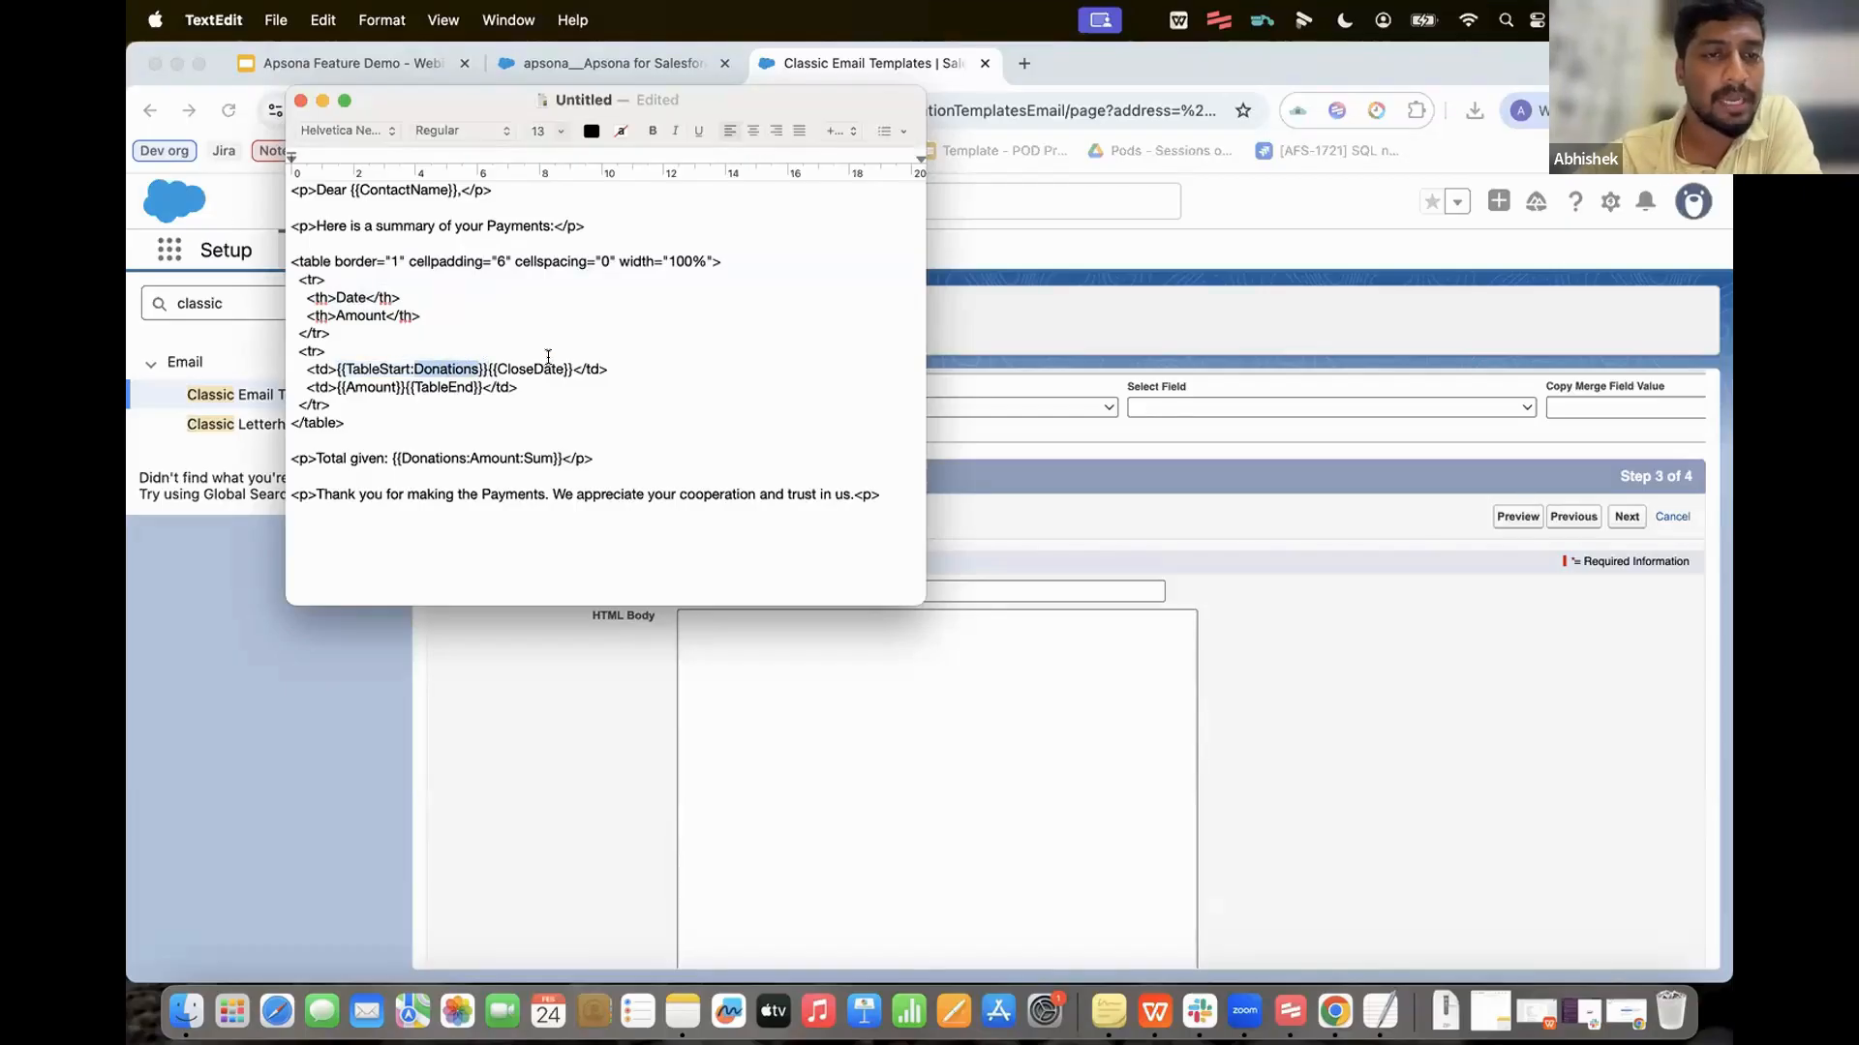
click(540, 364)
click(379, 394)
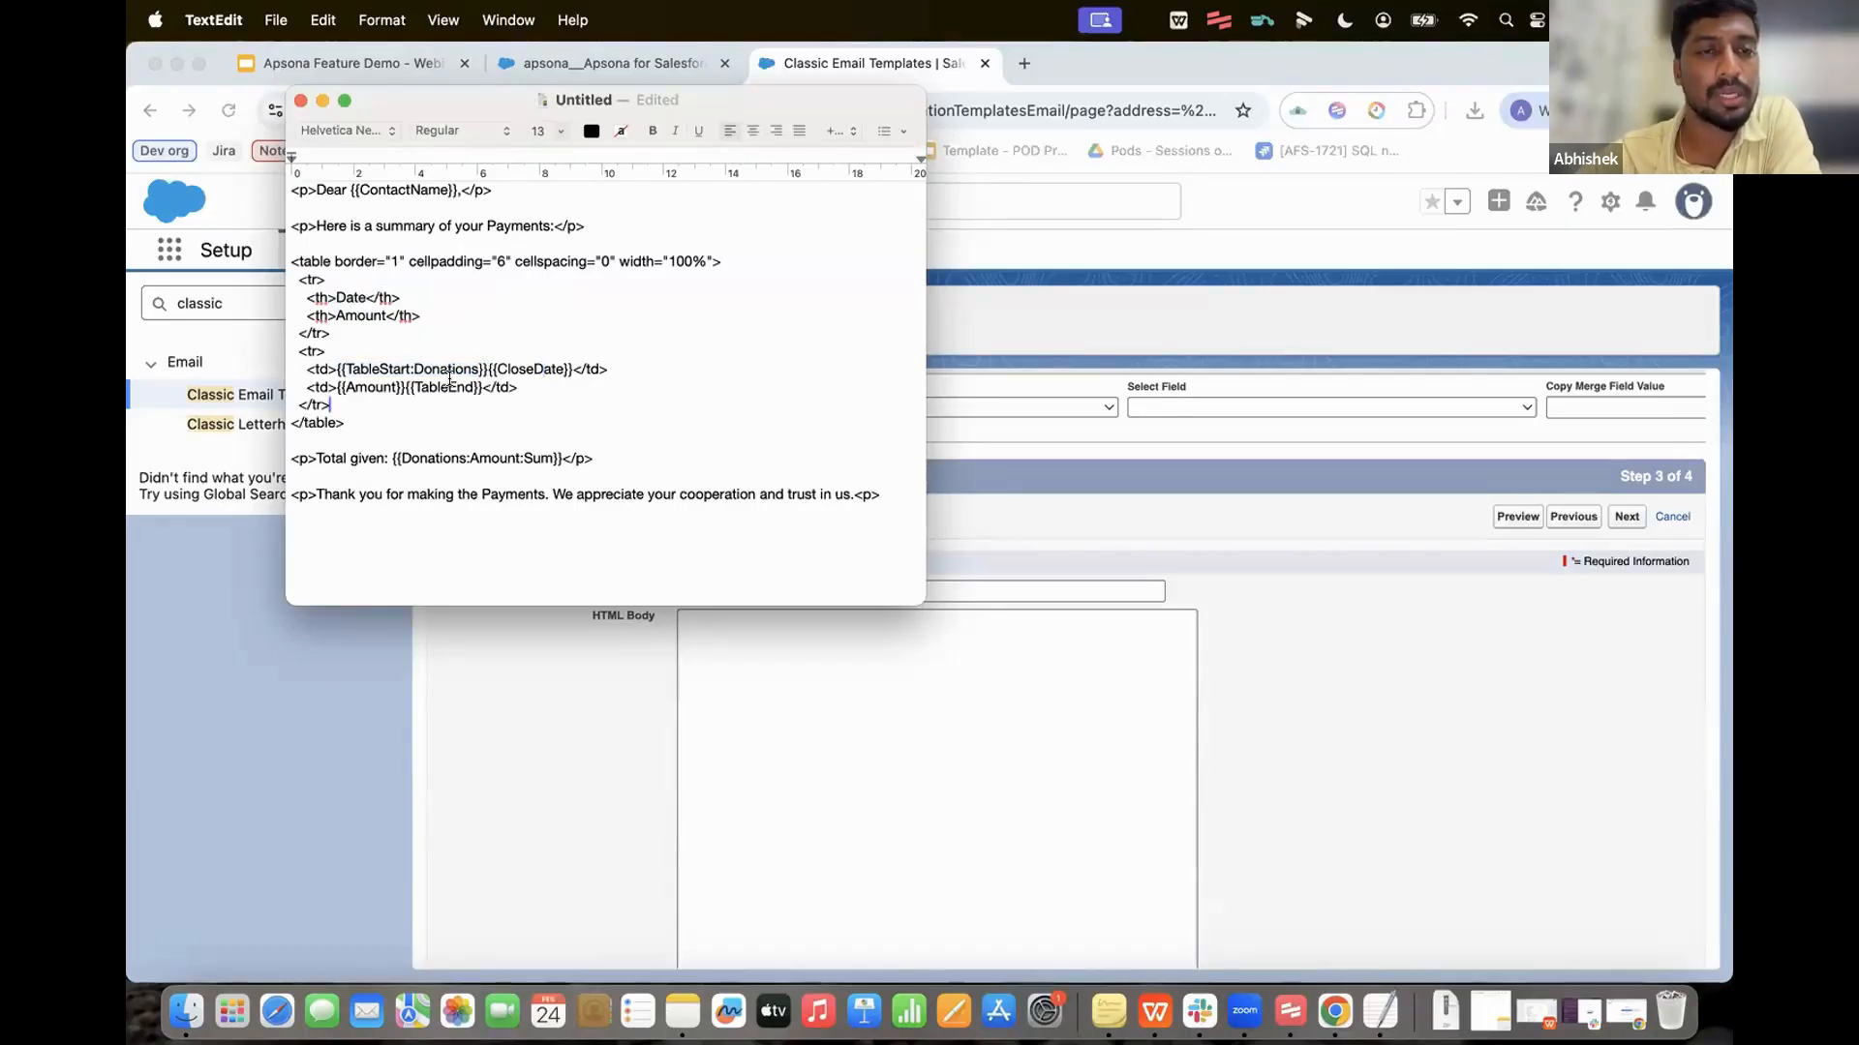
double_click(445, 386)
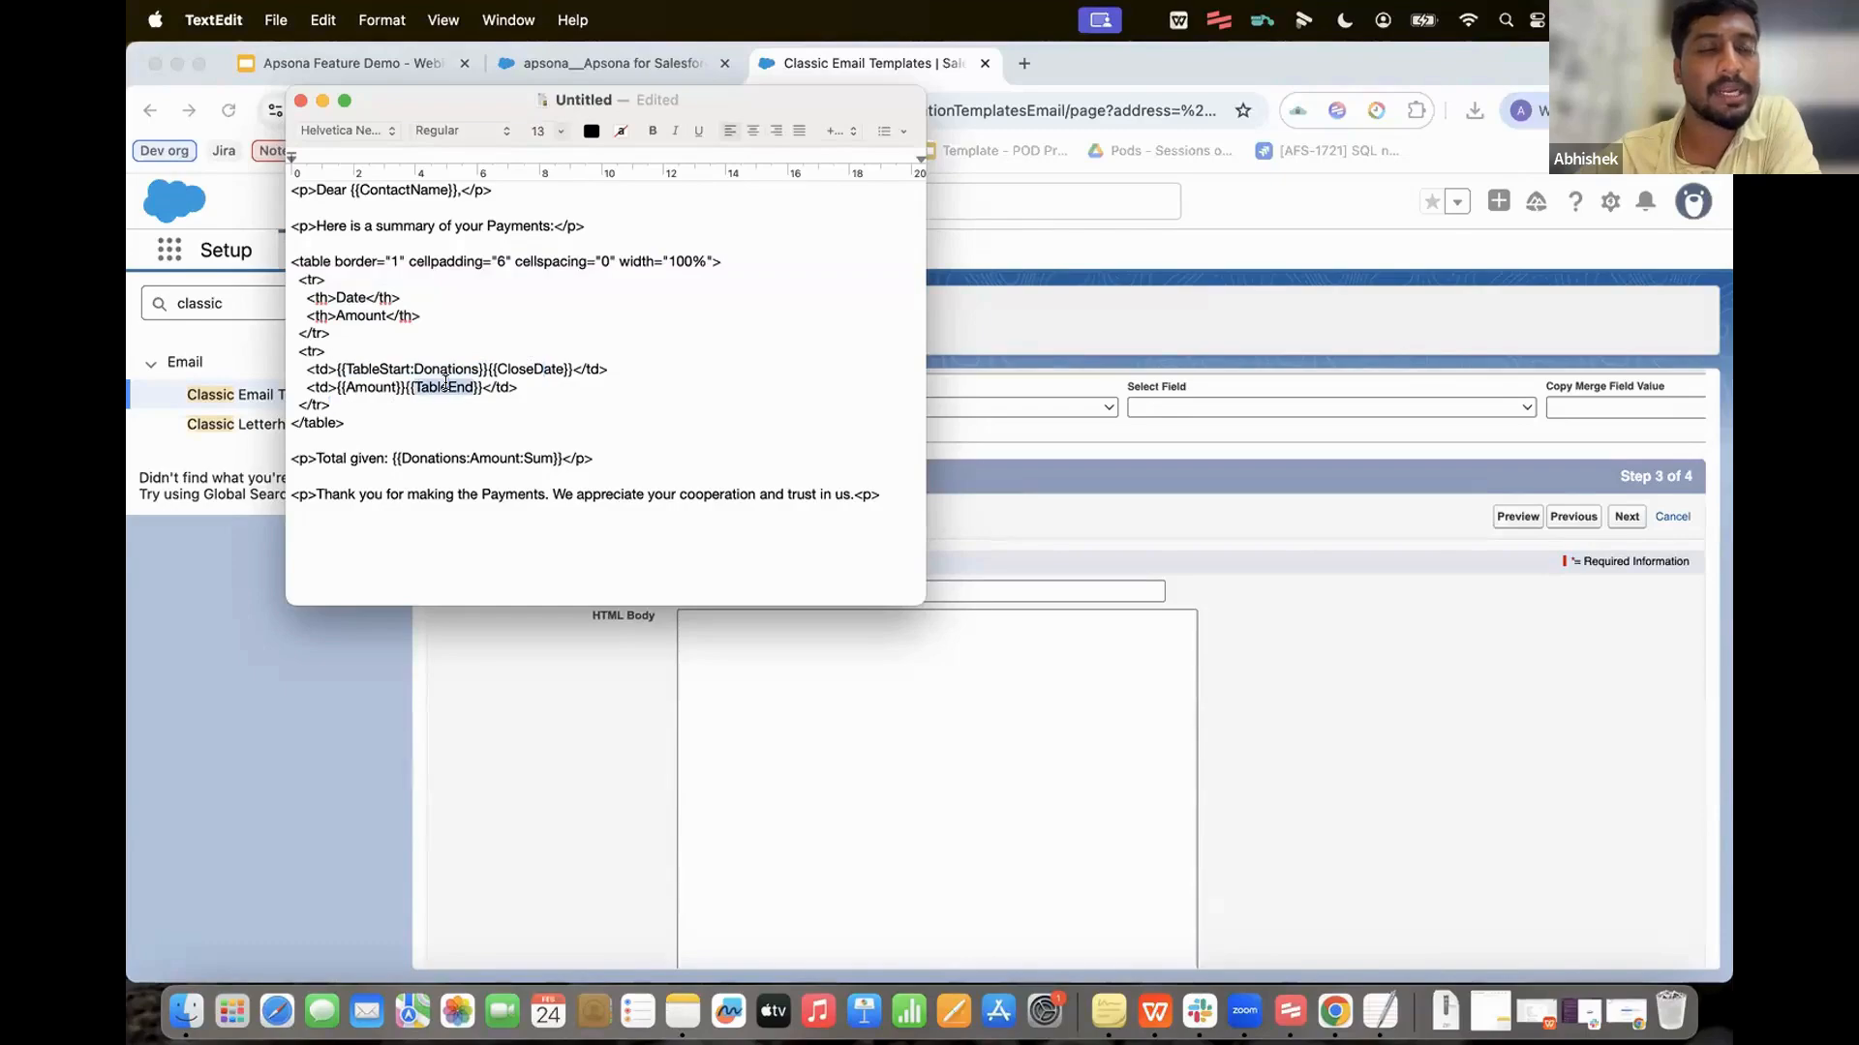
click(520, 386)
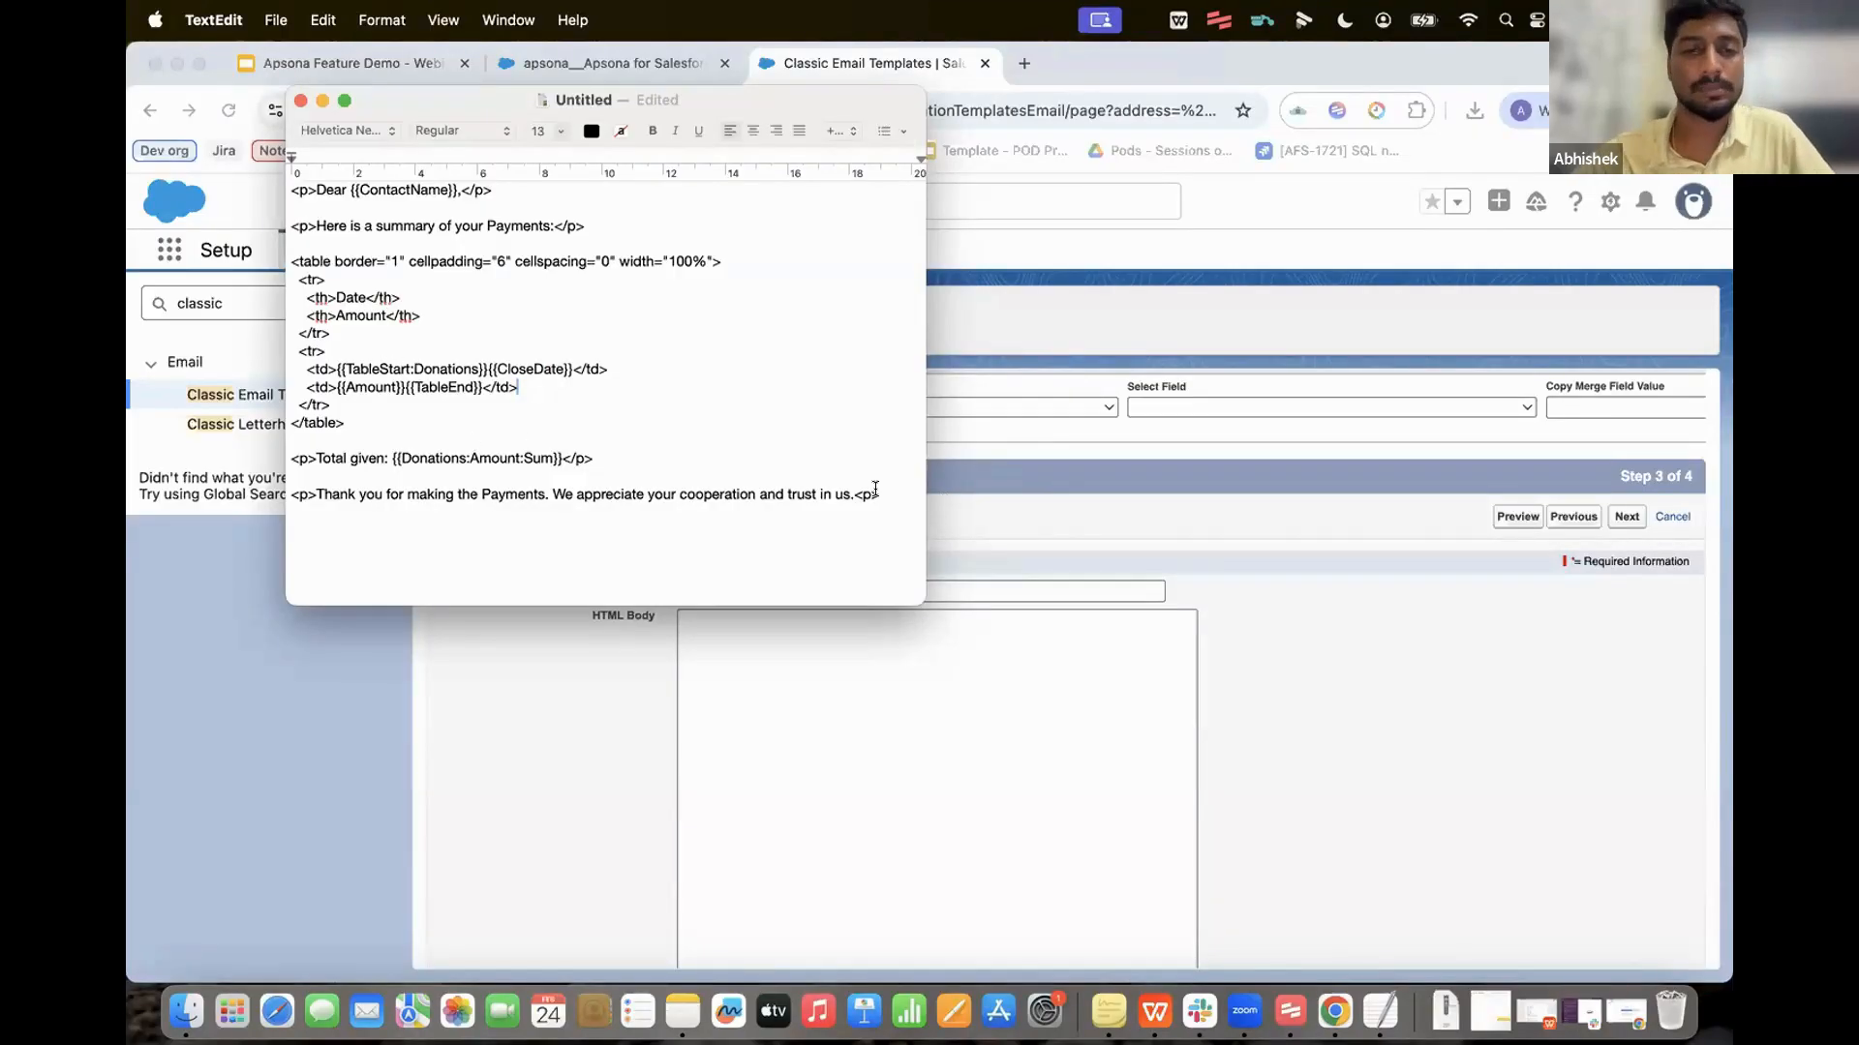
key(super+a)
key(super+c)
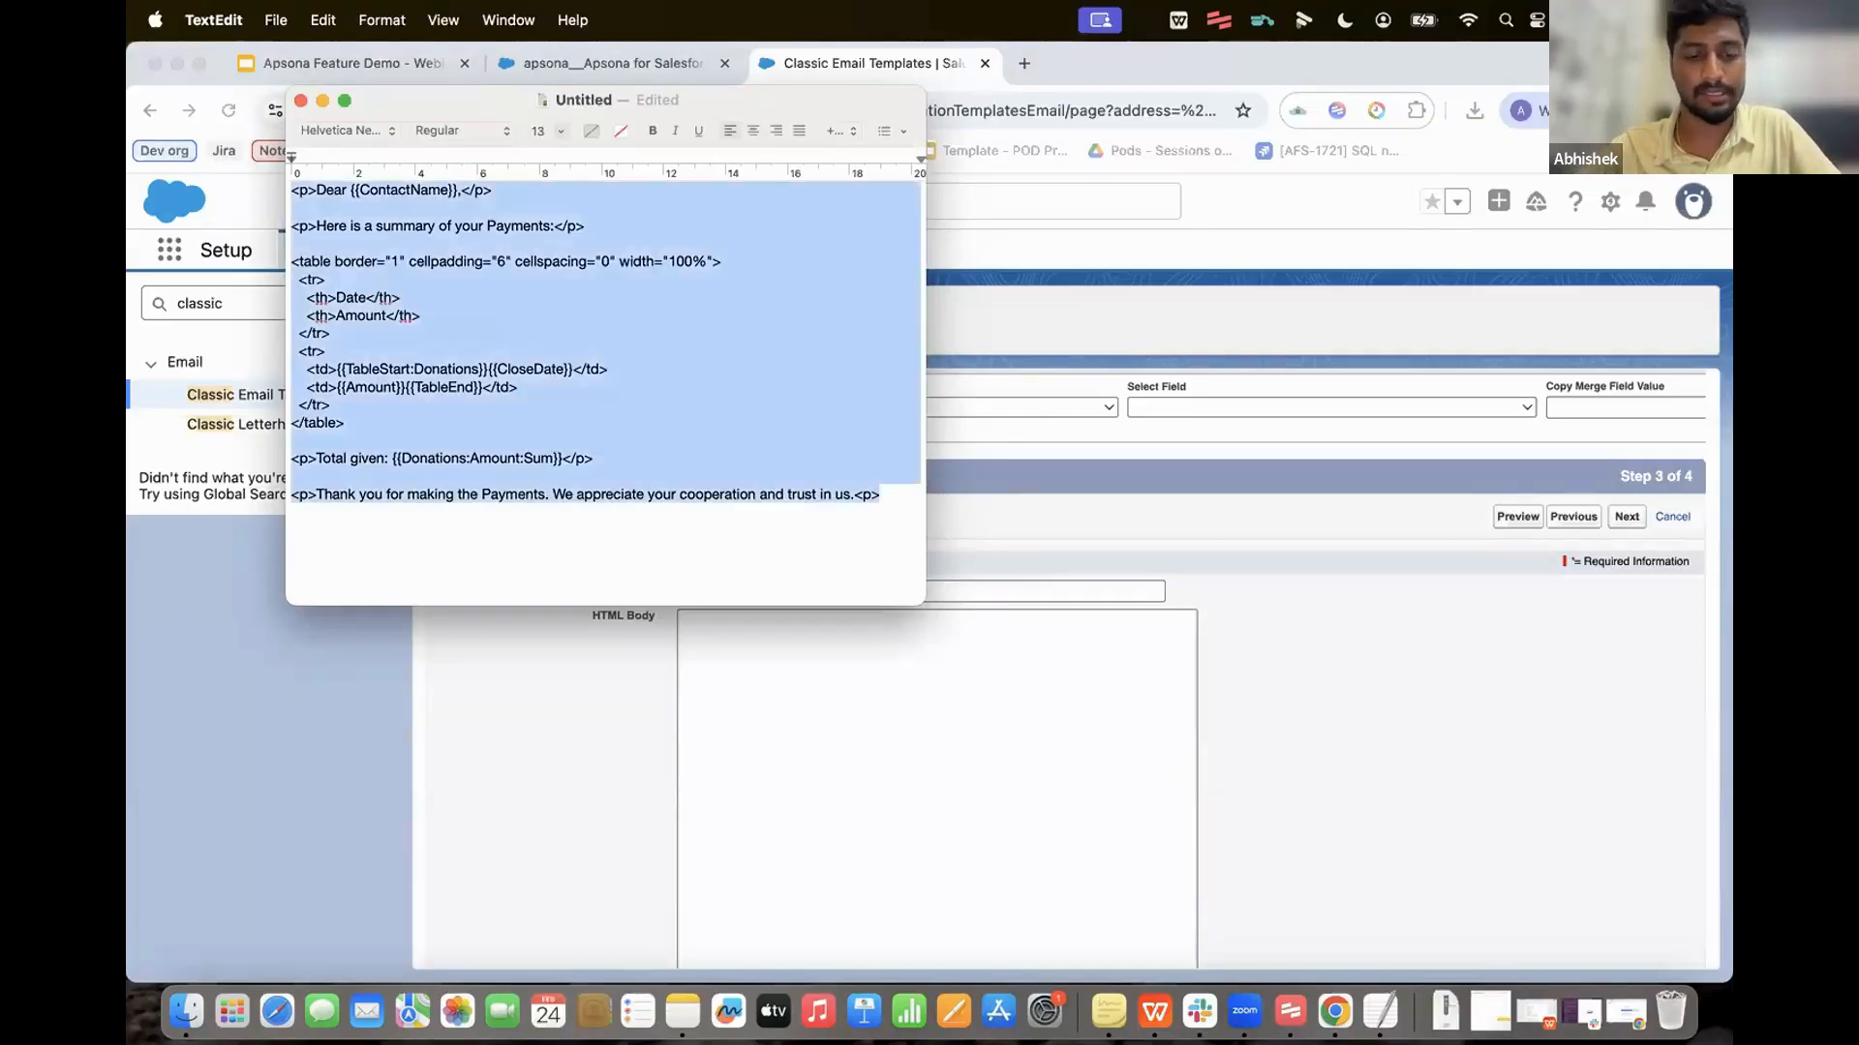
click(922, 767)
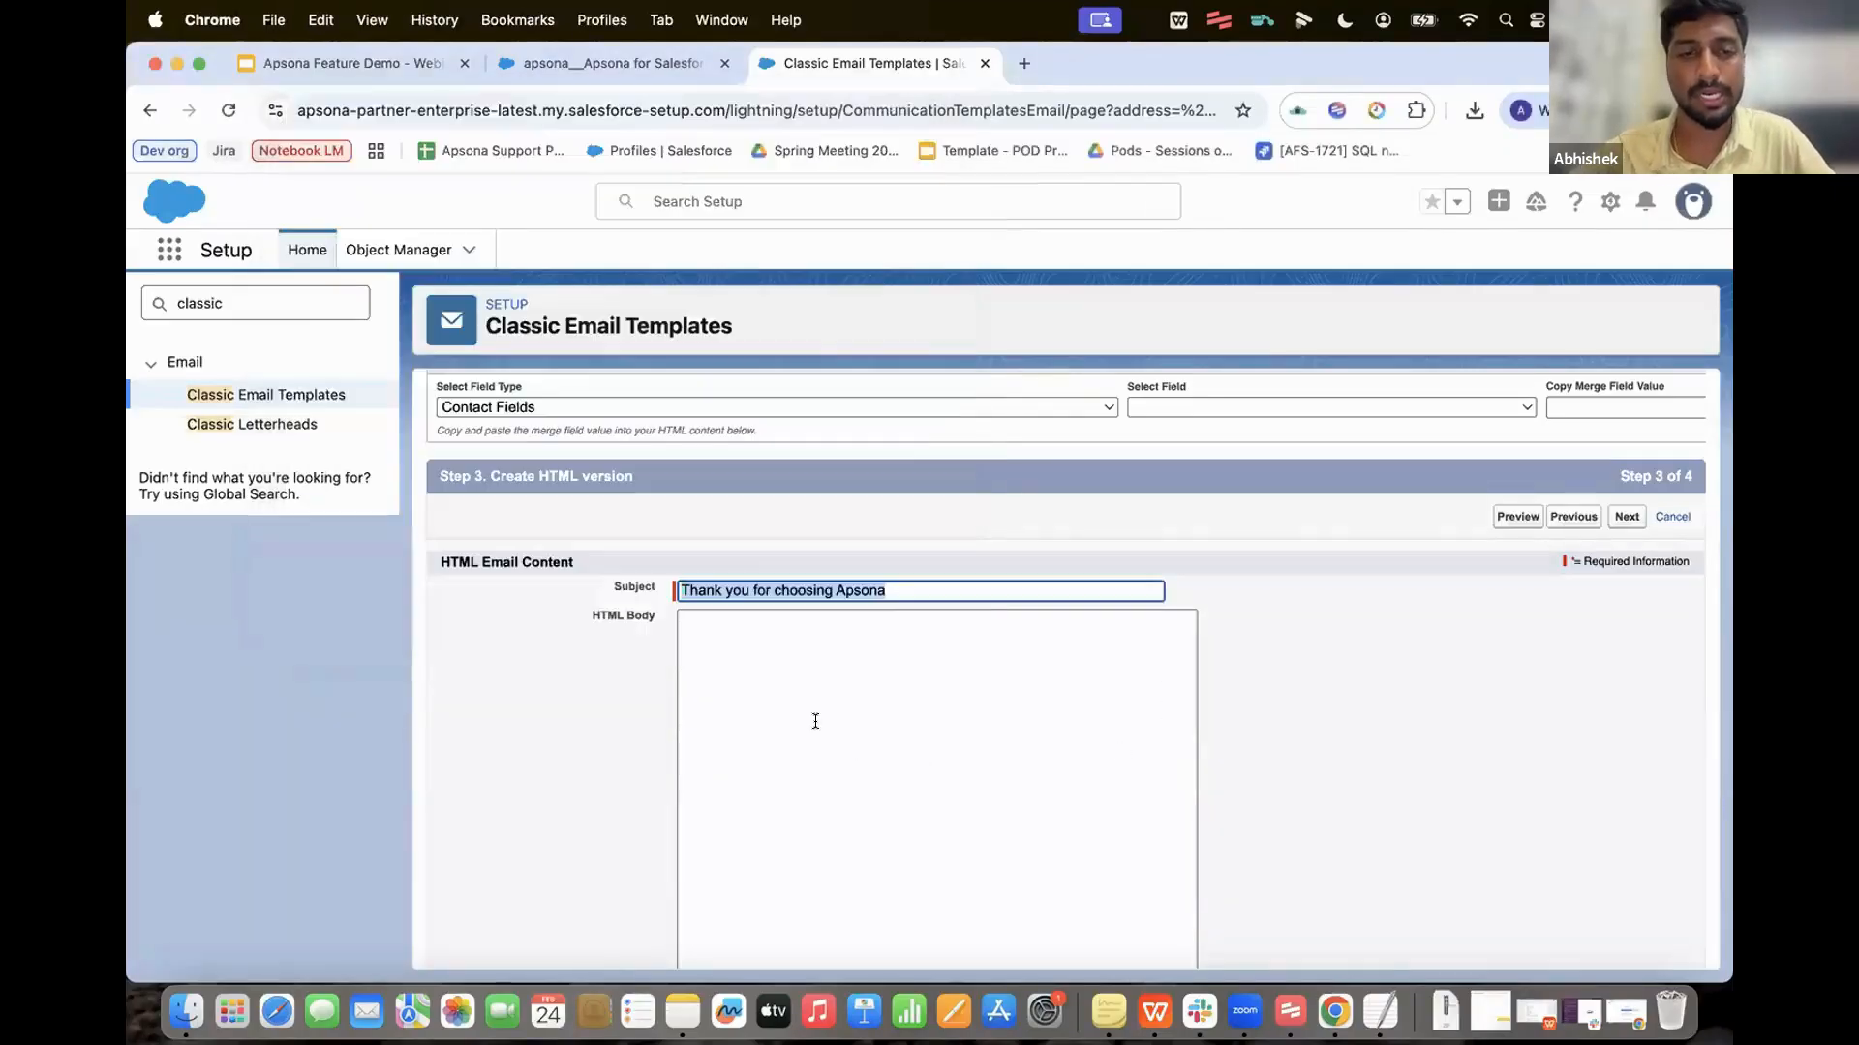
Step: Paste the copied HTML into the template's HTML body and save the feb feature demo template
click(751, 651)
key(super+v)
scroll(1320, 705, down, 2)
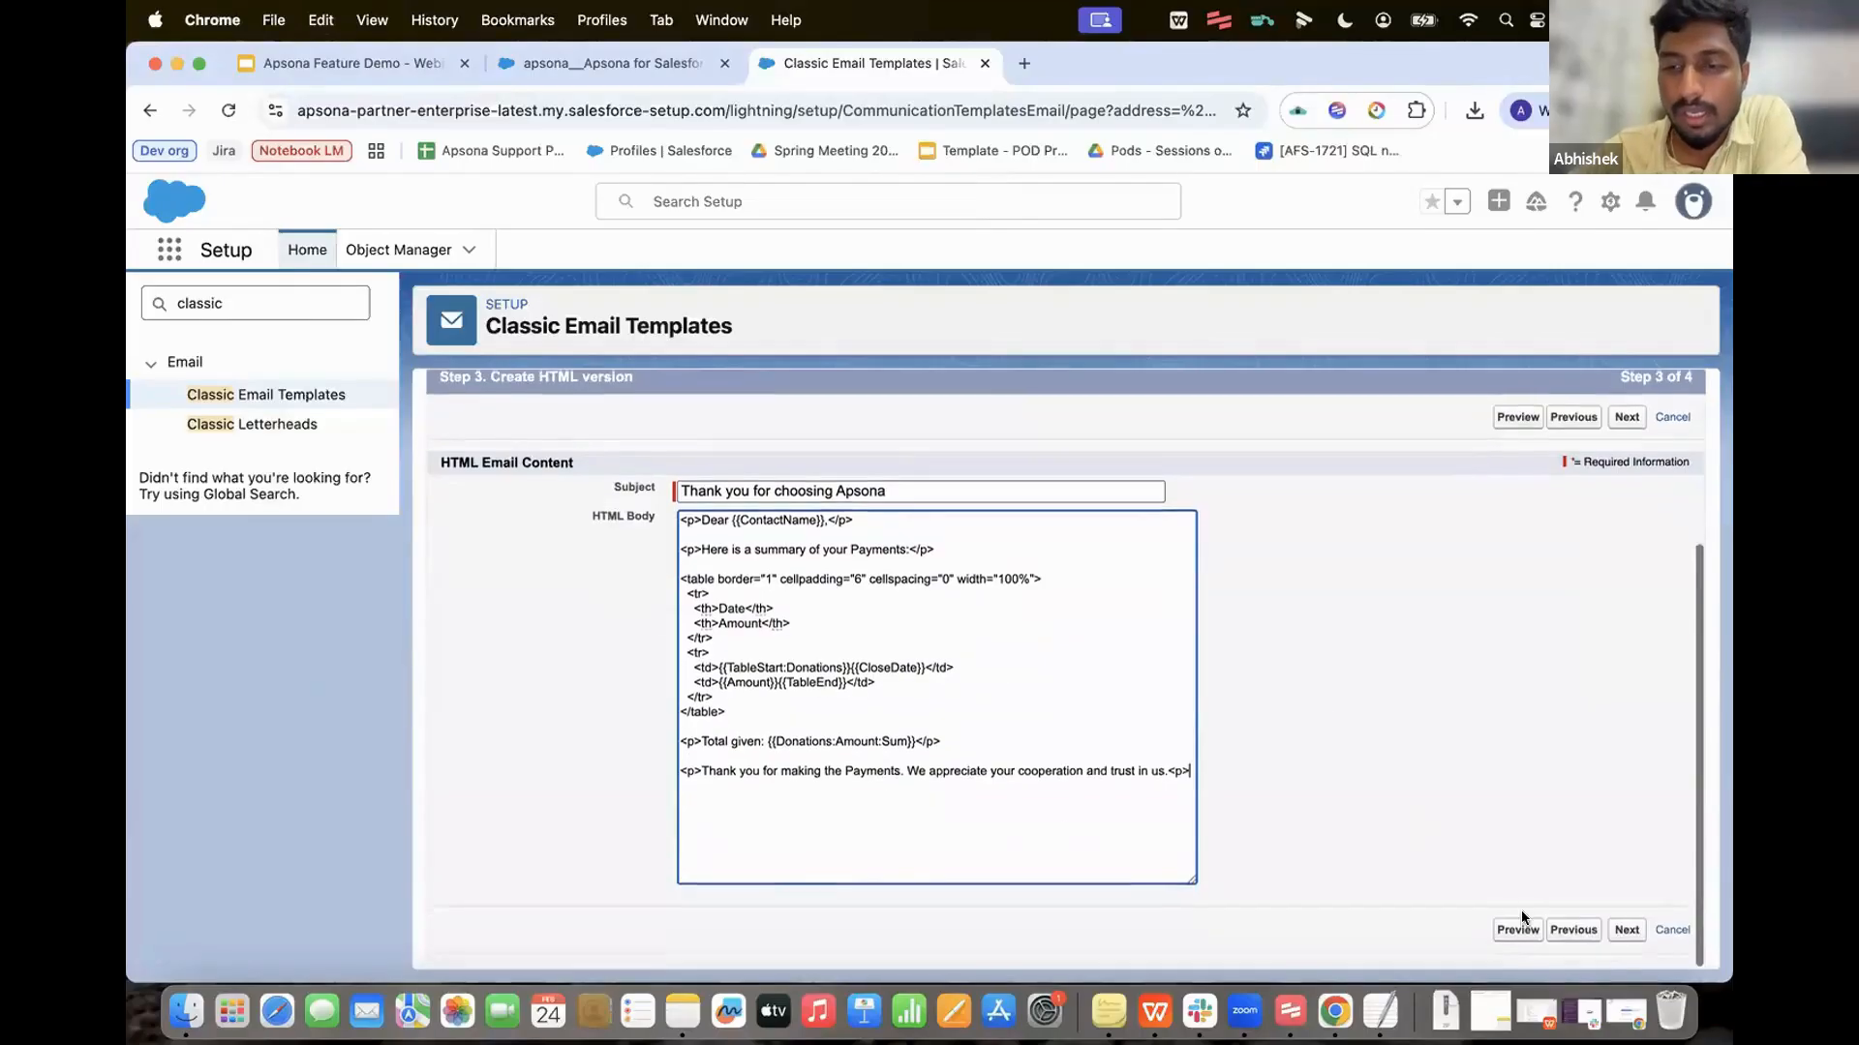
click(1627, 941)
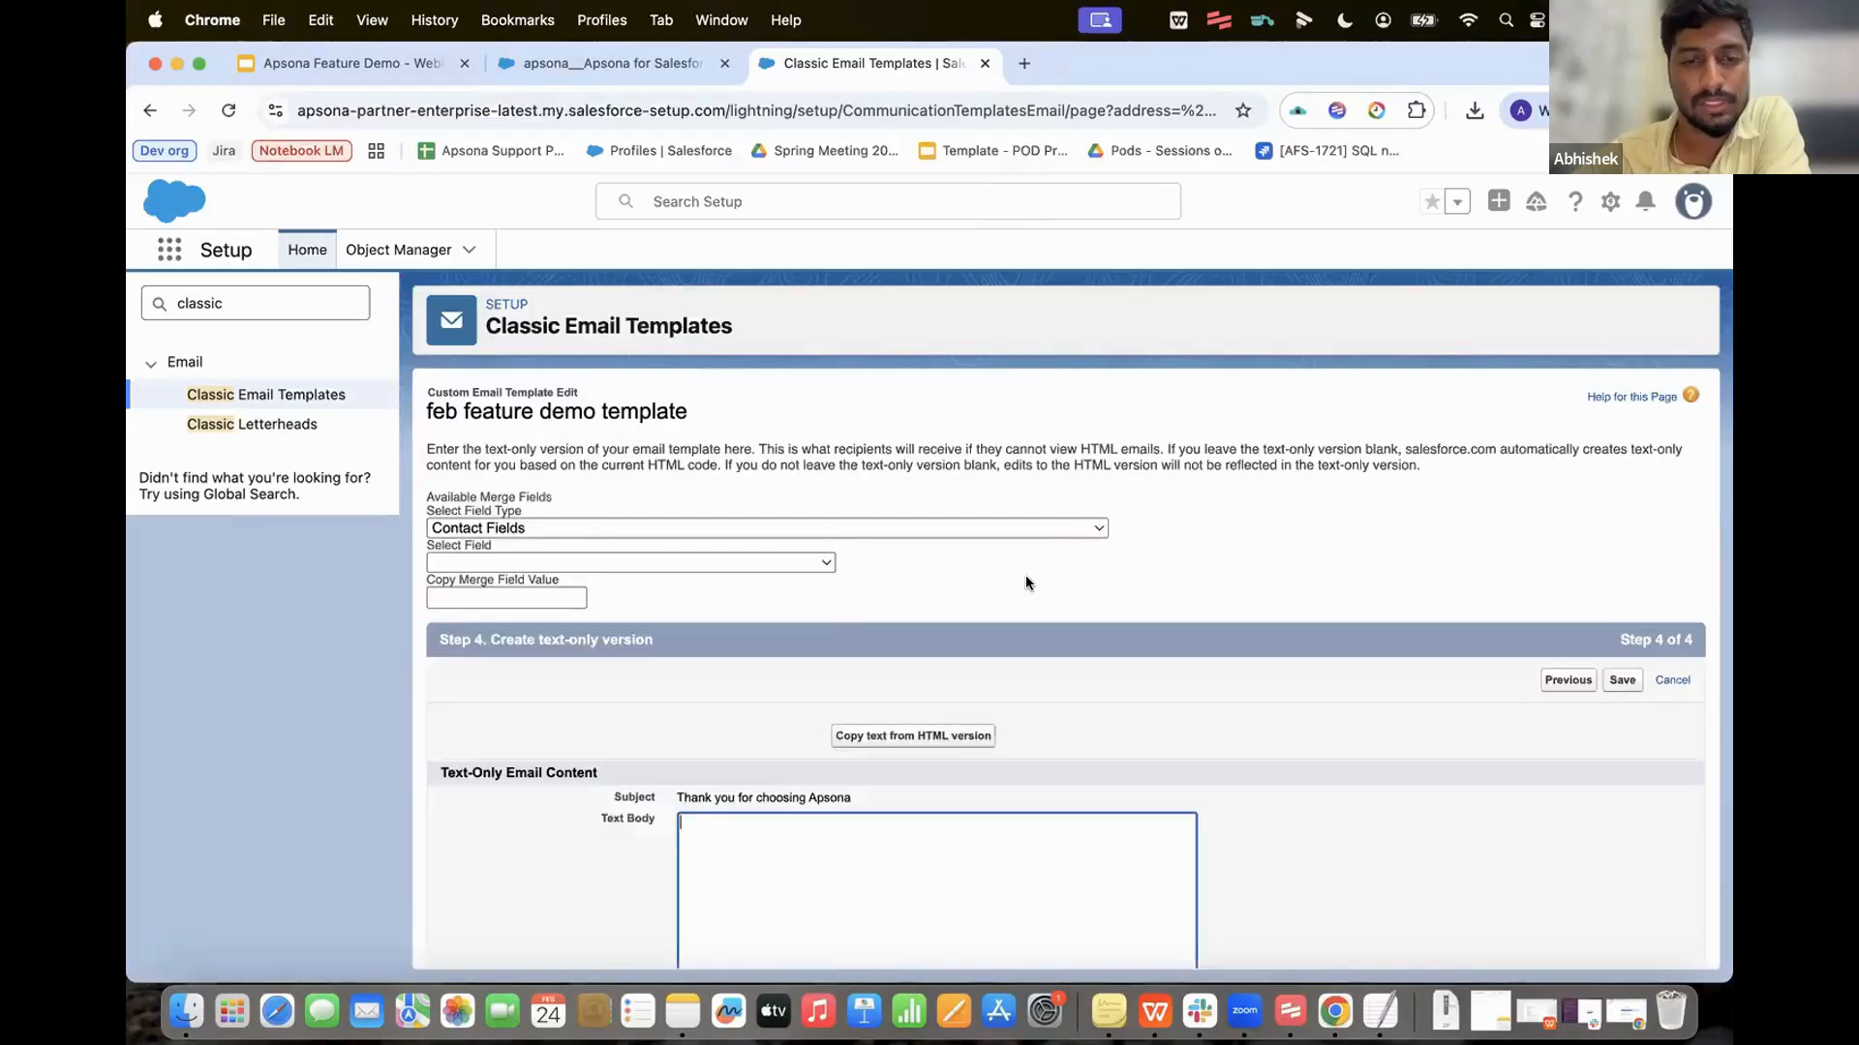
scroll(1025, 575, down, 5)
click(1620, 944)
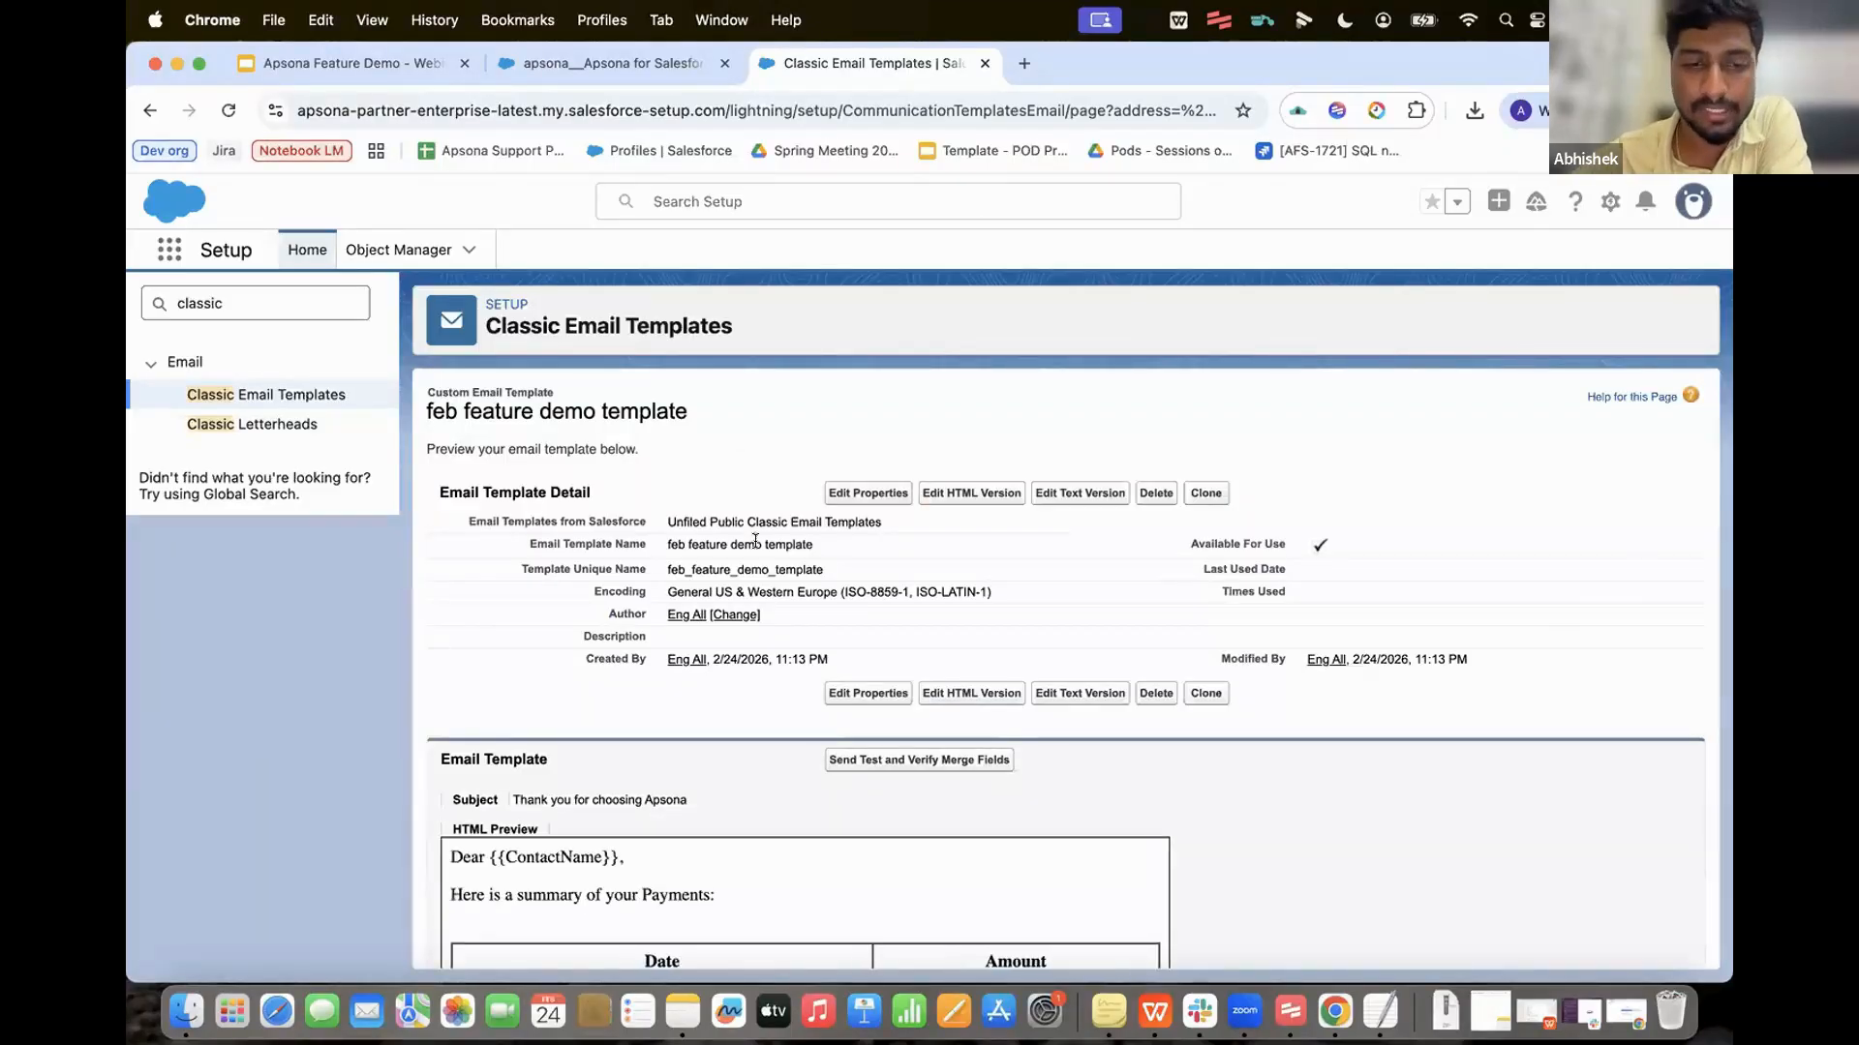
scroll(523, 704, down, 4)
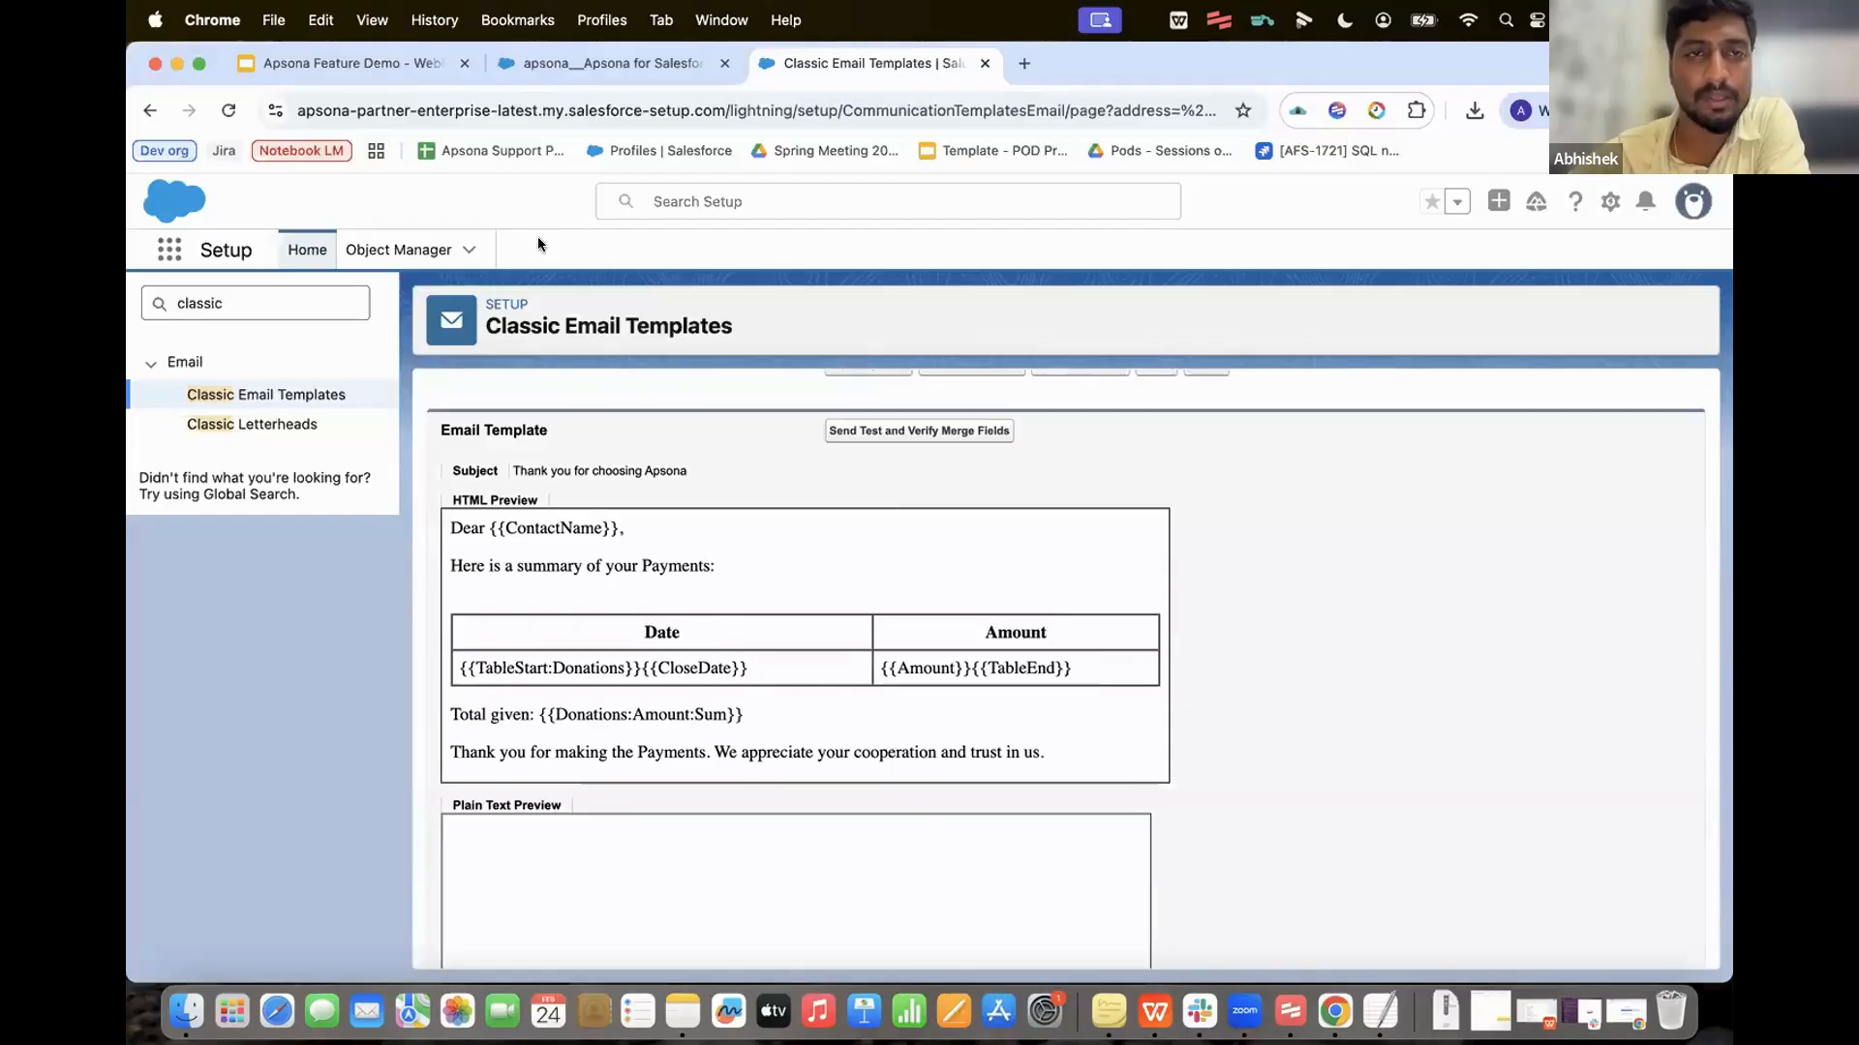
click(594, 60)
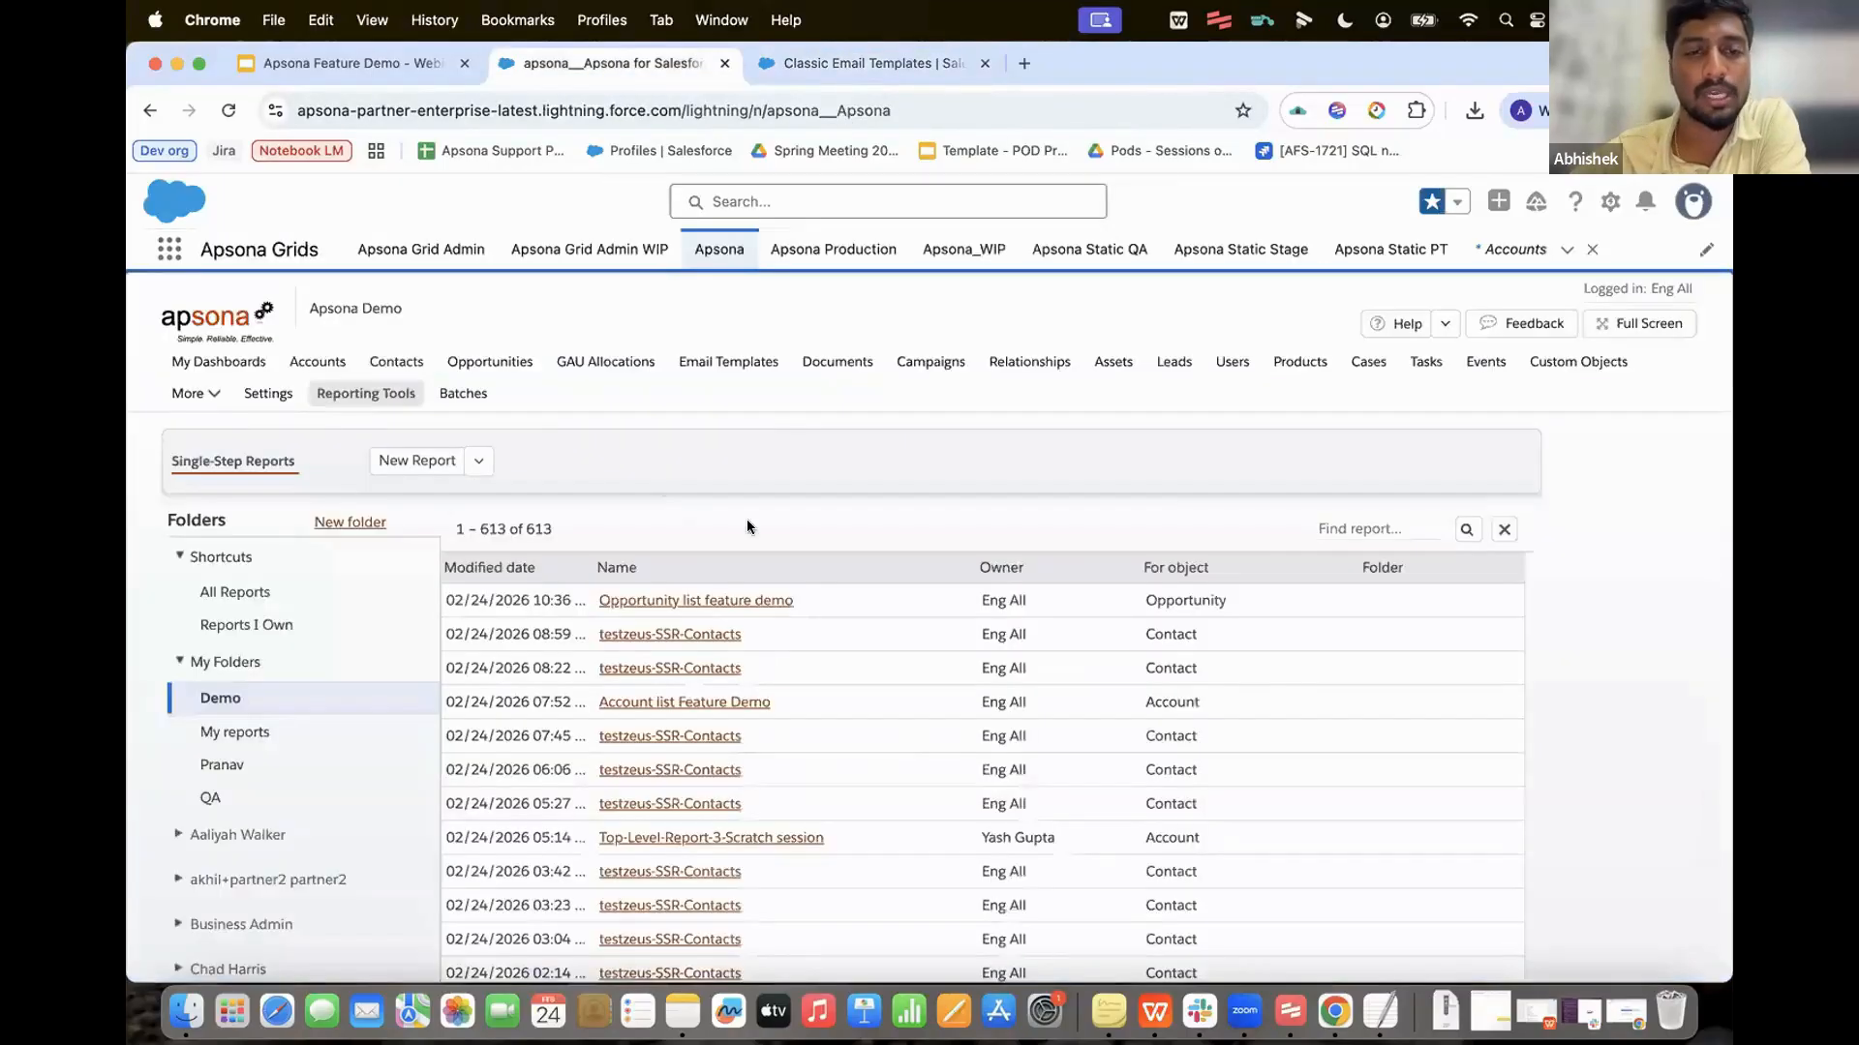
Step: Run the Account list Feature Demo report and start a merge action on its 4 records
click(727, 704)
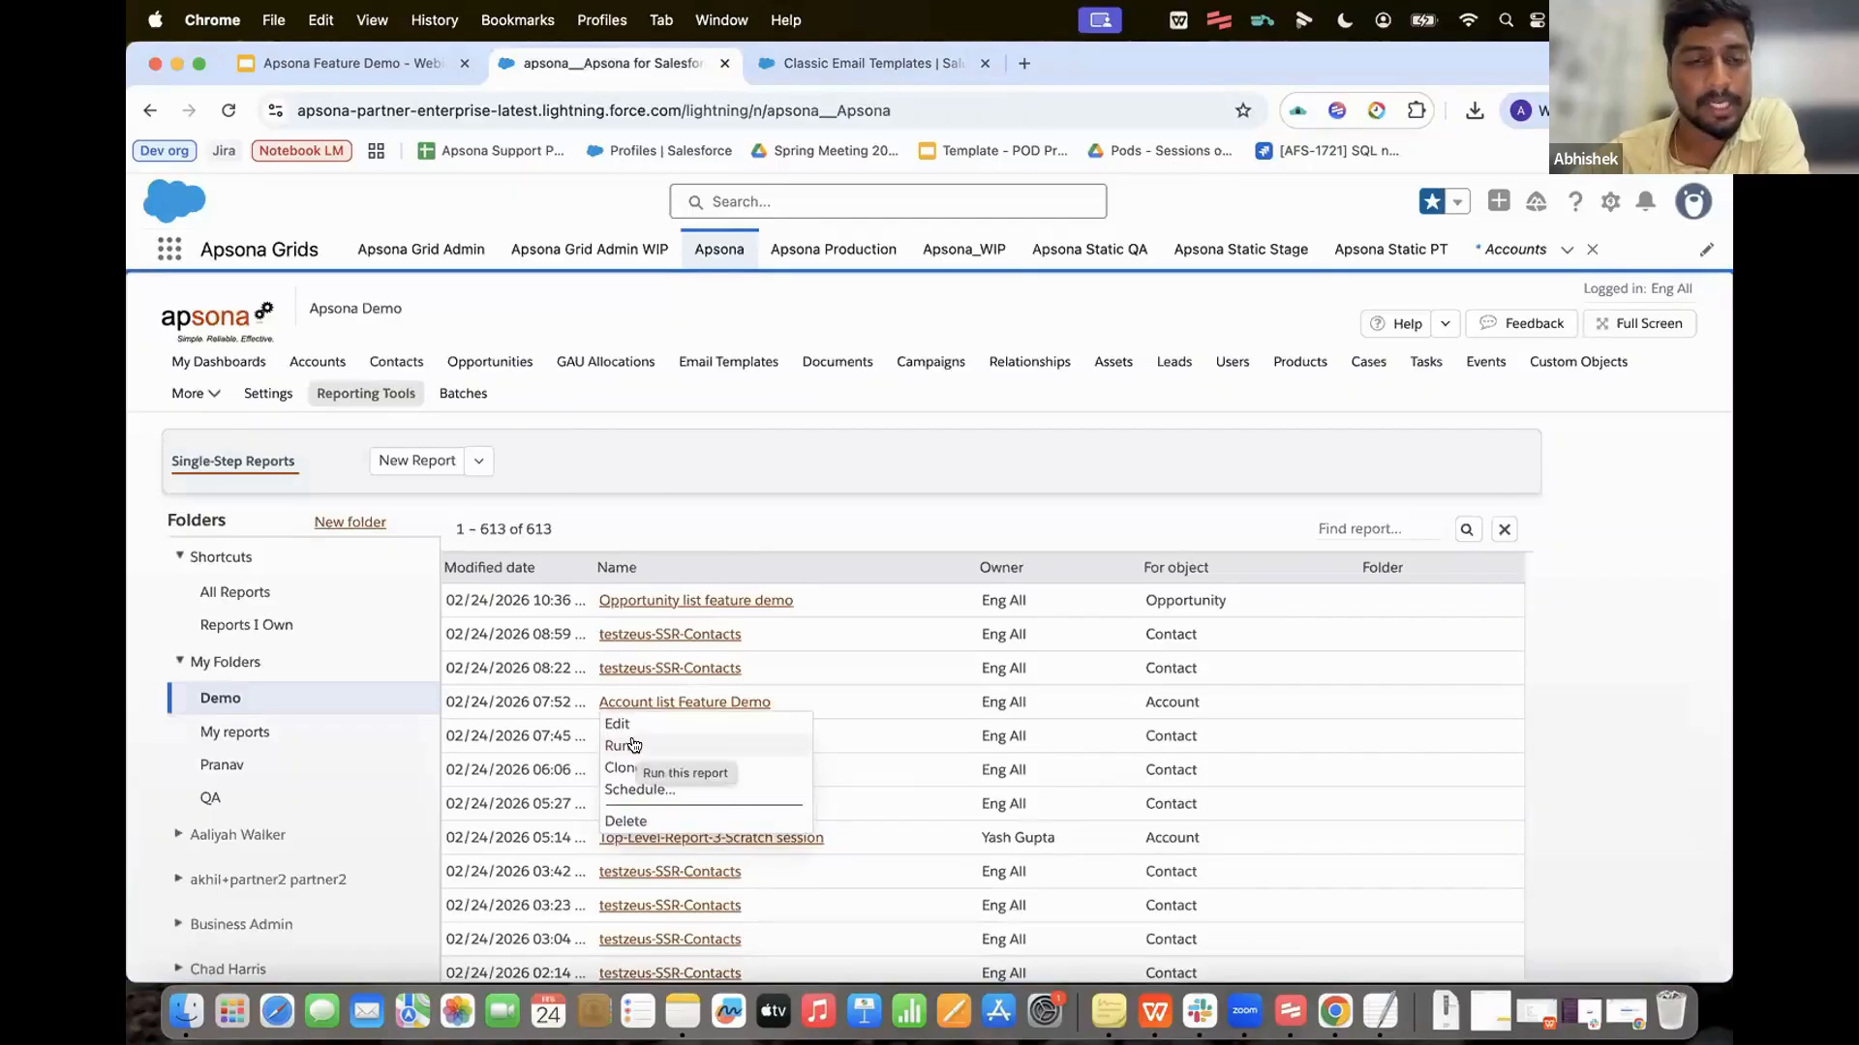
click(631, 743)
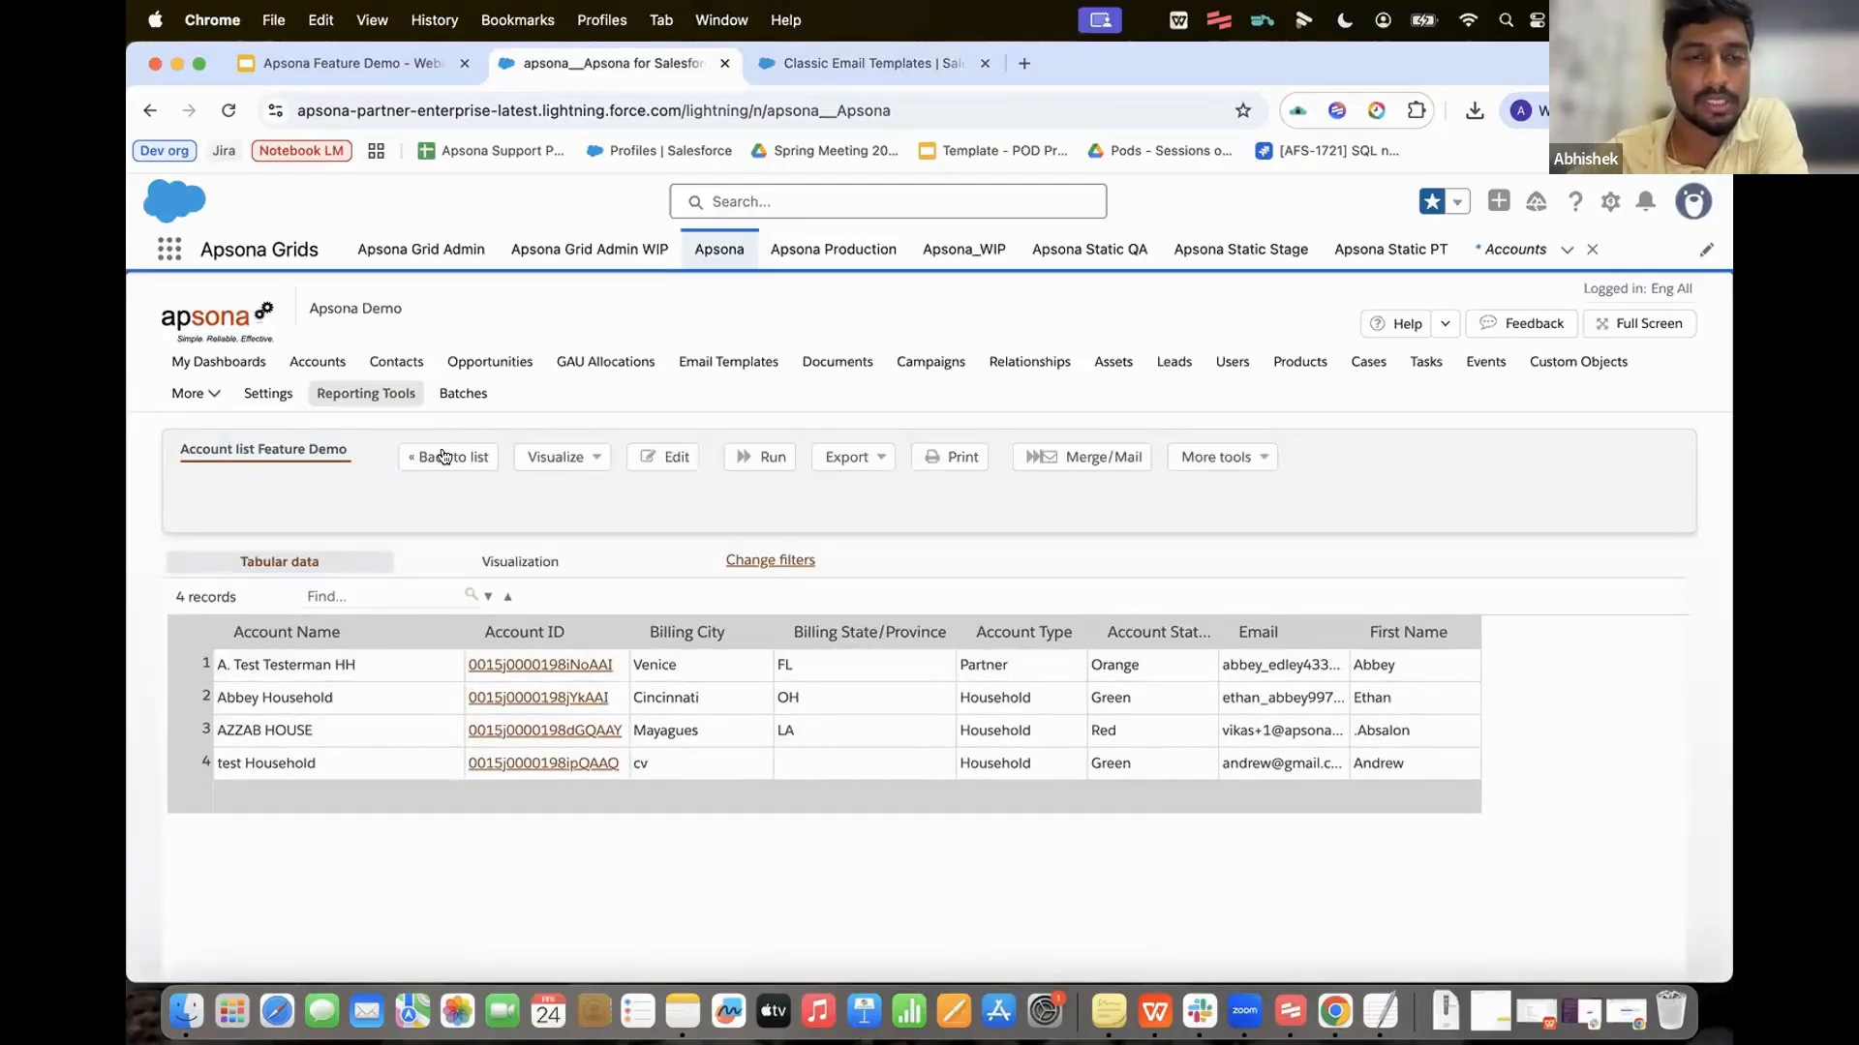
click(391, 654)
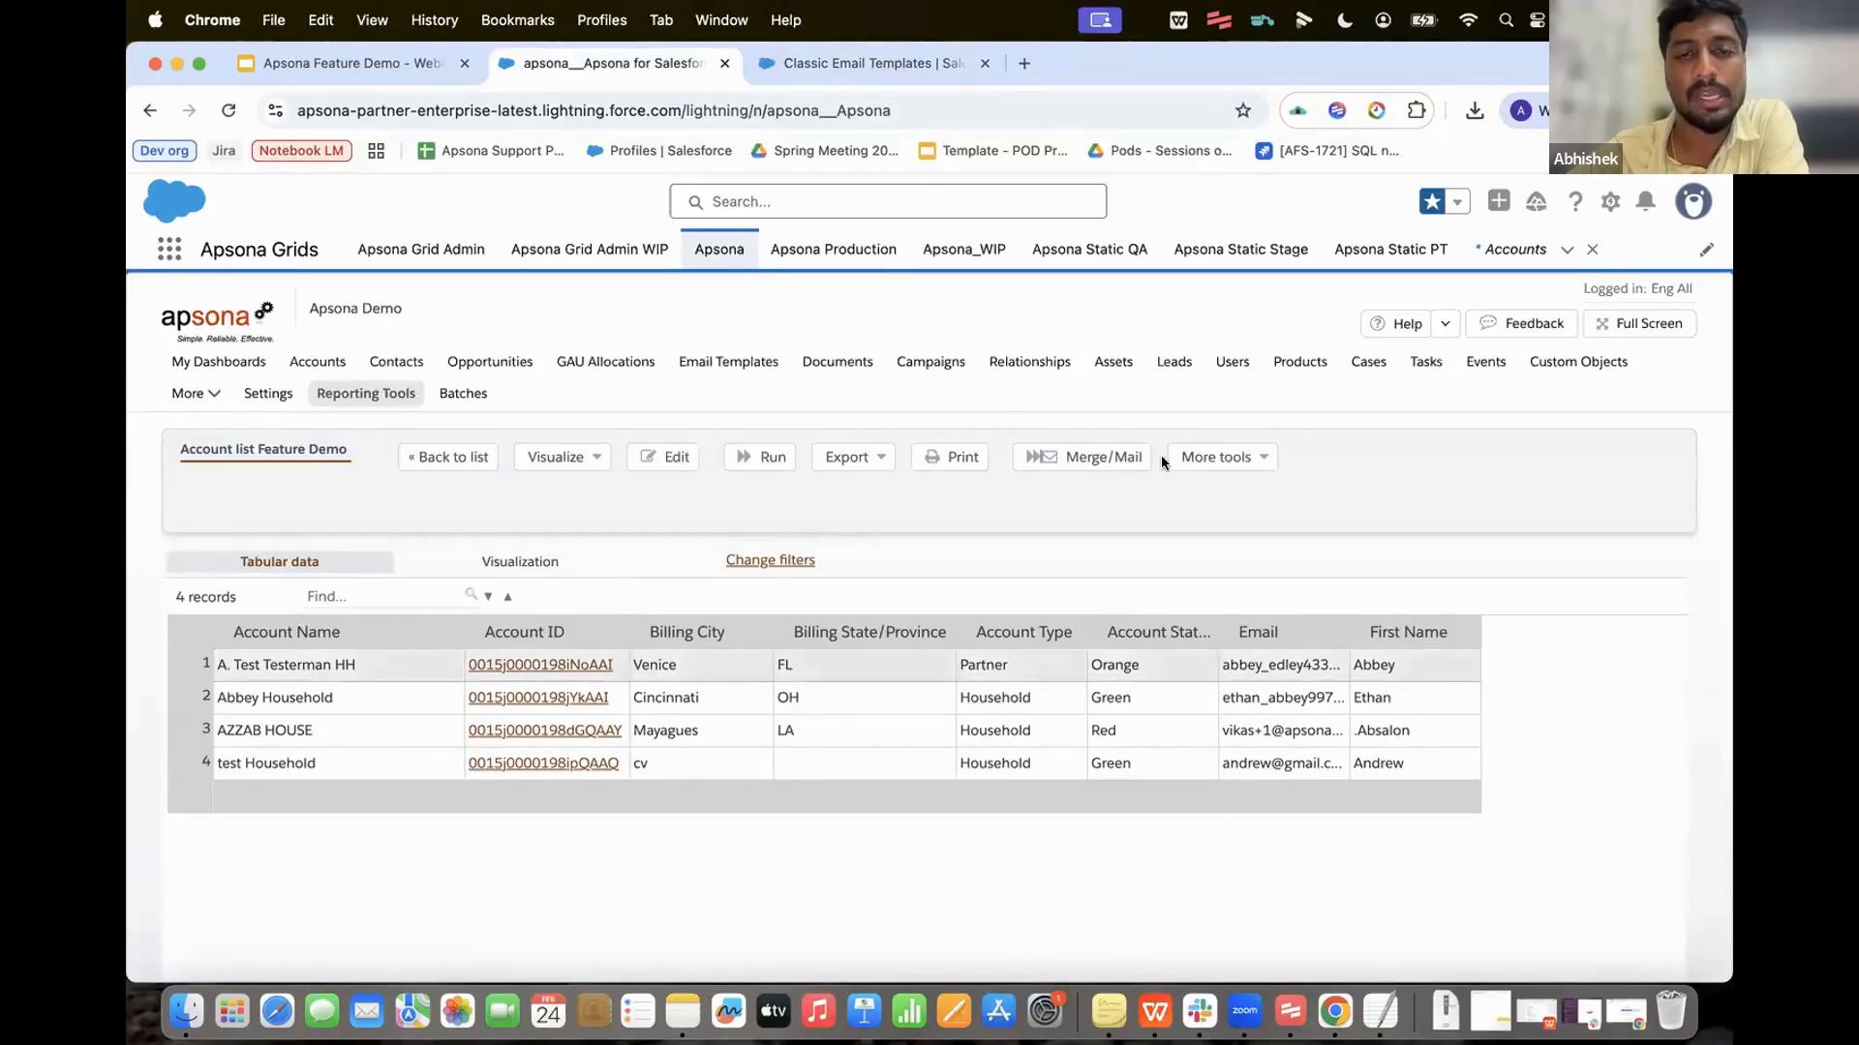
click(1112, 453)
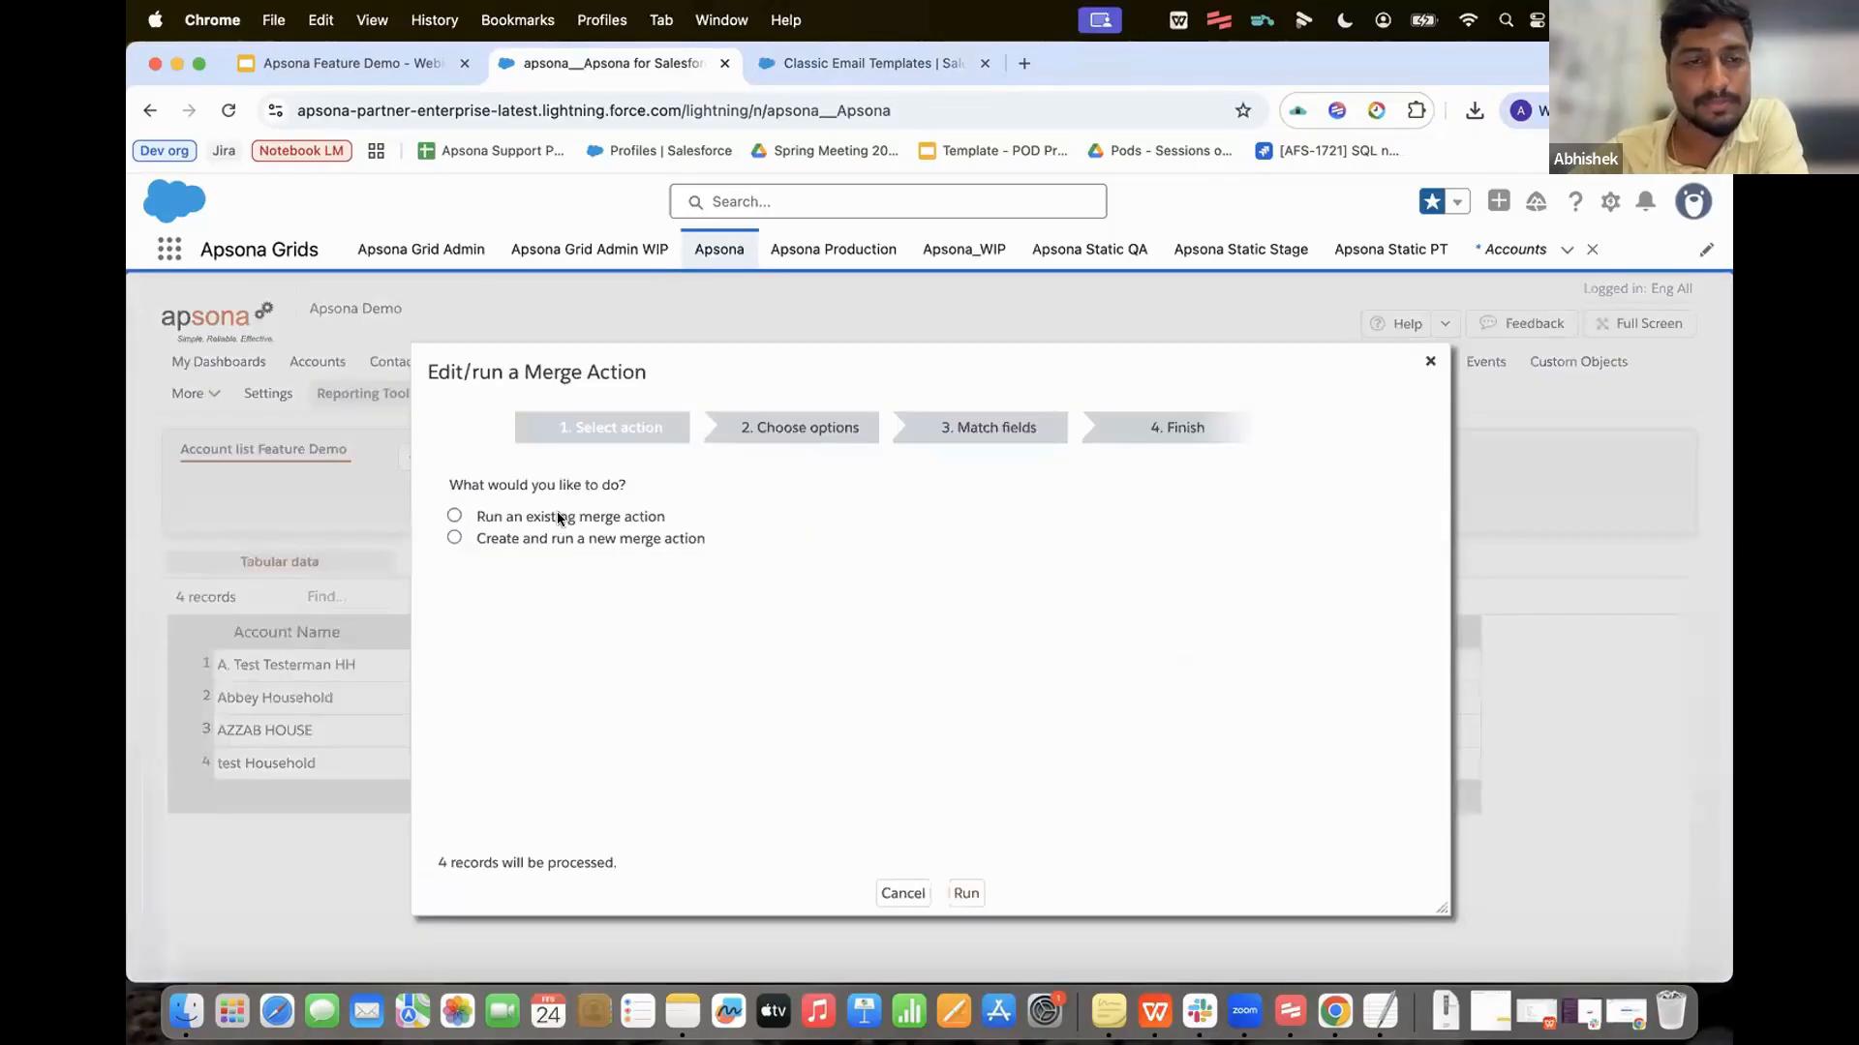
Step: Create a new merge action of type Email merge
click(572, 538)
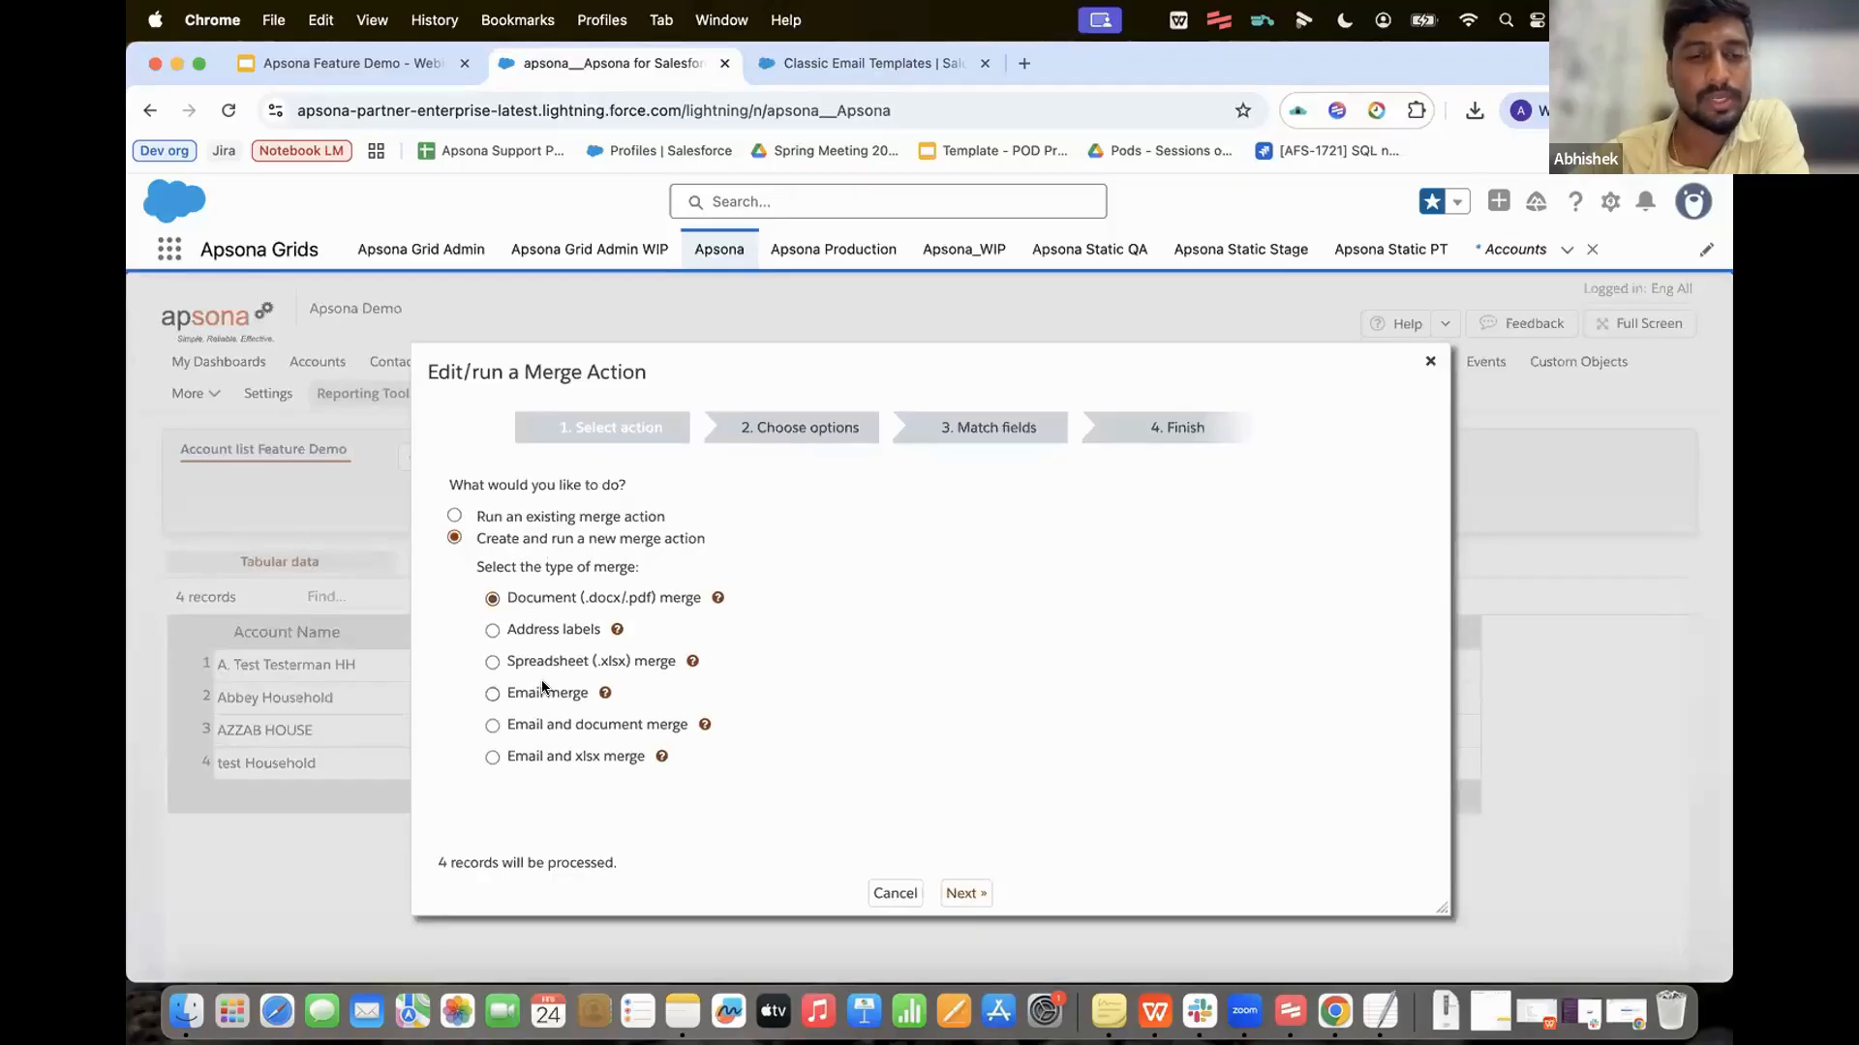
click(539, 693)
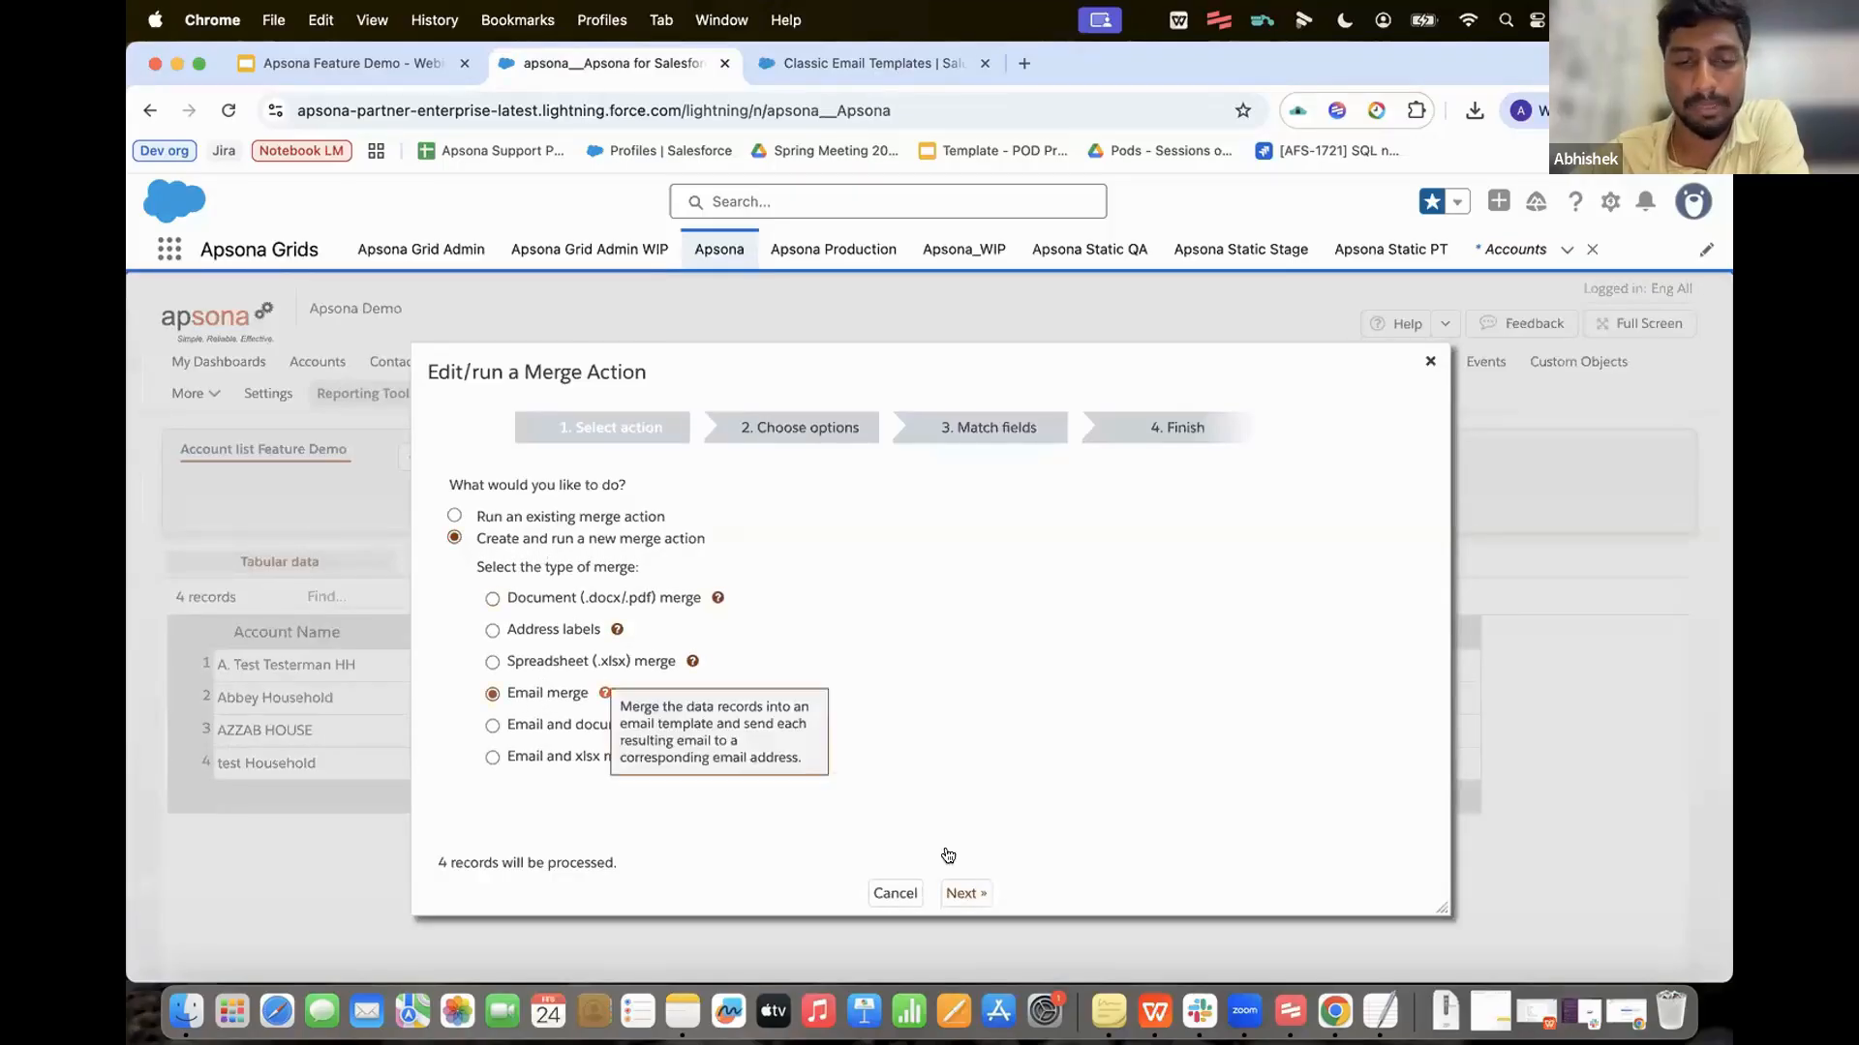
click(969, 892)
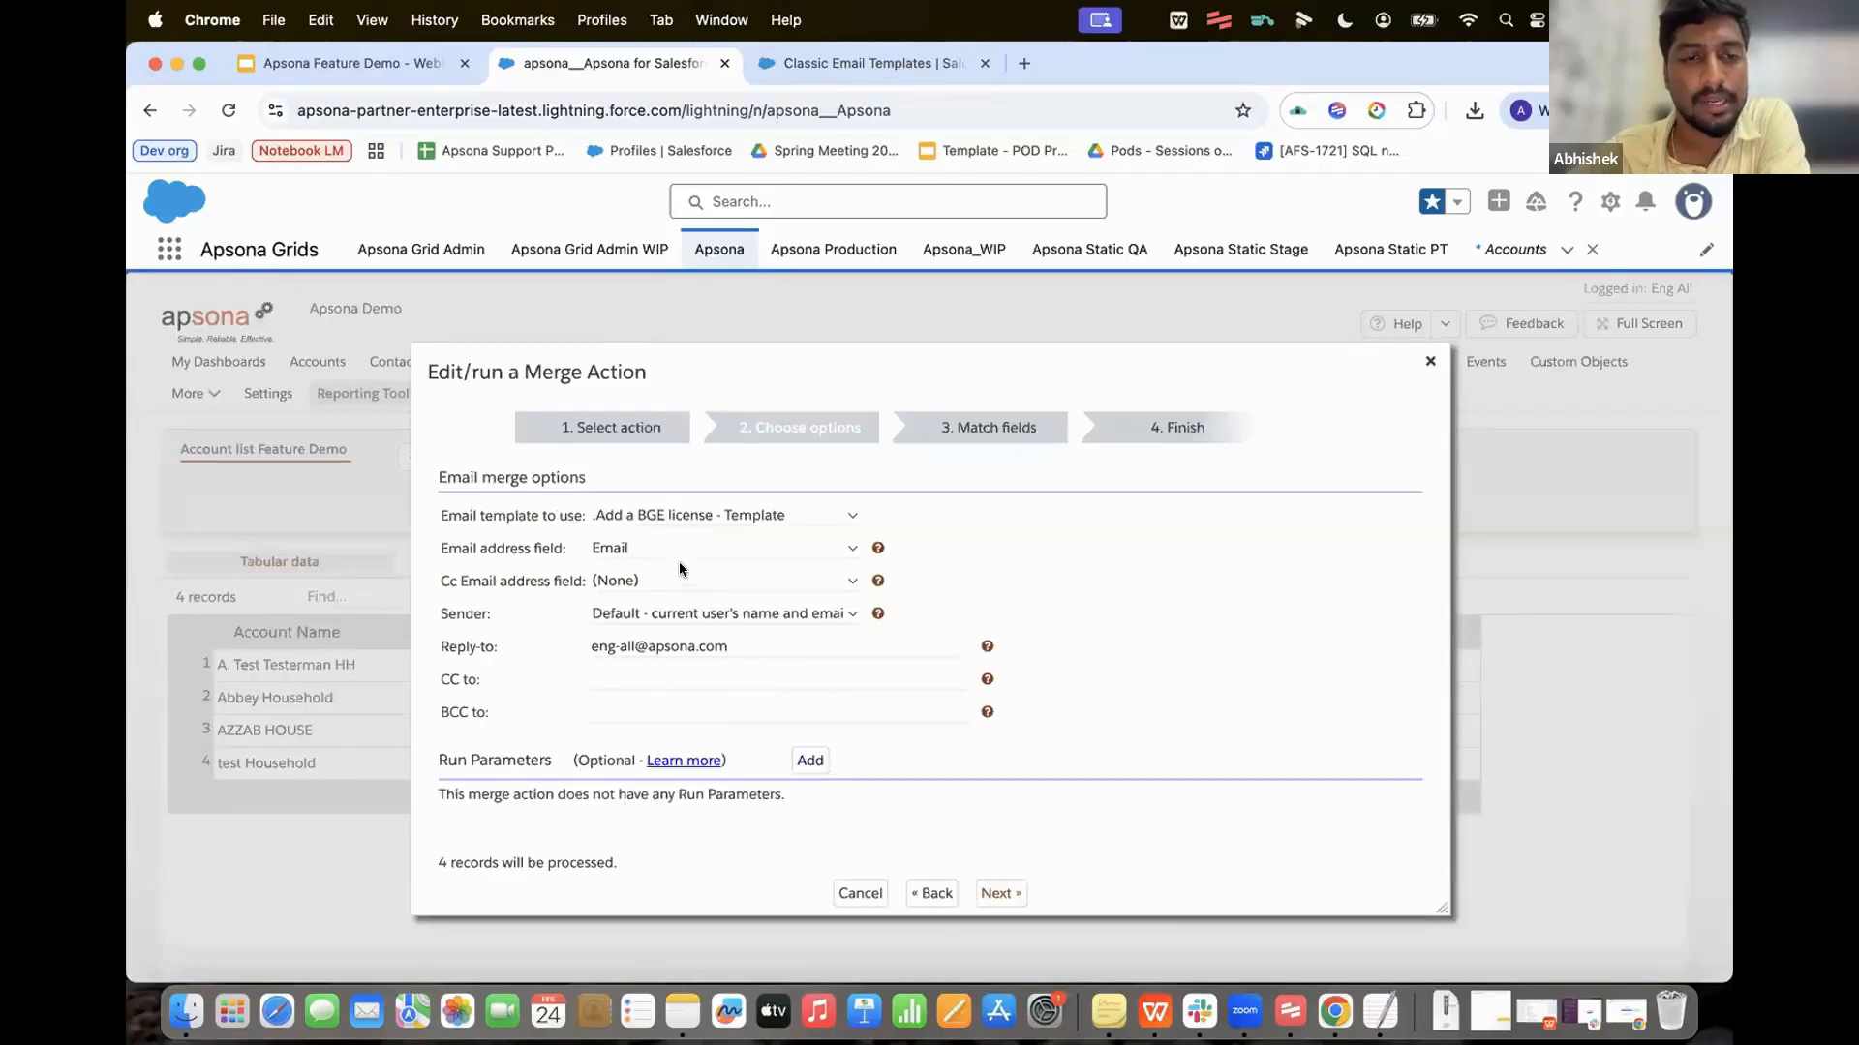
Step: Choose feb feature demo template, Email as recipient field and the default sender
click(735, 514)
scroll(733, 875, down, 5)
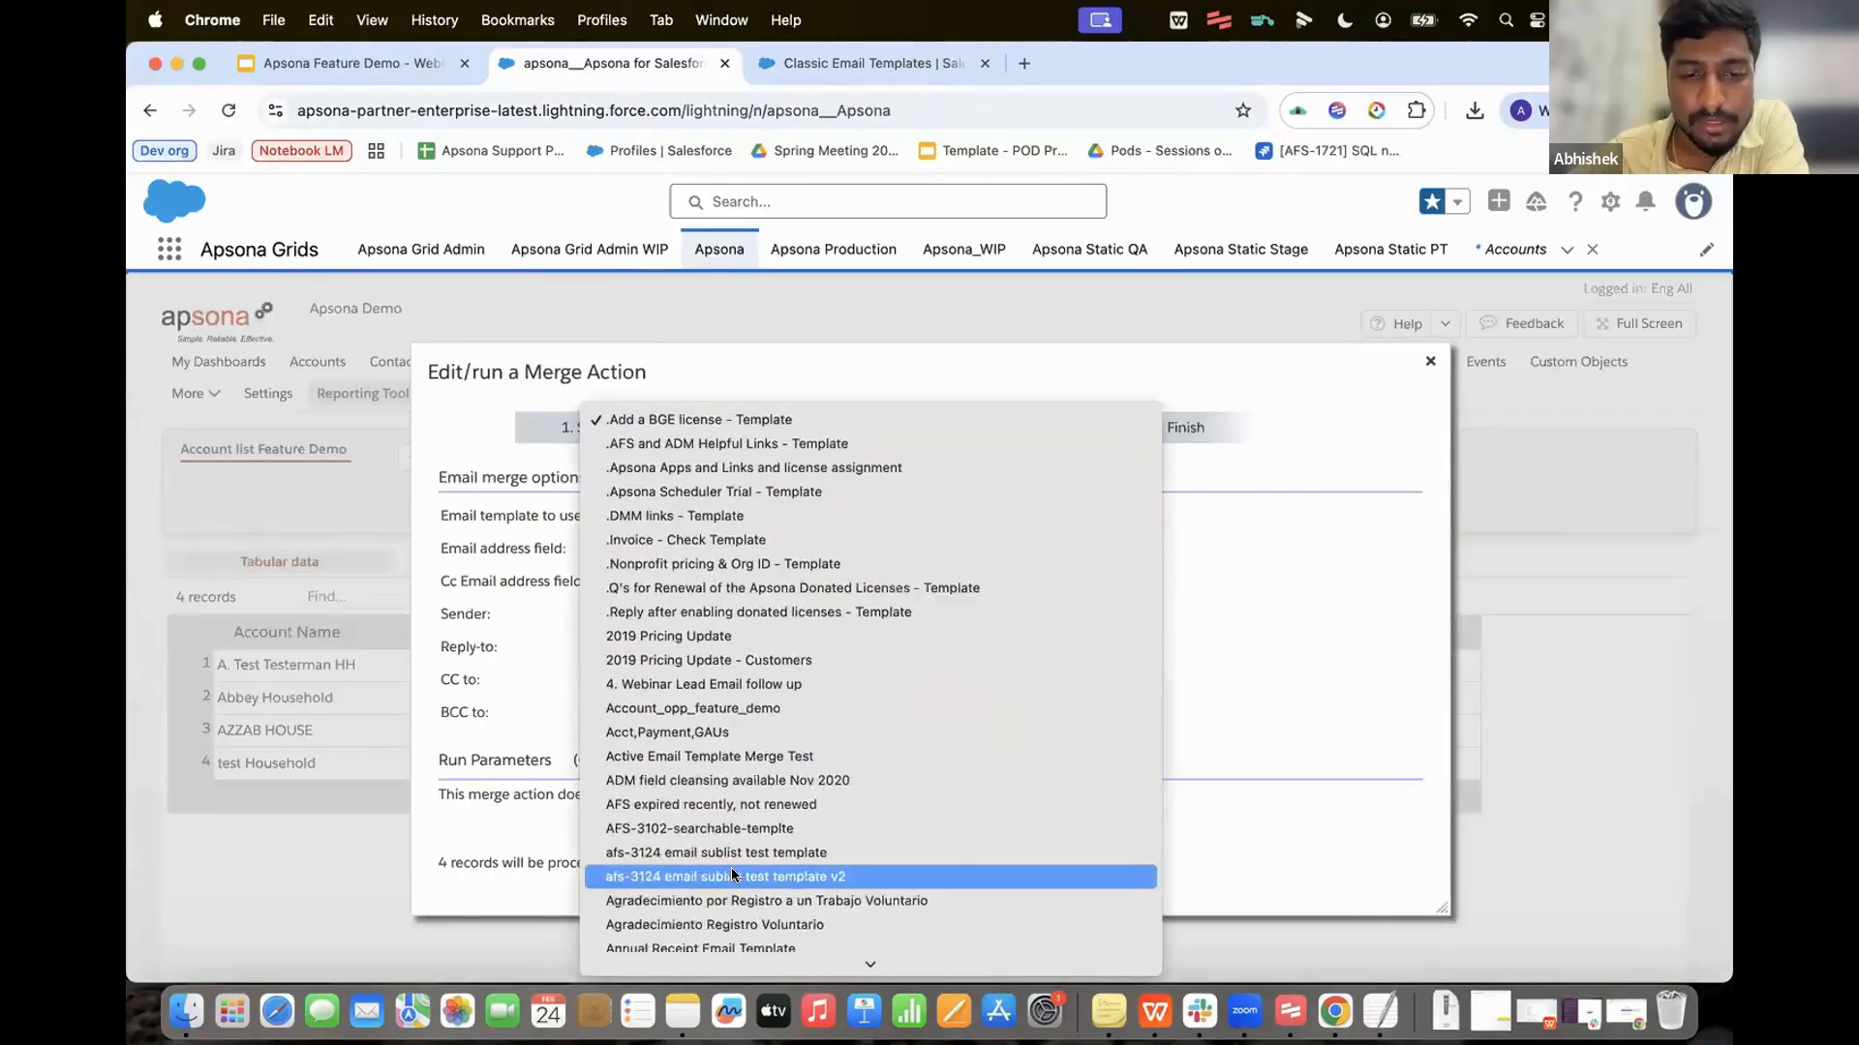
scroll(733, 875, down, 10)
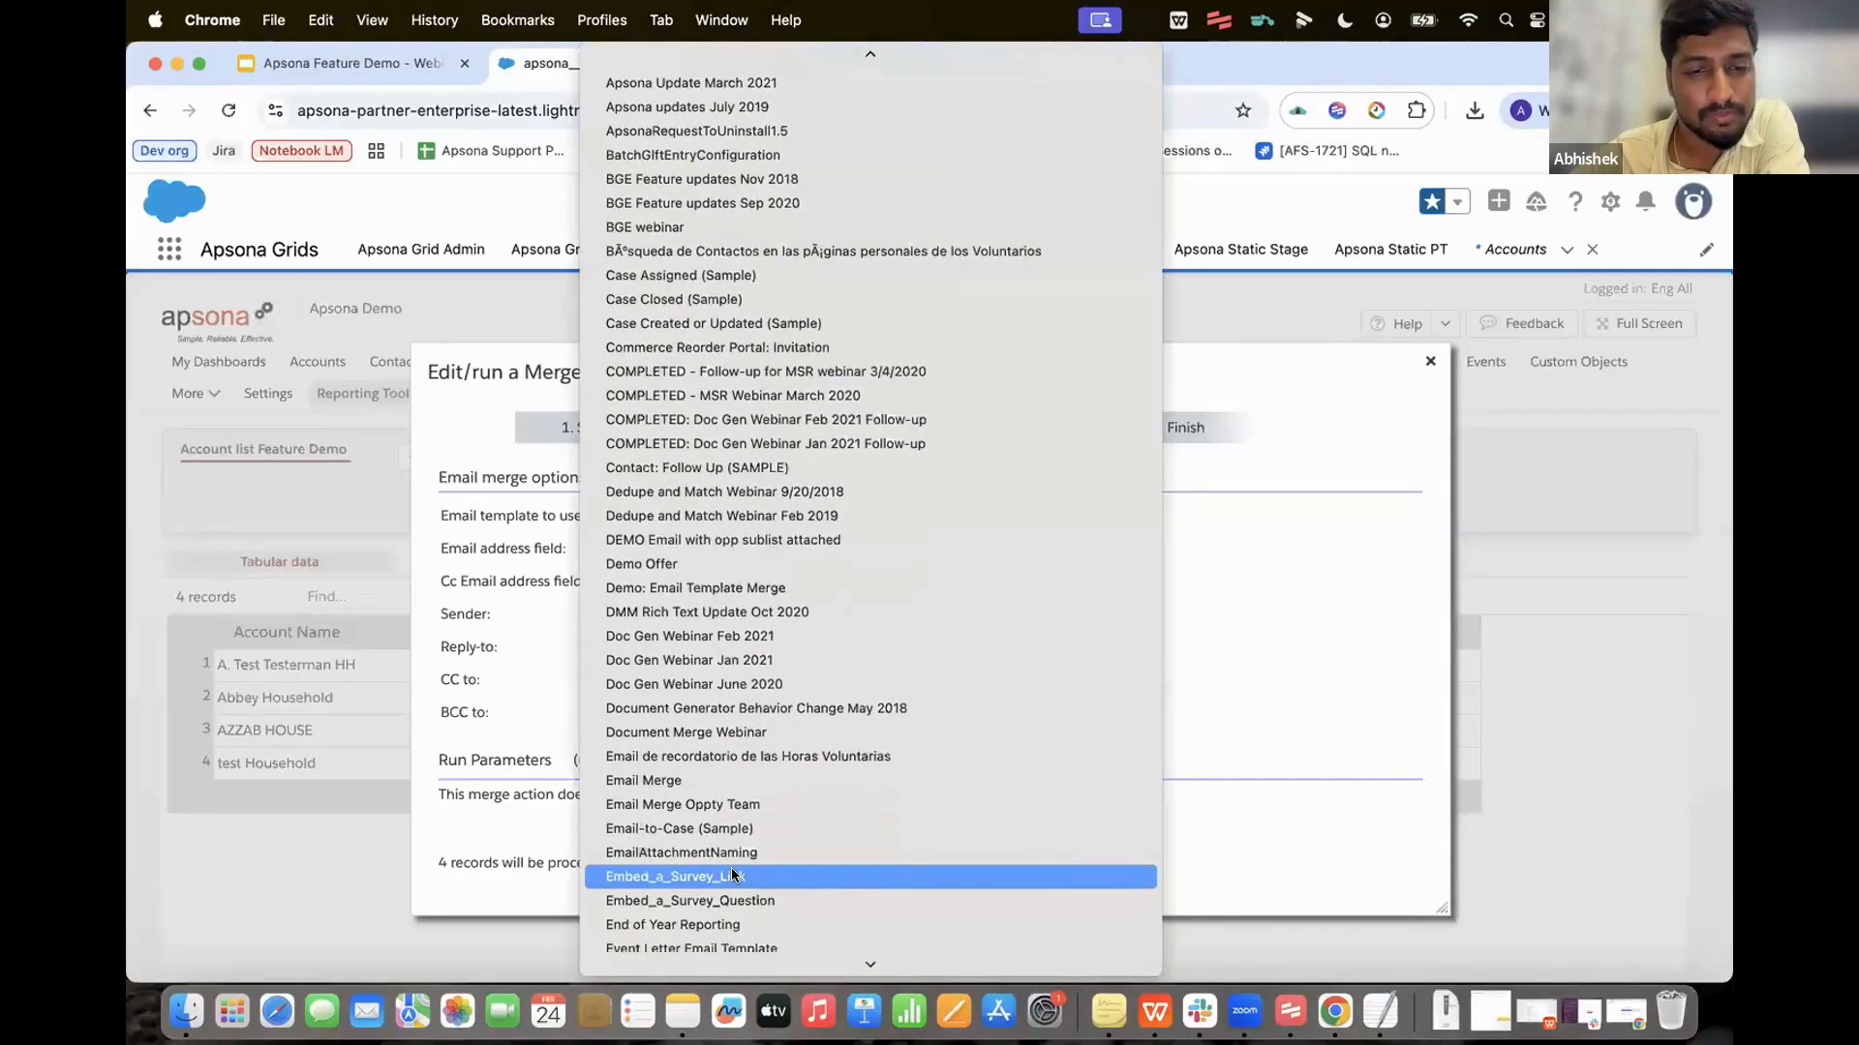
scroll(733, 875, down, 6)
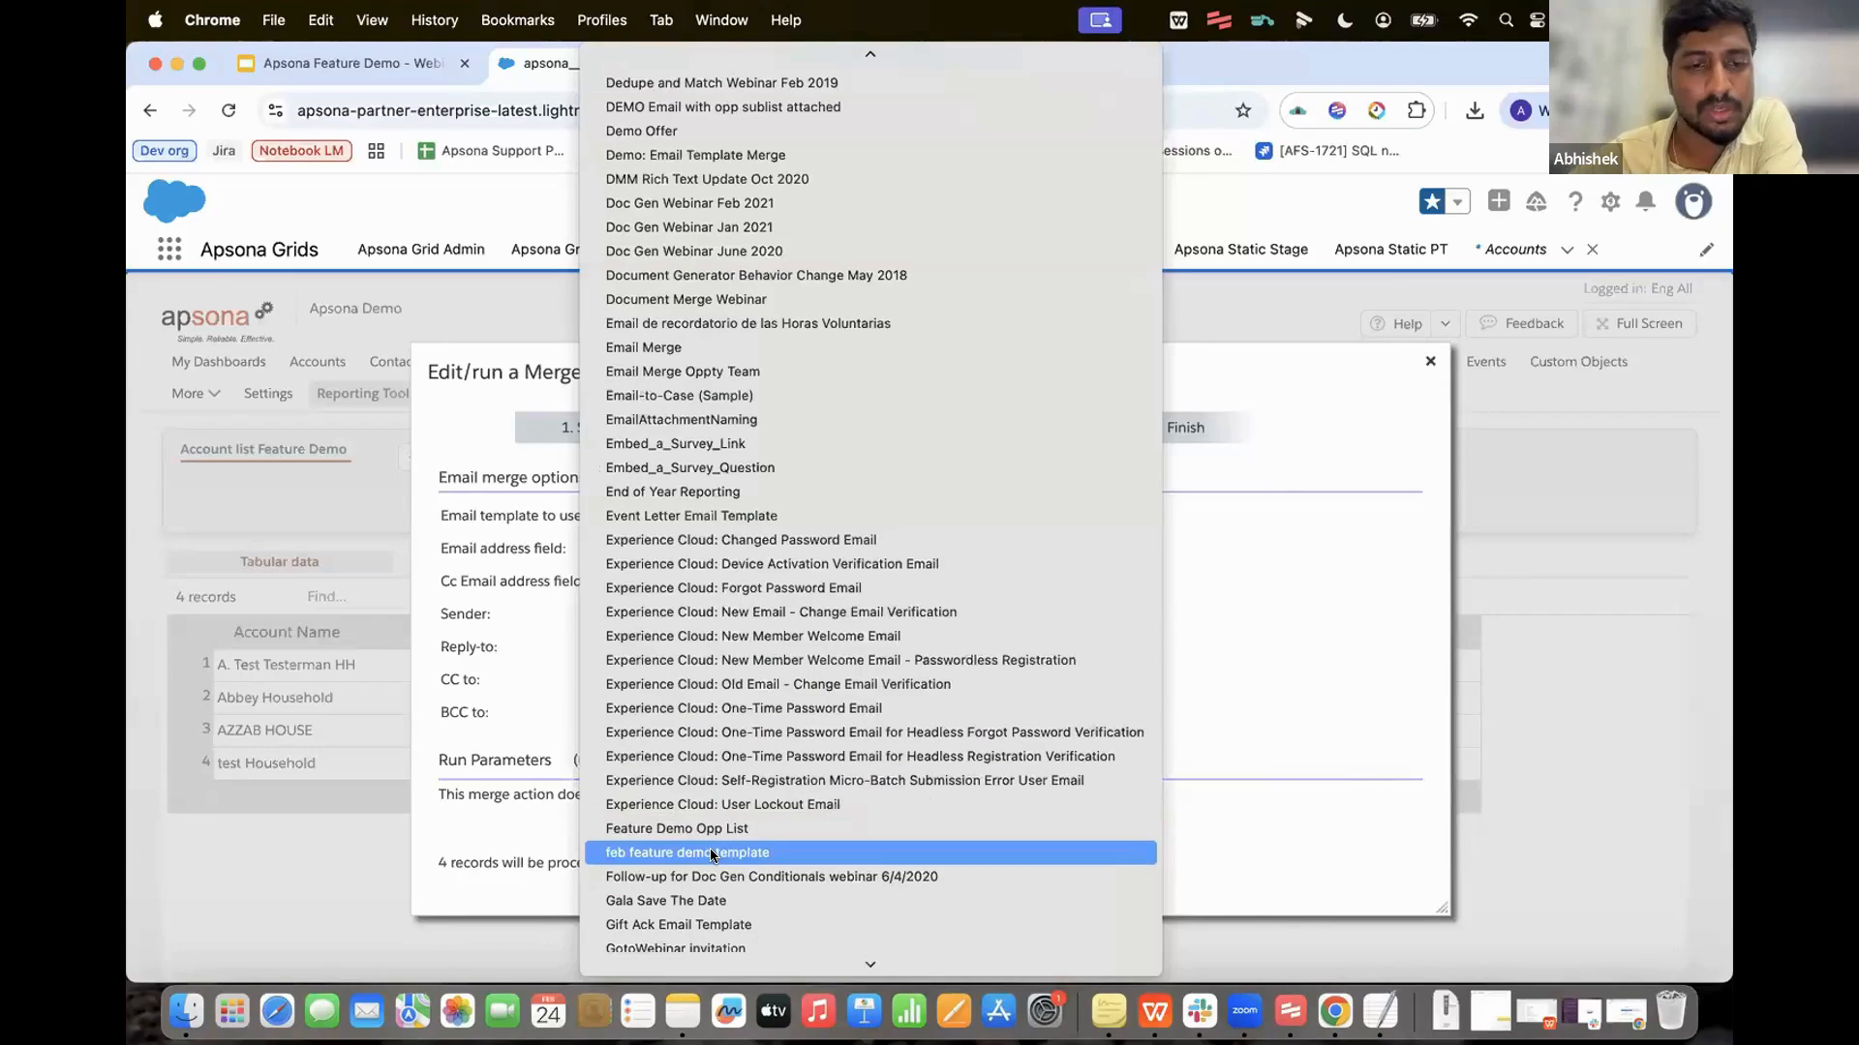
click(712, 852)
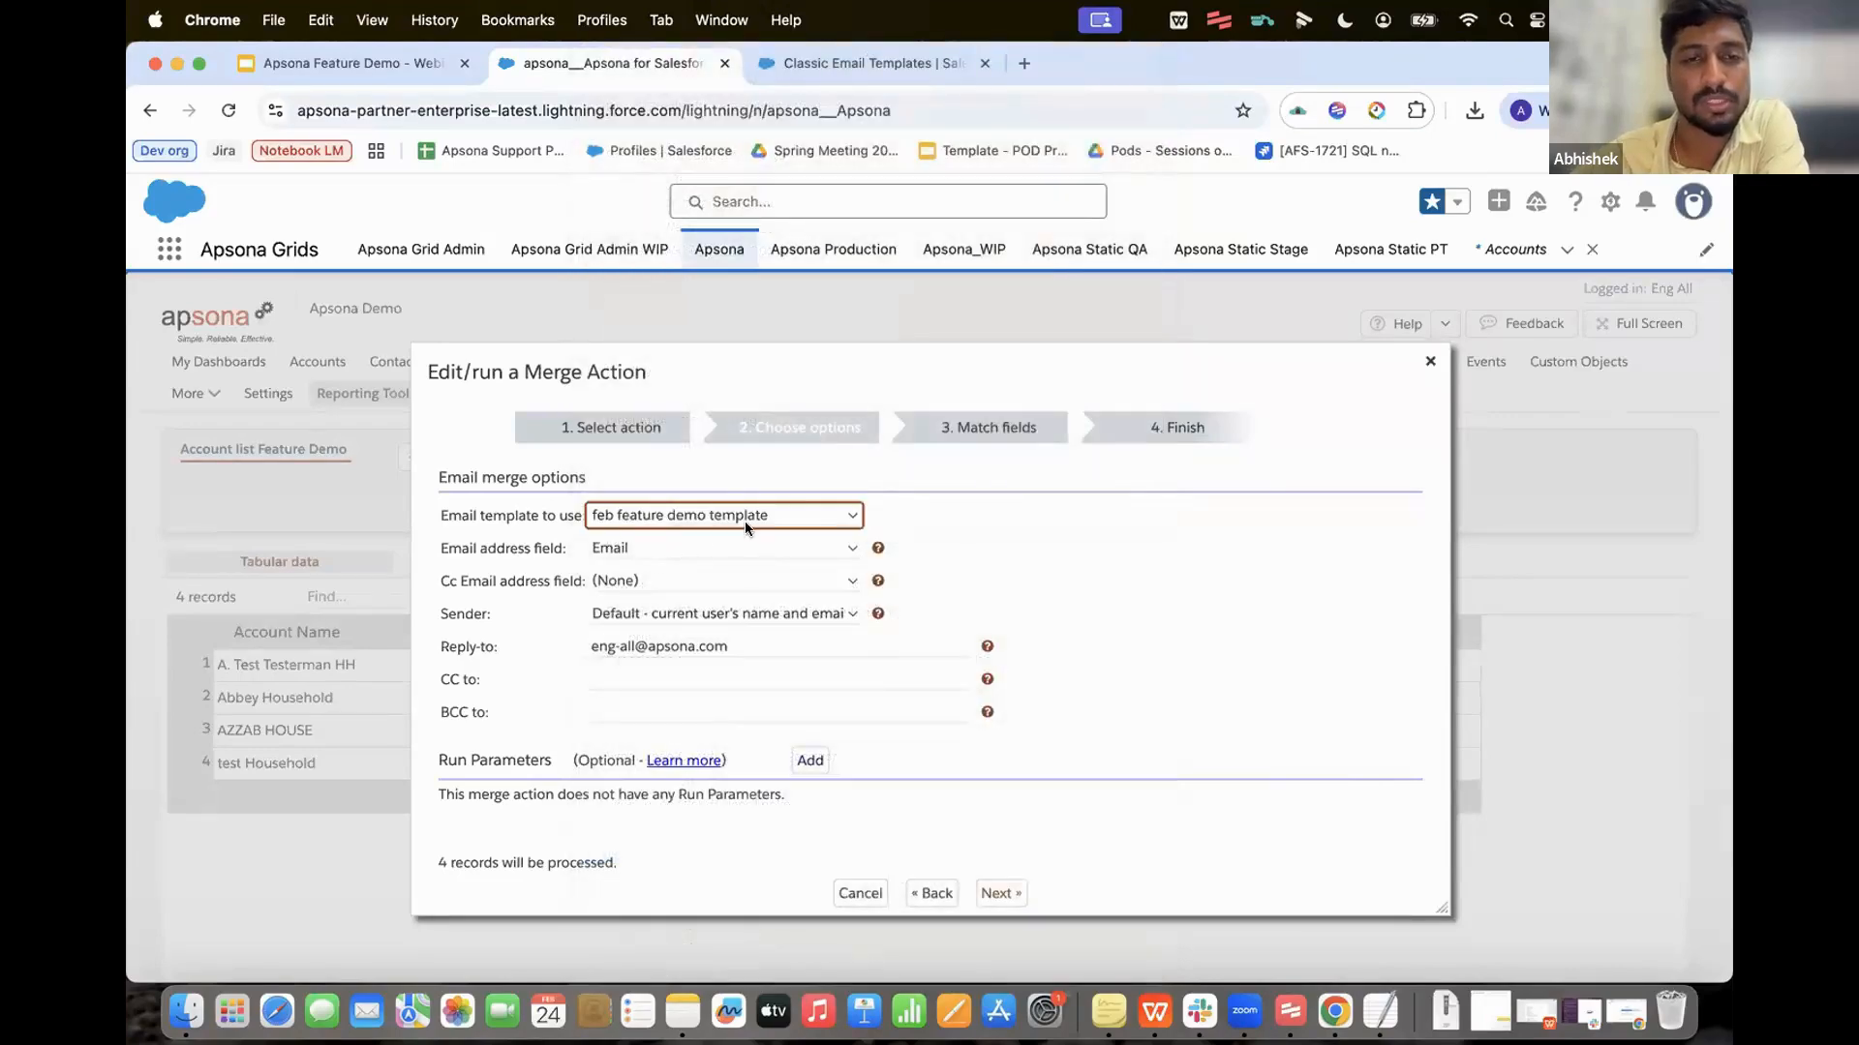
click(682, 538)
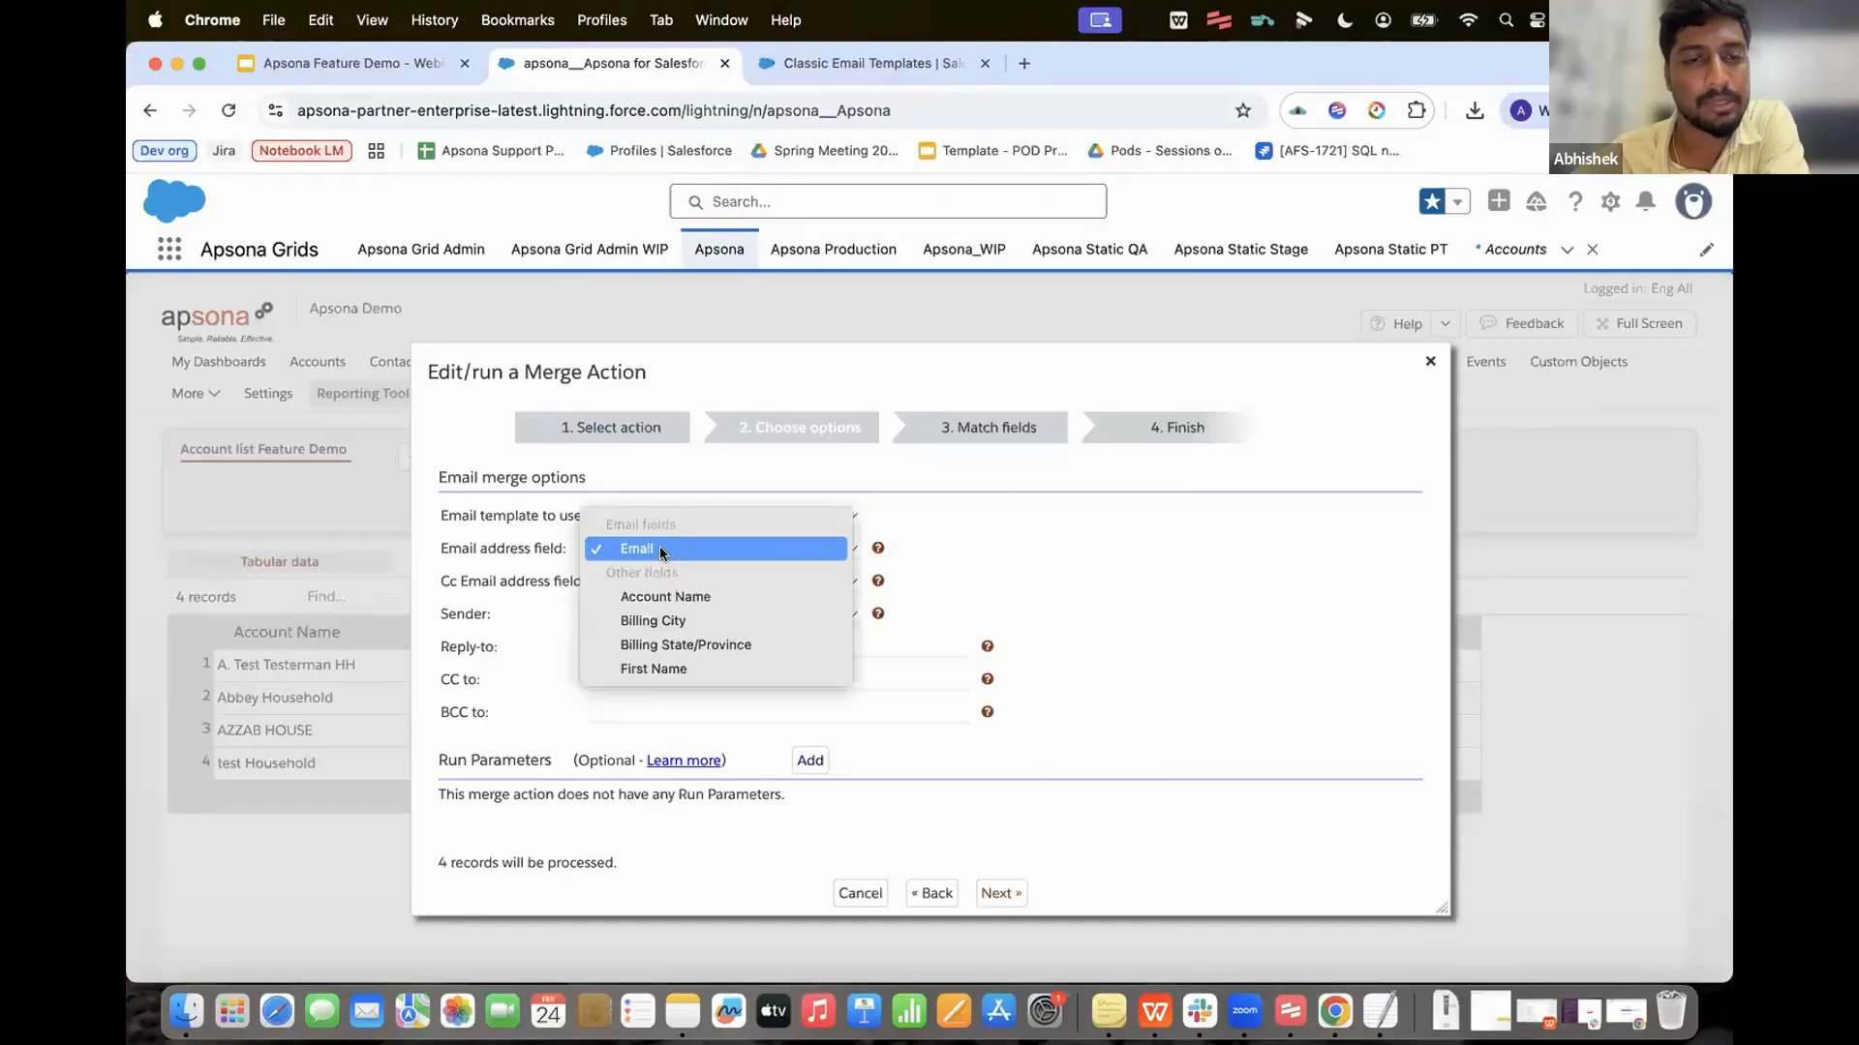
click(663, 551)
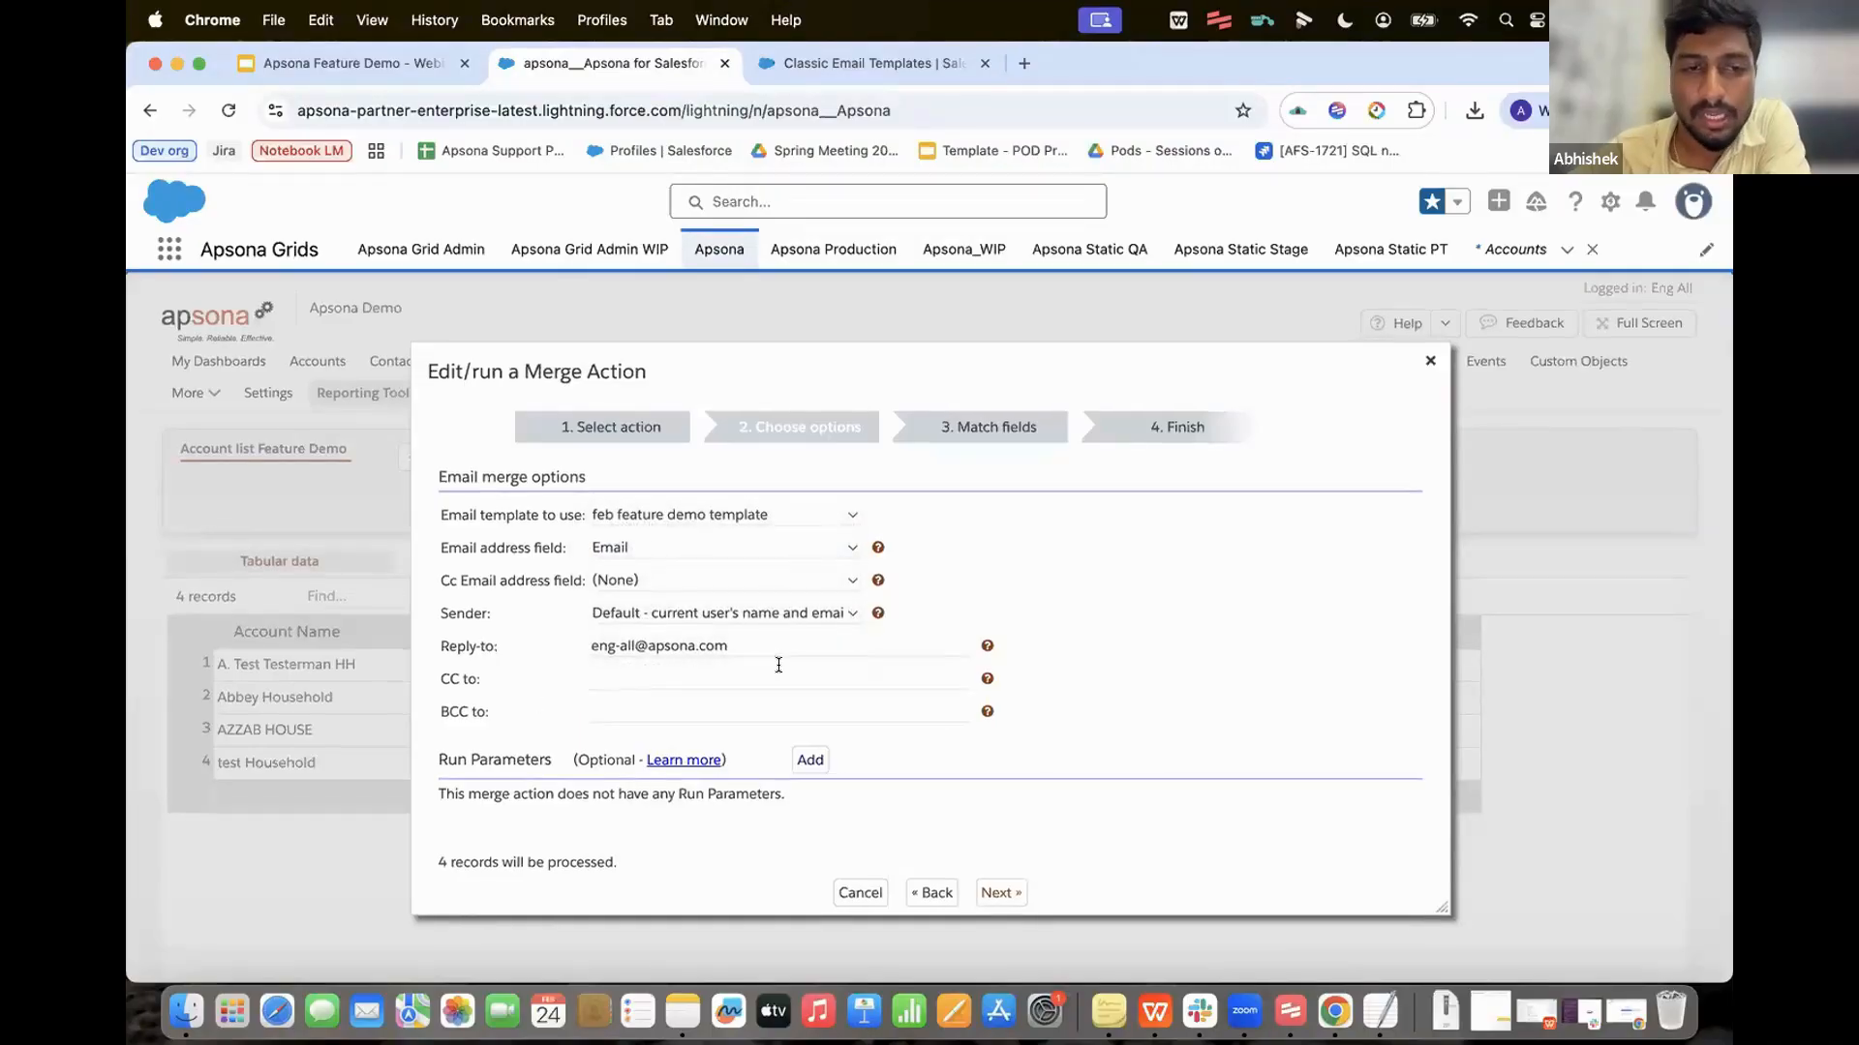
click(684, 614)
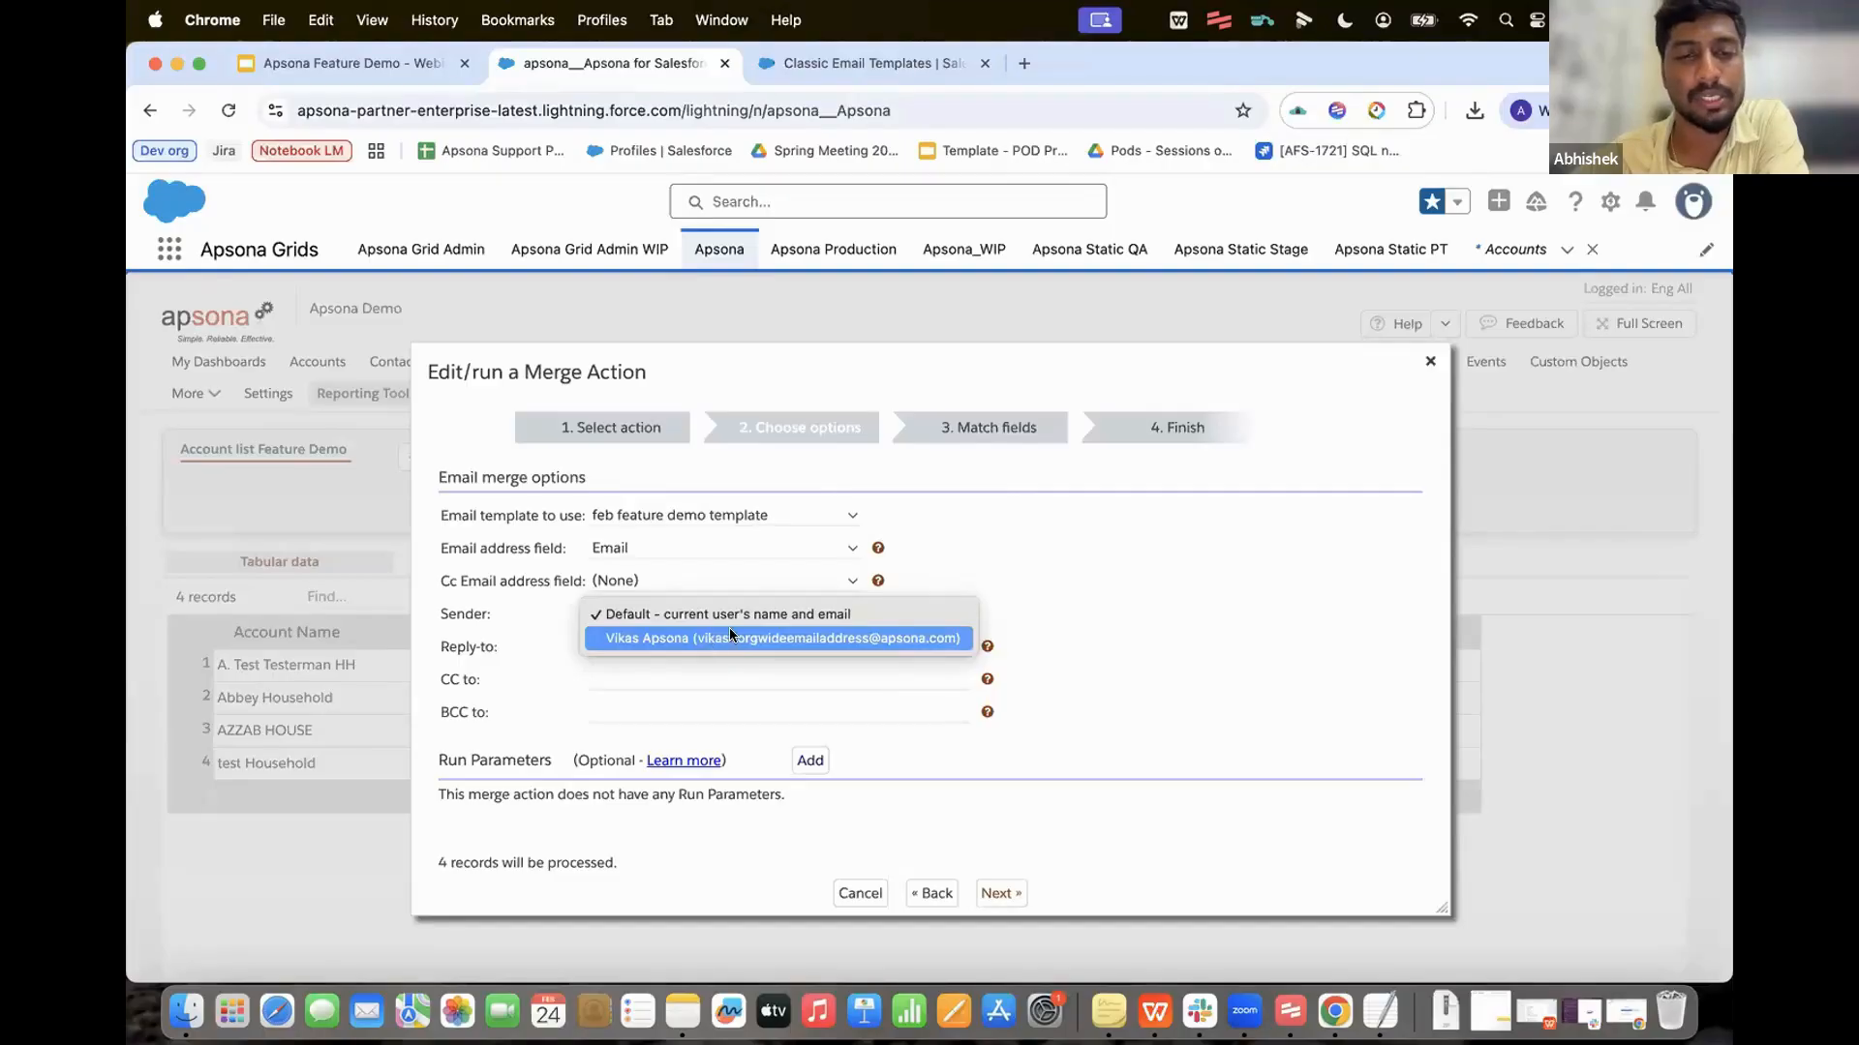
click(993, 573)
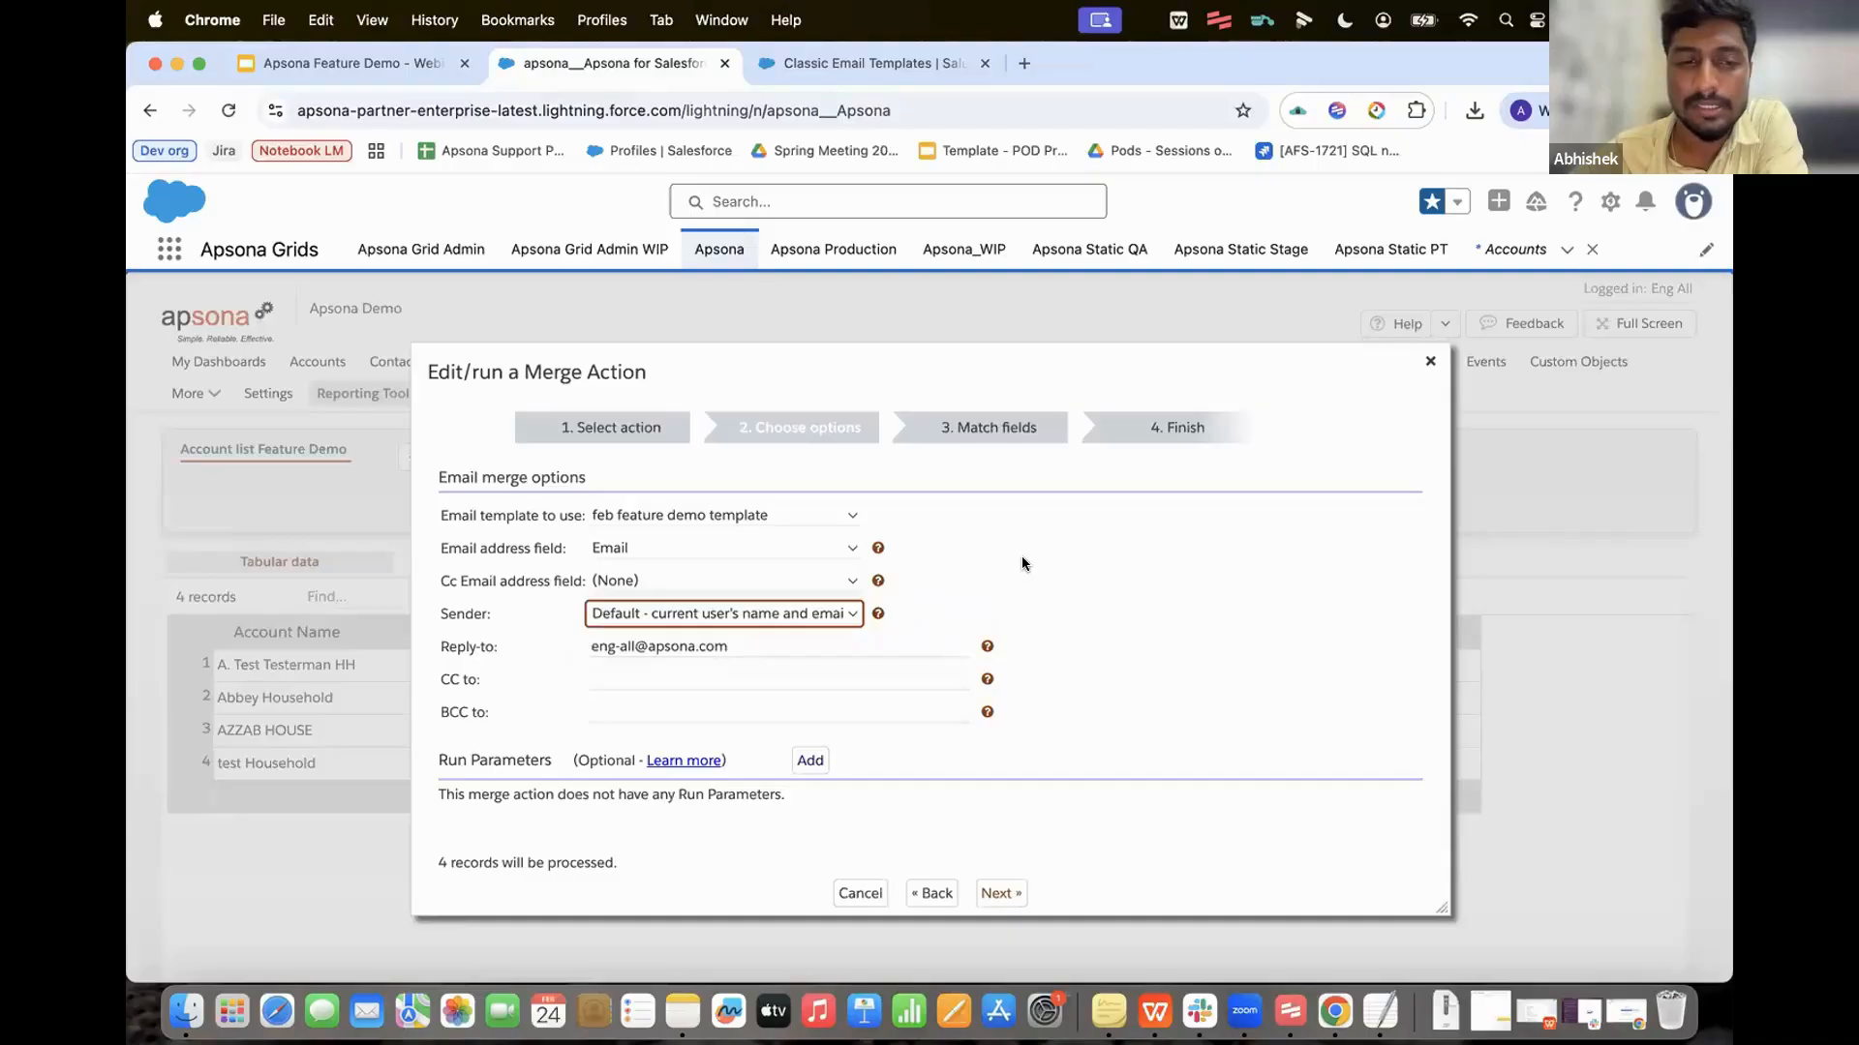
click(1001, 893)
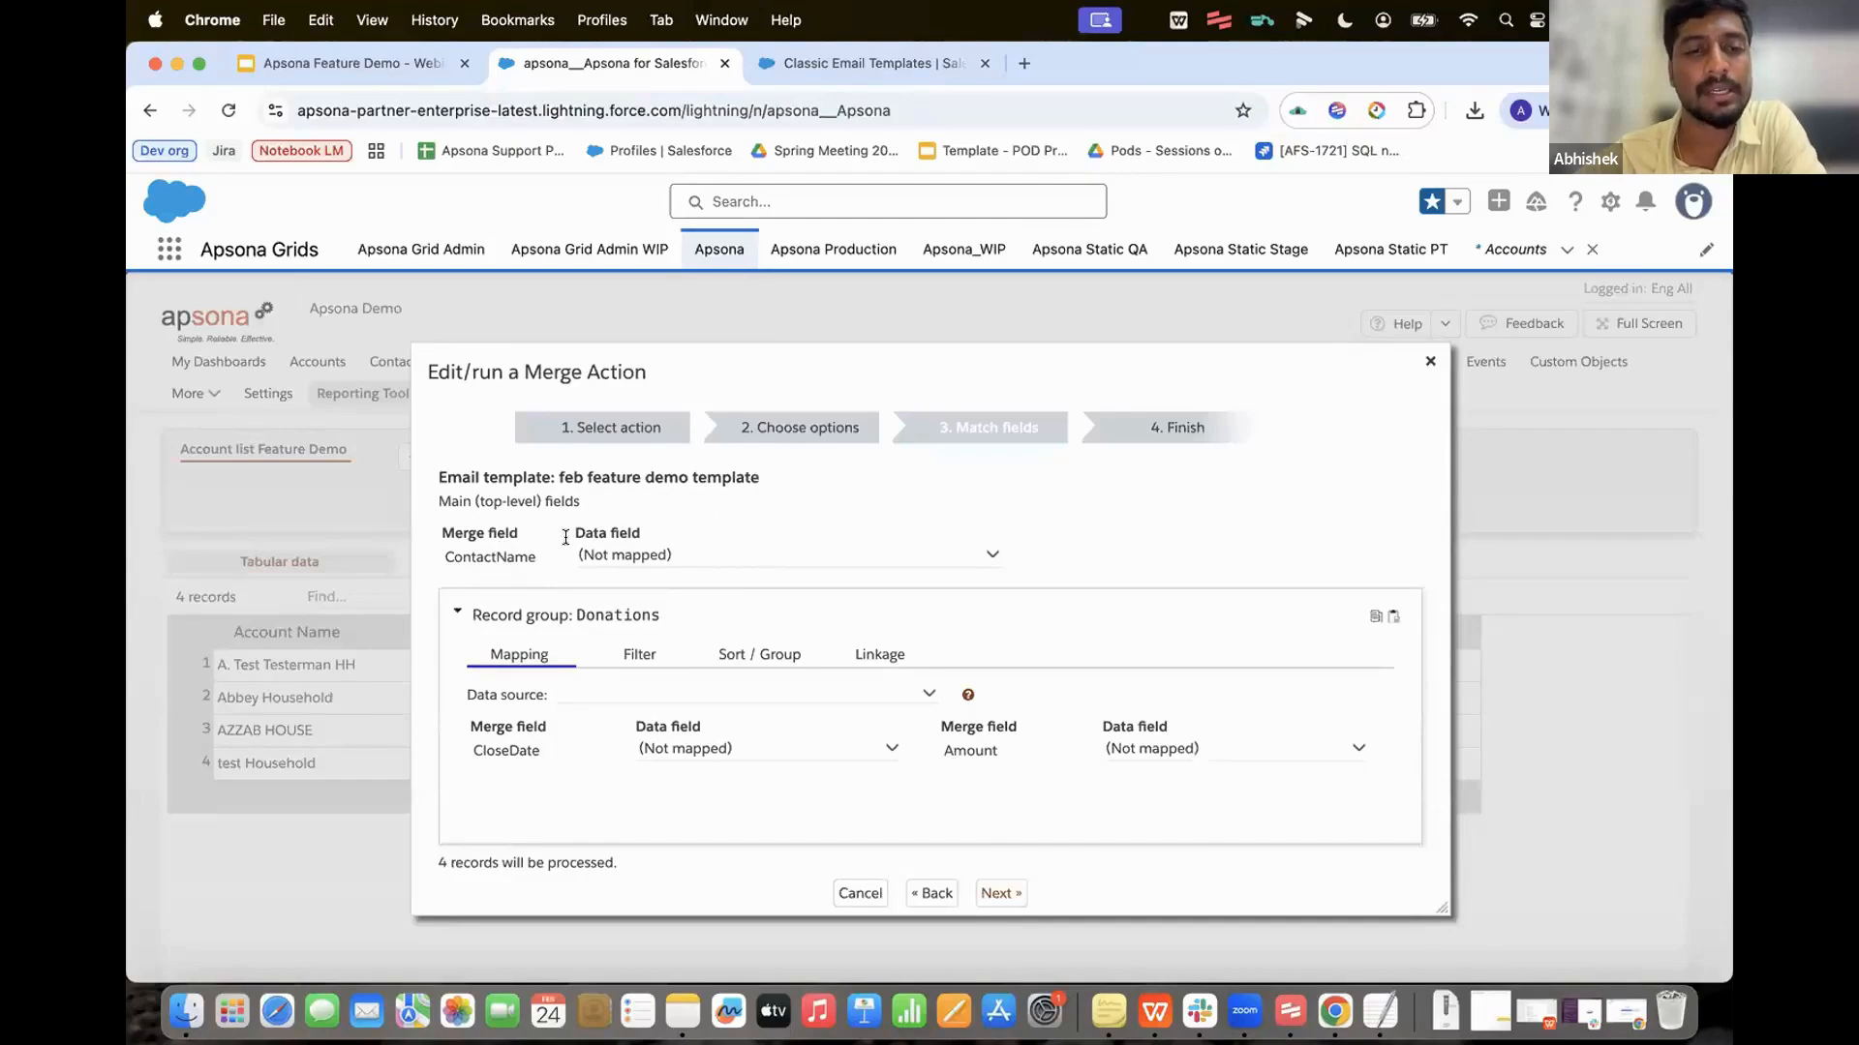
click(663, 558)
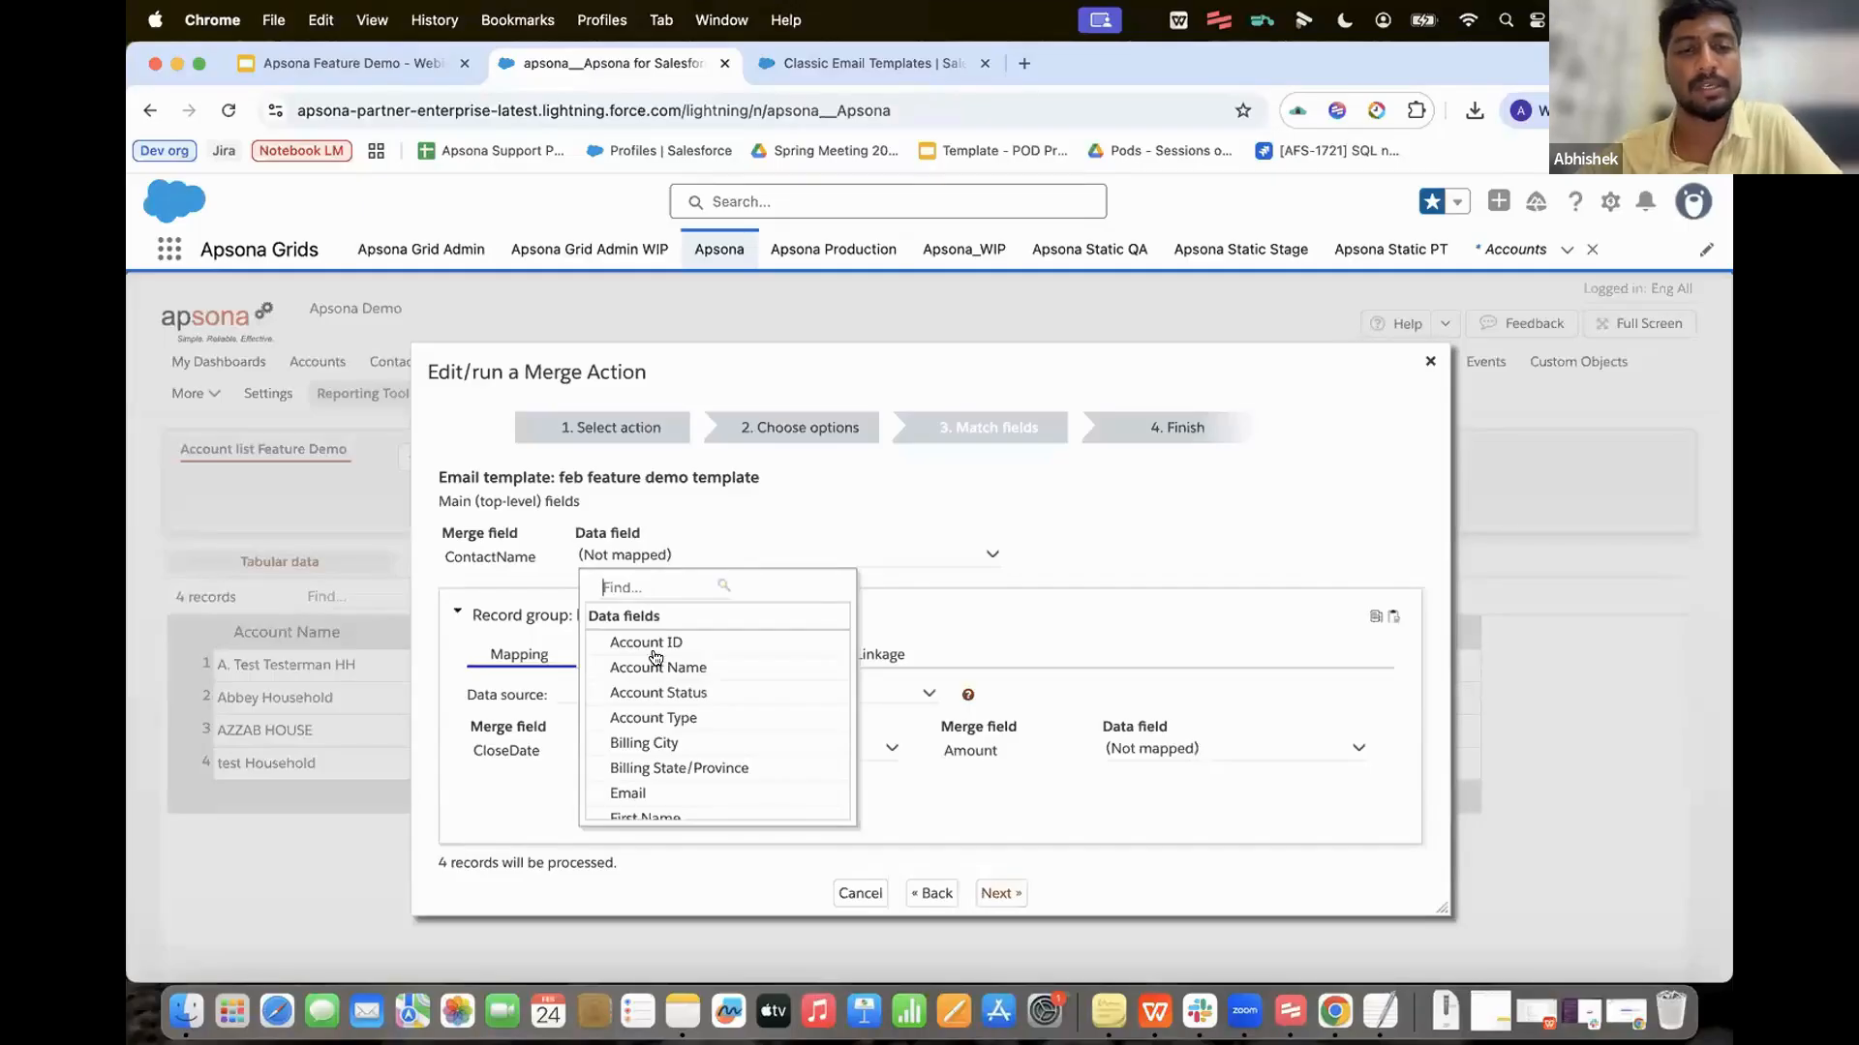
Step: Map ContactName to First Name and set Donations' data source to Opportunity list feature demo
scroll(658, 708, down, 1)
click(650, 787)
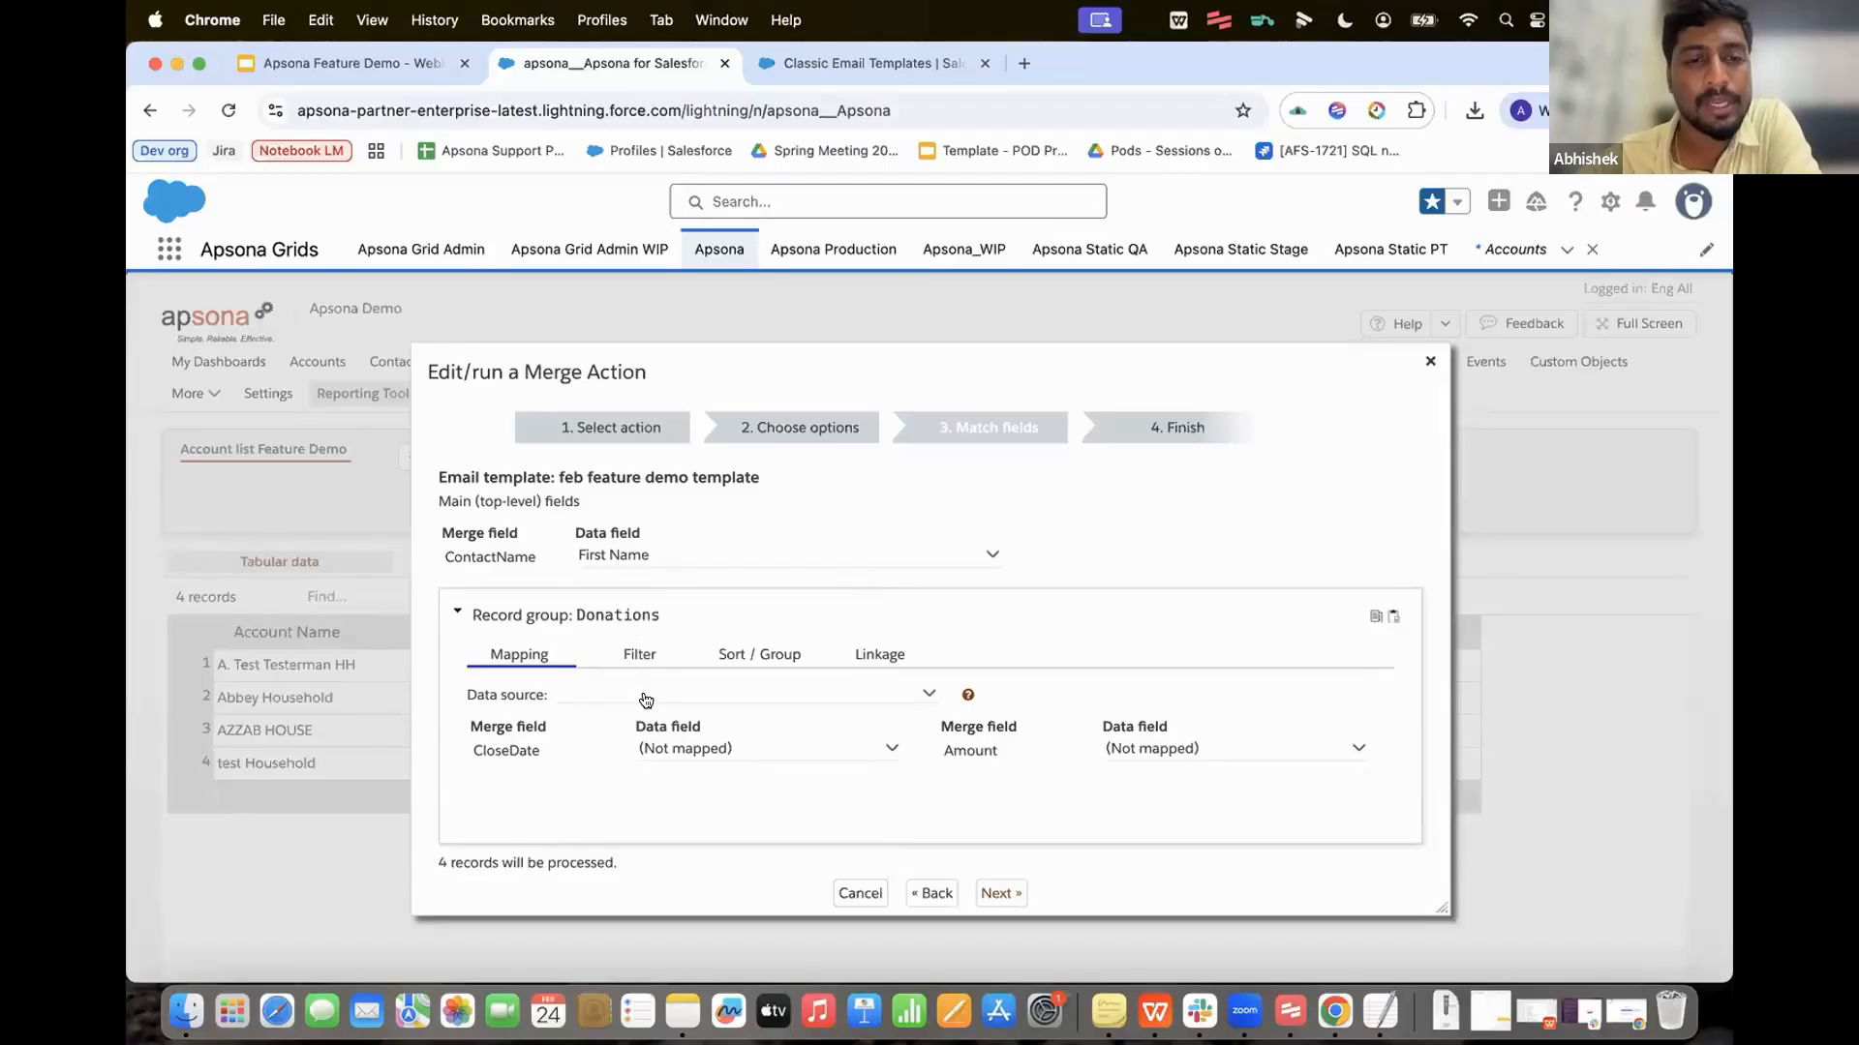
click(607, 696)
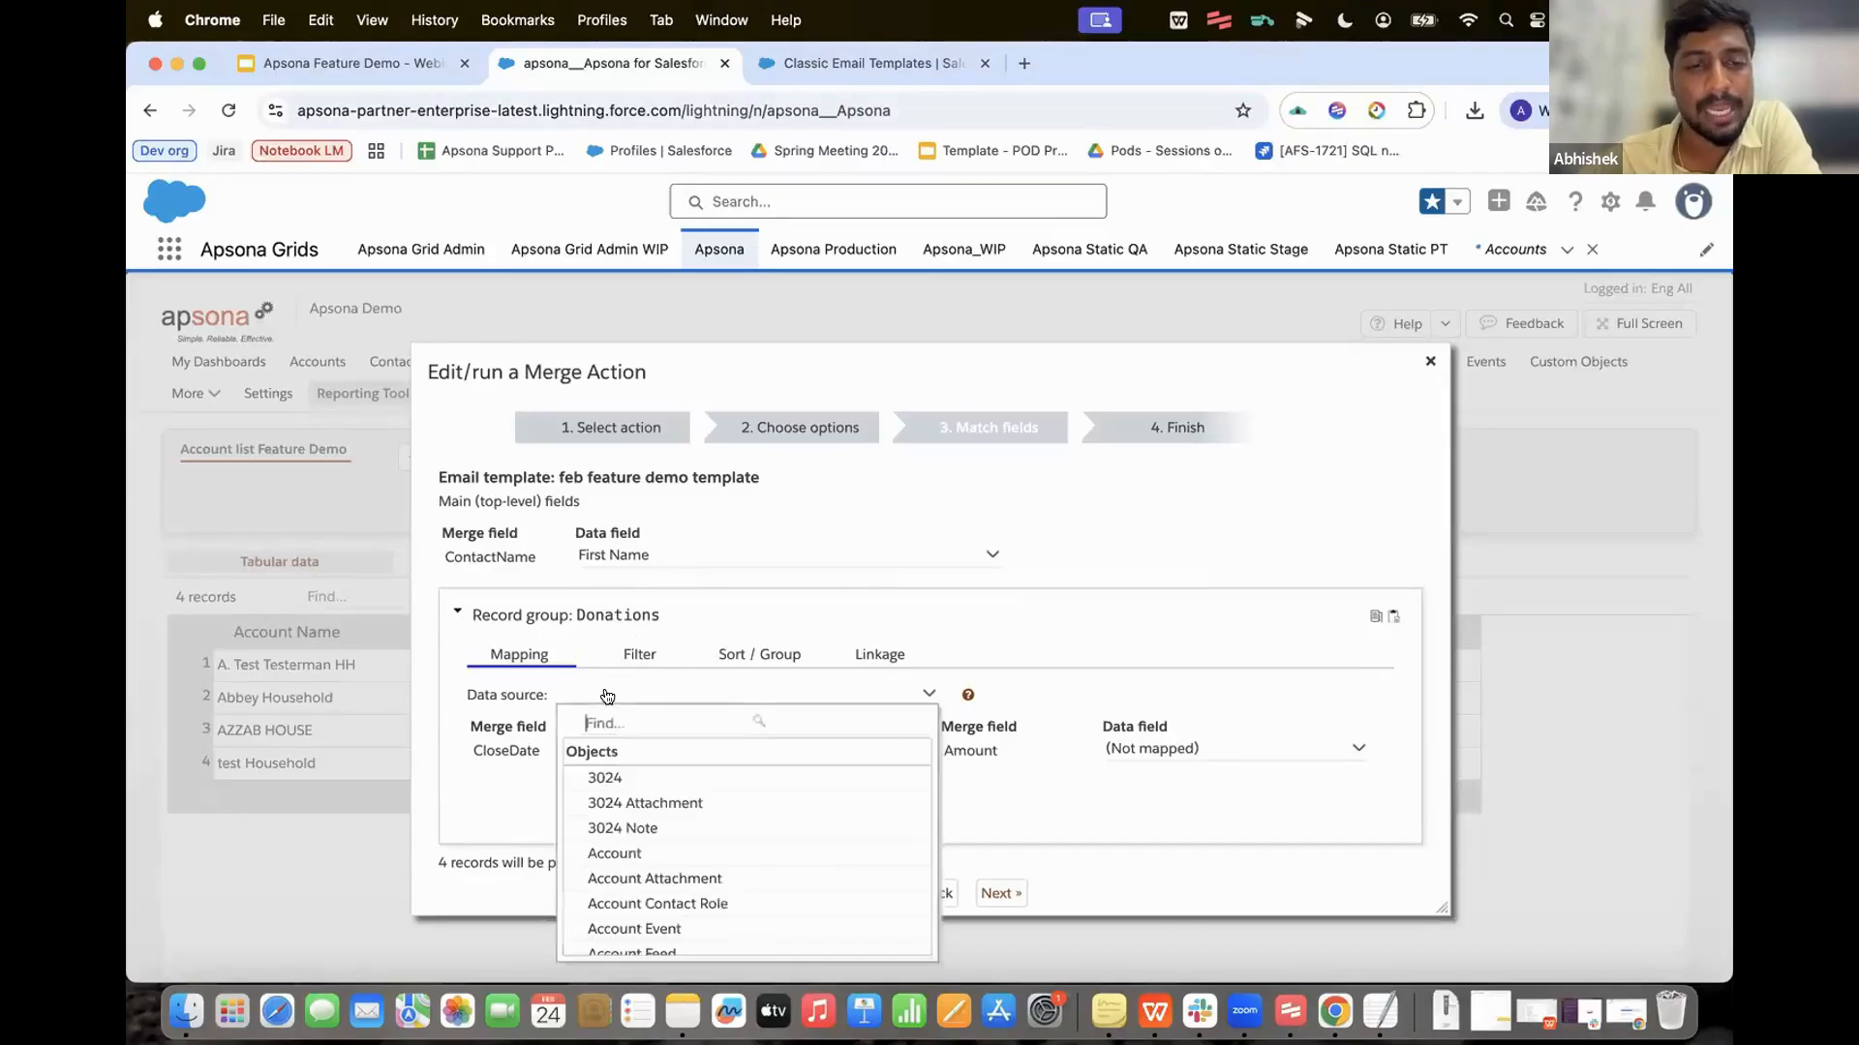
text(oppor)
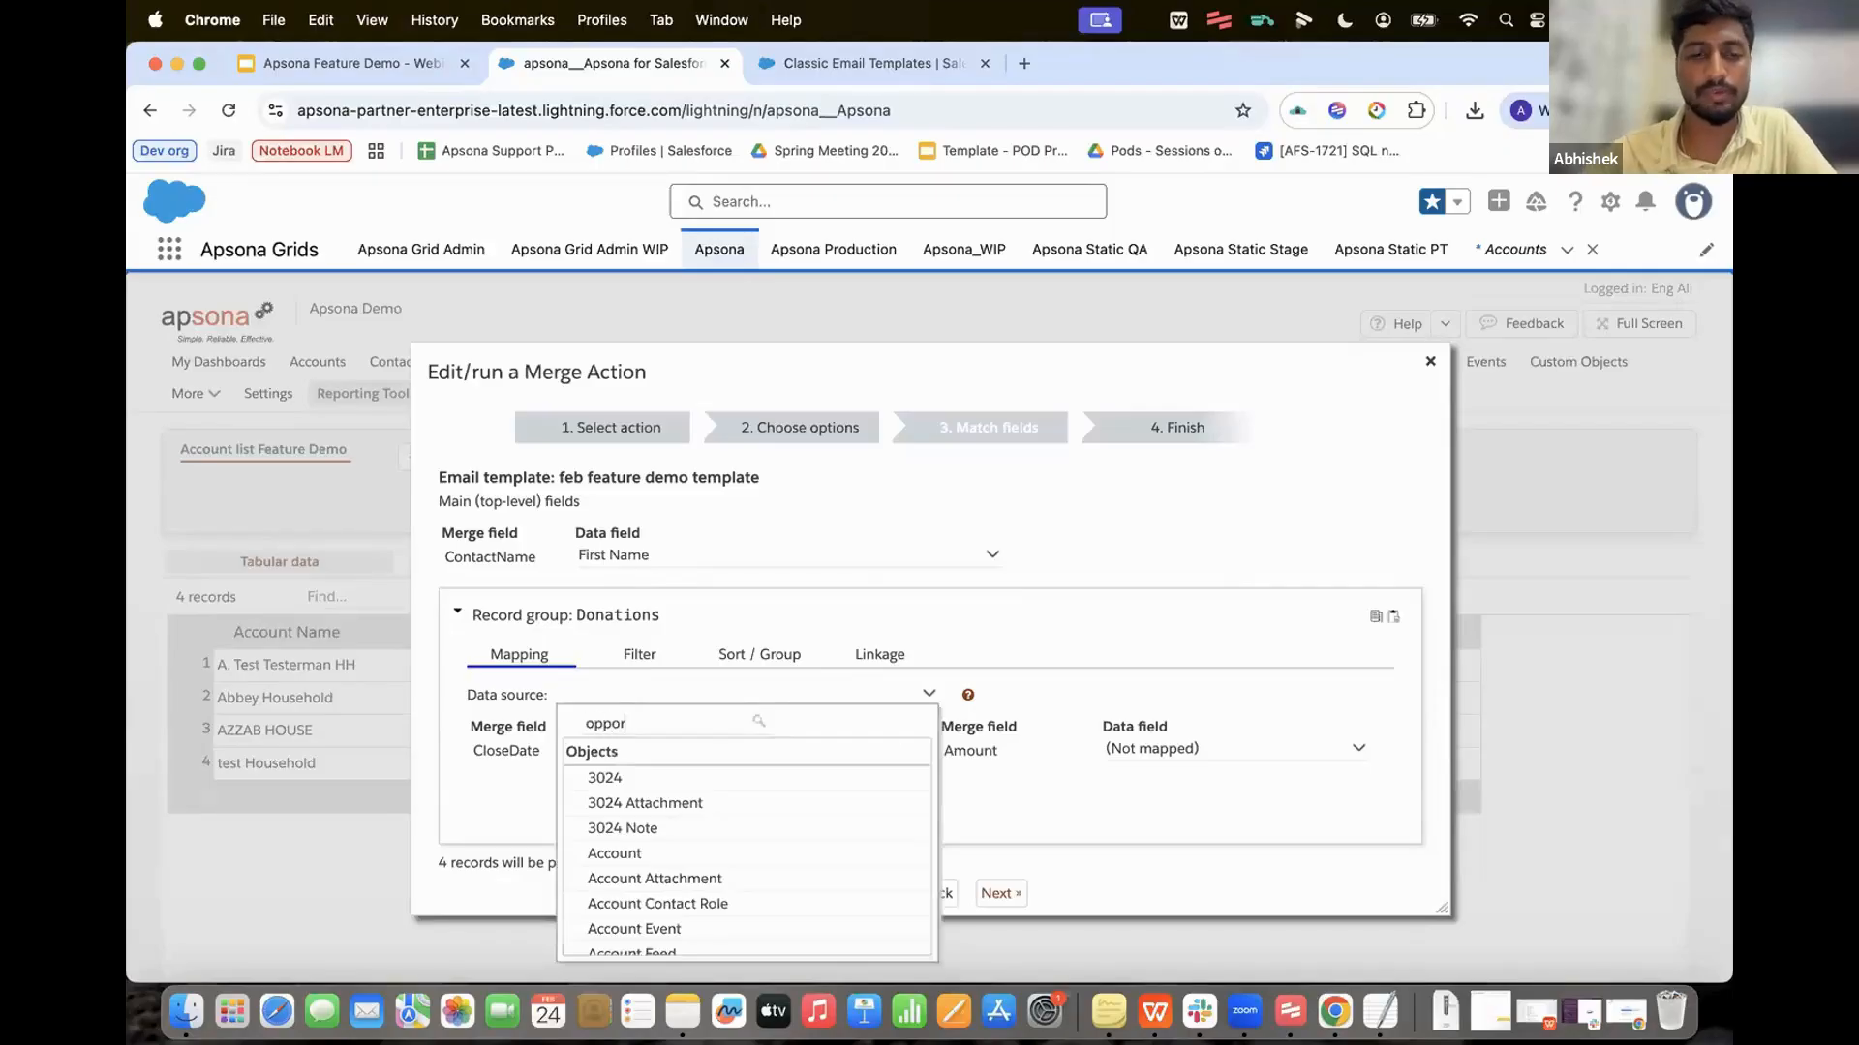
scroll(651, 860, down, 5)
scroll(651, 860, down, 5)
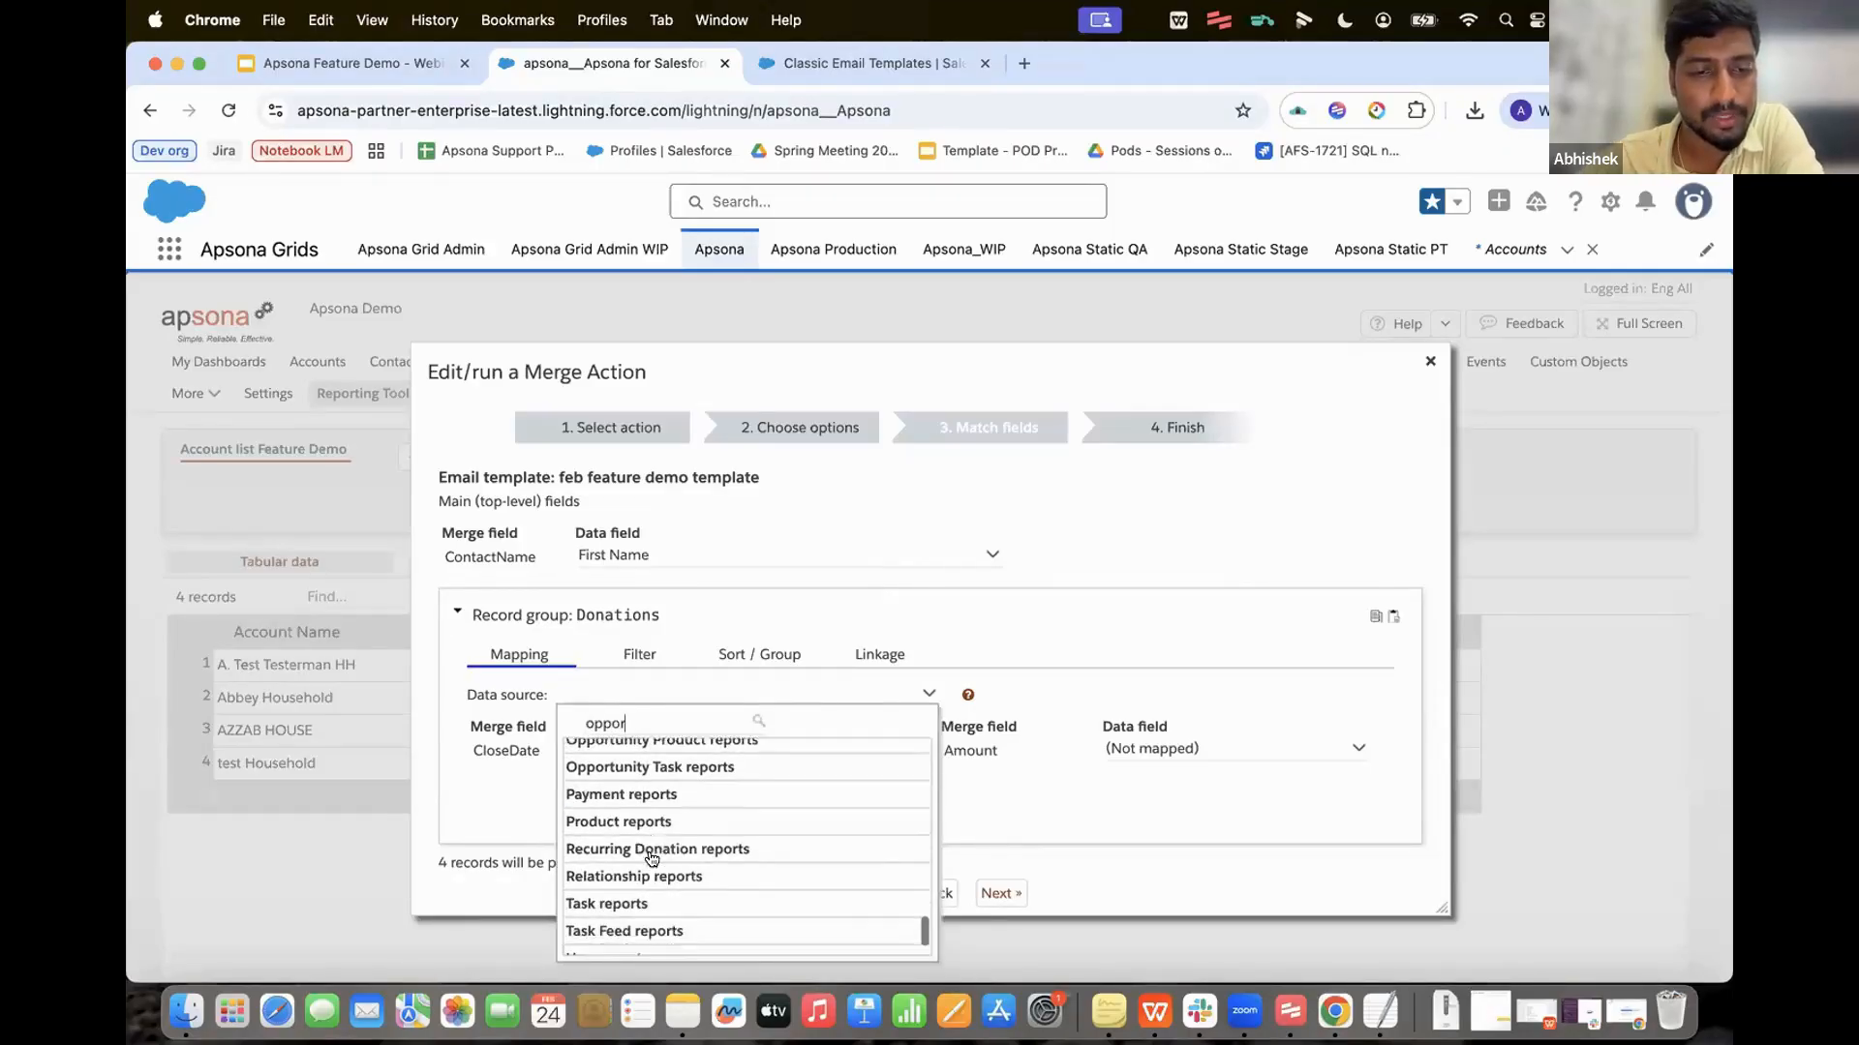
scroll(663, 821, up, 5)
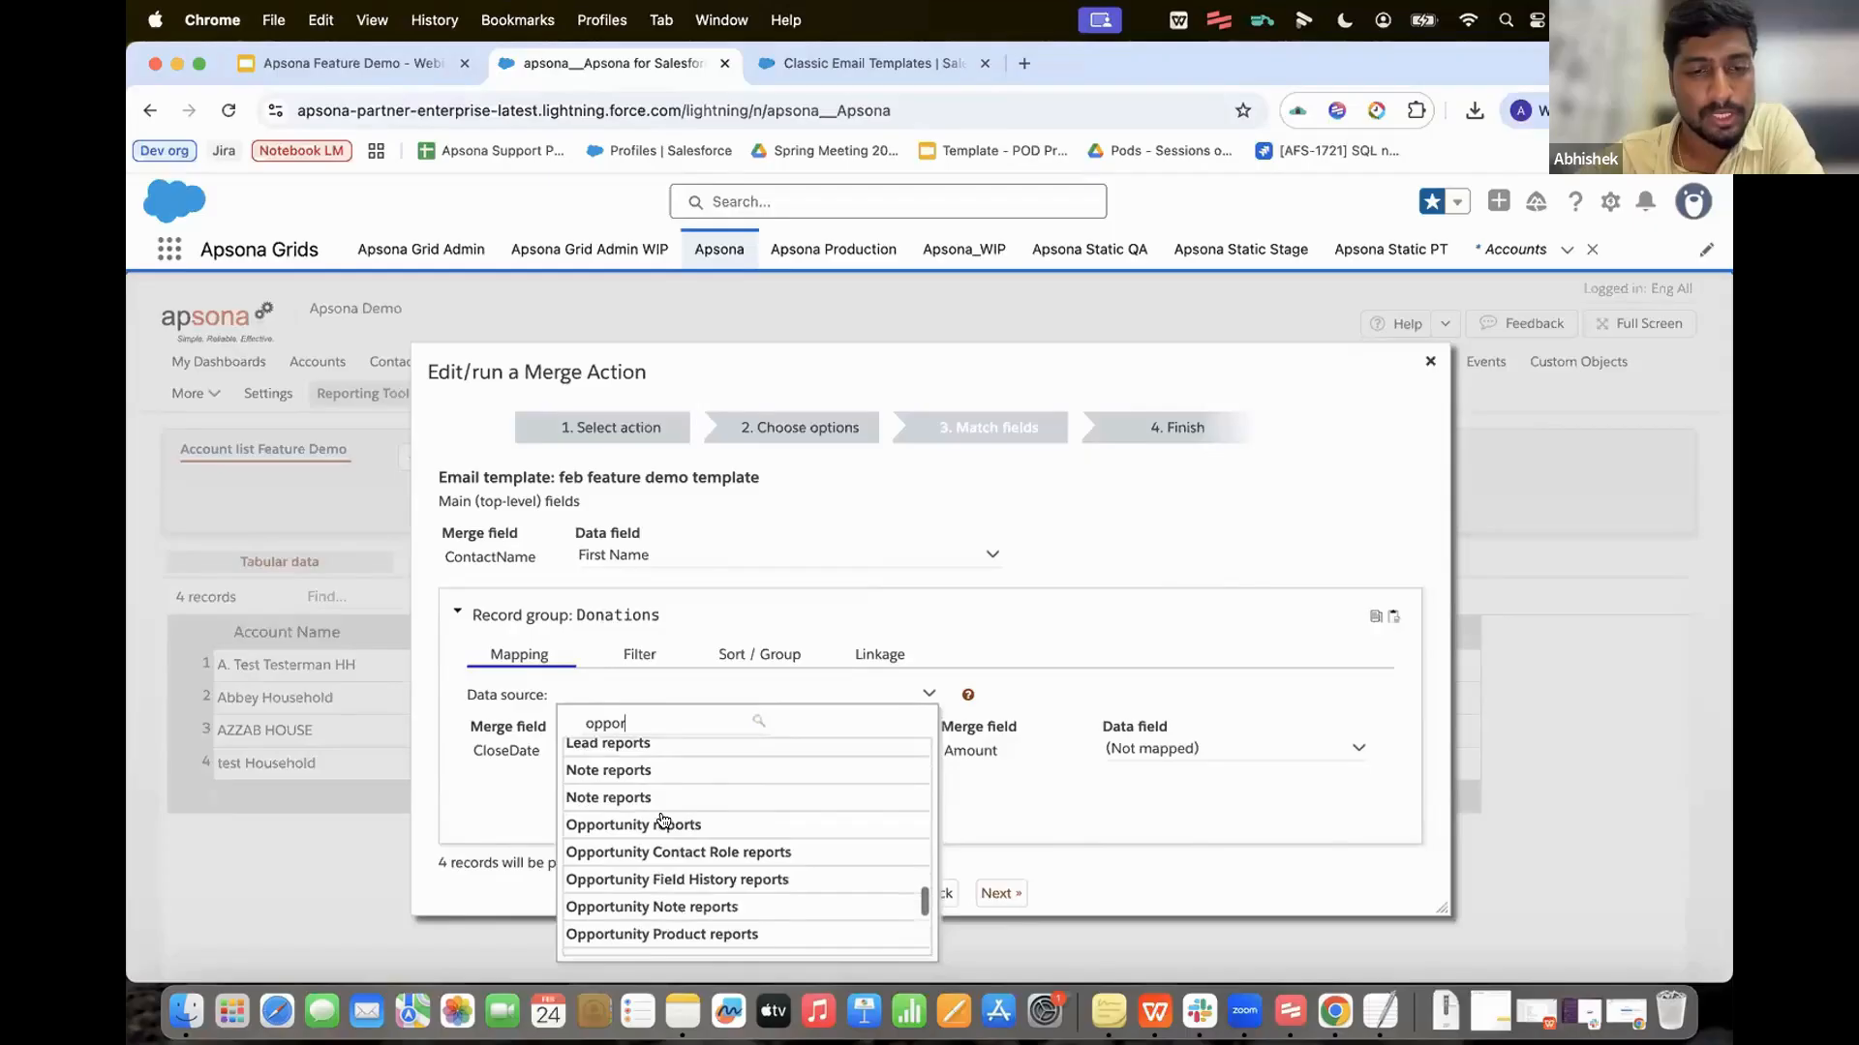
scroll(722, 861, down, 4)
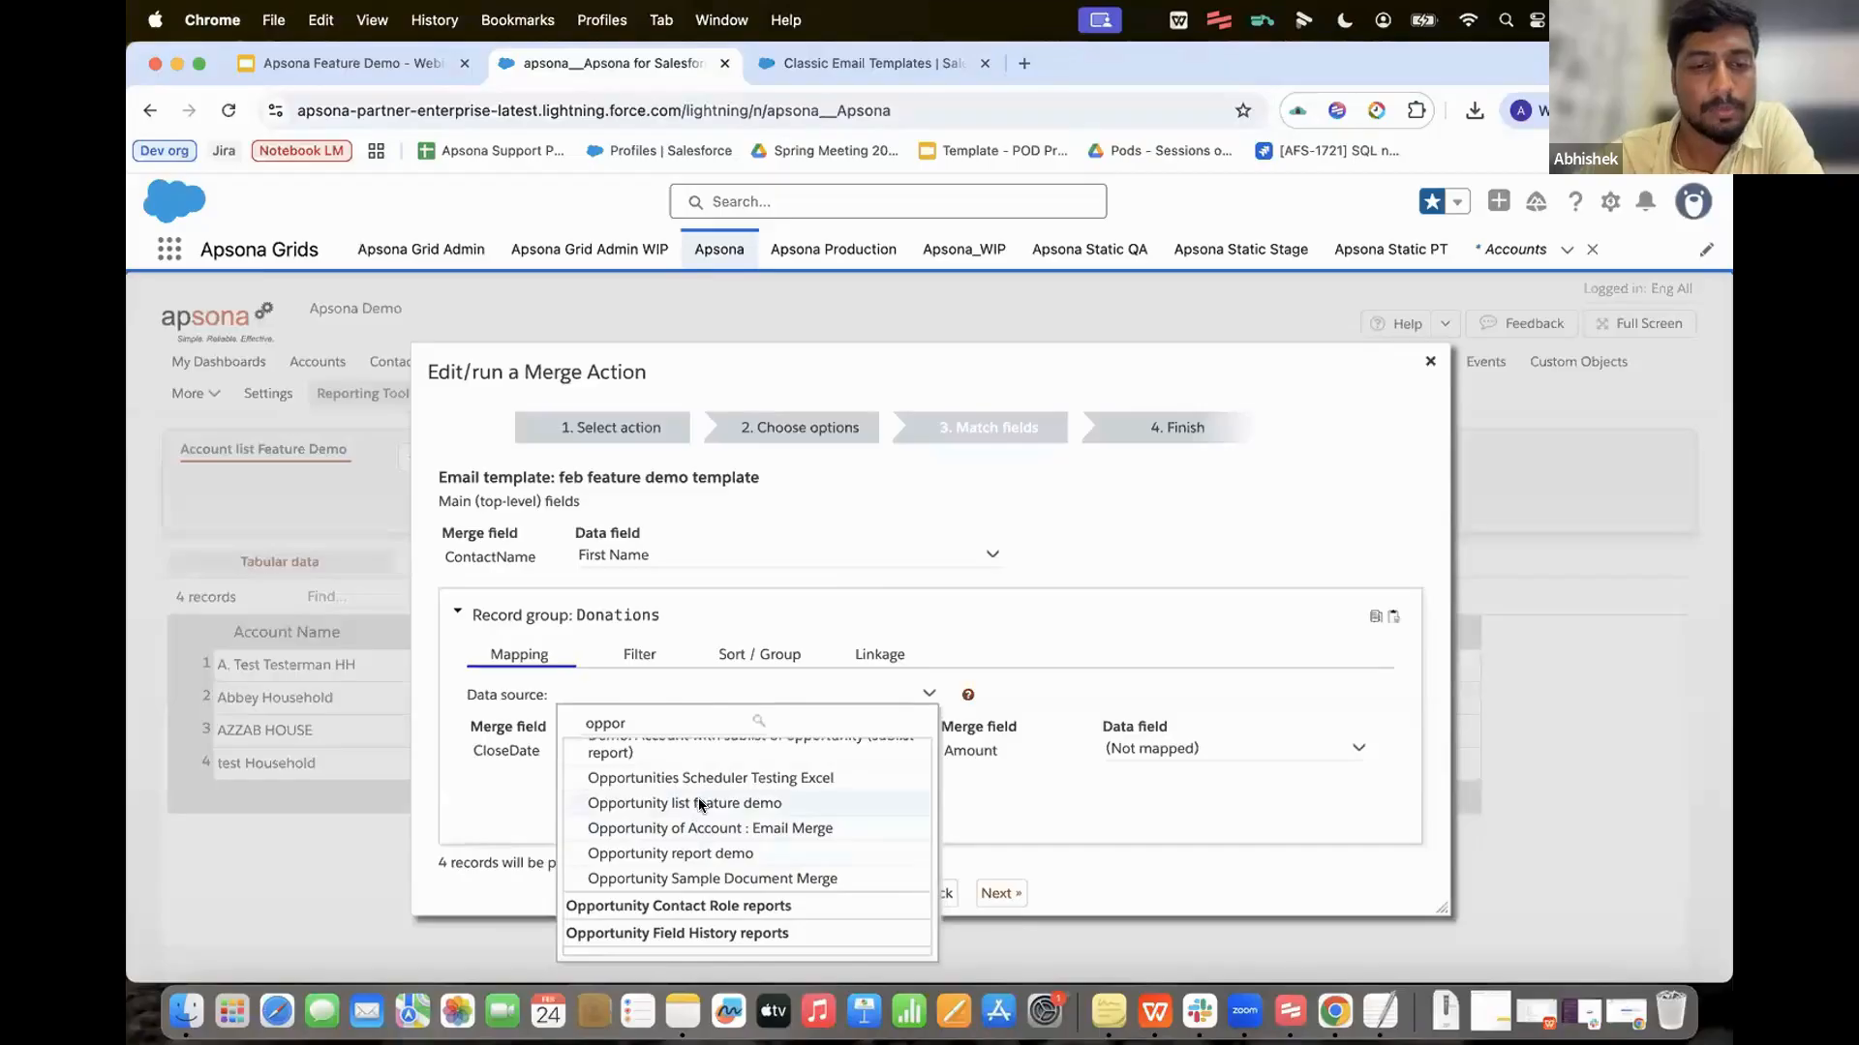
click(701, 805)
Step: Map CloseDate and Amount, linking Donations where Account ID matches Opportunity.Account
click(742, 748)
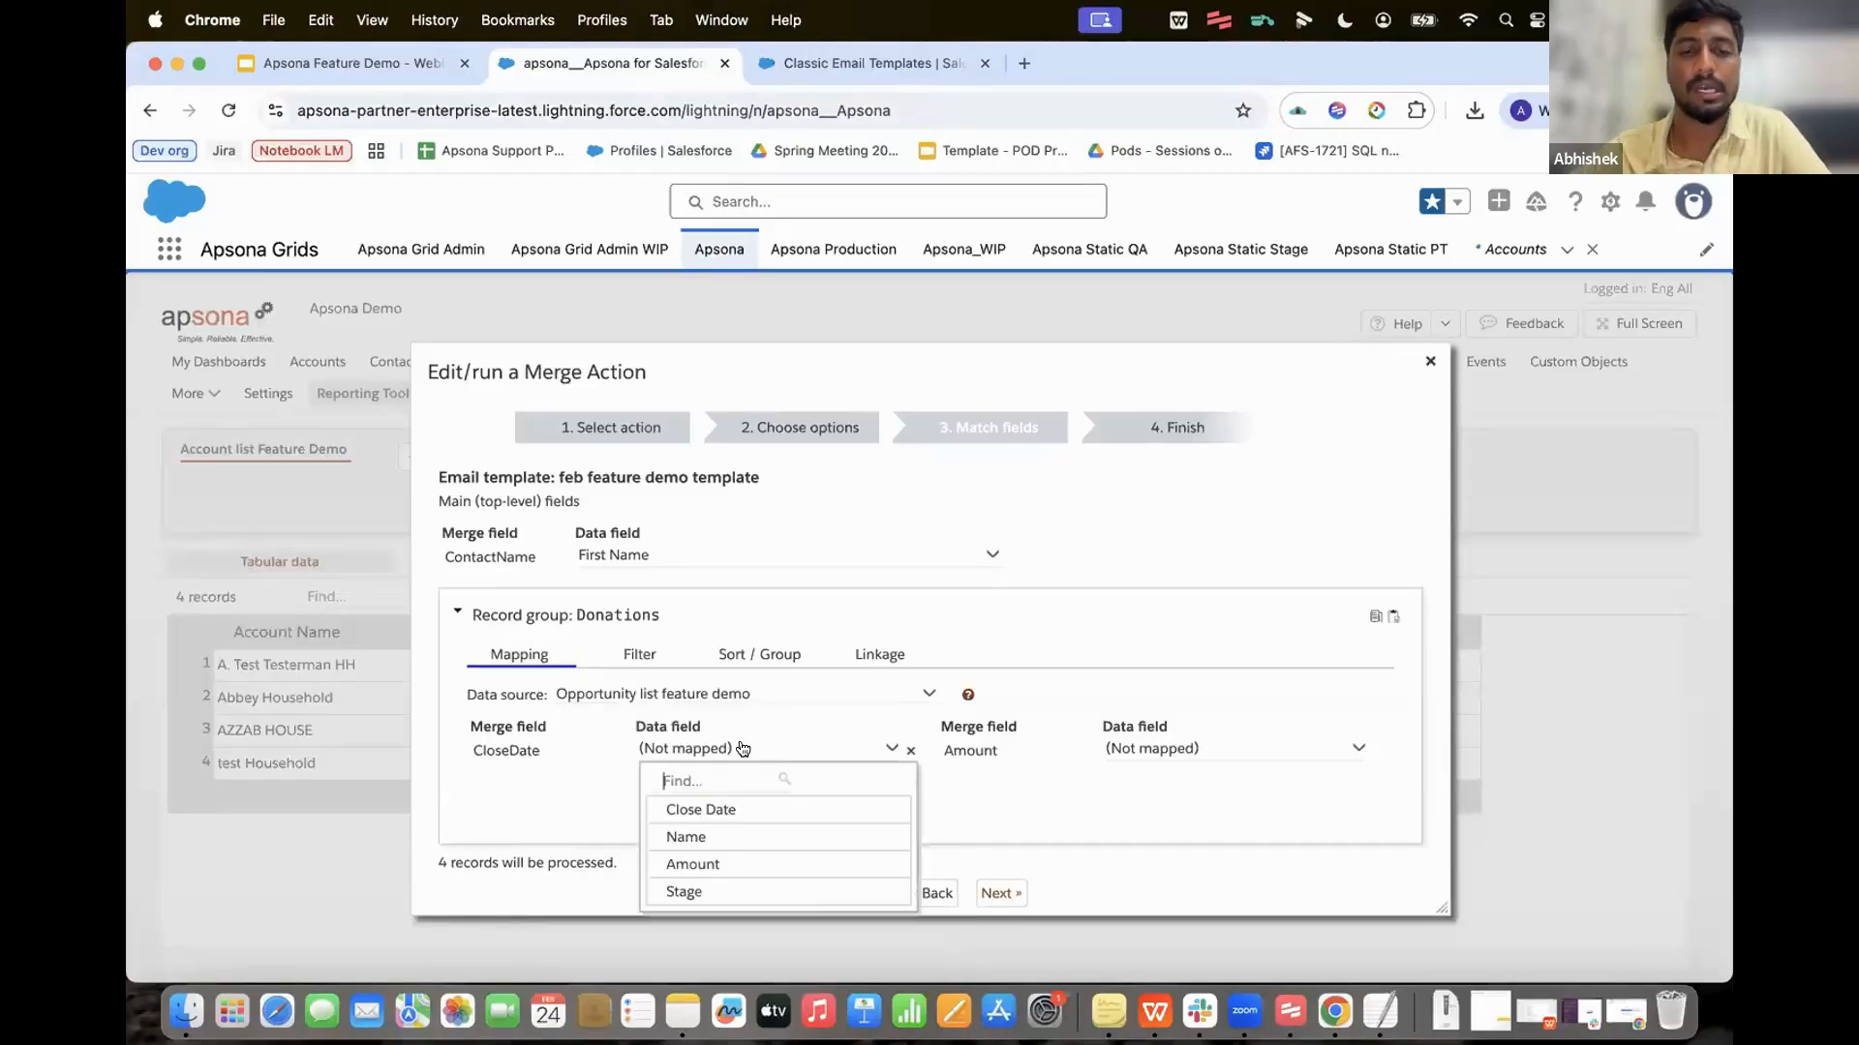
click(716, 810)
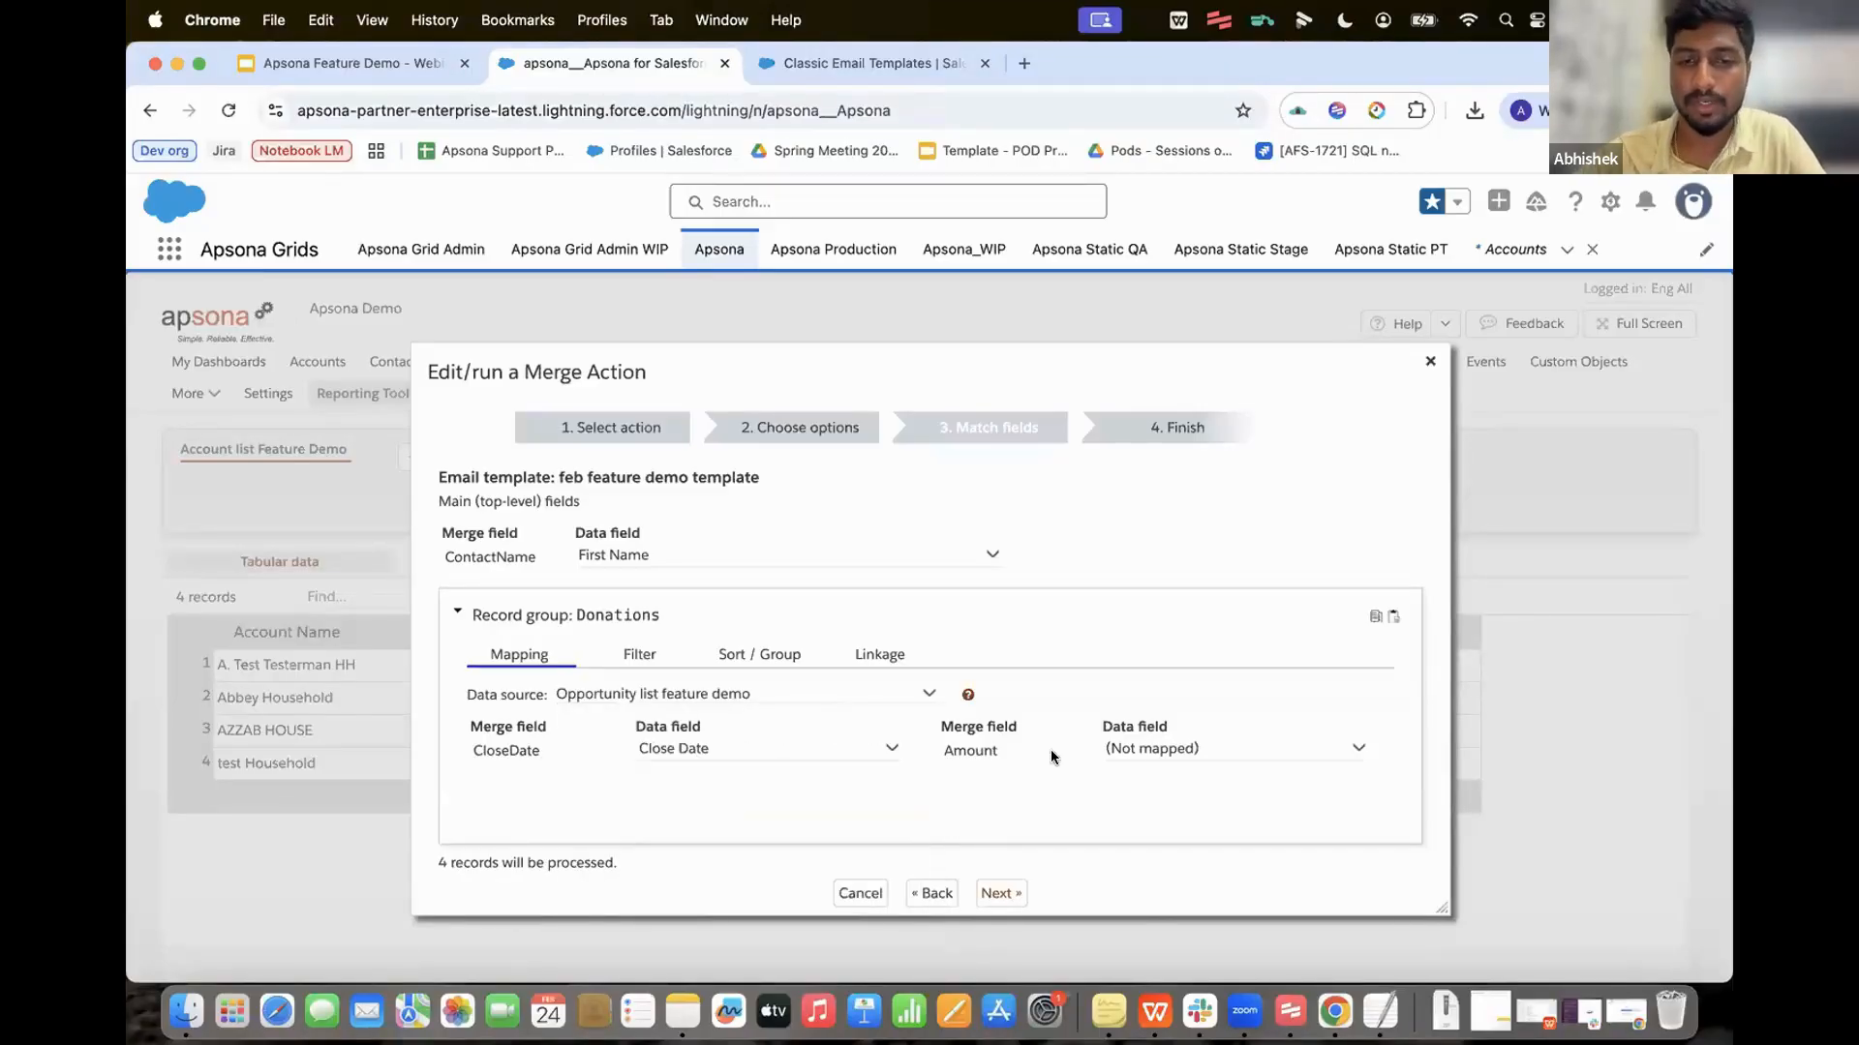
click(1162, 758)
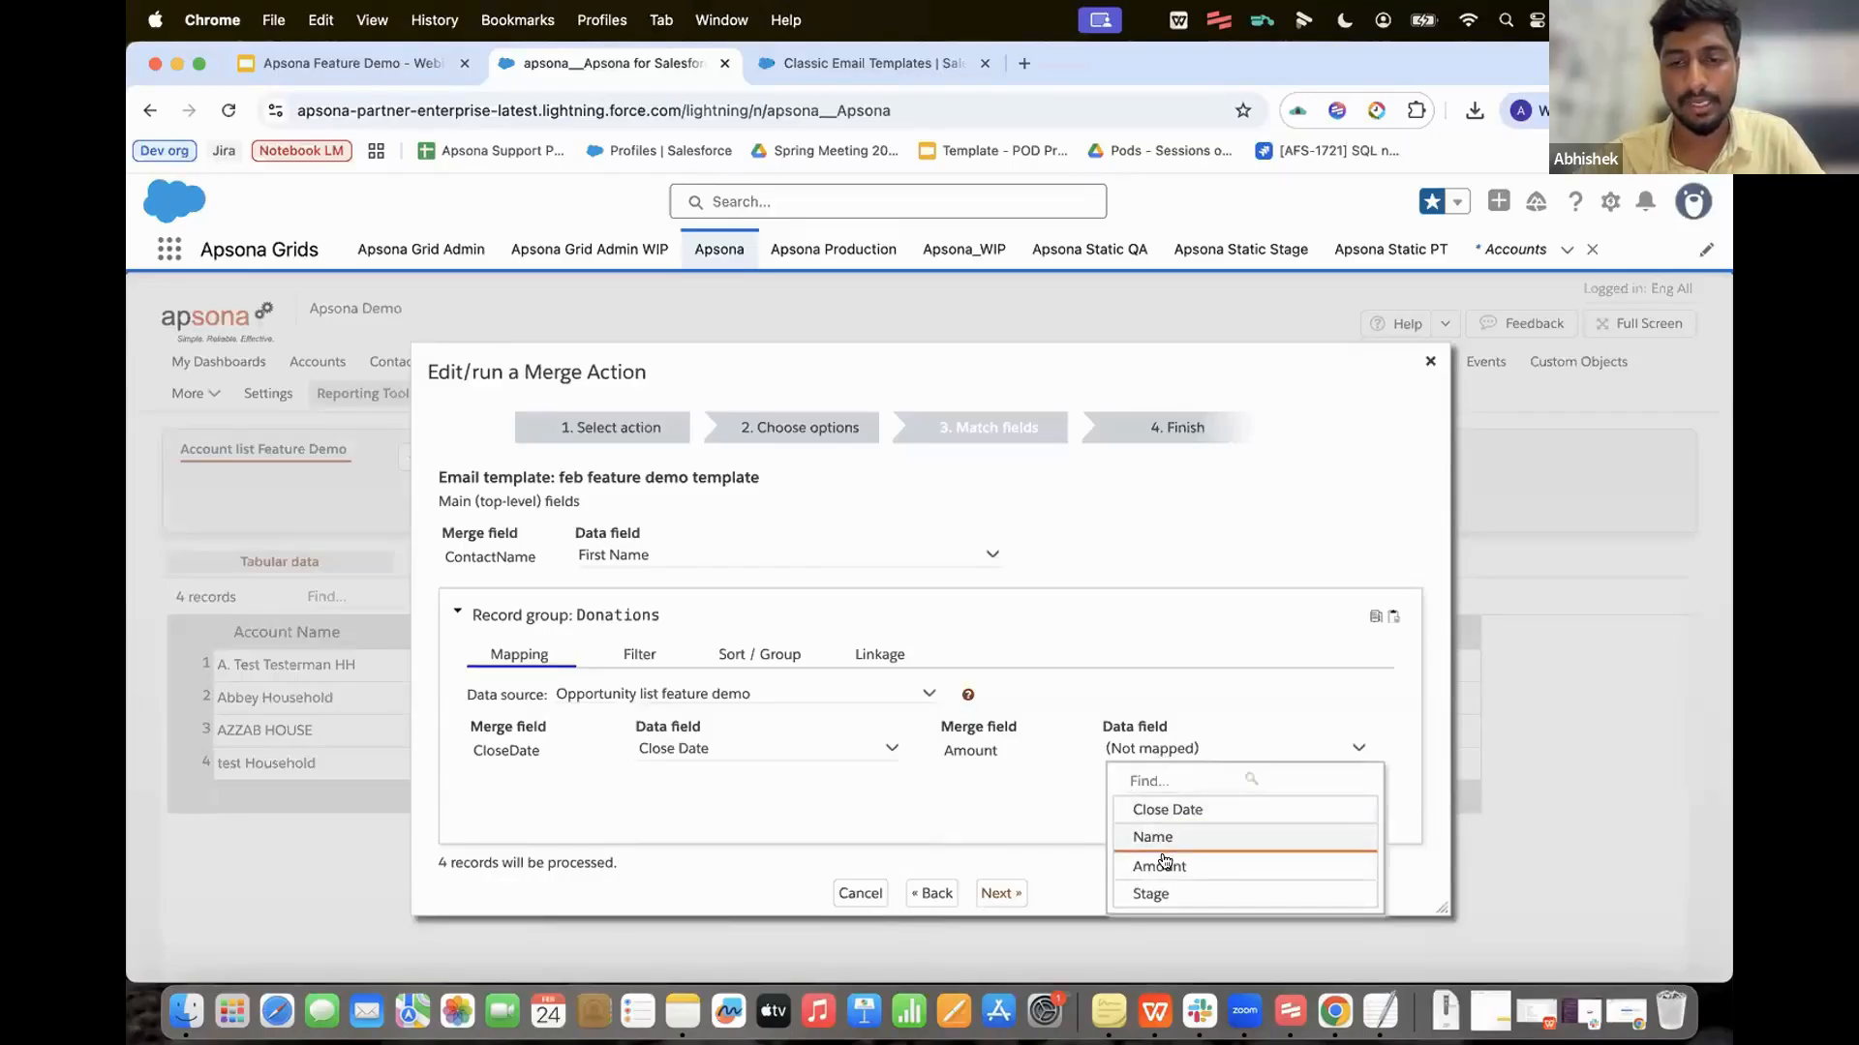
click(1162, 863)
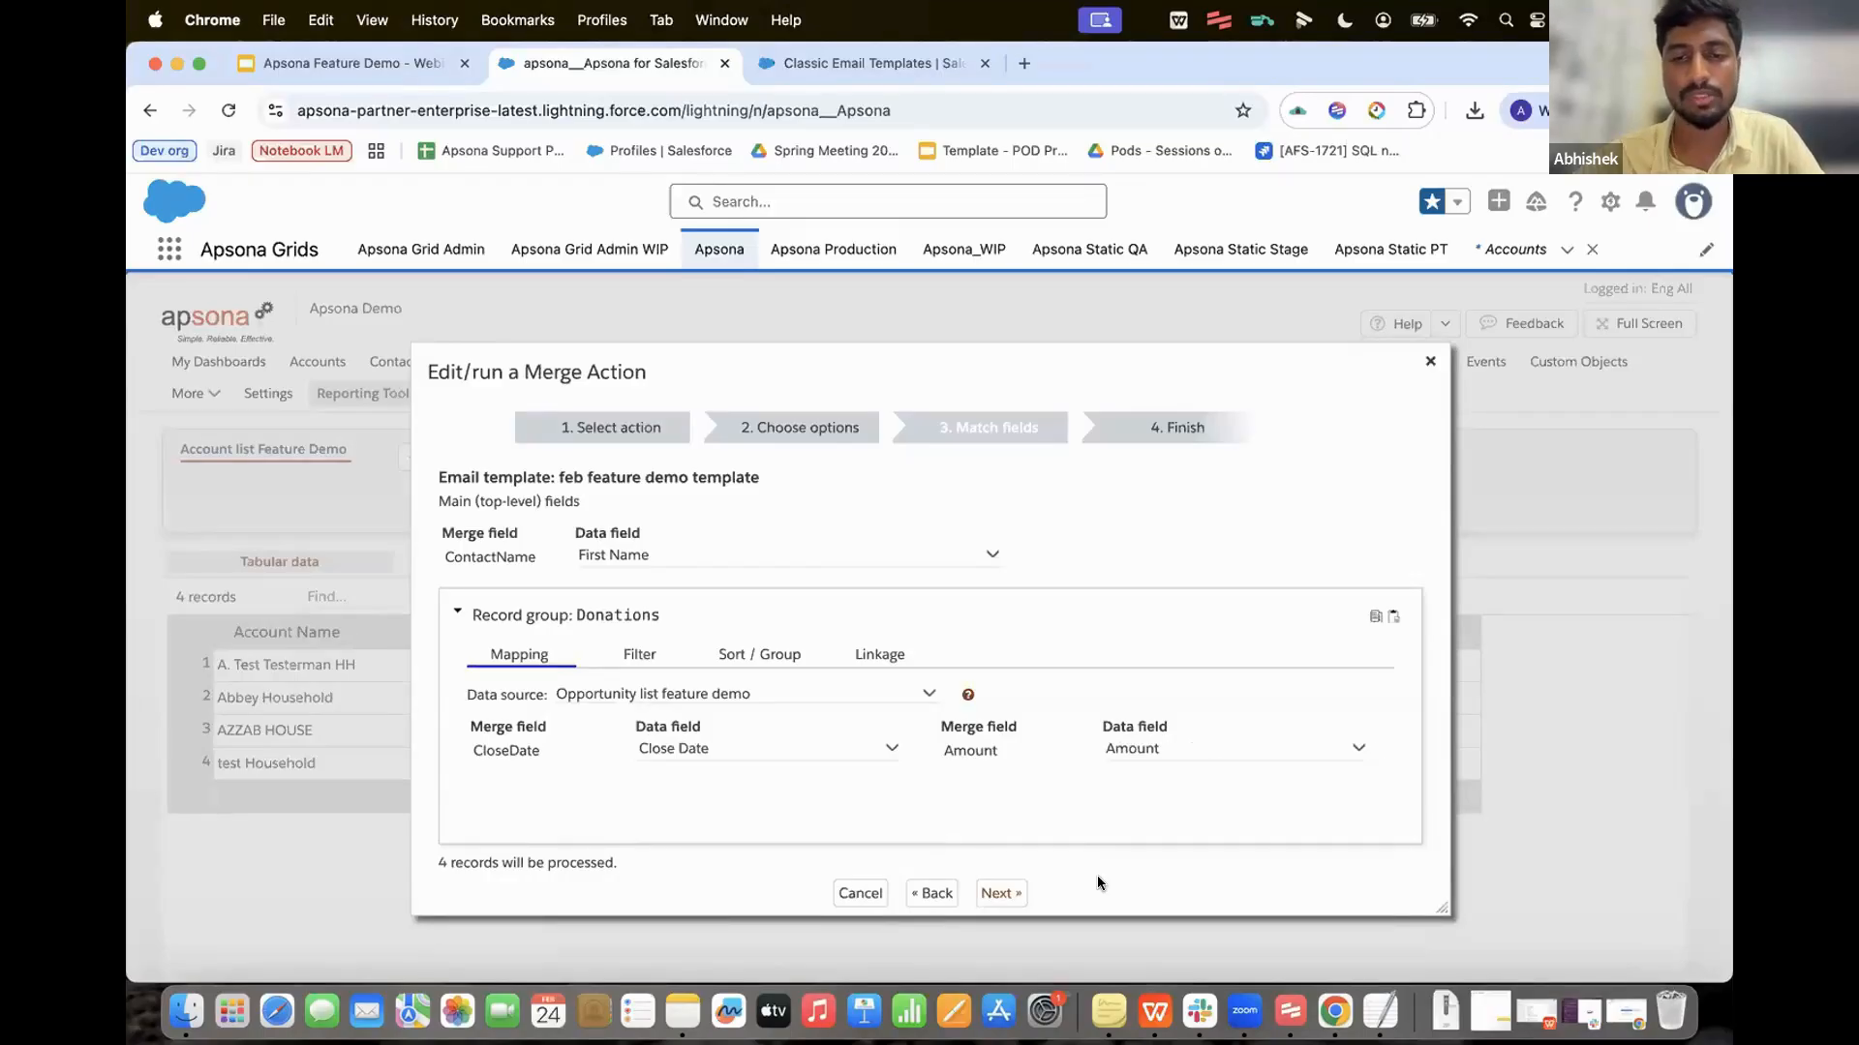
click(895, 662)
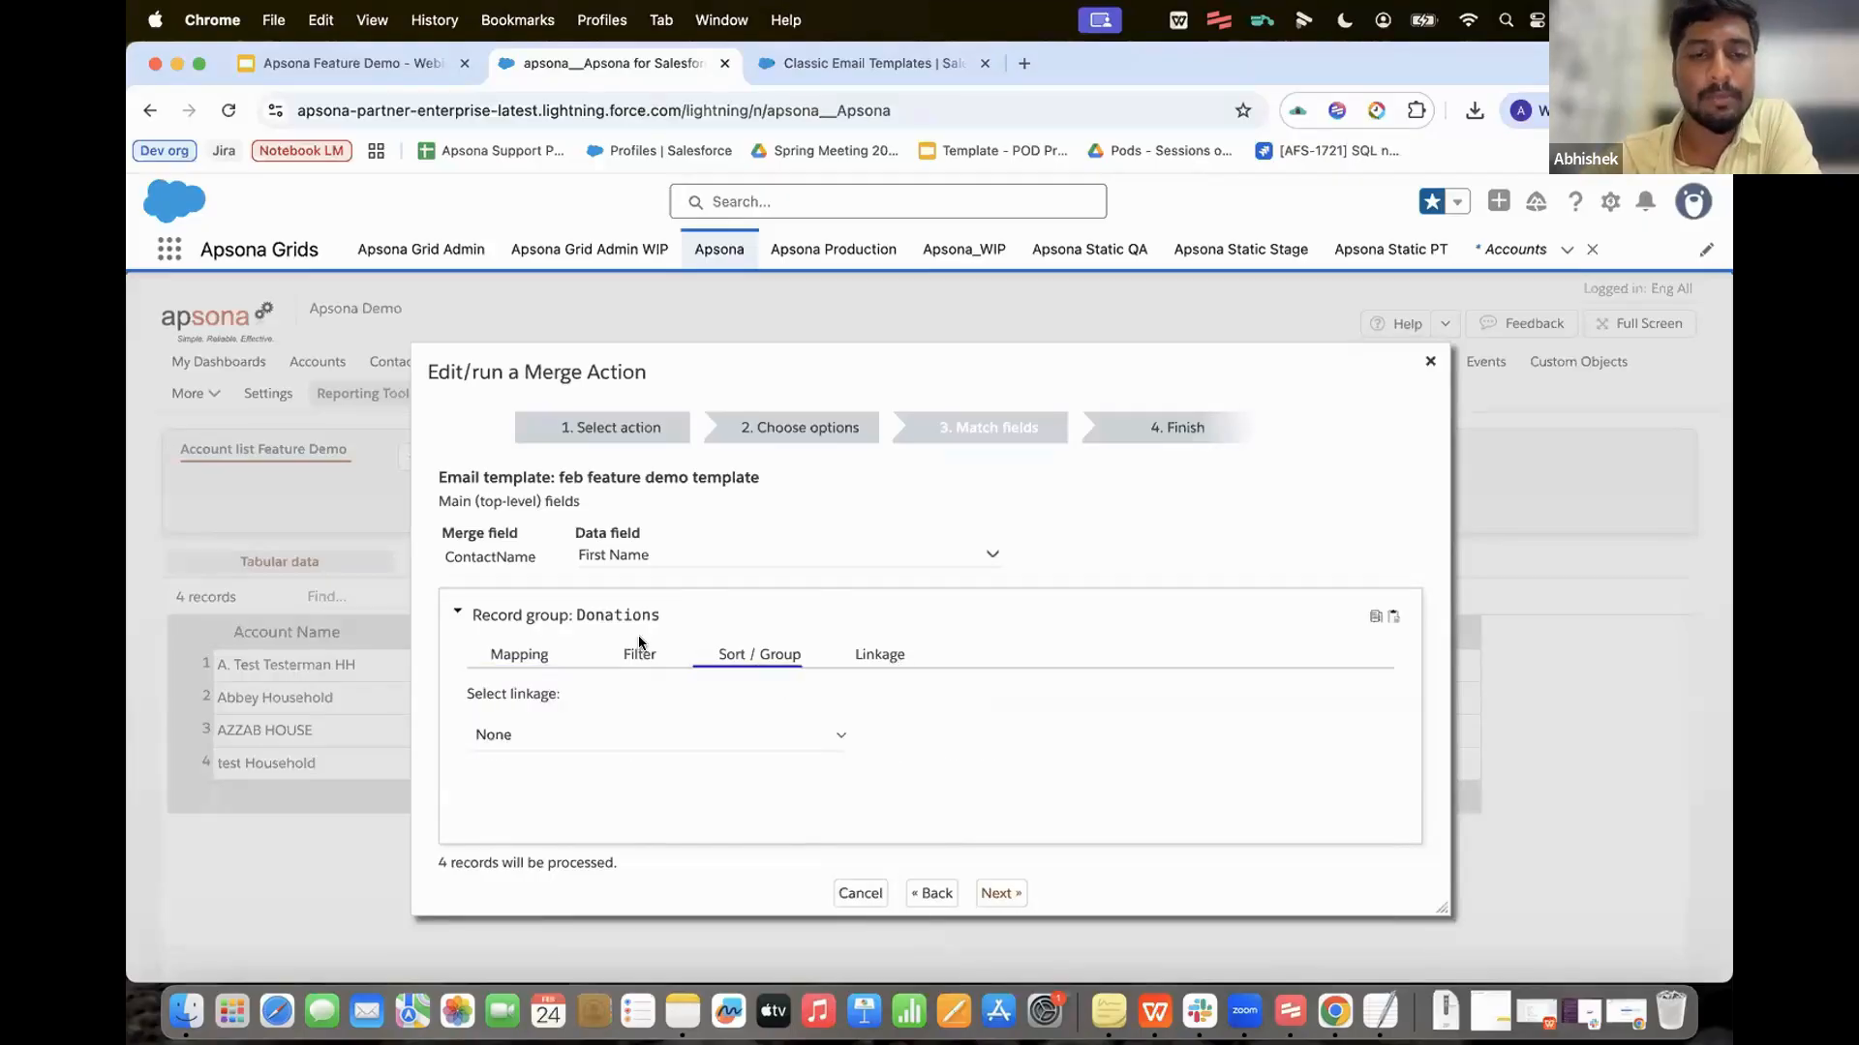
click(571, 742)
click(573, 761)
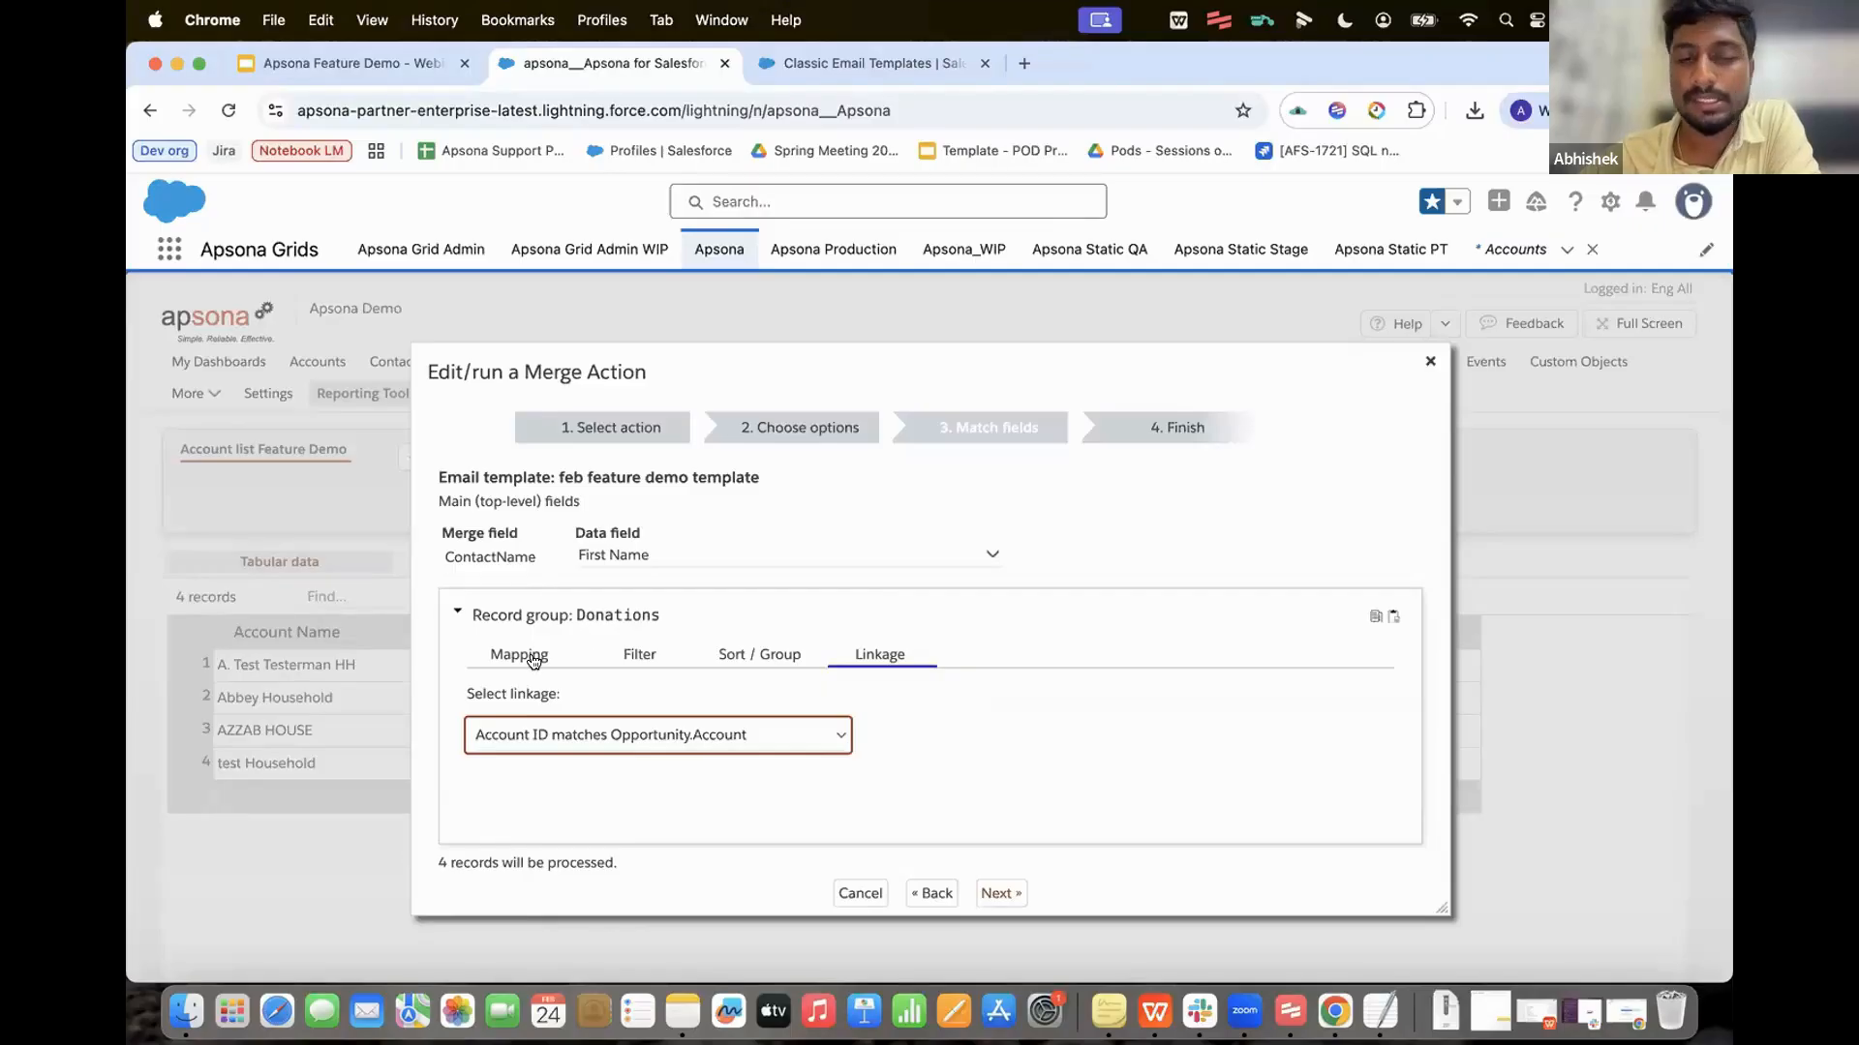
scroll(960, 768, down, 1)
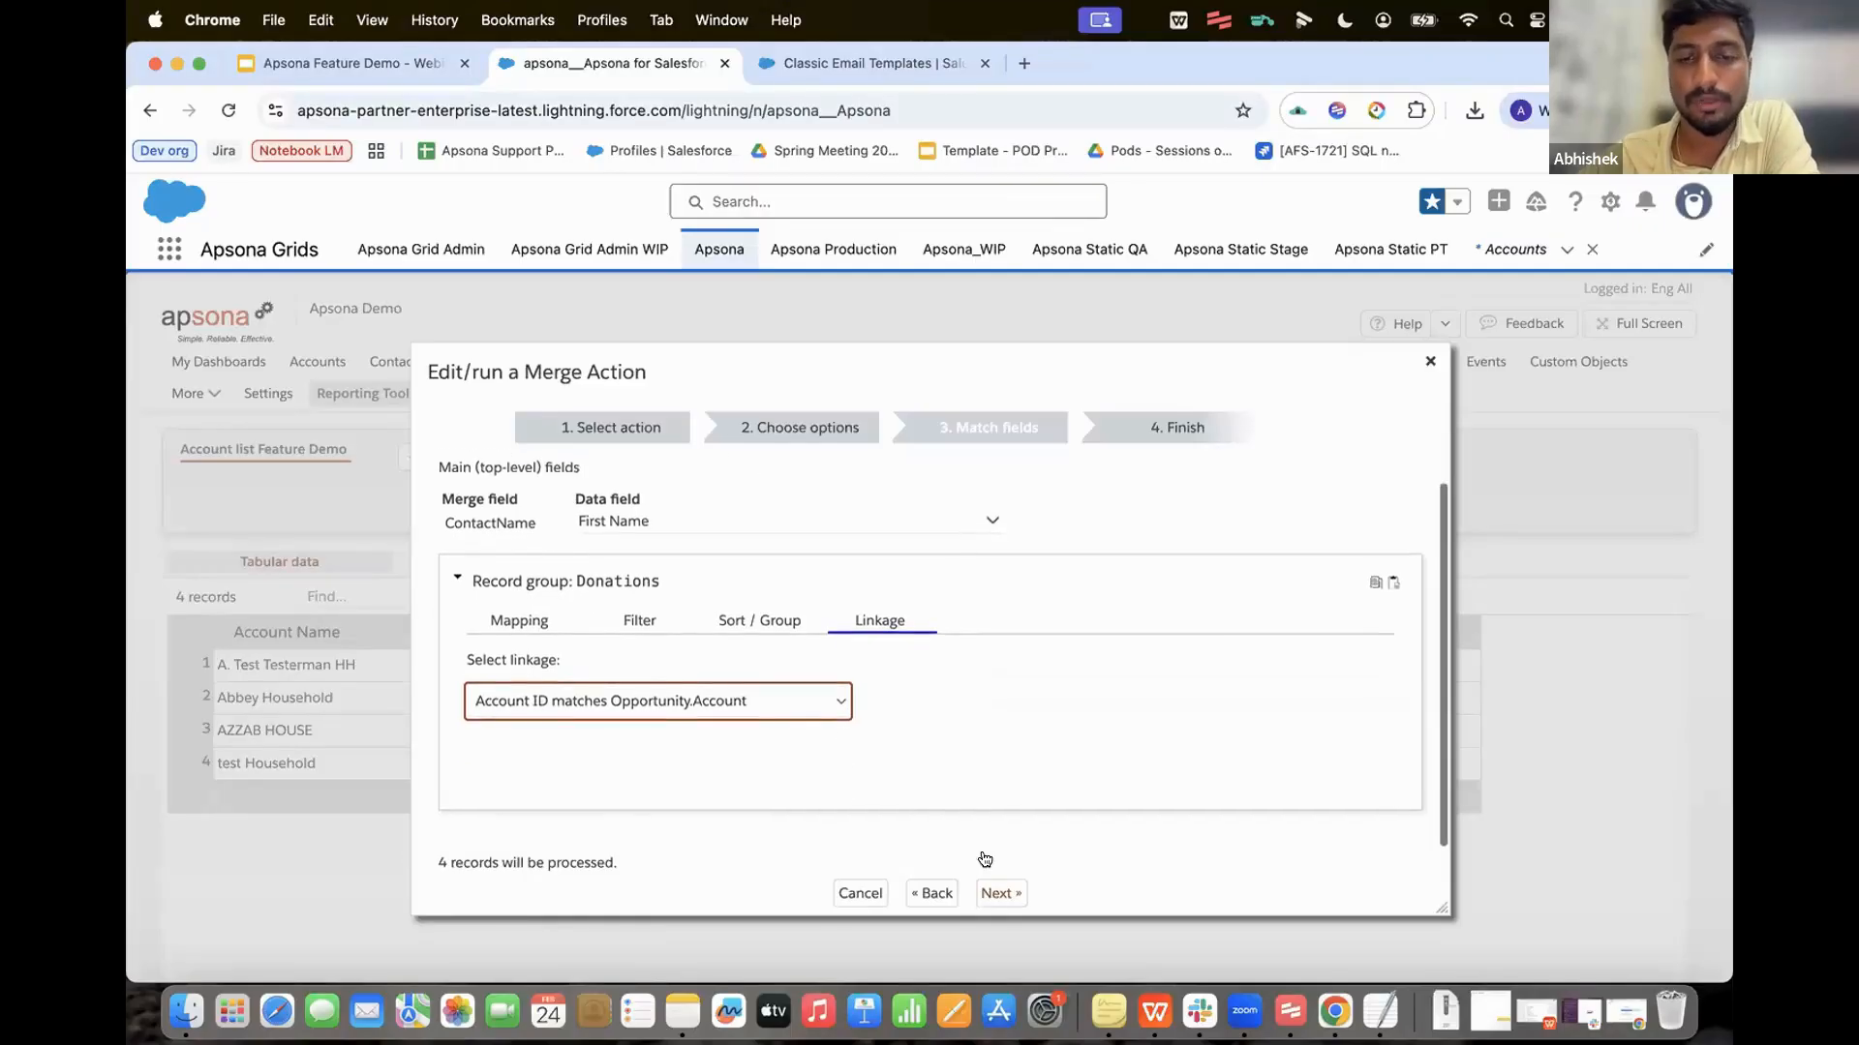
Step: Turn on test-only sending and enter your own e-mail address as the test recipient
click(983, 892)
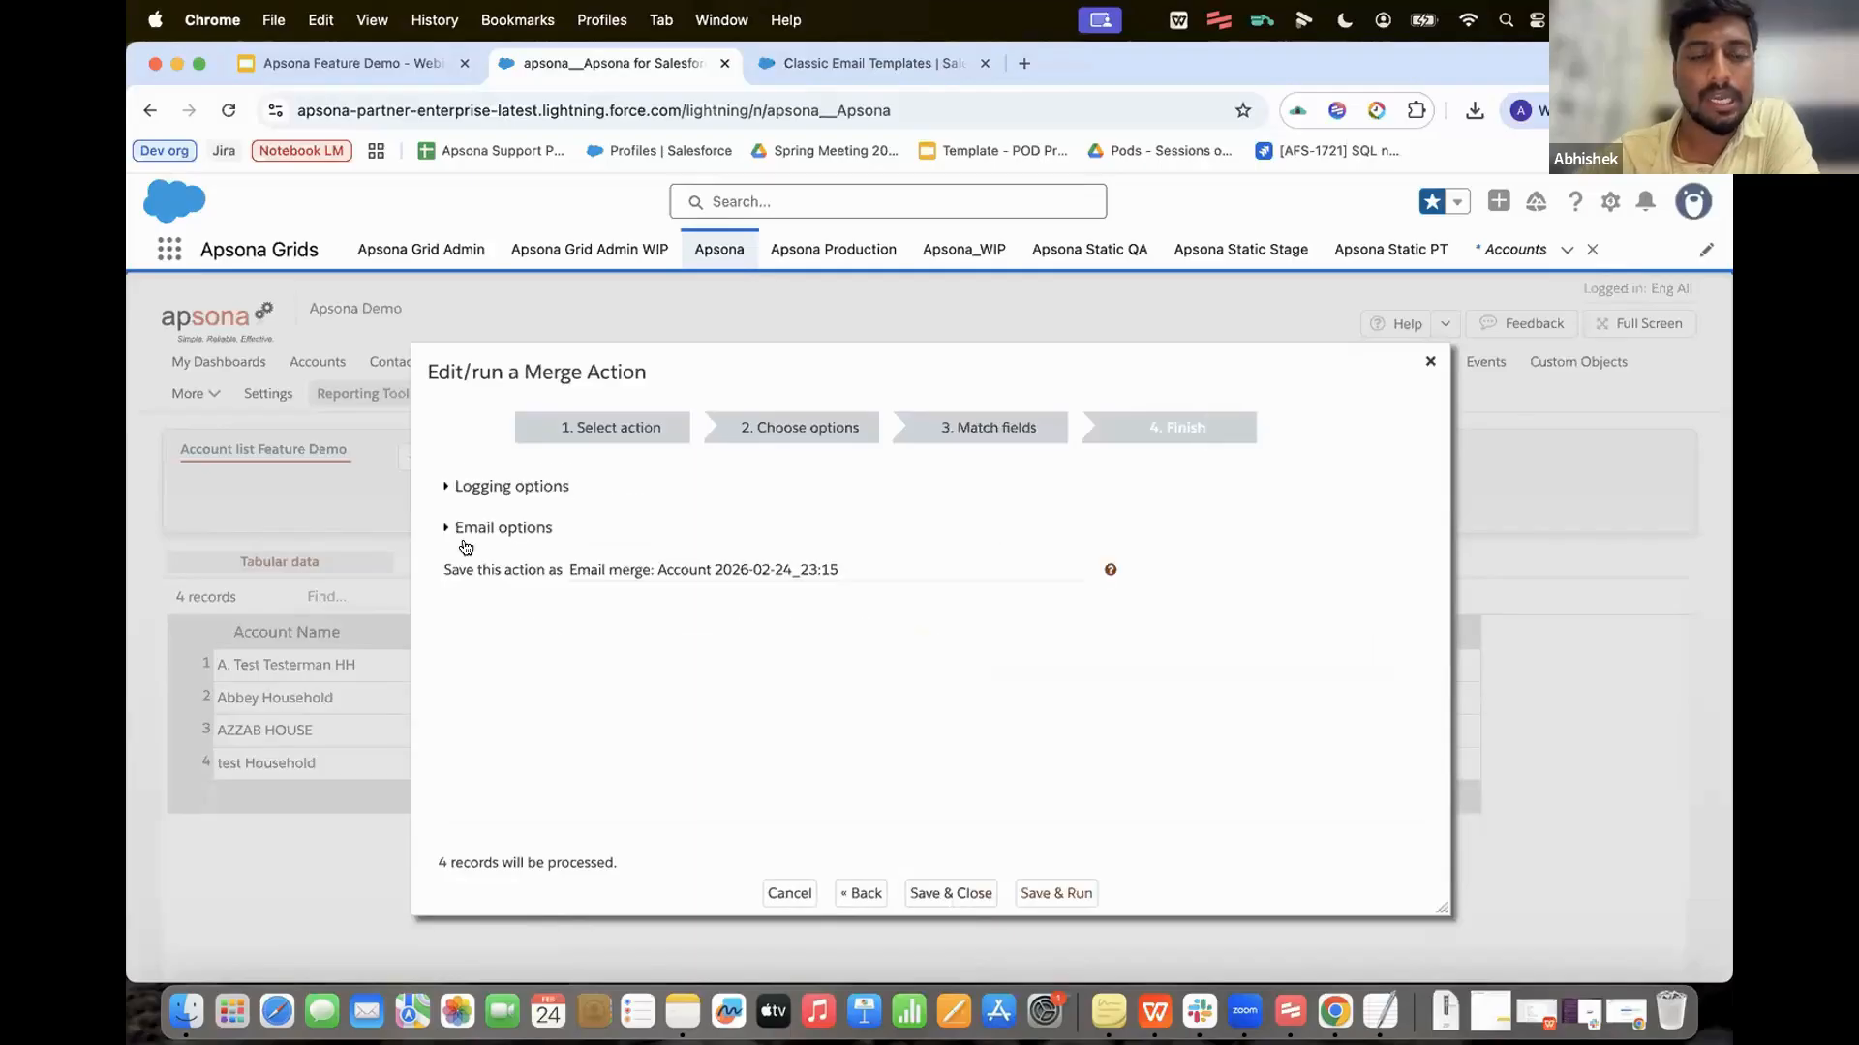
click(494, 528)
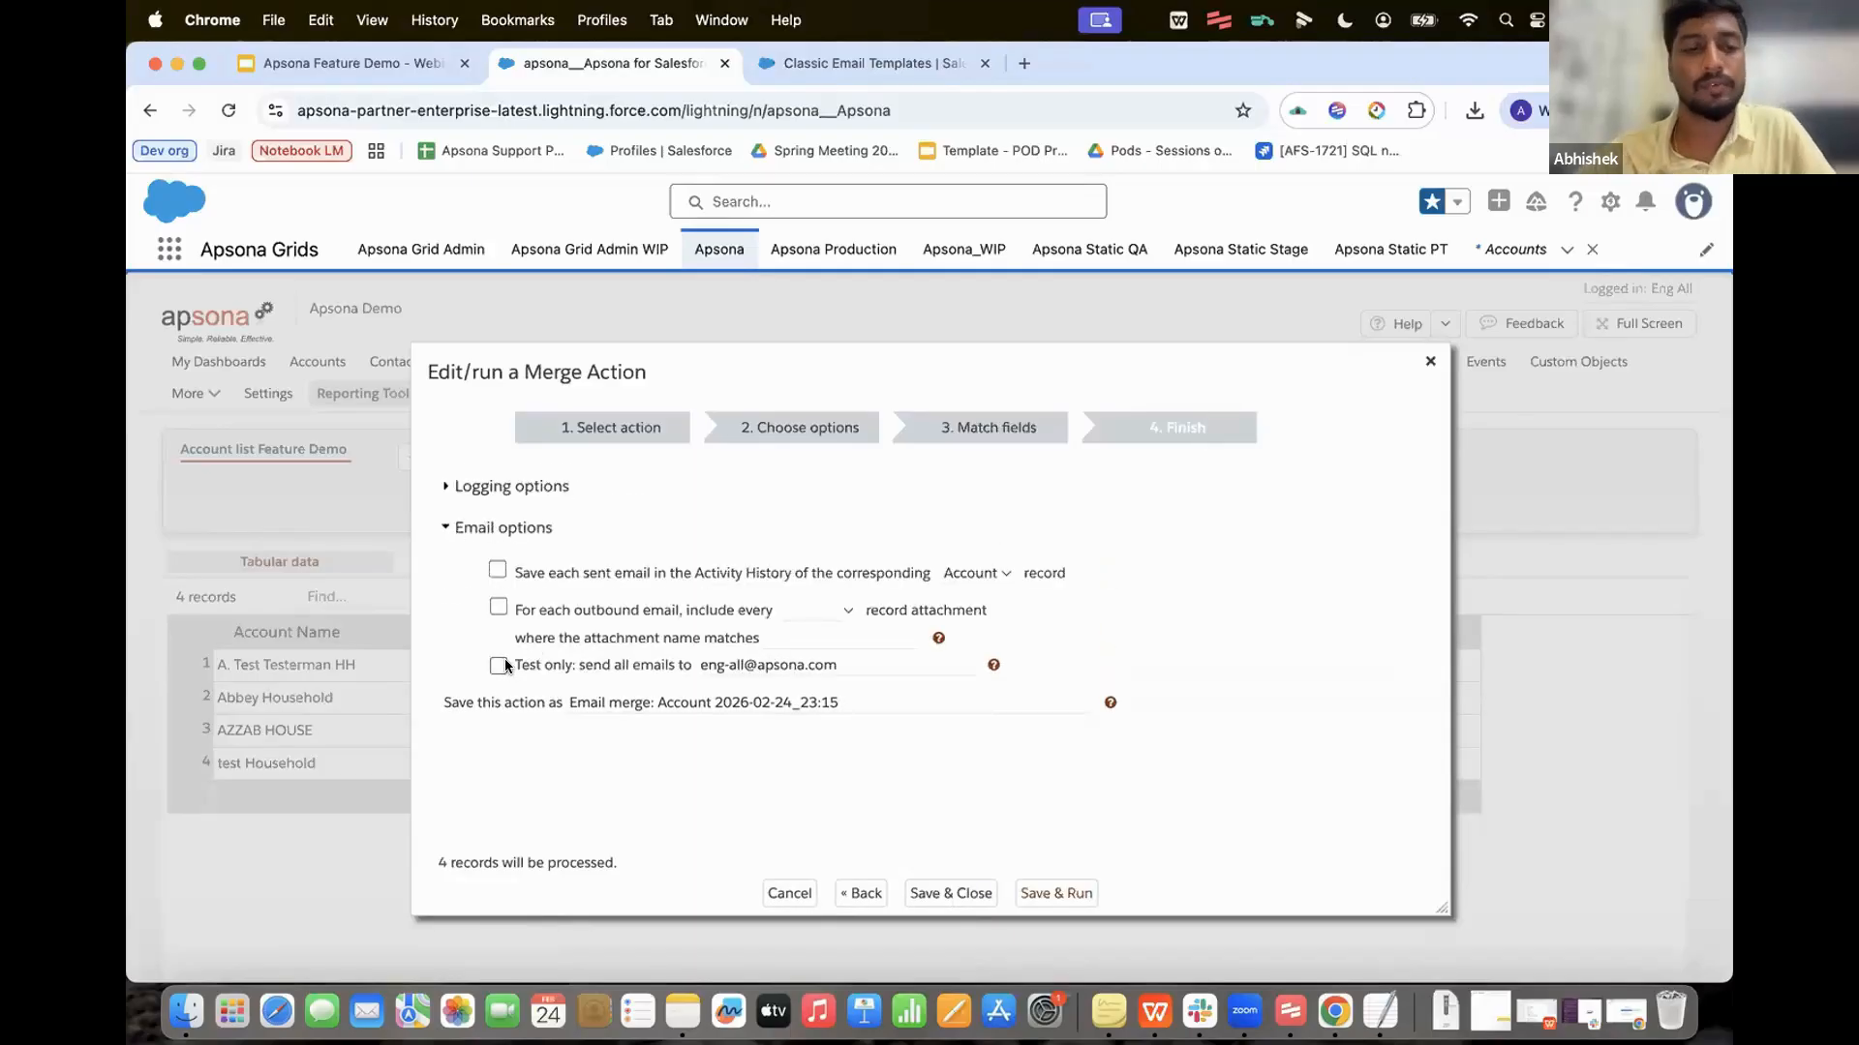
click(502, 664)
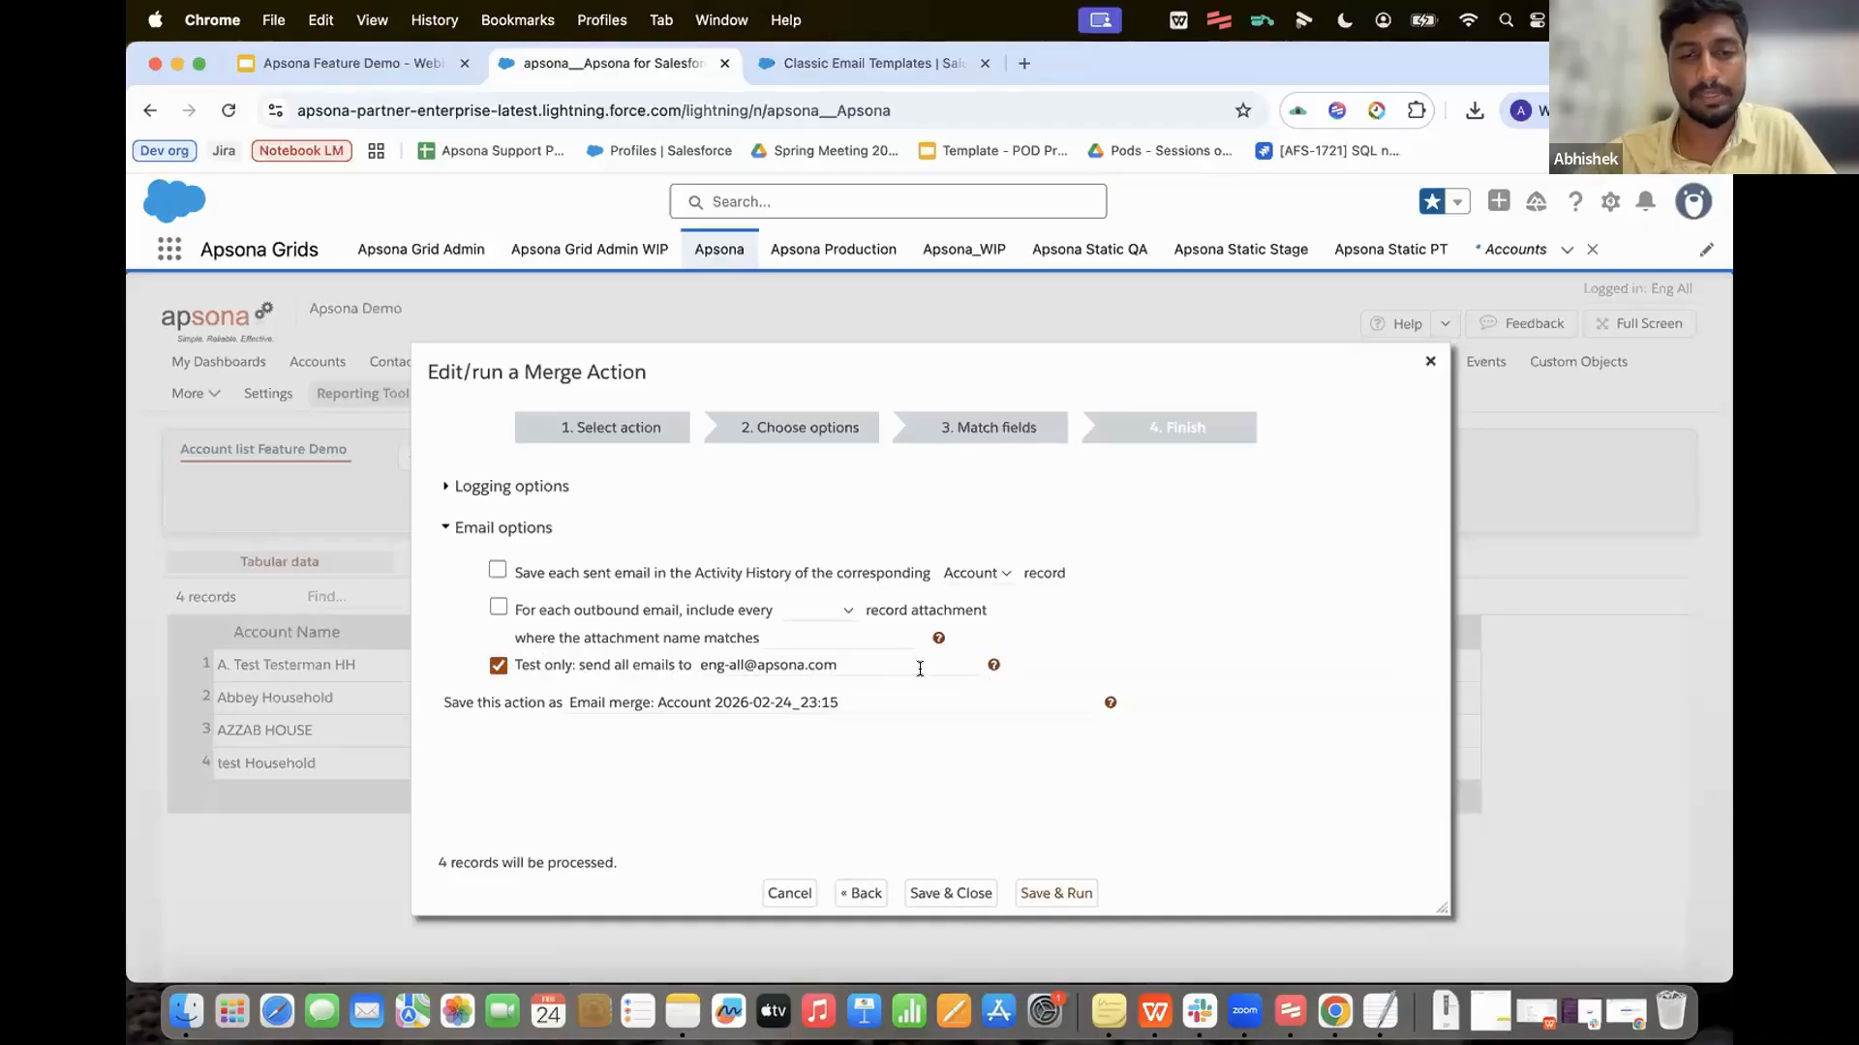
click(885, 664)
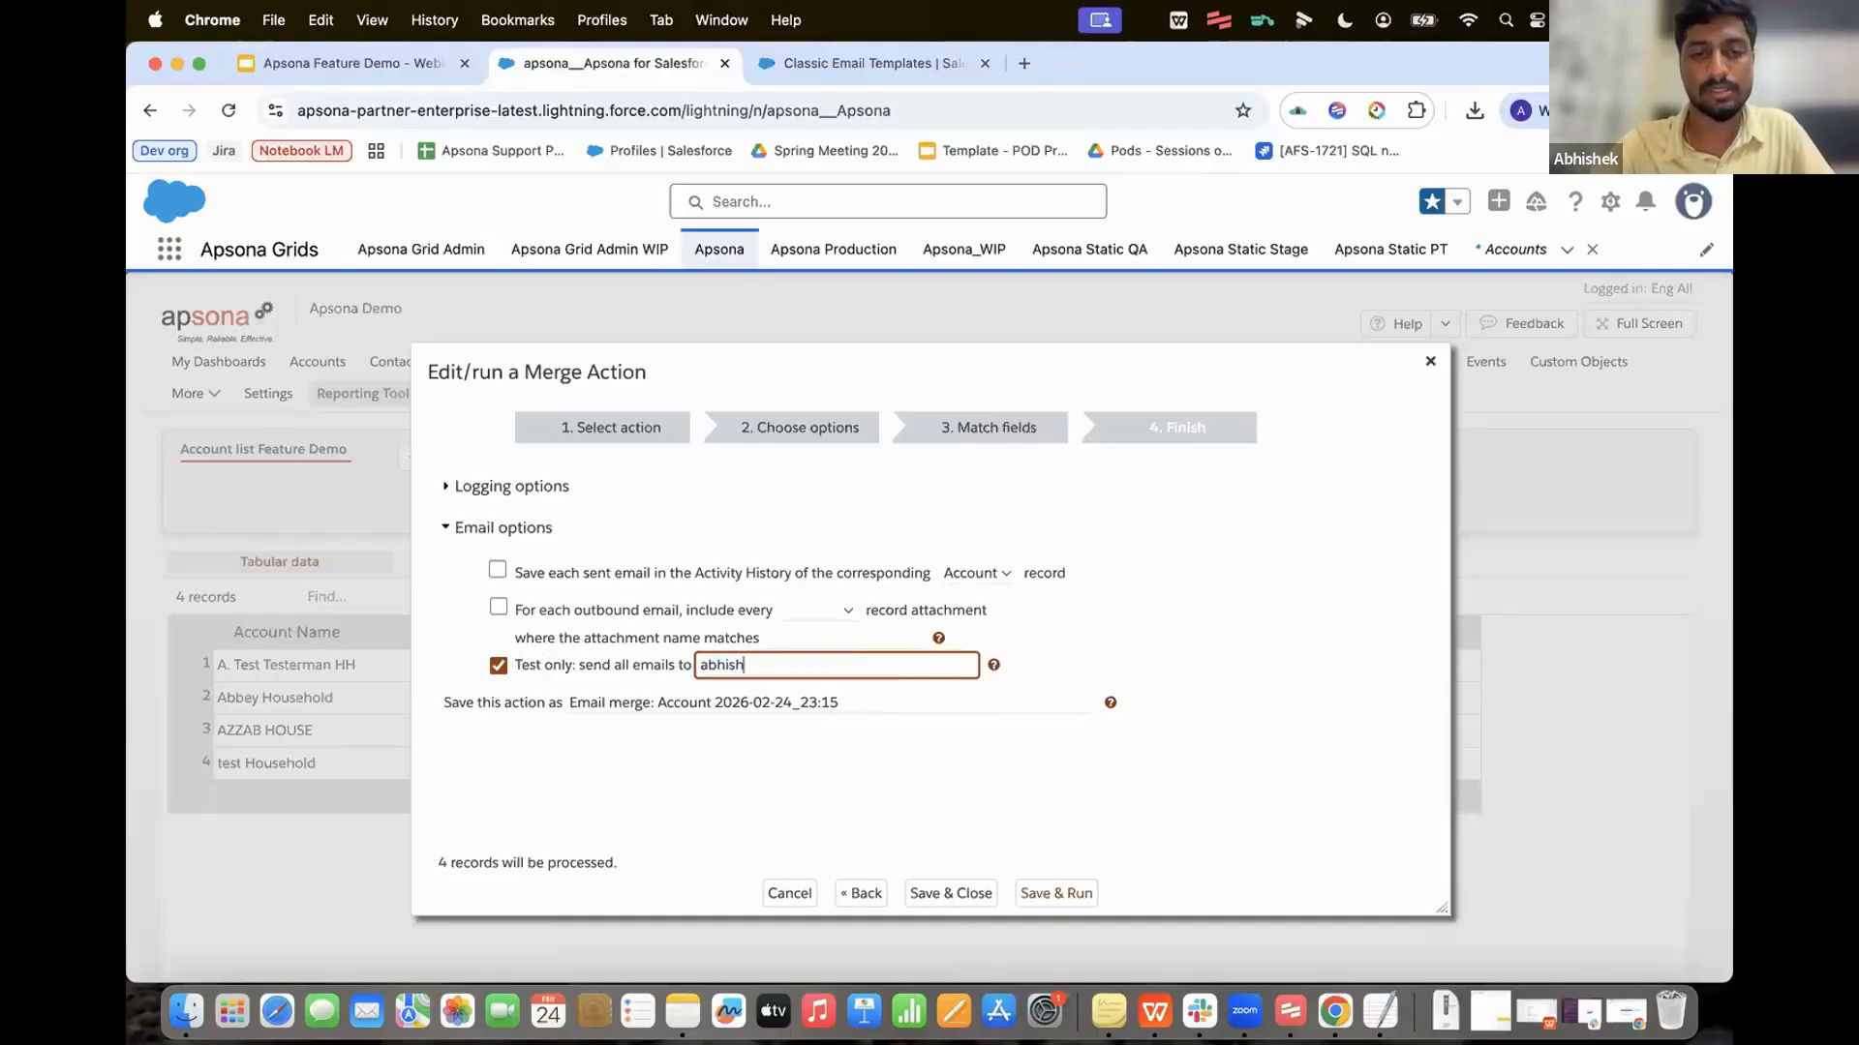
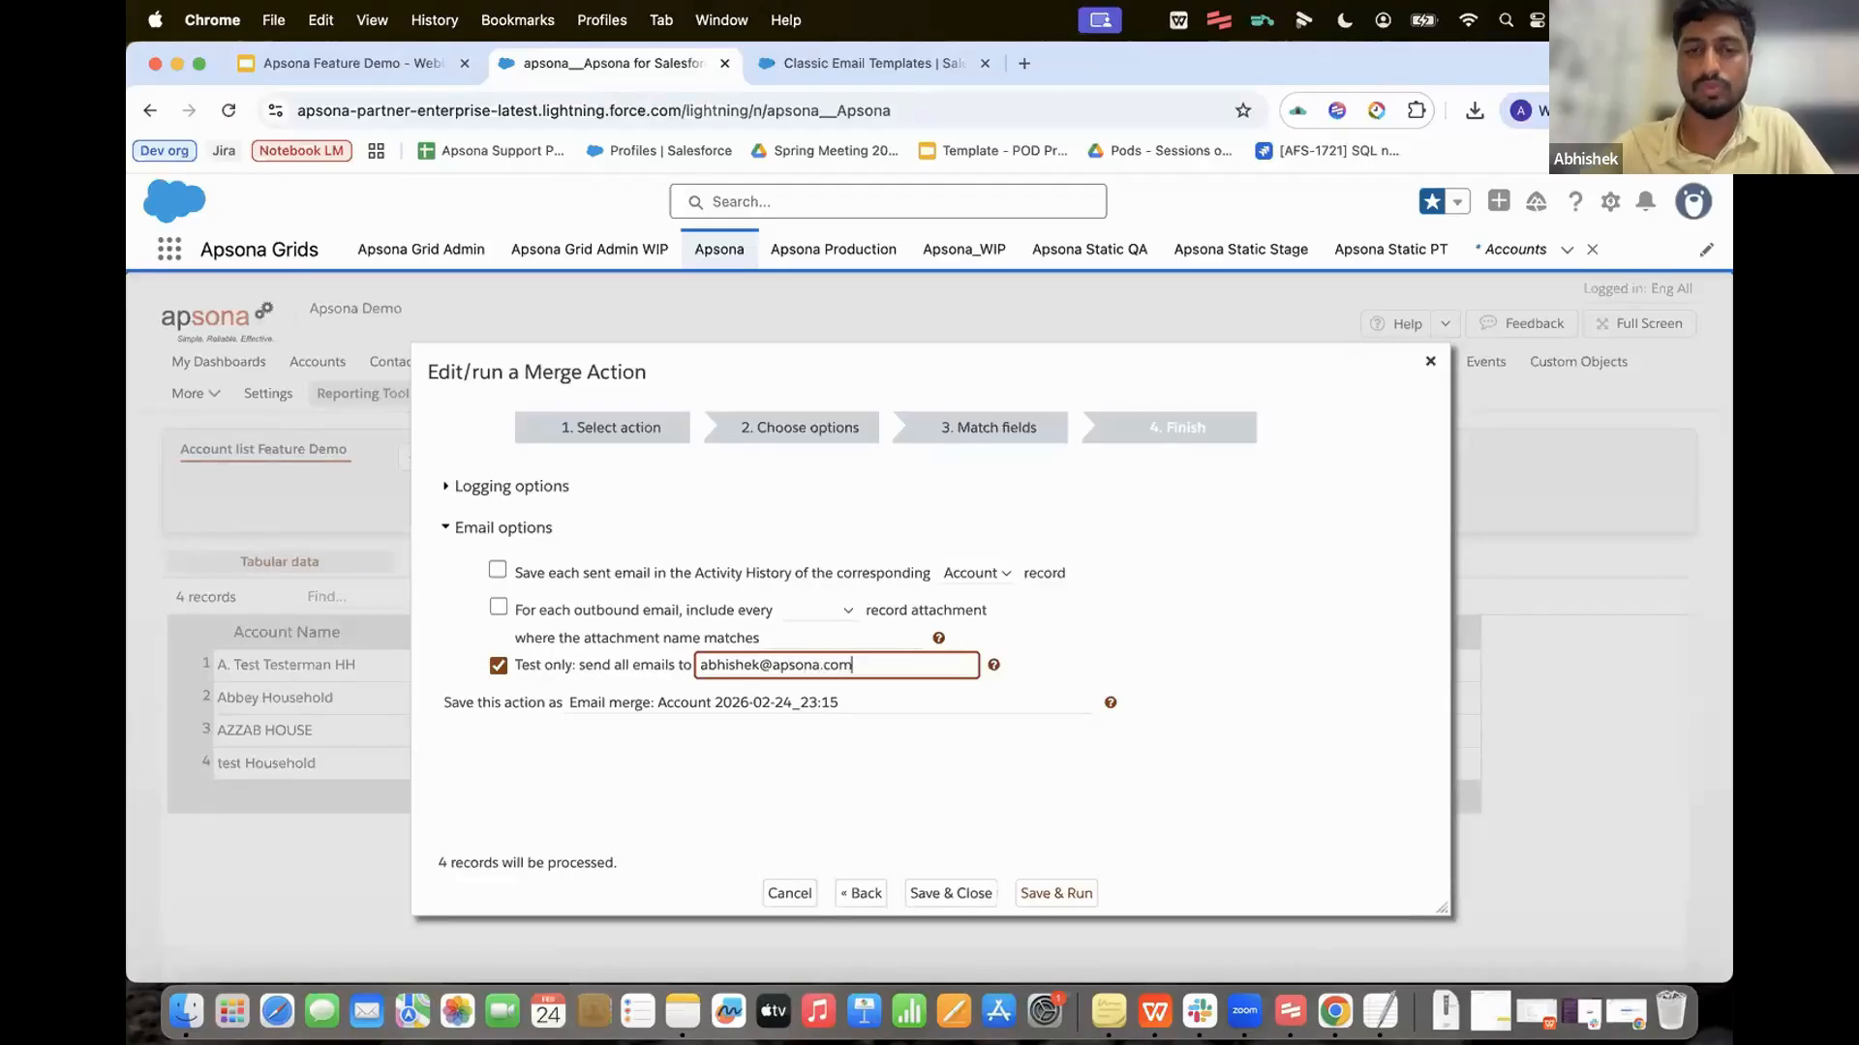
Step: Name the action 'Feb feature demo email merge' and save and run it
click(850, 702)
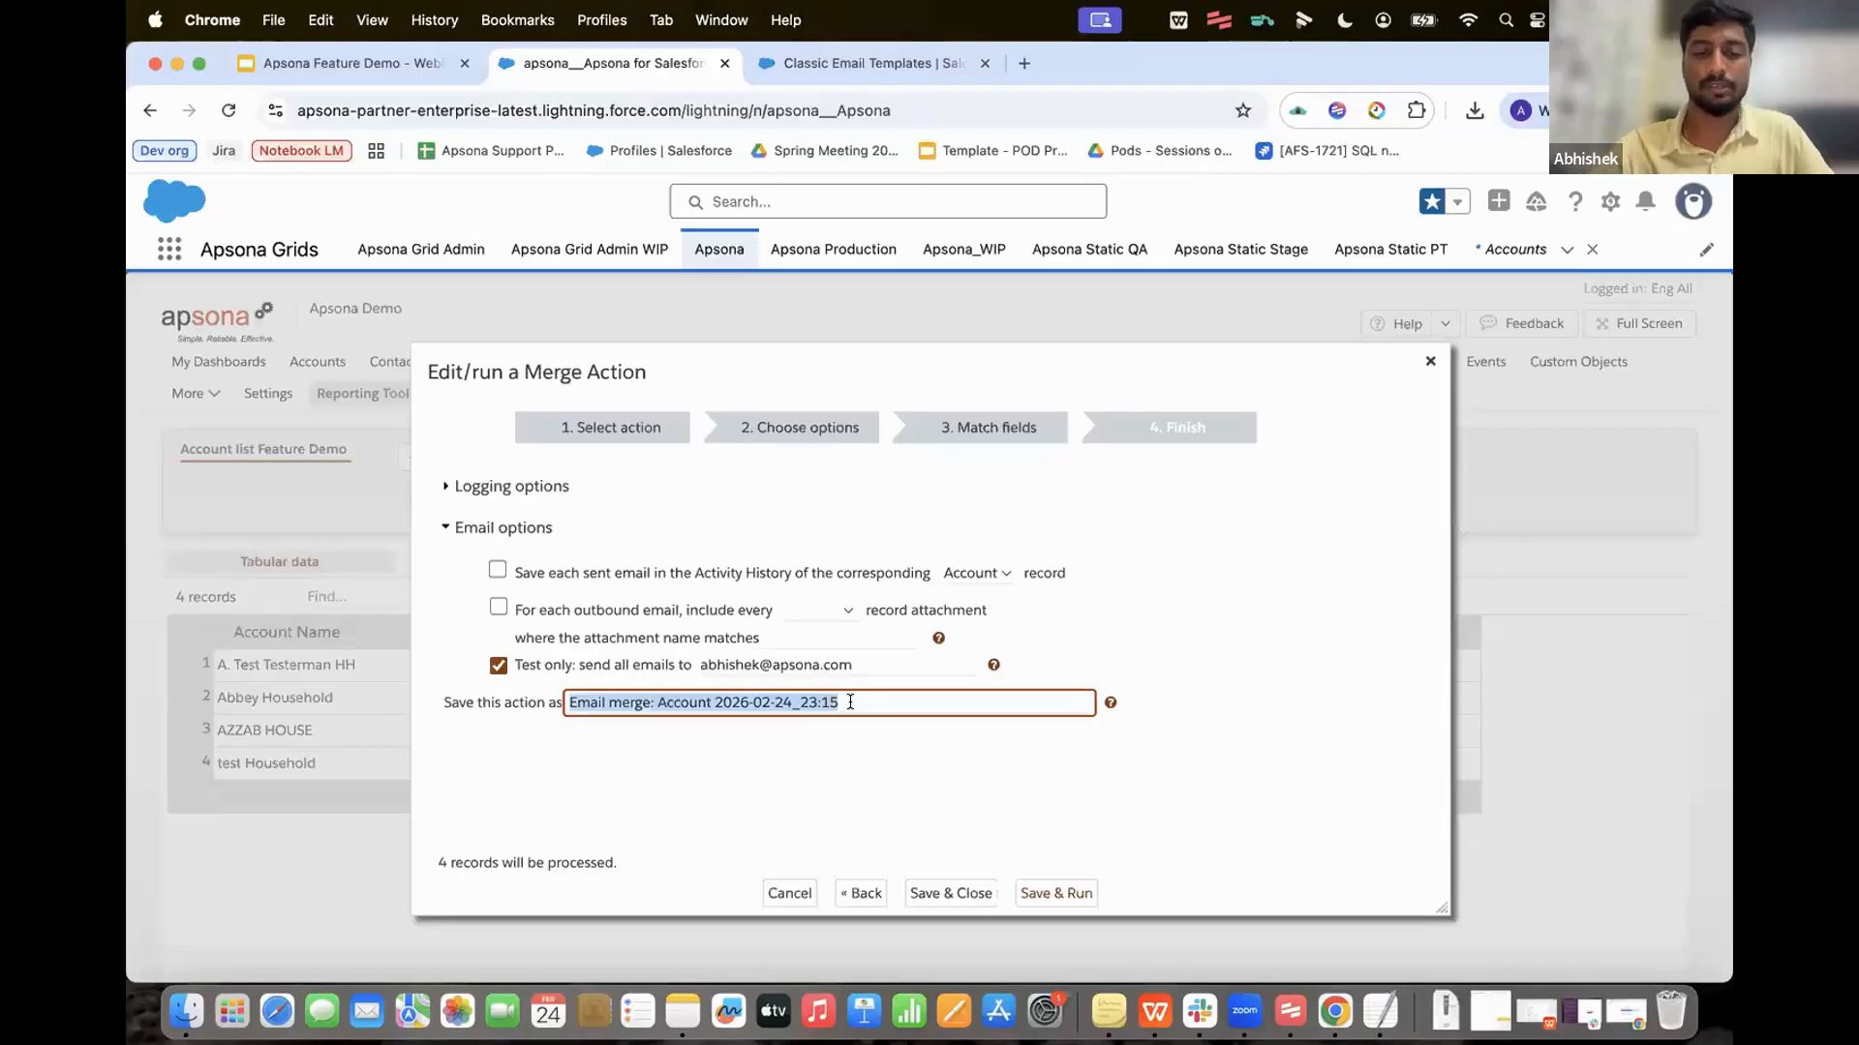
text(Feb)
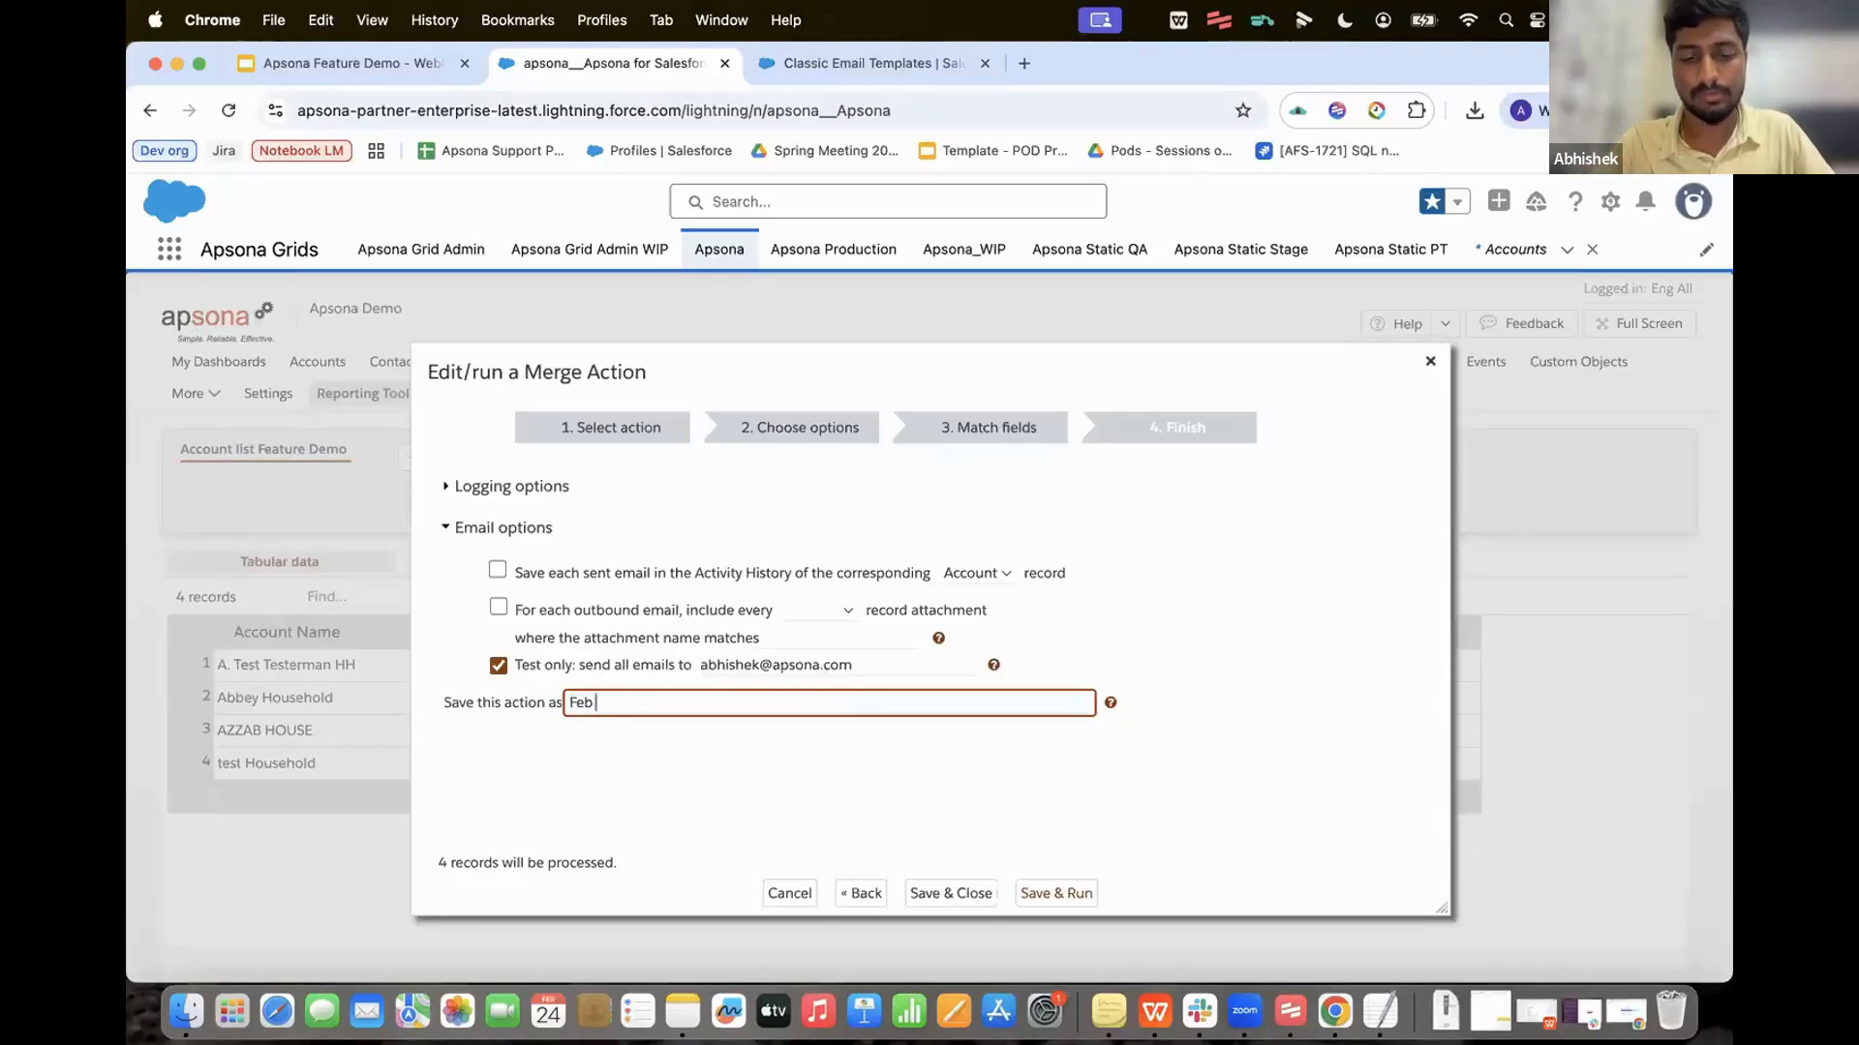
text( feature demo )
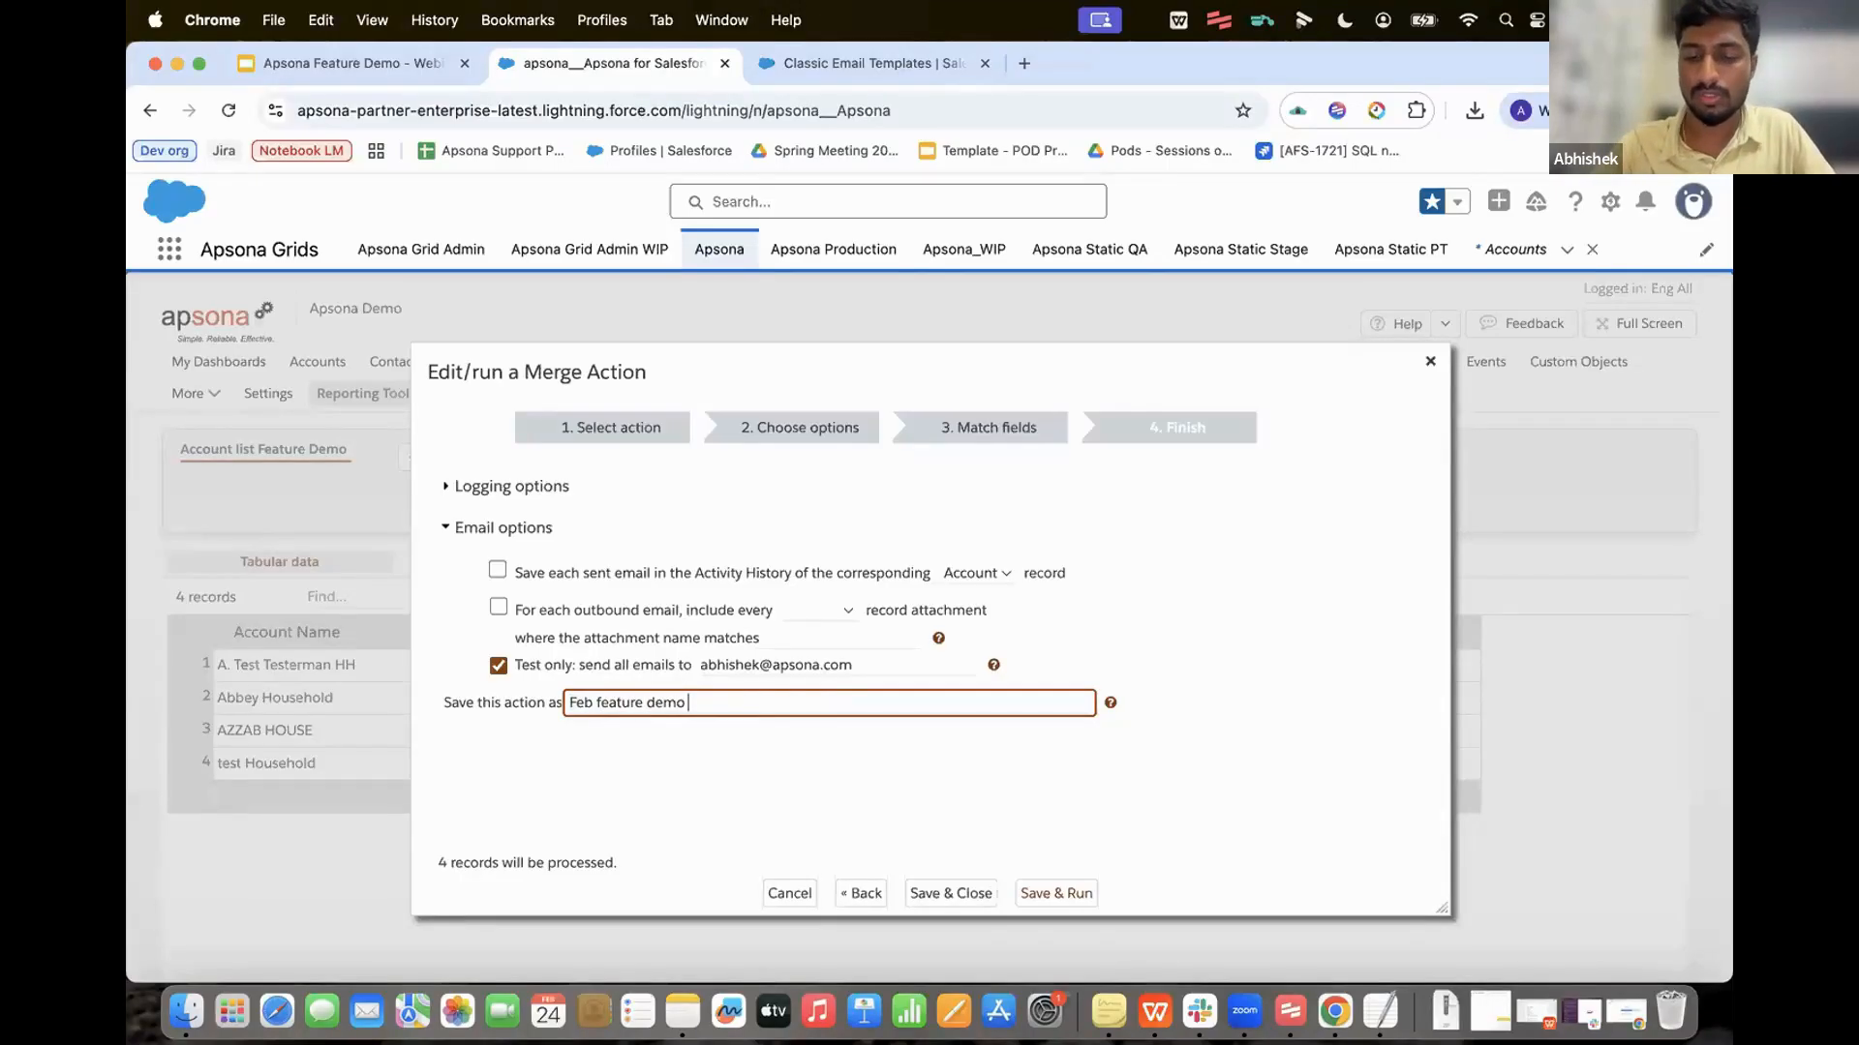
text(email merge)
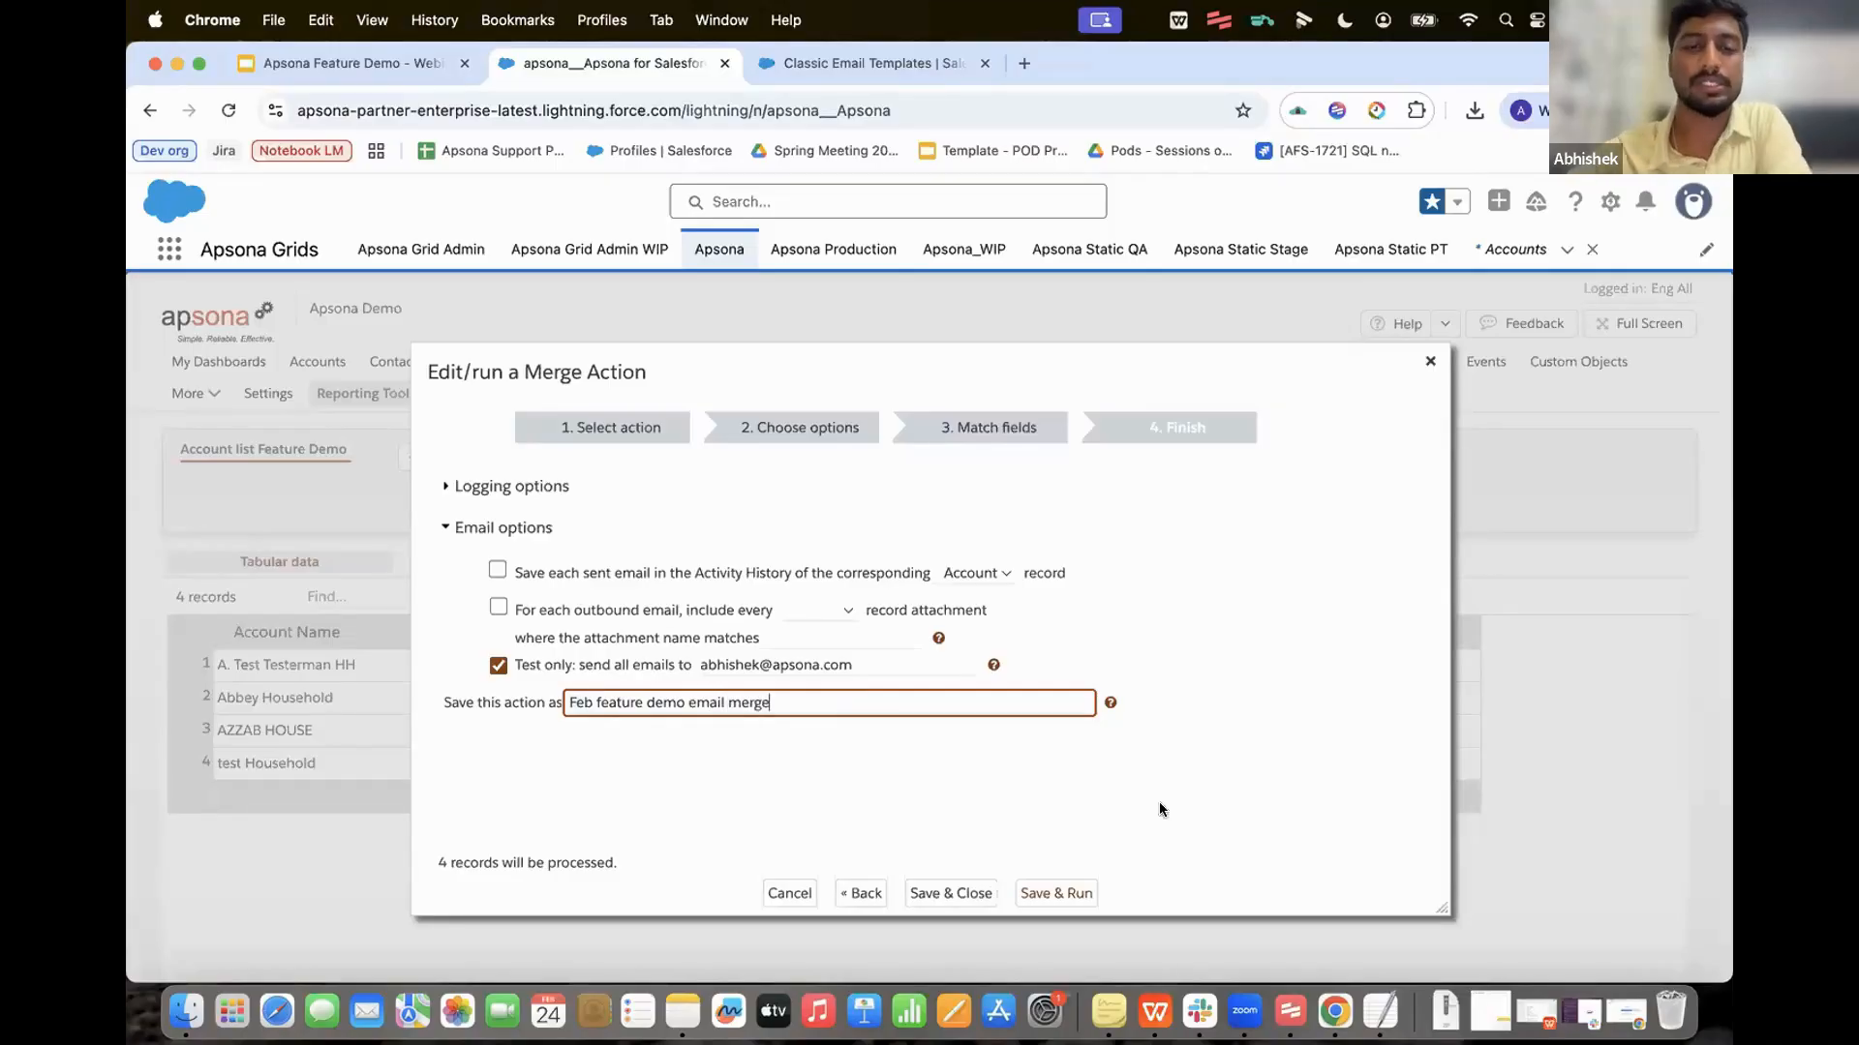
click(1034, 894)
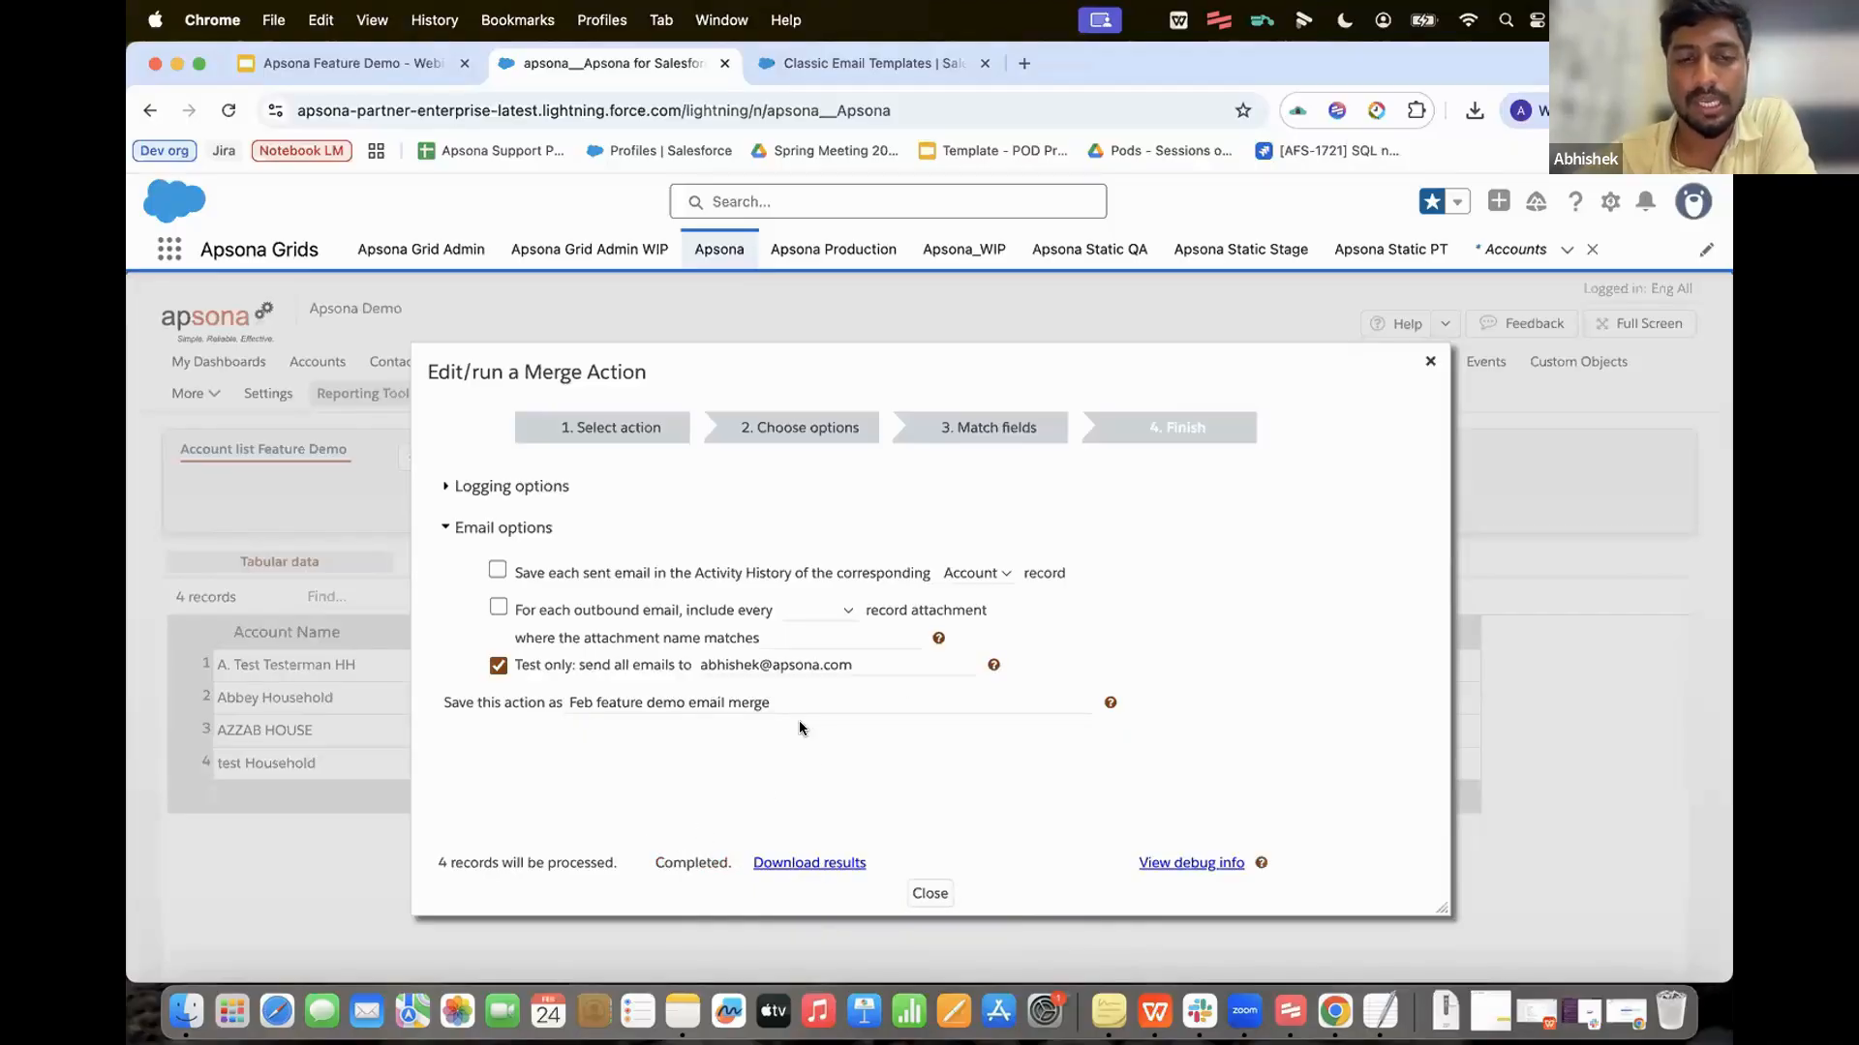
Step: Download the merge results and confirm all four records show Success in WPS Office
click(802, 863)
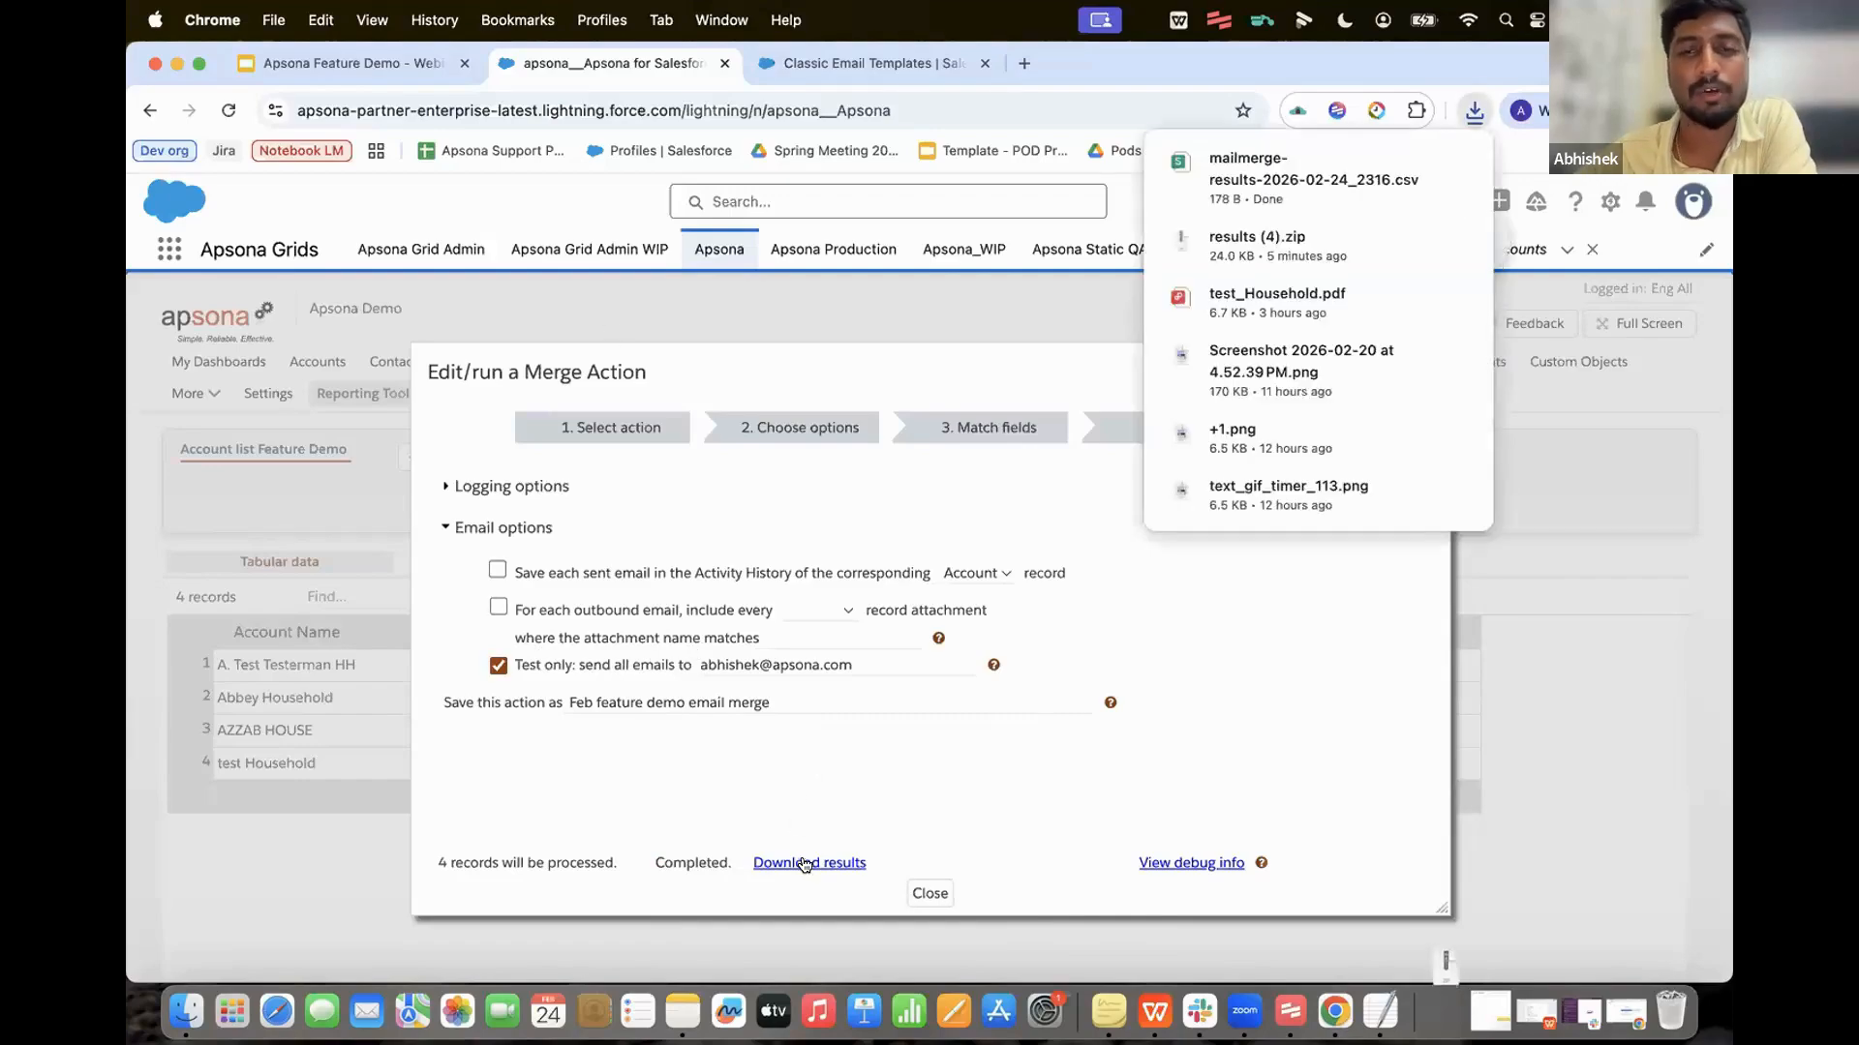
click(1258, 176)
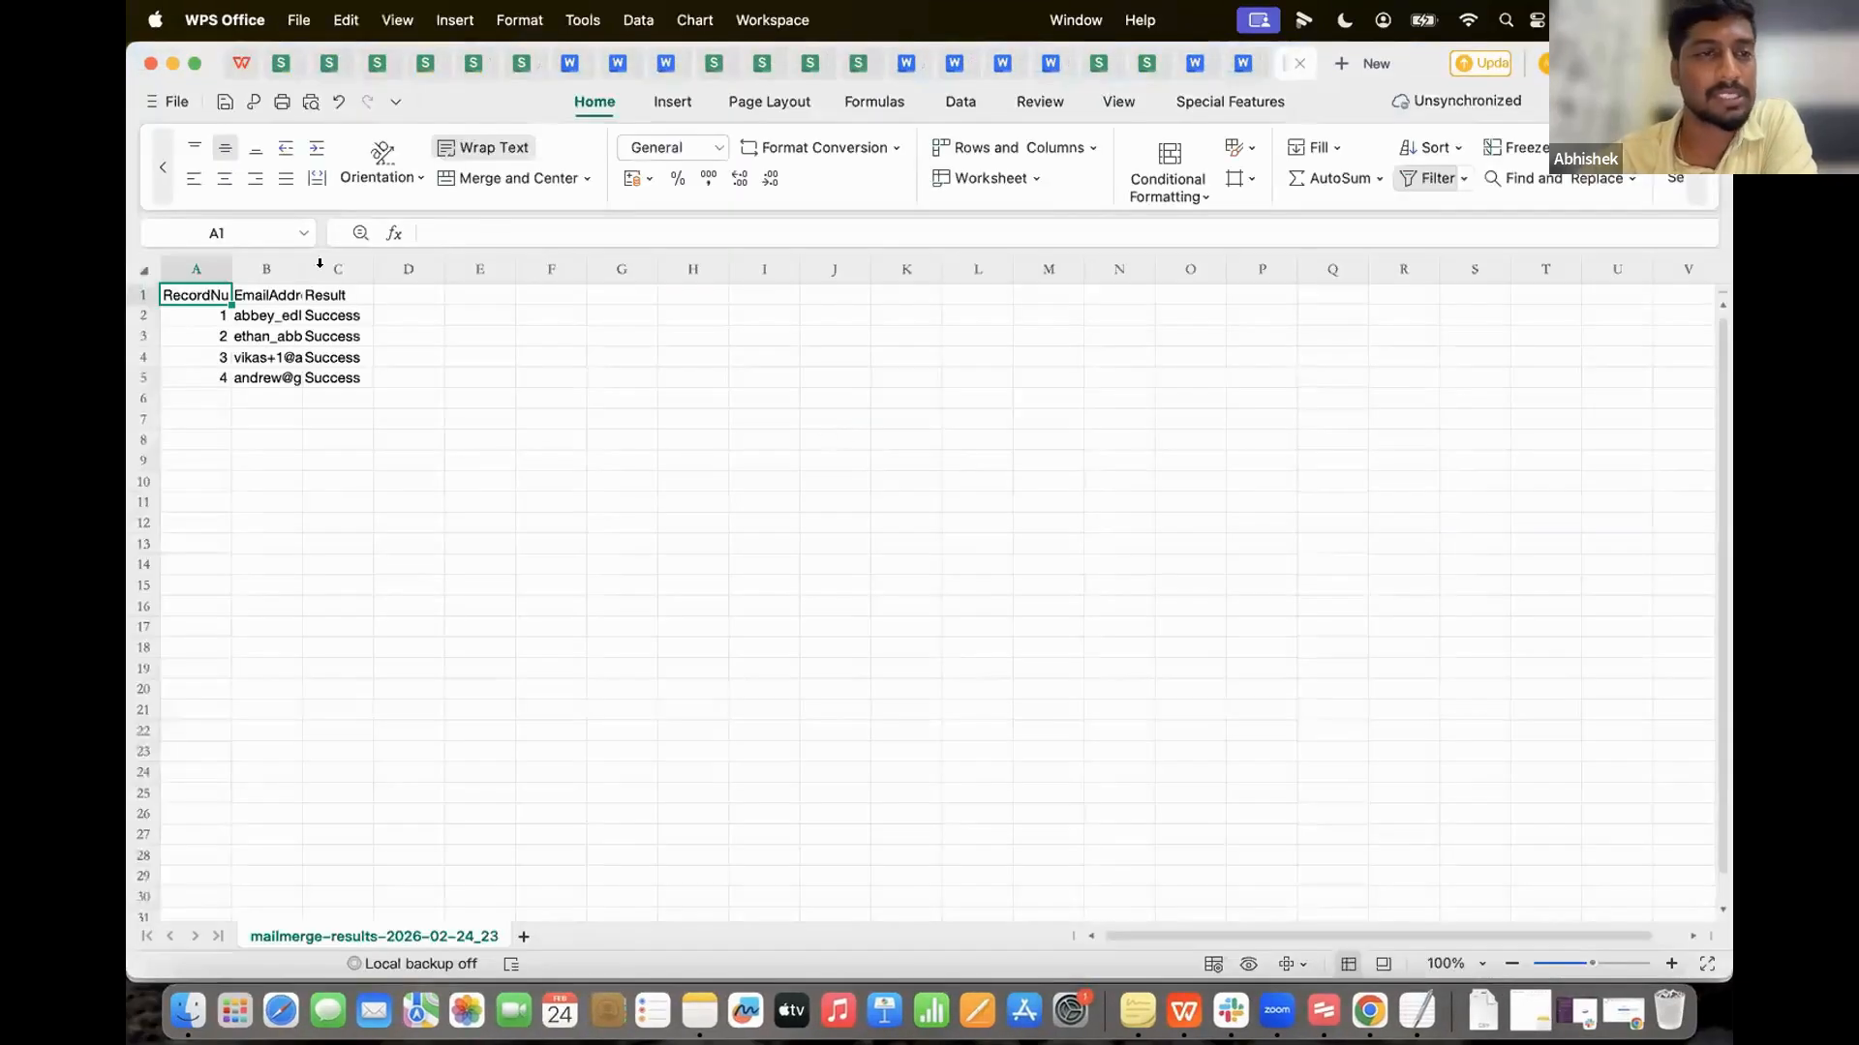
click(319, 315)
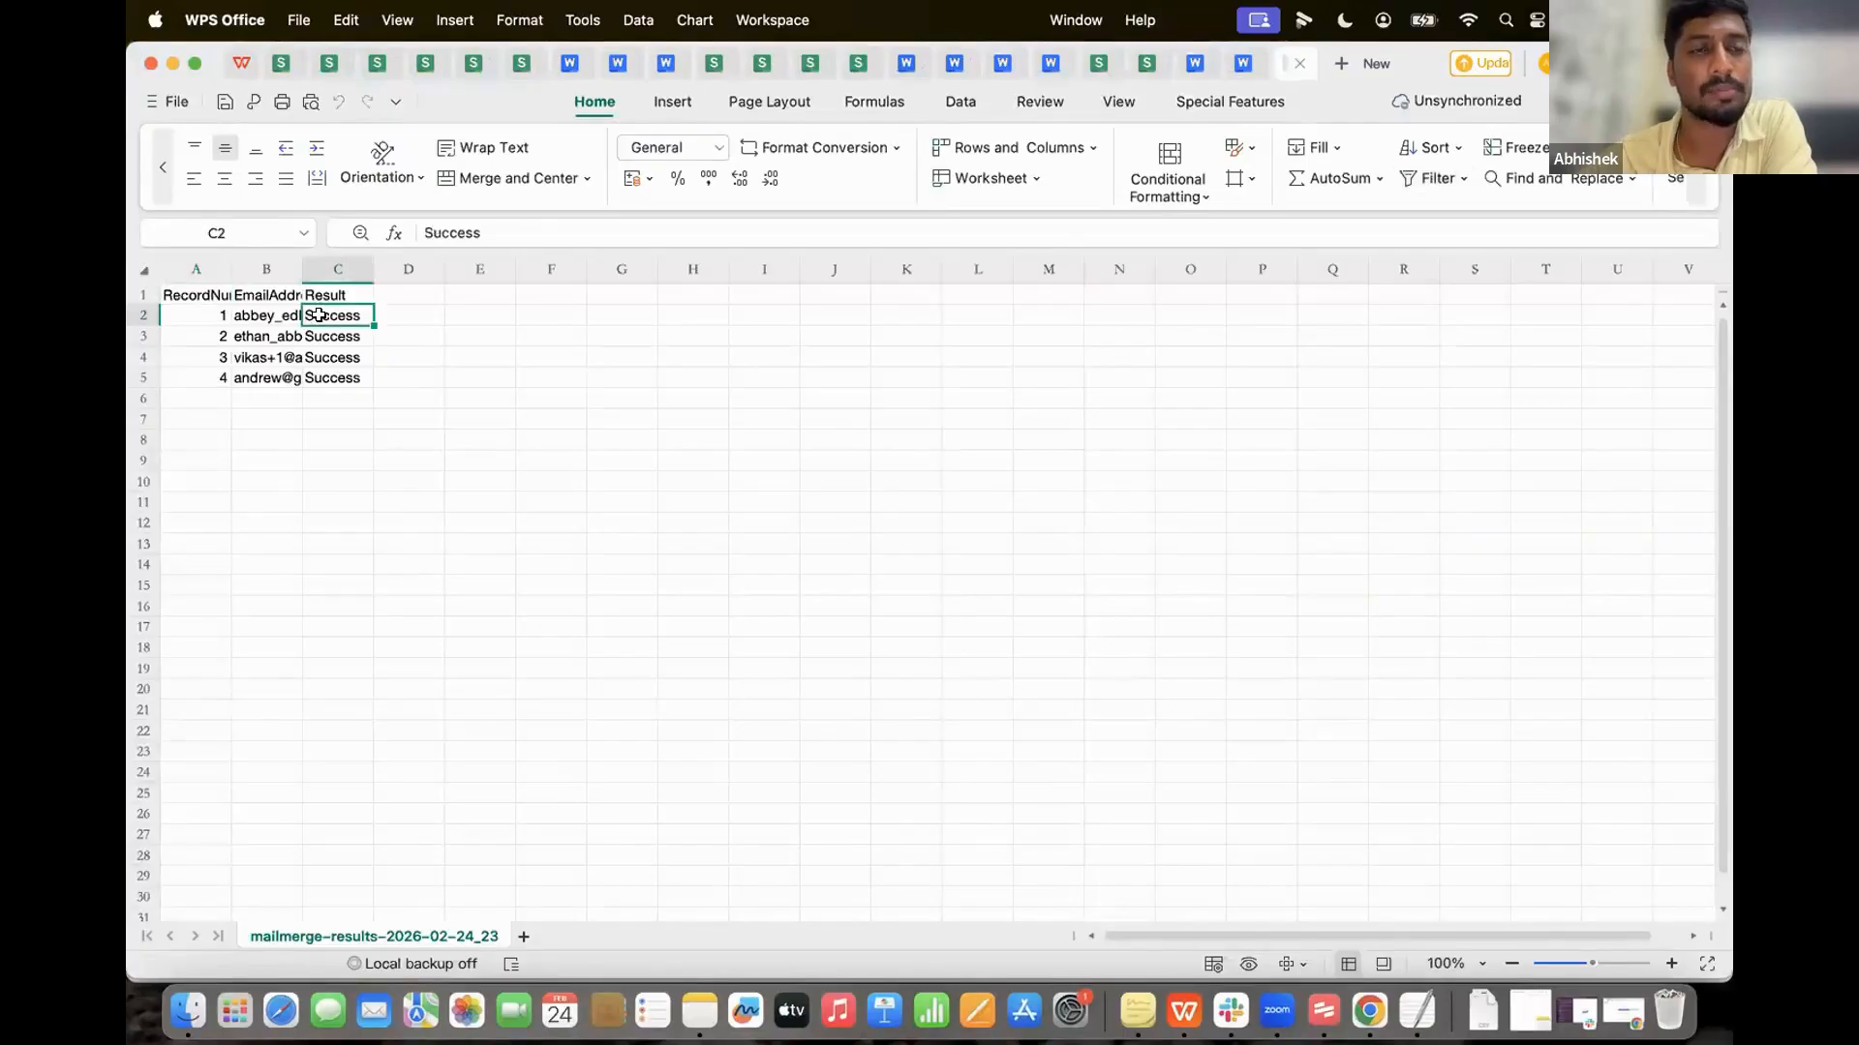
click(1608, 1014)
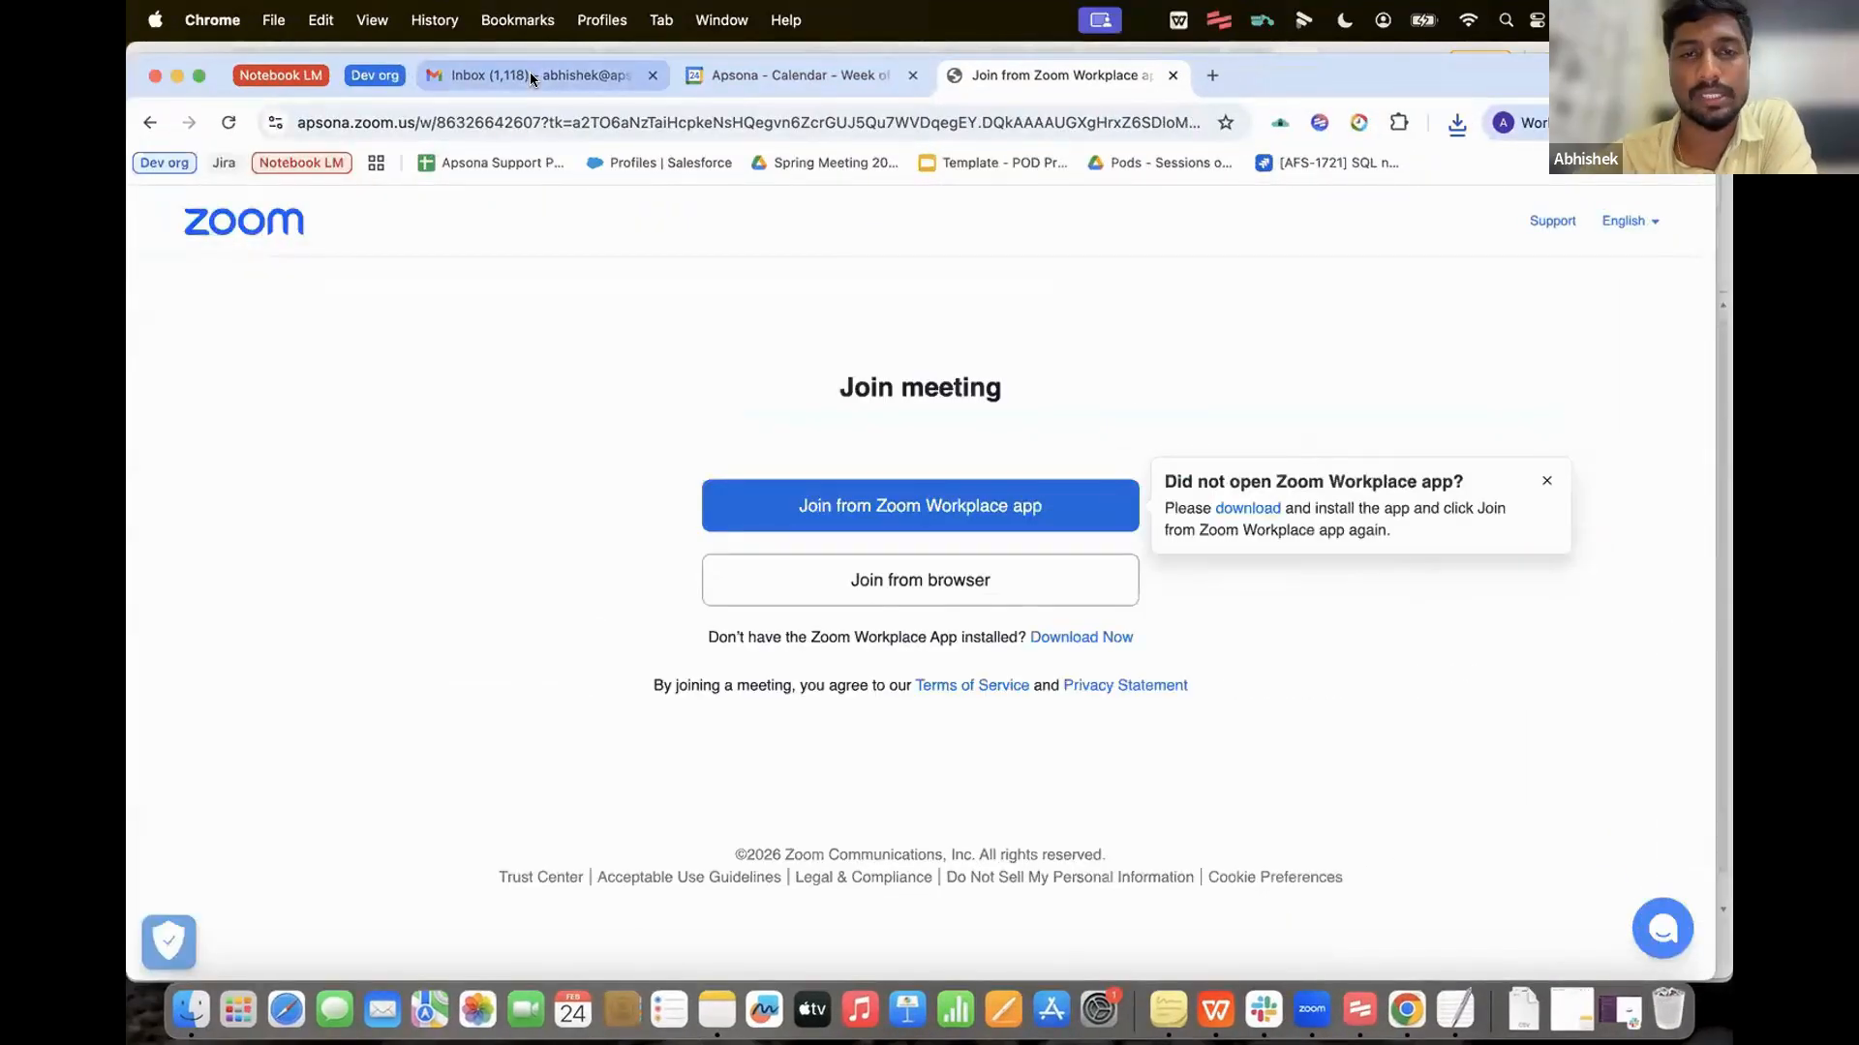
Step: Open the 'Thank you for choosing Apsona' email and review its payments table totalling $3,245,456.00
click(531, 77)
click(840, 326)
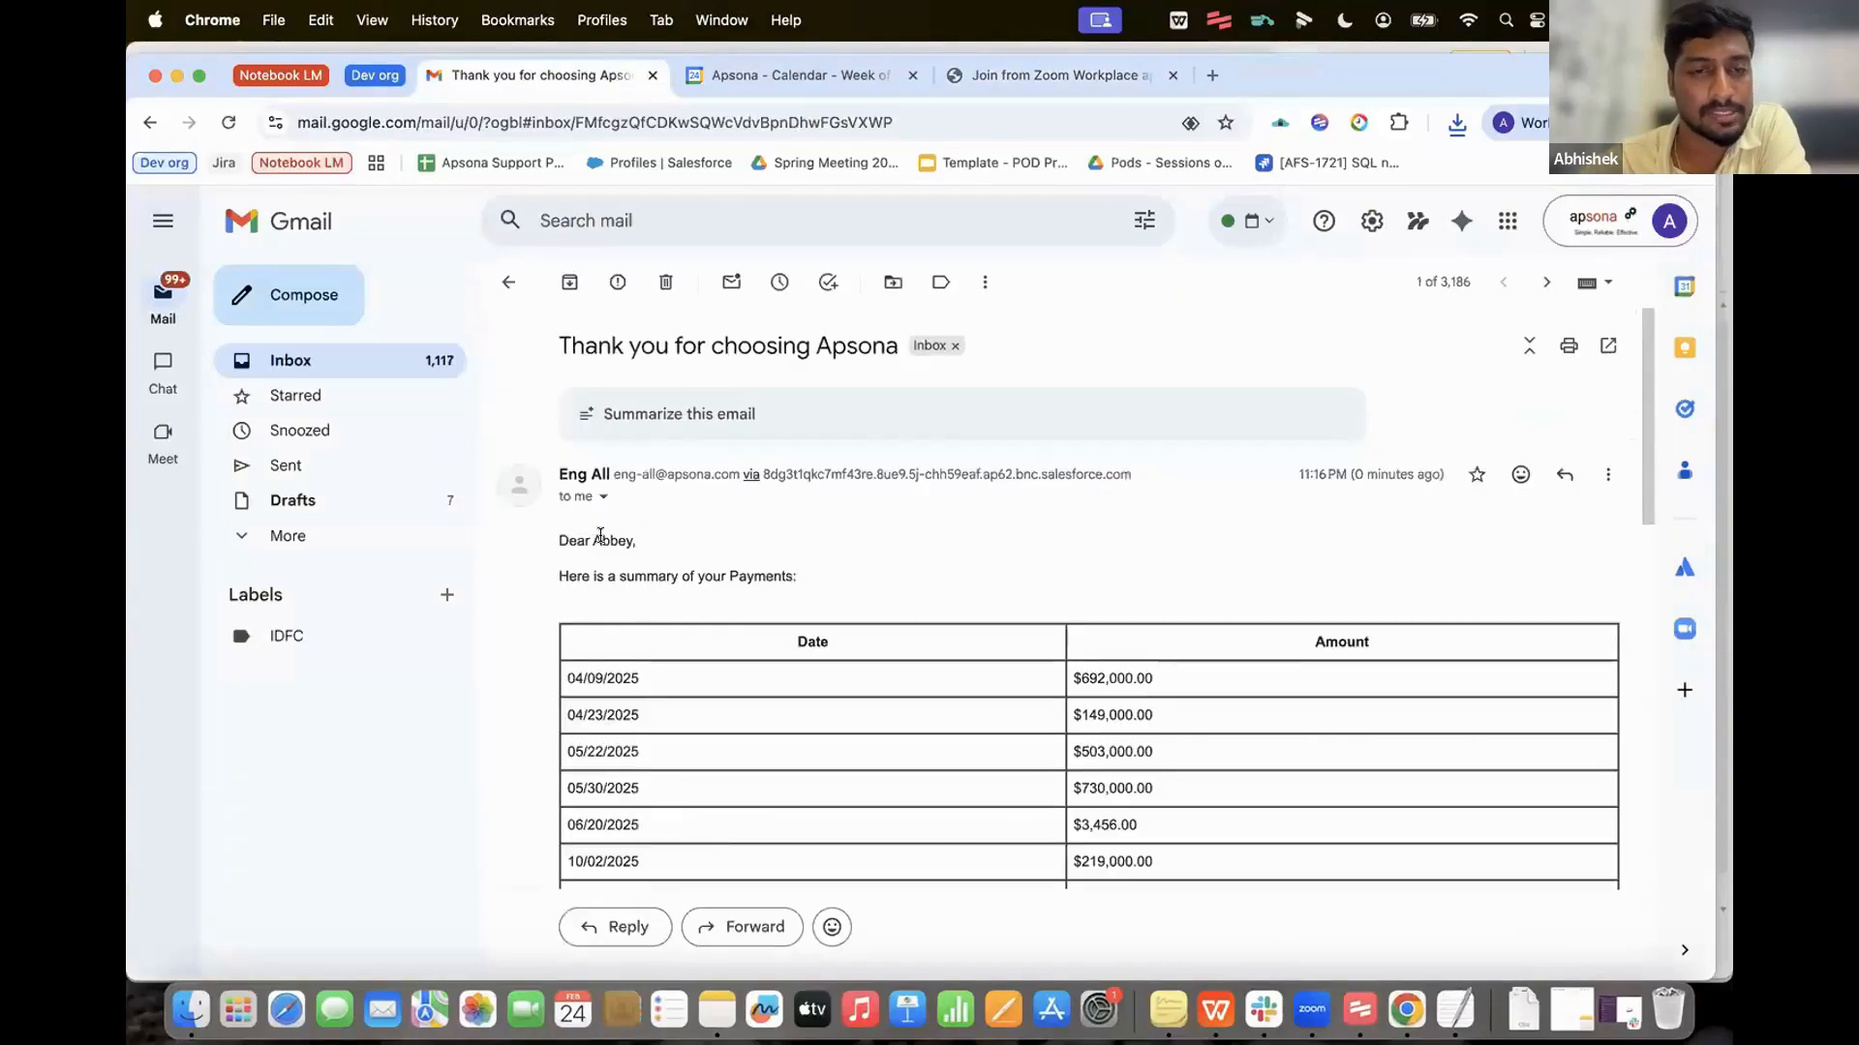
scroll(842, 643, down, 1)
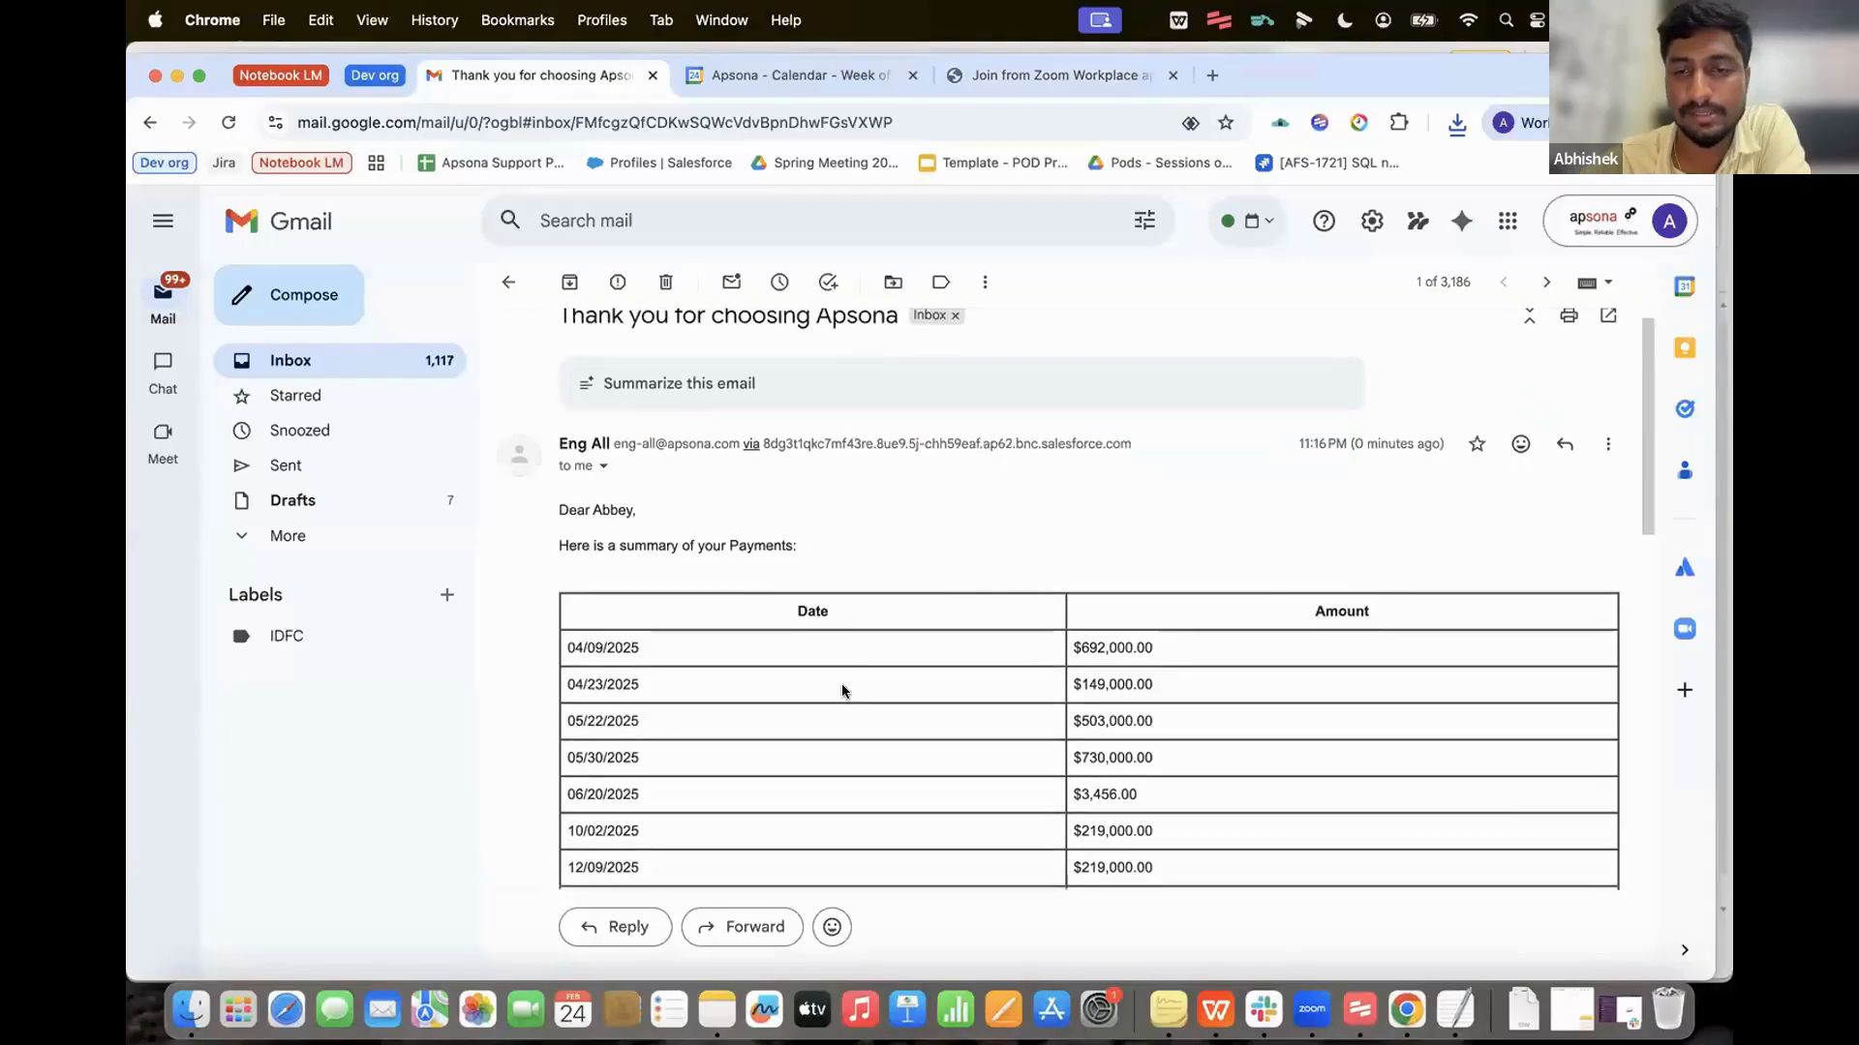
scroll(823, 658, down, 1)
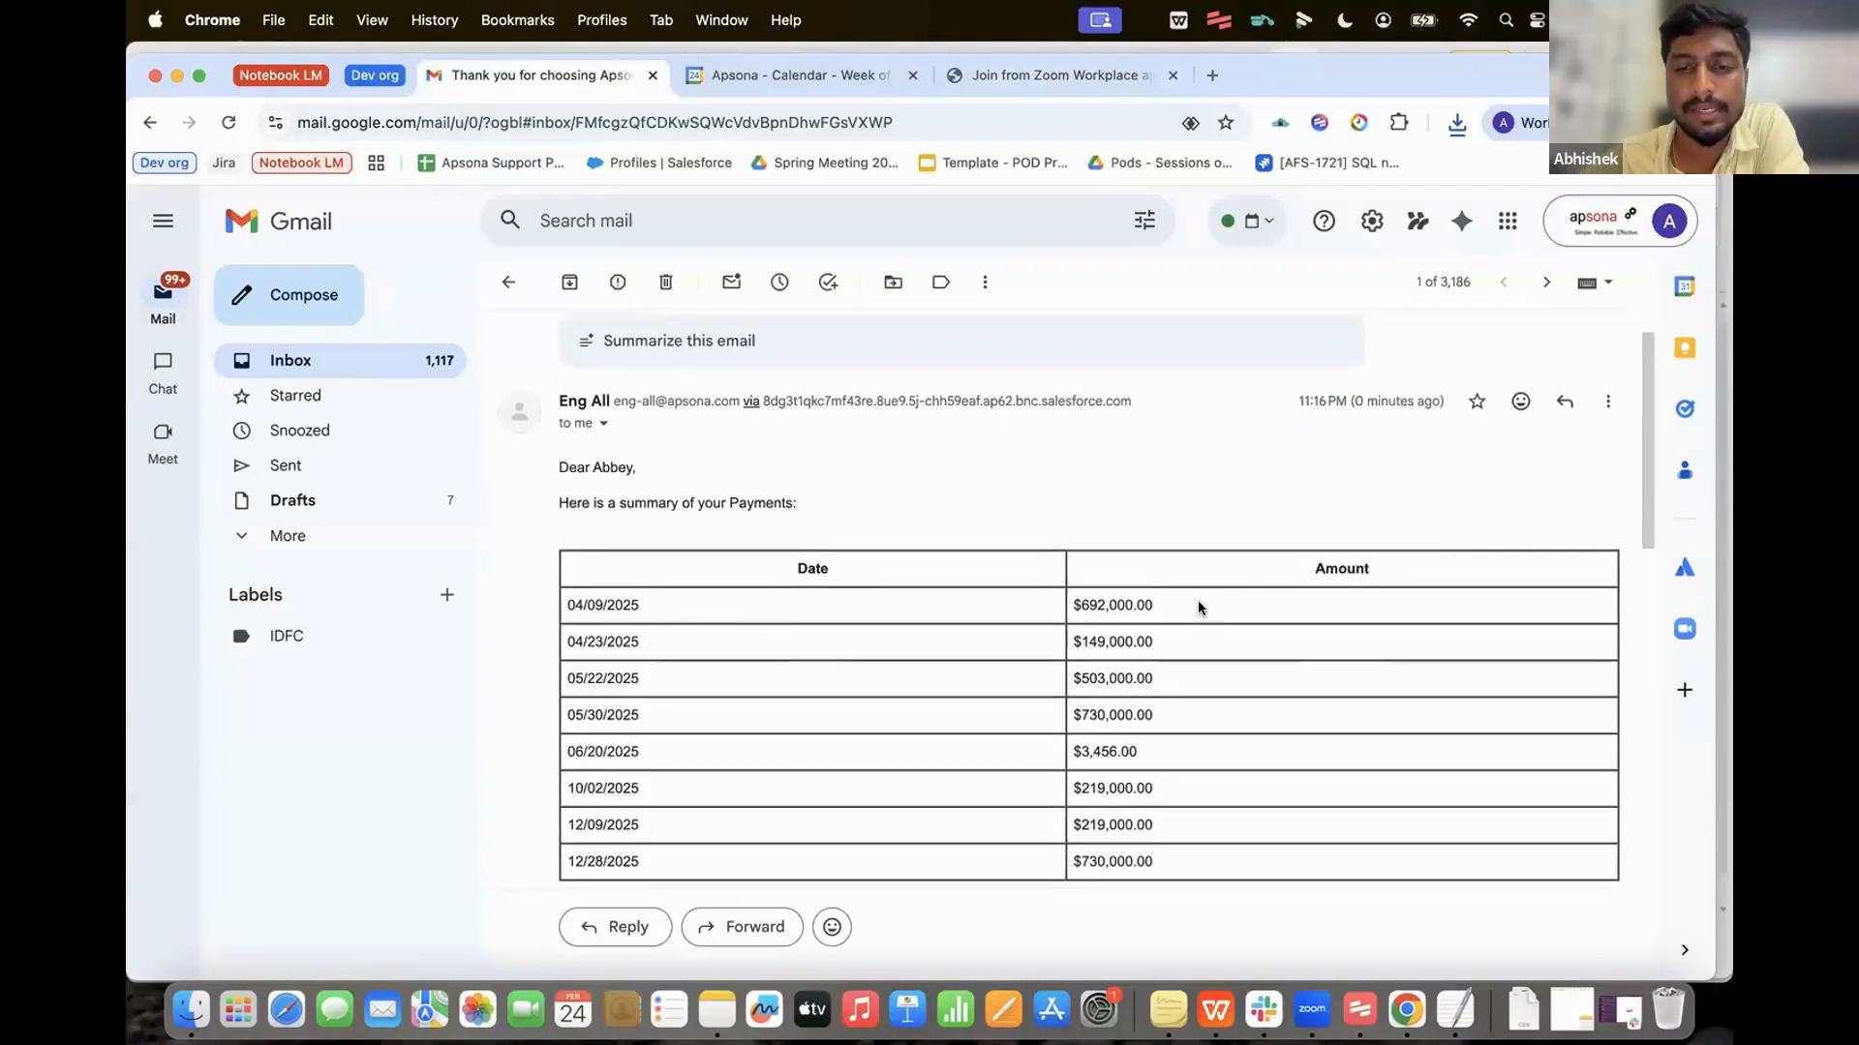
scroll(1196, 615, down, 5)
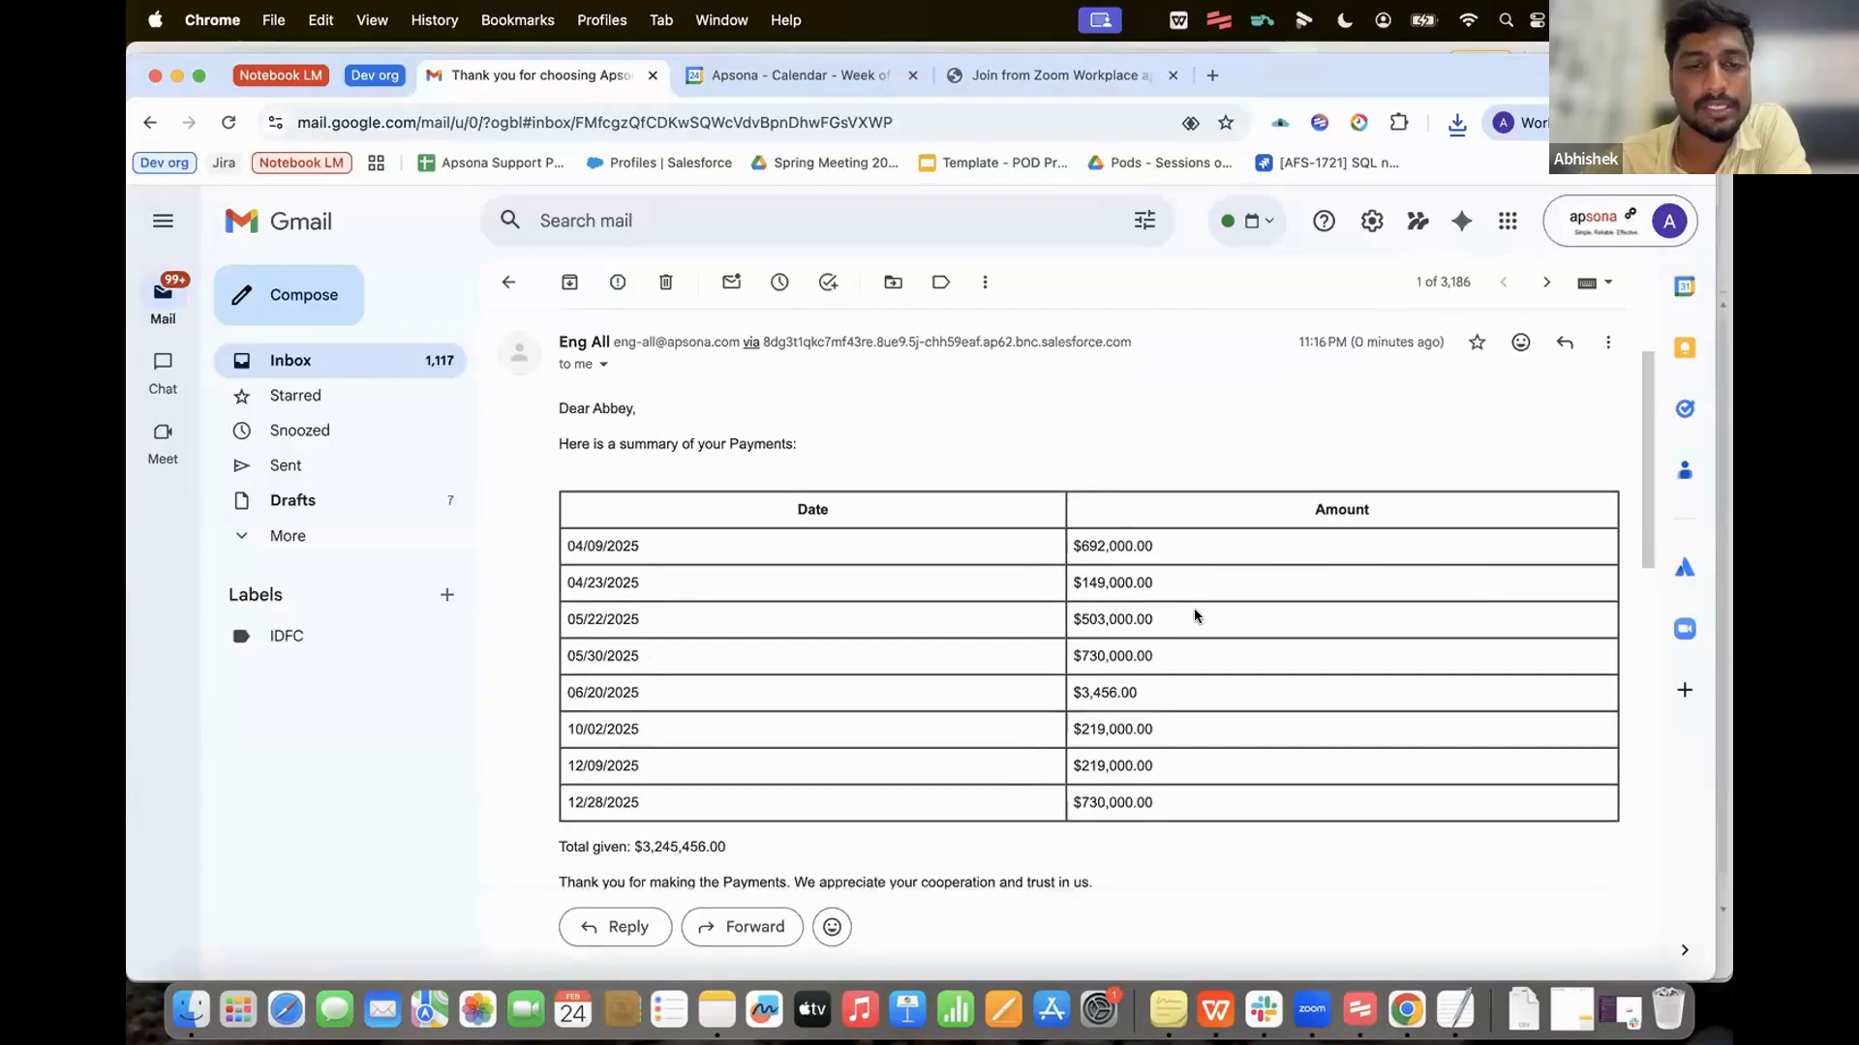
scroll(1195, 614, down, 5)
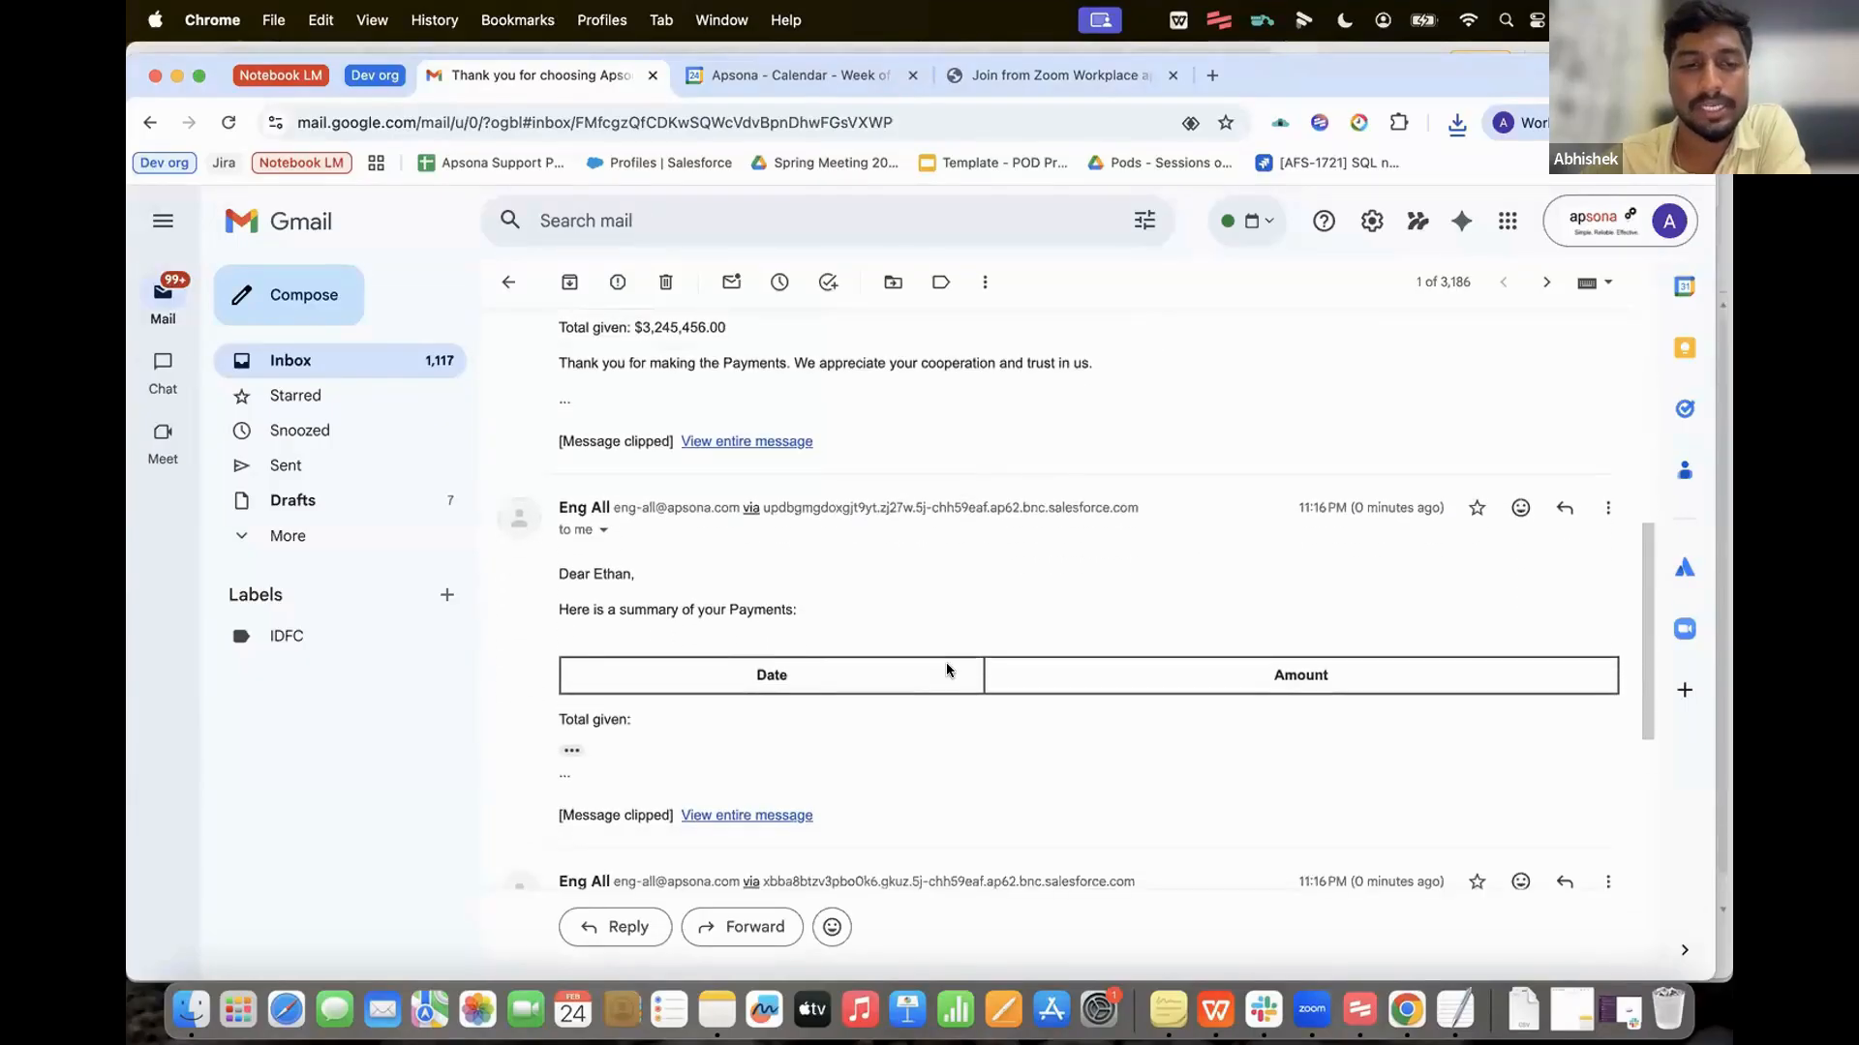
scroll(945, 668, down, 20)
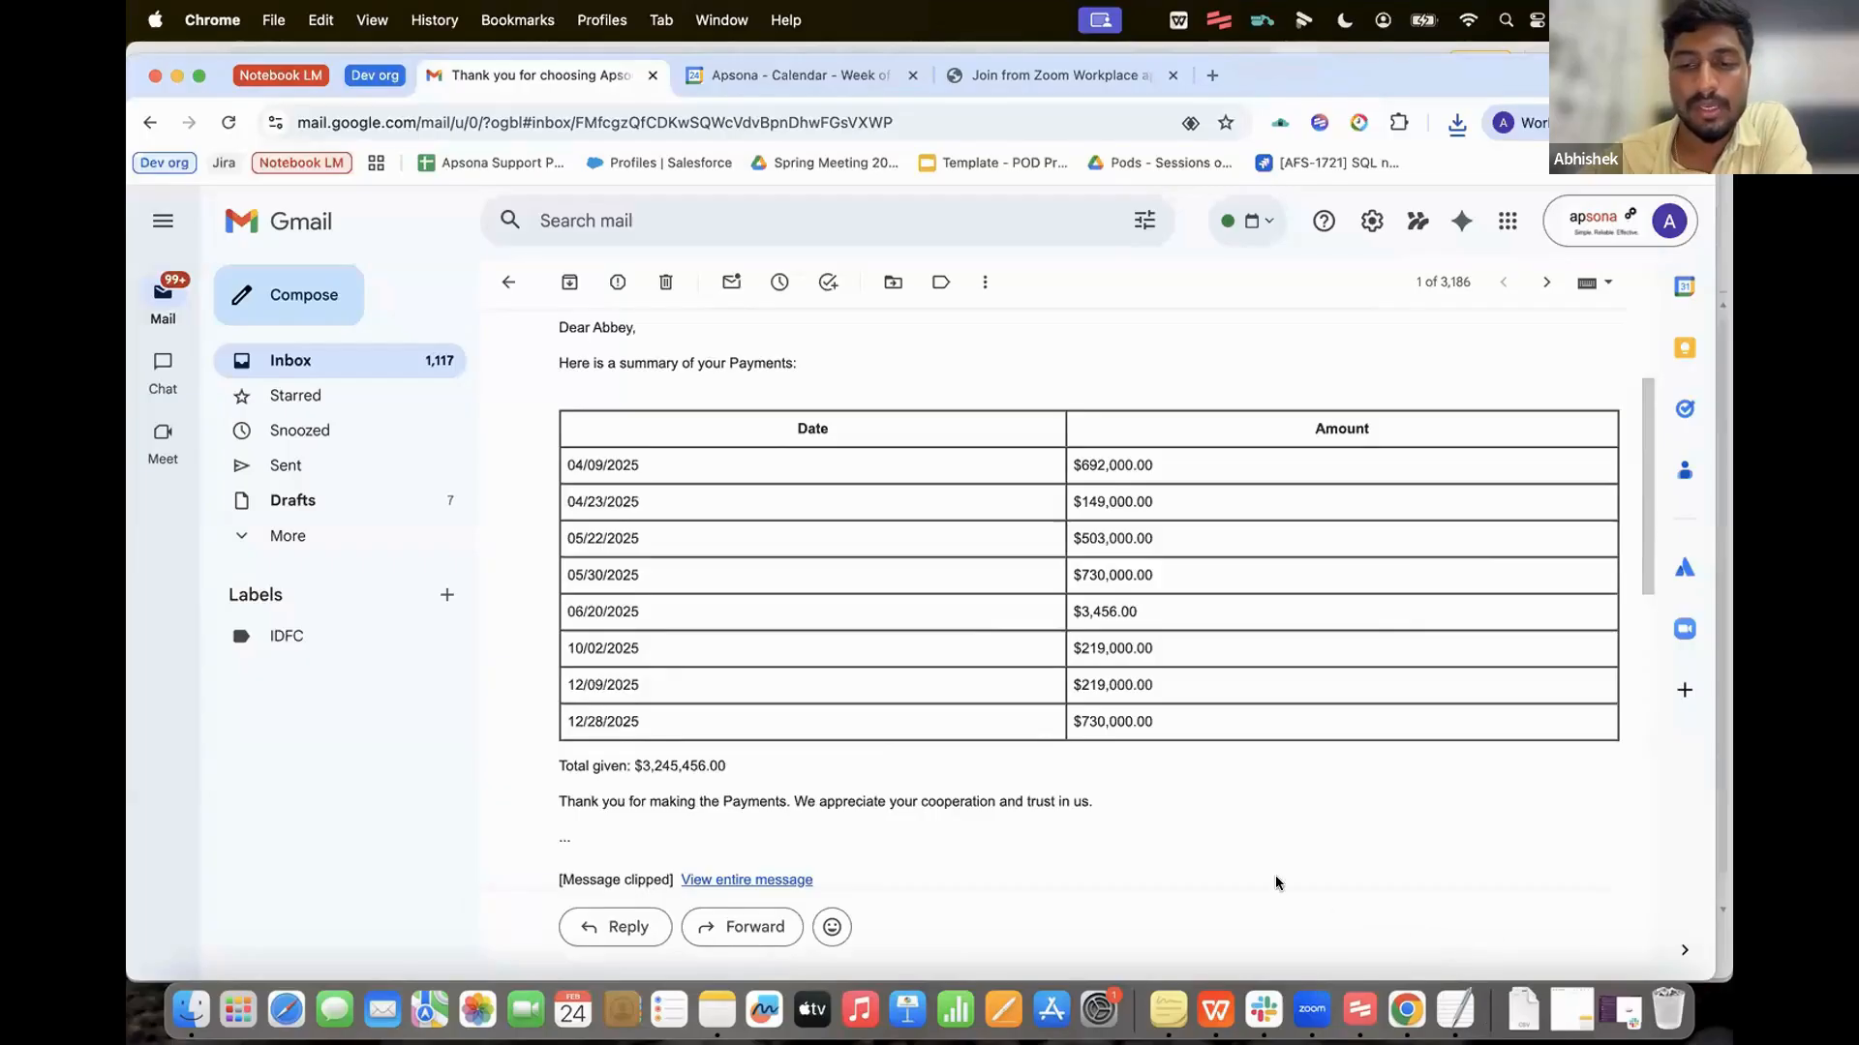
Step: Close the finished merge dialog and return to the slide on merging Salesforce attachments
click(176, 79)
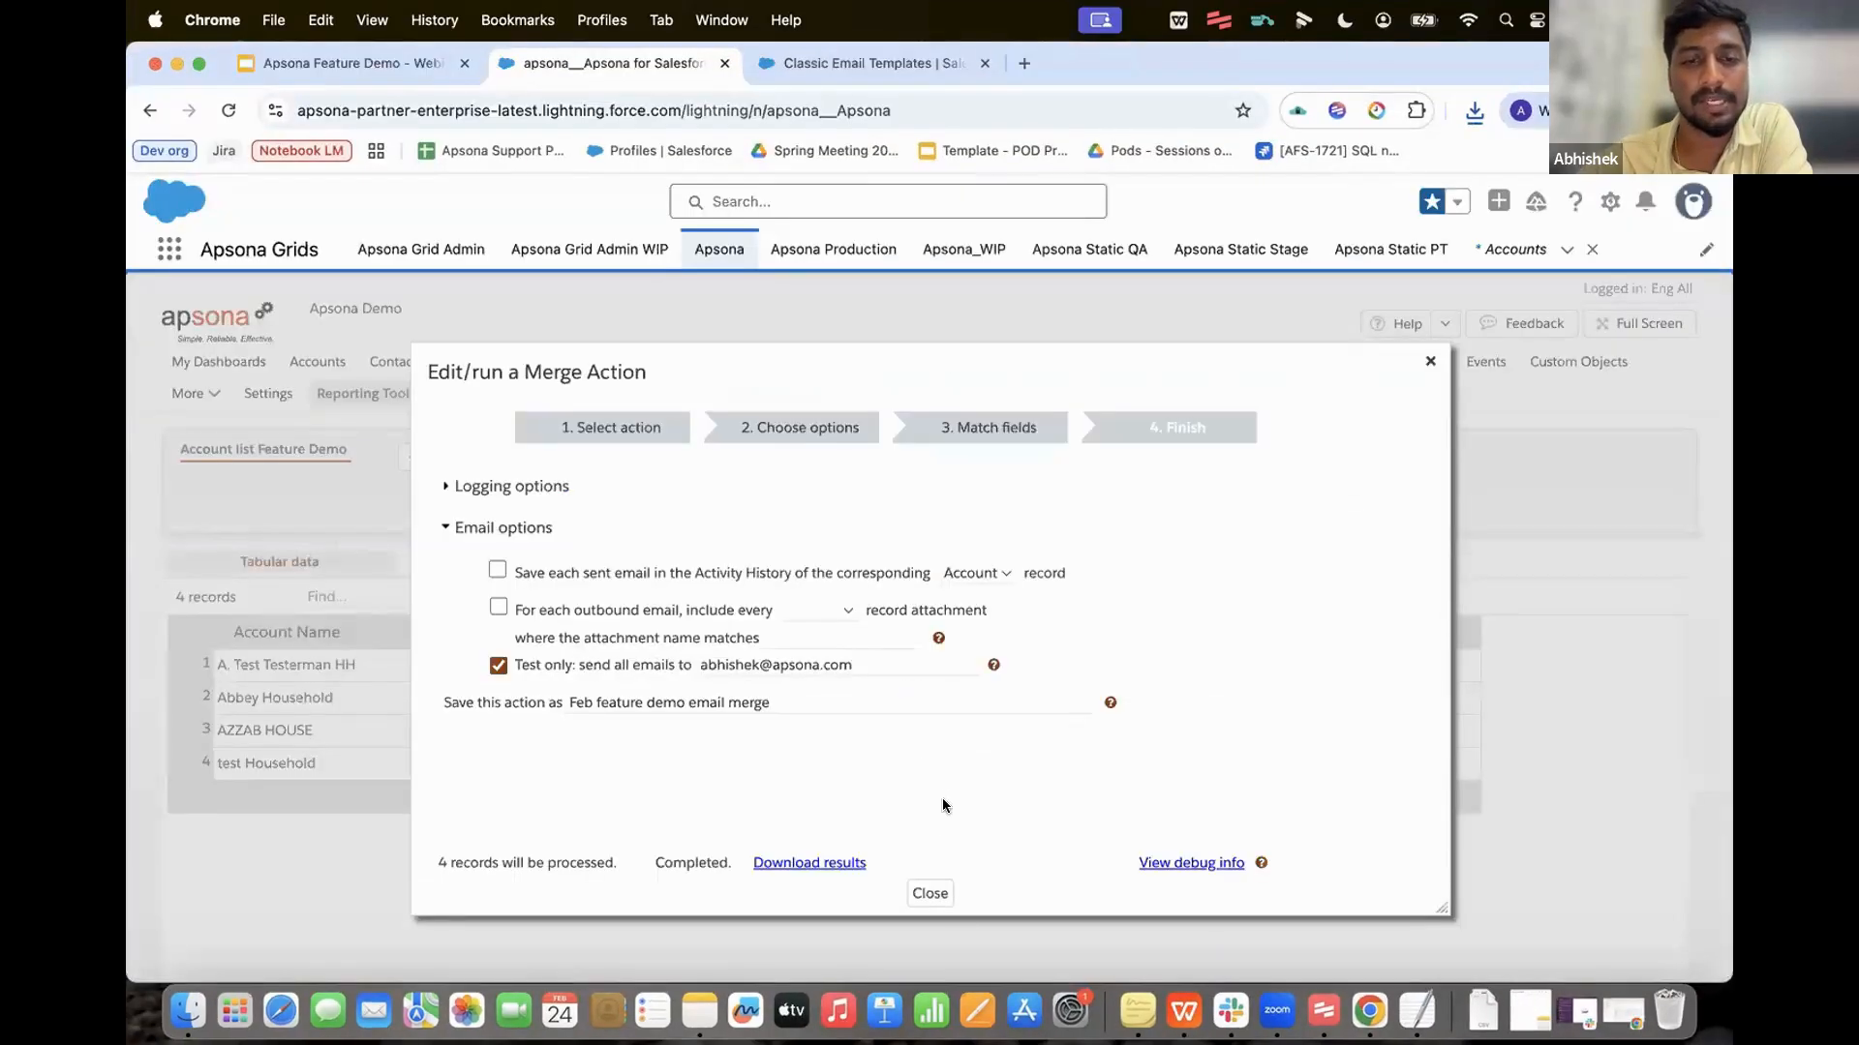
click(929, 893)
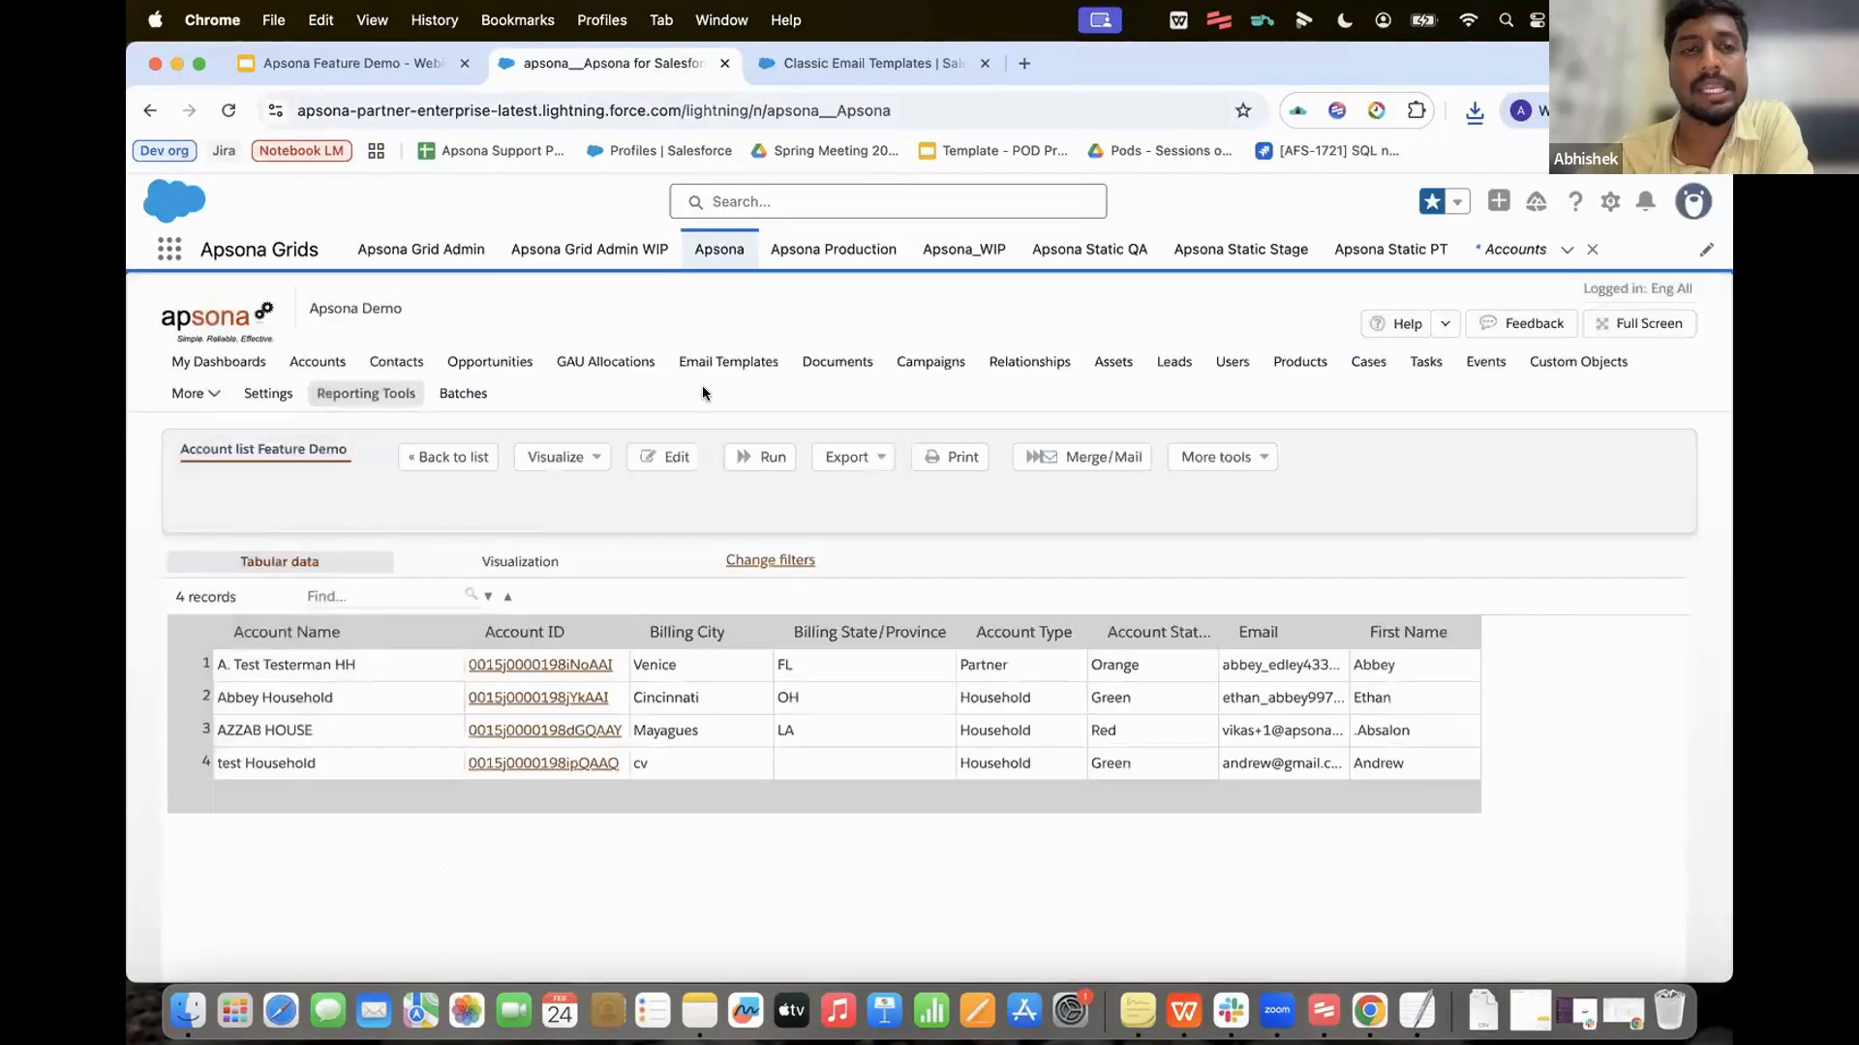
click(384, 67)
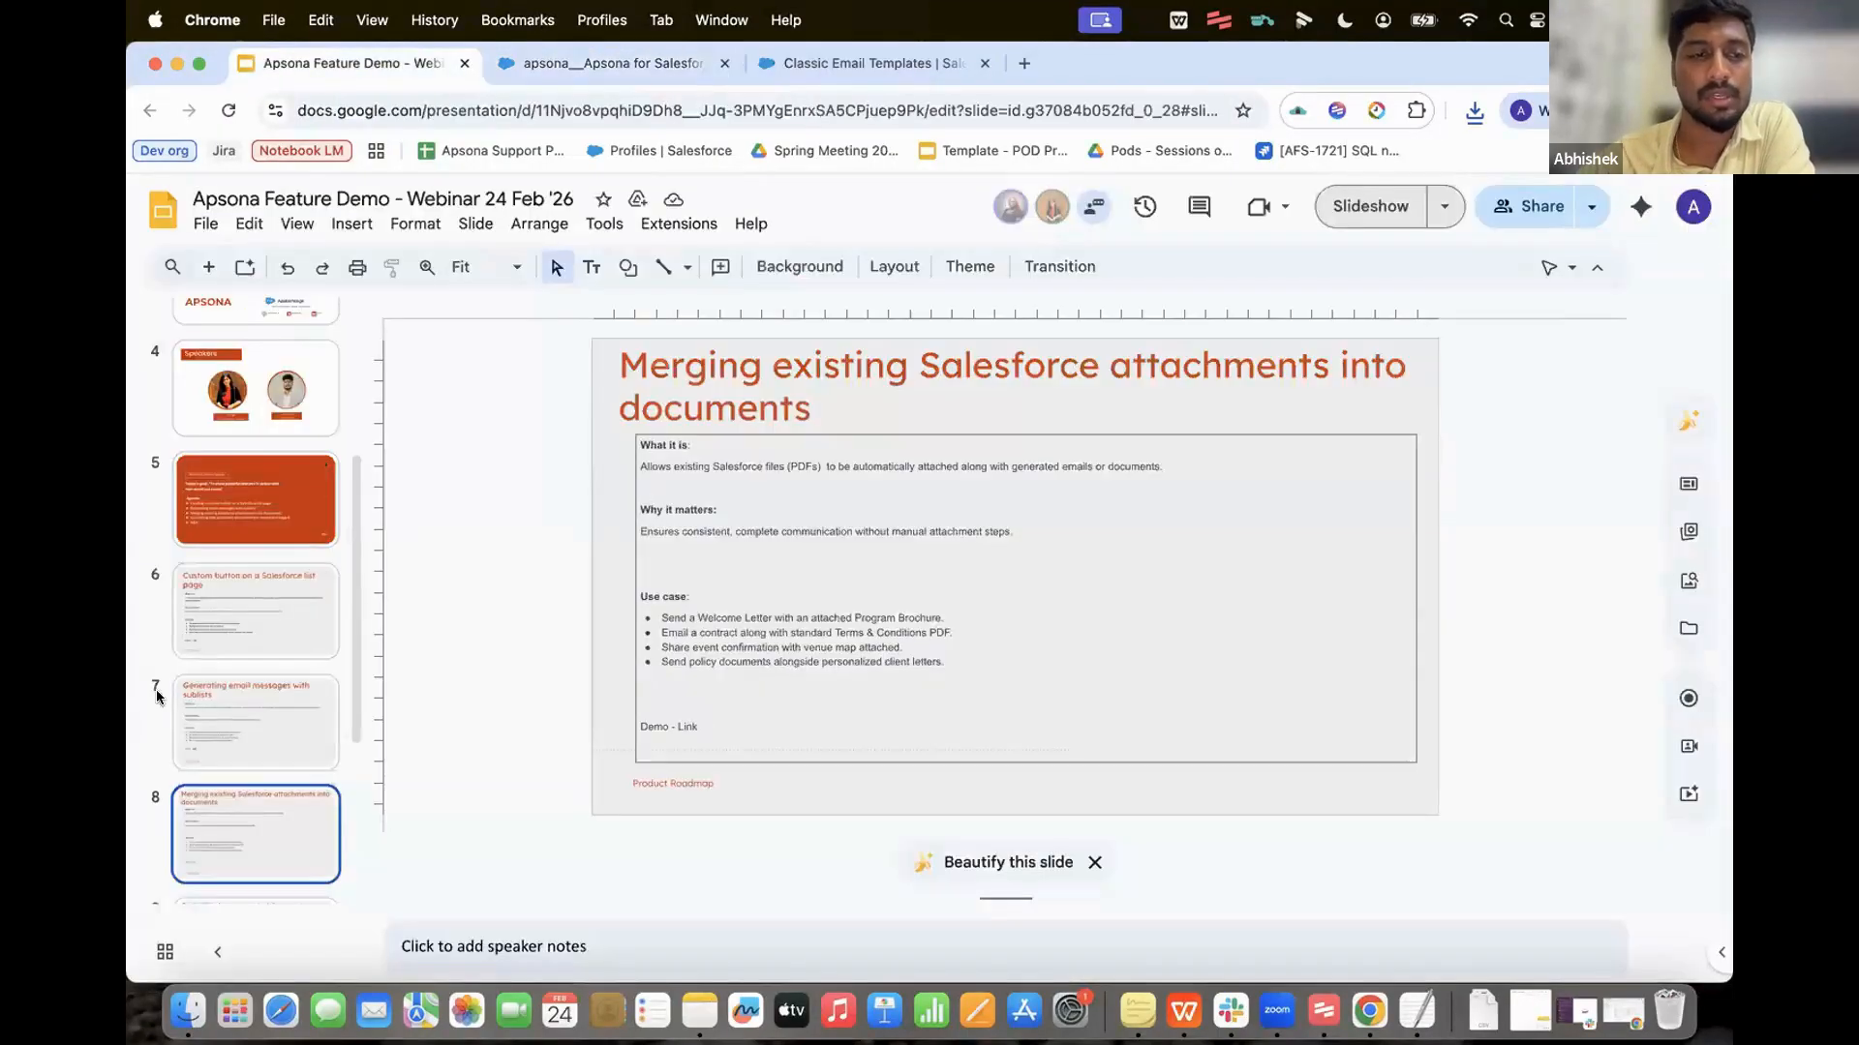
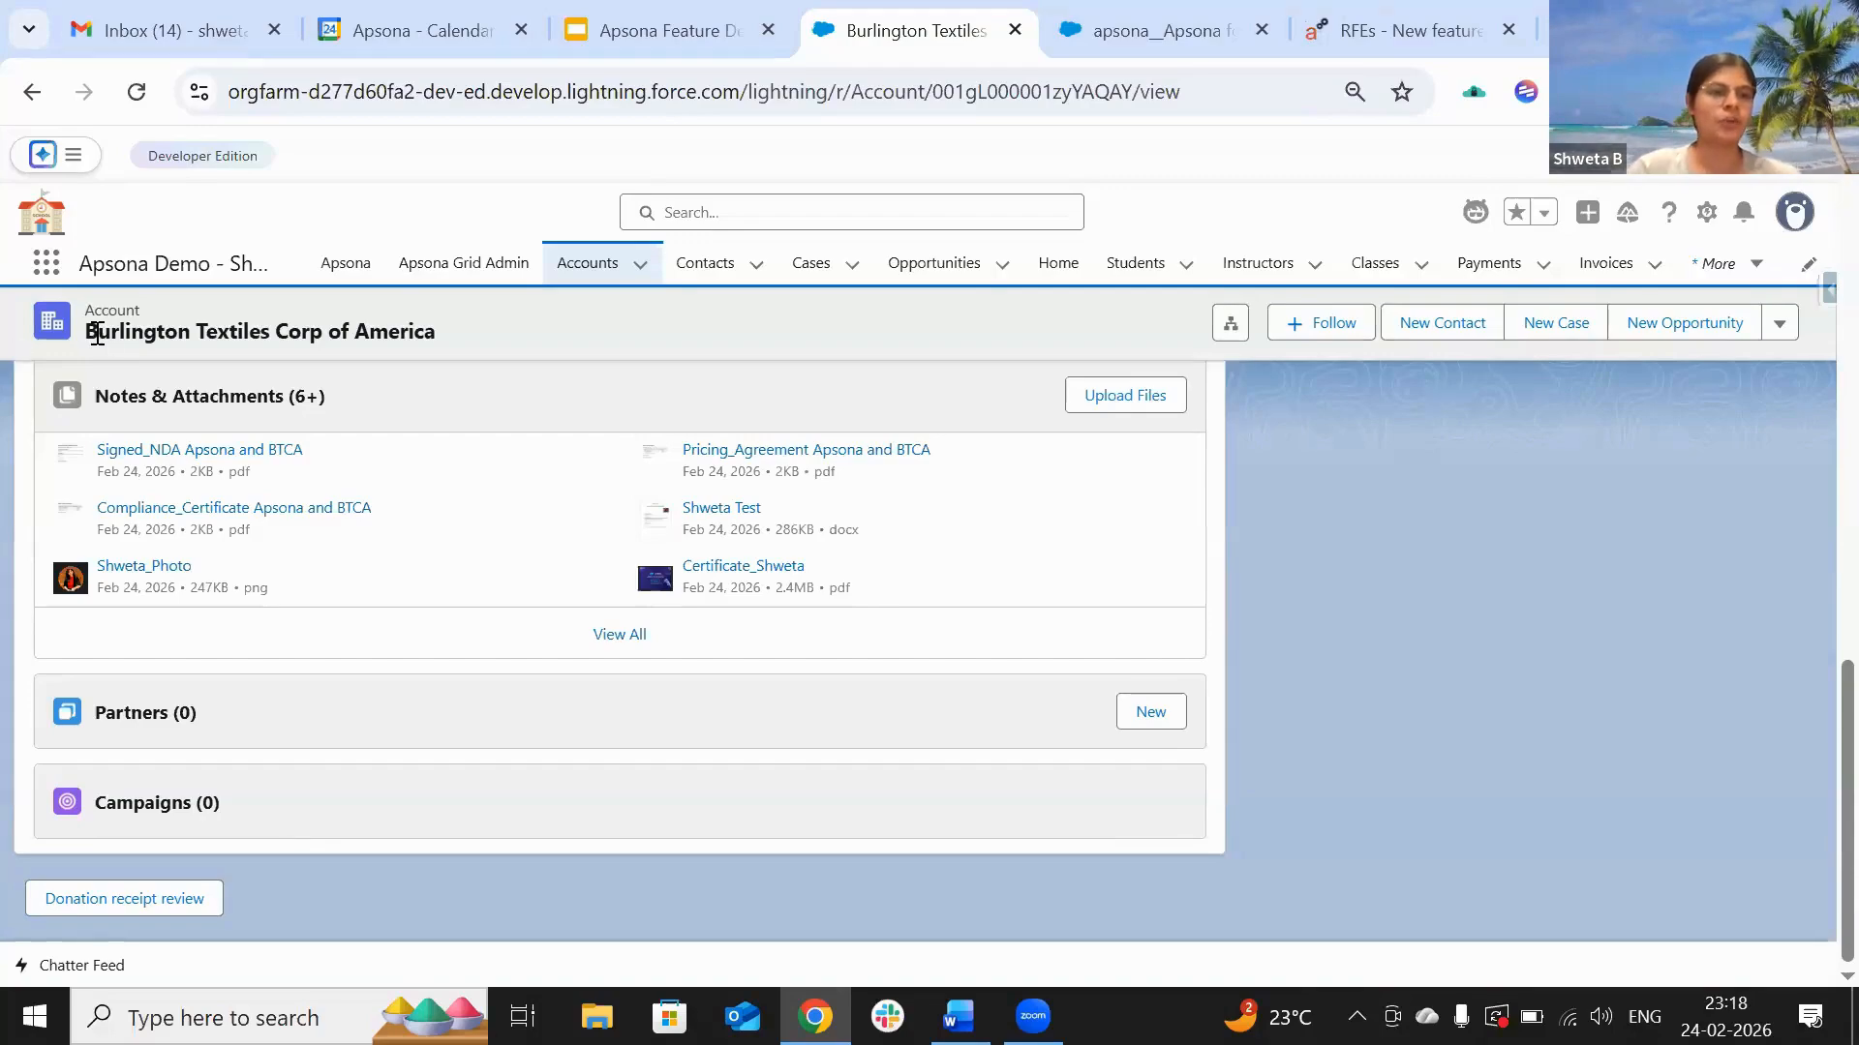
Step: View all Burlington Textiles Corp of America attachments, then return to Apsona's Monthly Demo reports folder
drag(98, 331, 463, 339)
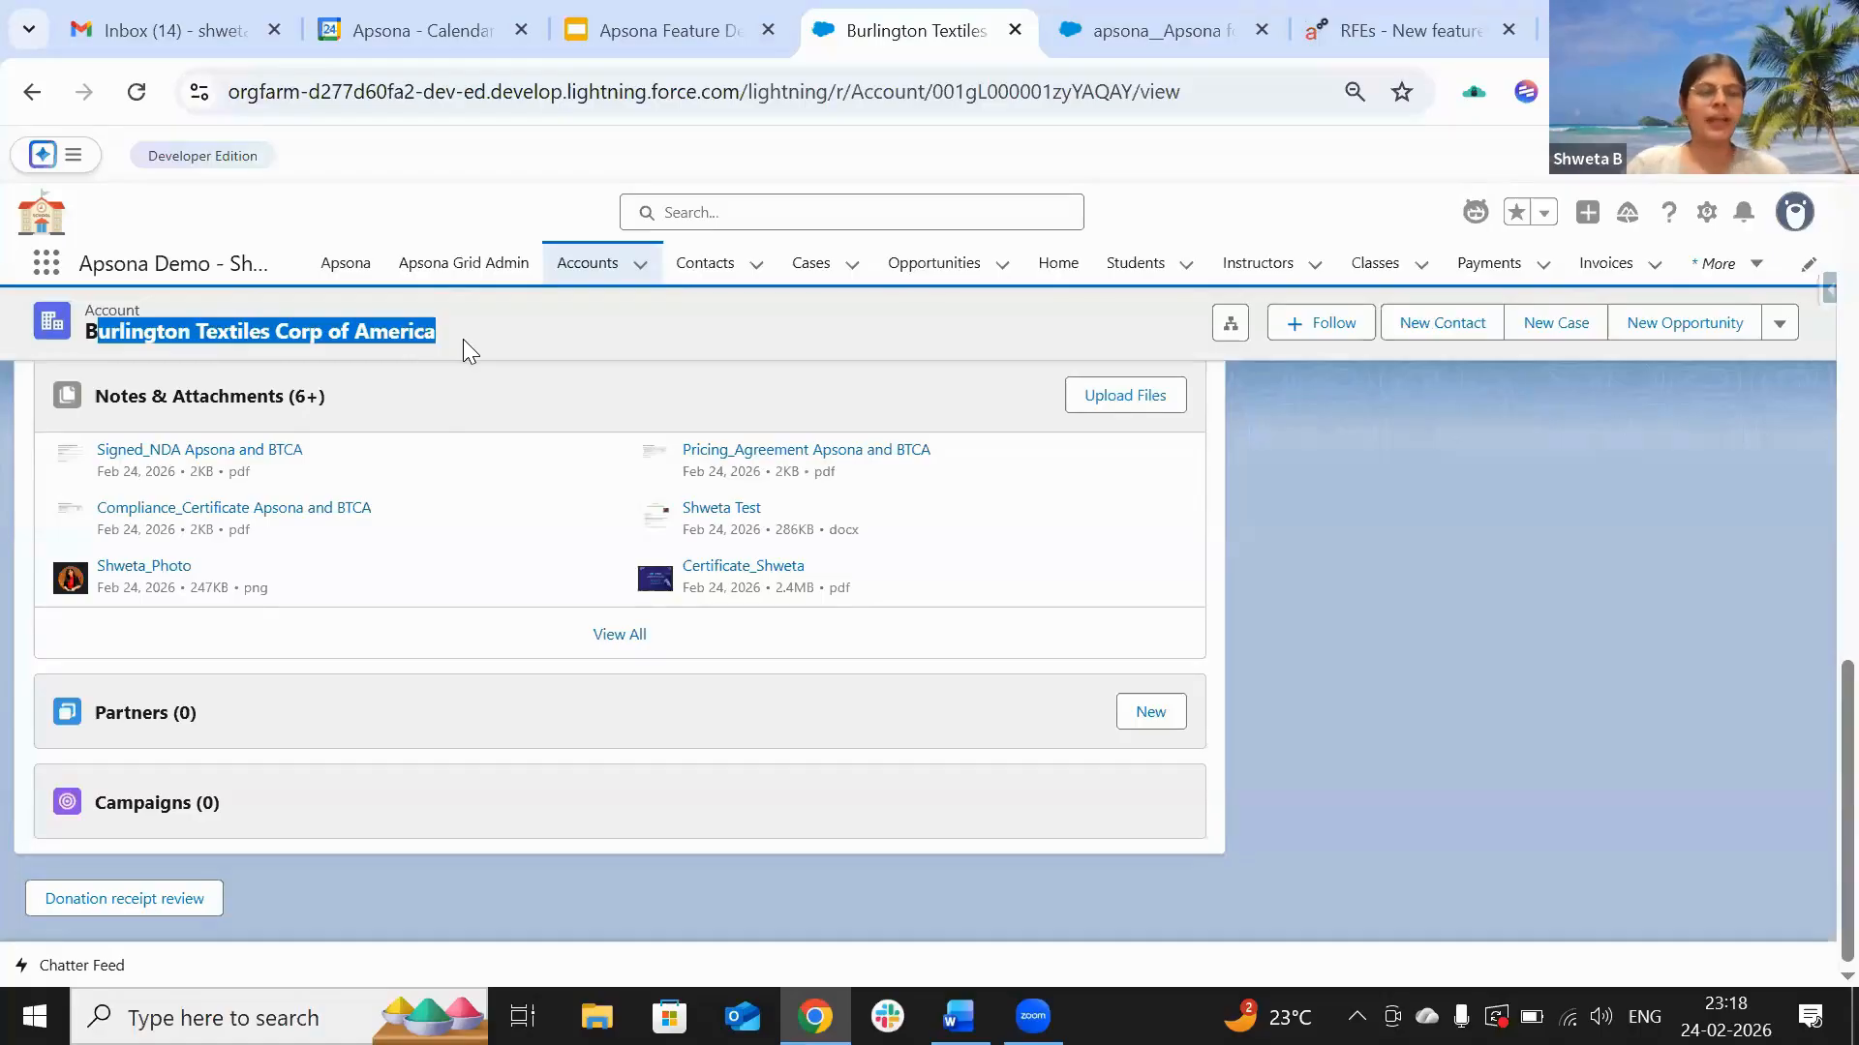
click(635, 645)
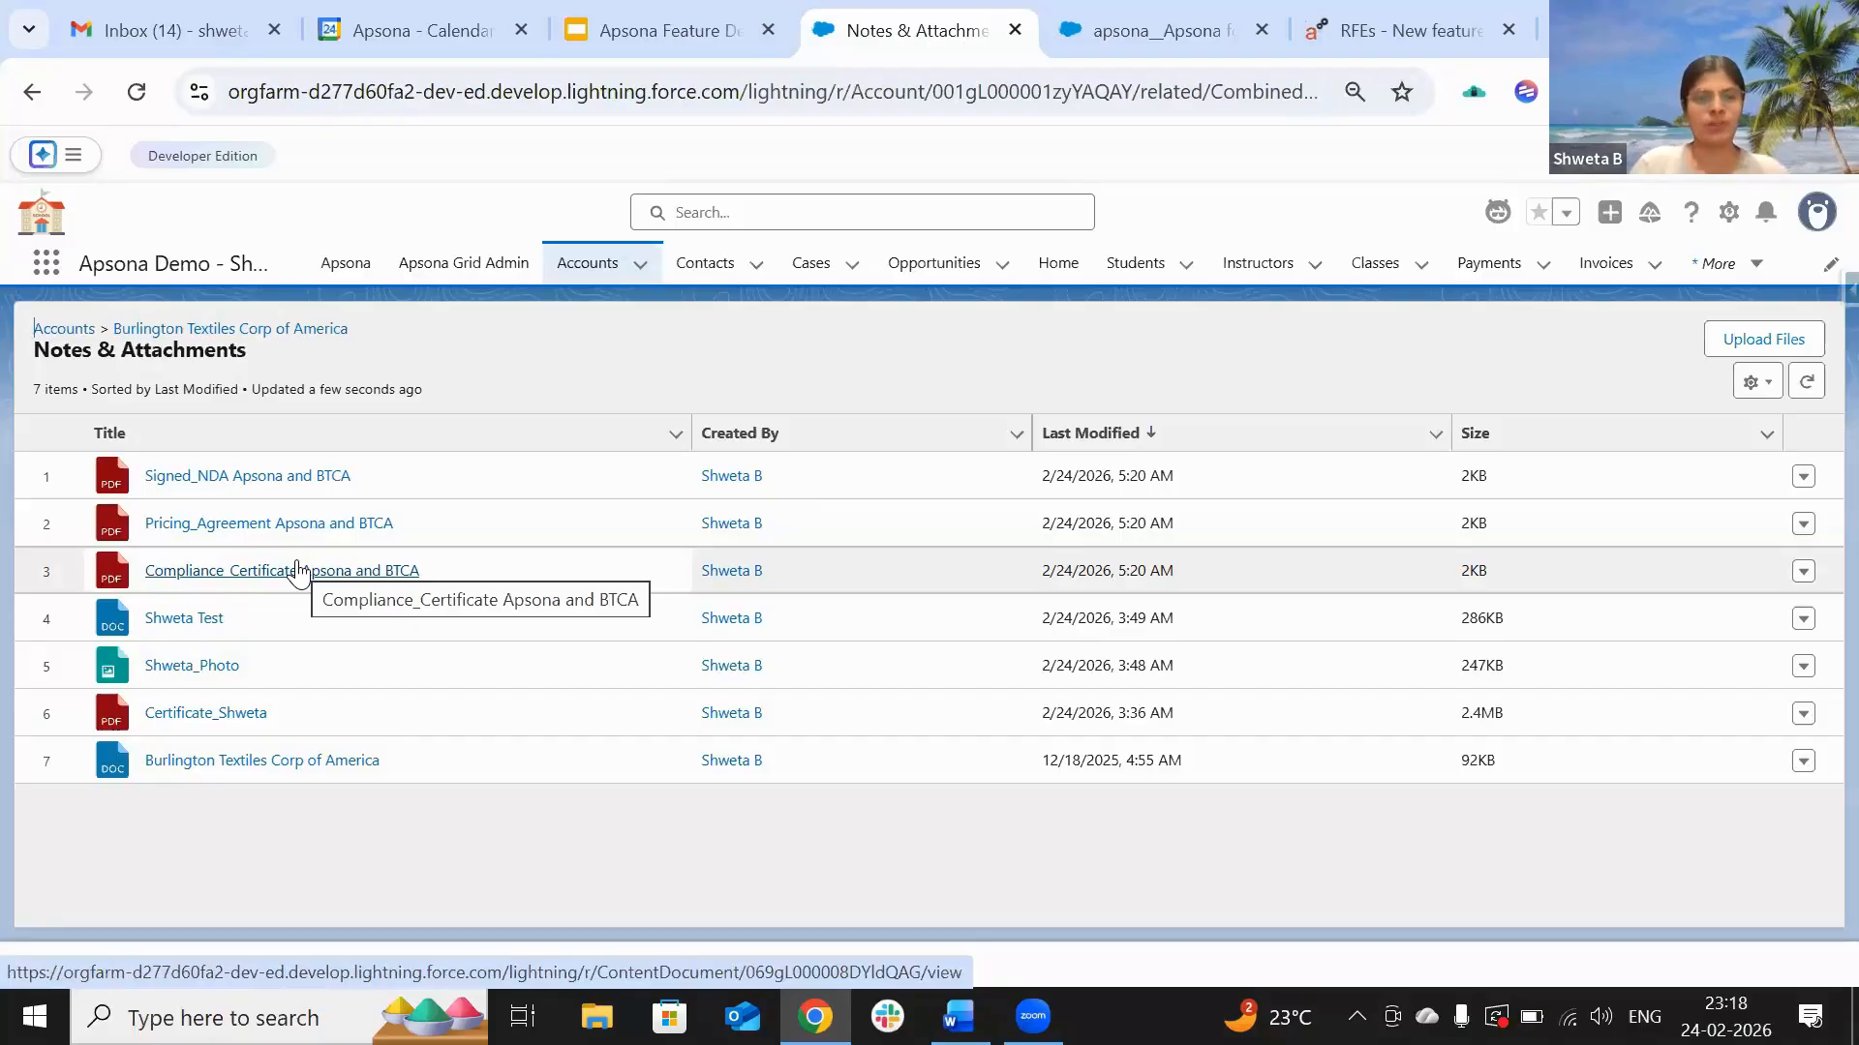
click(274, 331)
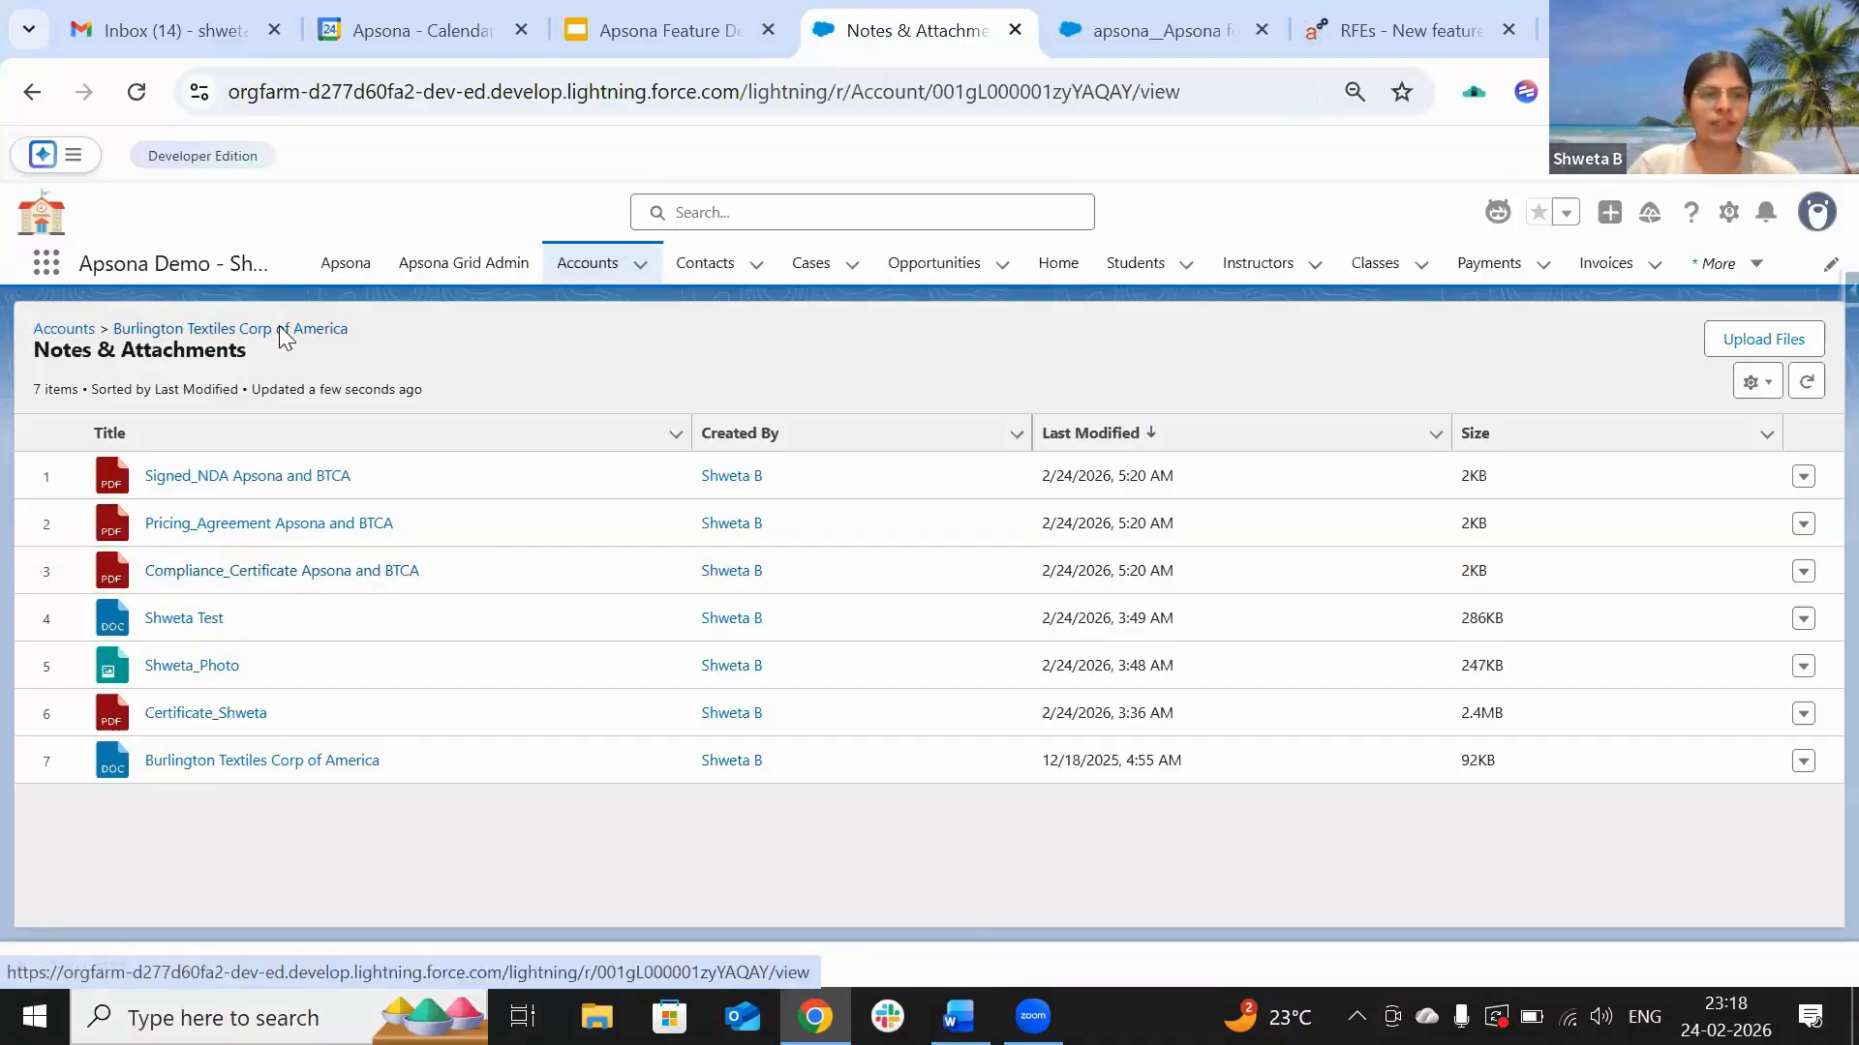
click(1118, 25)
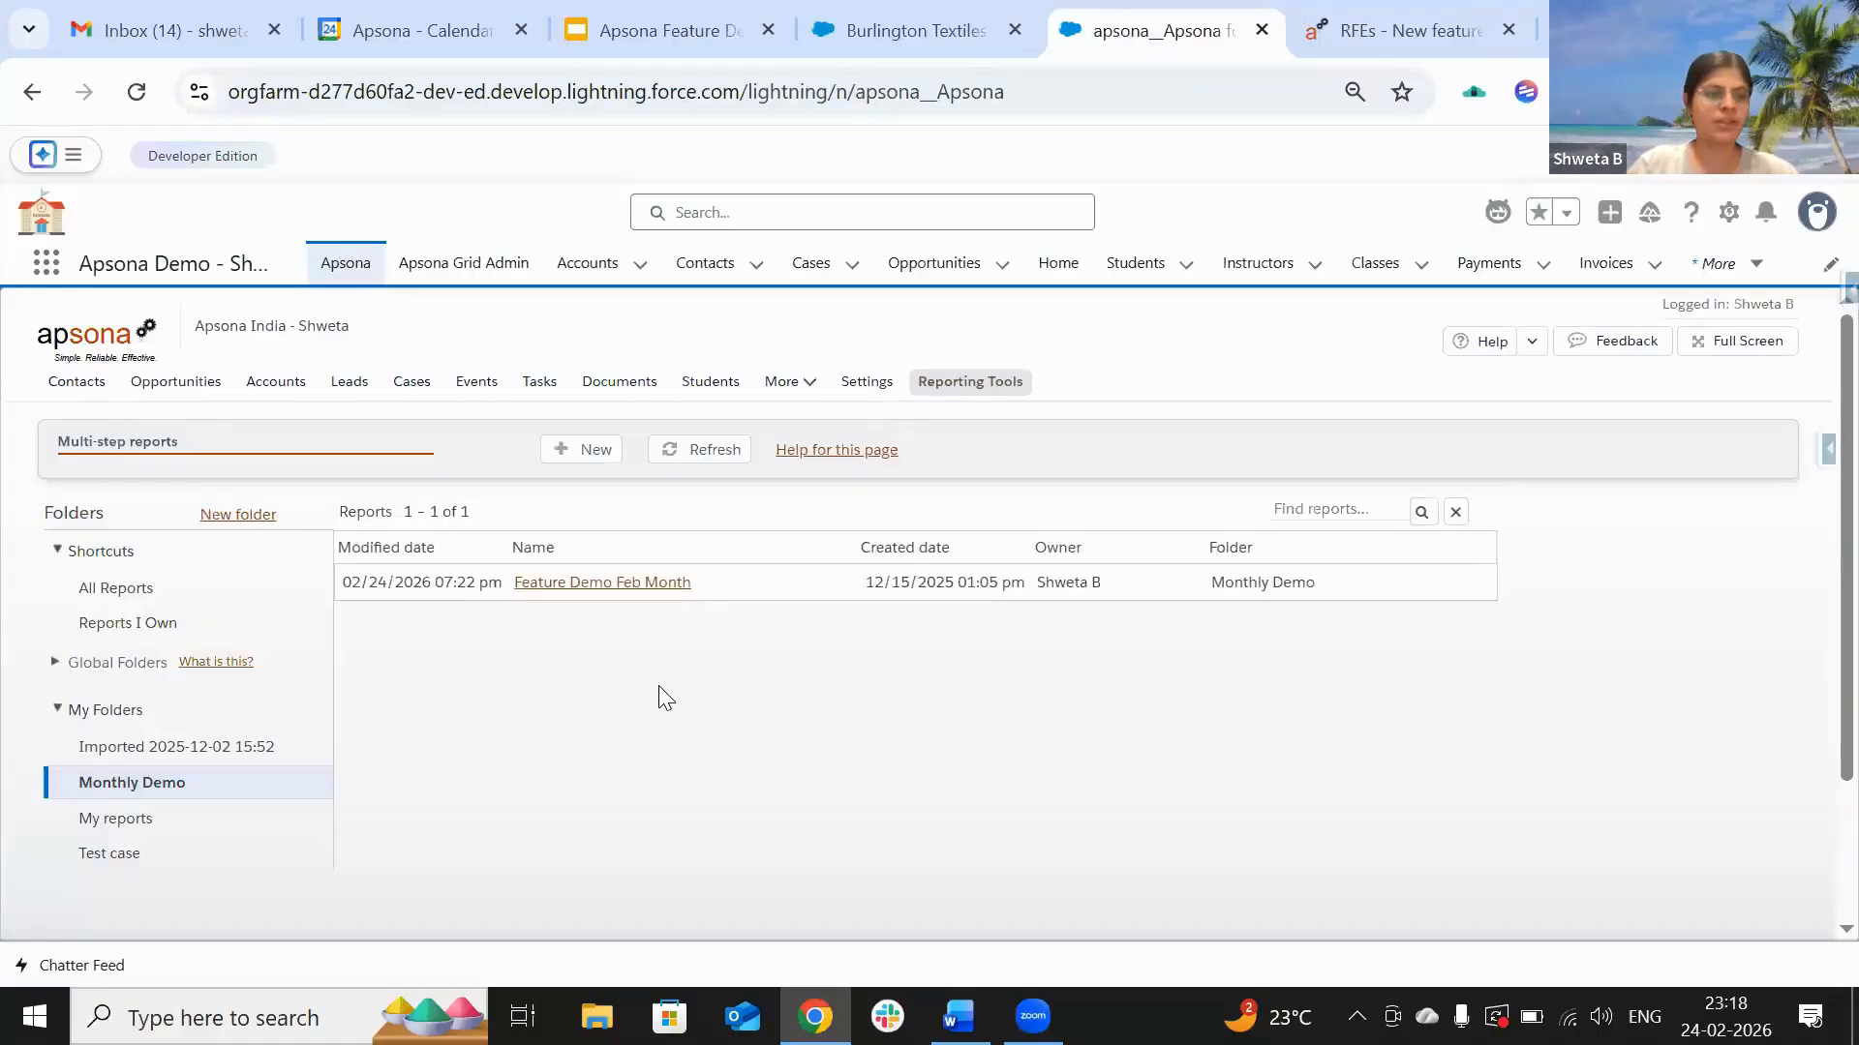
Step: Run the Feature Demo Feb Month report and look over its 11 account records
click(624, 586)
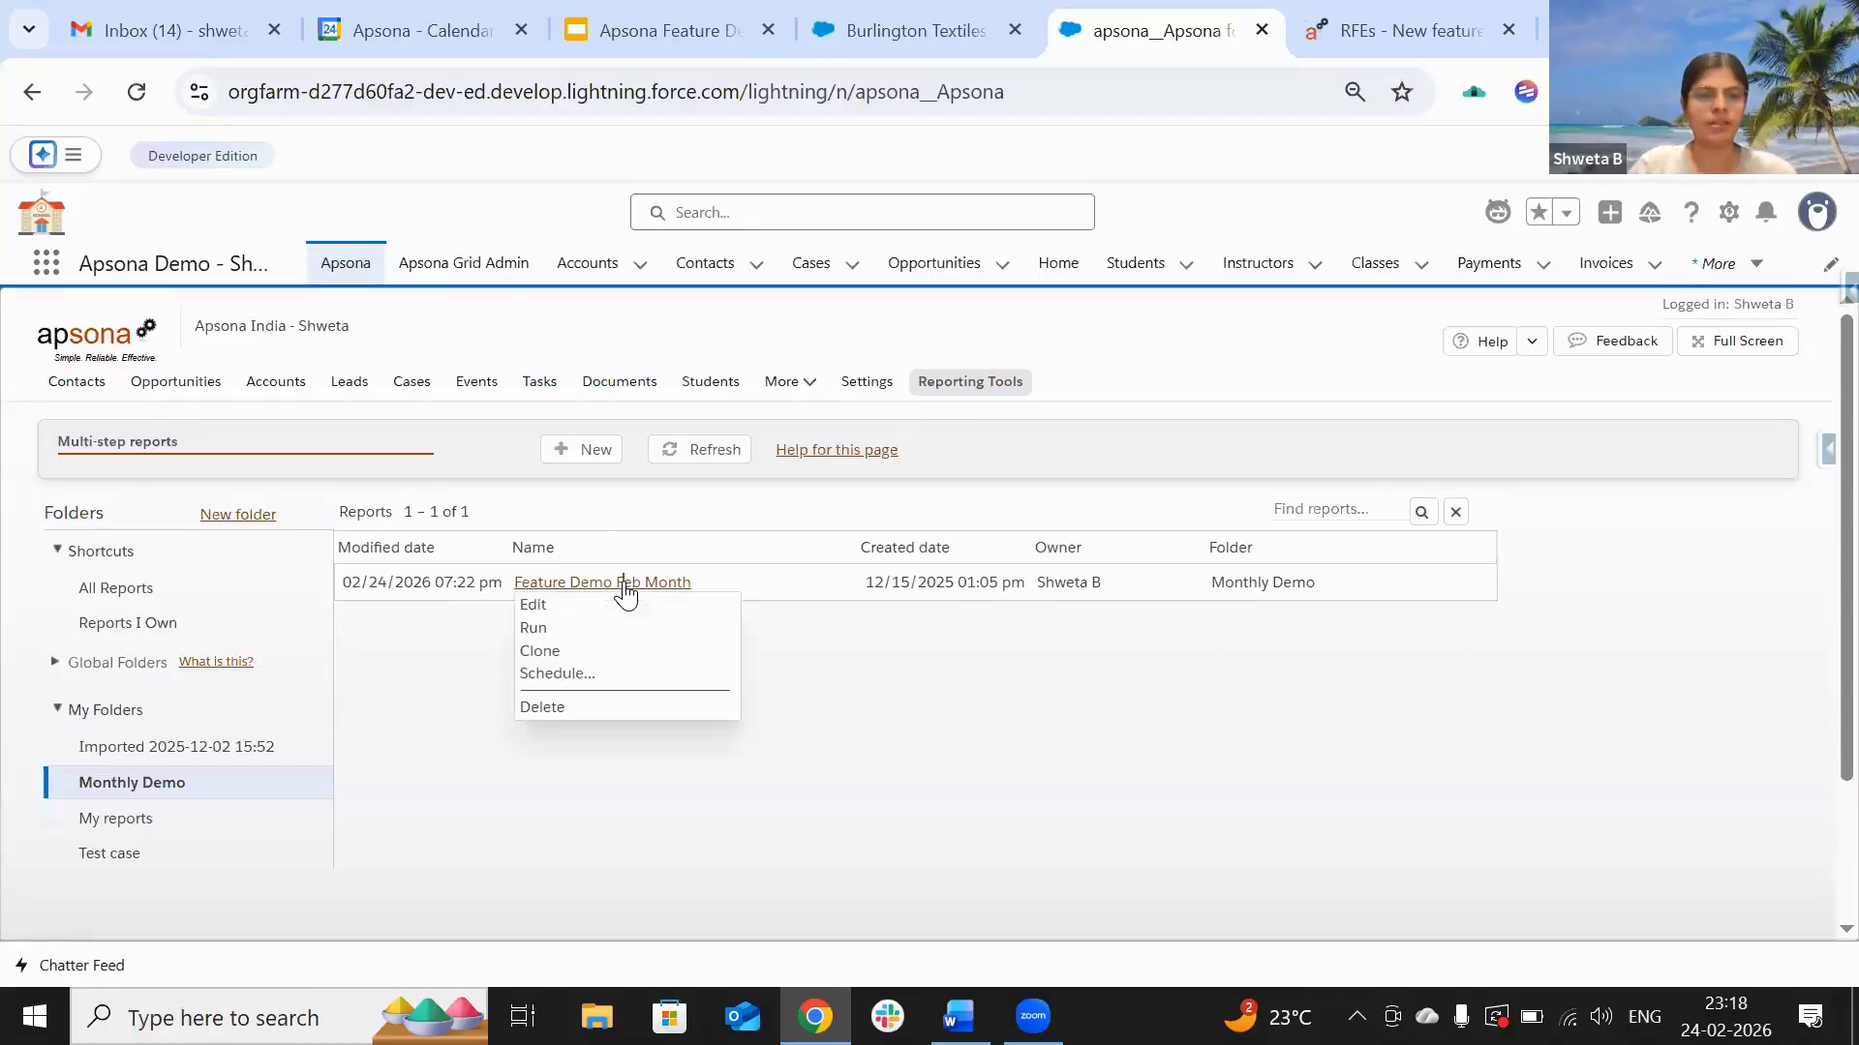
click(547, 630)
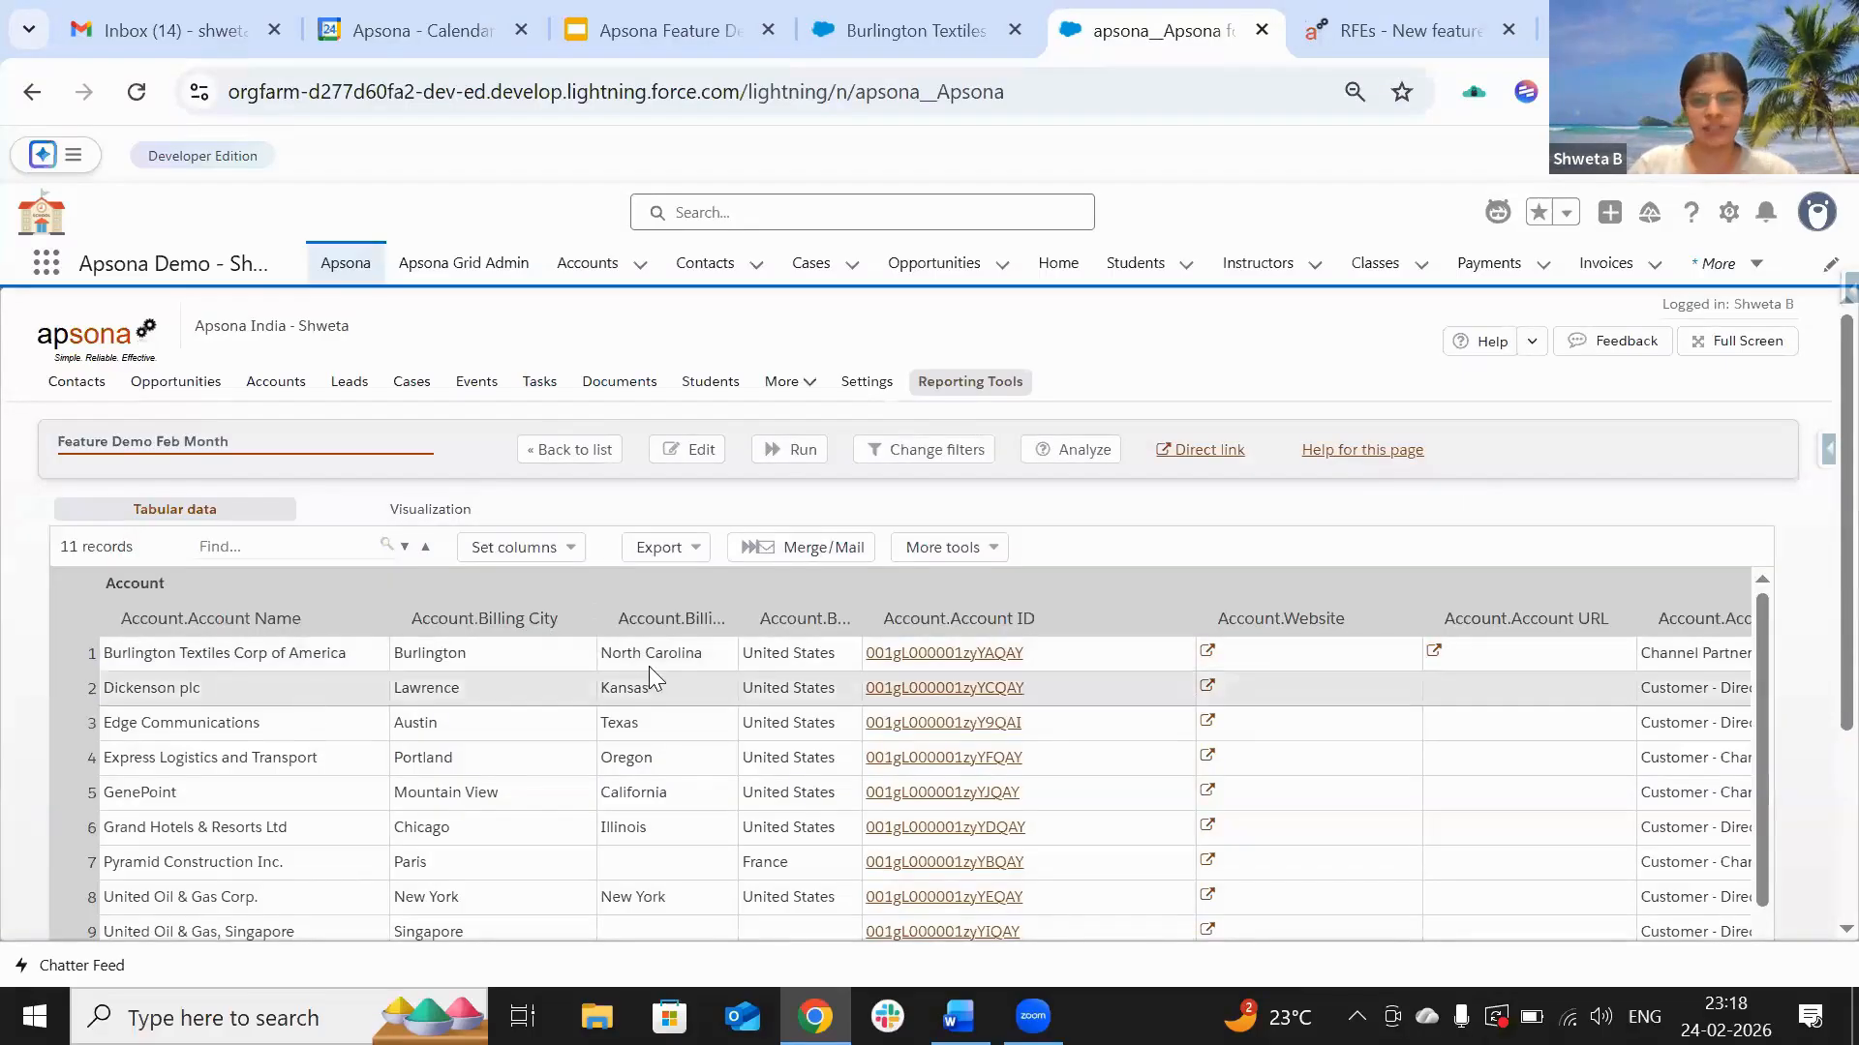
scroll(503, 699, down, 1)
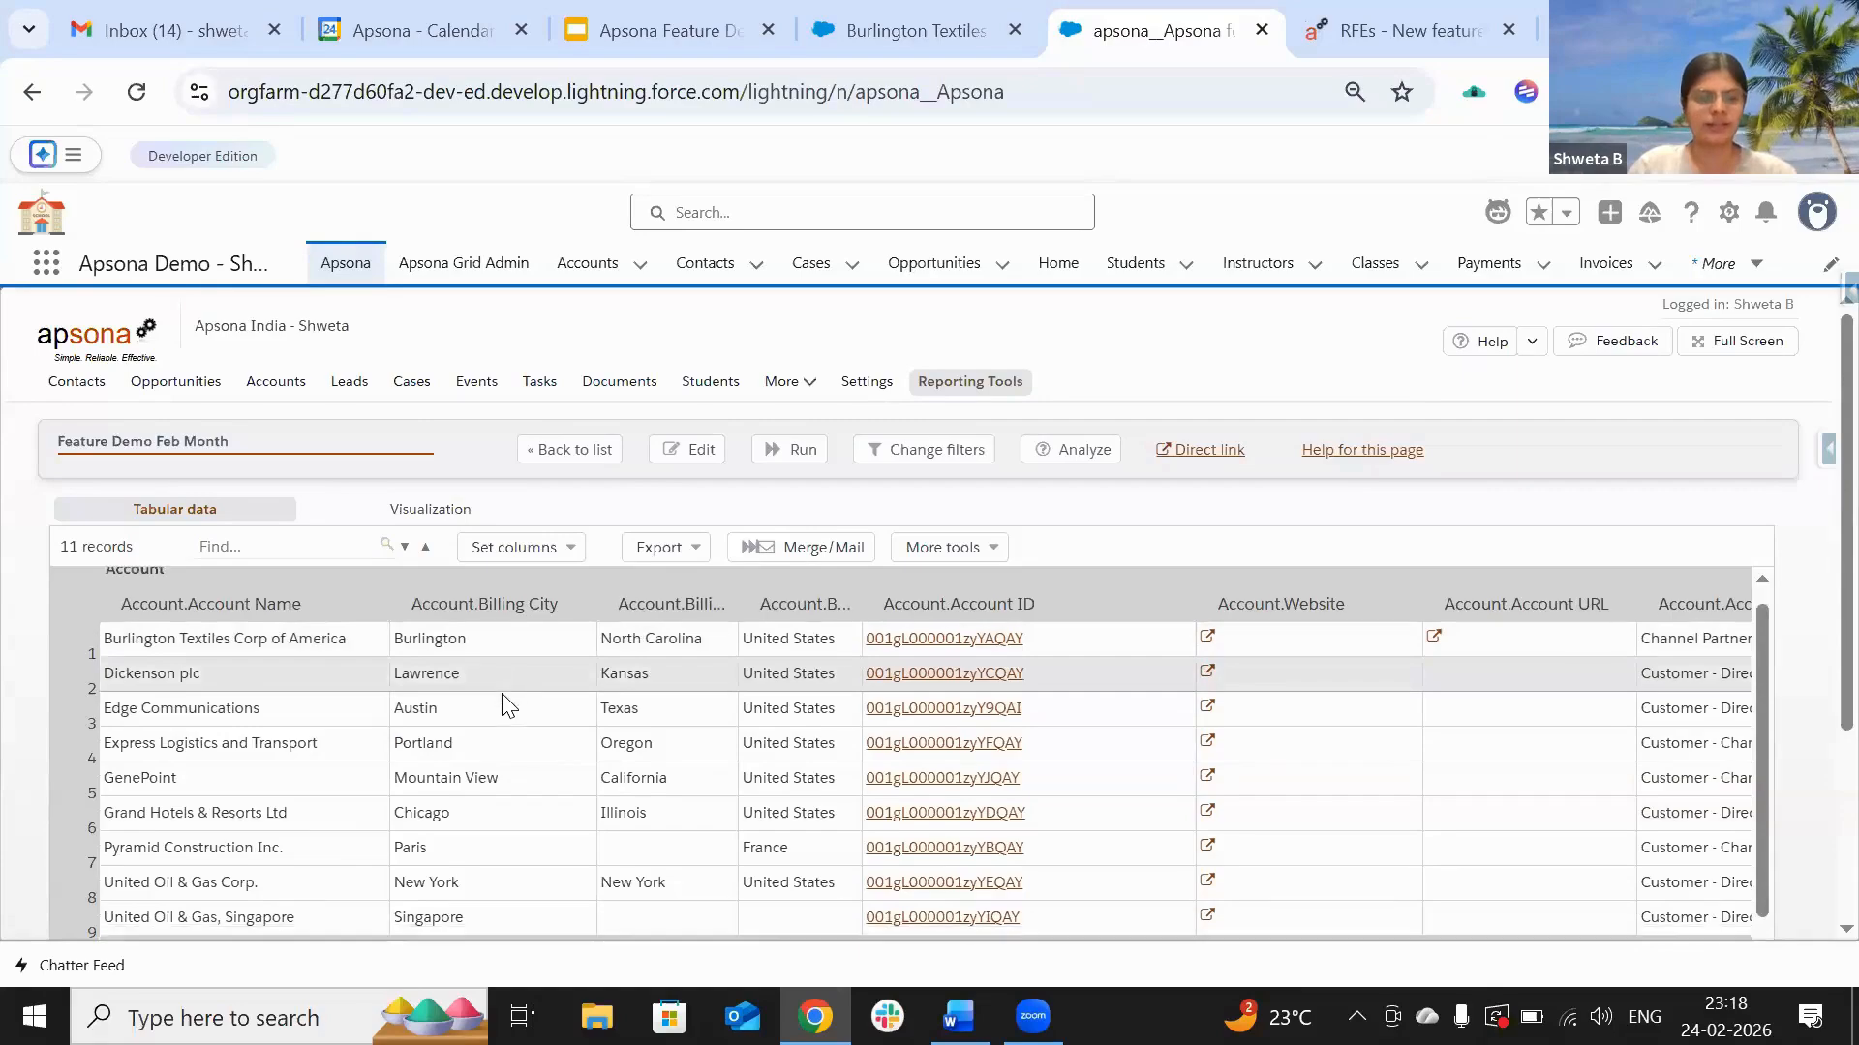
scroll(501, 693, up, 1)
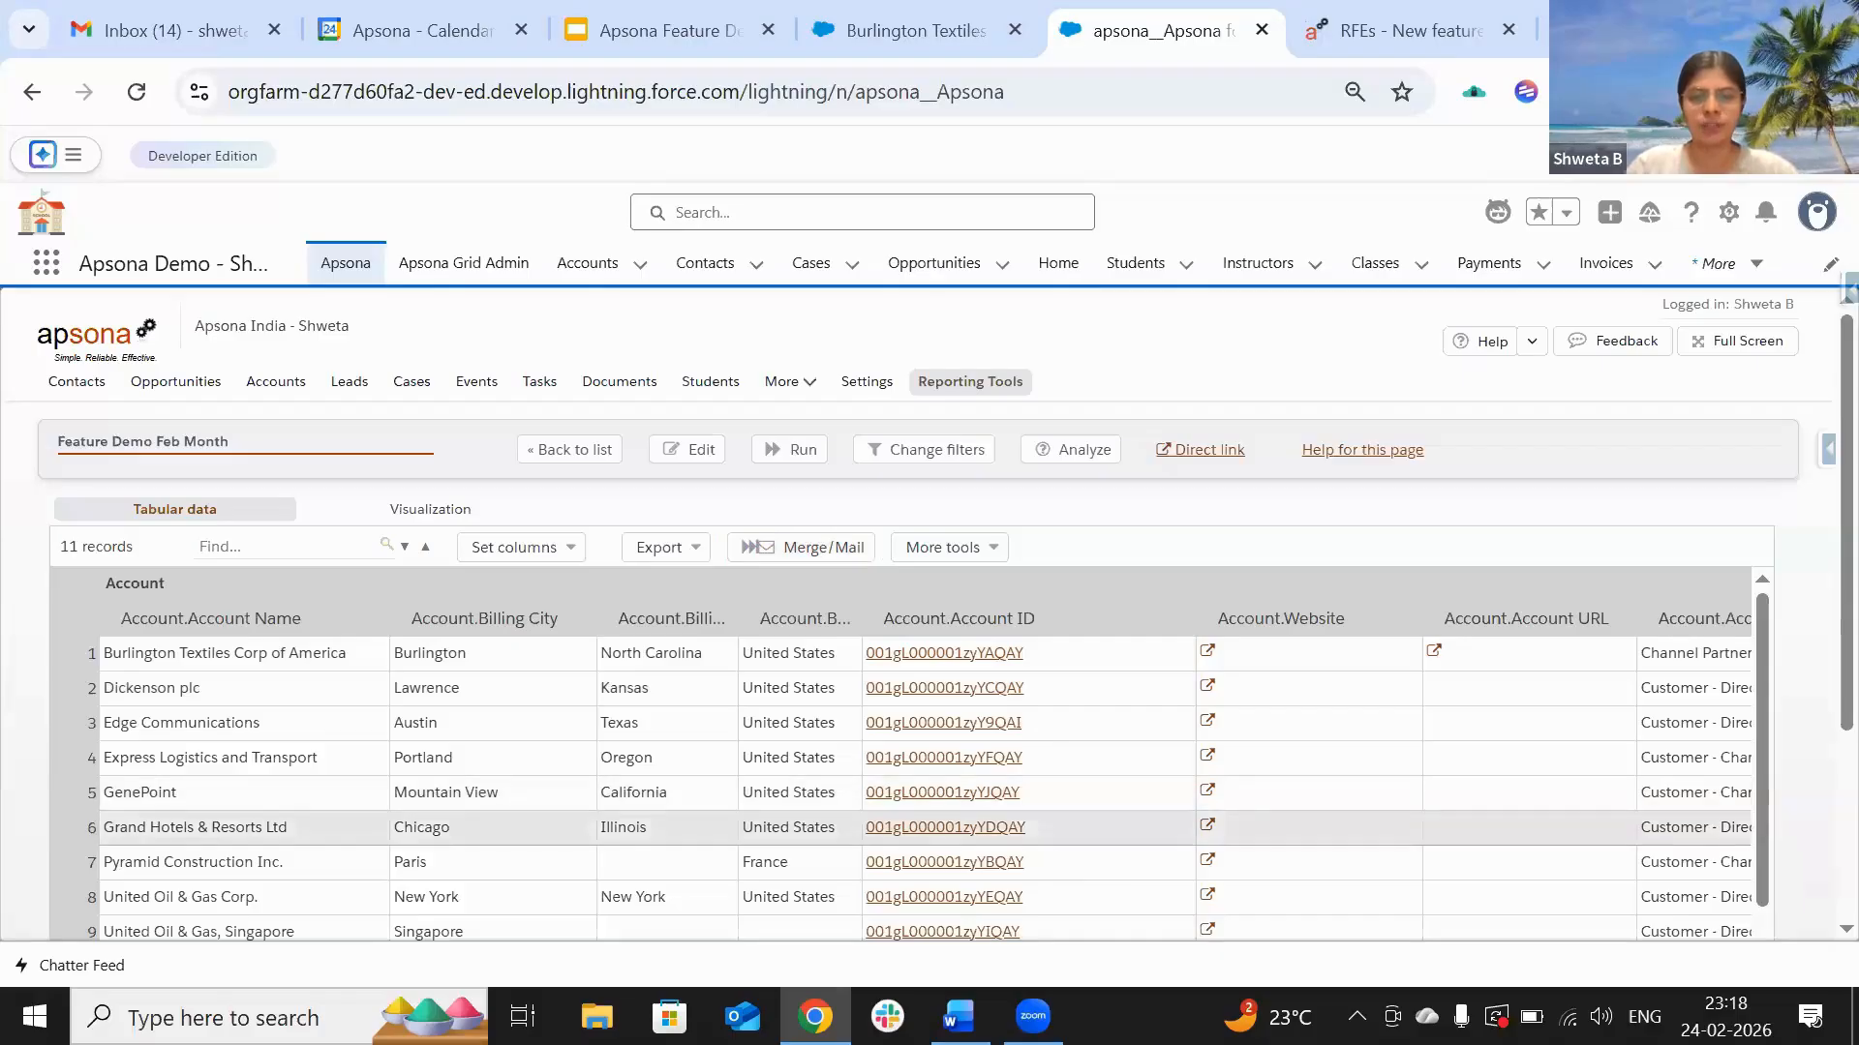
mouse_move(958, 1017)
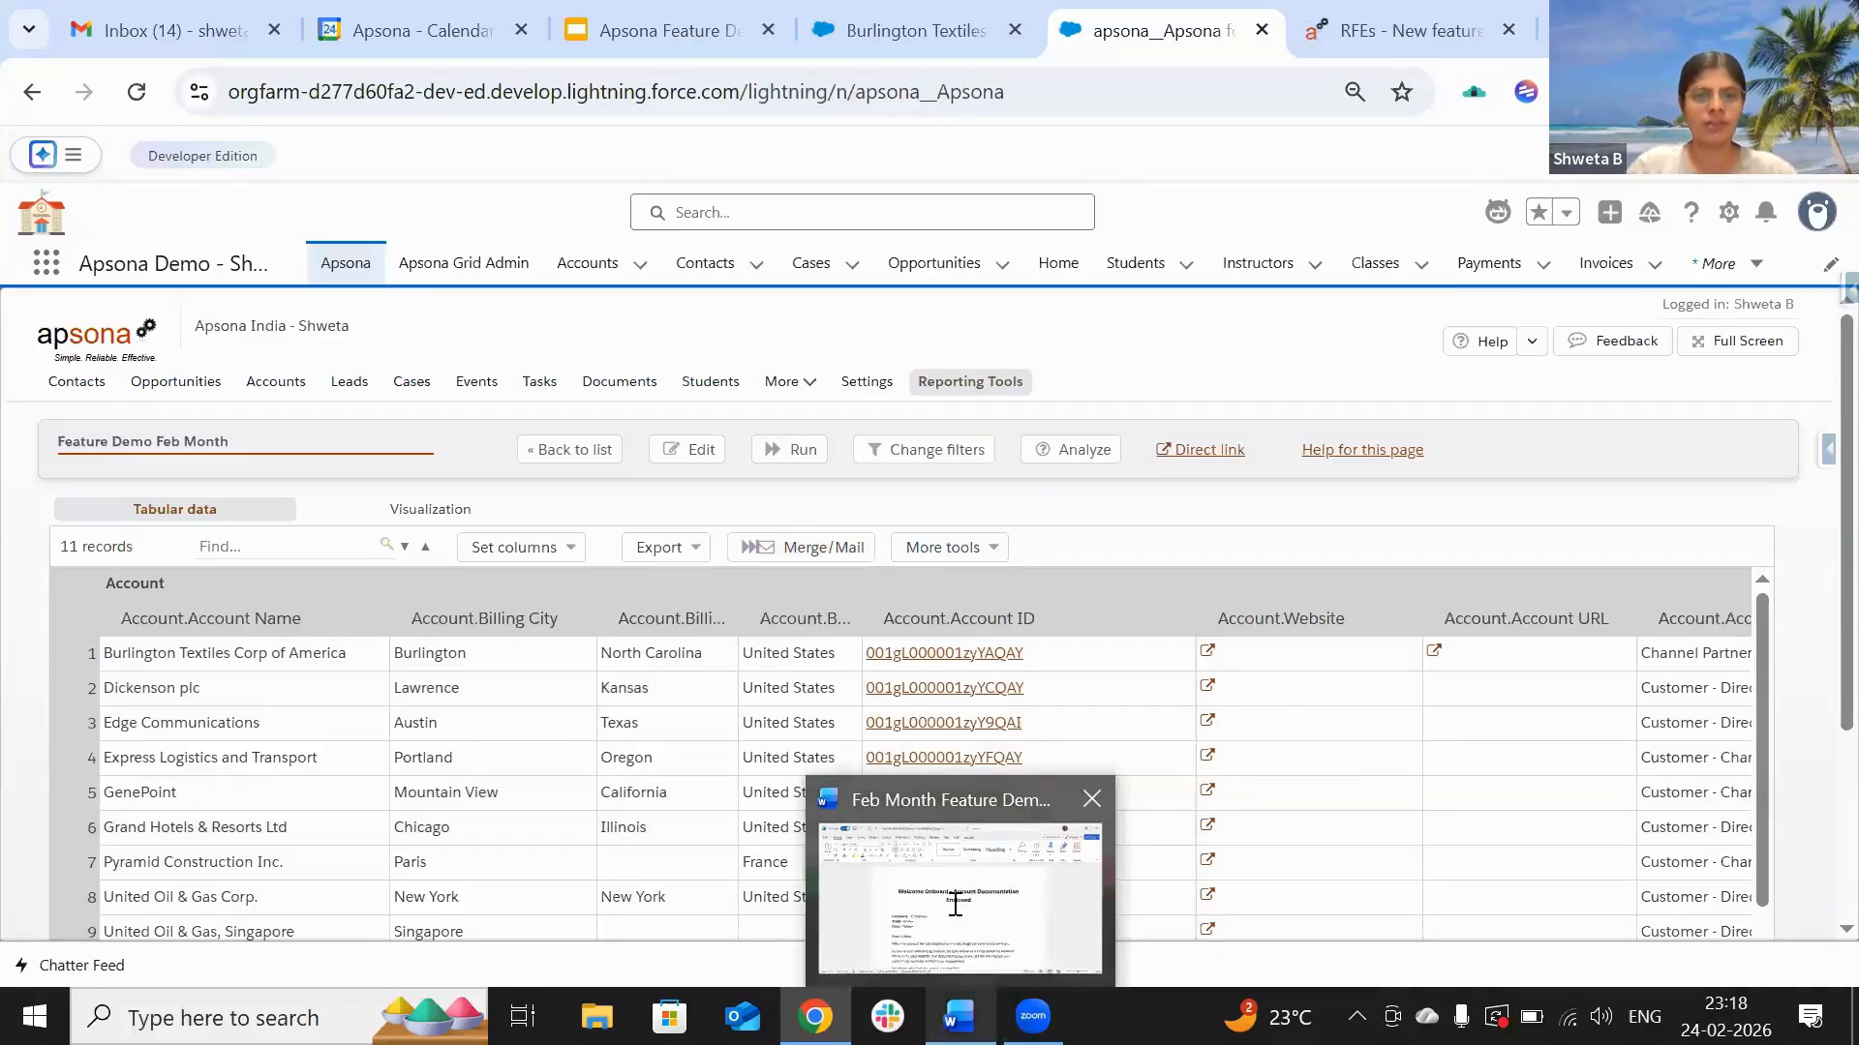
scroll(874, 588, down, 3)
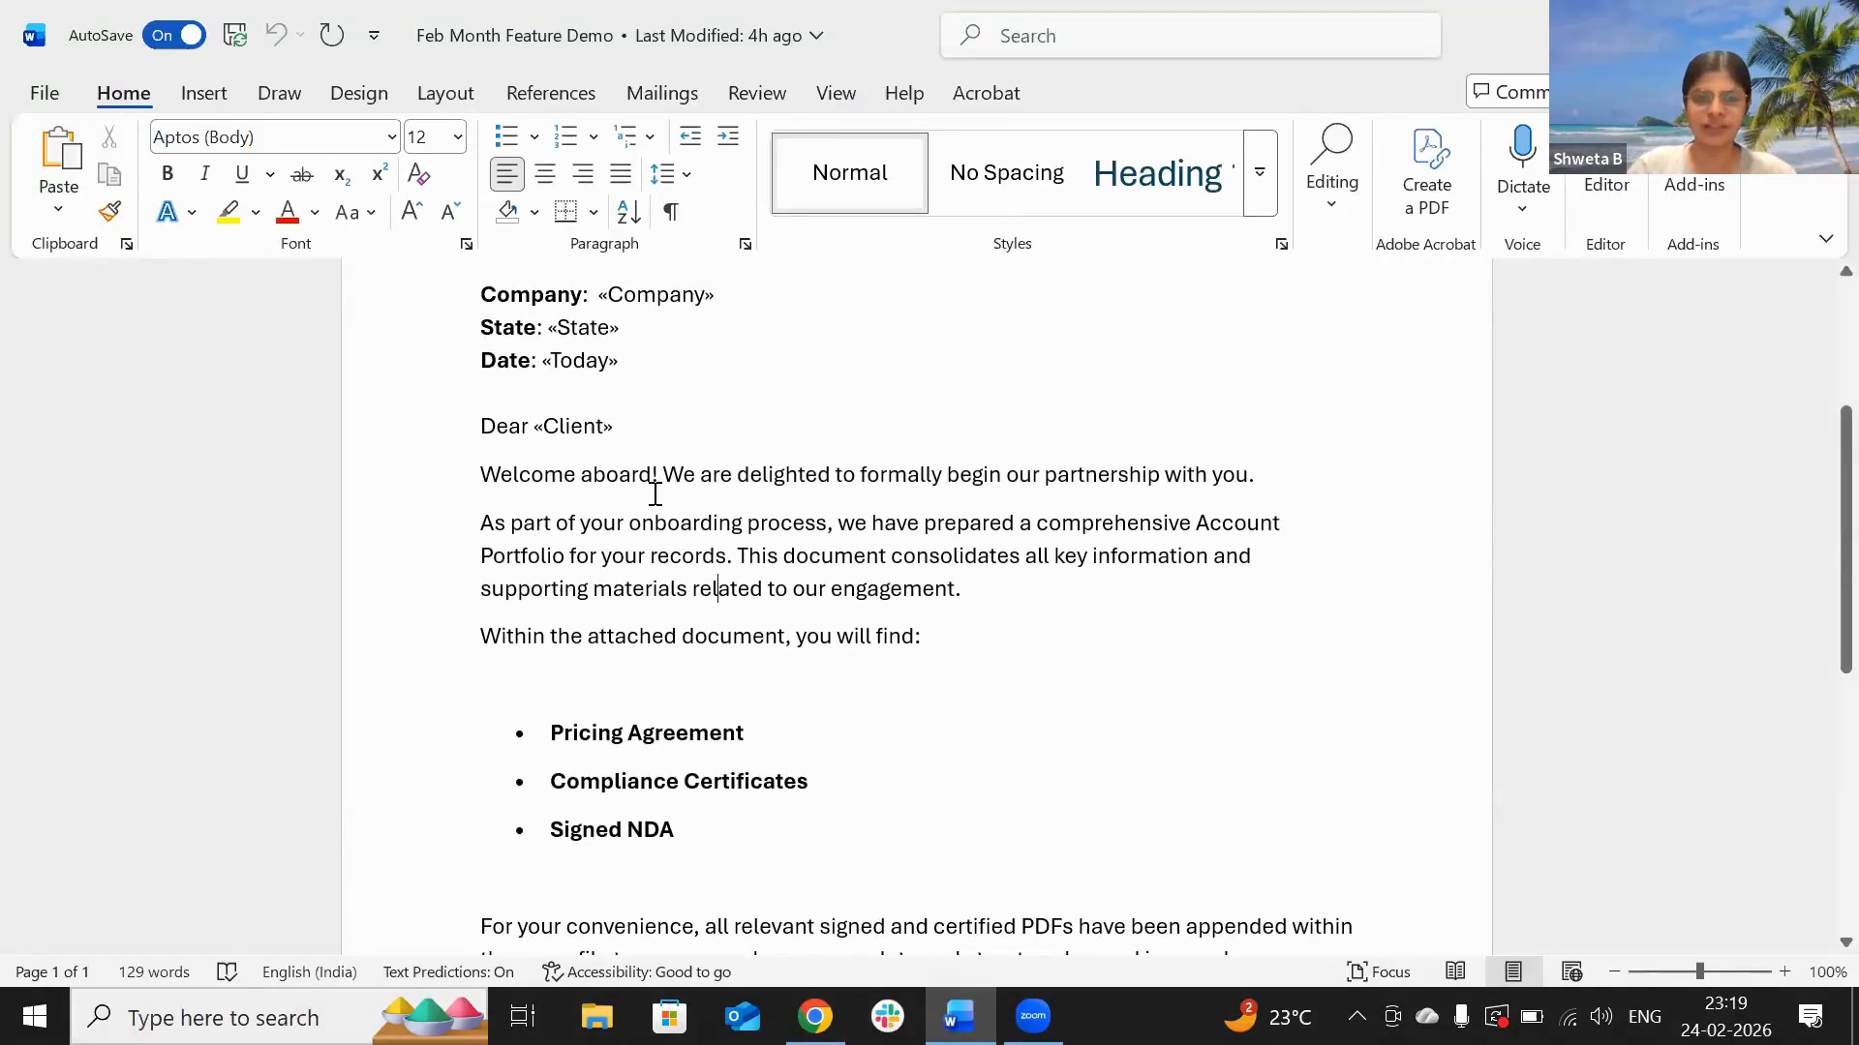
Step: Read the Word merge letter and highlight its three bulleted attachment names, then return to the report
scroll(655, 494, down, 1)
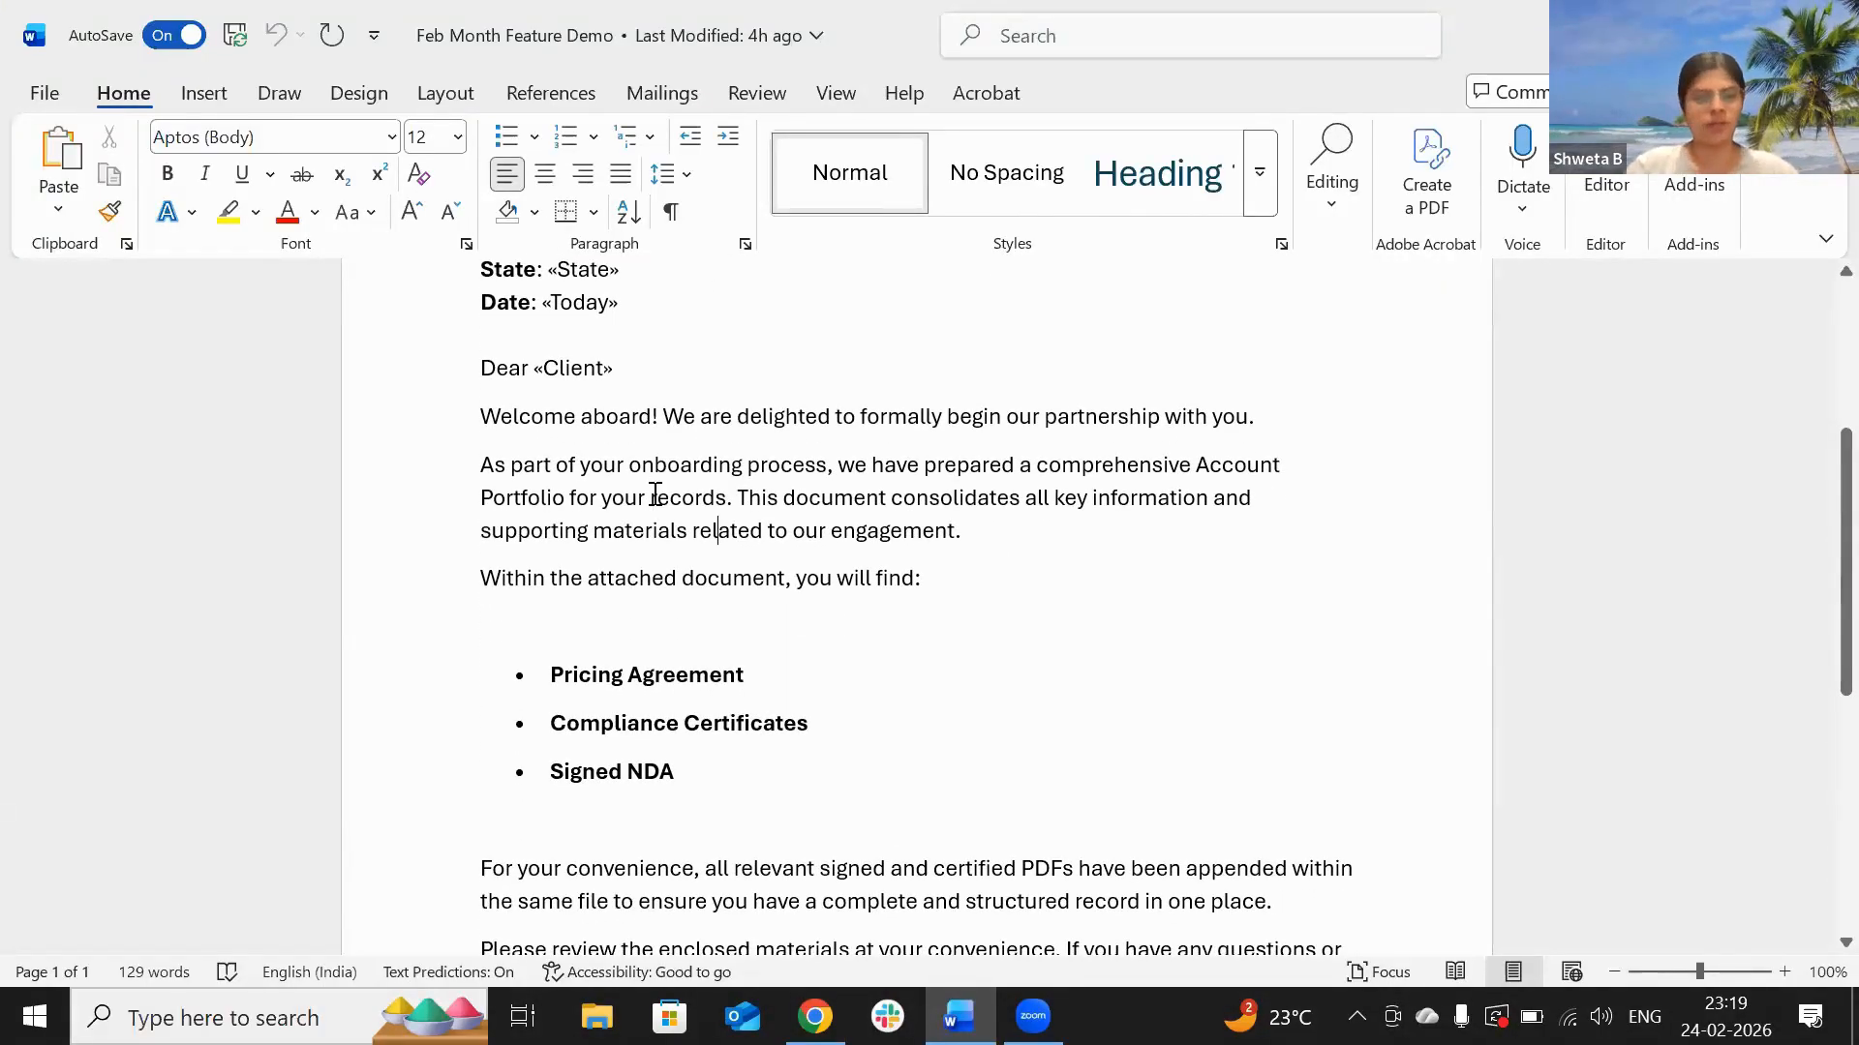
scroll(655, 493, down, 6)
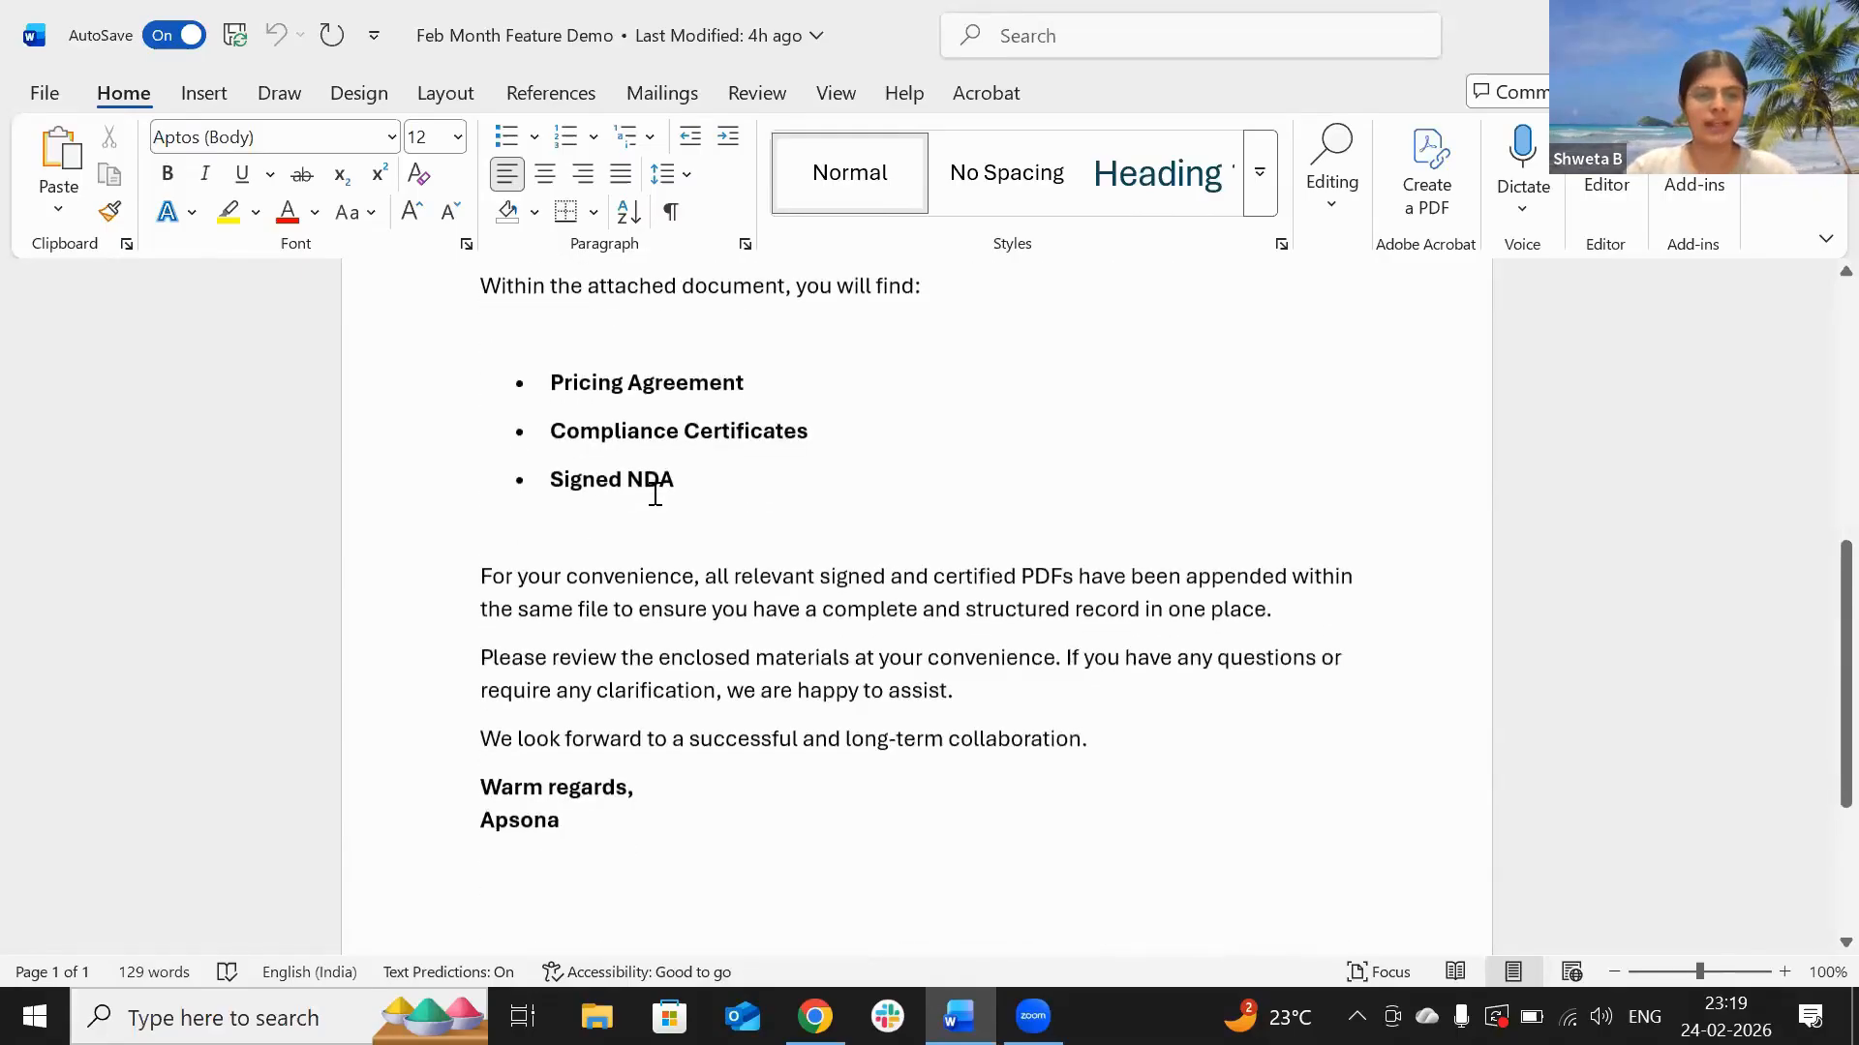
scroll(656, 493, down, 3)
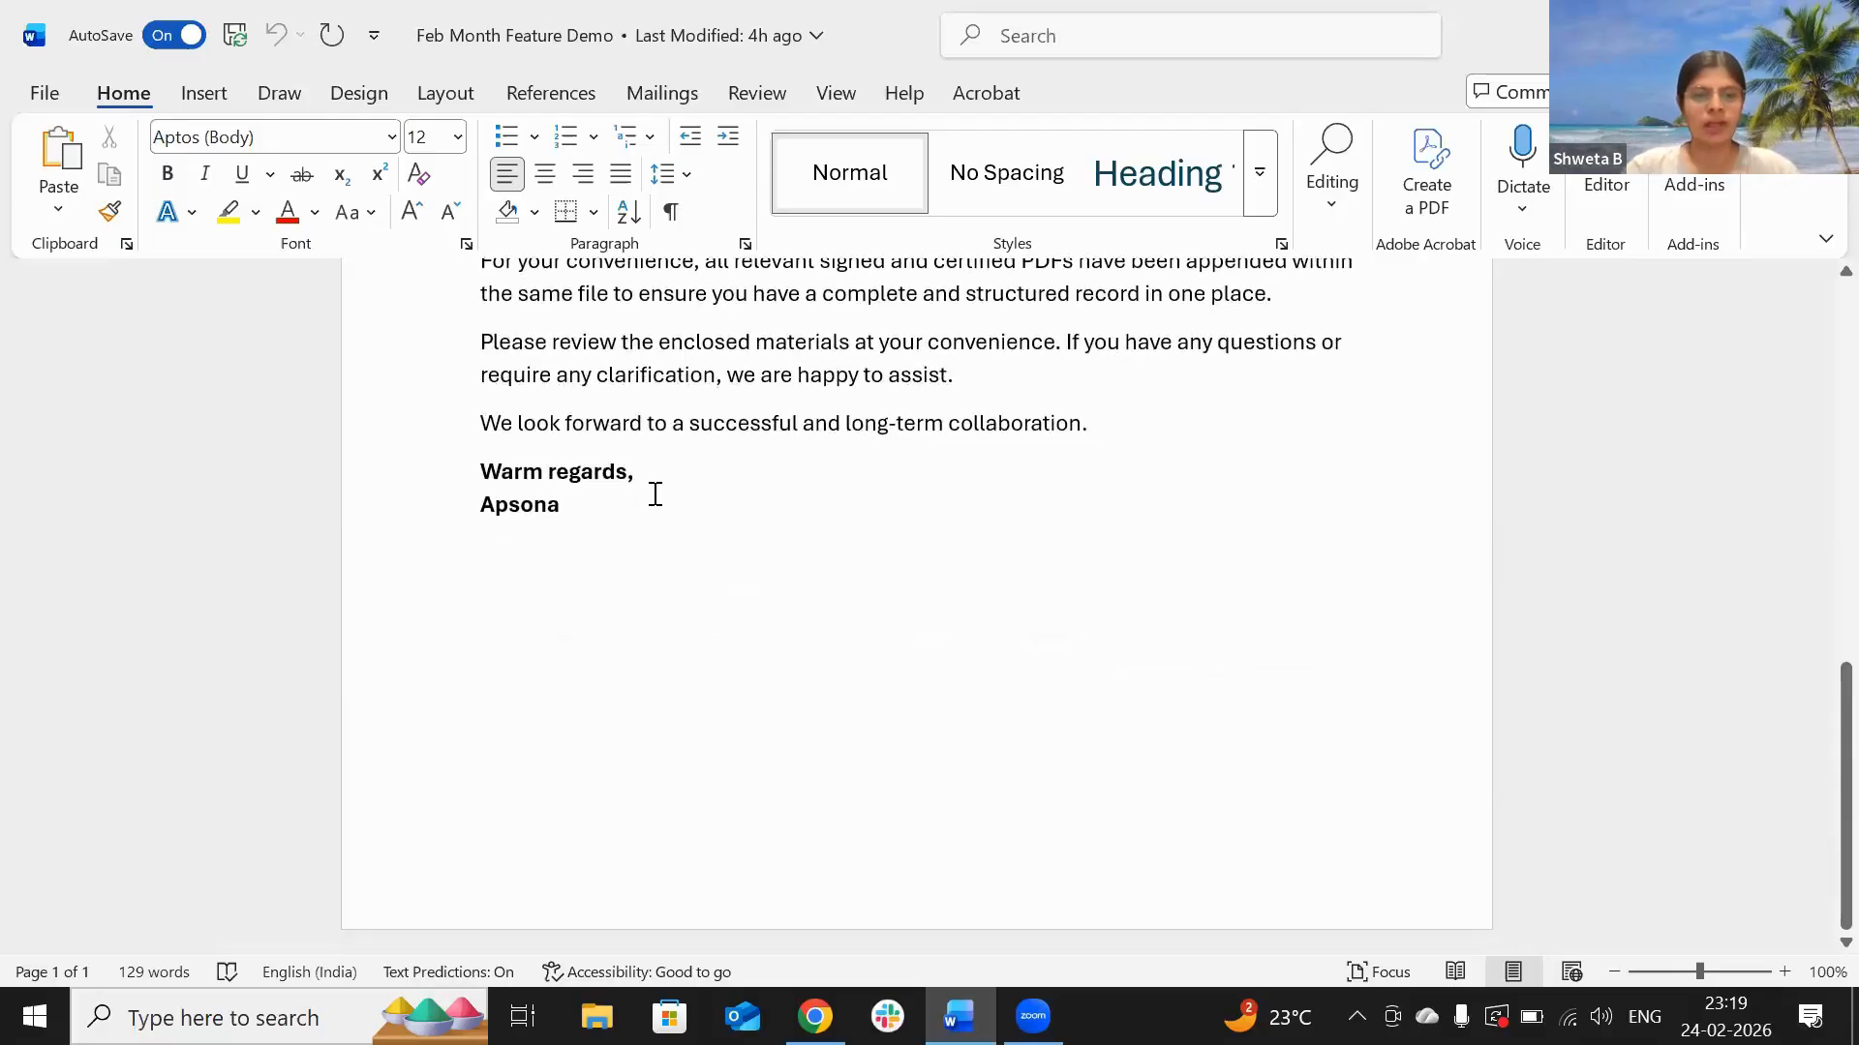
scroll(656, 493, up, 6)
drag(688, 543, 542, 441)
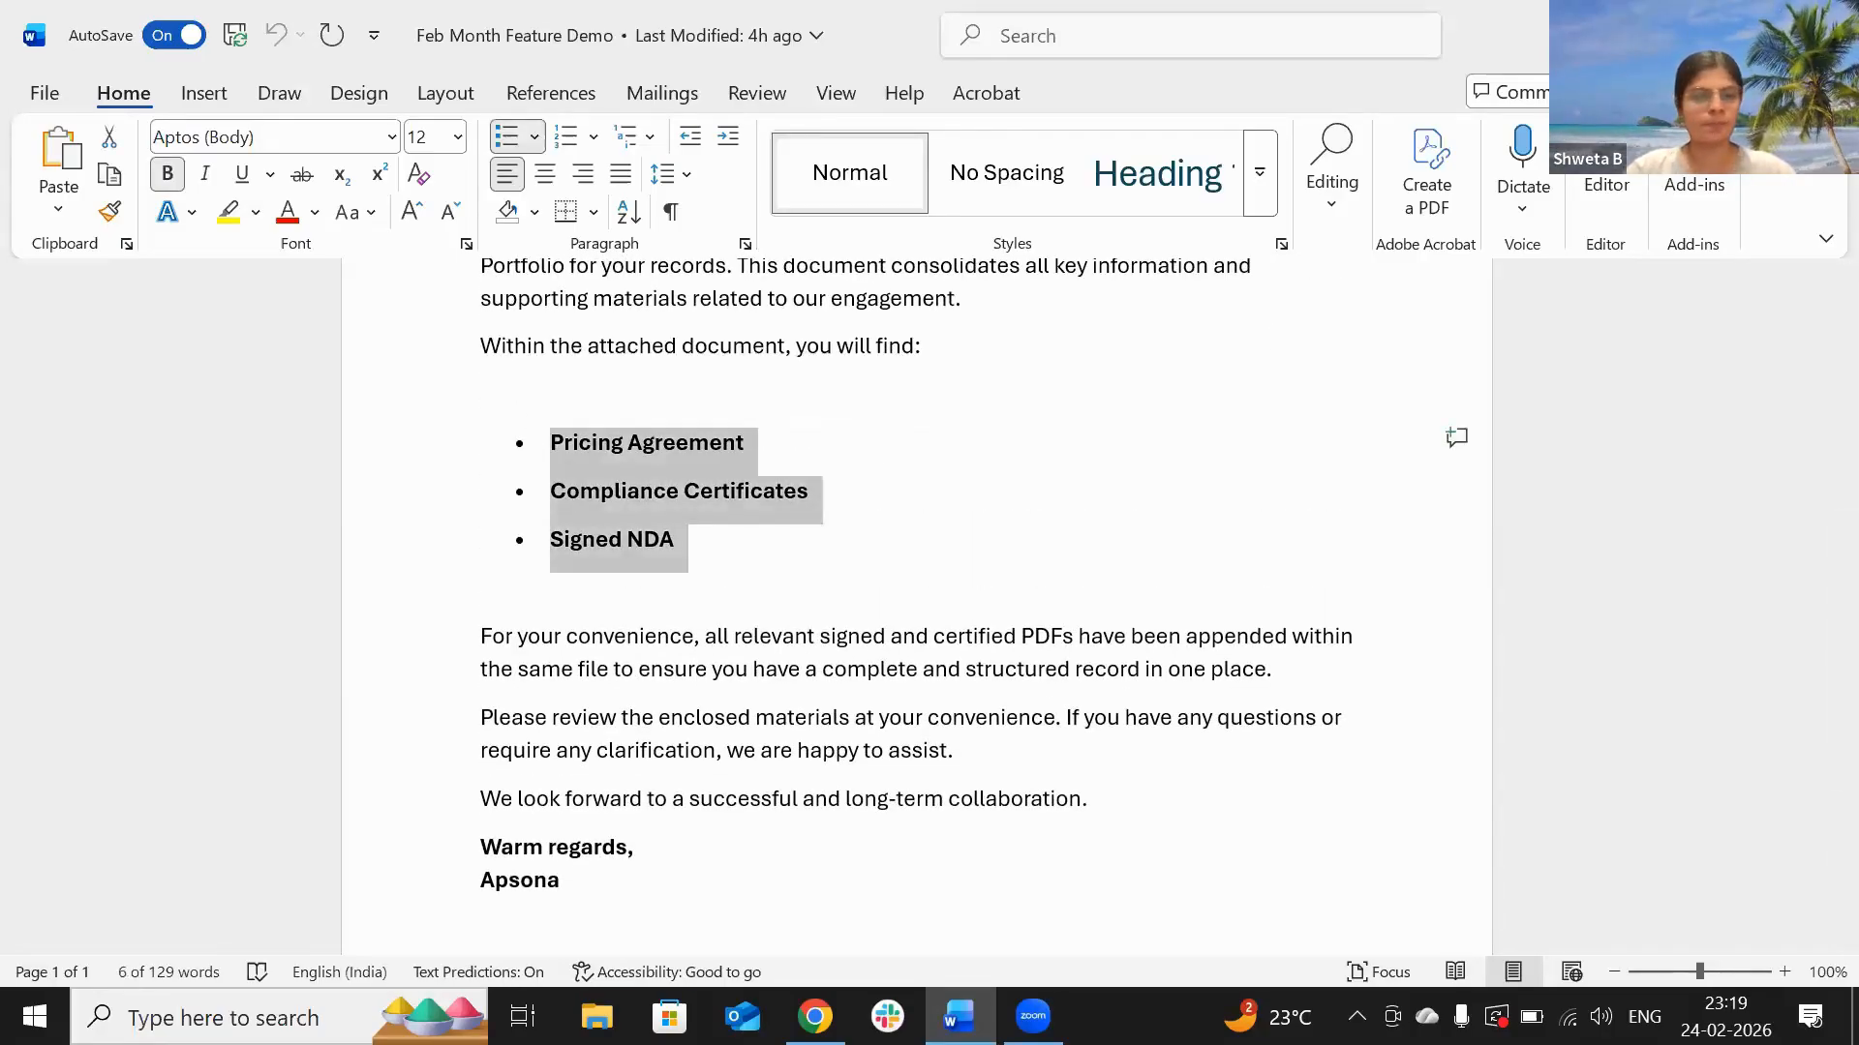
key(alt+Tab)
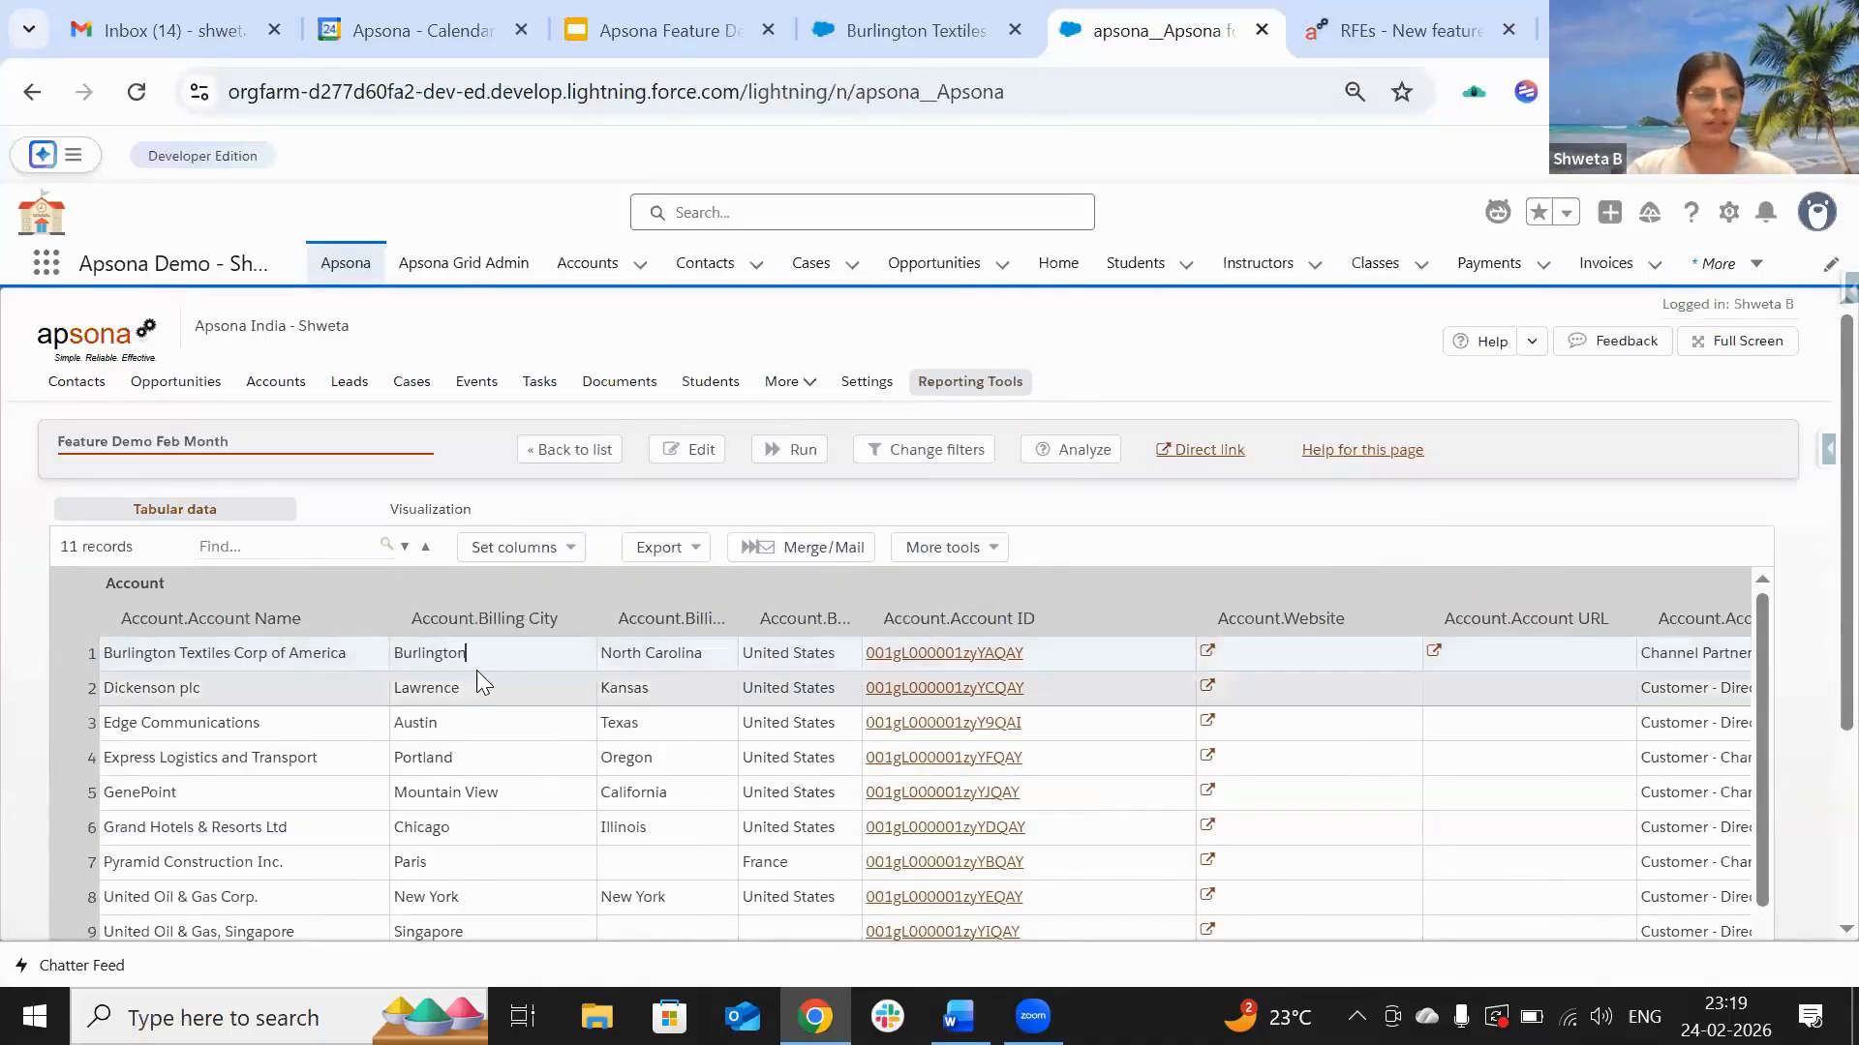
Step: Pick the existing Feb 2026 Feature Demo Merge action with editing enabled and continue to its options
click(796, 554)
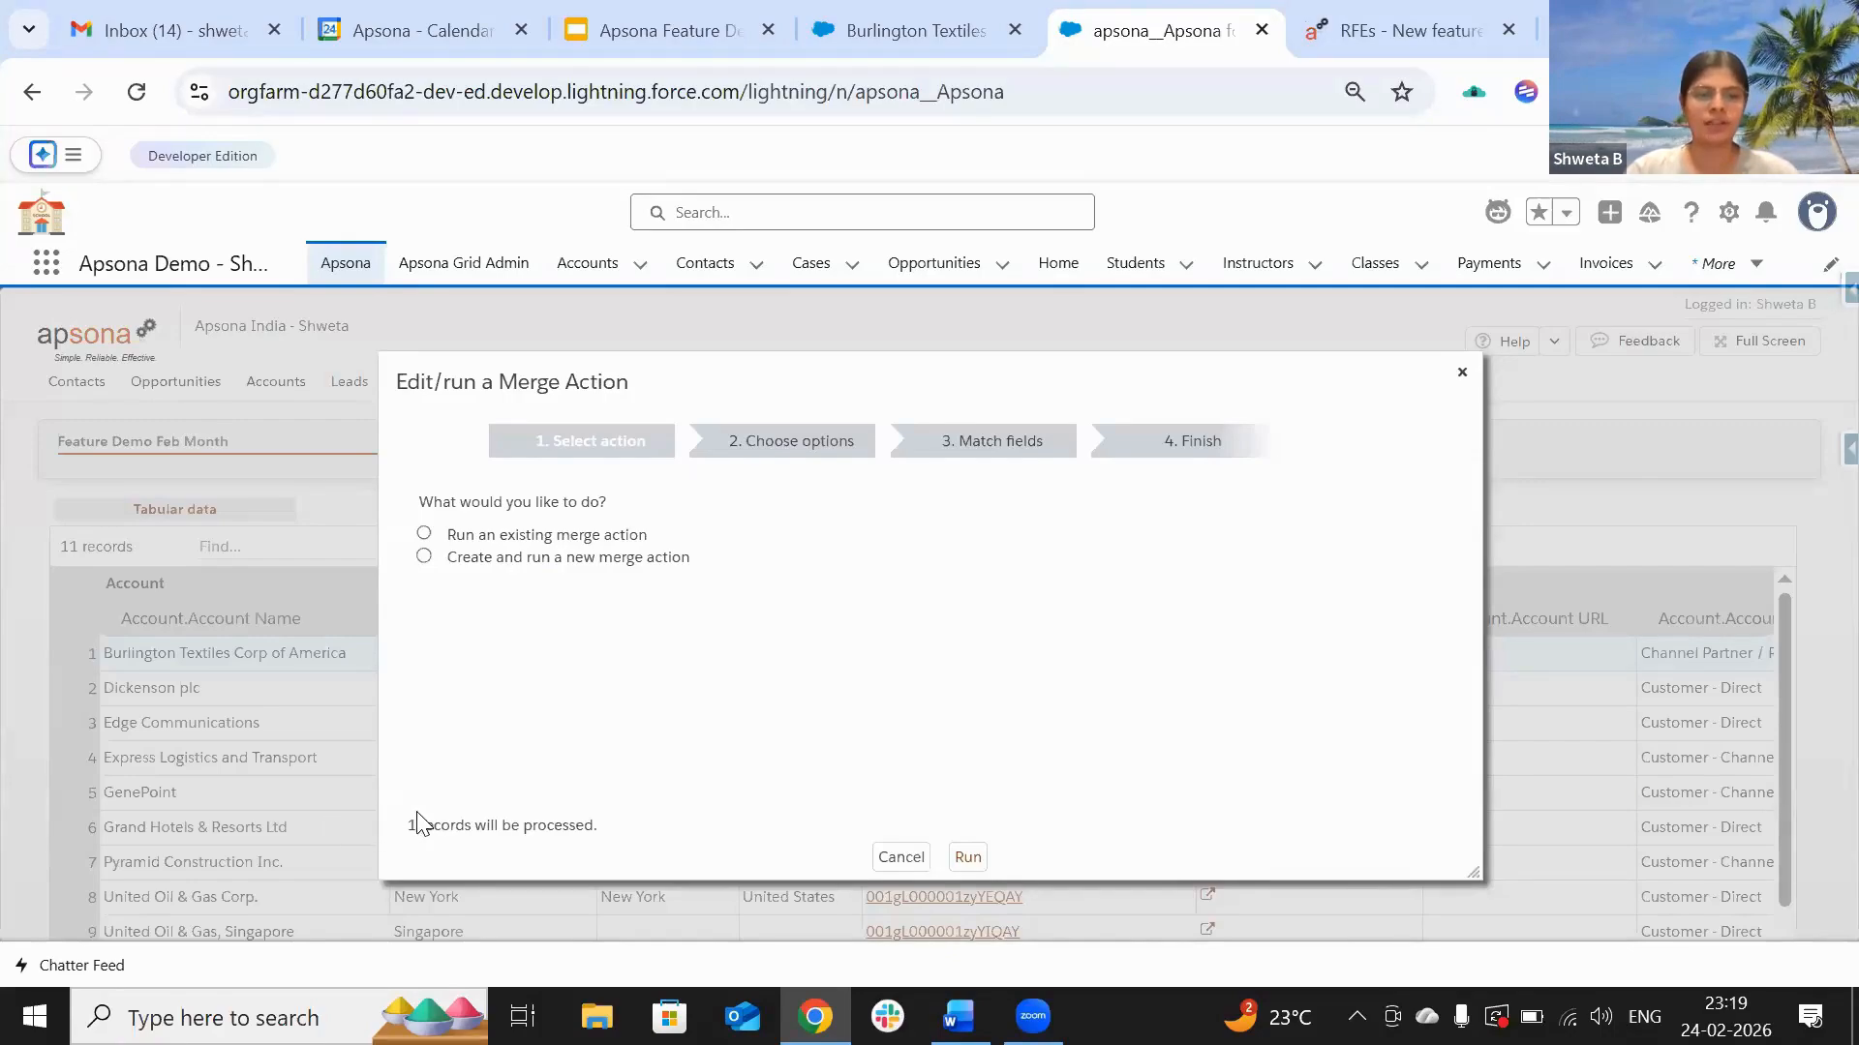
click(424, 535)
click(733, 578)
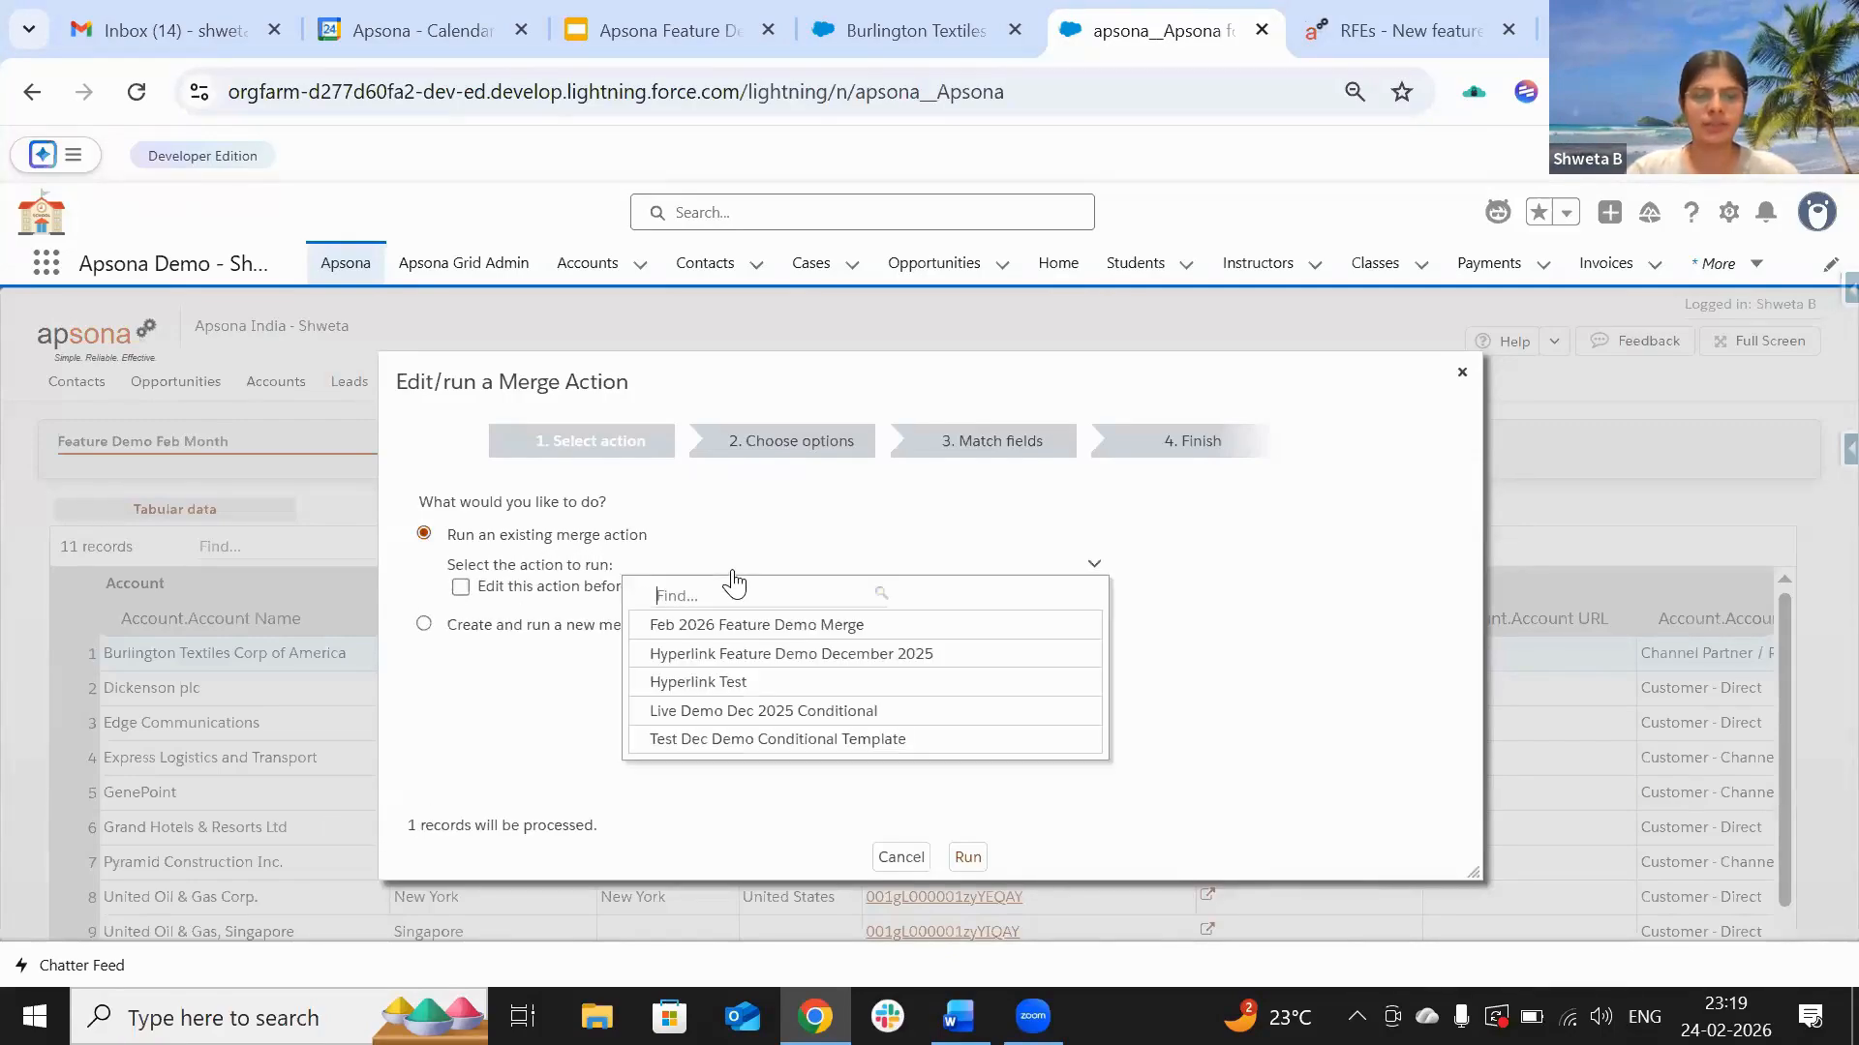
click(733, 624)
click(484, 591)
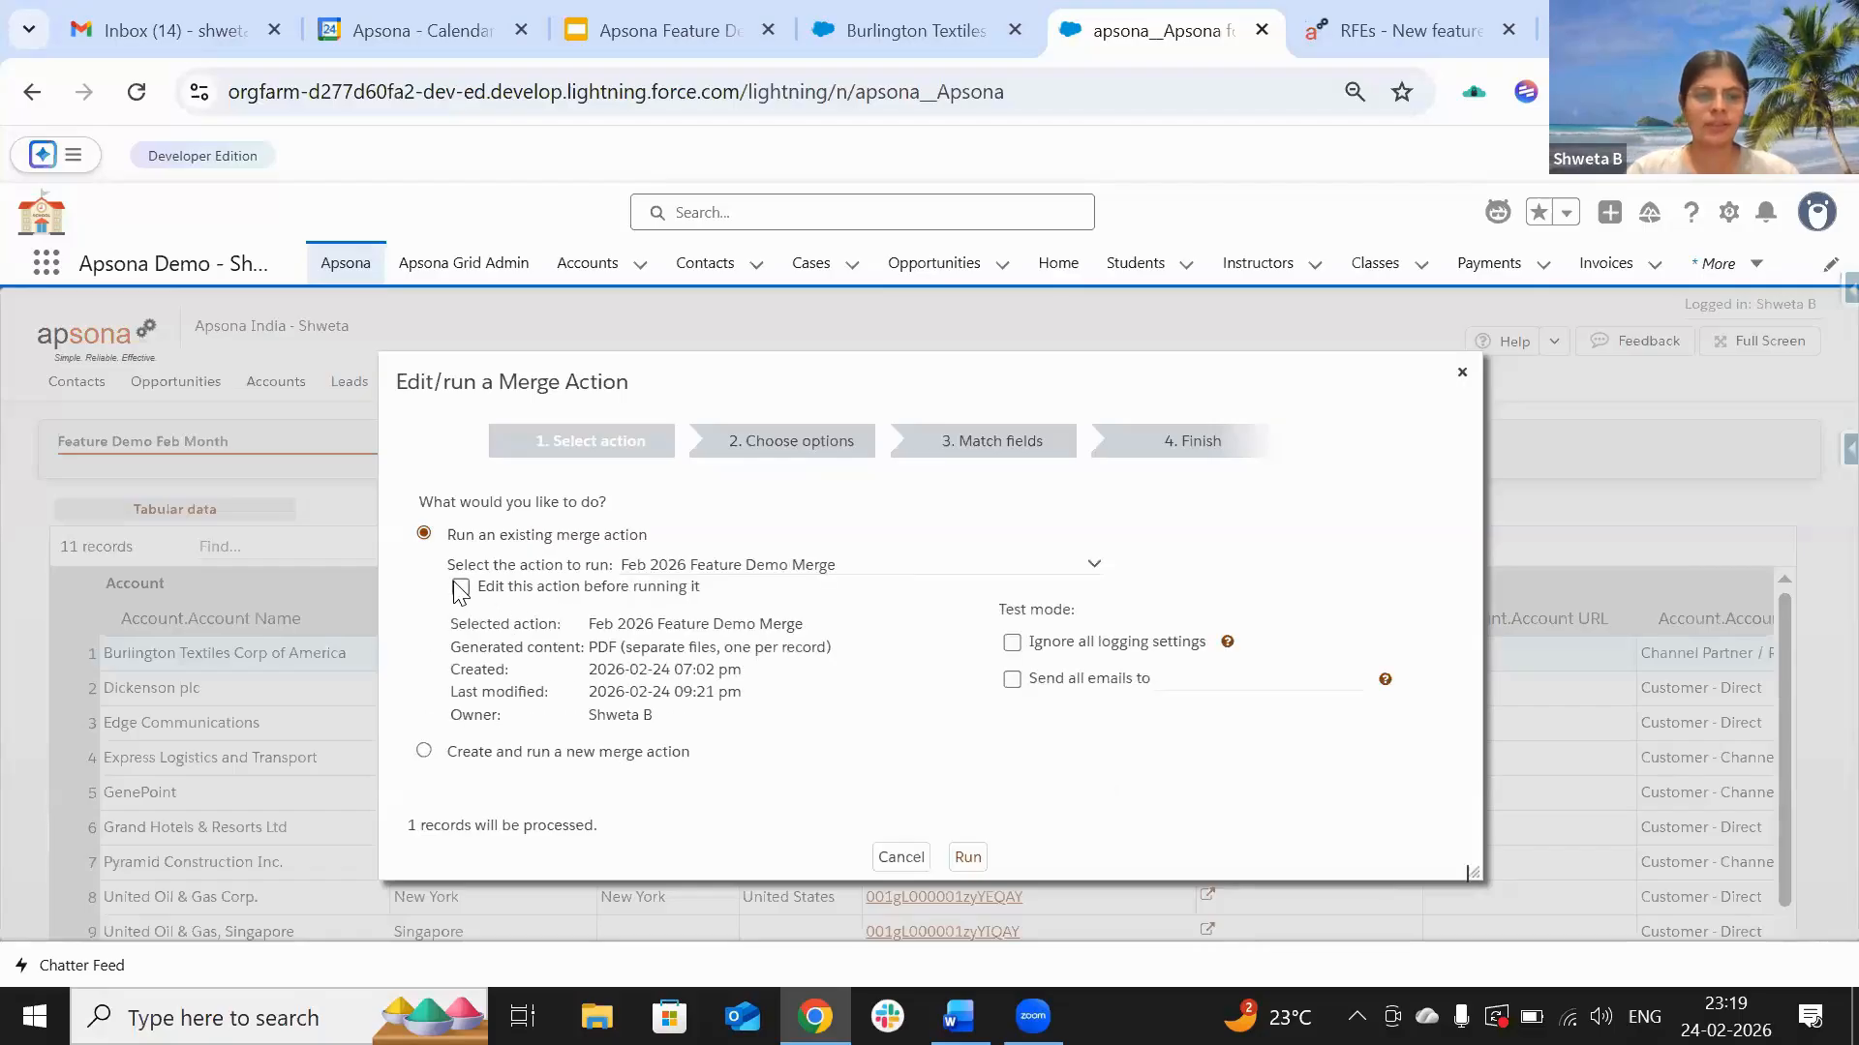
click(971, 858)
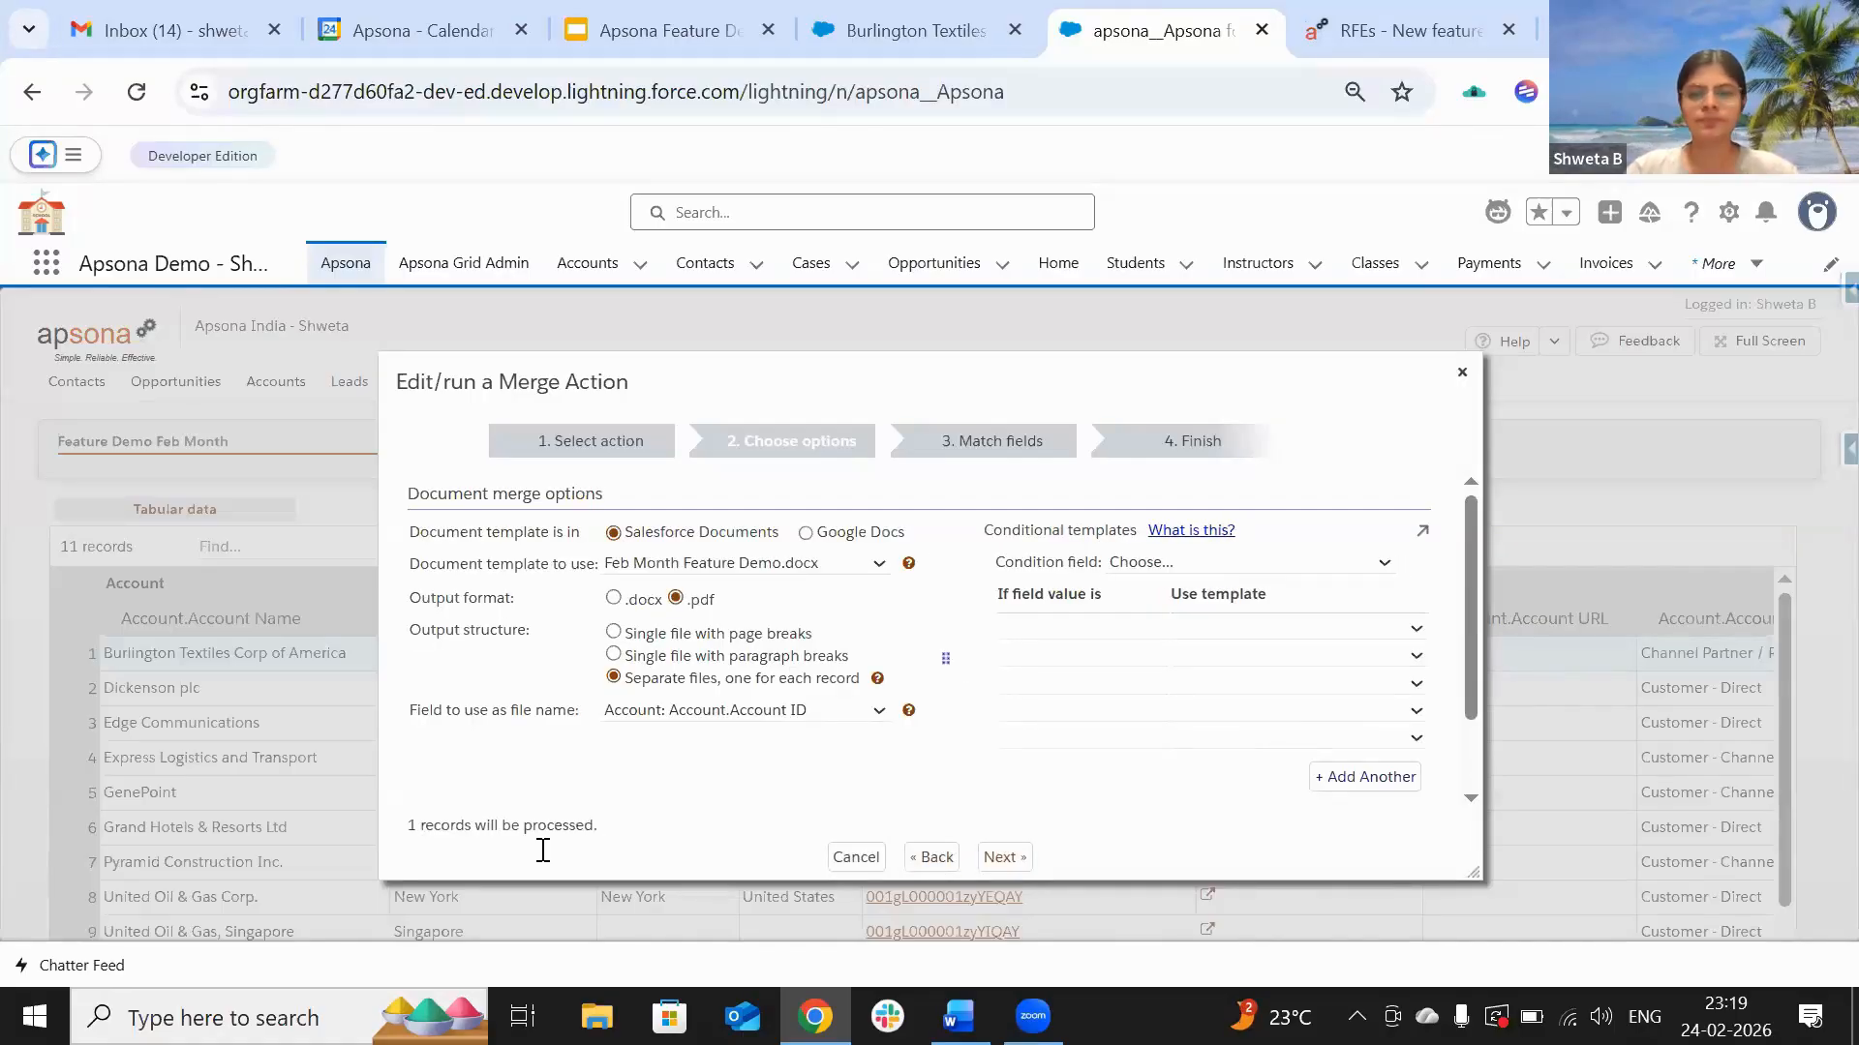
Step: Keep the Feb Month Feature Demo.docx per-record PDF options and the default field mappings
scroll(893, 788, down, 2)
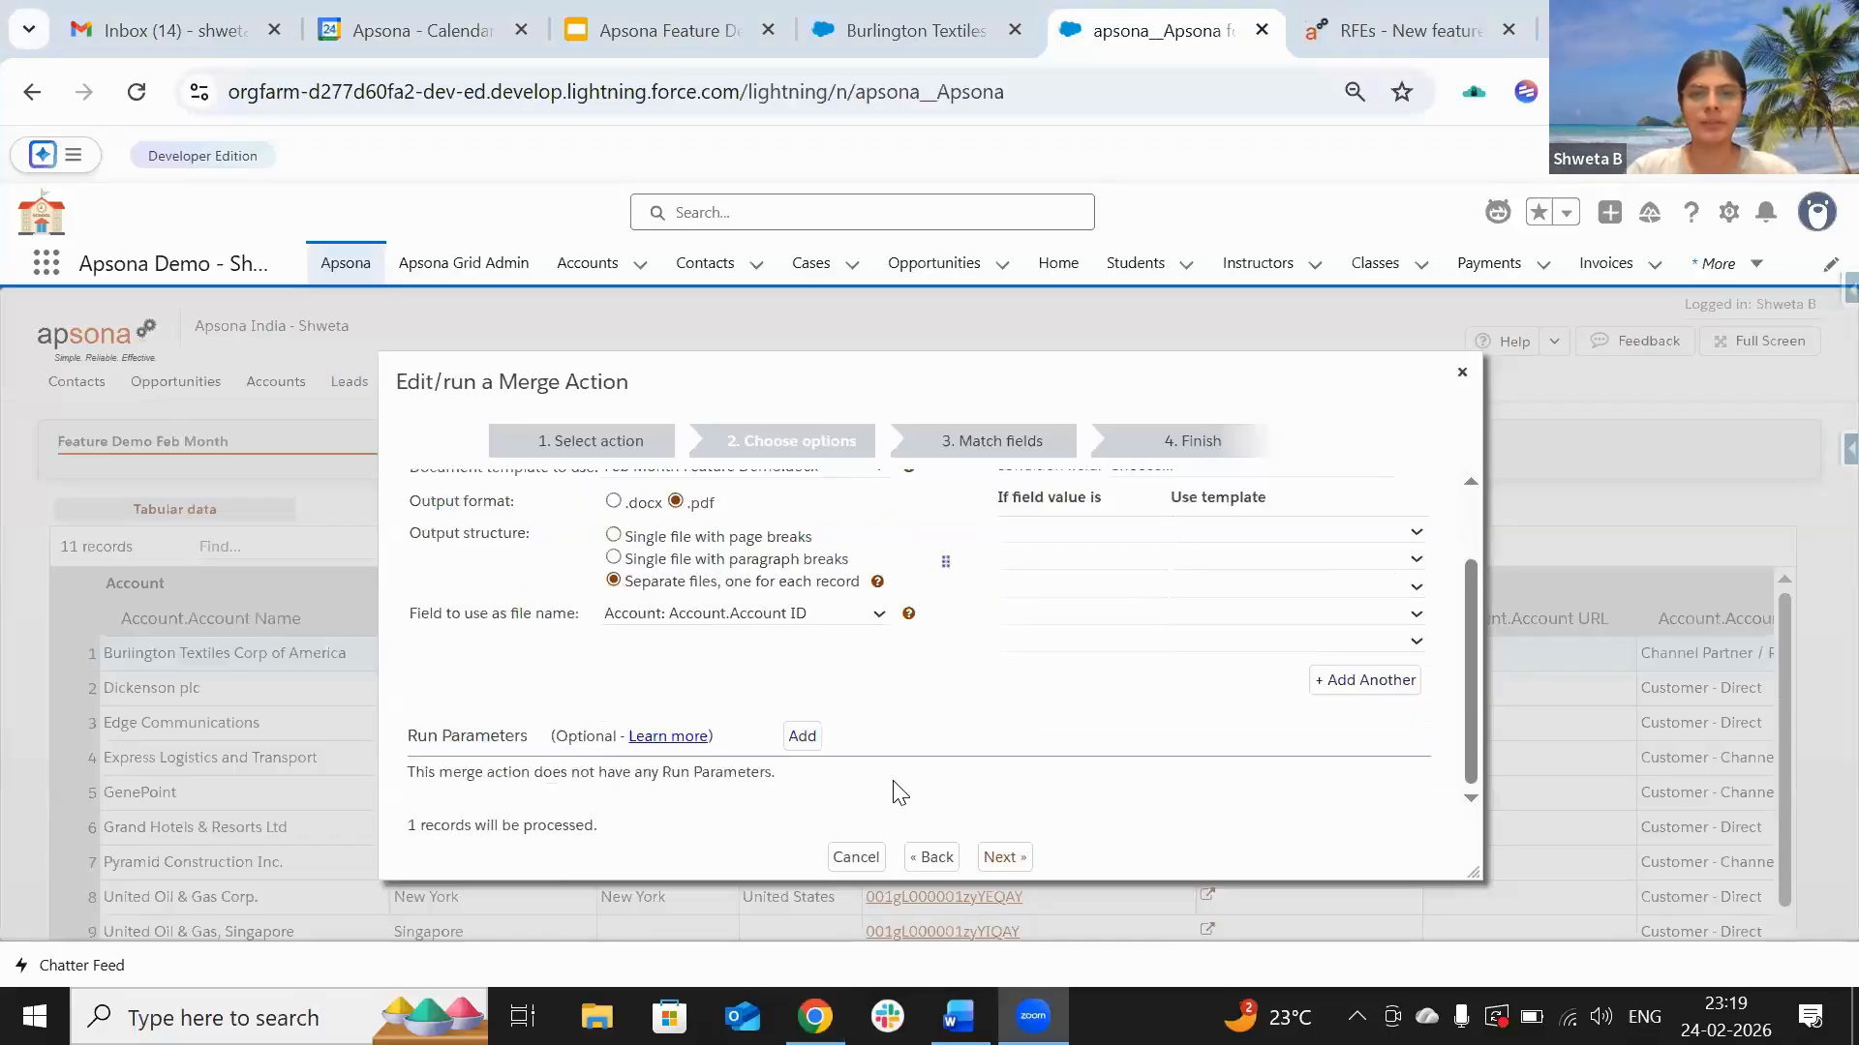
scroll(892, 503, up, 2)
drag(897, 229, 885, 288)
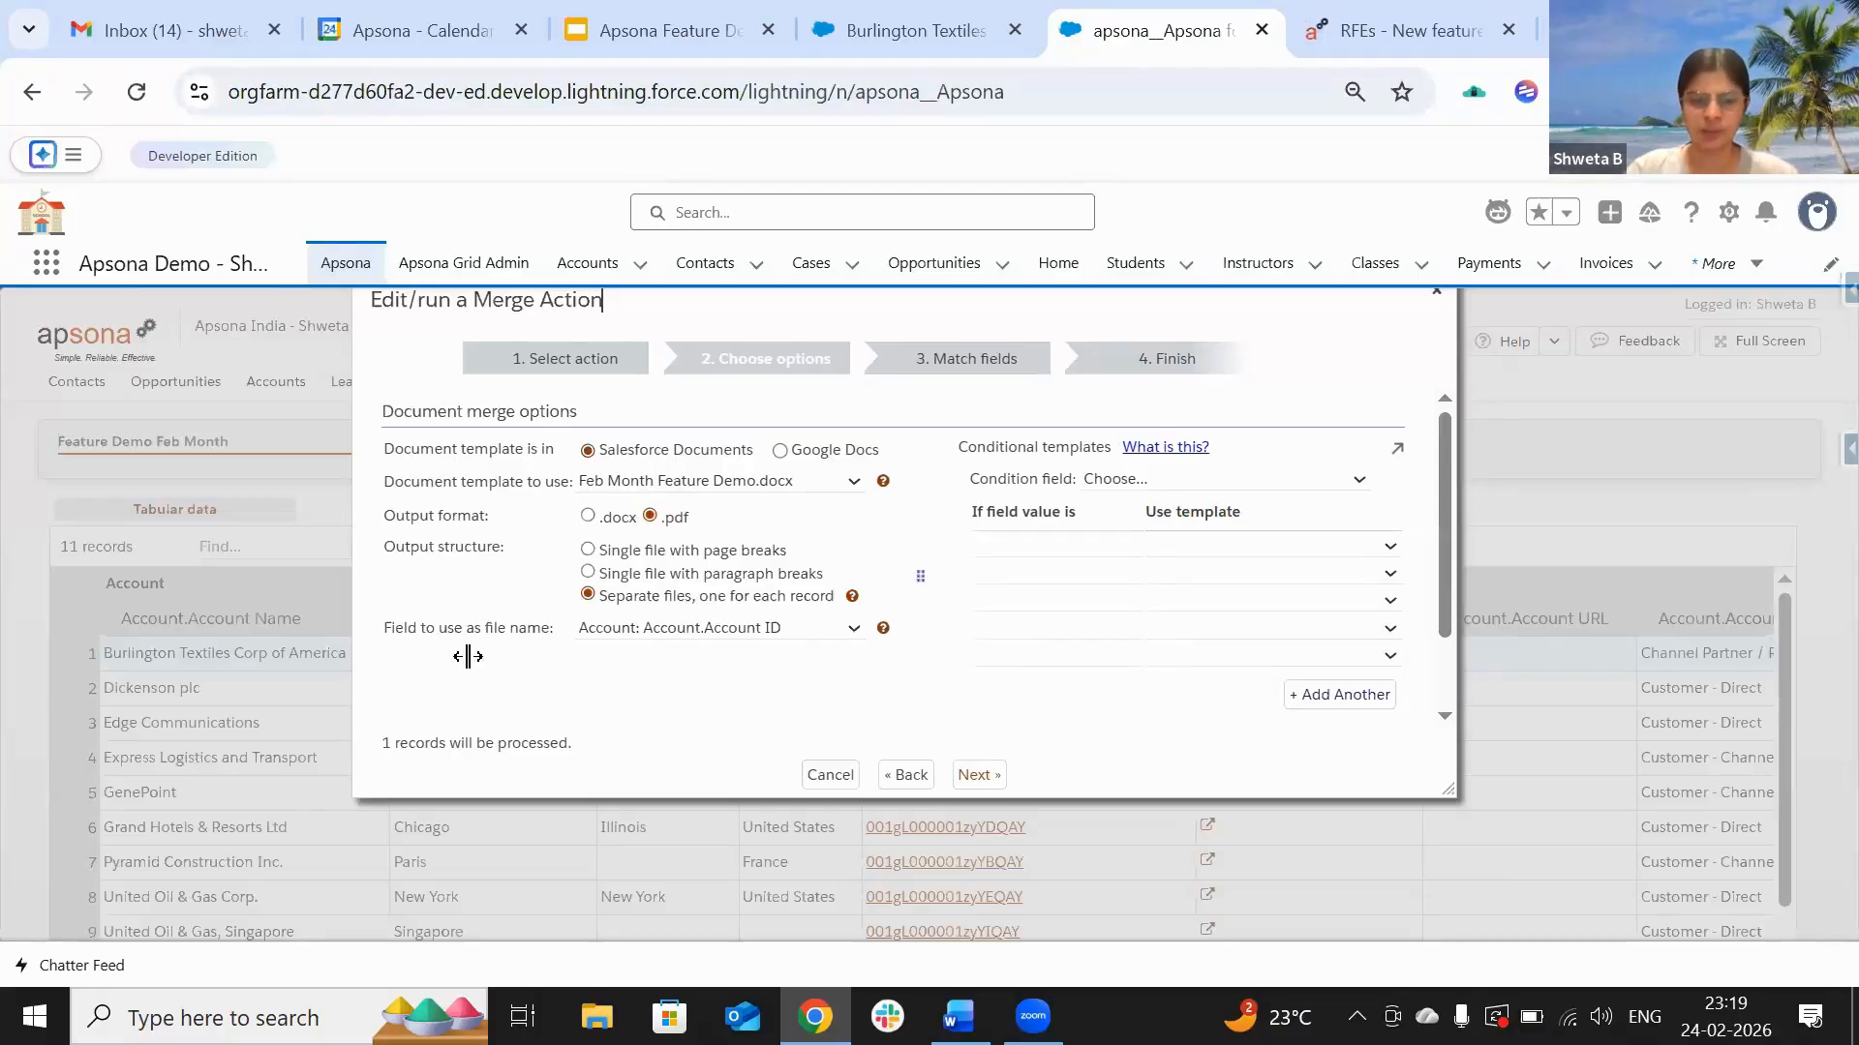
click(978, 776)
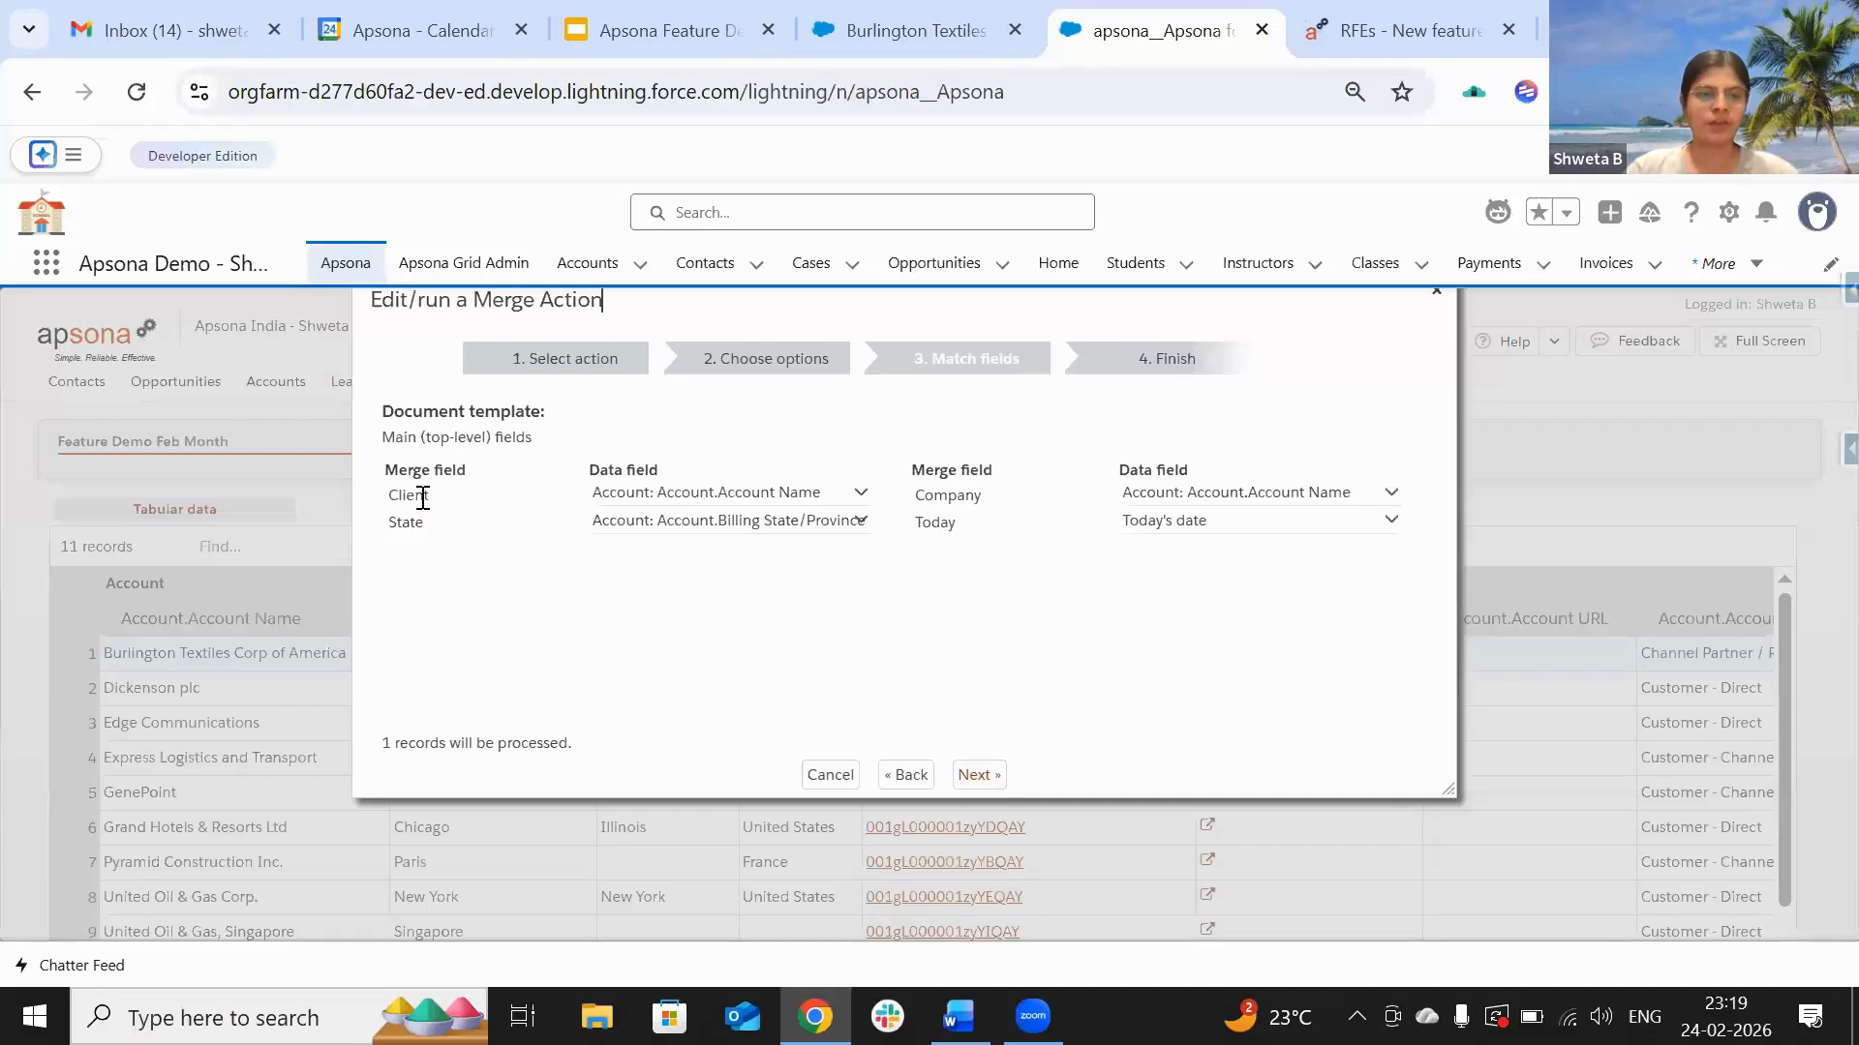
click(978, 776)
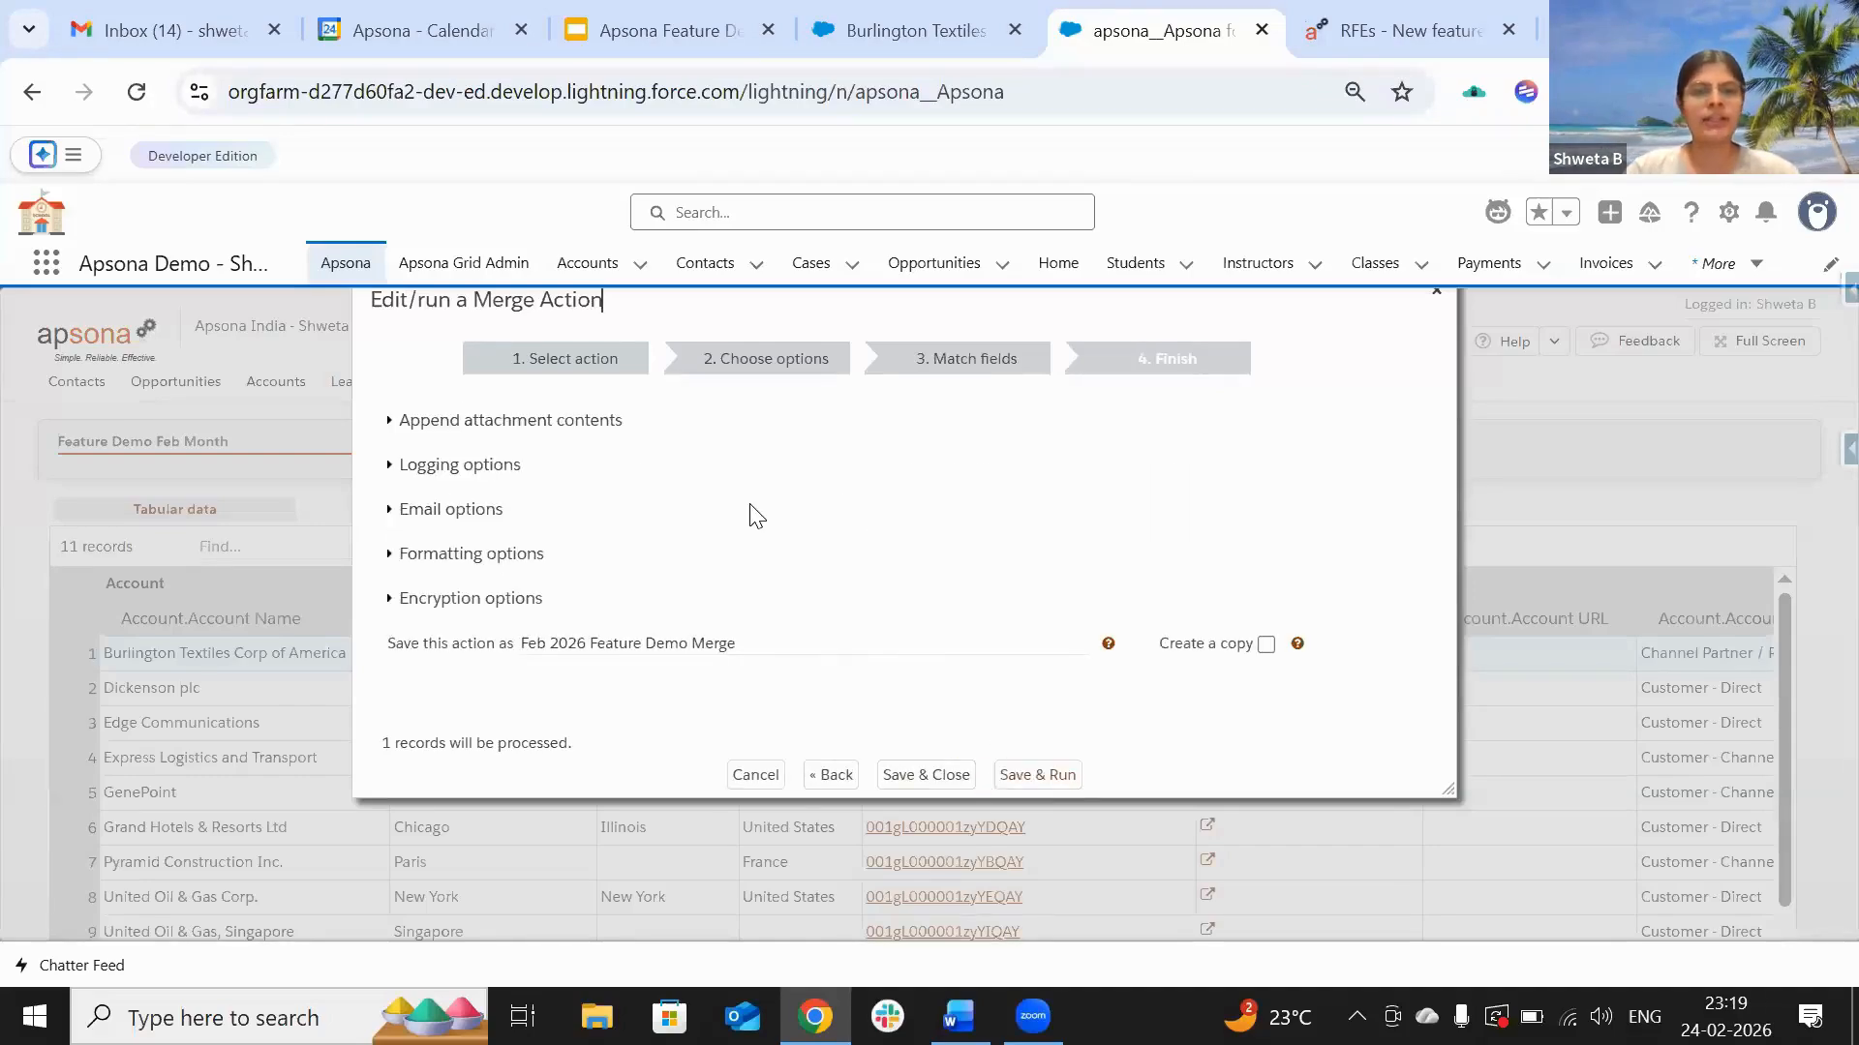
Step: Turn on appending Account attachment contents and select the attachment-name match field
click(475, 422)
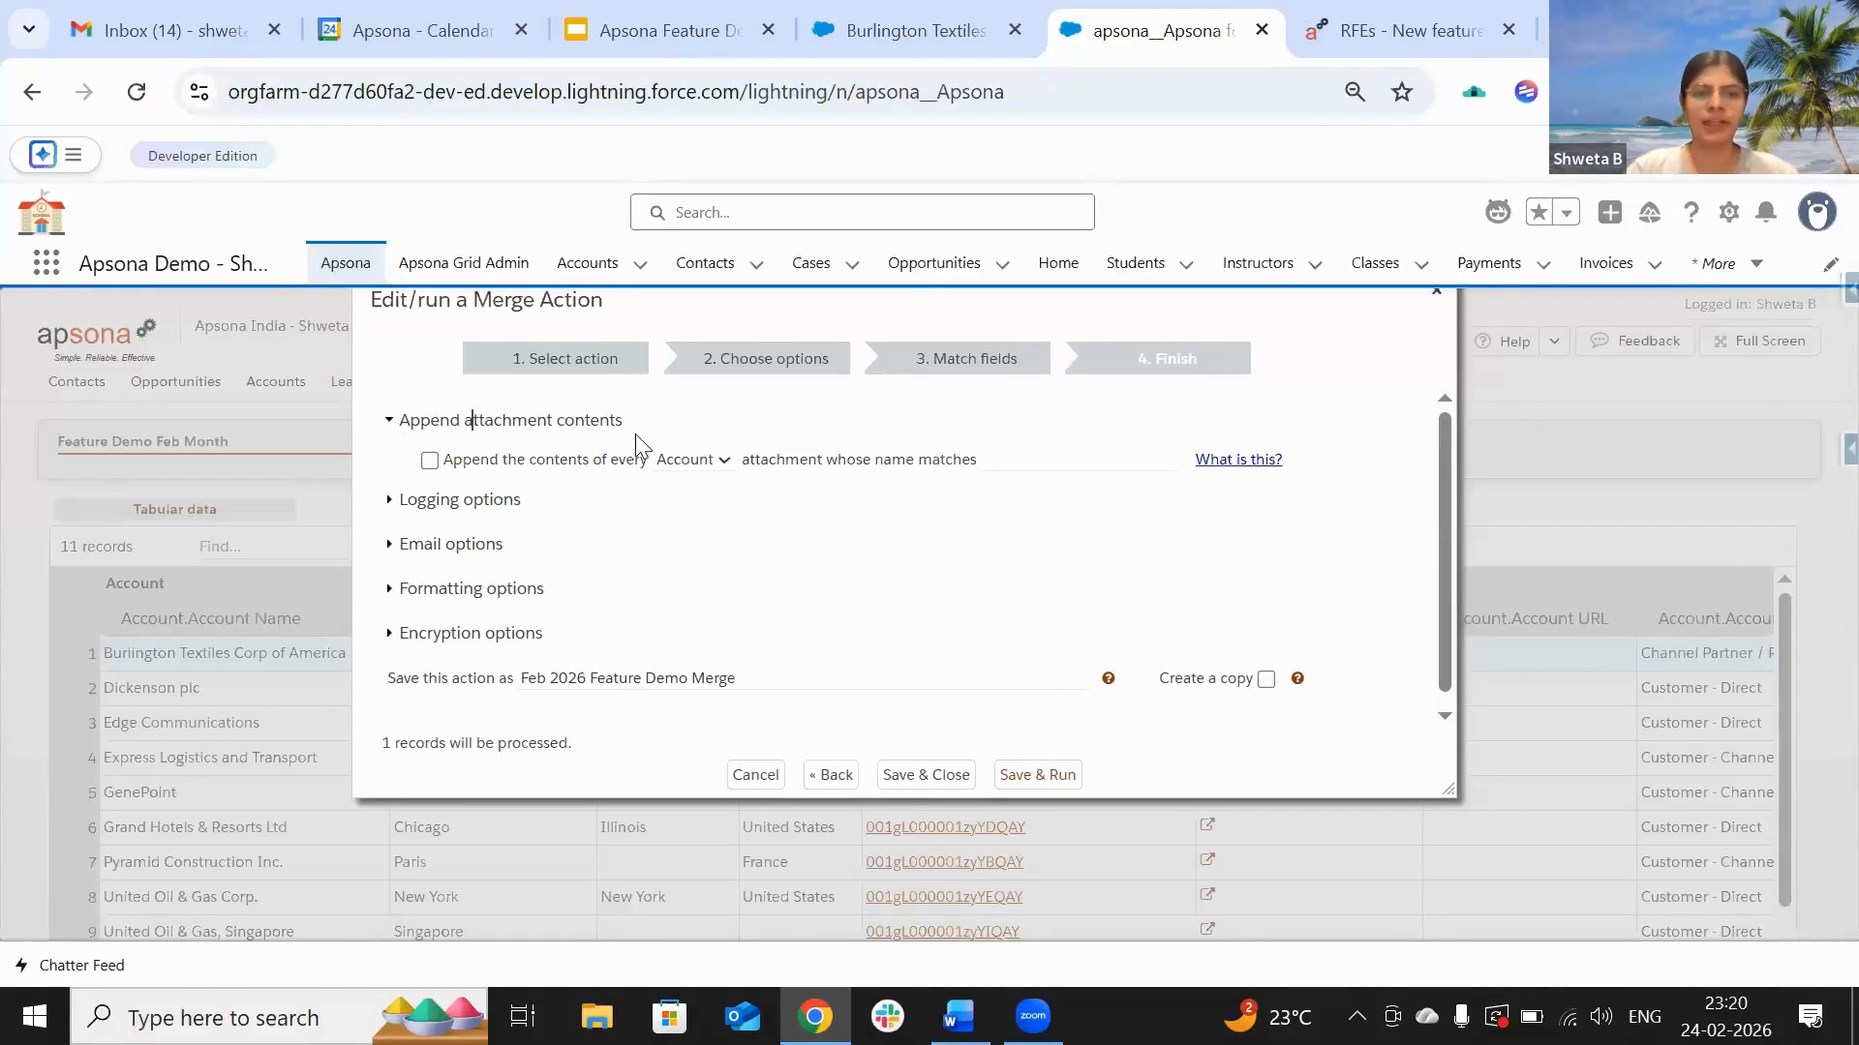
click(430, 462)
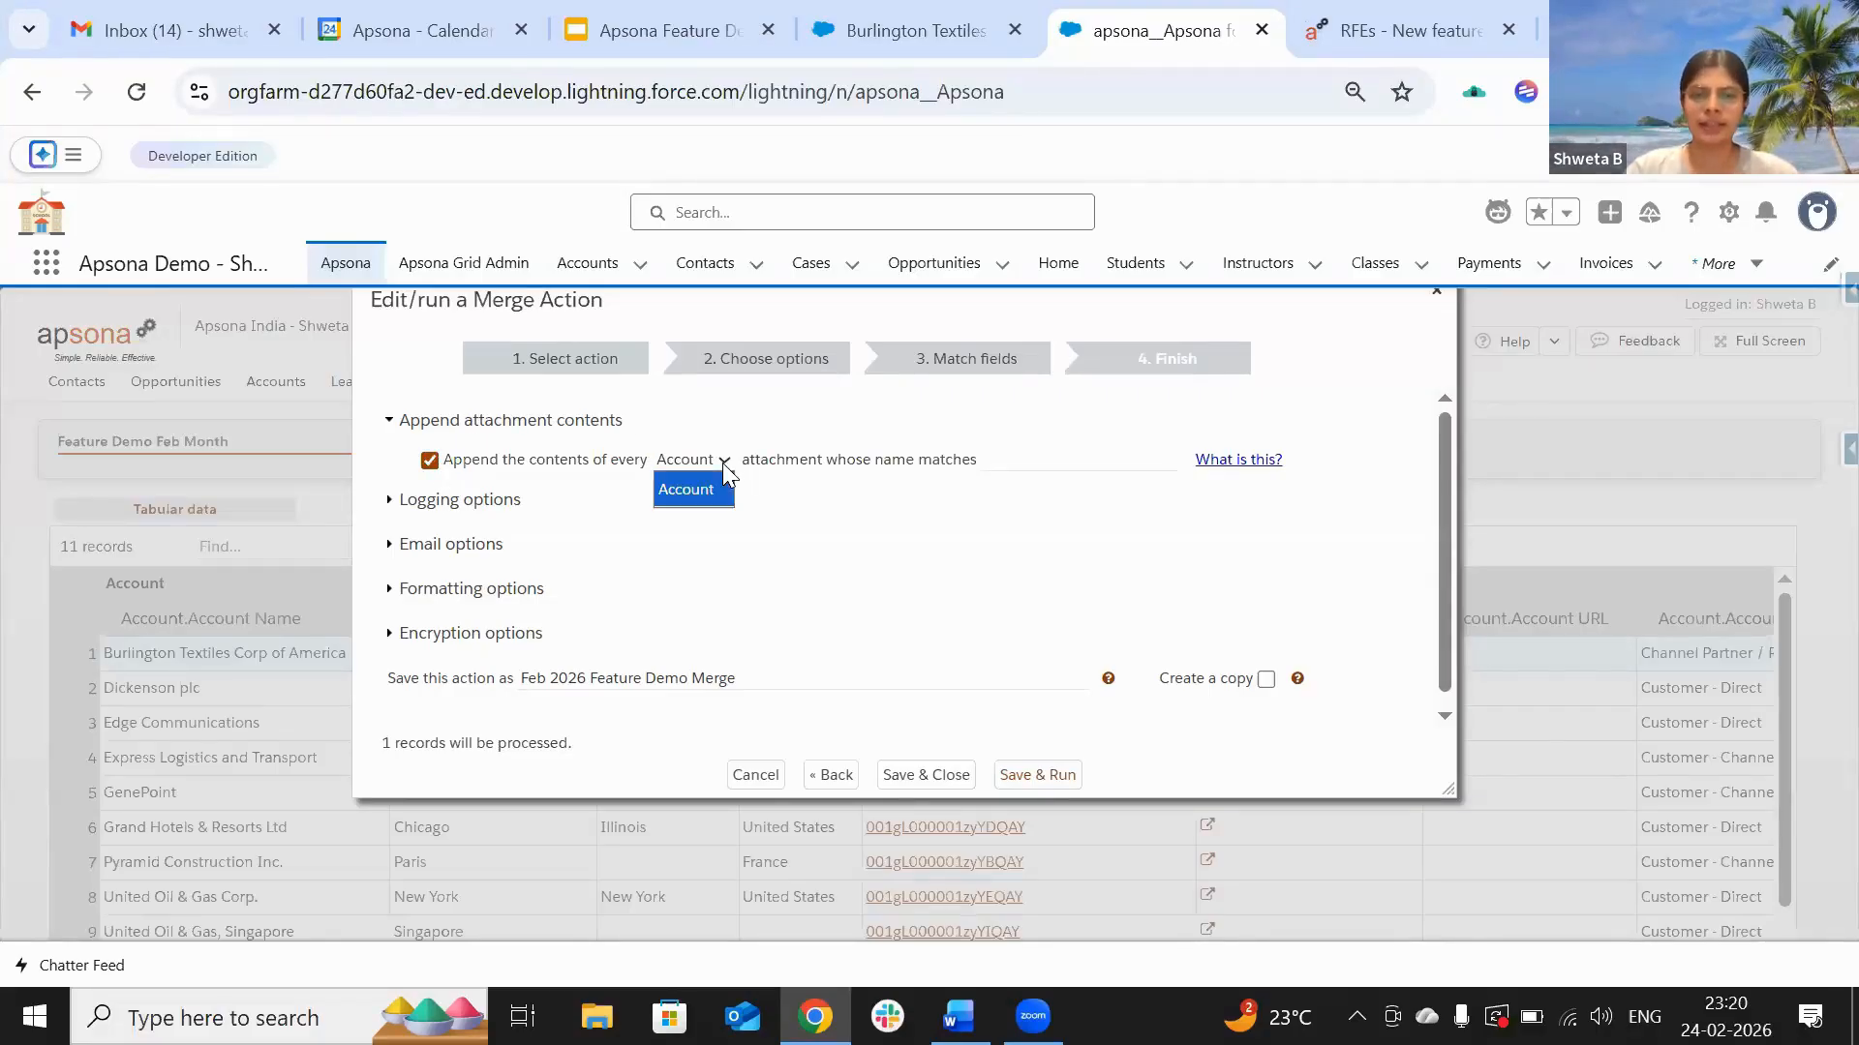
click(724, 463)
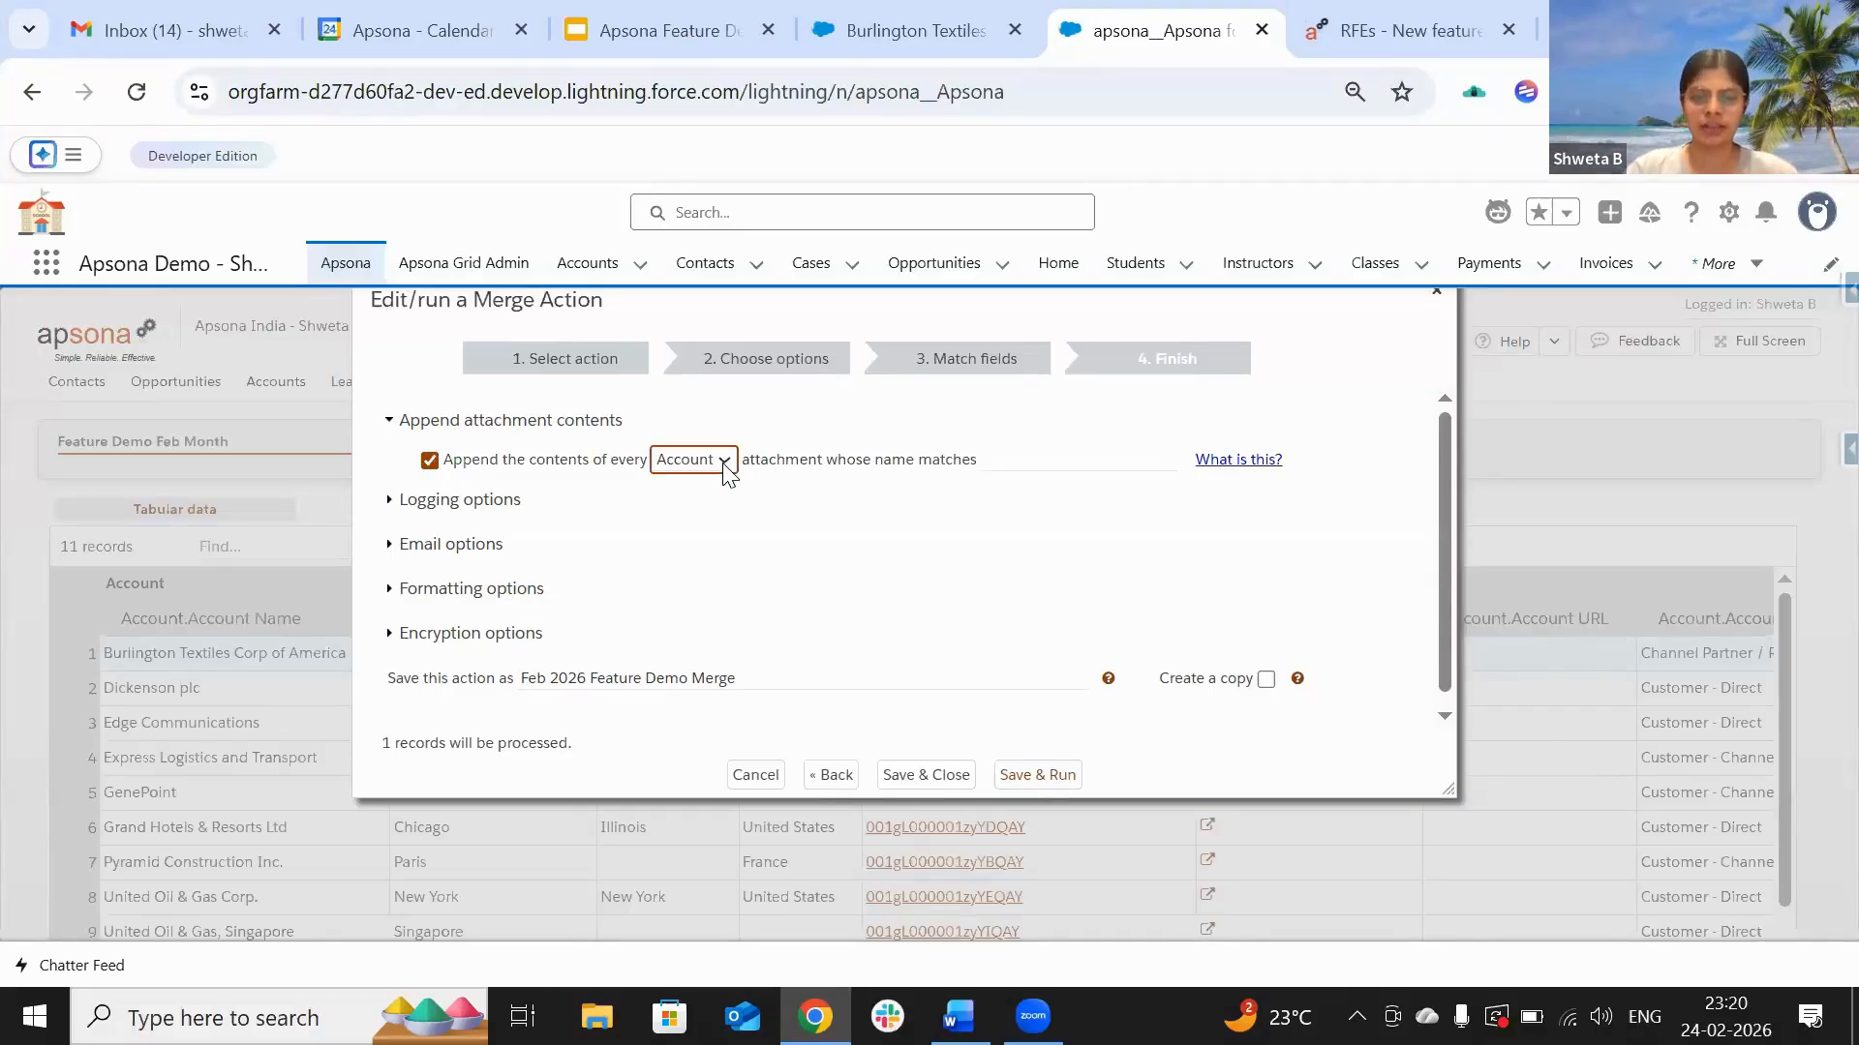
click(1060, 466)
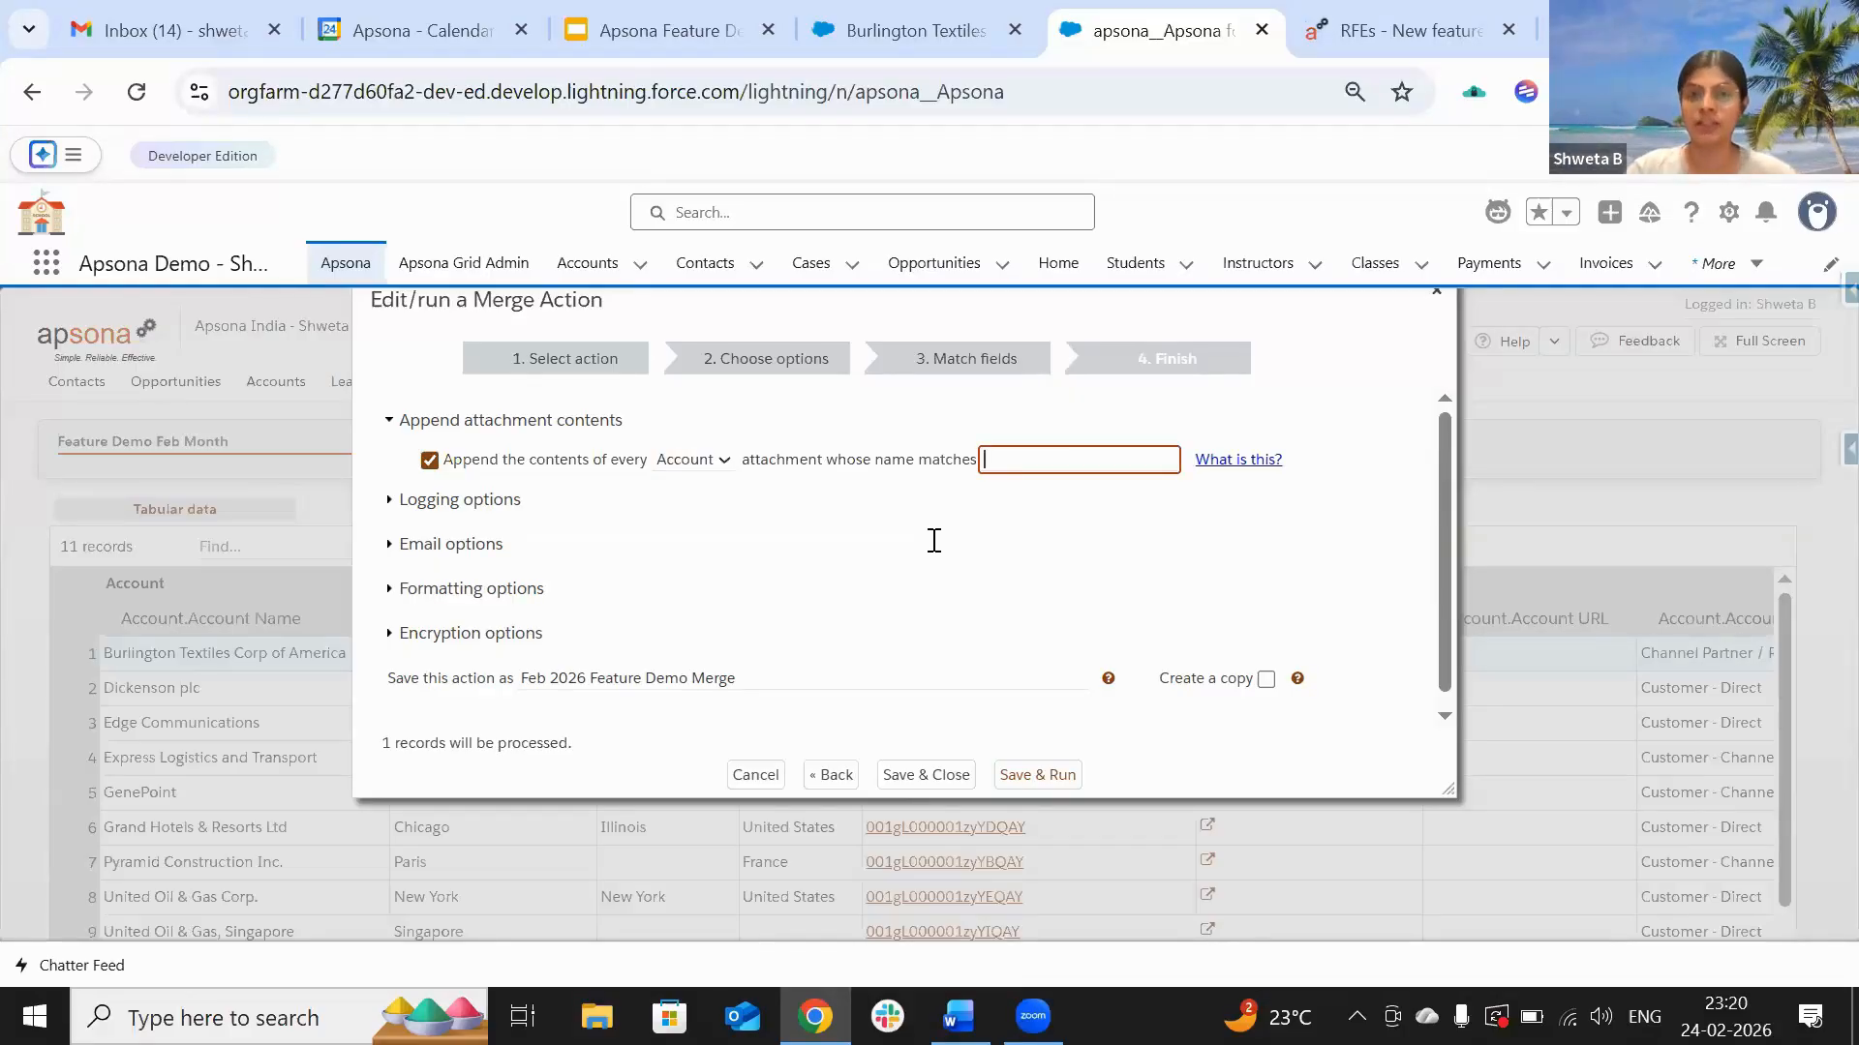
click(895, 27)
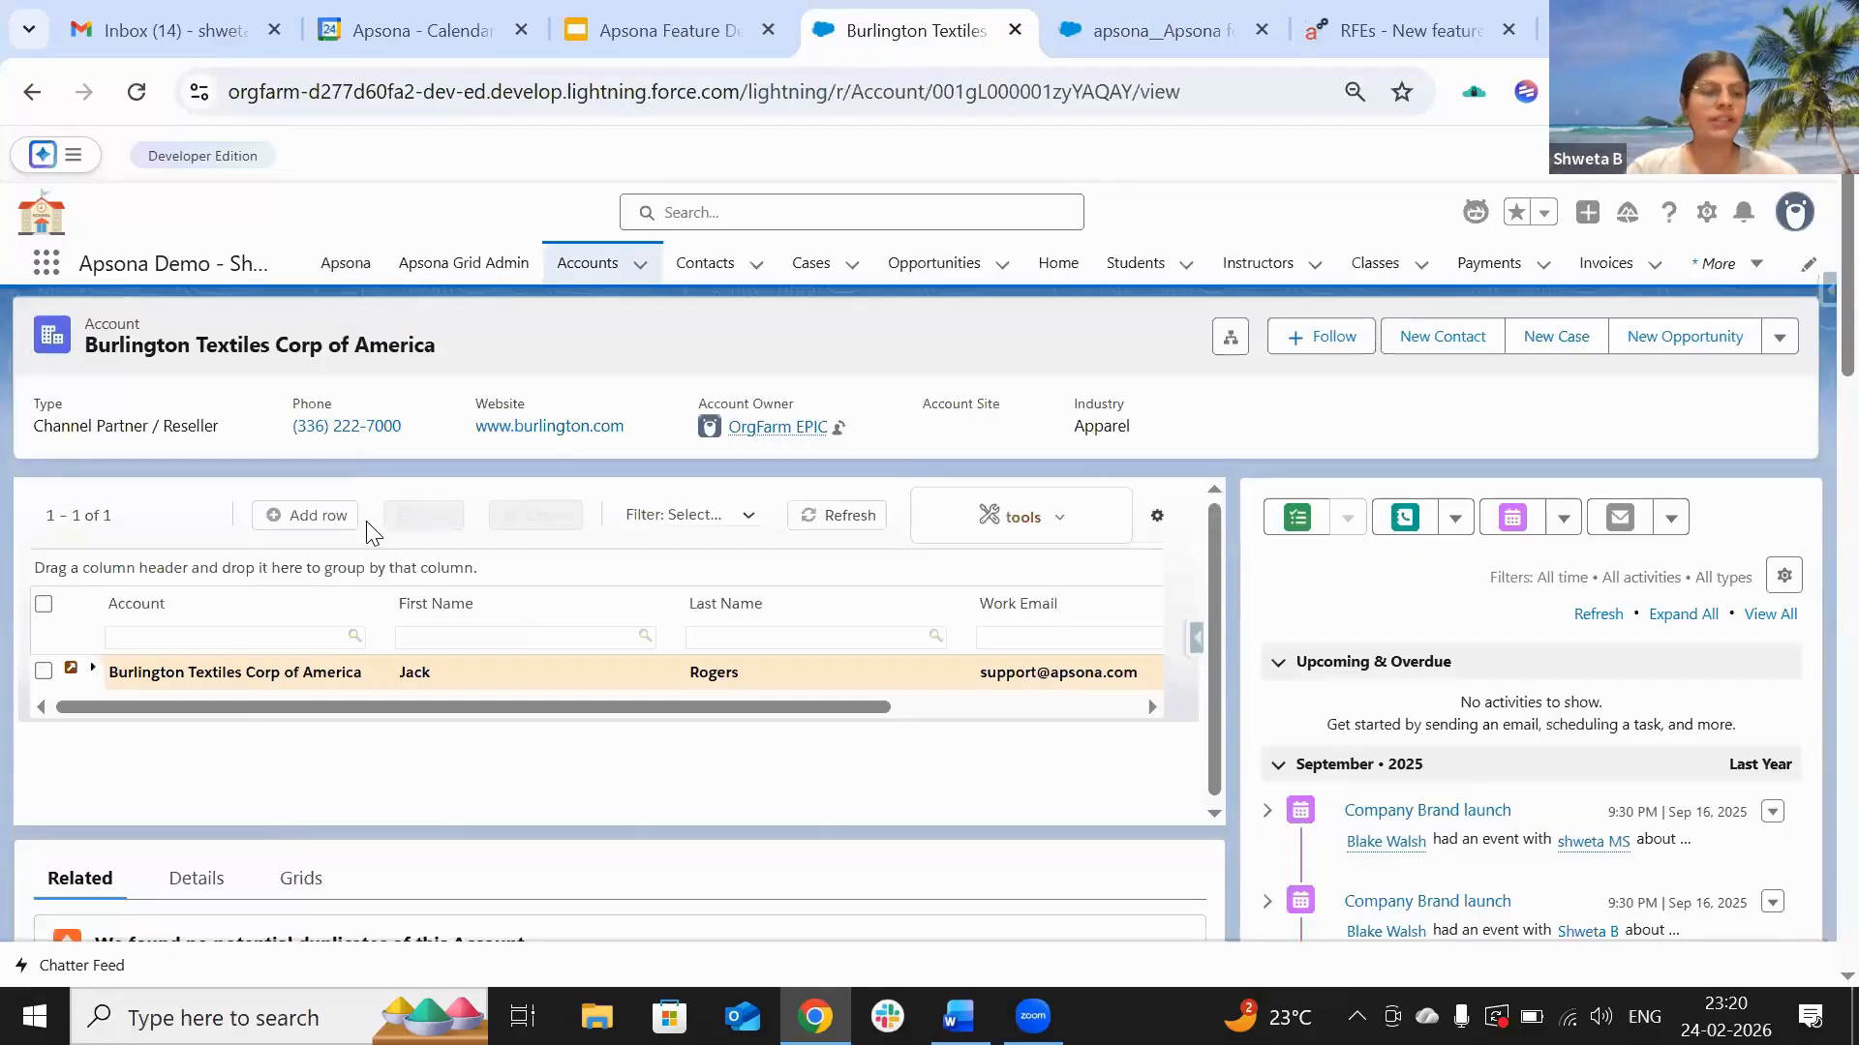
Step: Compare the account's full Notes & Attachments list with the merge dialog's attachment settings
scroll(366, 529, down, 10)
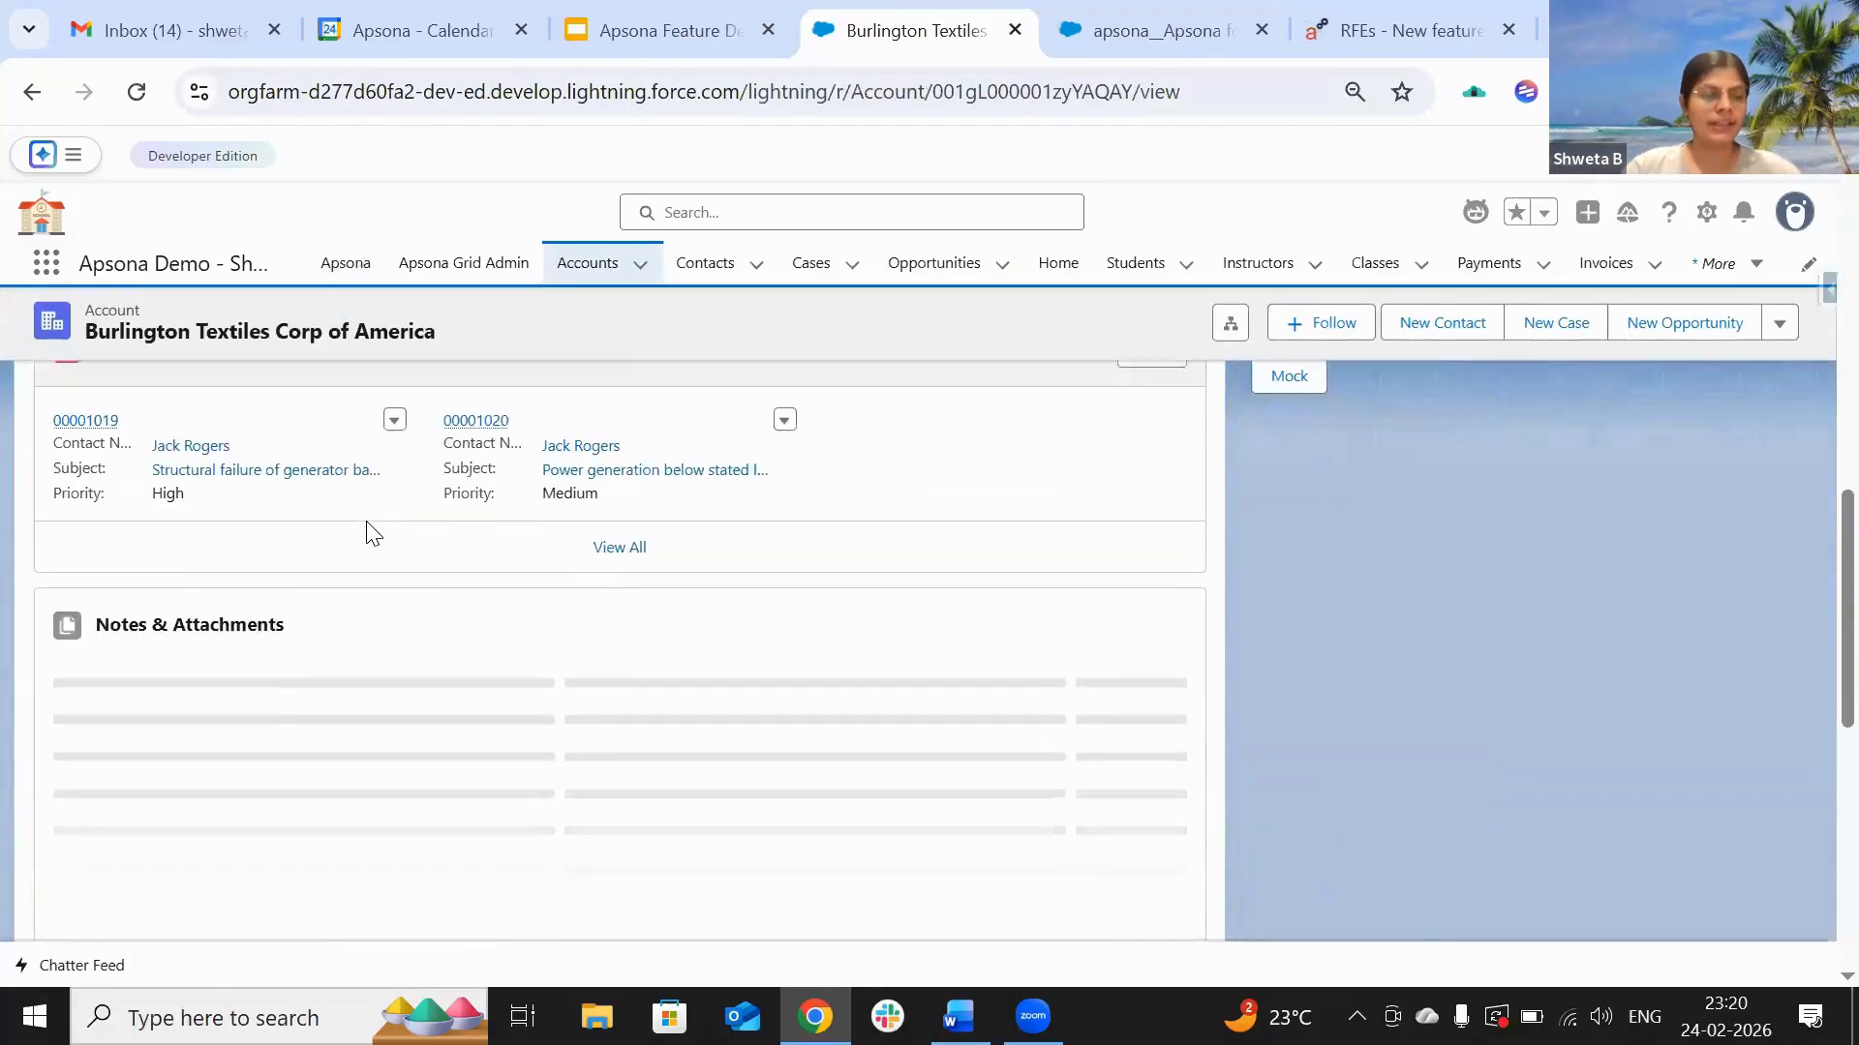
scroll(366, 530, down, 3)
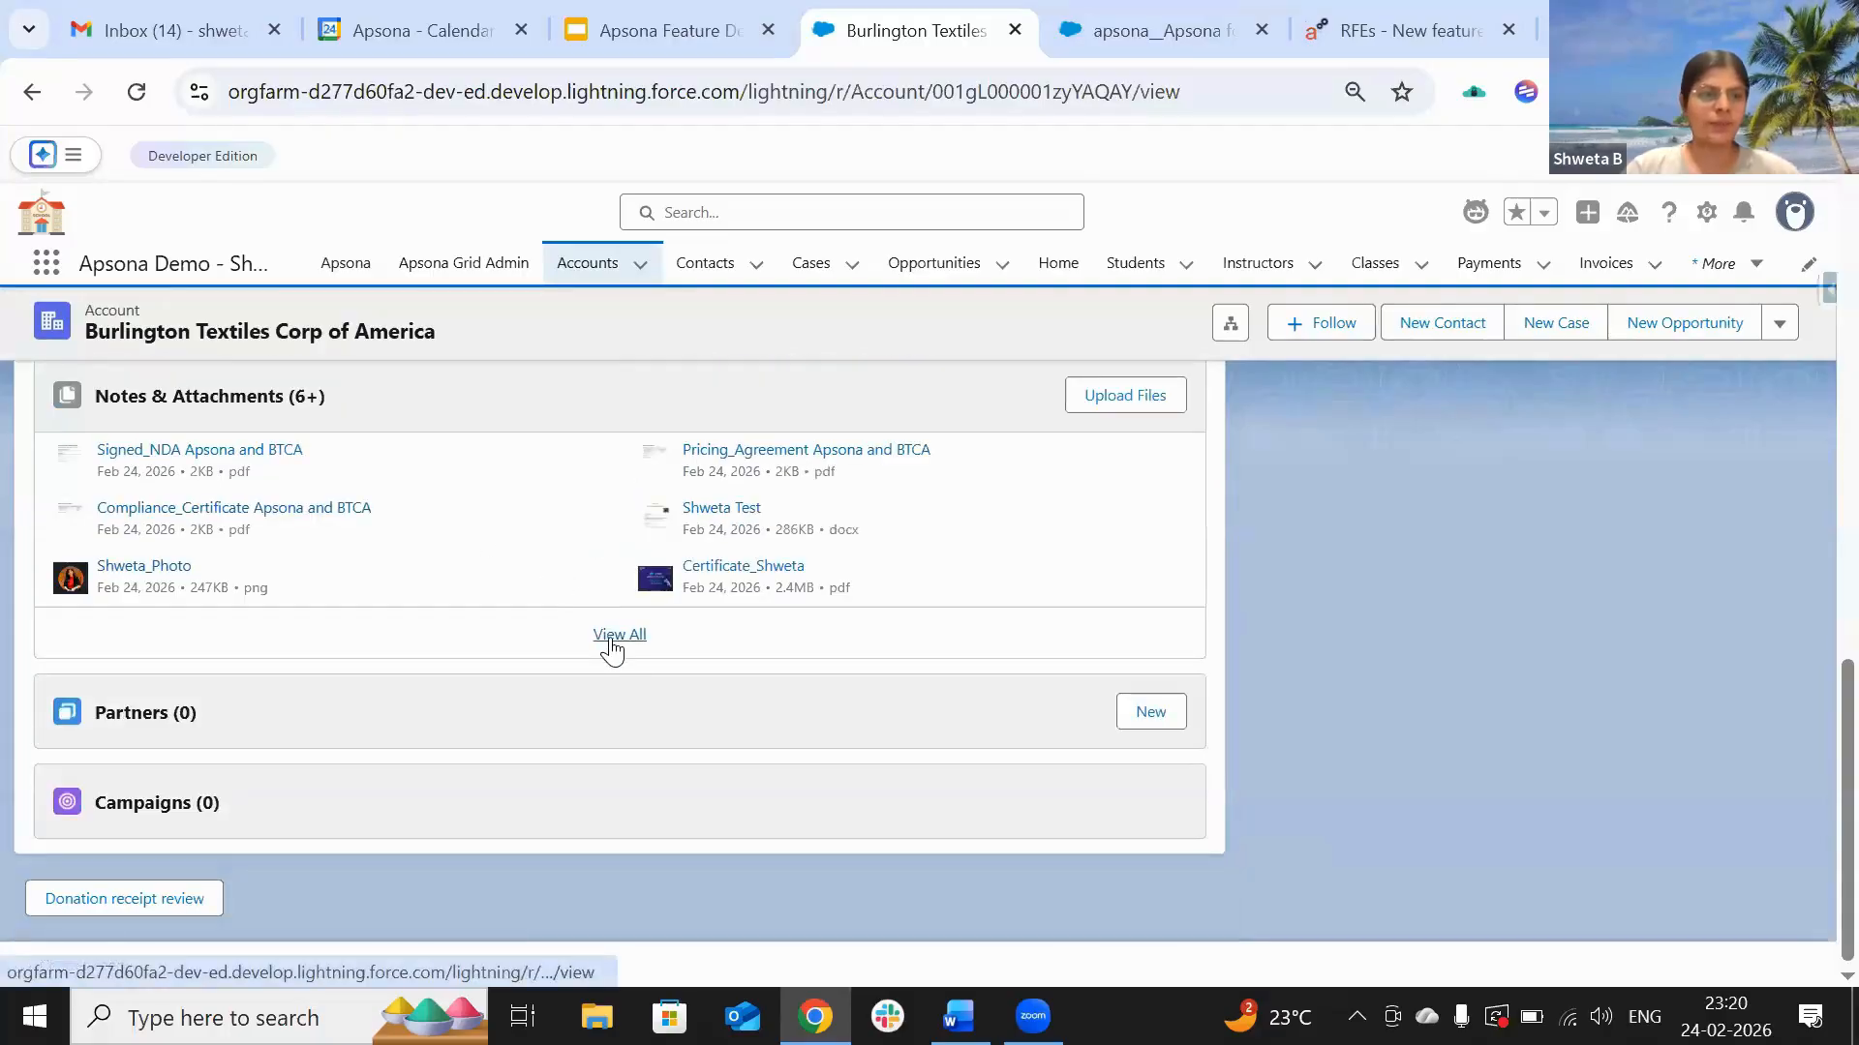
click(612, 639)
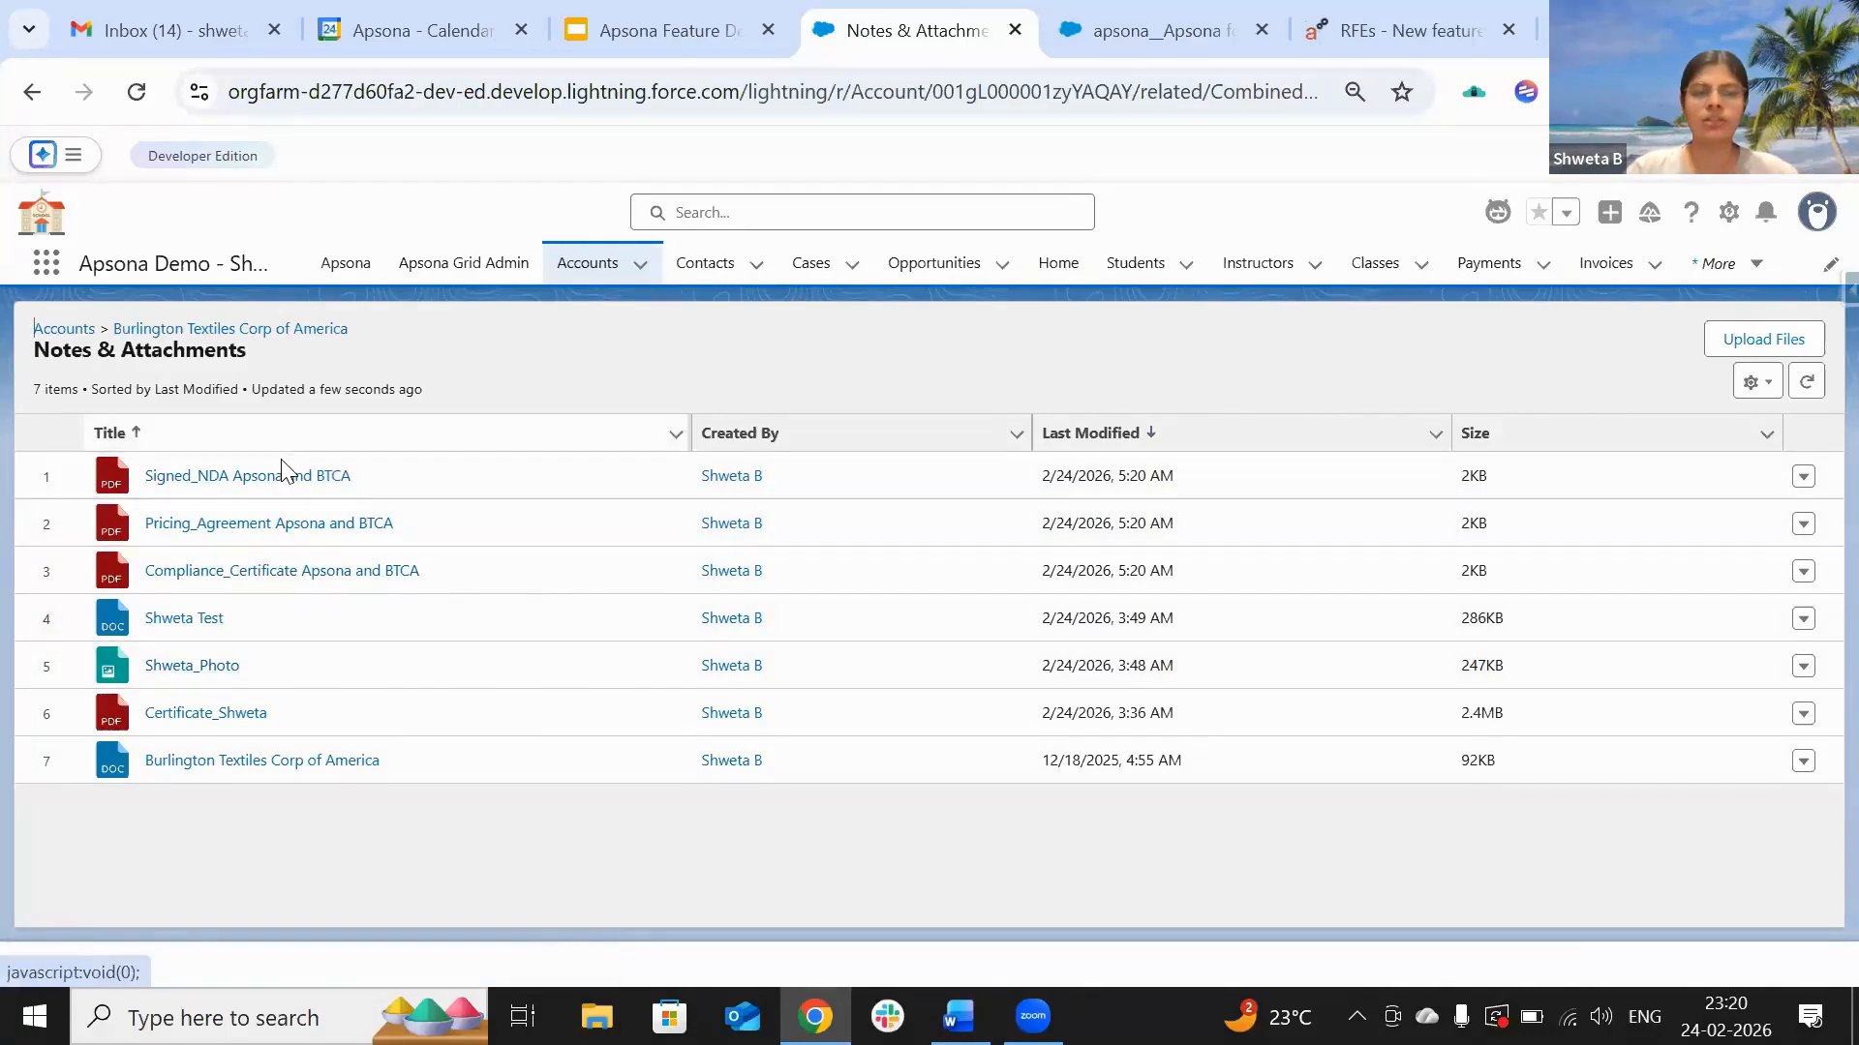
click(1113, 29)
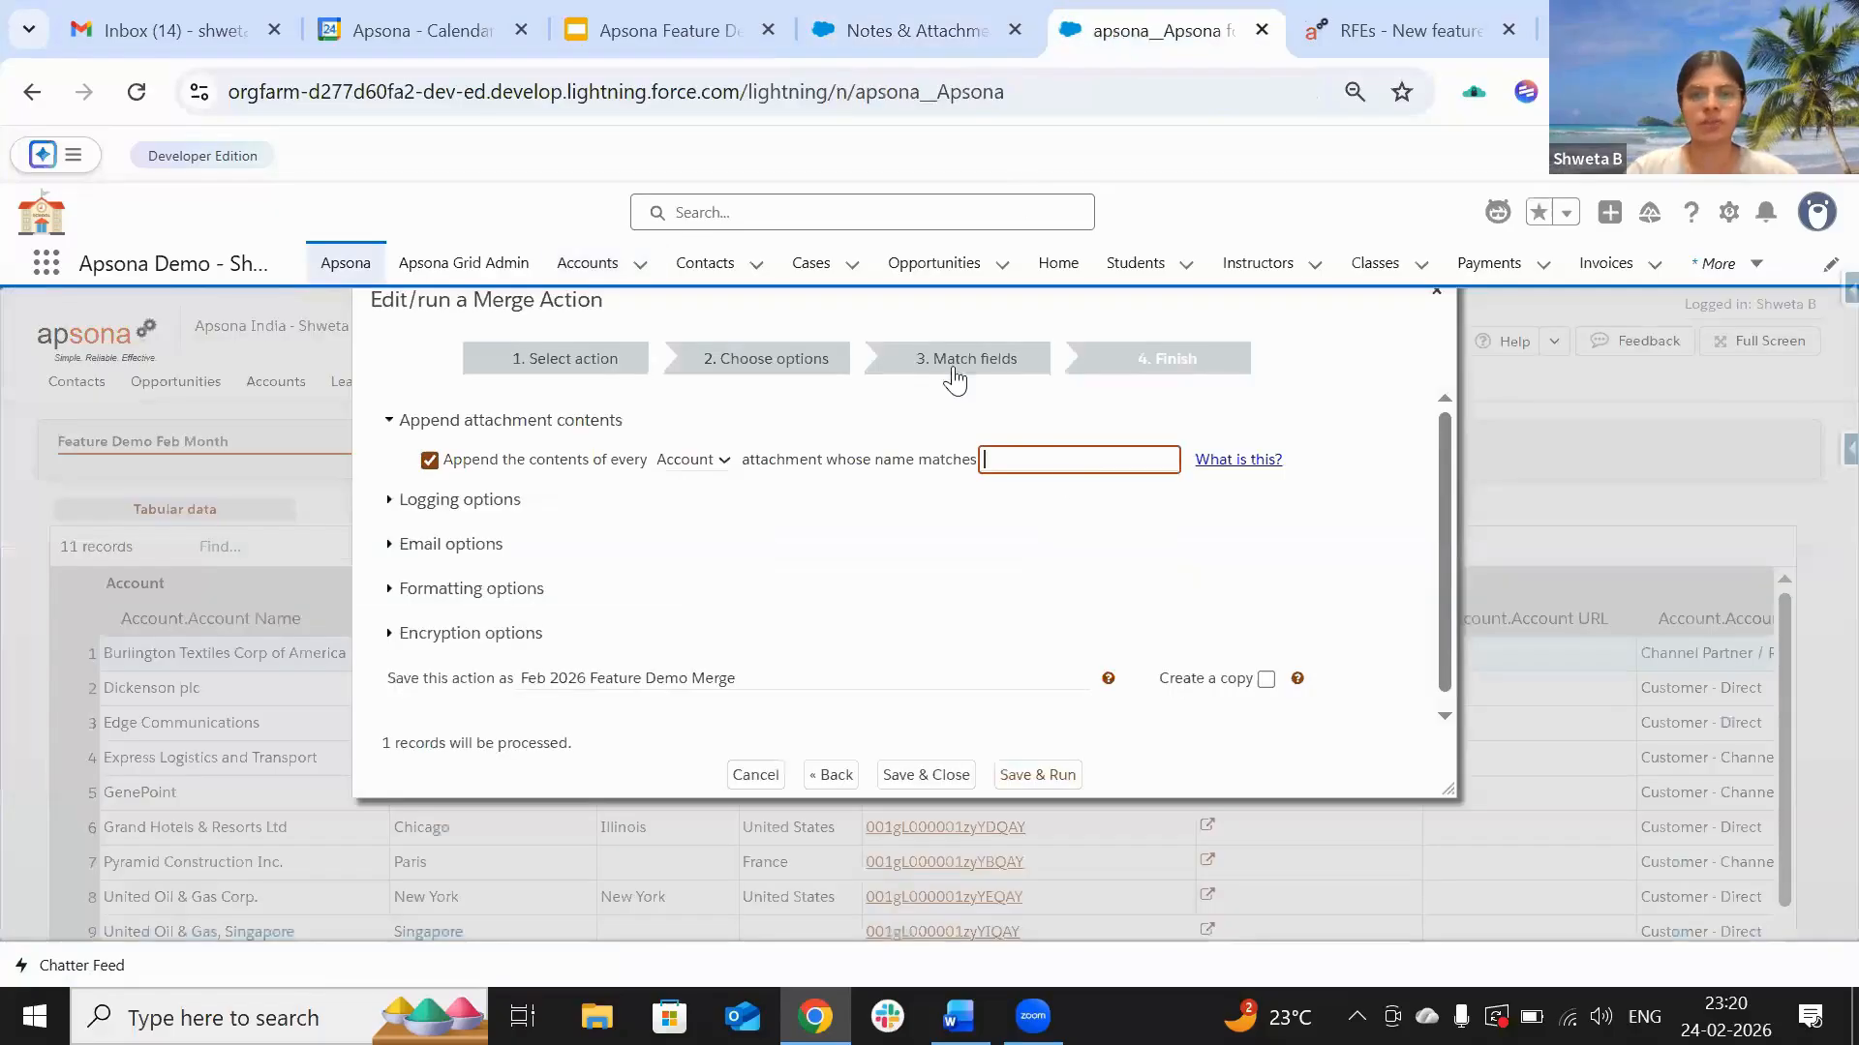
click(909, 11)
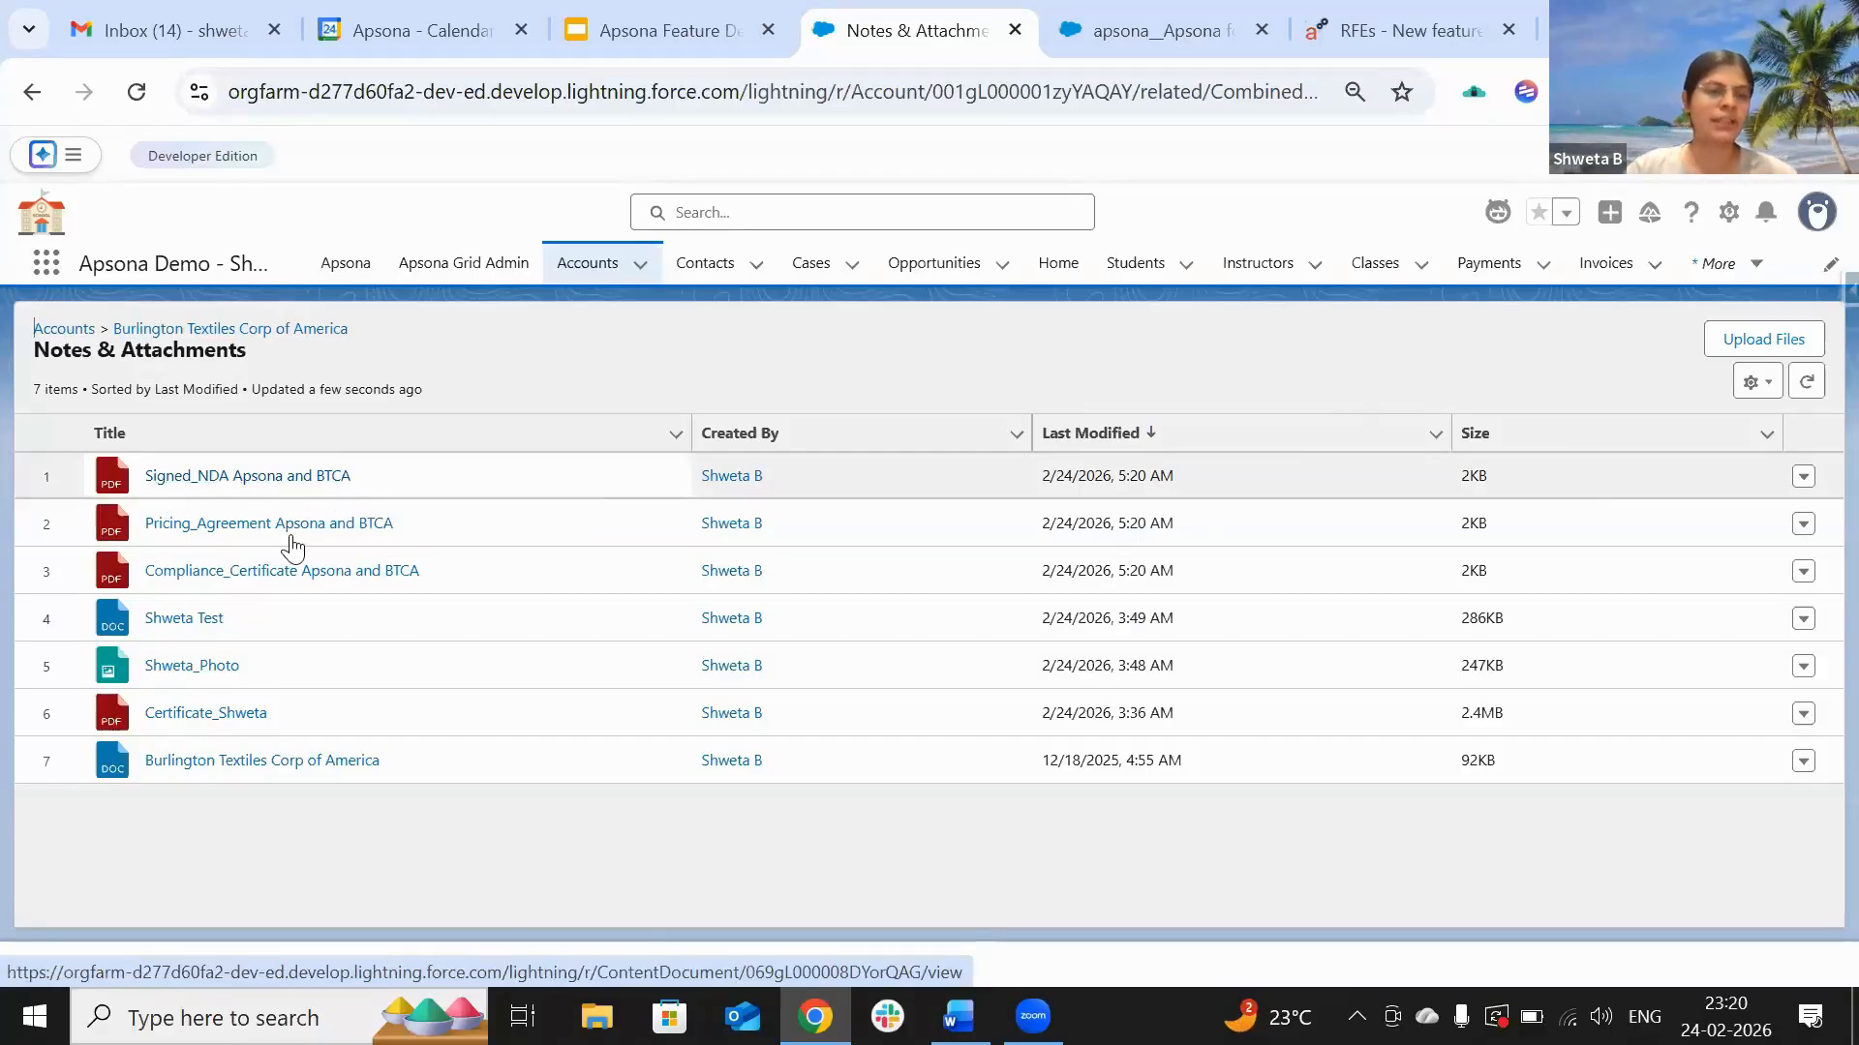
click(1123, 29)
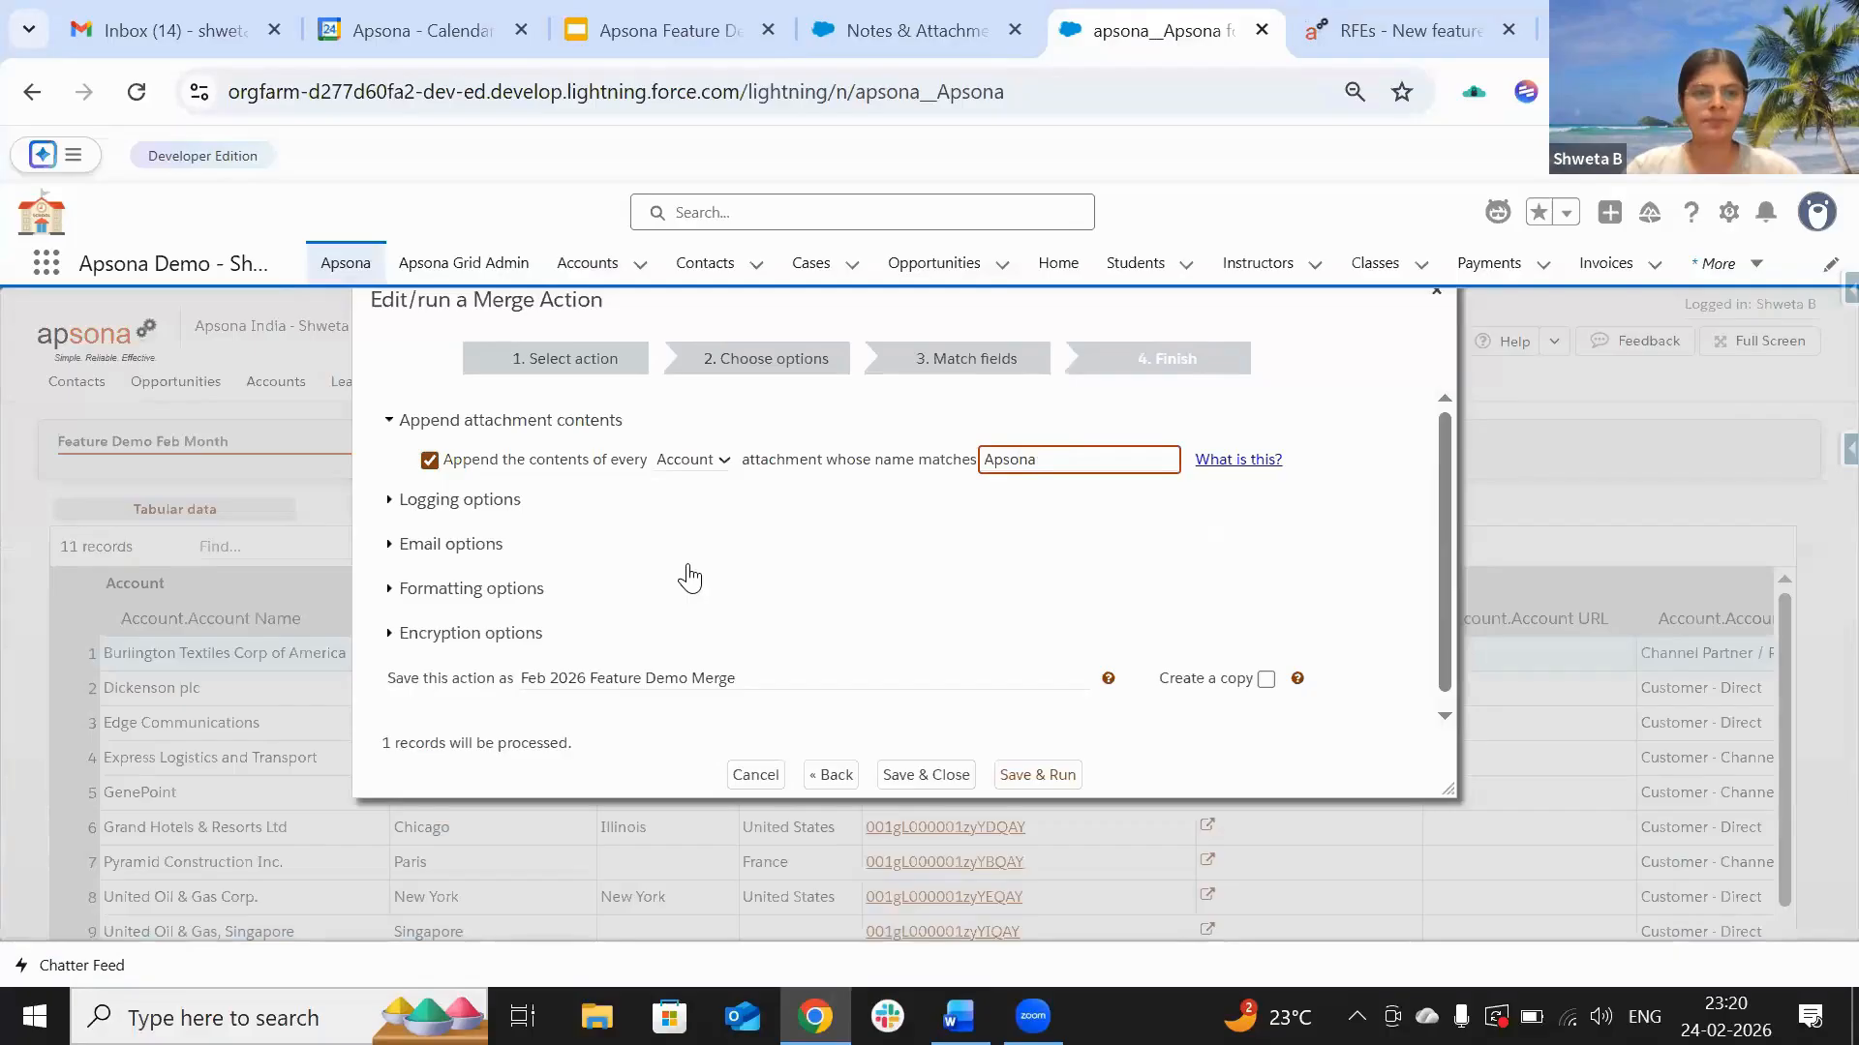
Step: Save and run the merge with the 'Apsona' attachment filter, then download the merged letter
click(1040, 773)
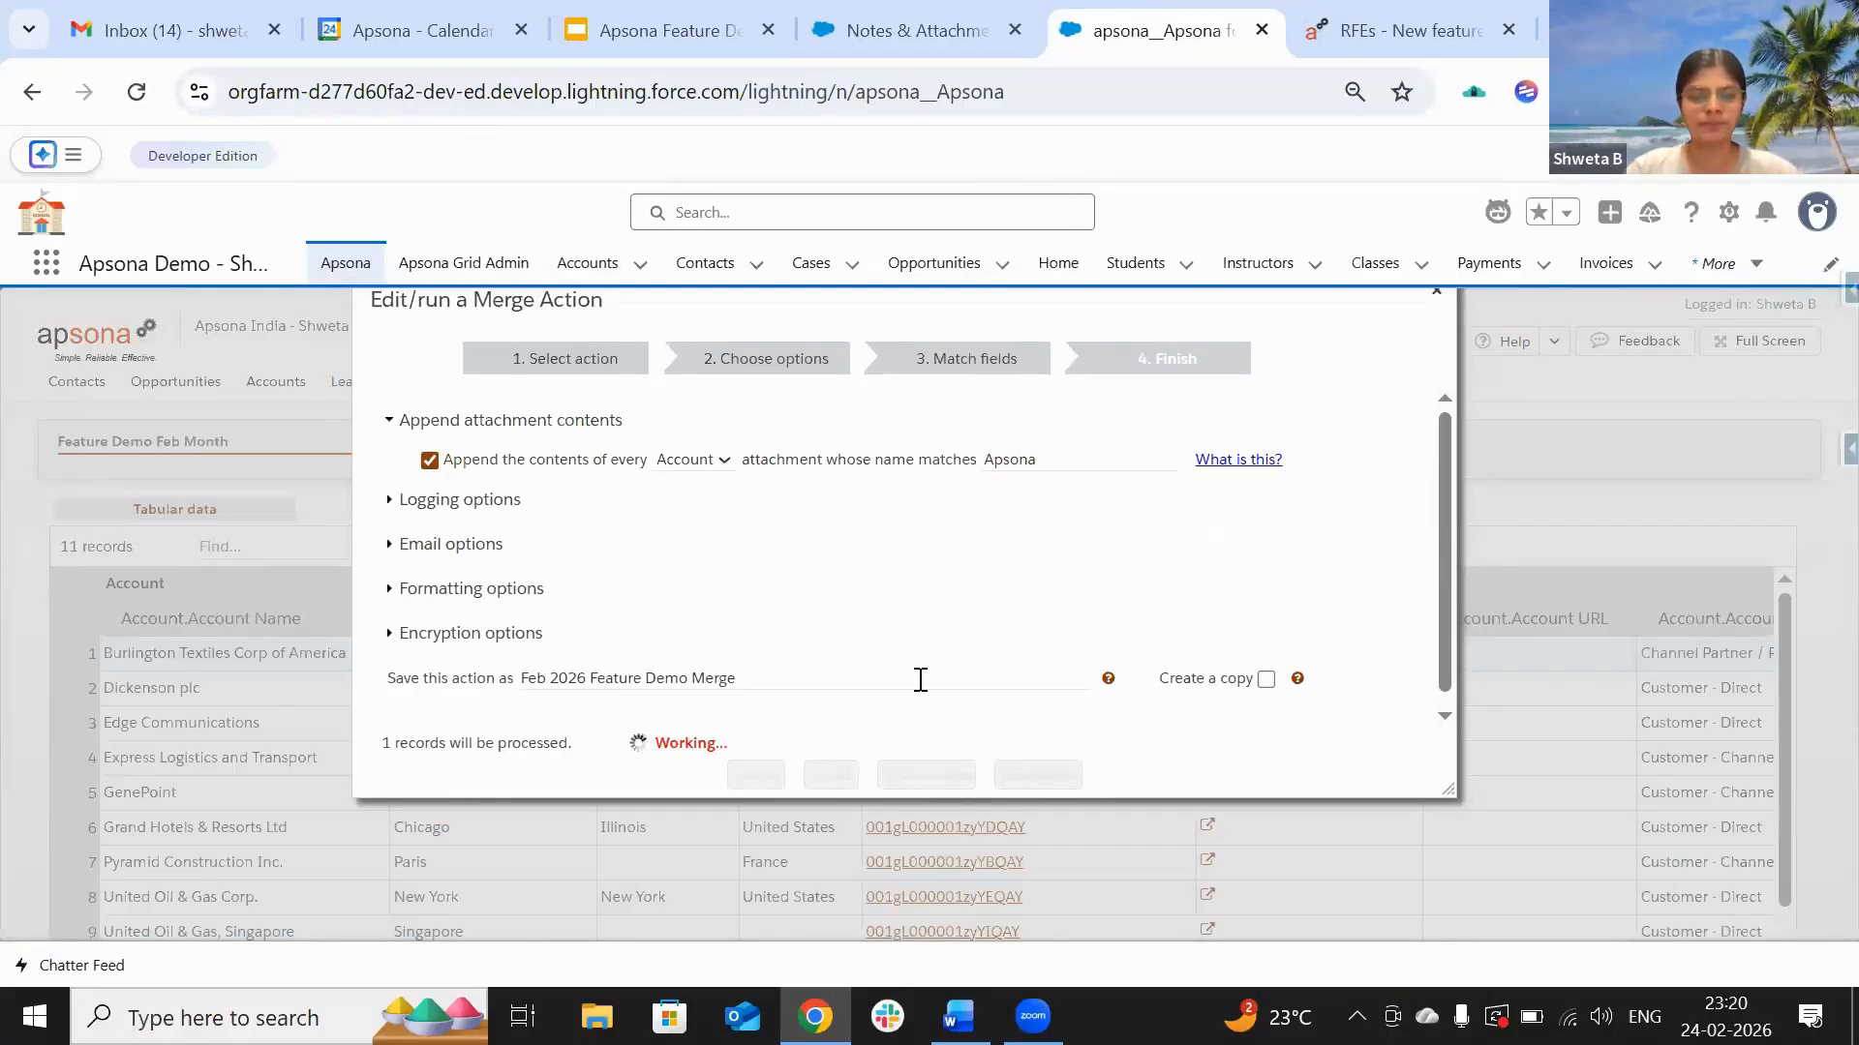
scroll(918, 678, down, 1)
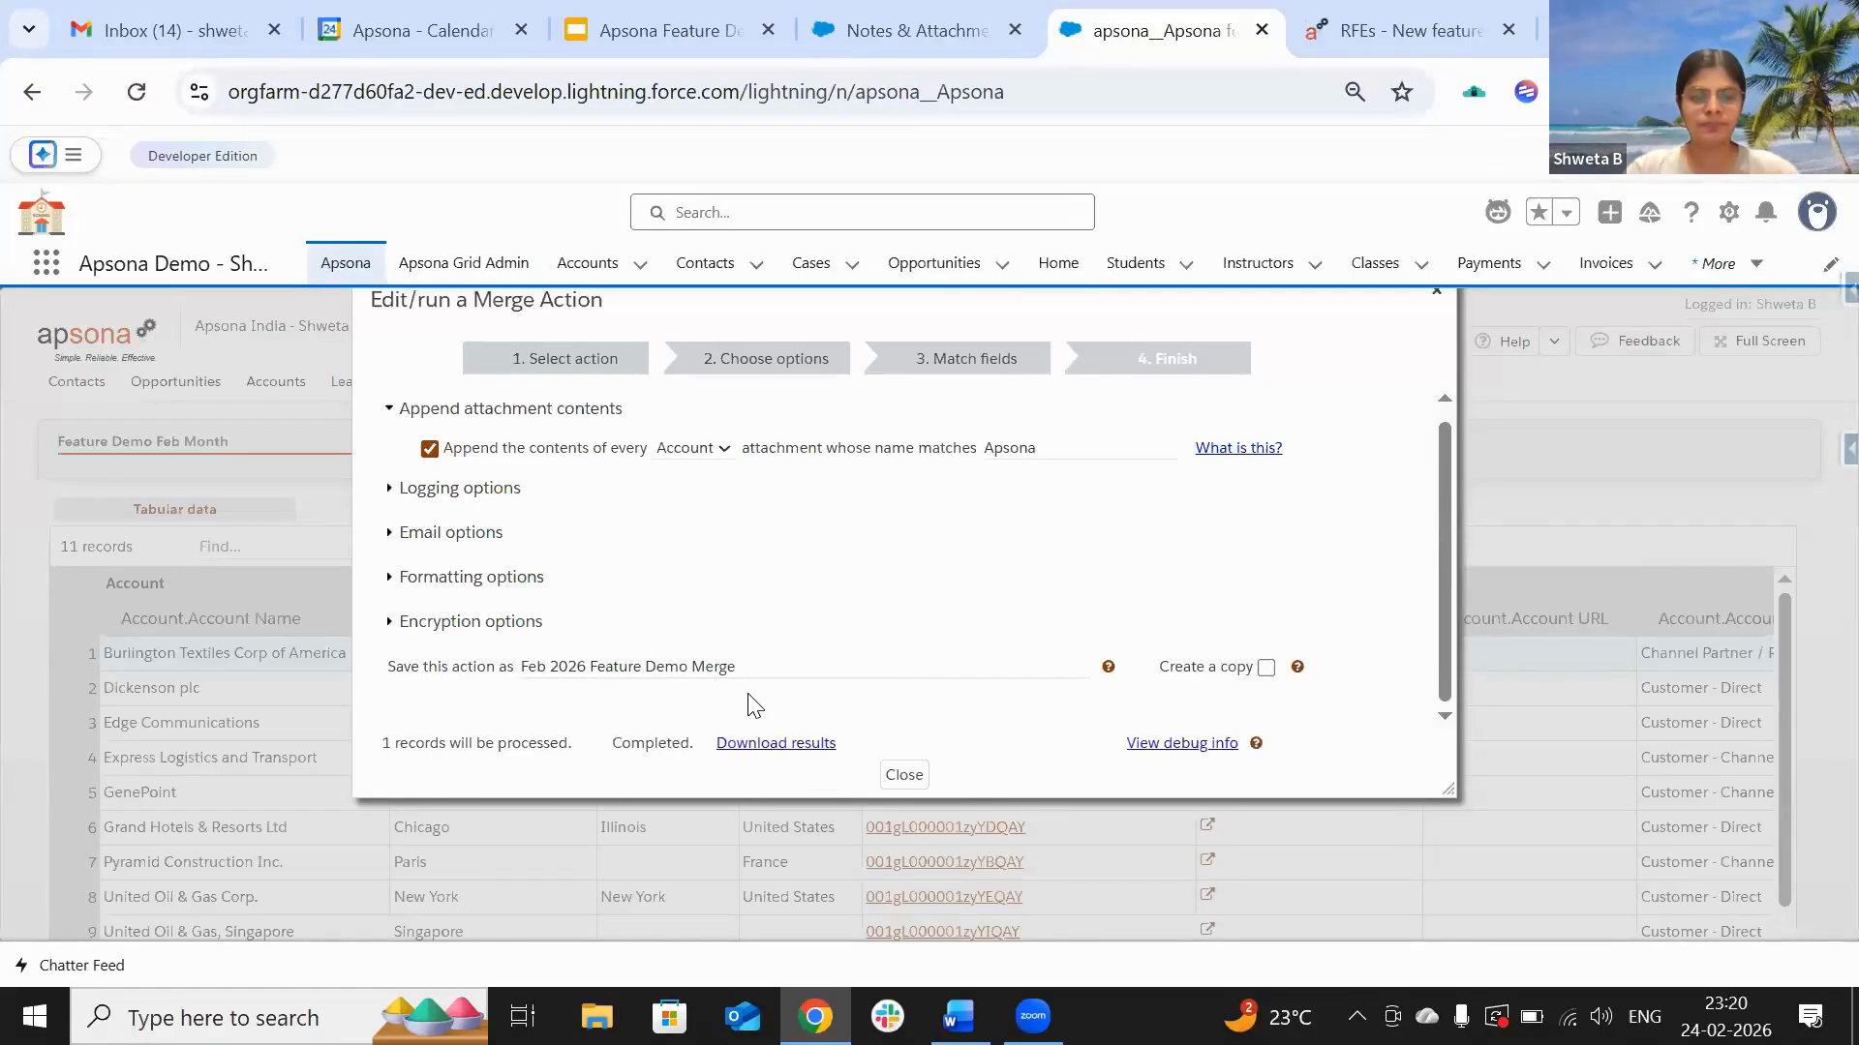
click(774, 743)
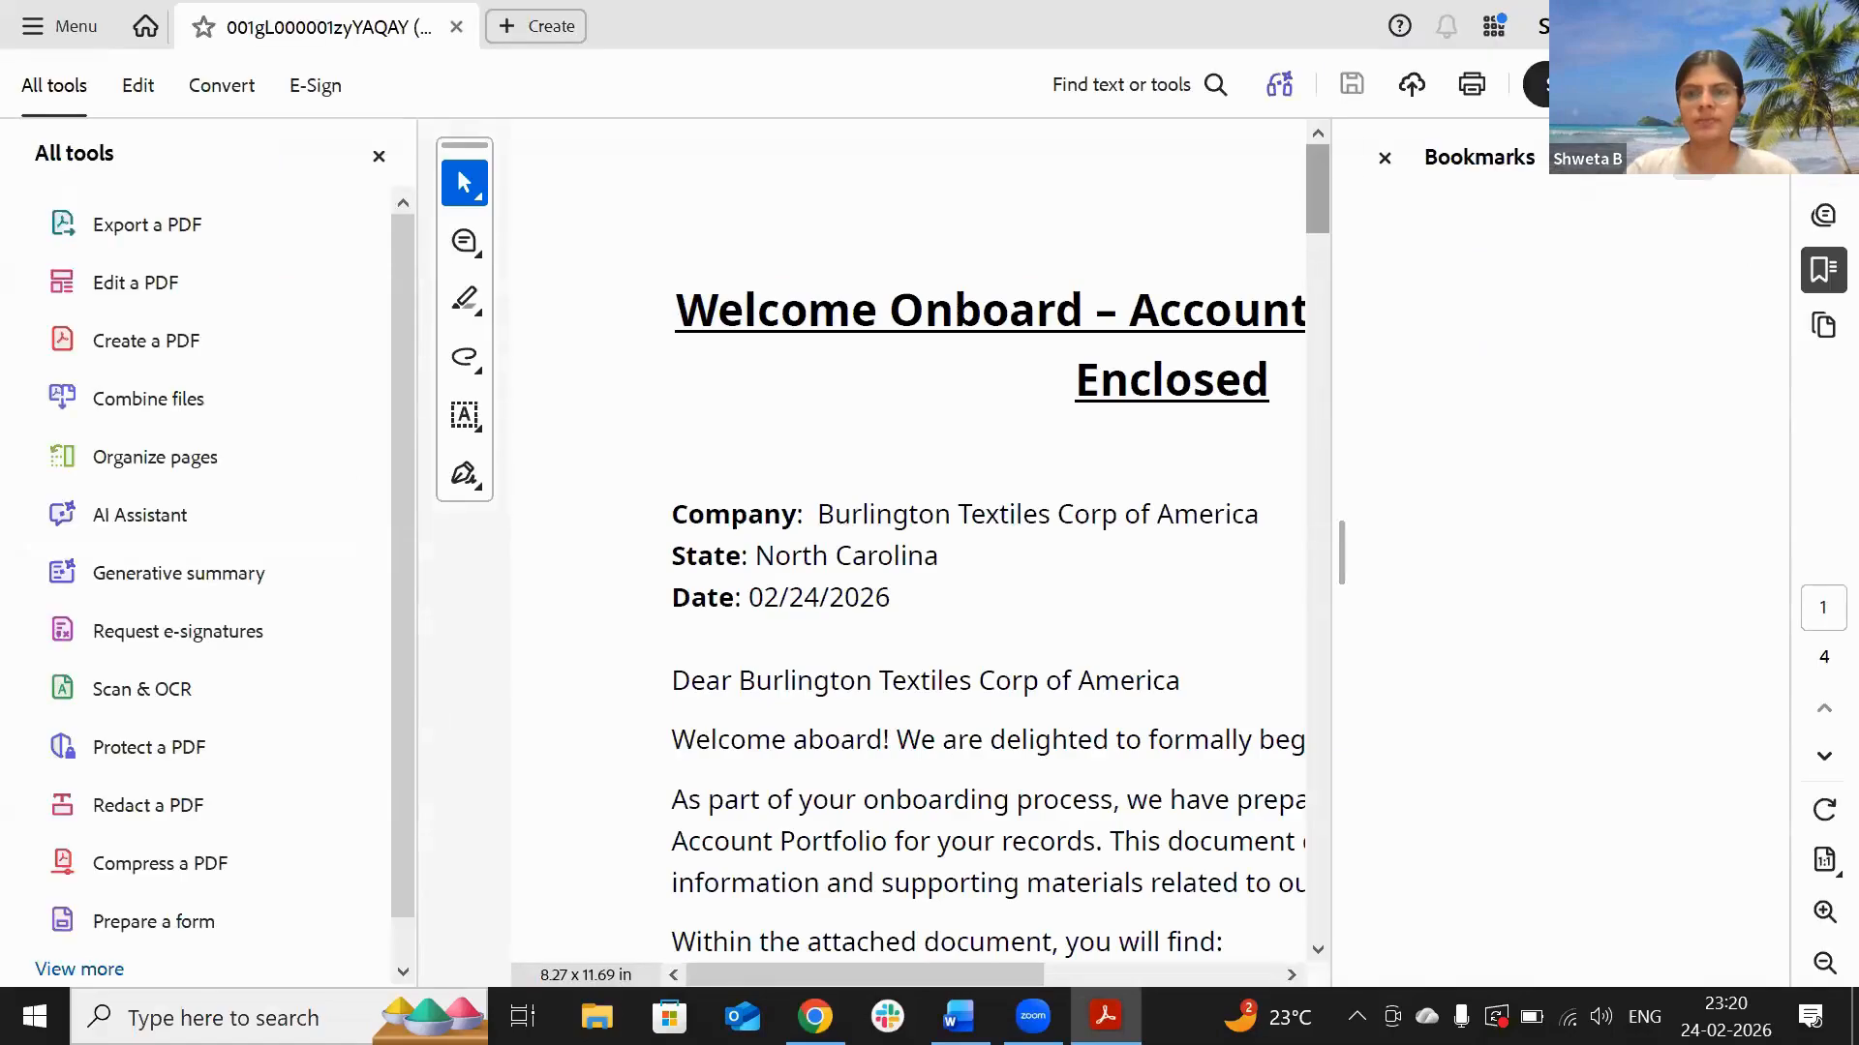
Step: Page through the four-page PDF: welcome letter, Compliance Certificate, Pricing Agreement and NDA
click(1387, 160)
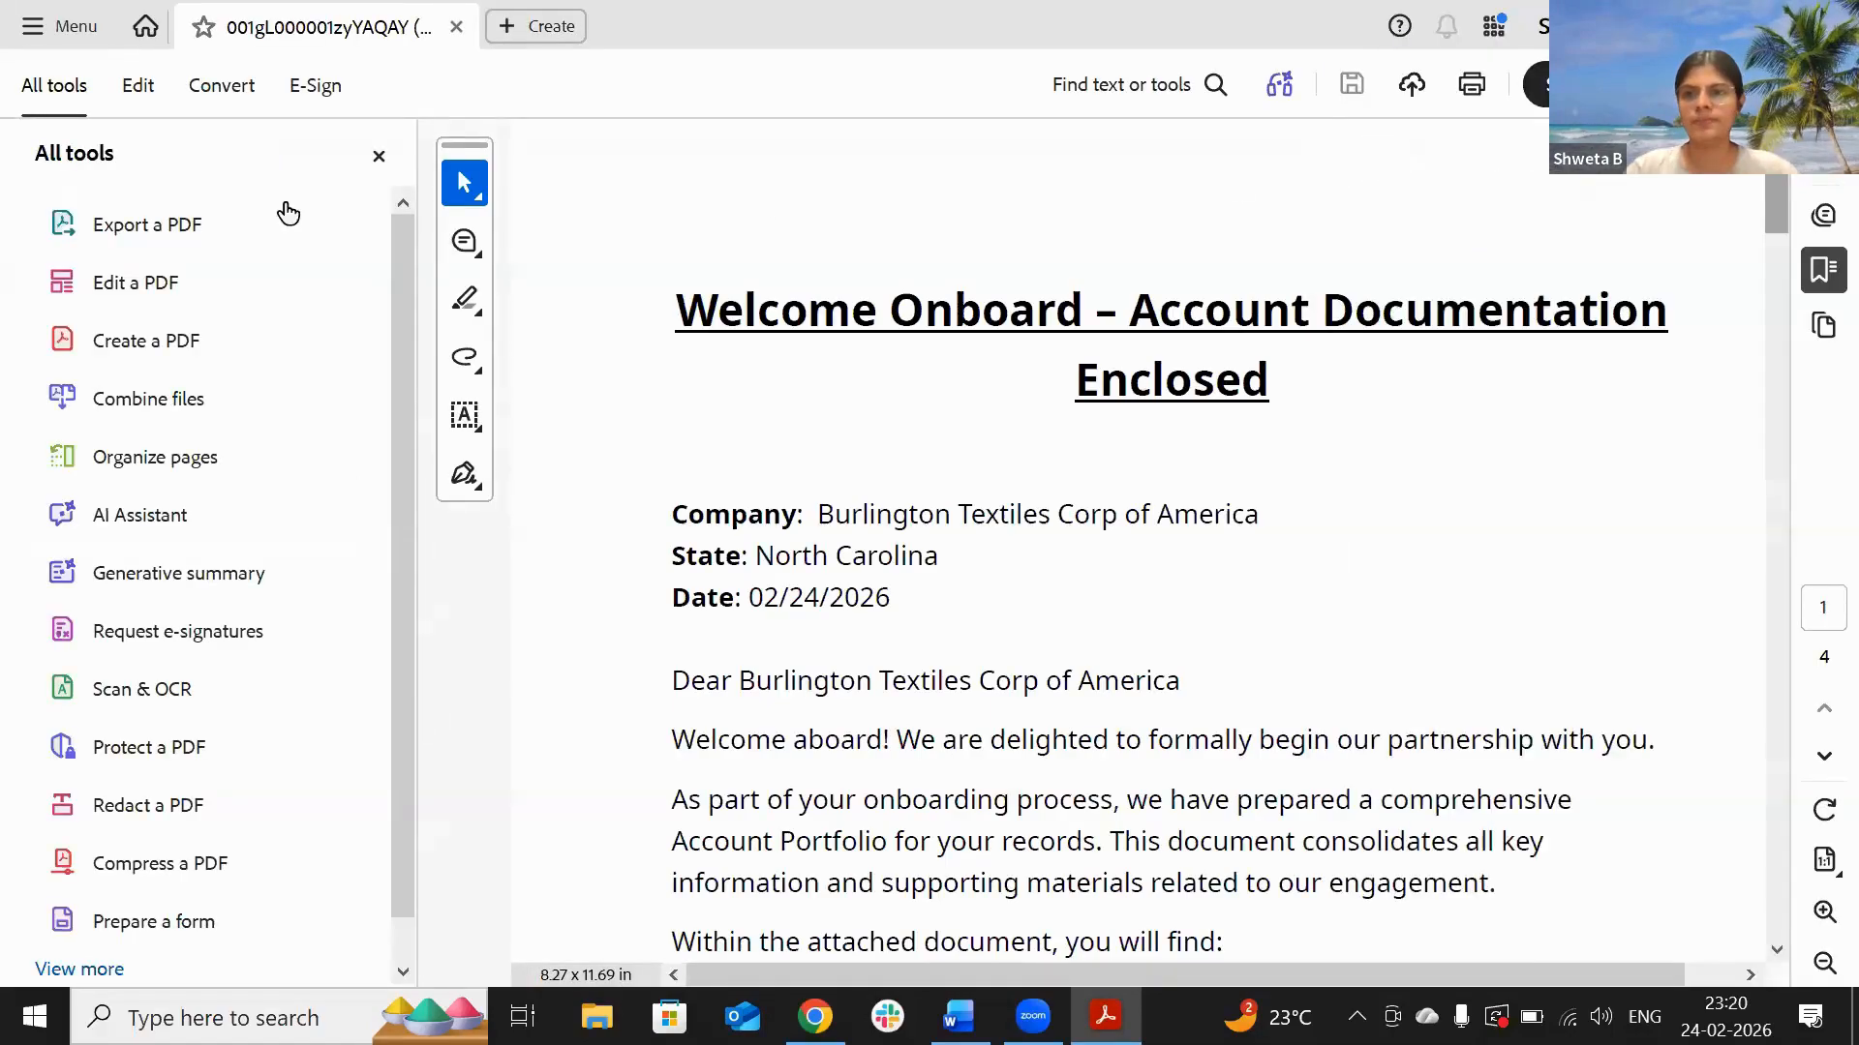
click(378, 158)
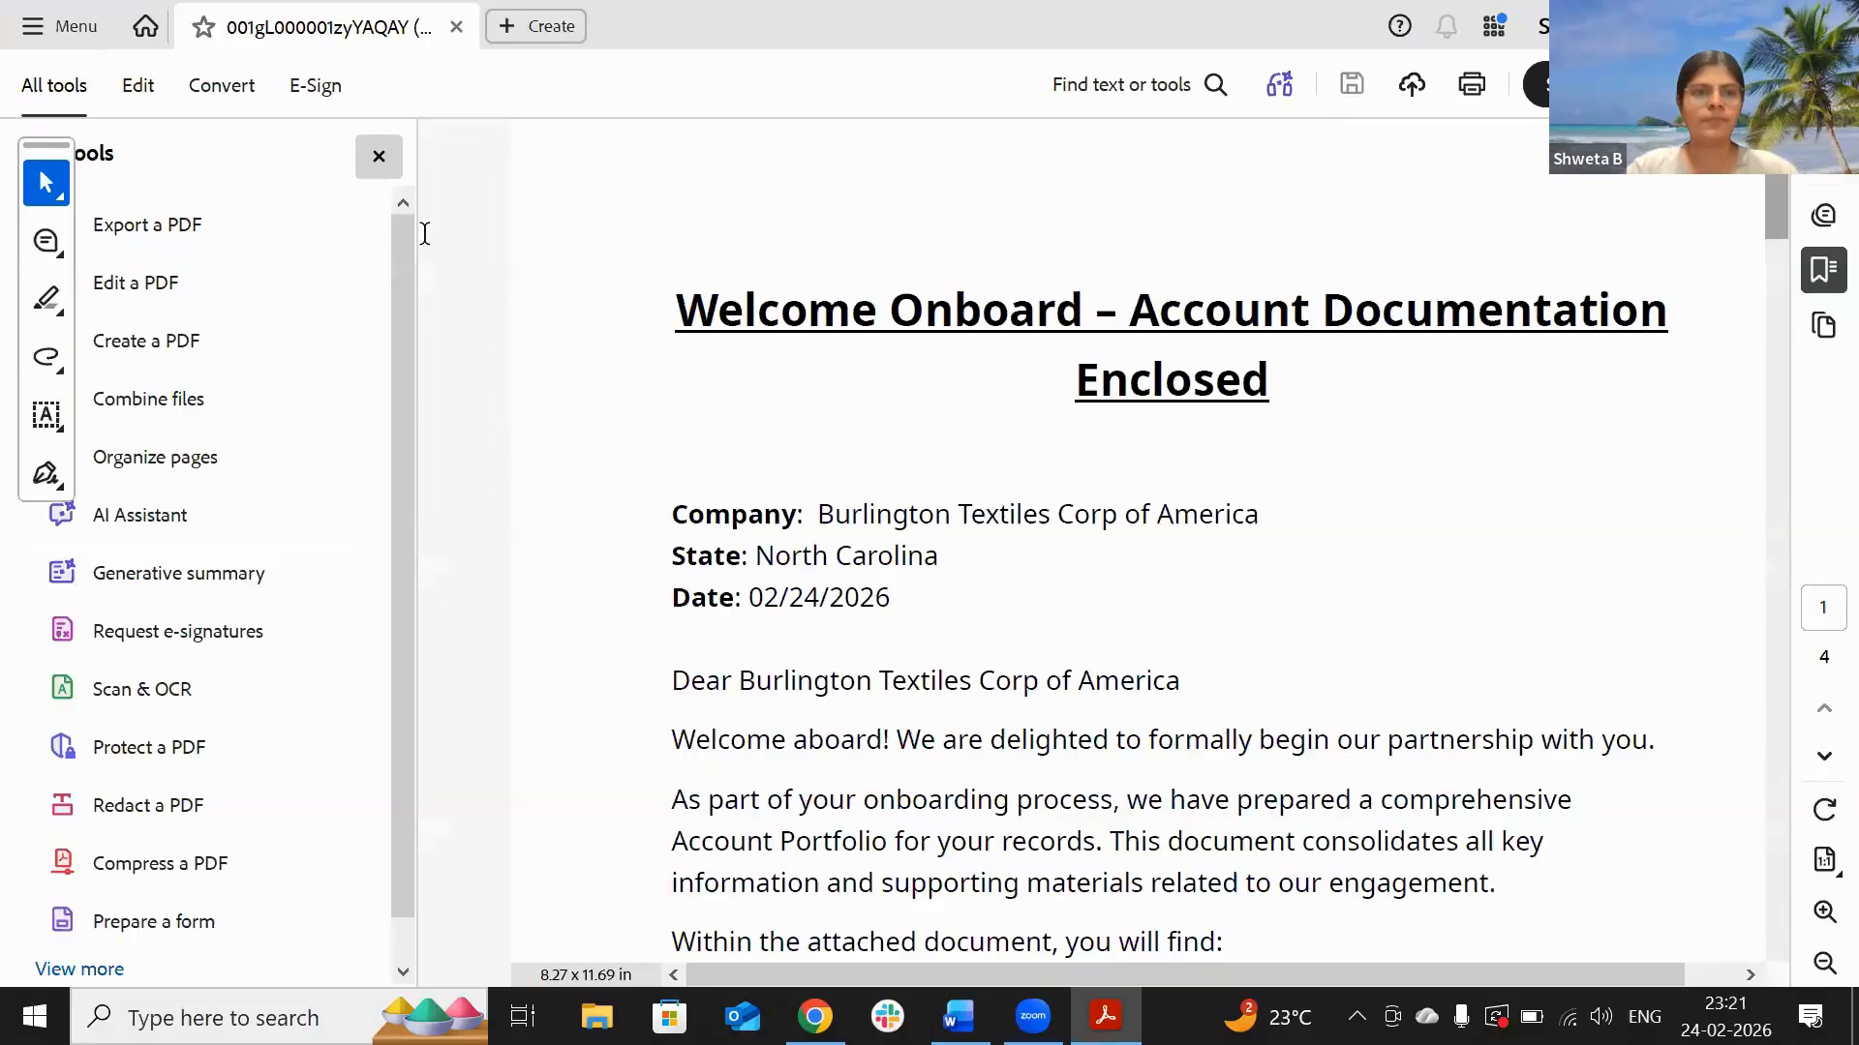
scroll(634, 523, down, 15)
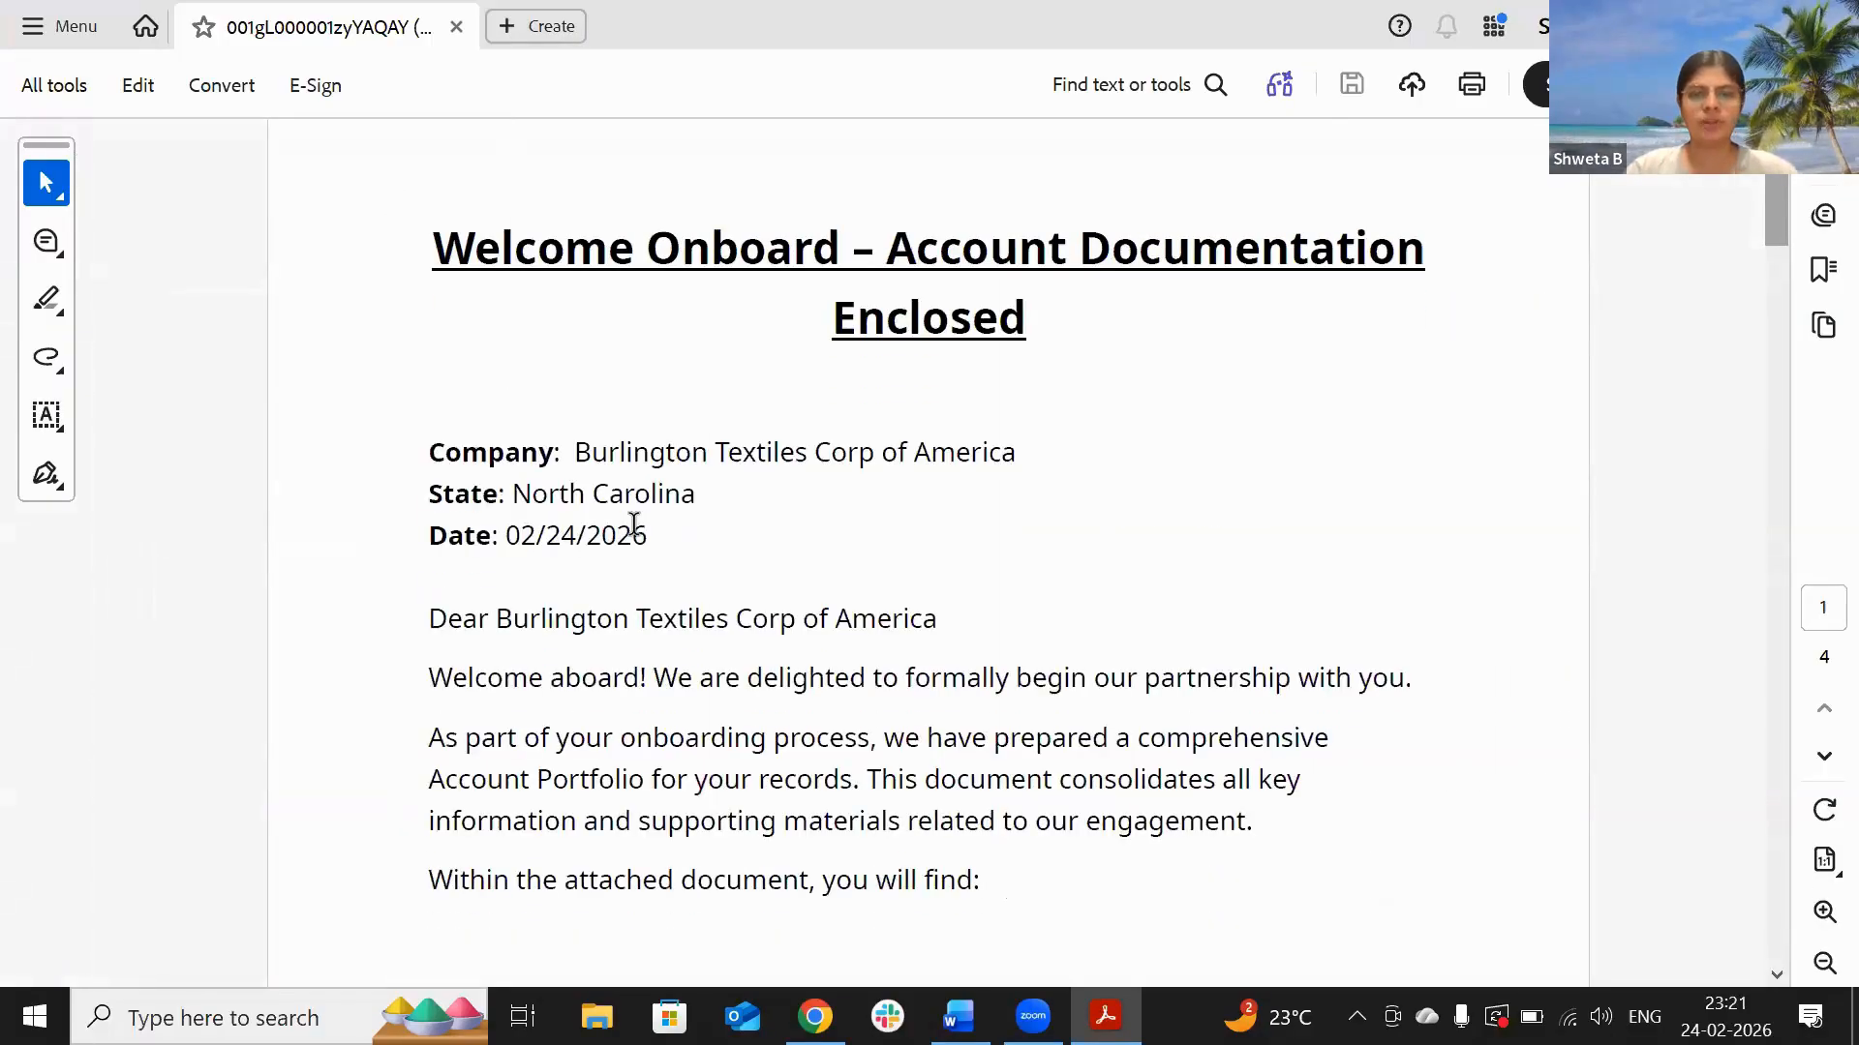
scroll(634, 523, down, 10)
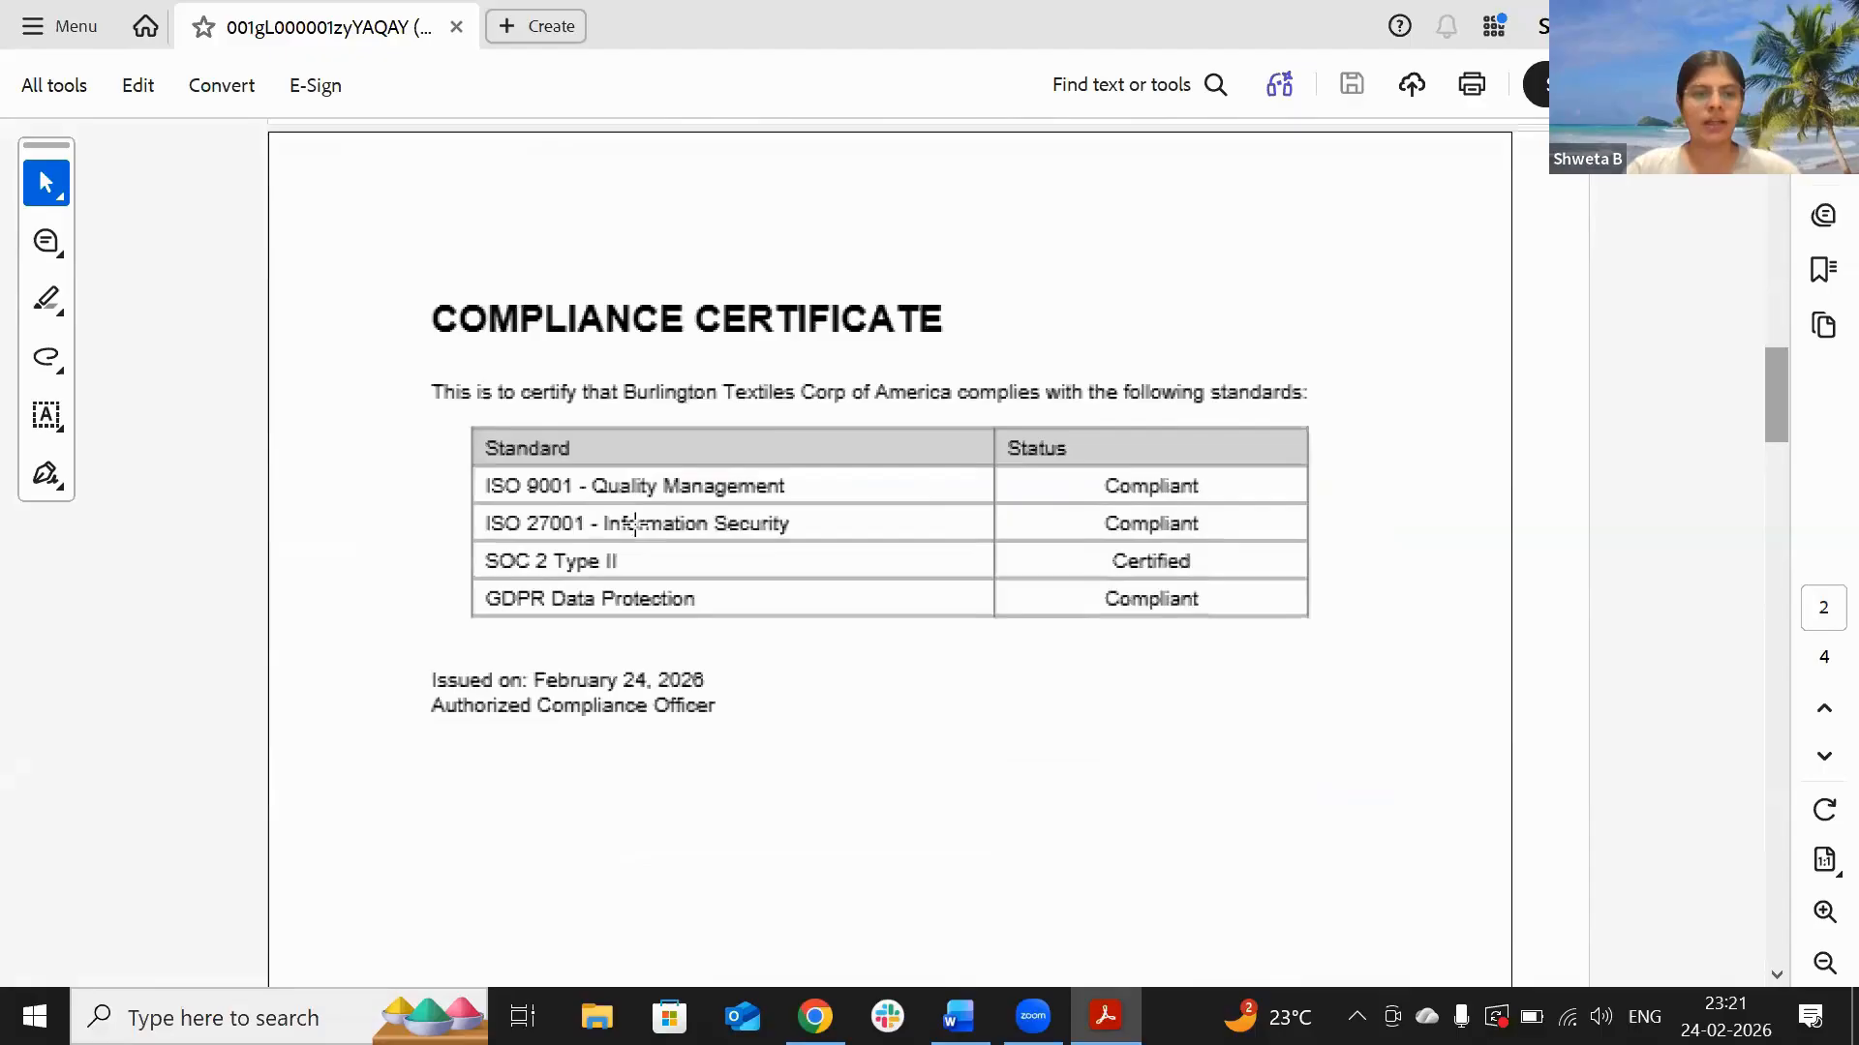
scroll(676, 414, down, 8)
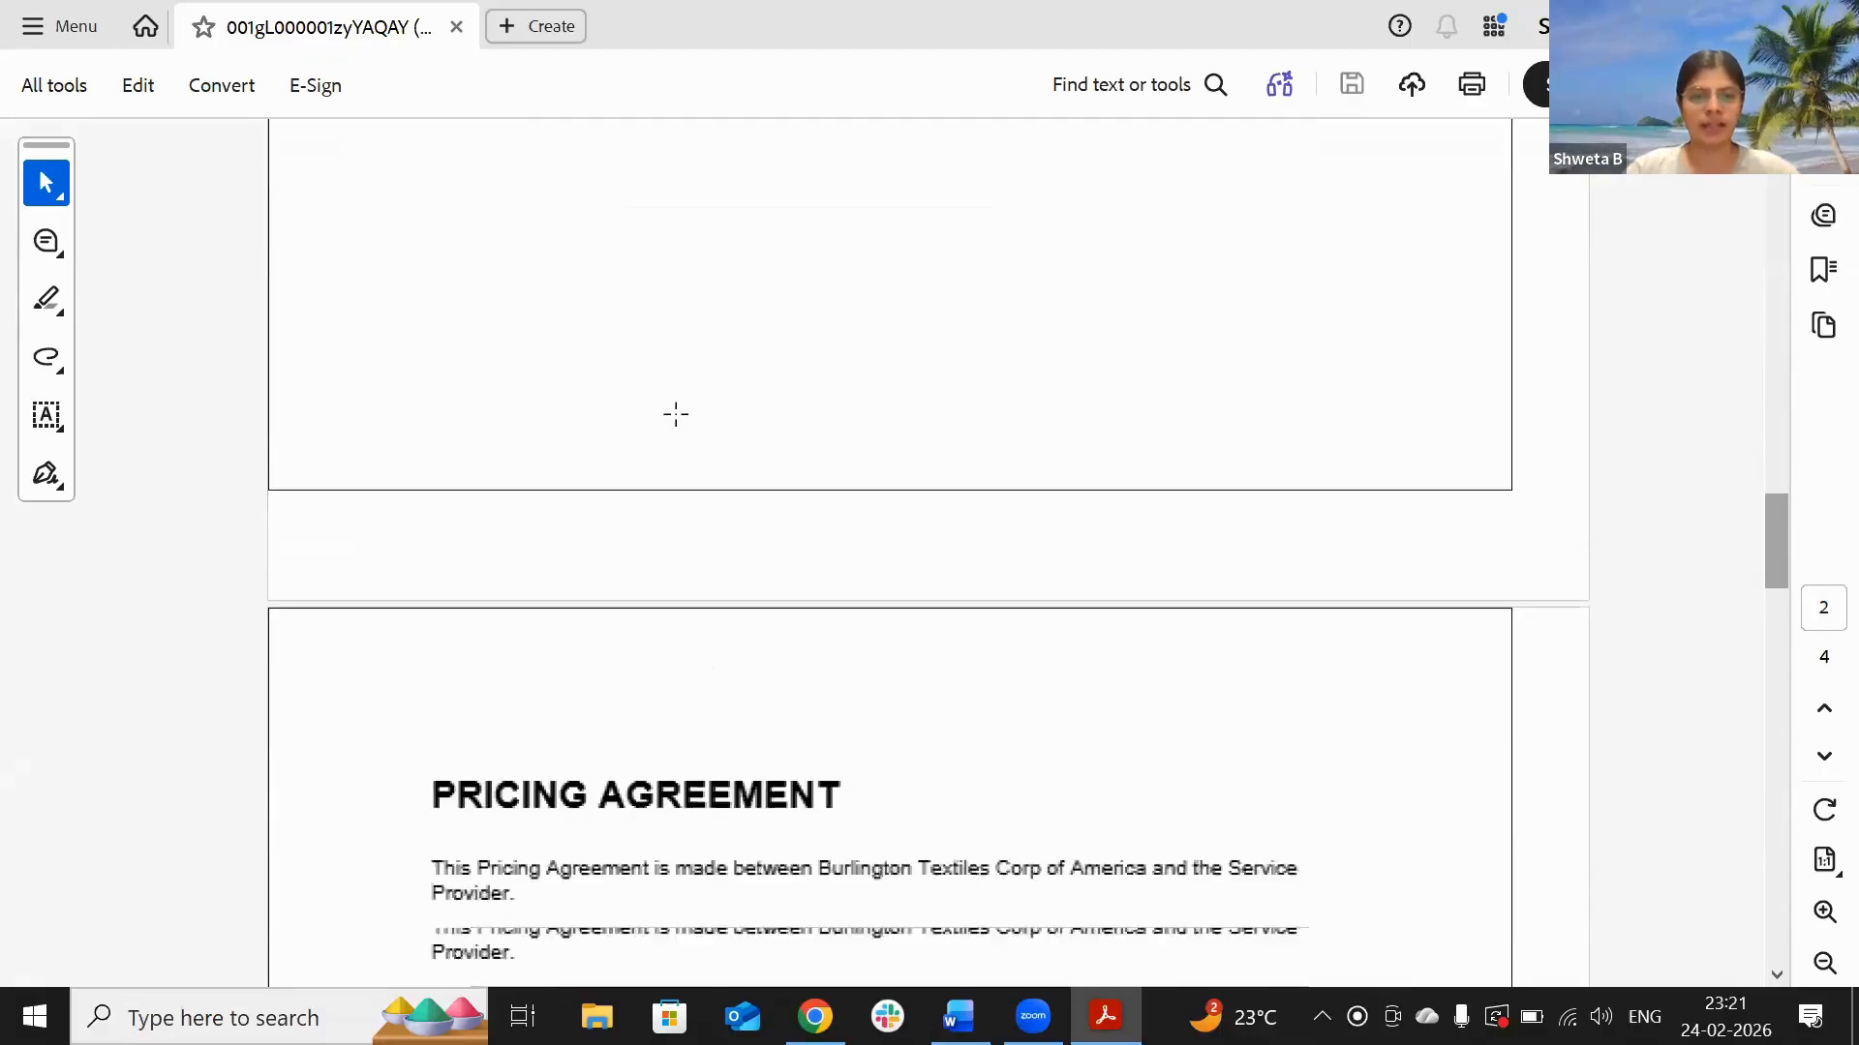
scroll(674, 487, down, 10)
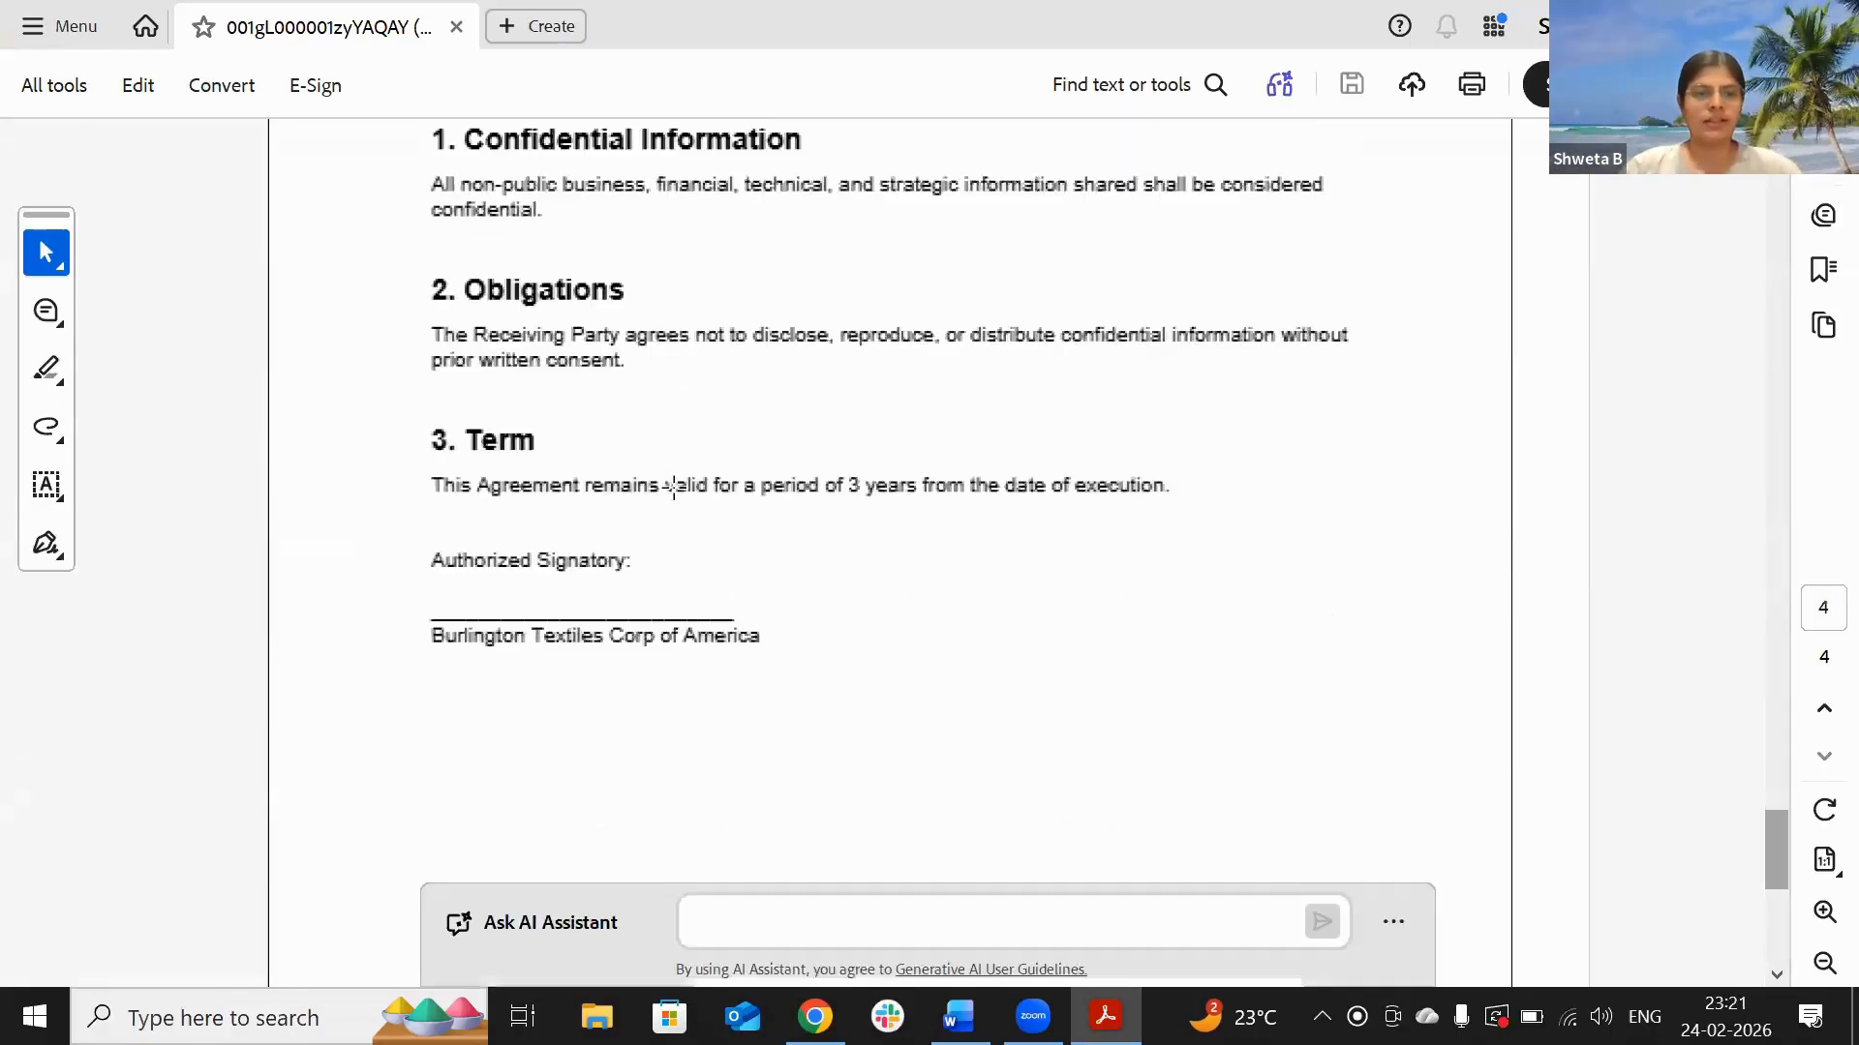
scroll(673, 487, up, 5)
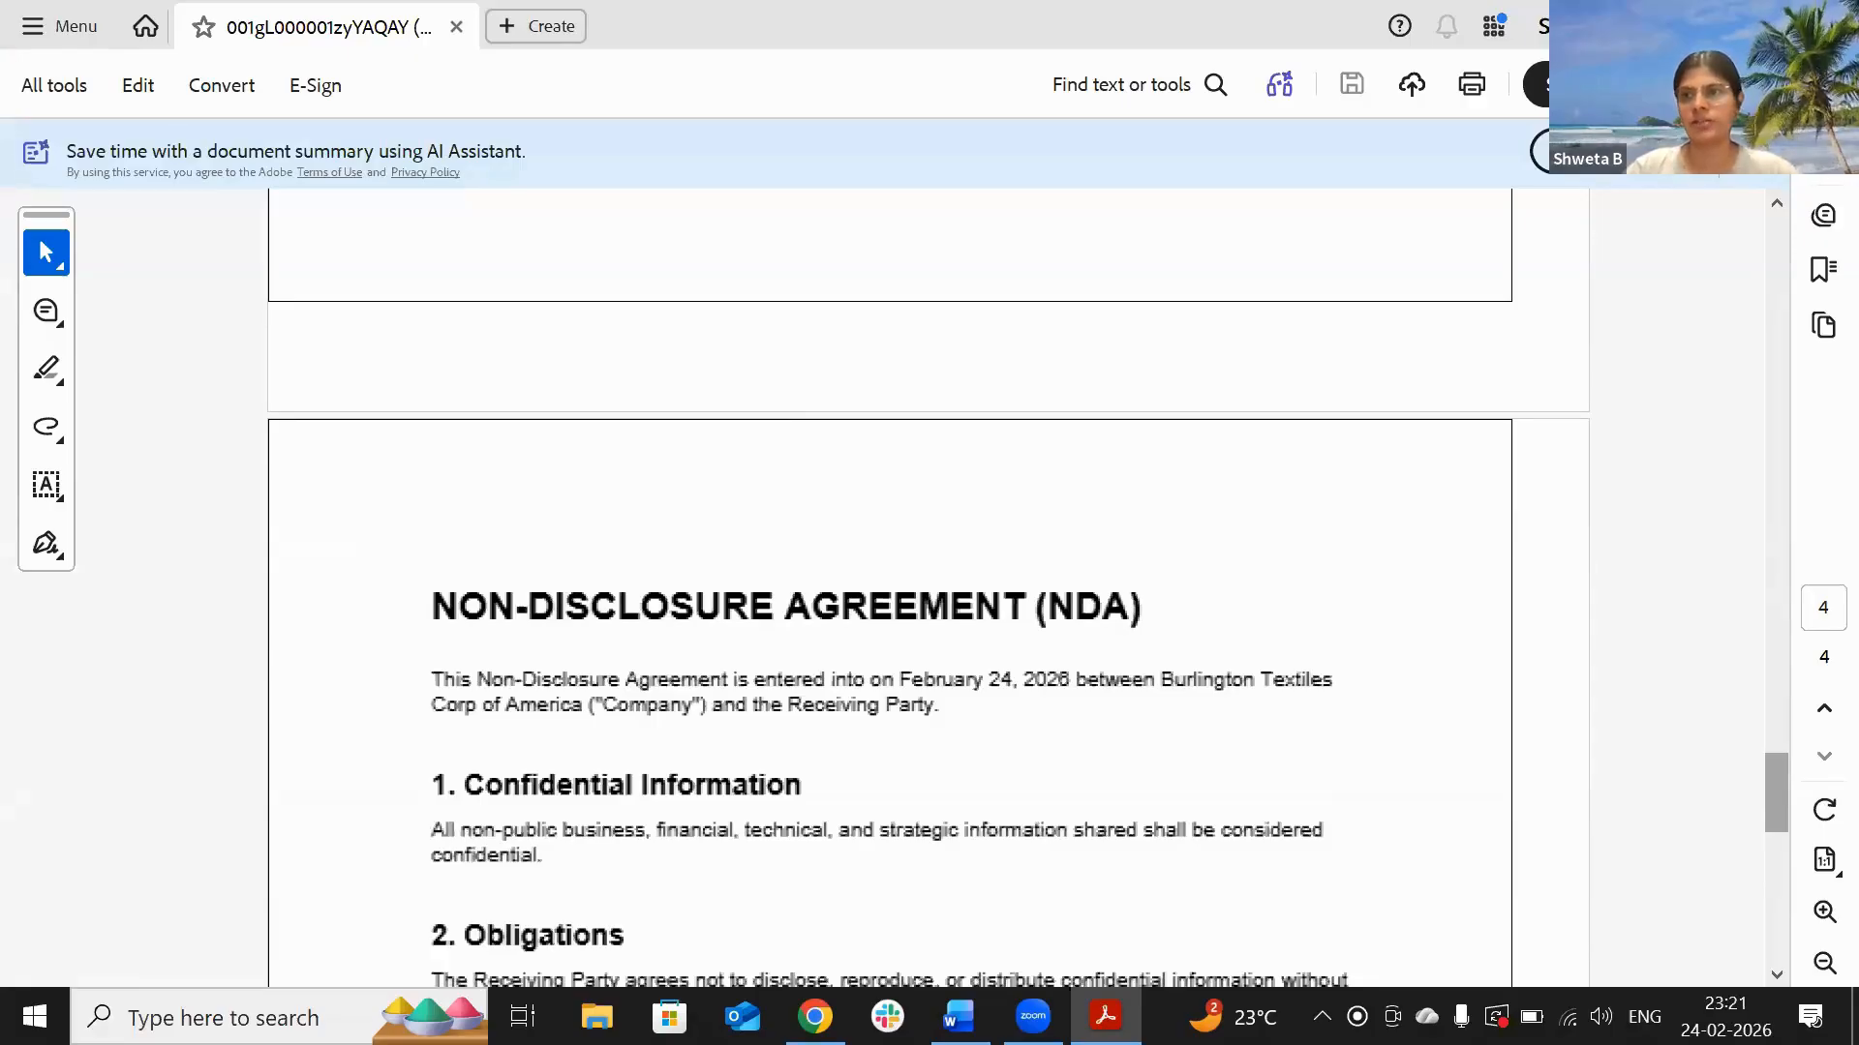
click(1825, 22)
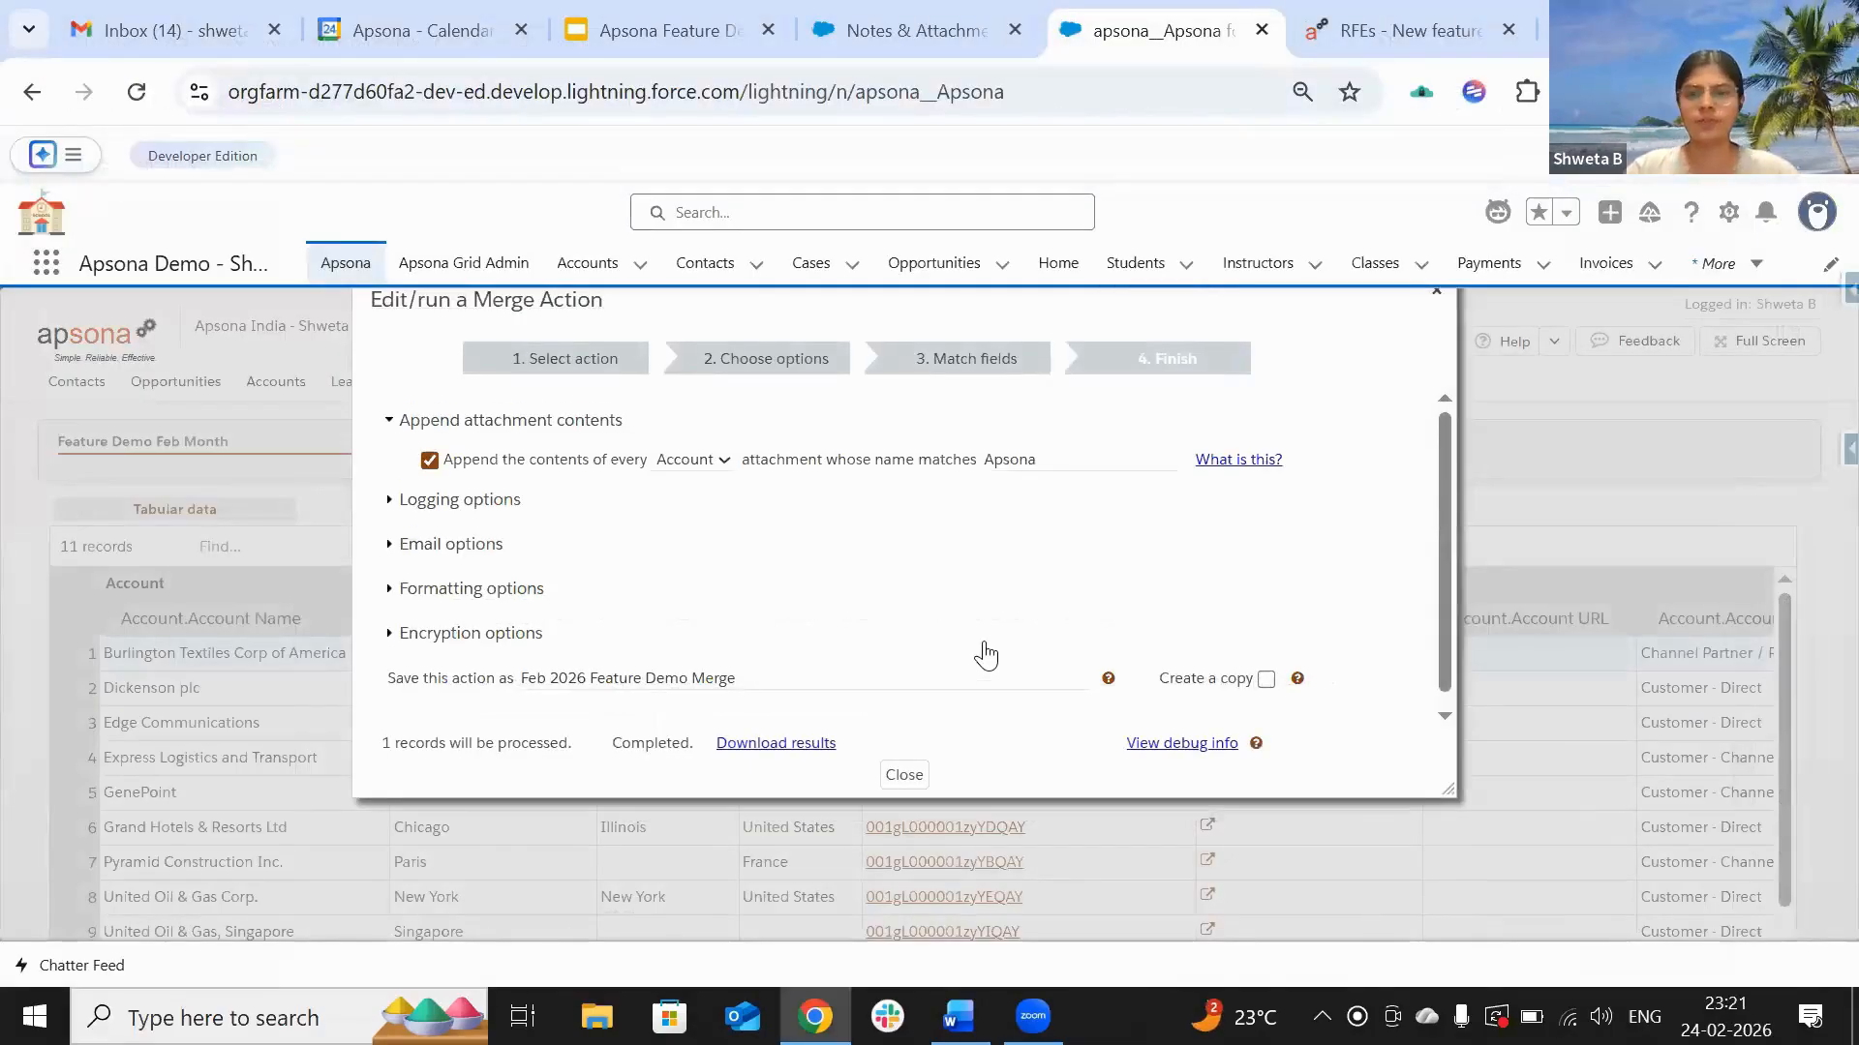
Step: Close the merge dialog and bring up slide 9, Logging Options – Task & Attachment
click(1437, 303)
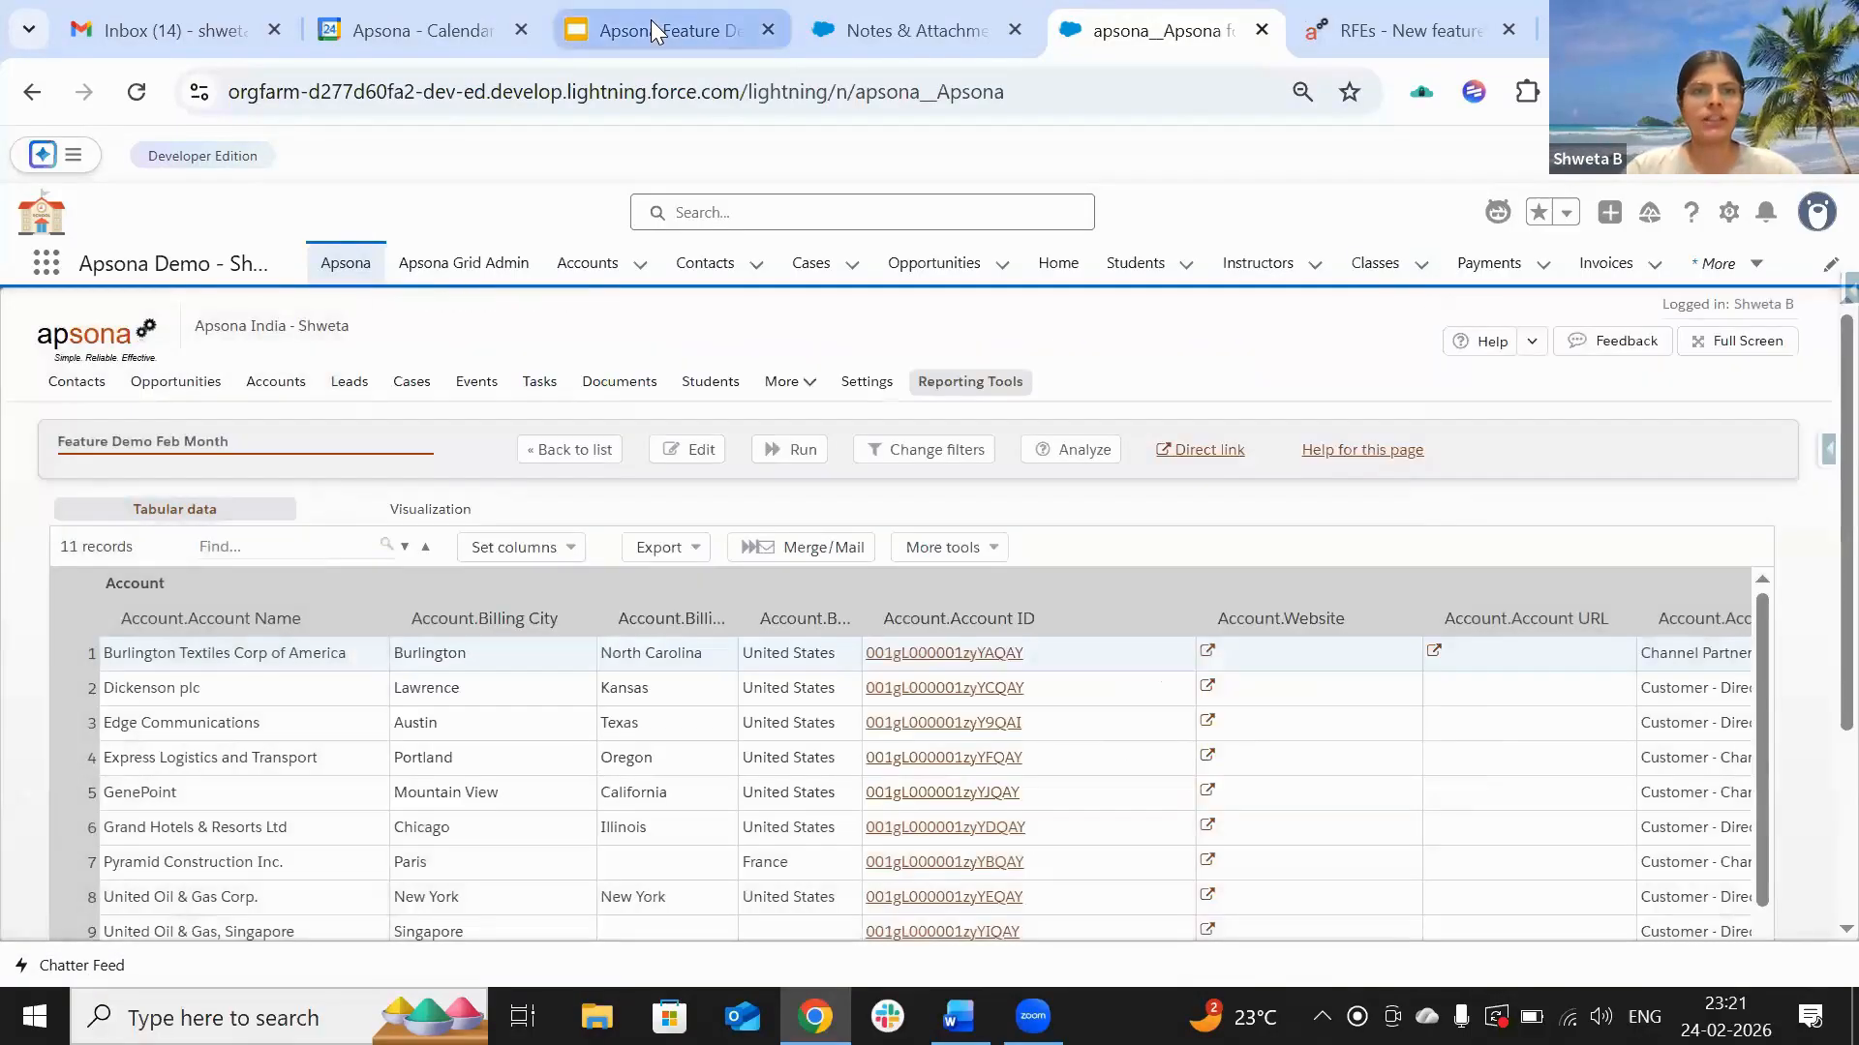
click(651, 32)
click(170, 779)
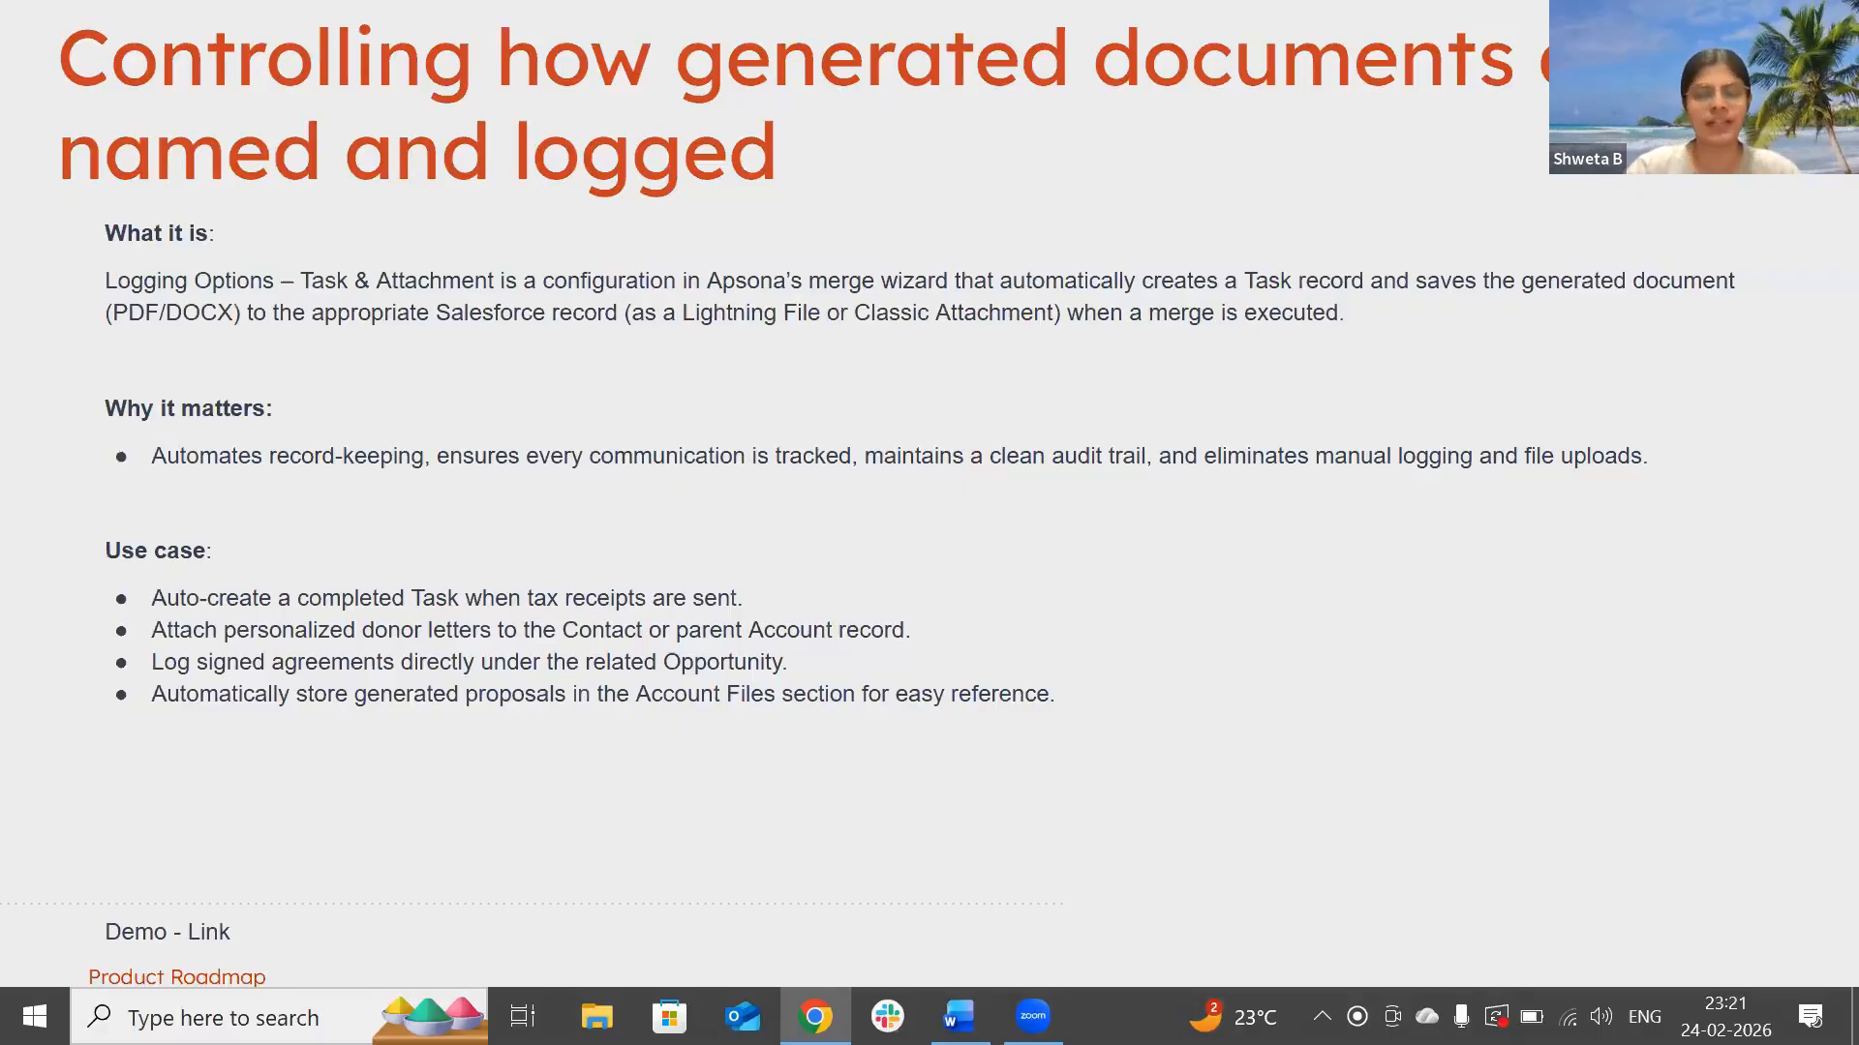
Step: Leave the slideshow and go from the Burlington Textiles account back to the Feature Demo Feb Month report
key(Escape)
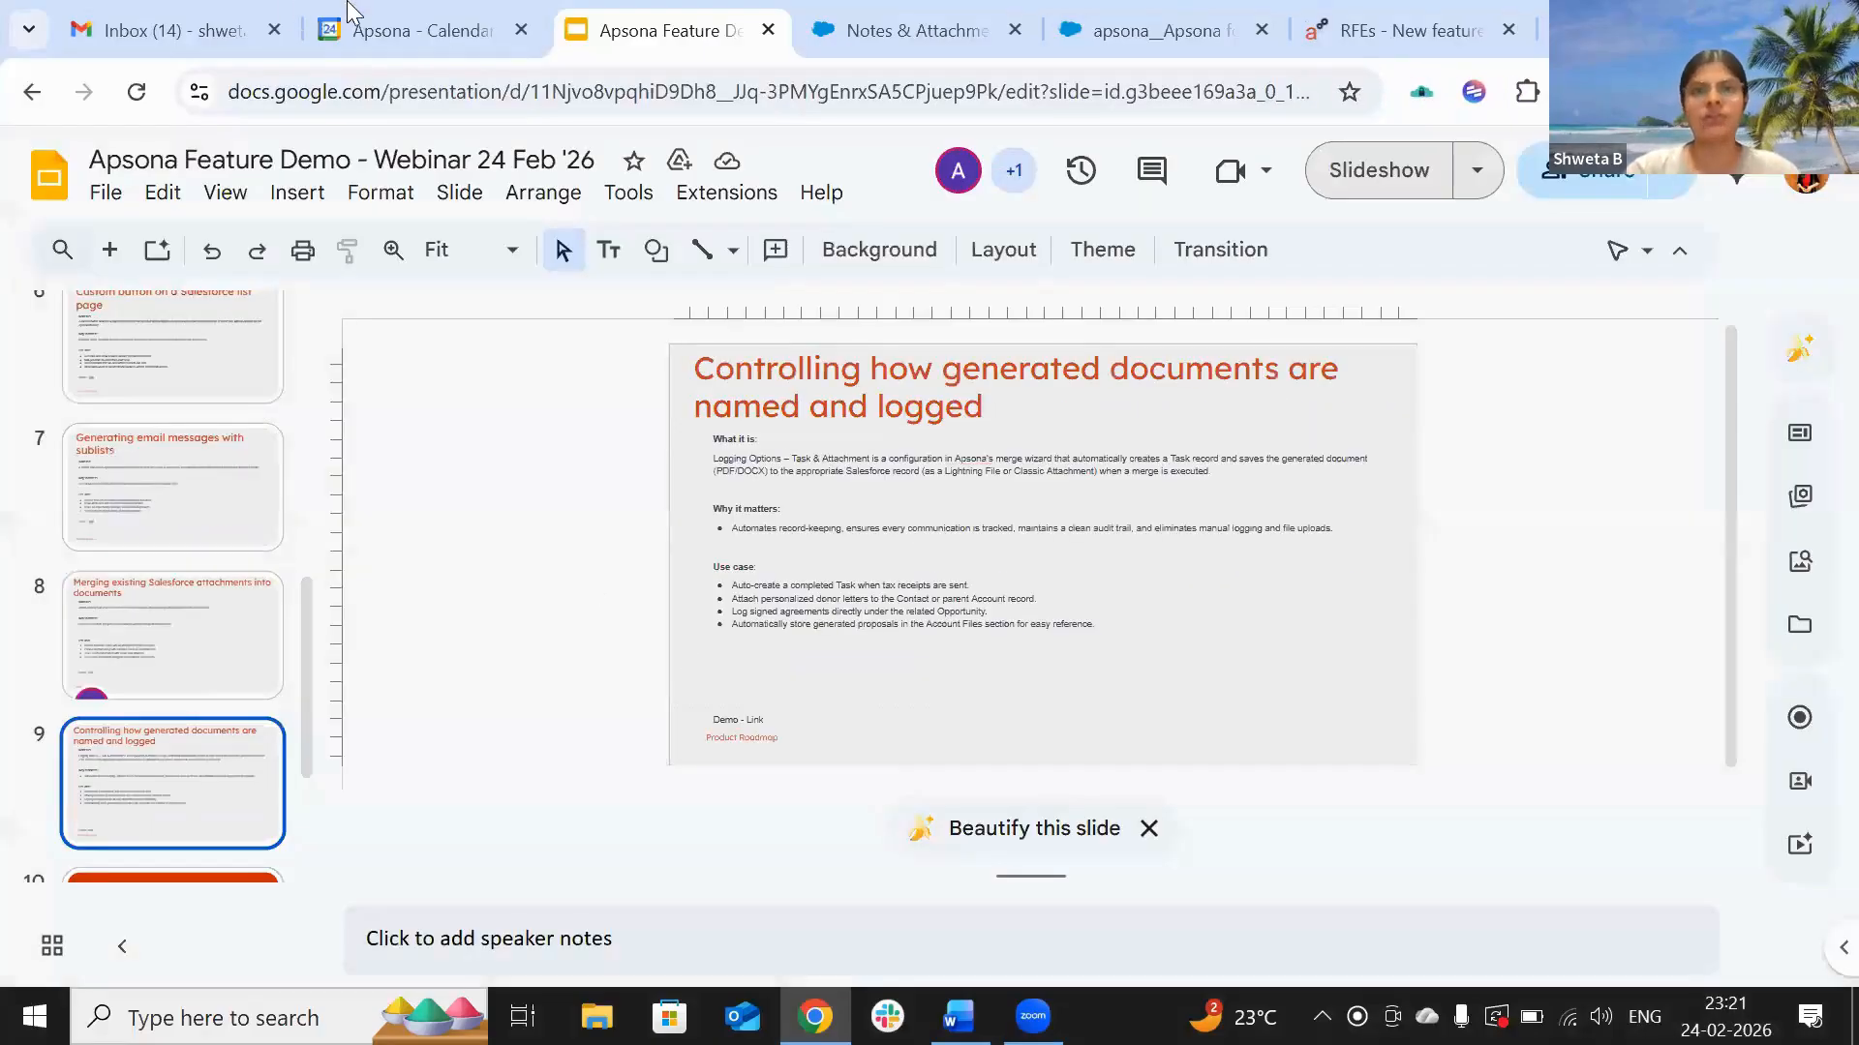
click(861, 30)
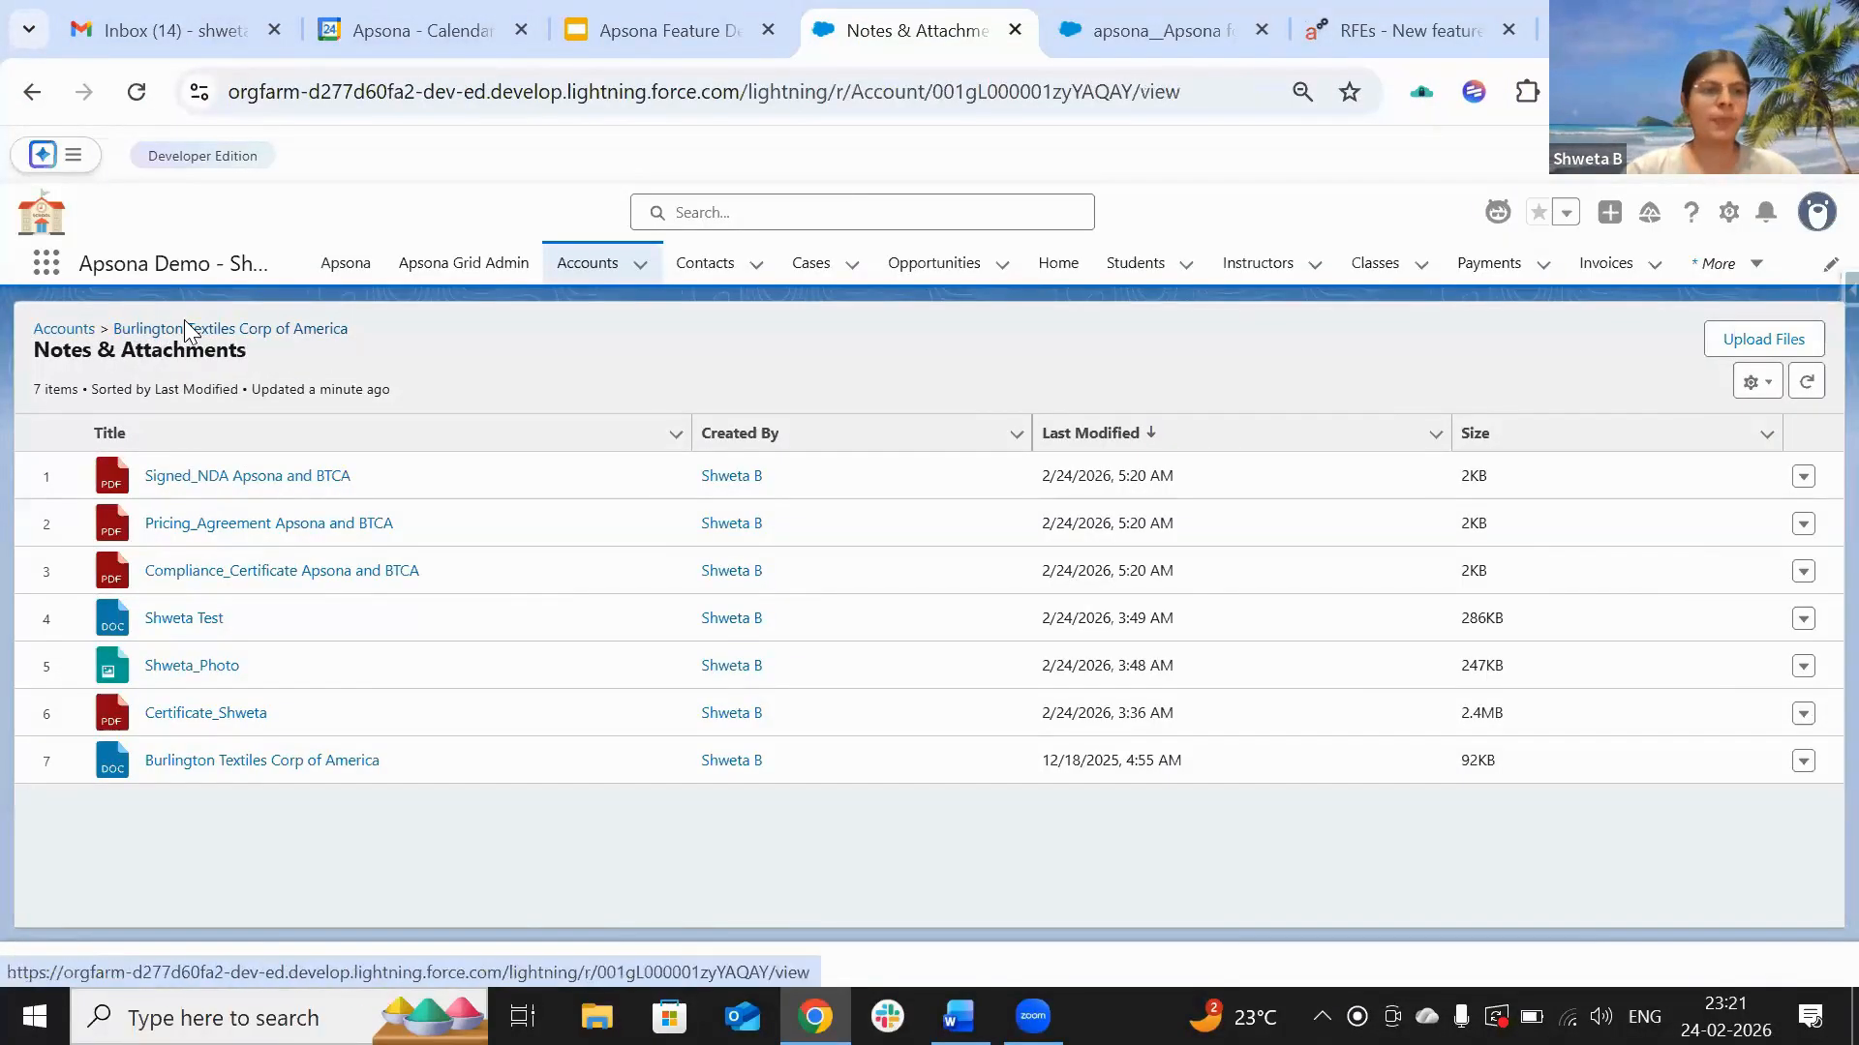
click(184, 328)
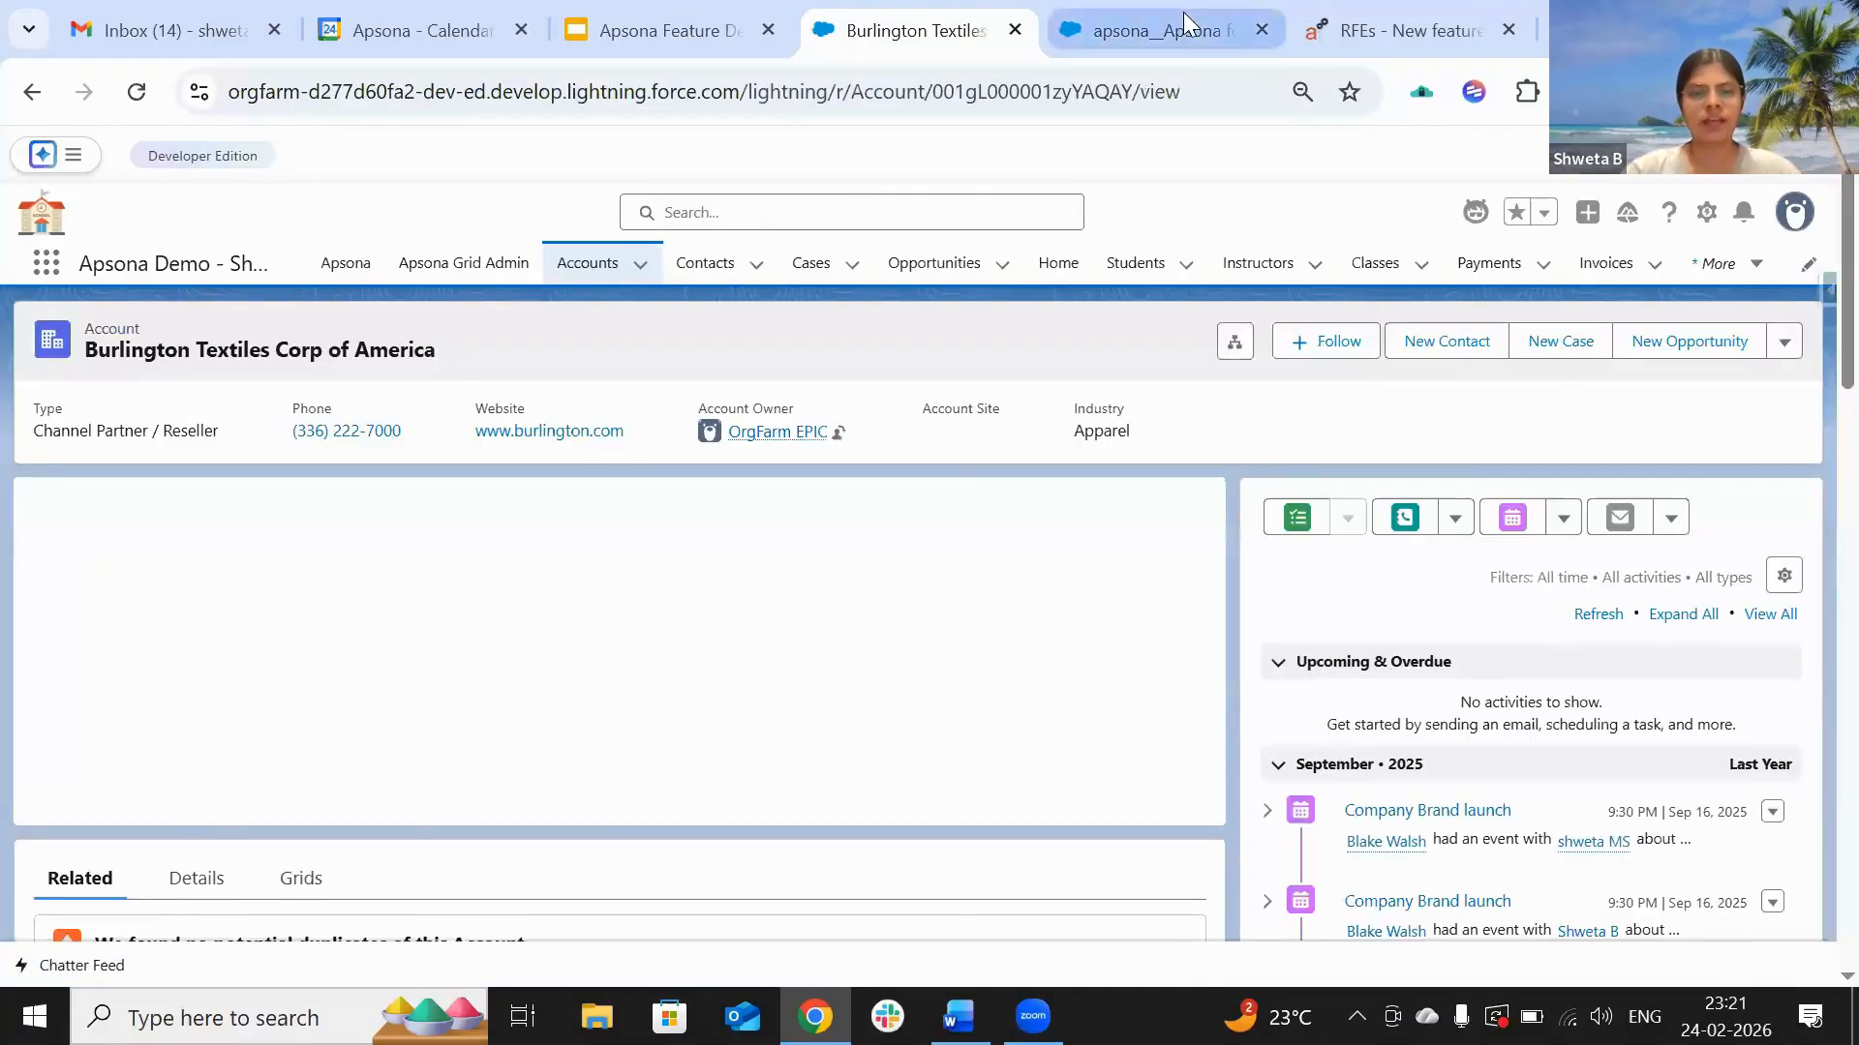
click(1183, 12)
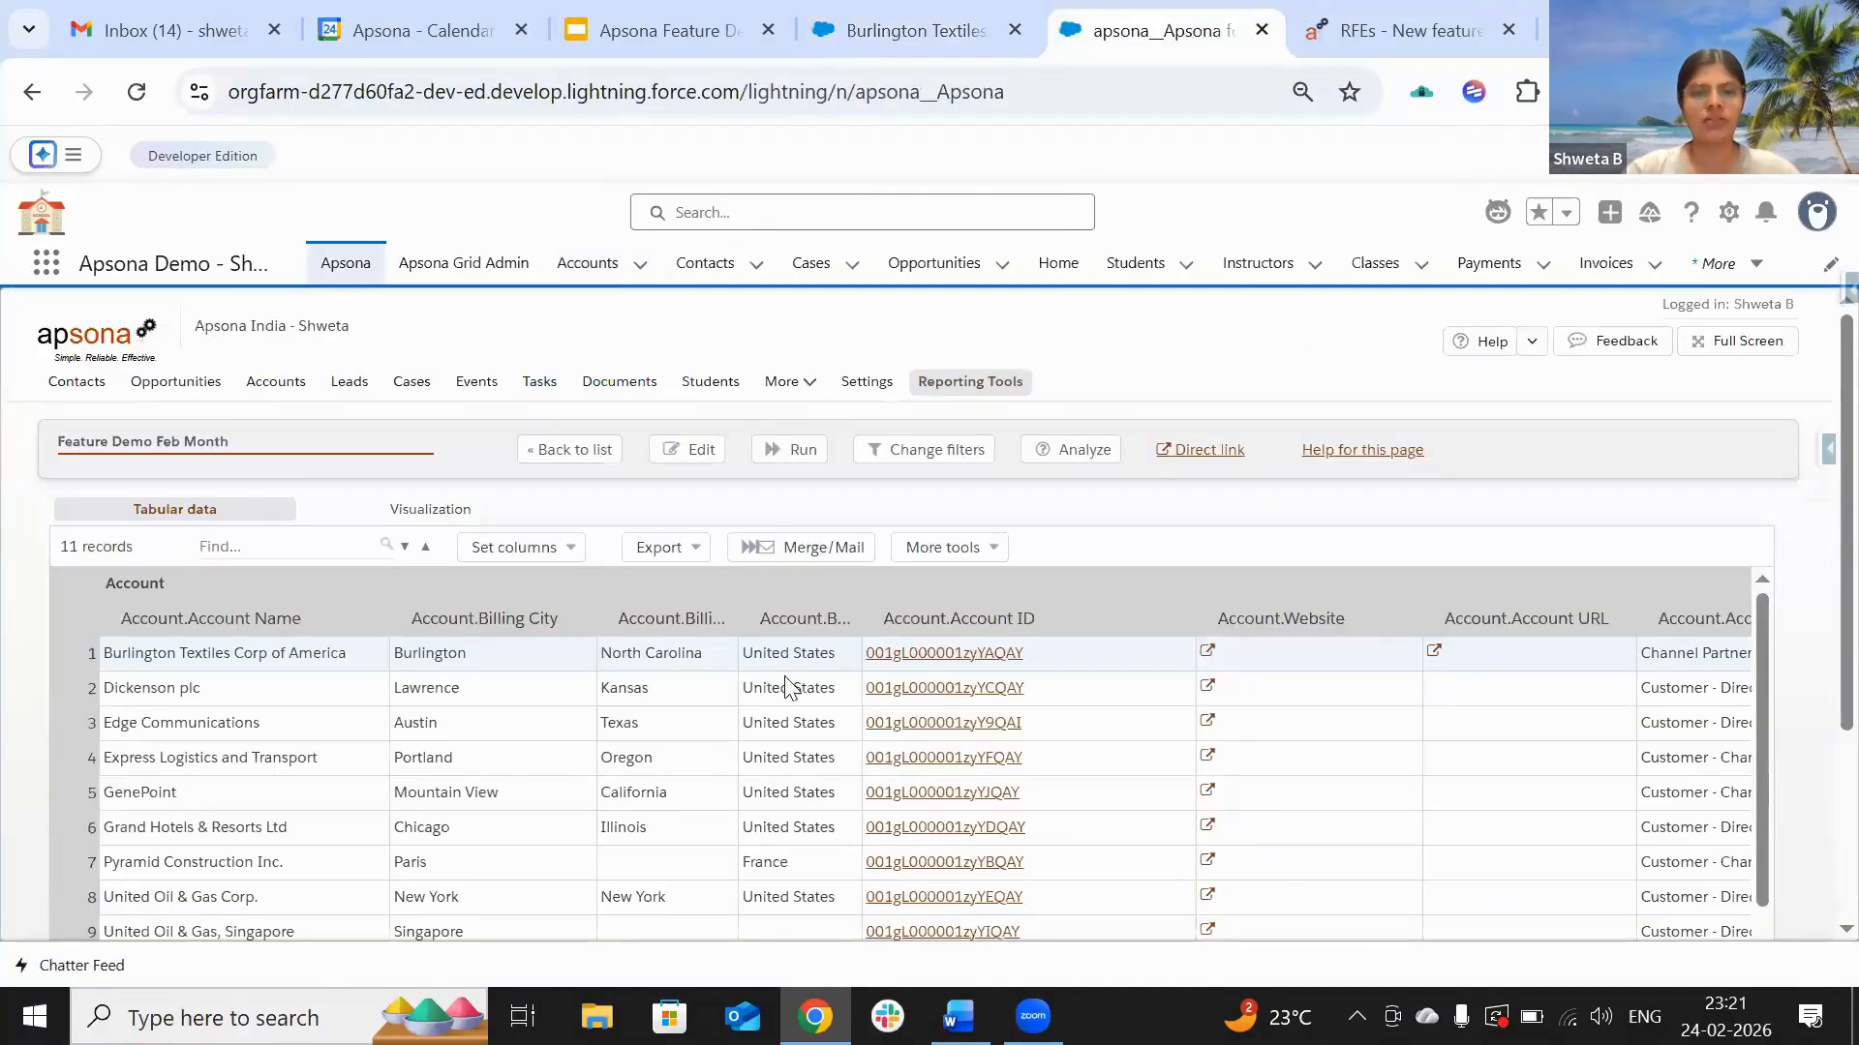
Step: Reopen the saved Feb 2026 Feature Demo Merge action in edit mode and advance to its final step
click(814, 557)
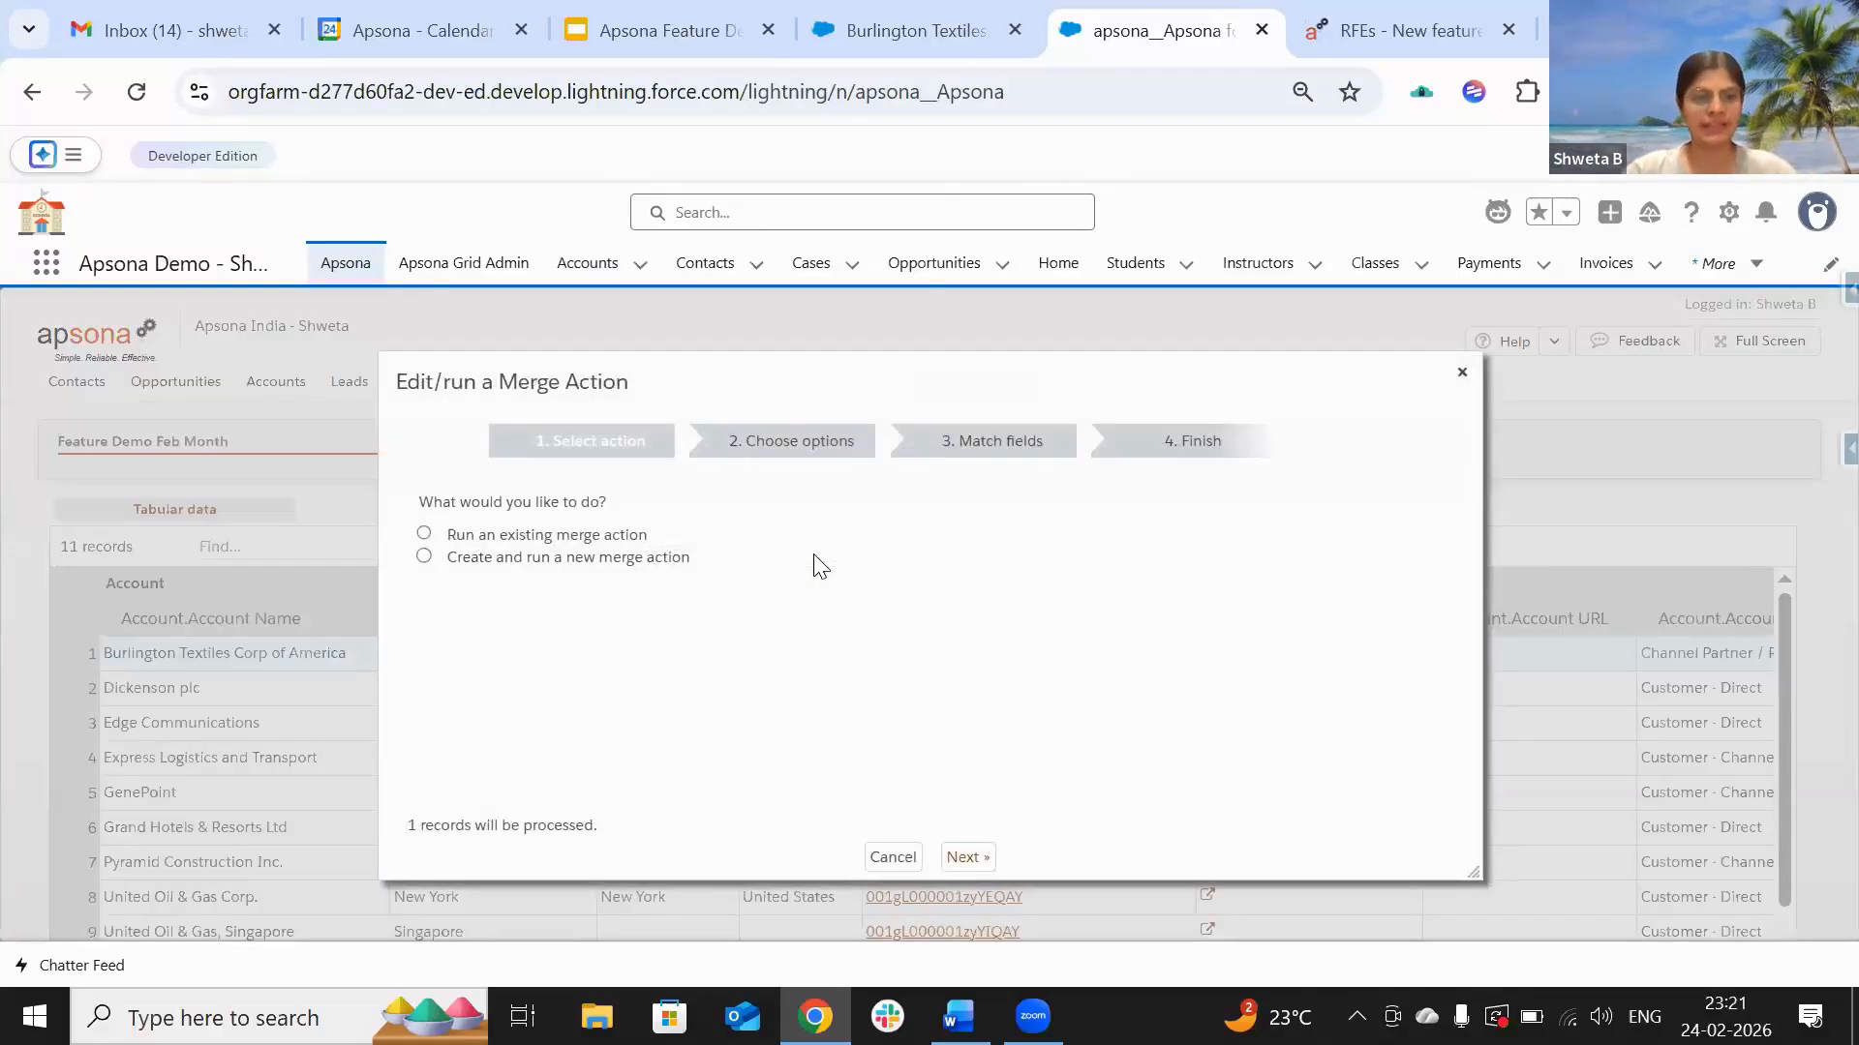
click(425, 535)
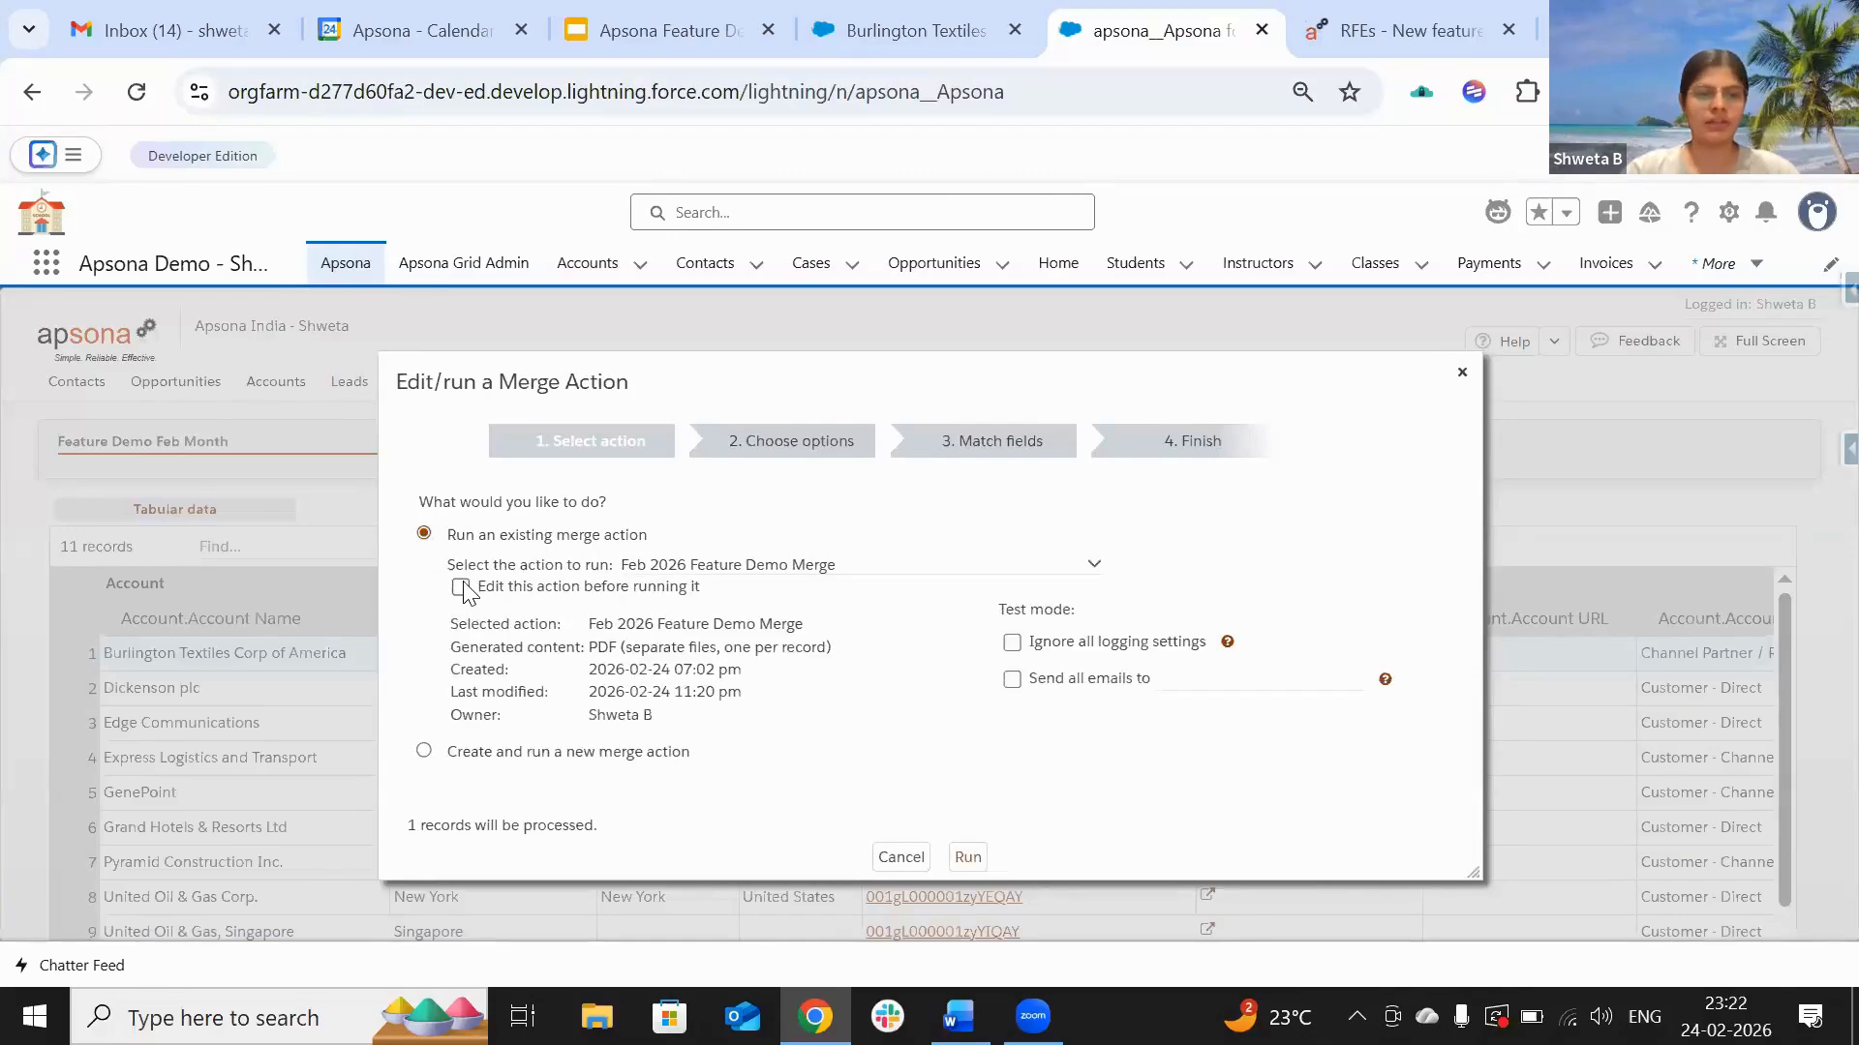
click(461, 587)
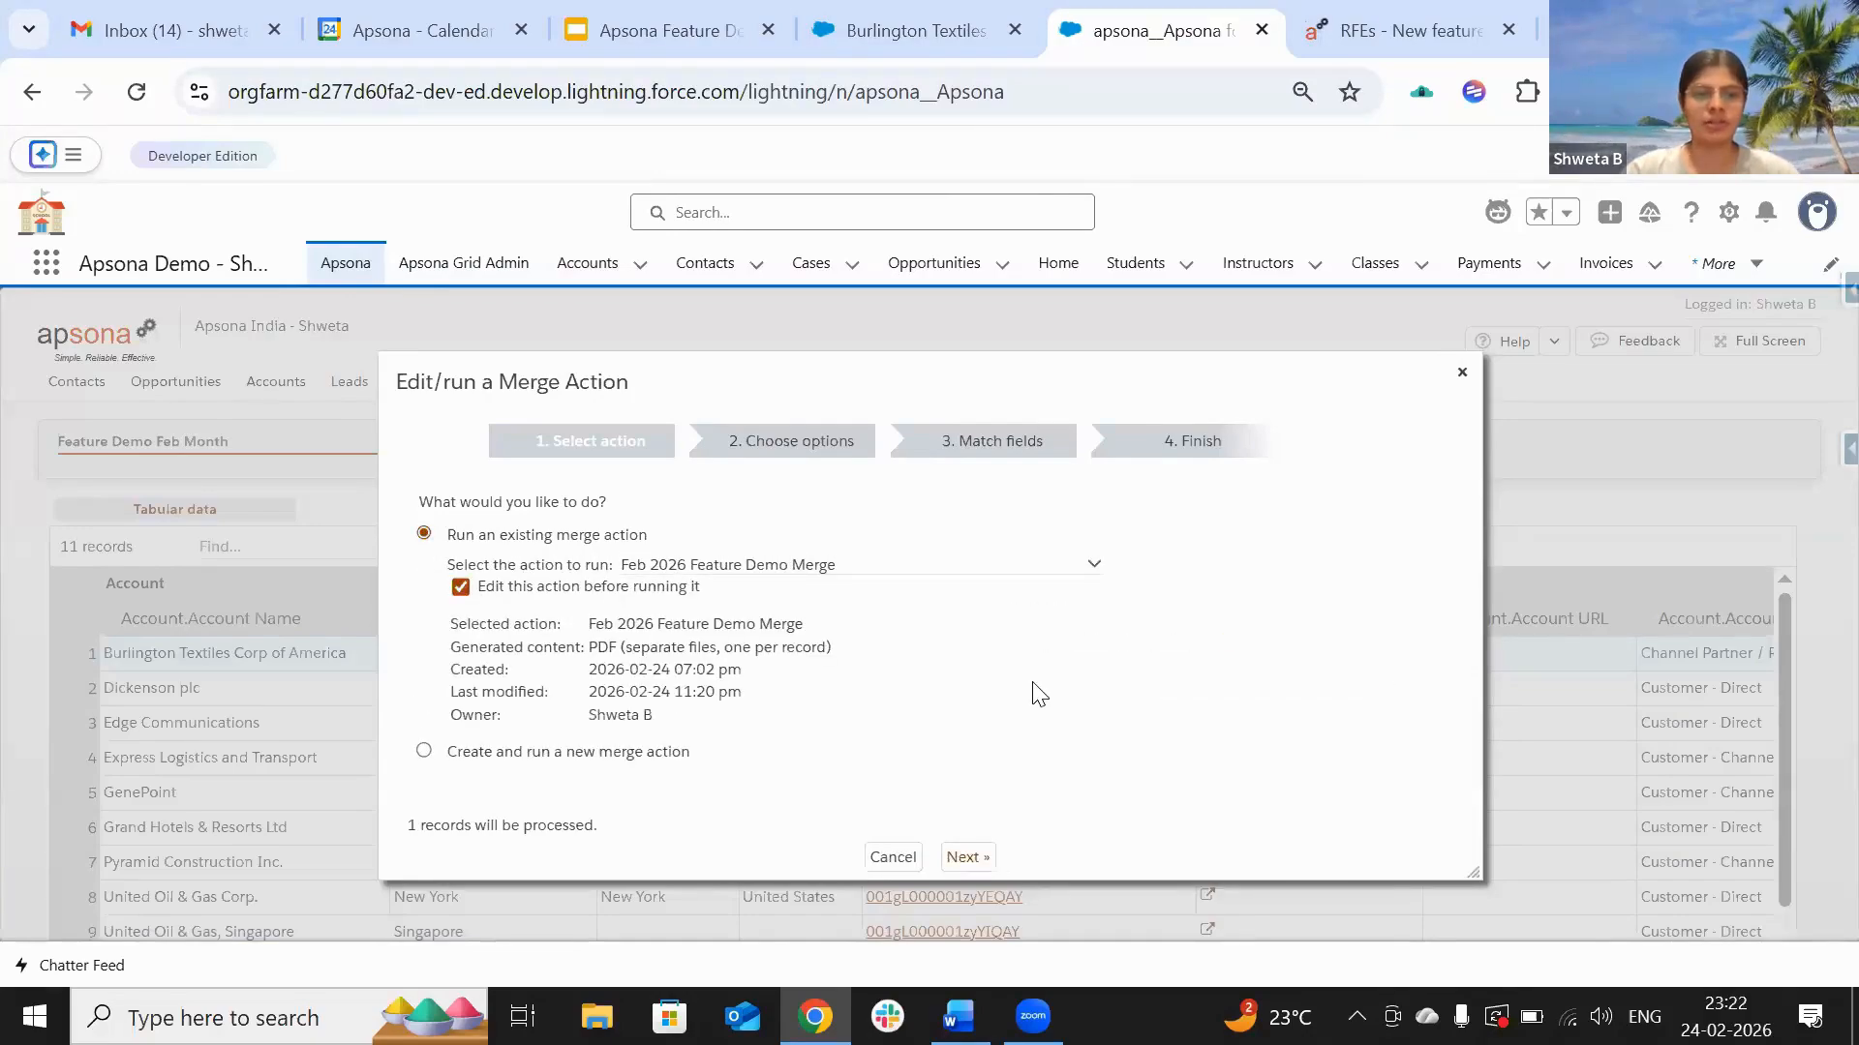
click(965, 858)
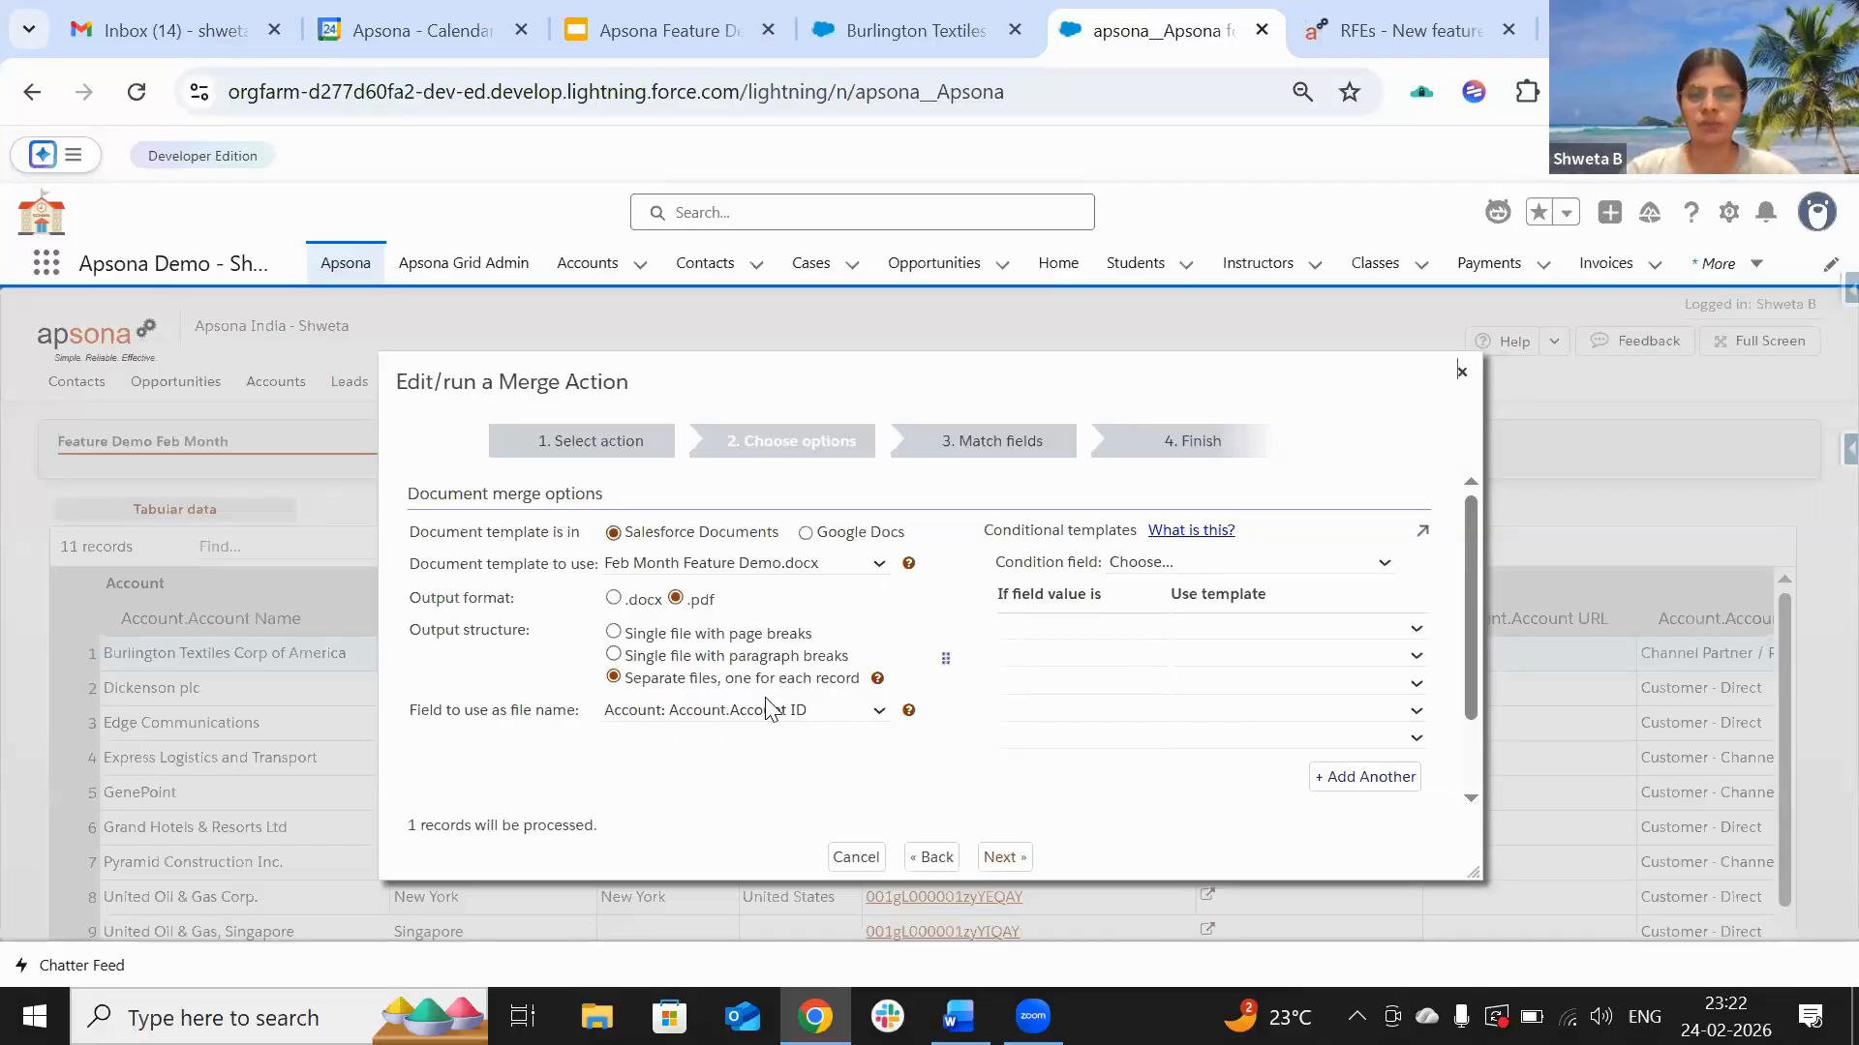
click(1004, 858)
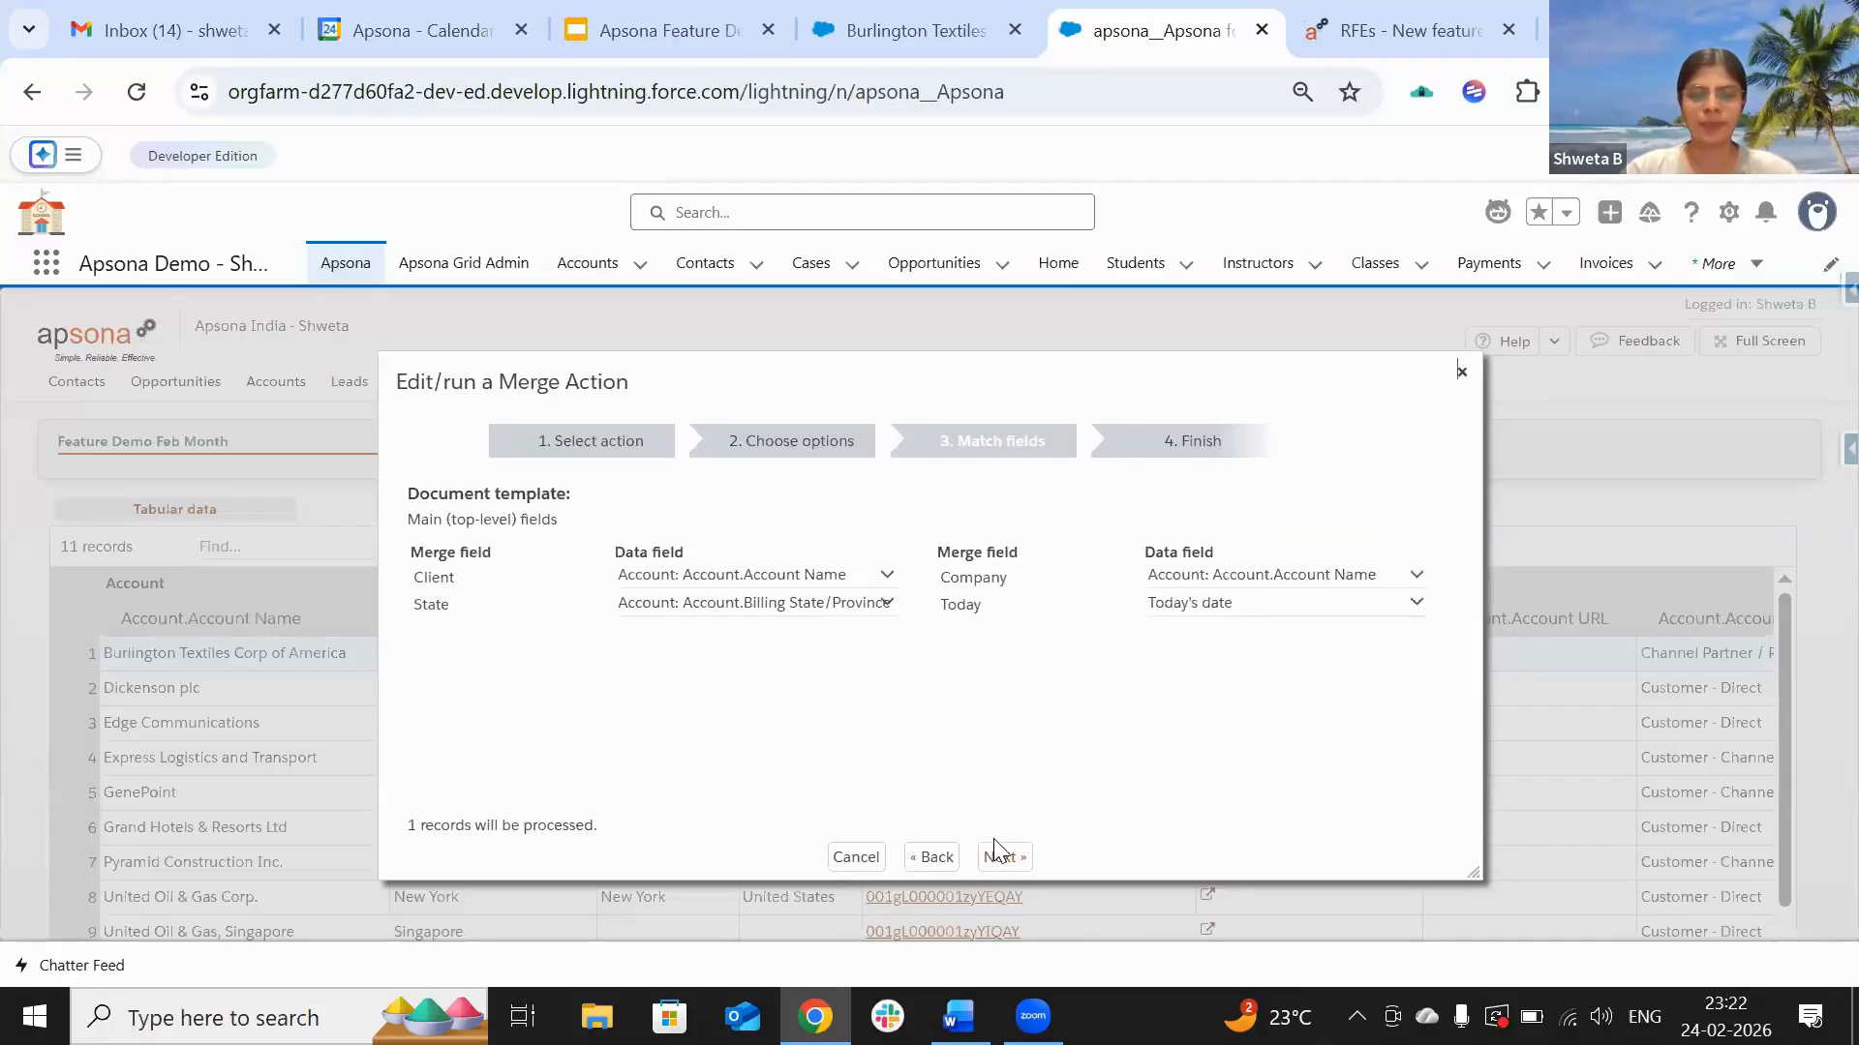
click(997, 857)
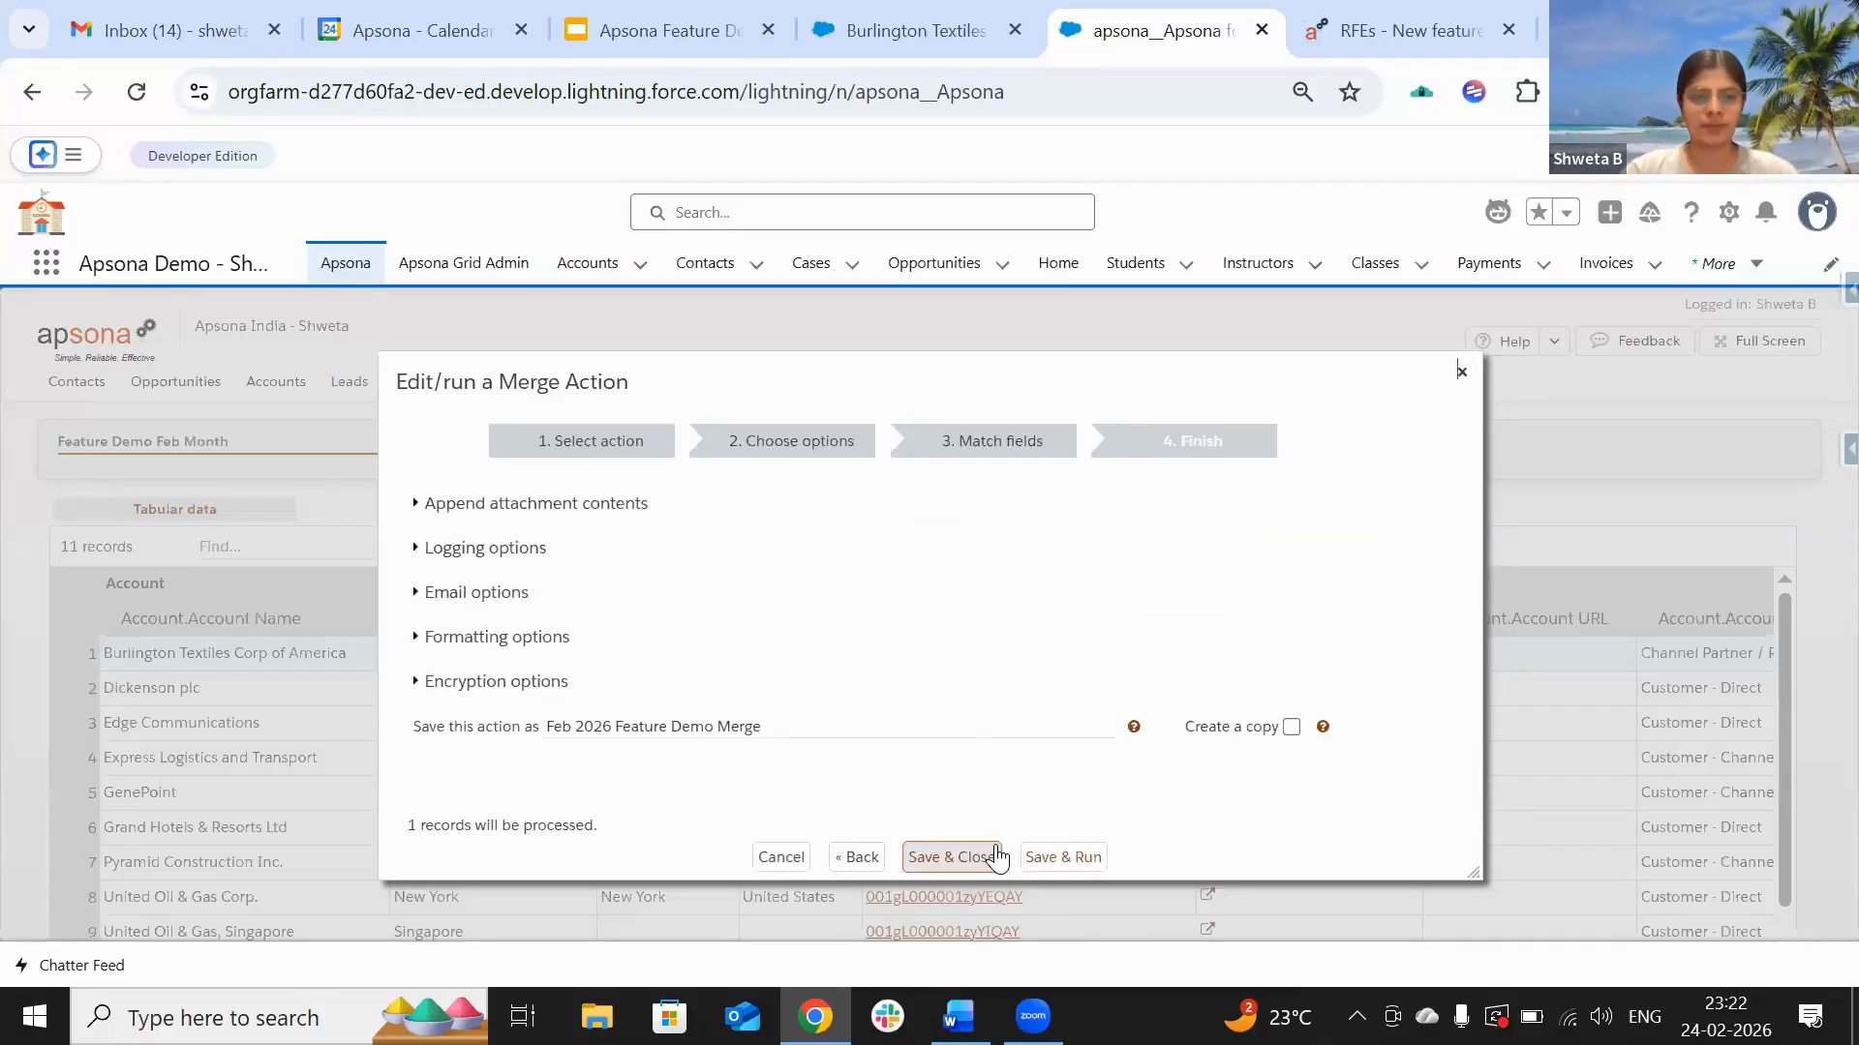
Step: In the logging options, create a Completed task with subject 'Onboarding completed' for each account
click(491, 549)
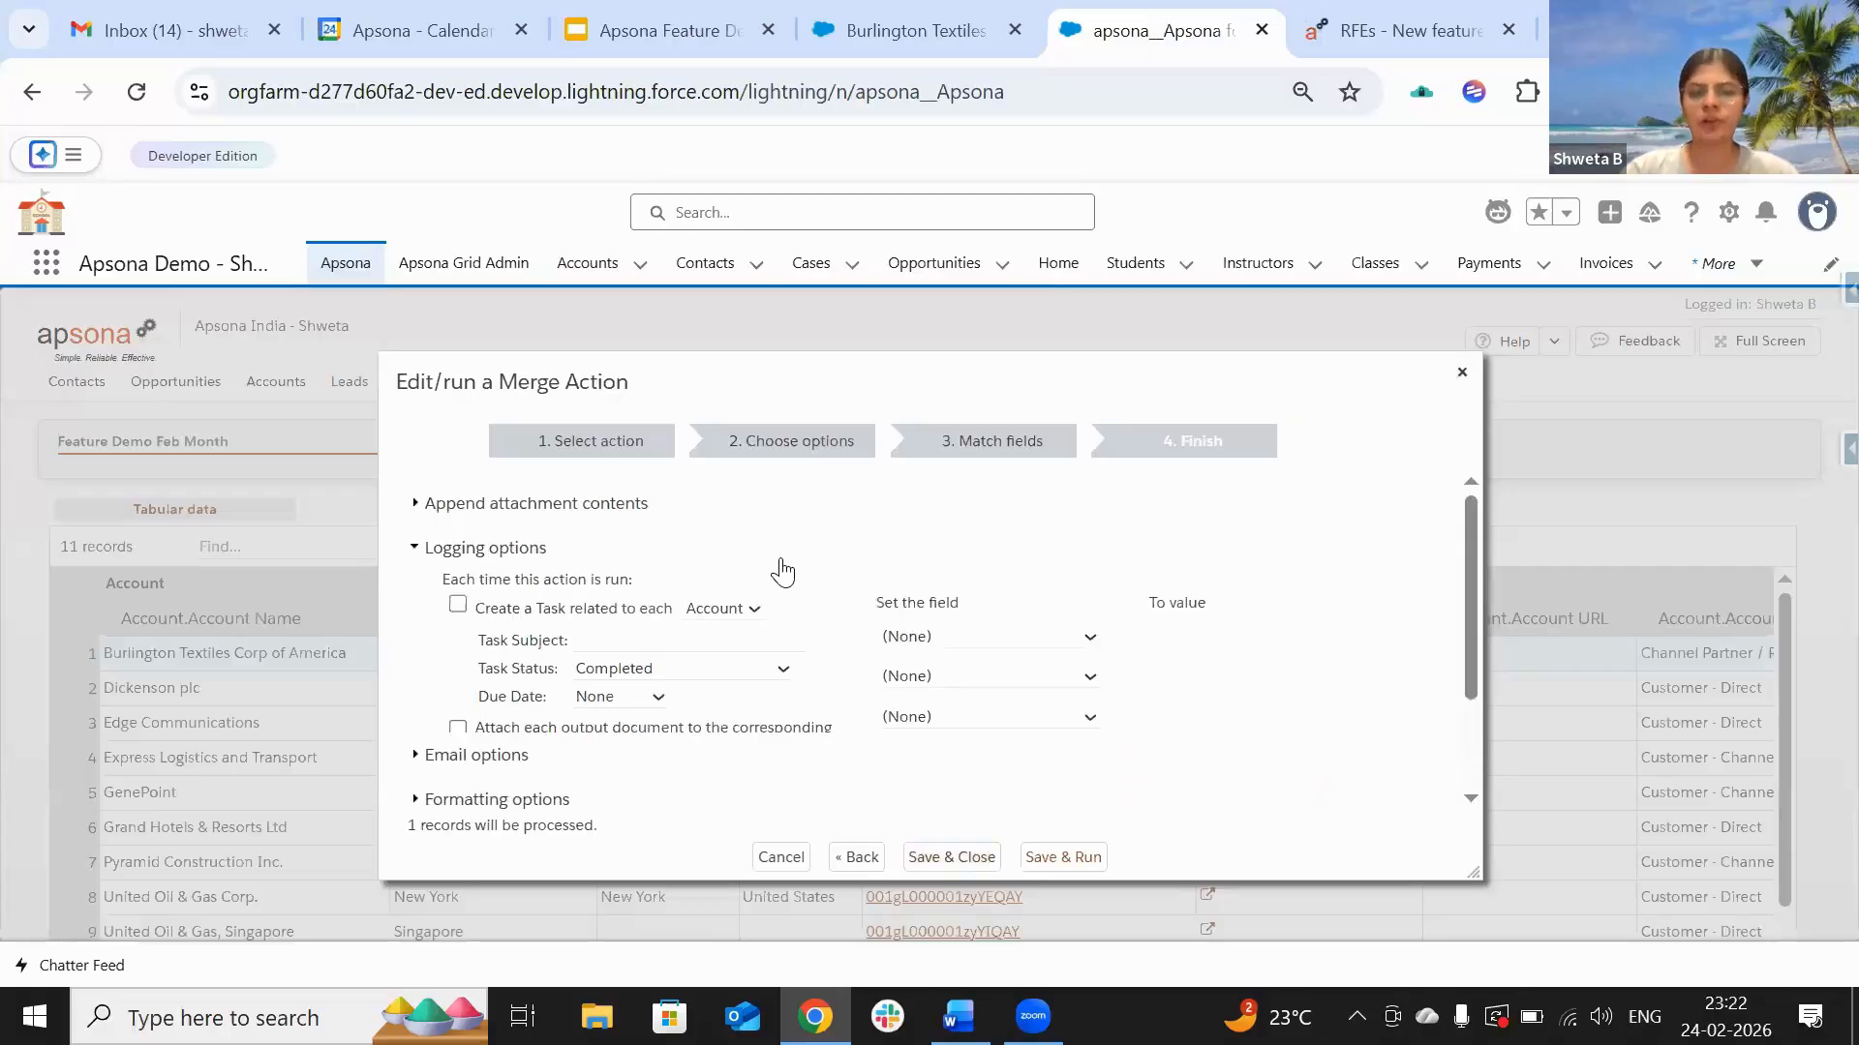
scroll(776, 569, down, 1)
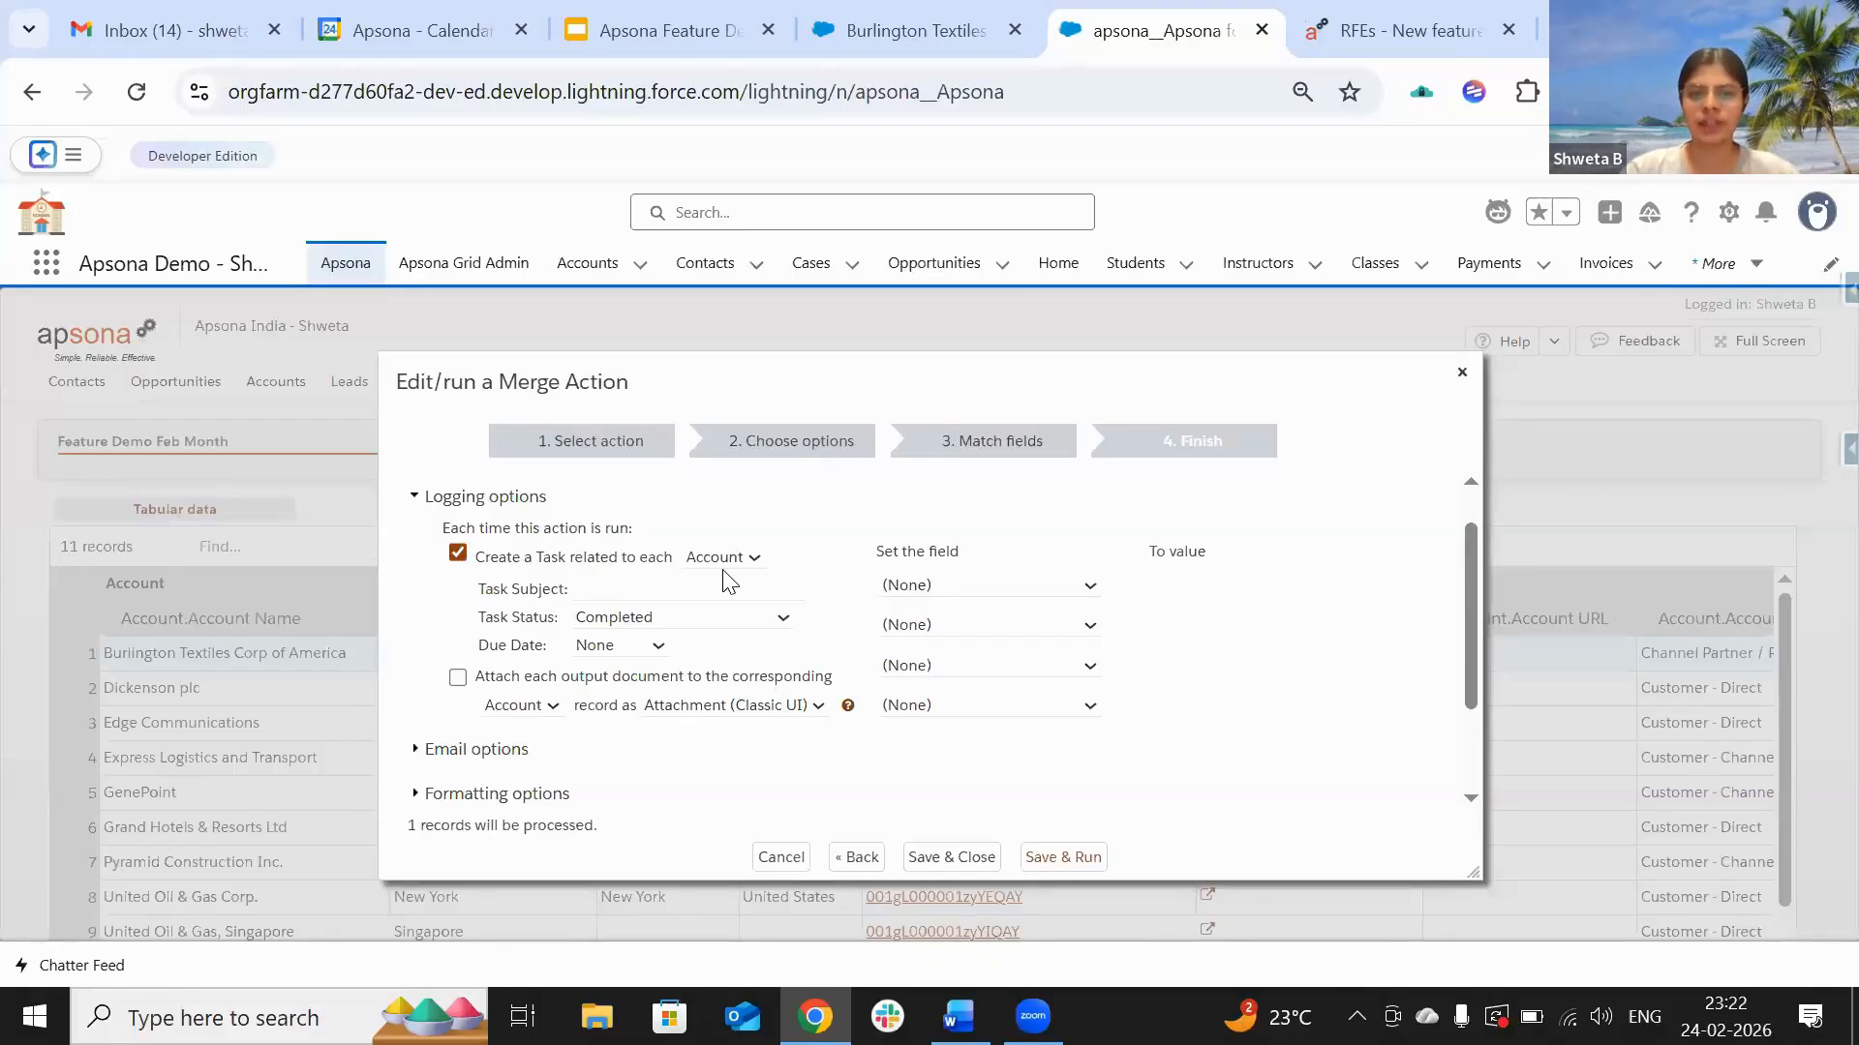
click(663, 589)
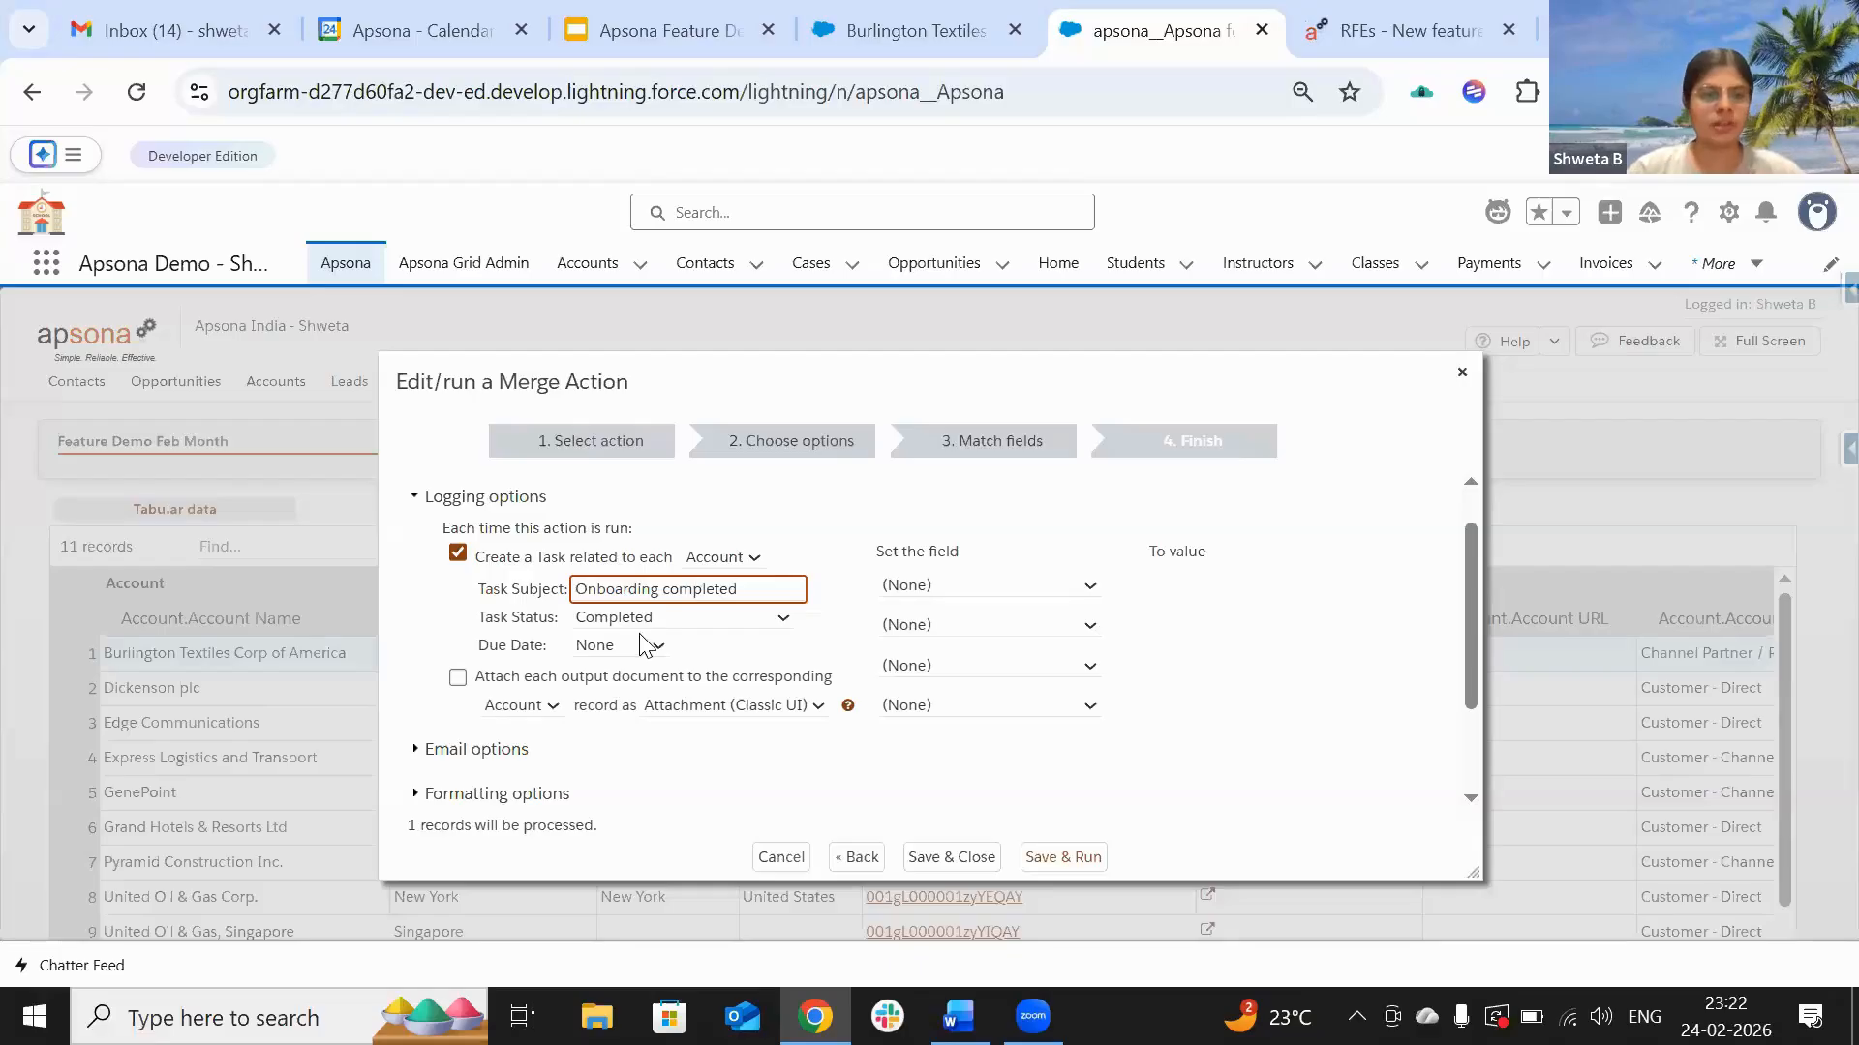
click(586, 616)
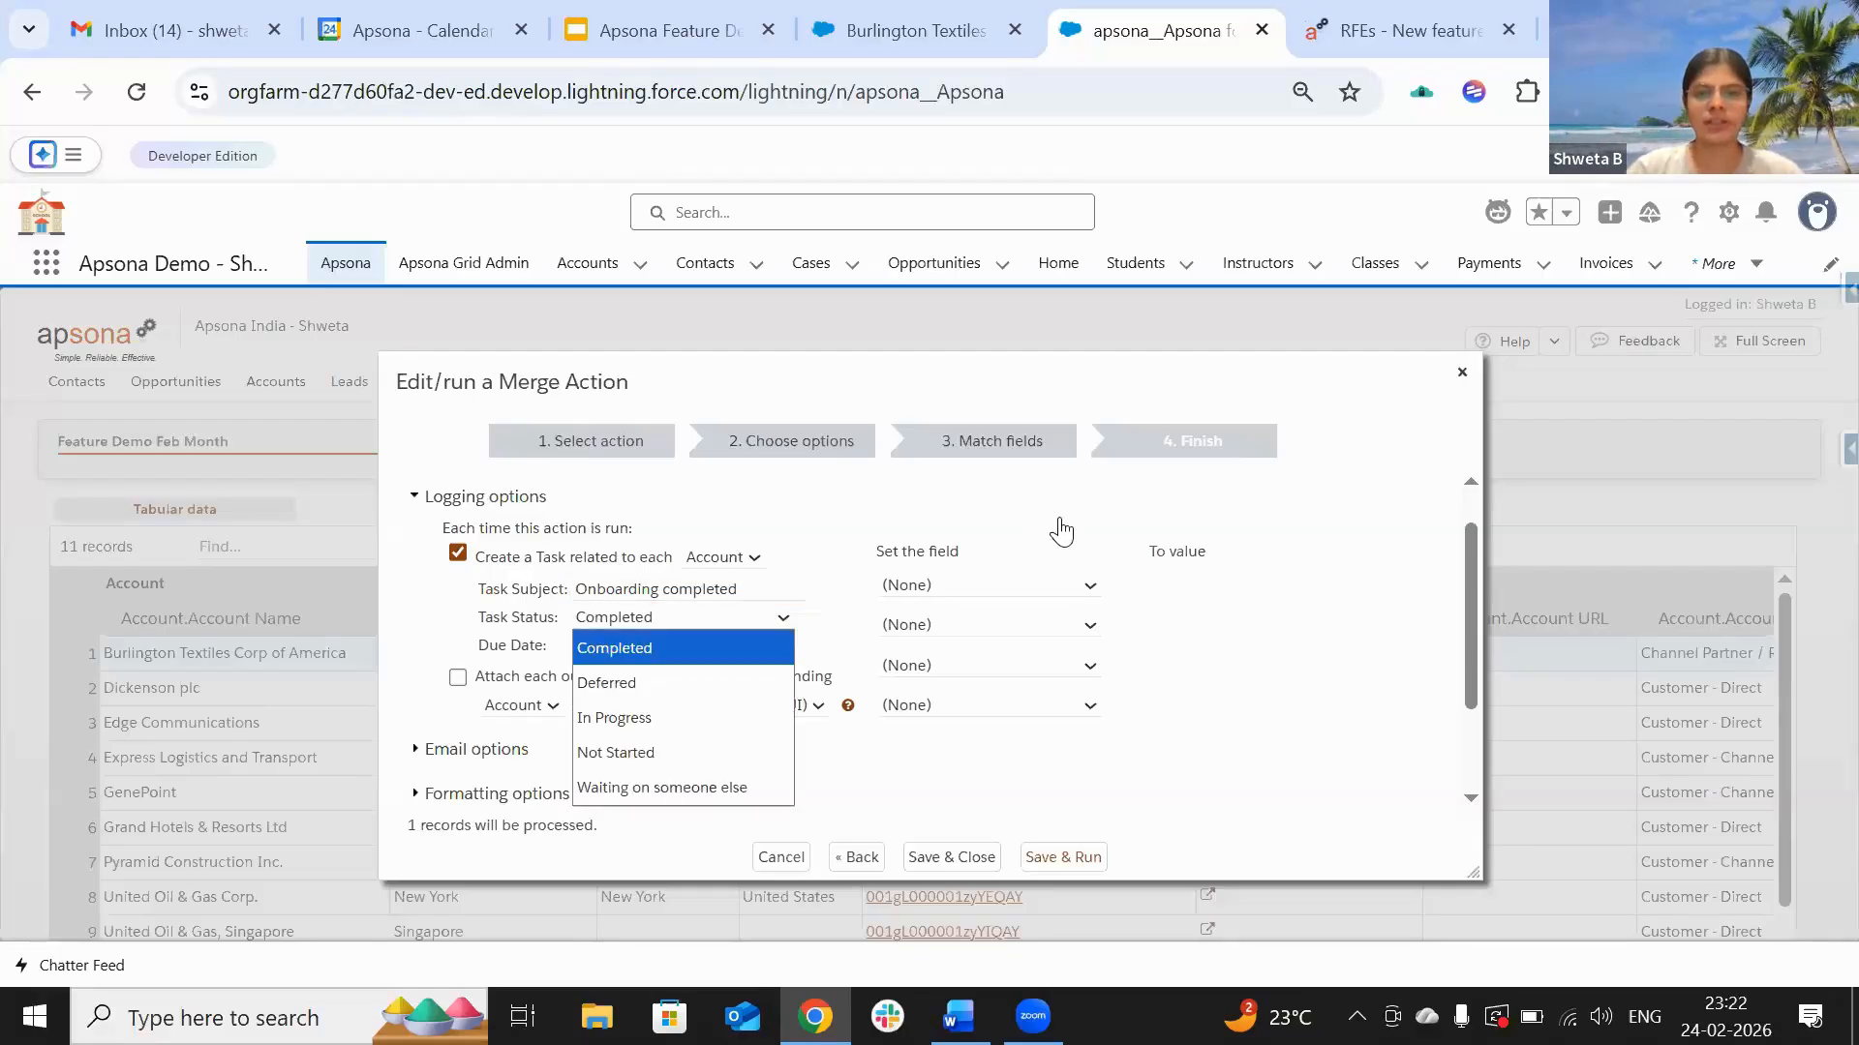
click(986, 511)
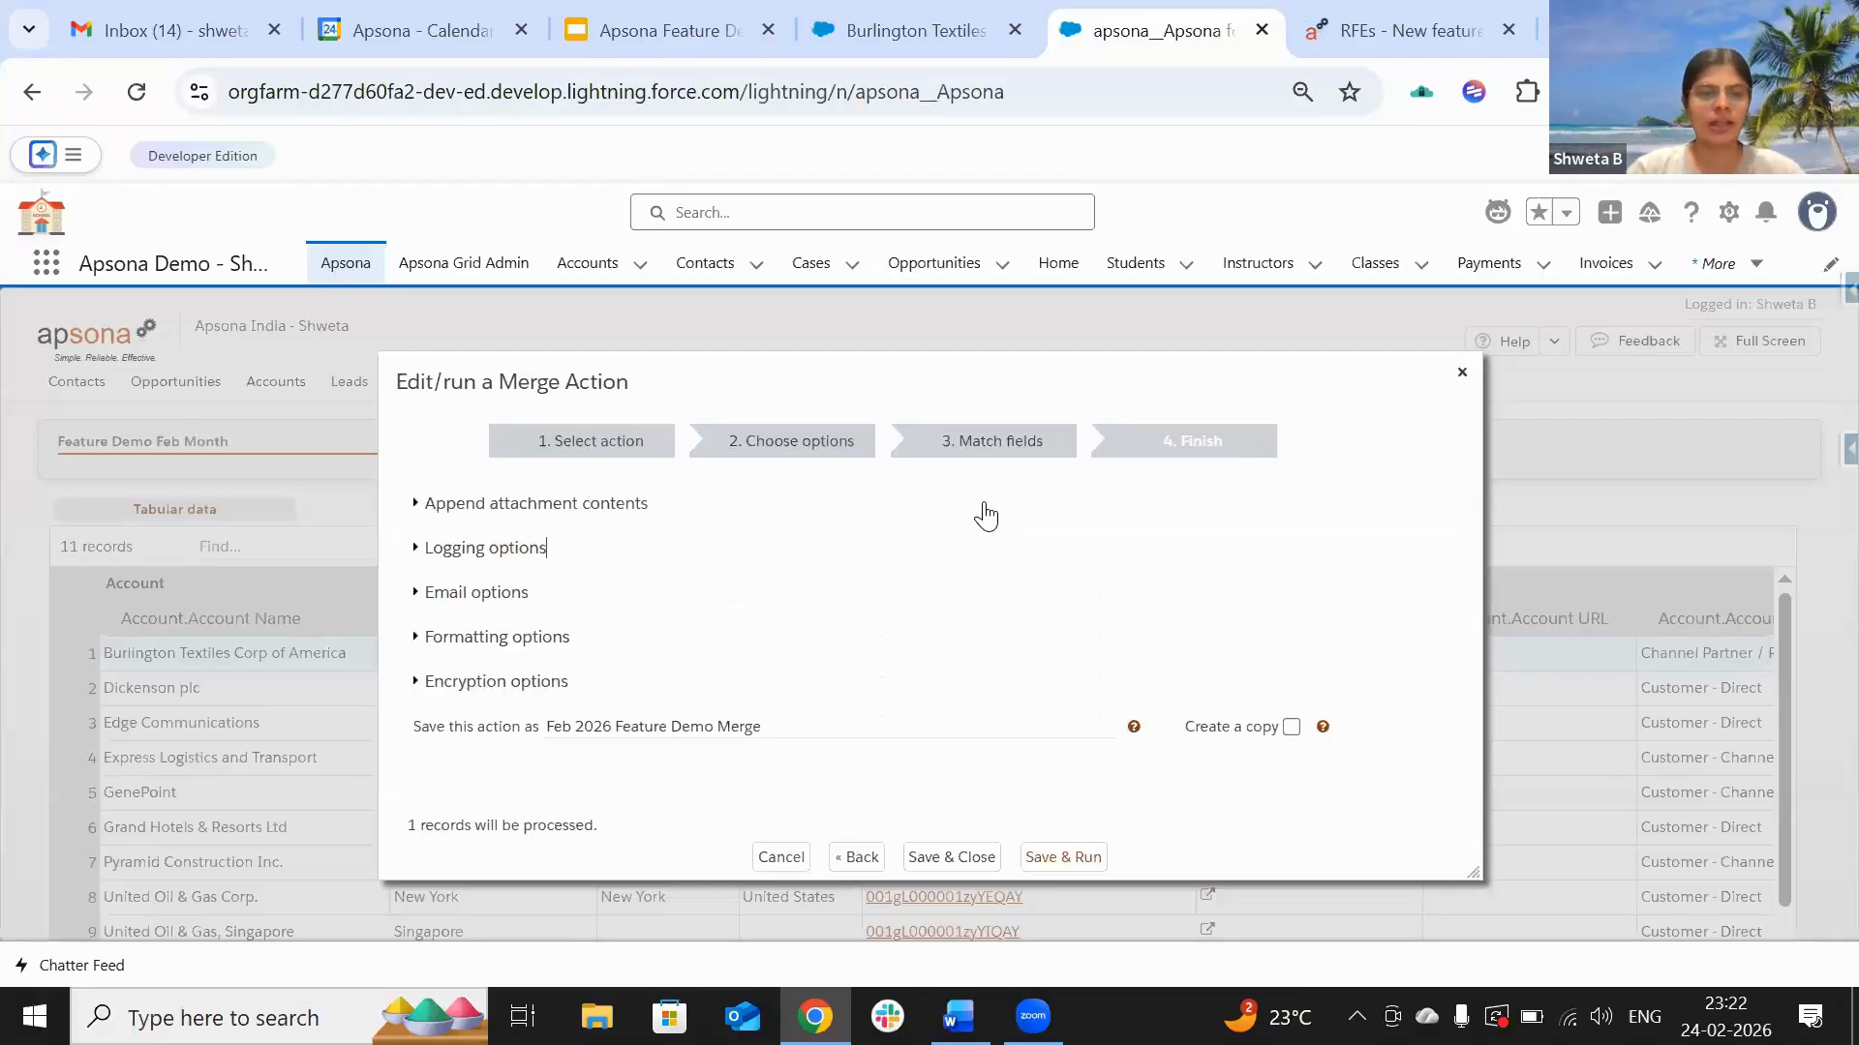
click(511, 552)
scroll(683, 675, down, 2)
Step: Attach each output document to the Account, stored as a File (Lightning UI)
scroll(684, 675, up, 1)
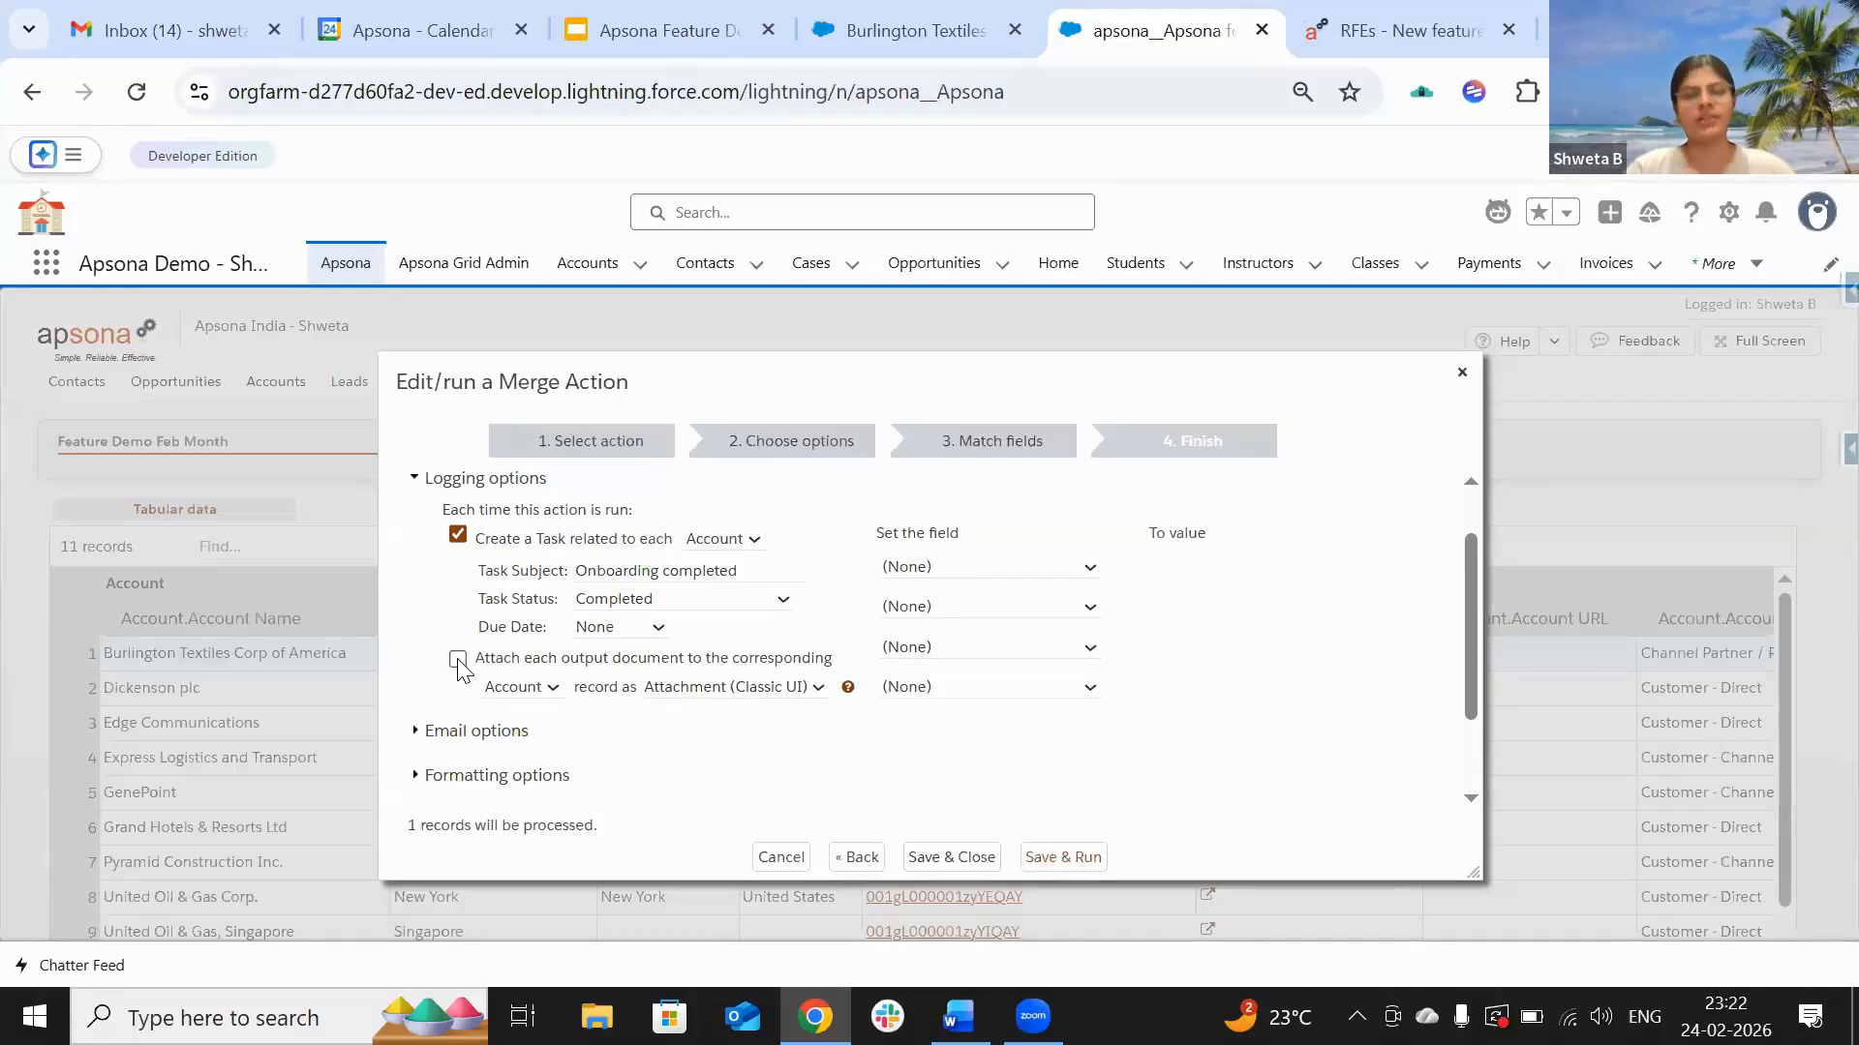
click(523, 687)
click(523, 718)
click(758, 689)
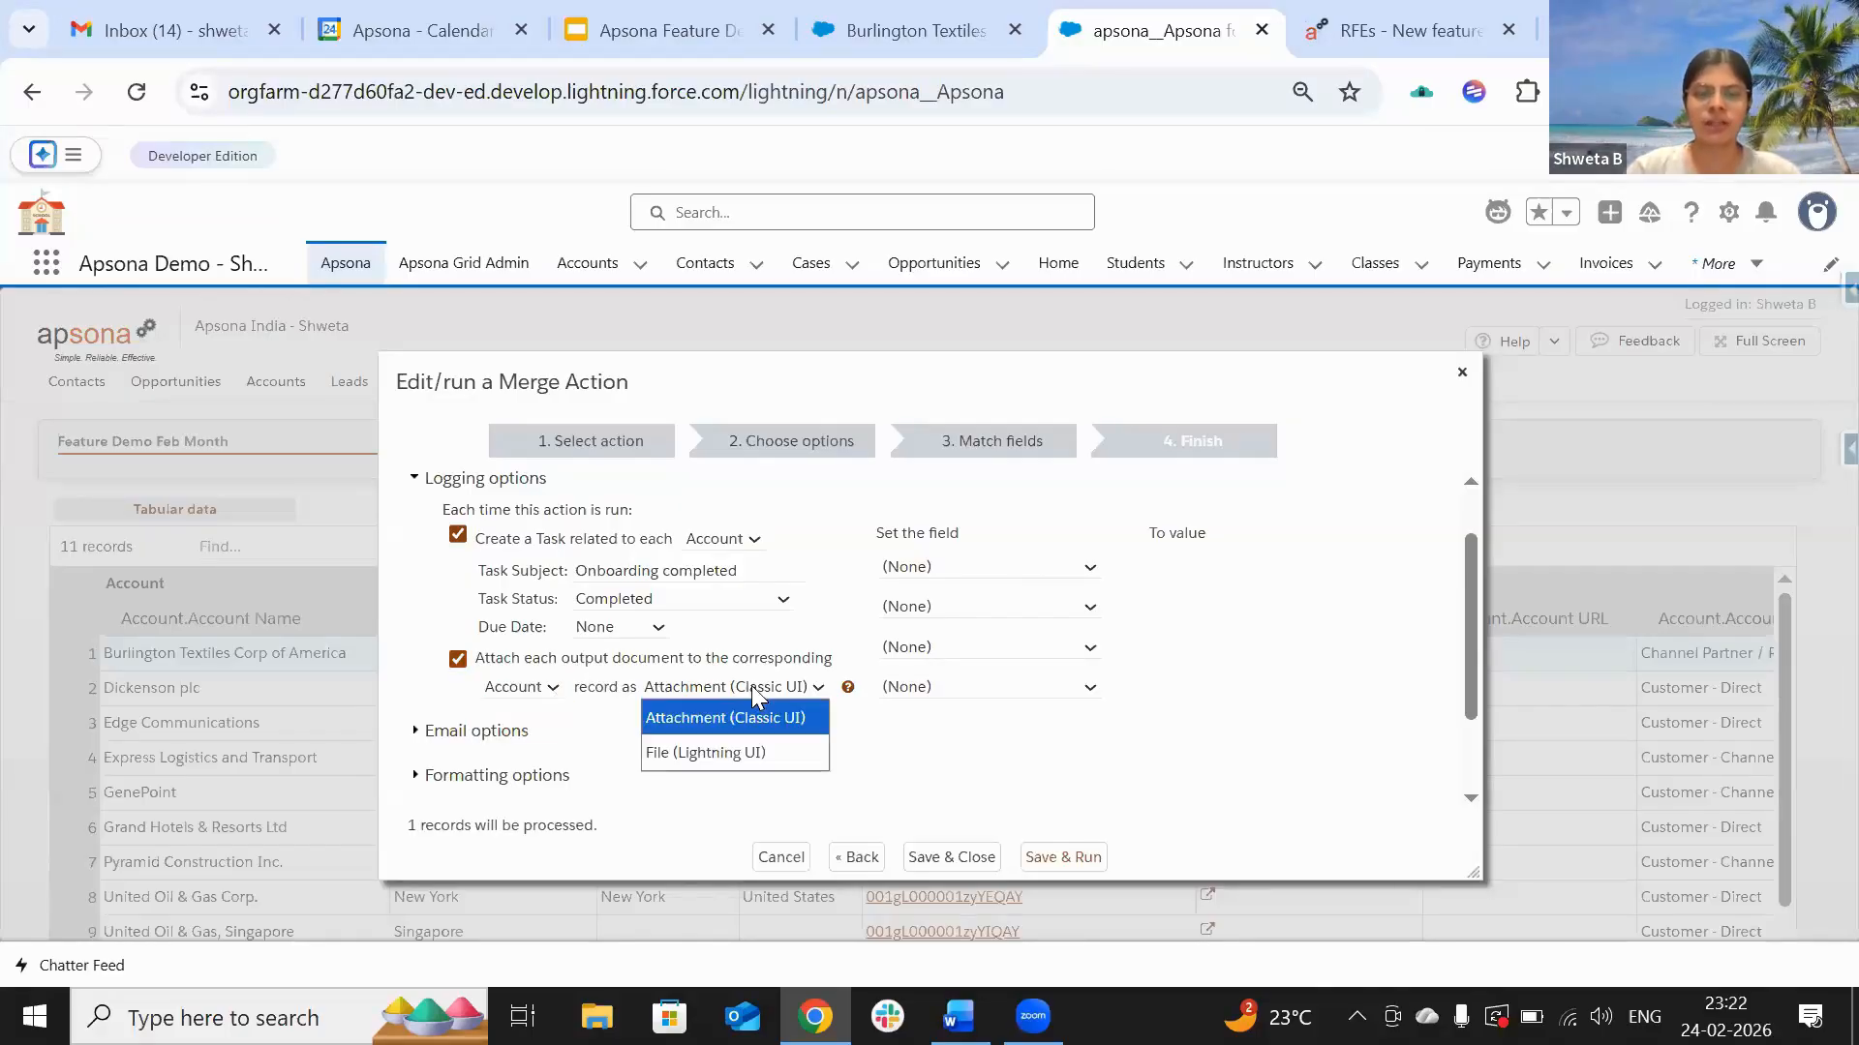
click(715, 753)
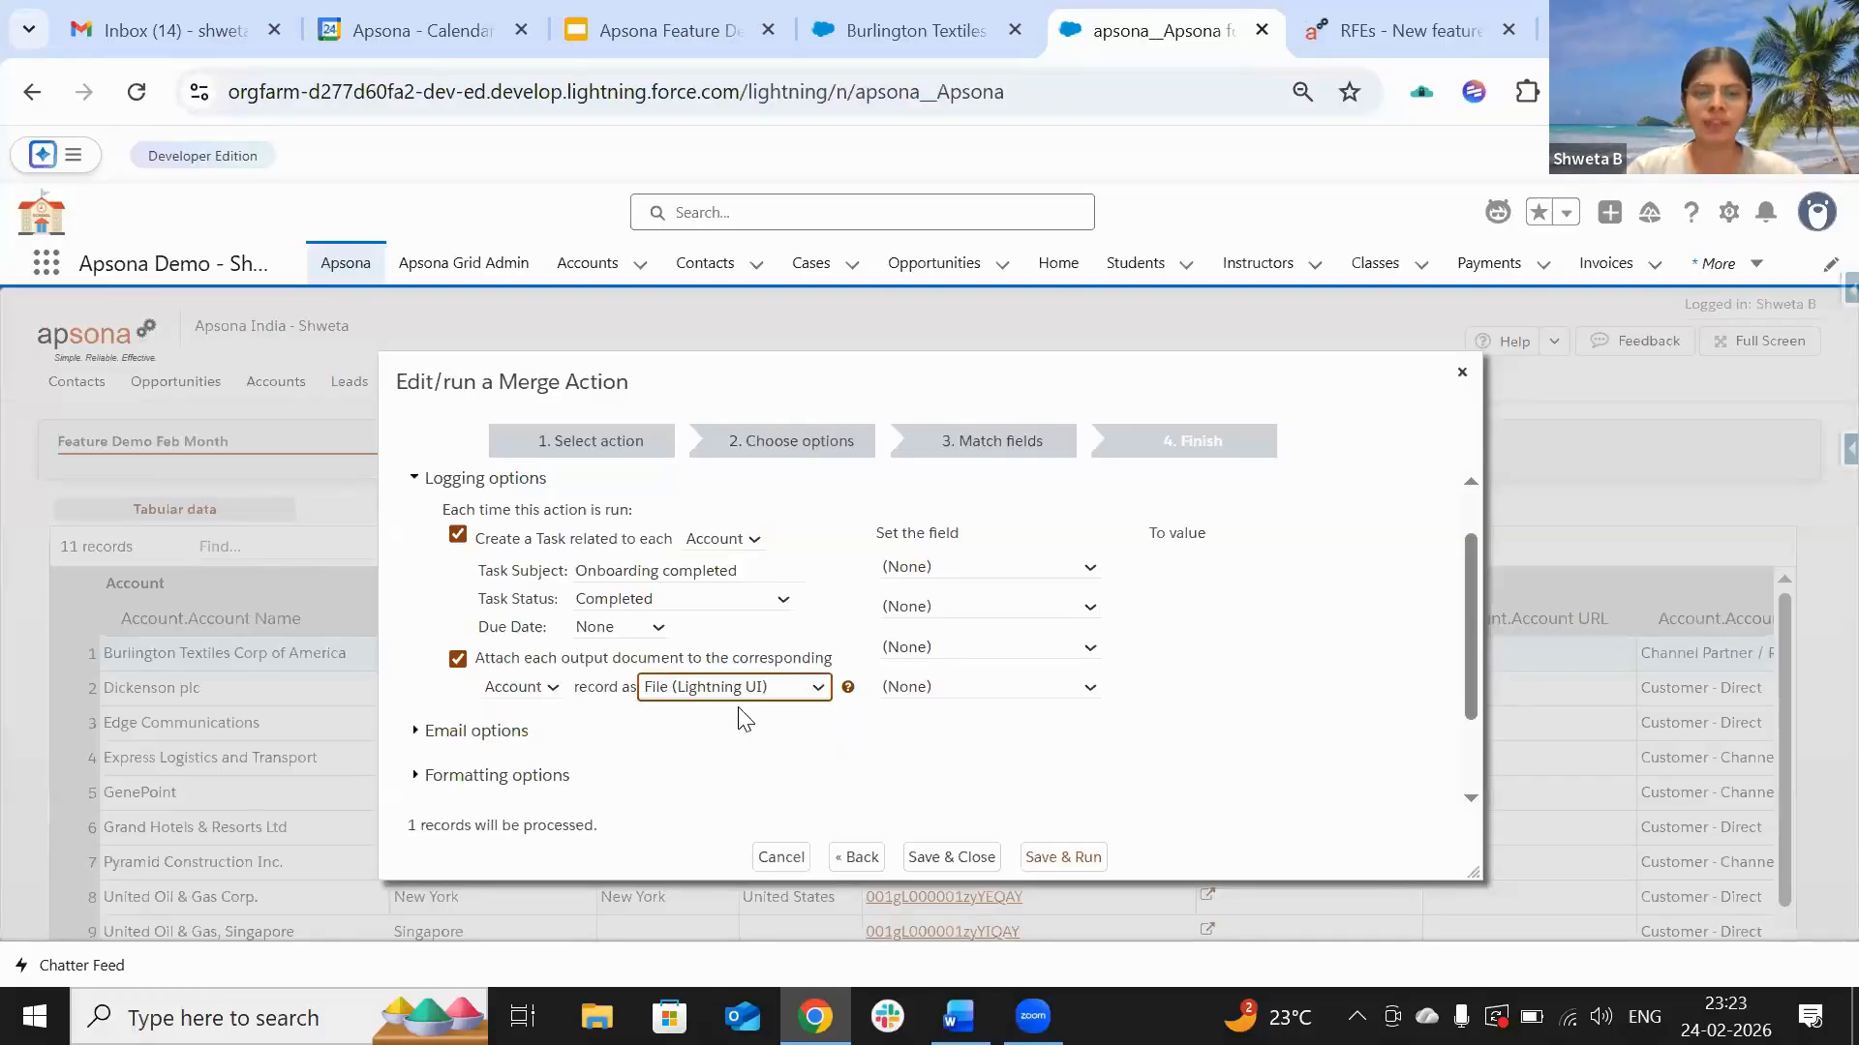
Step: Make the merge set the Account.Account Status field to Email Sent
click(947, 571)
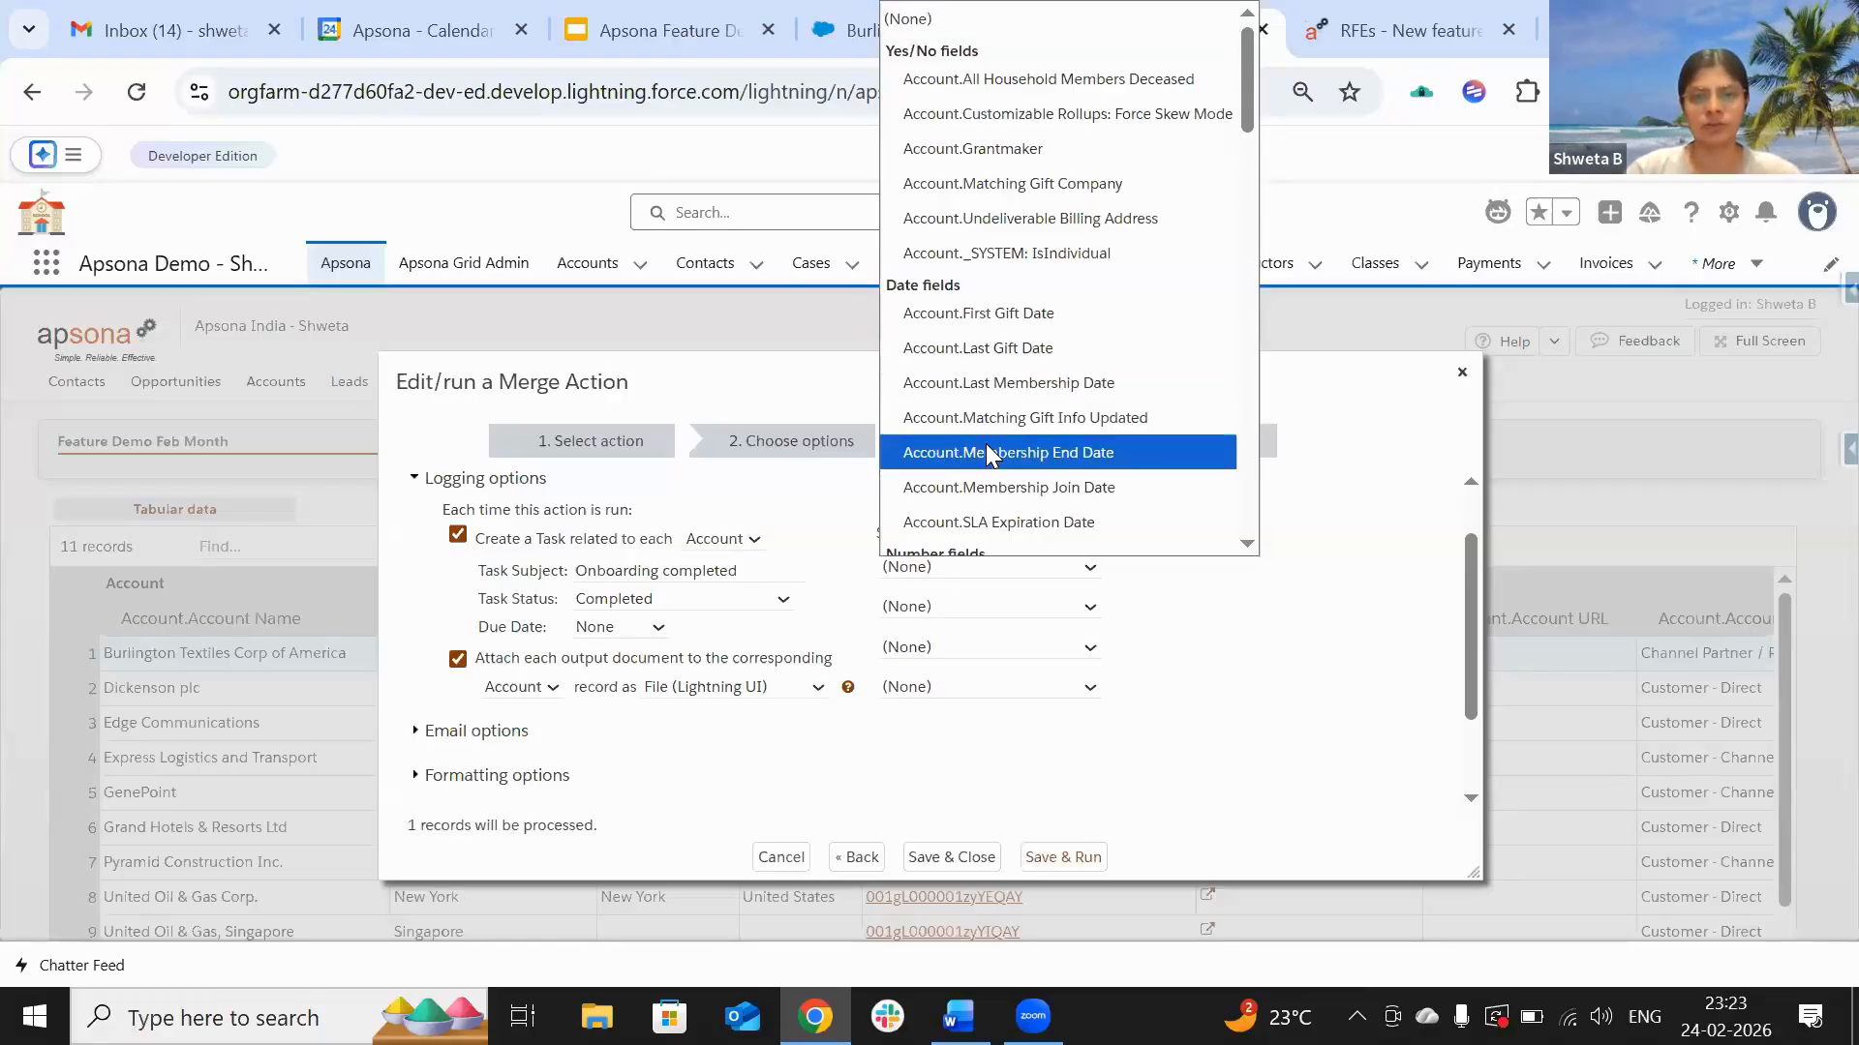
scroll(989, 452, down, 6)
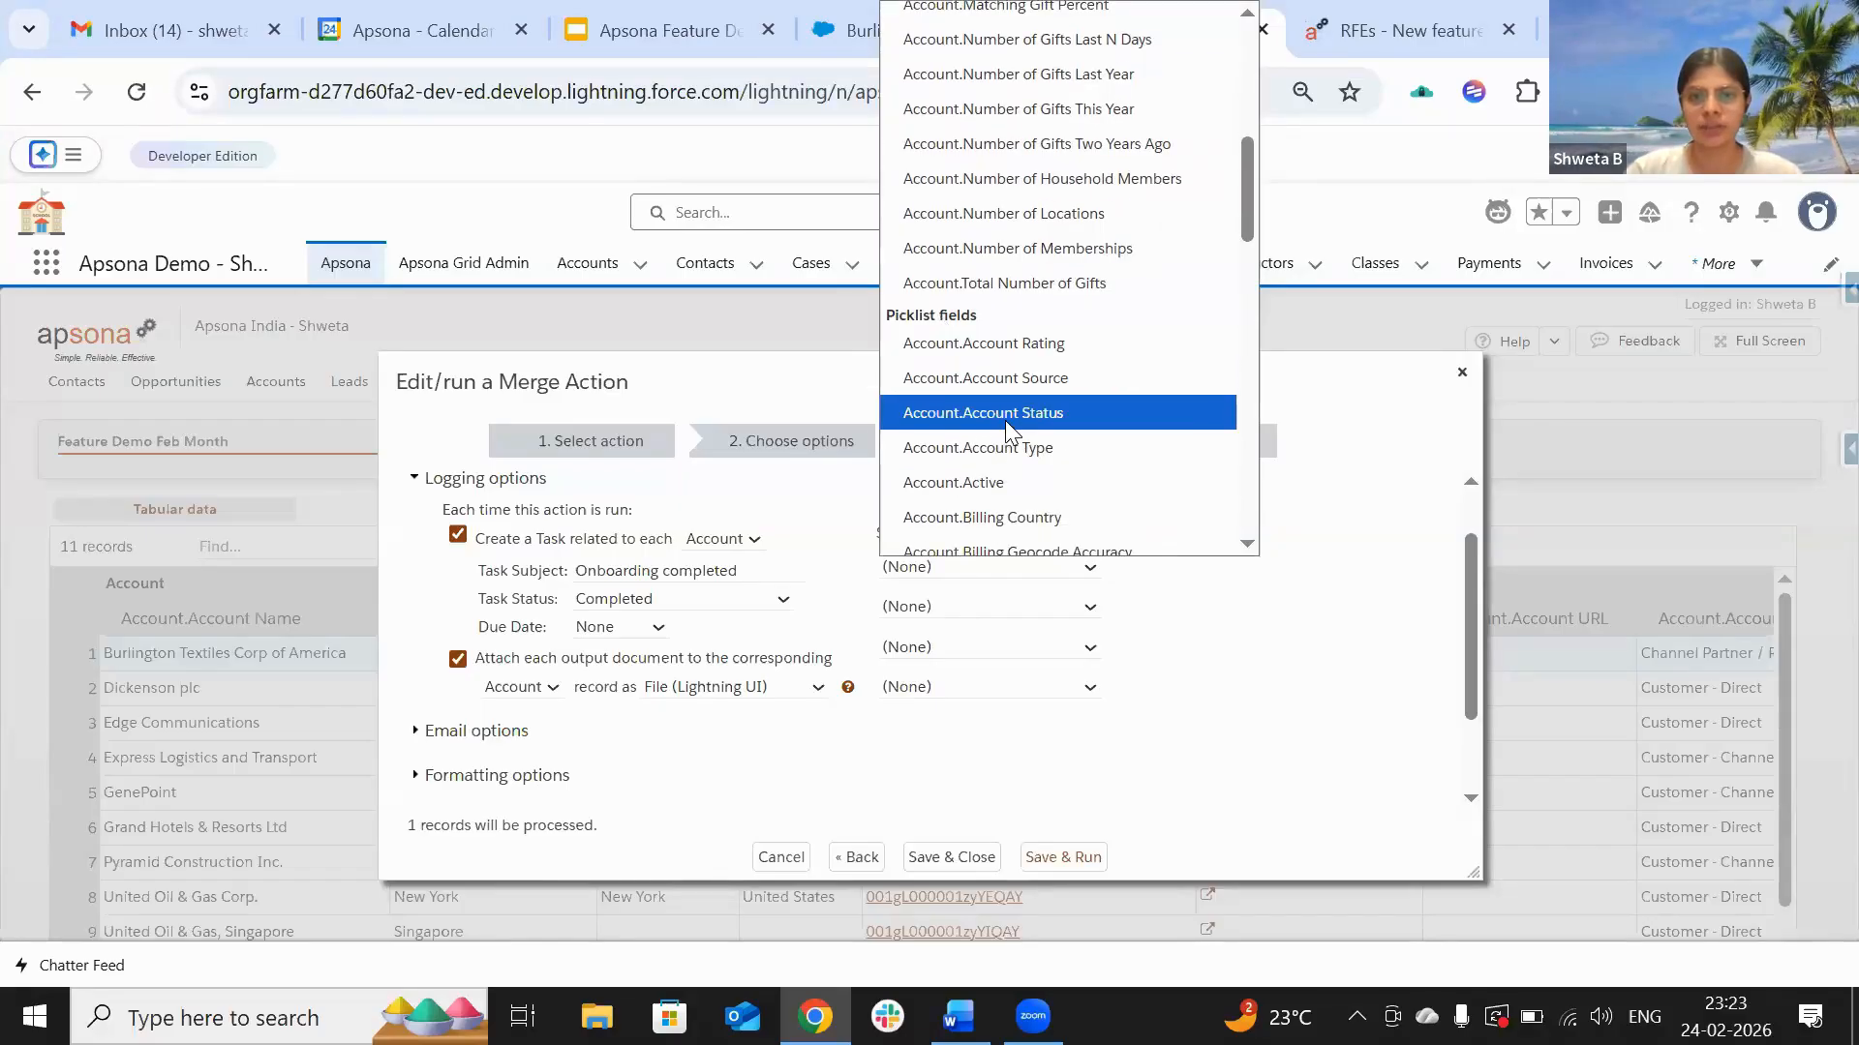
click(1010, 414)
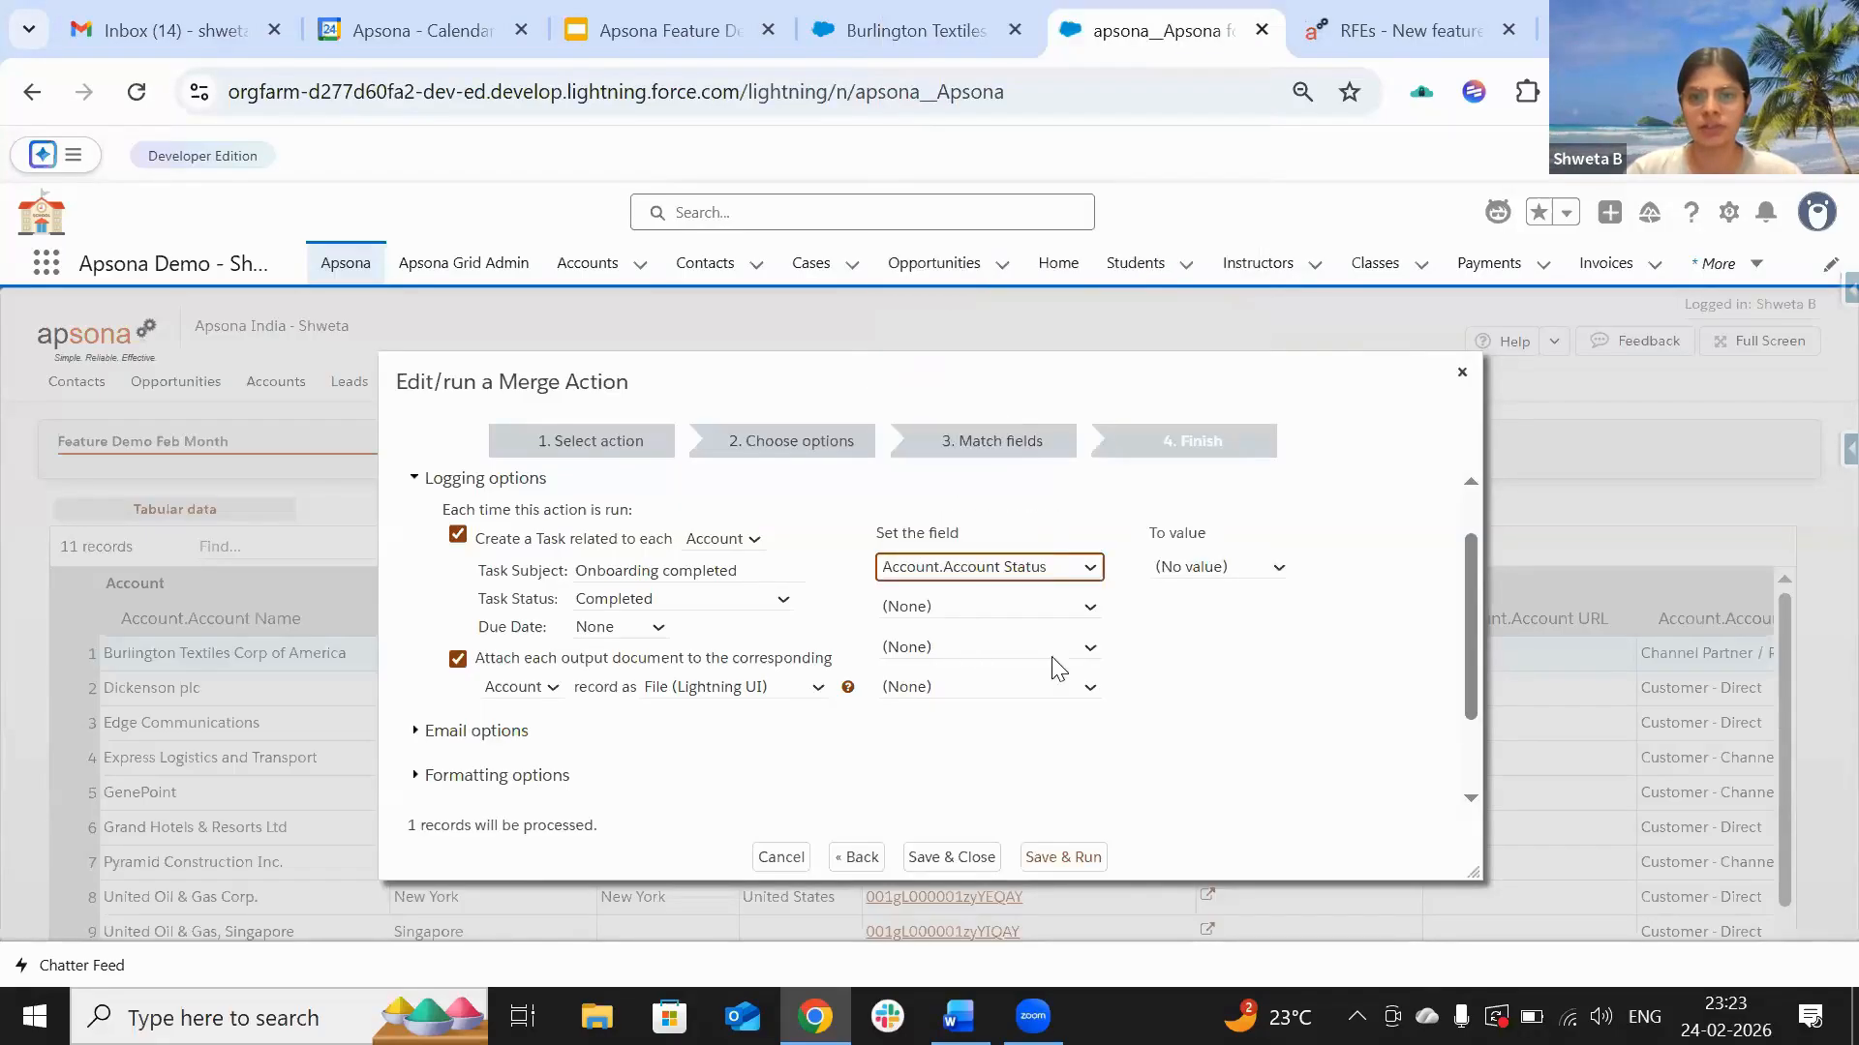
click(1222, 566)
click(1208, 668)
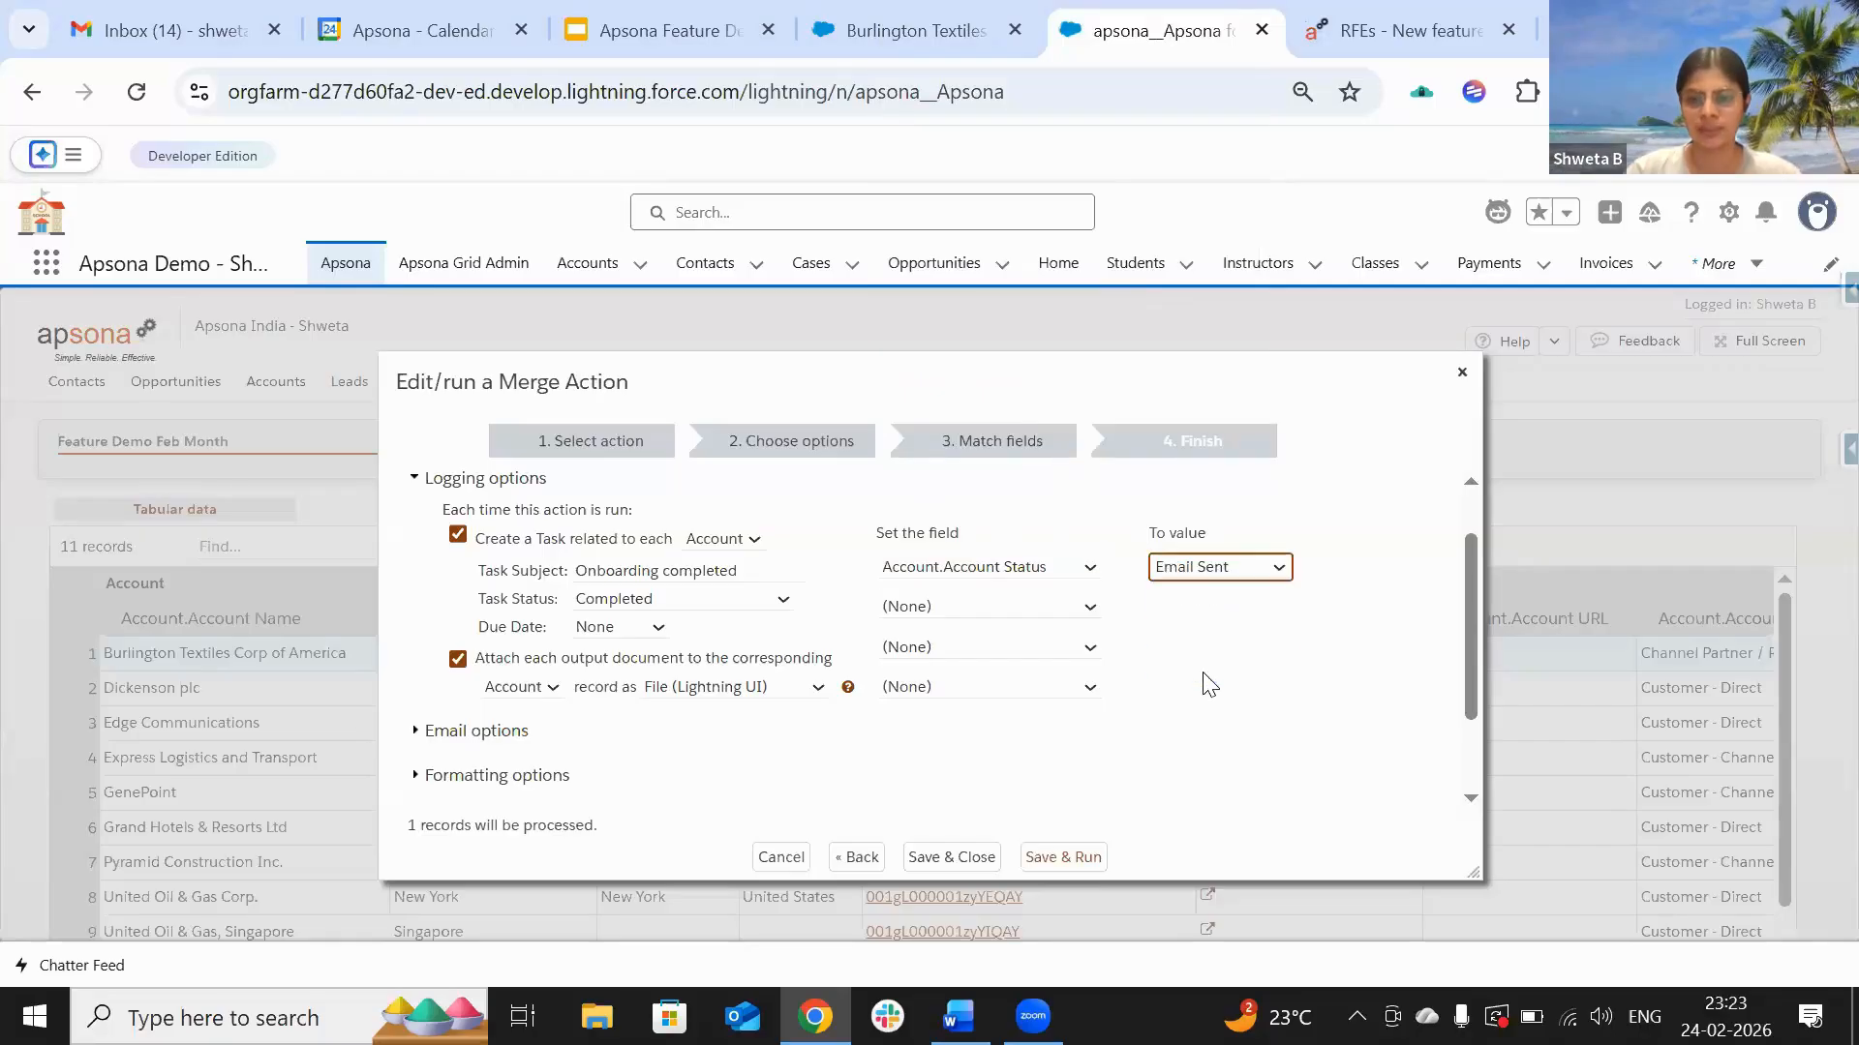
click(1219, 571)
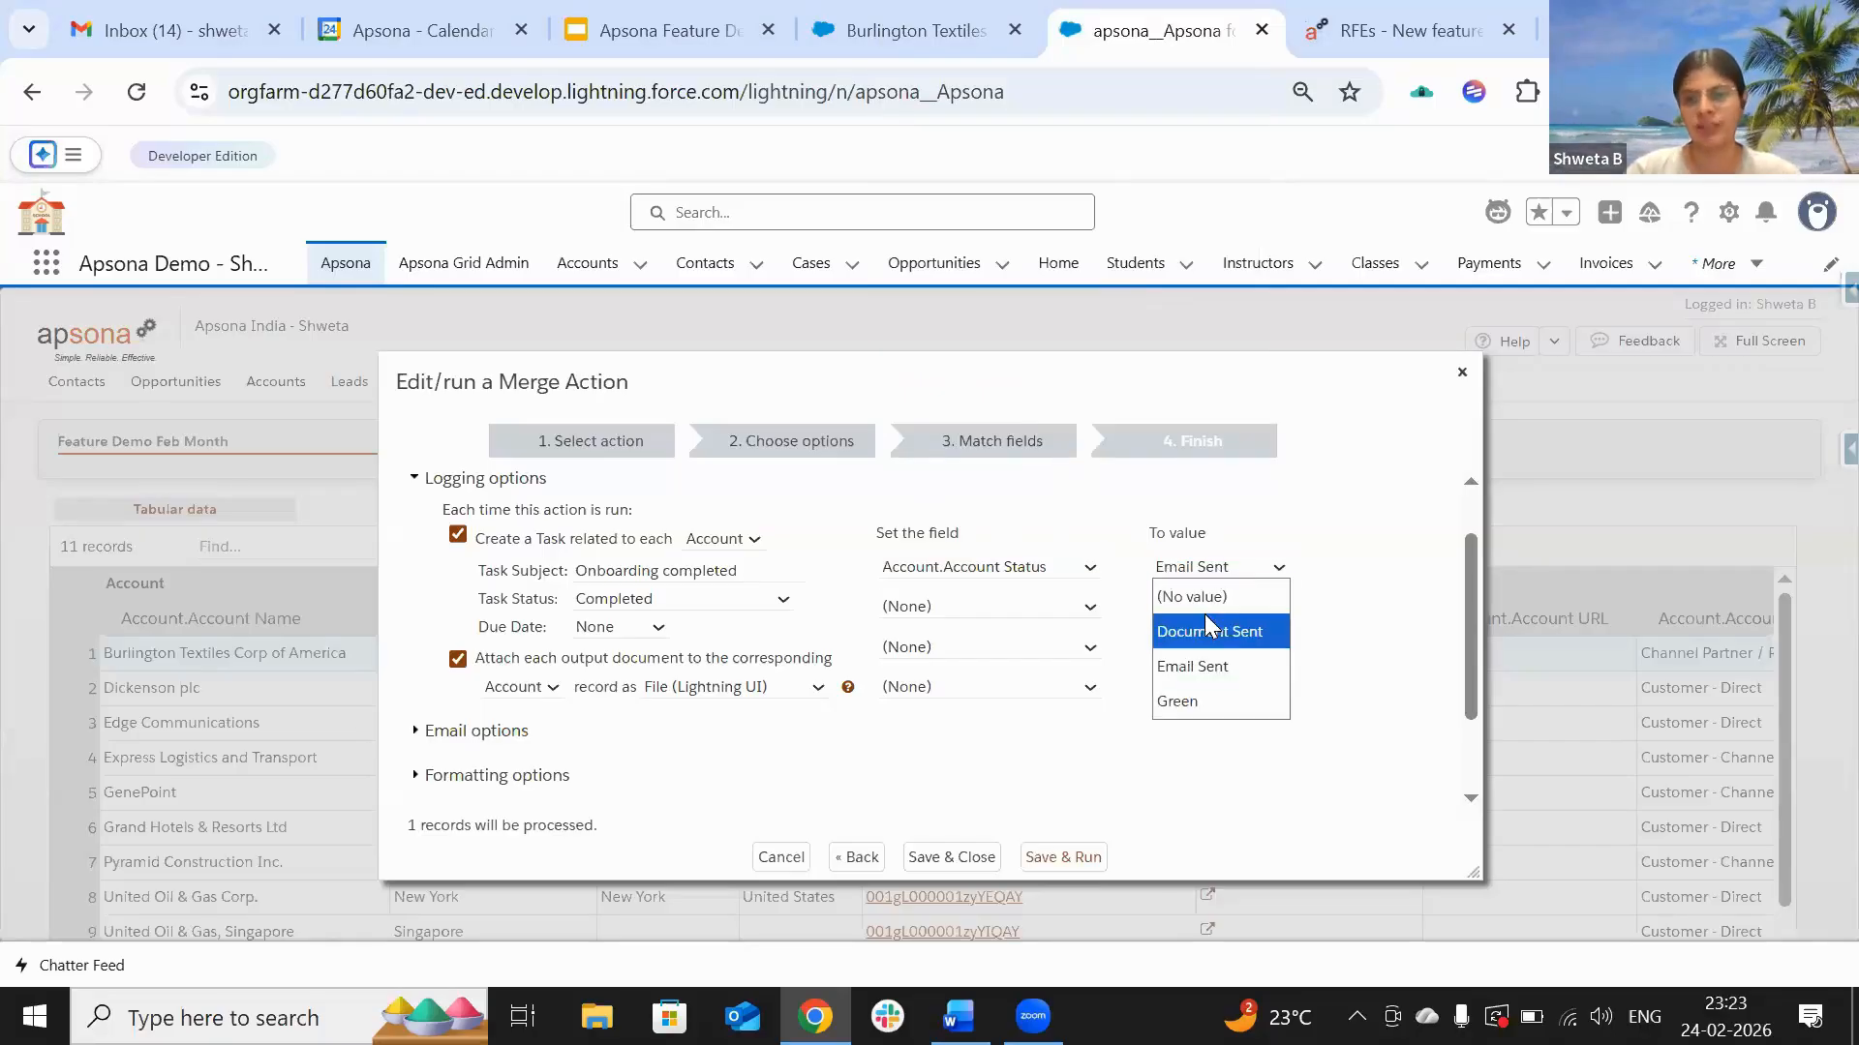
click(1208, 668)
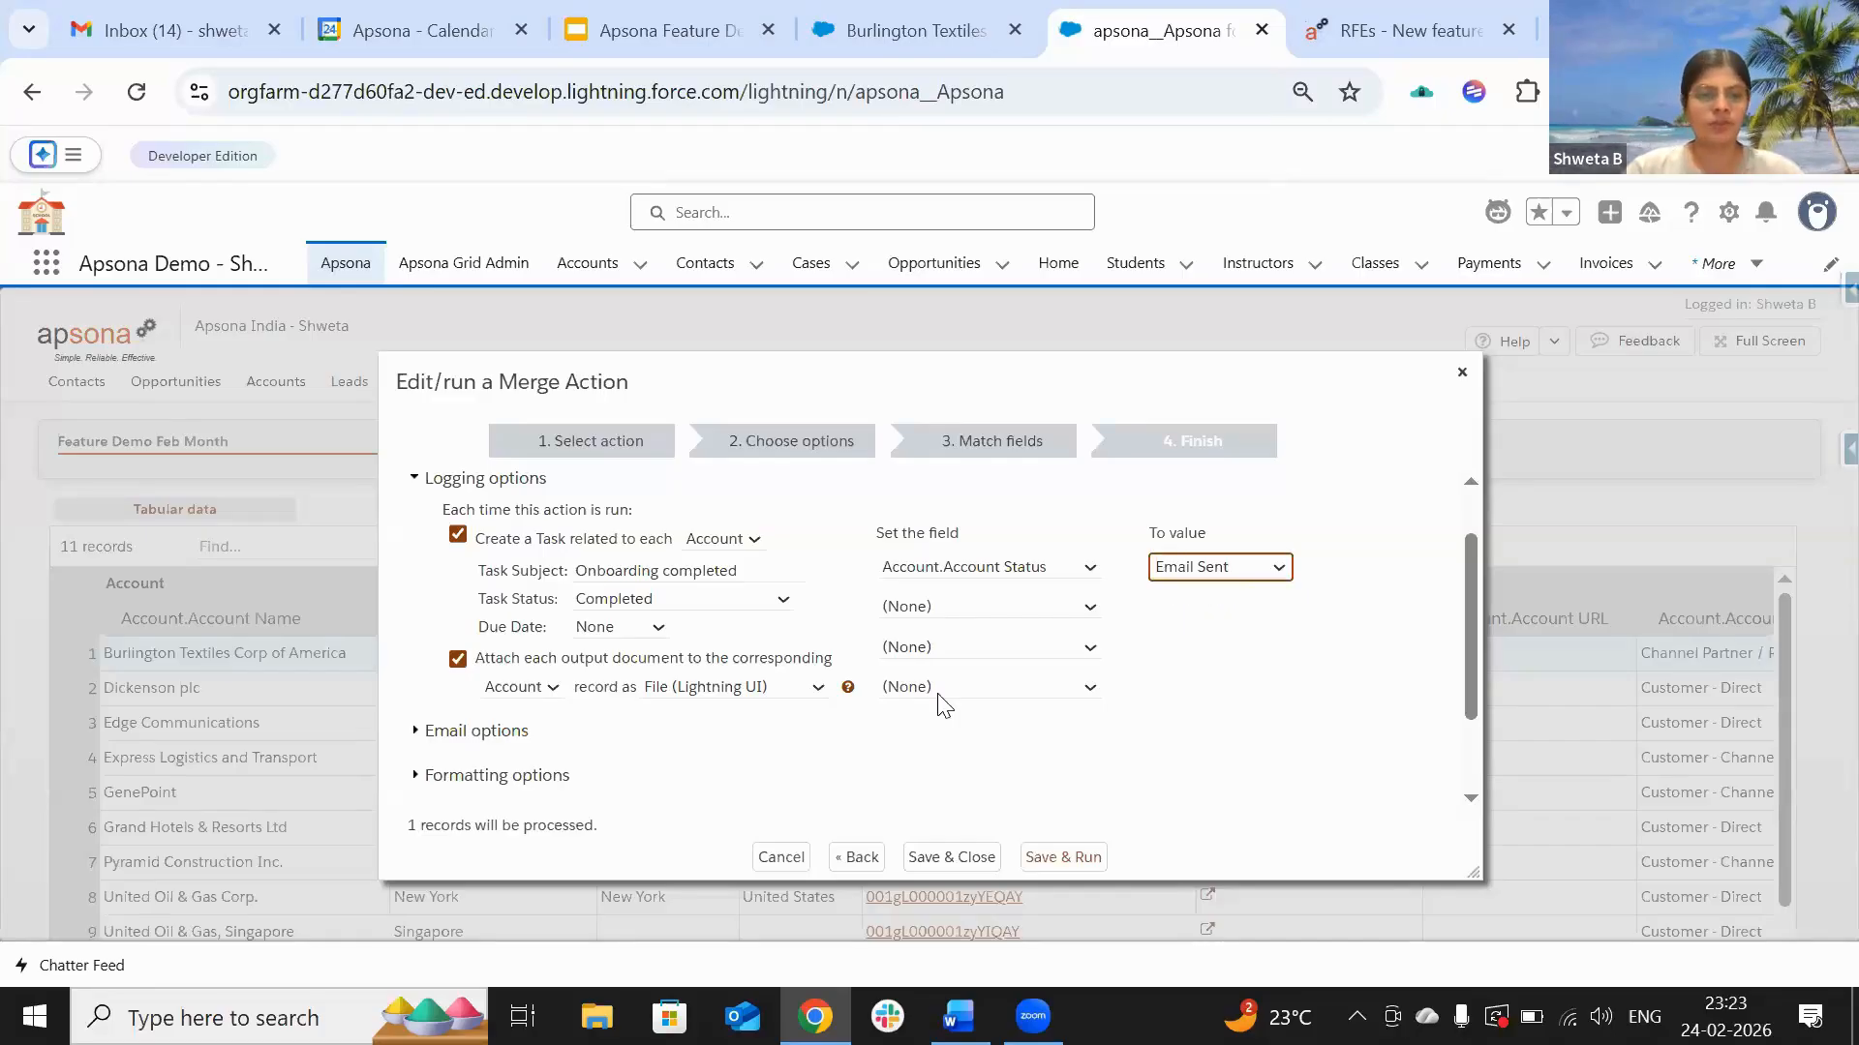
scroll(944, 703, down, 1)
scroll(939, 708, up, 1)
scroll(937, 706, down, 5)
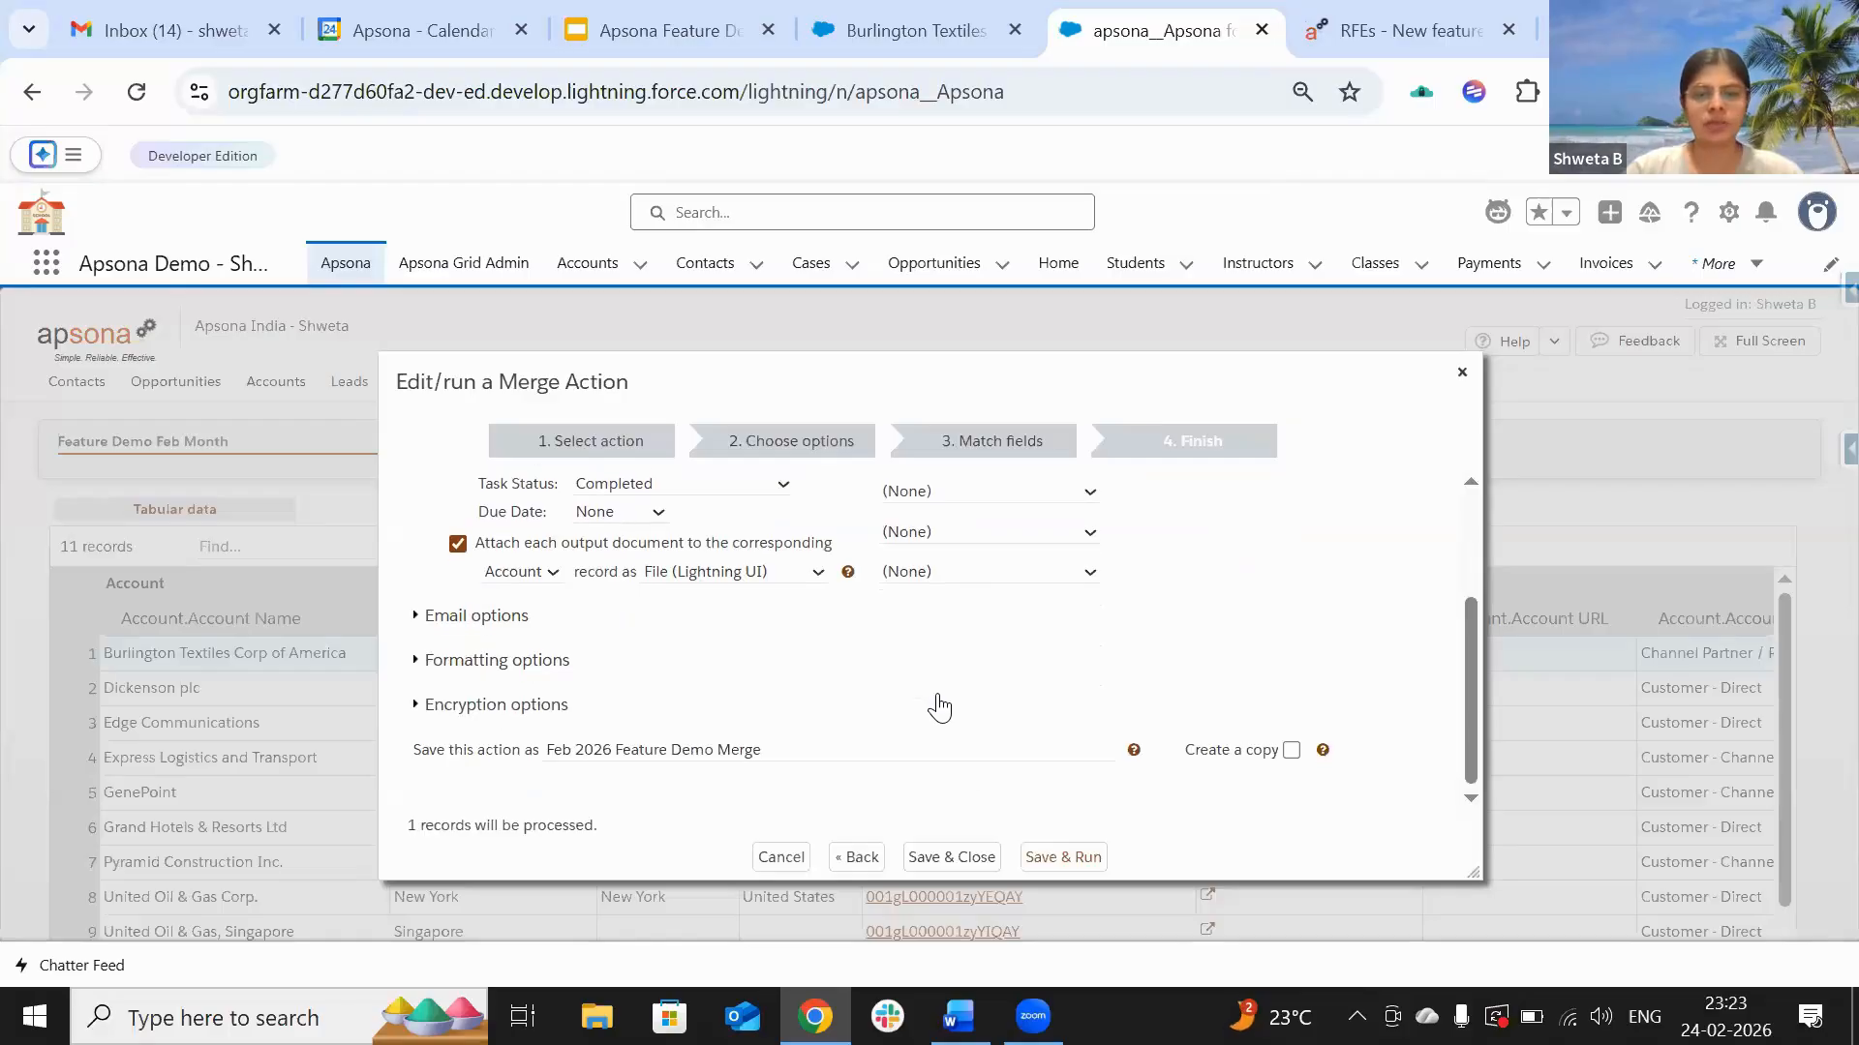
Step: Save and run the merge action, then download and open the generated PDF
click(1059, 859)
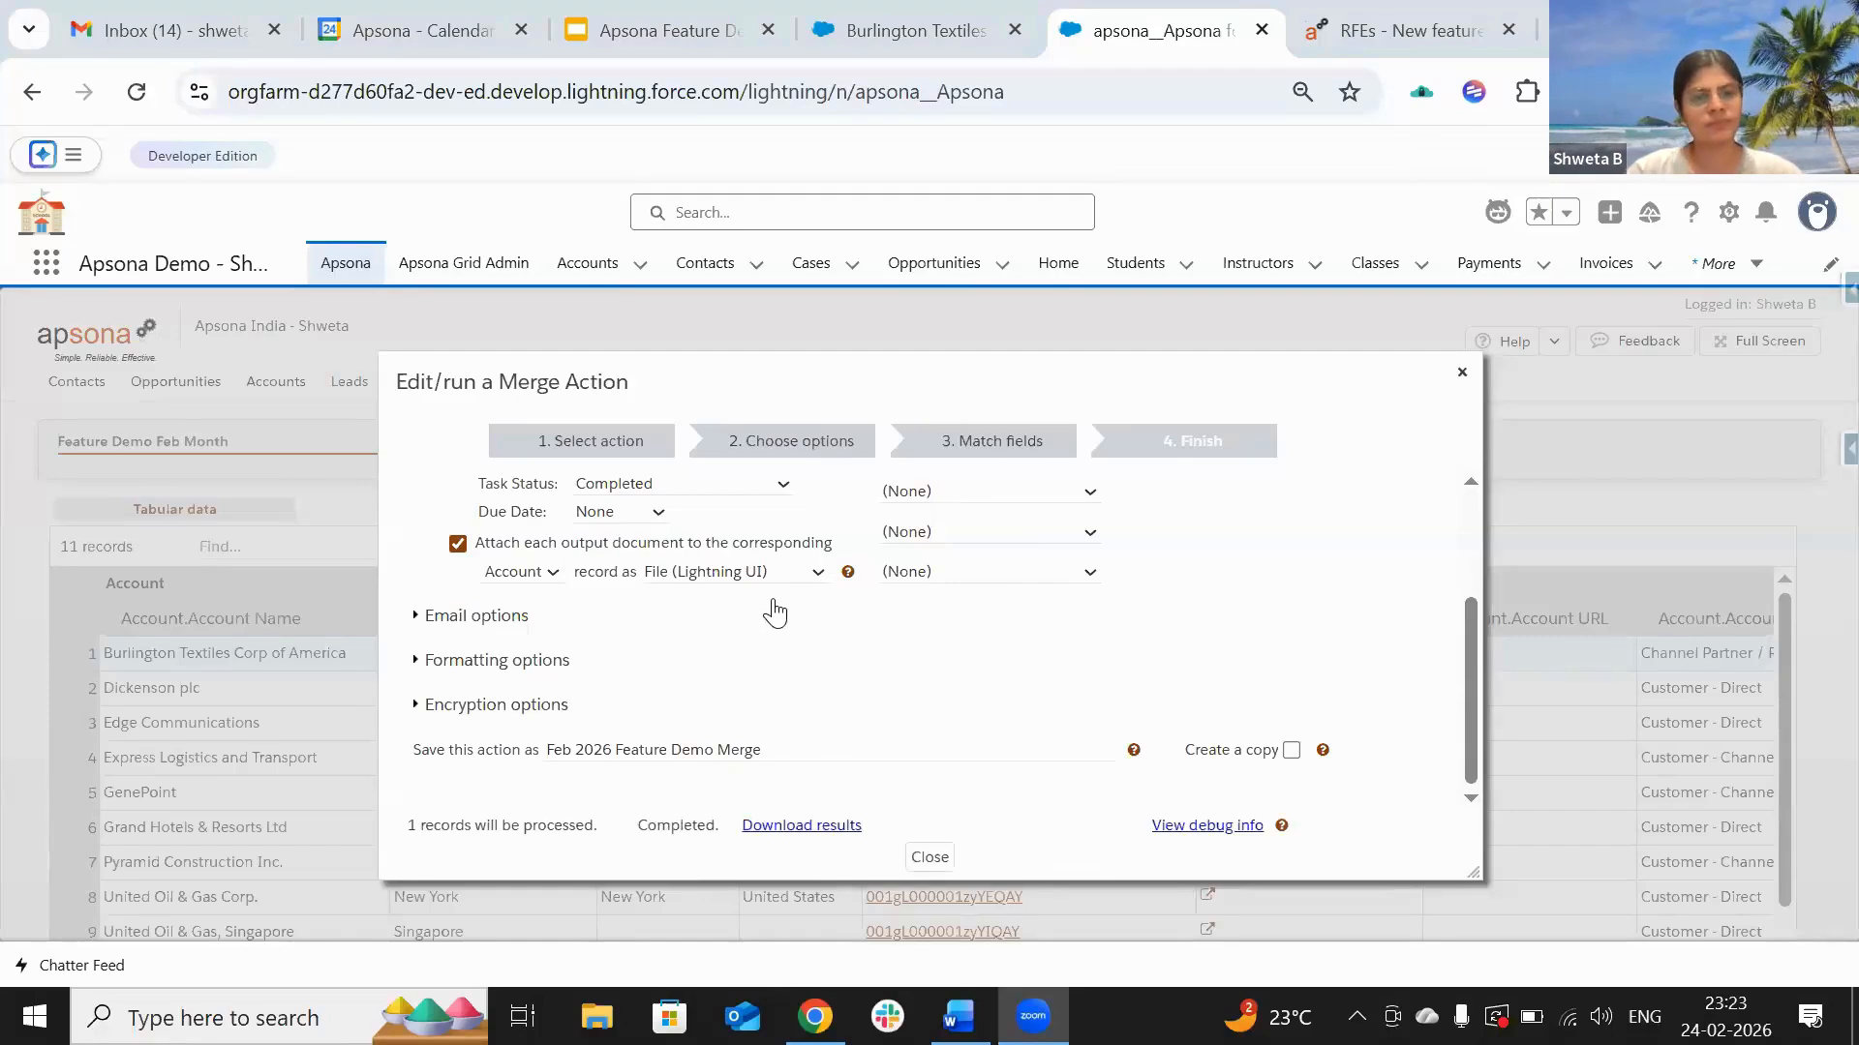
click(810, 837)
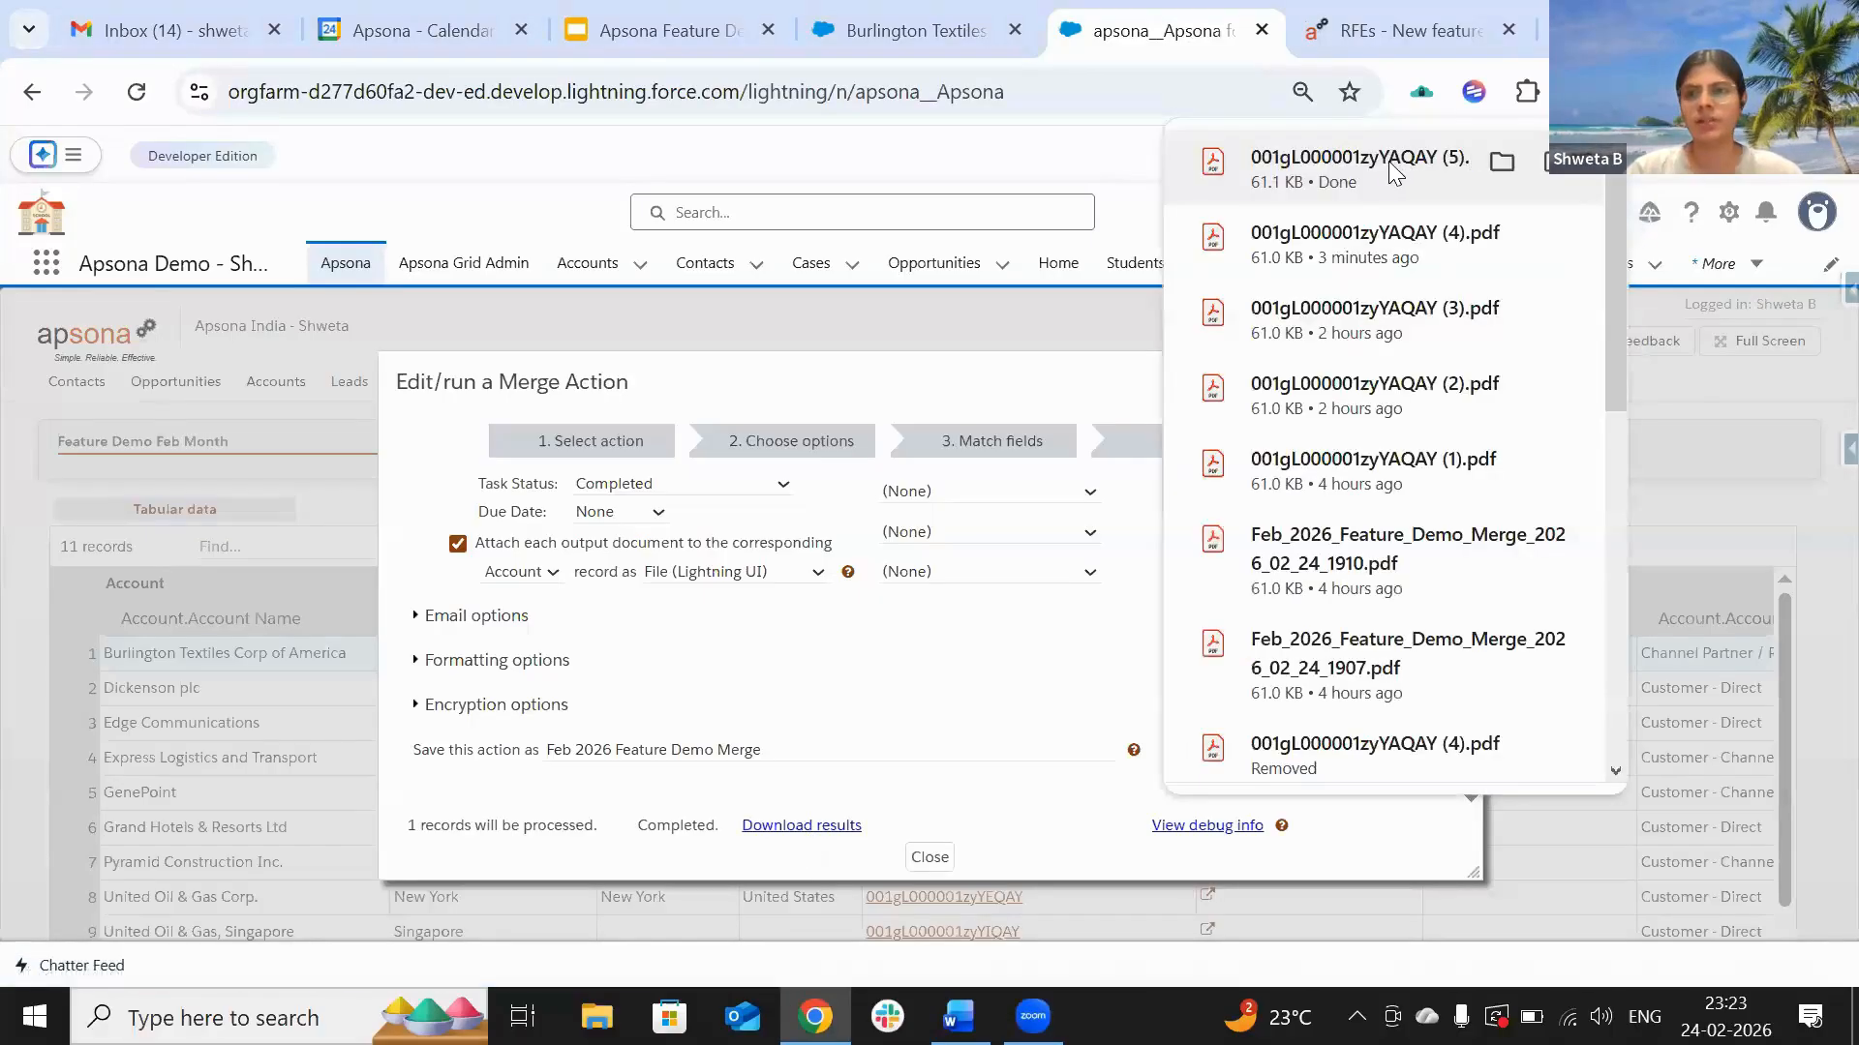
click(1389, 170)
Step: Review the onboarding PDF in Acrobat, then return to the browser's merge results
scroll(842, 510, down, 2)
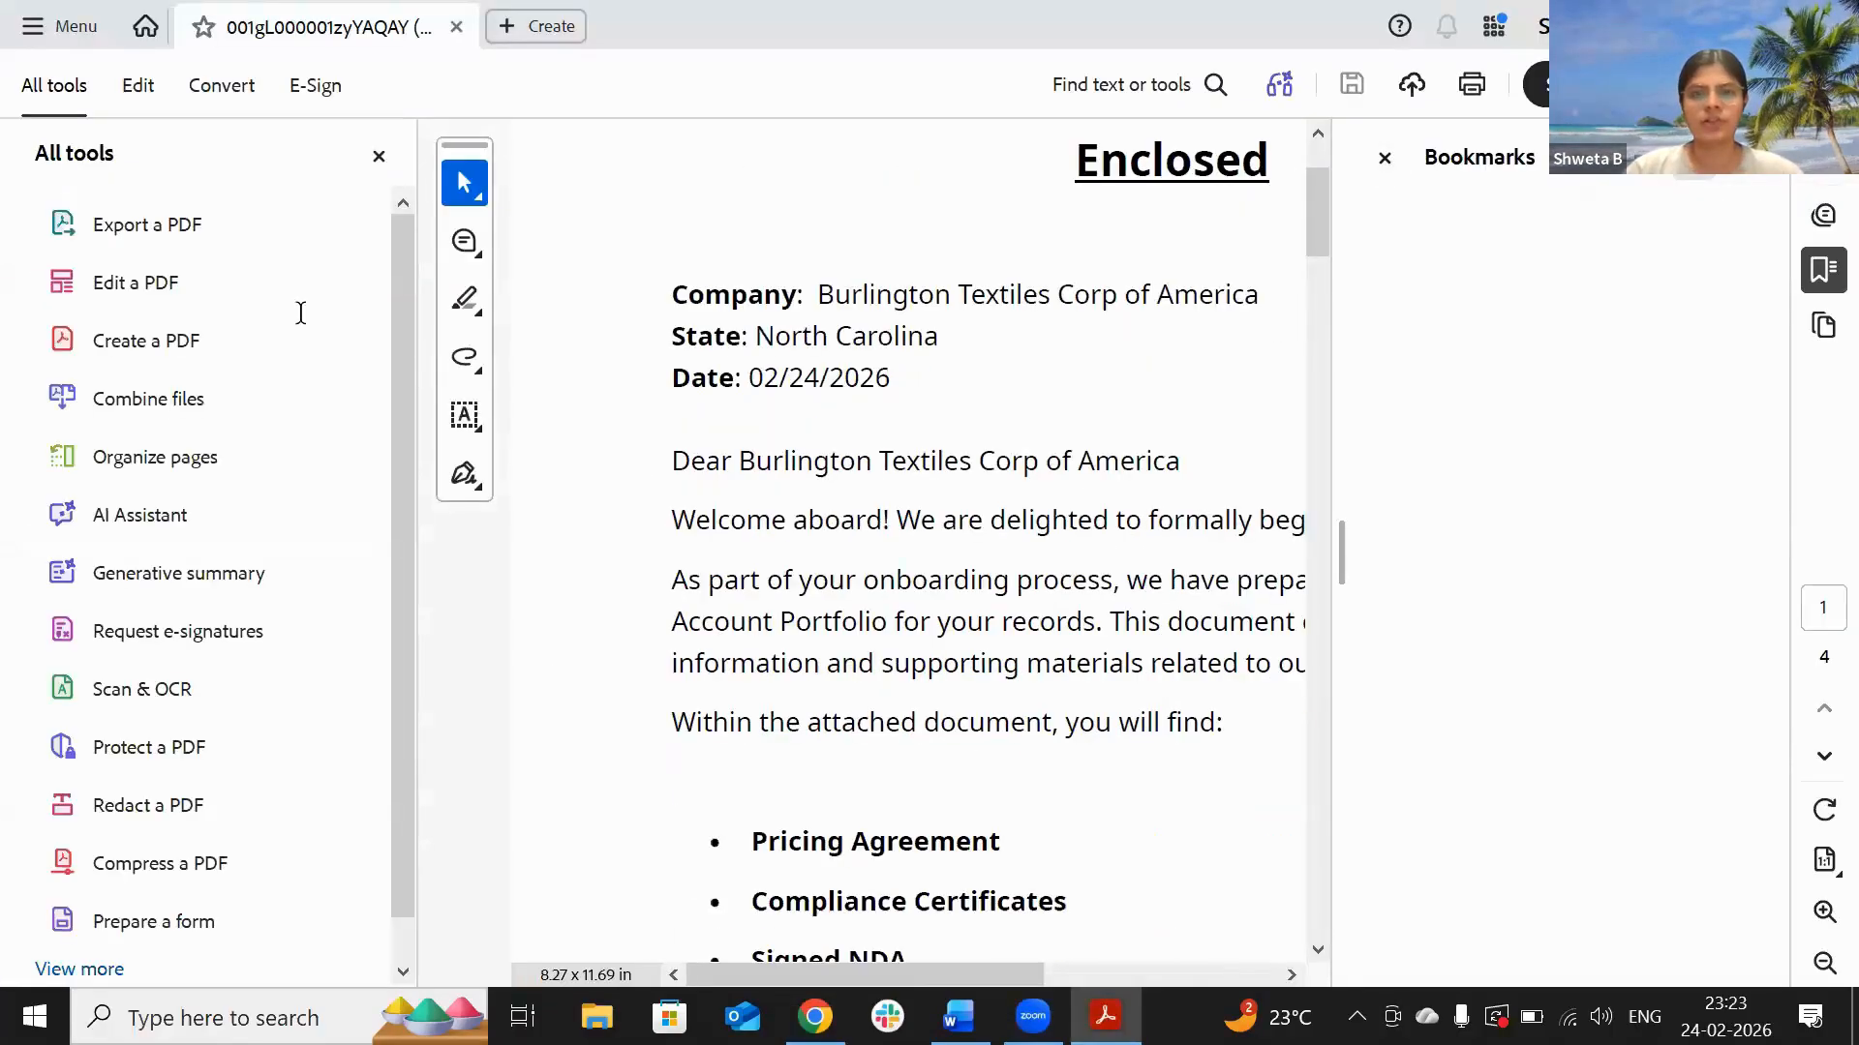
click(378, 156)
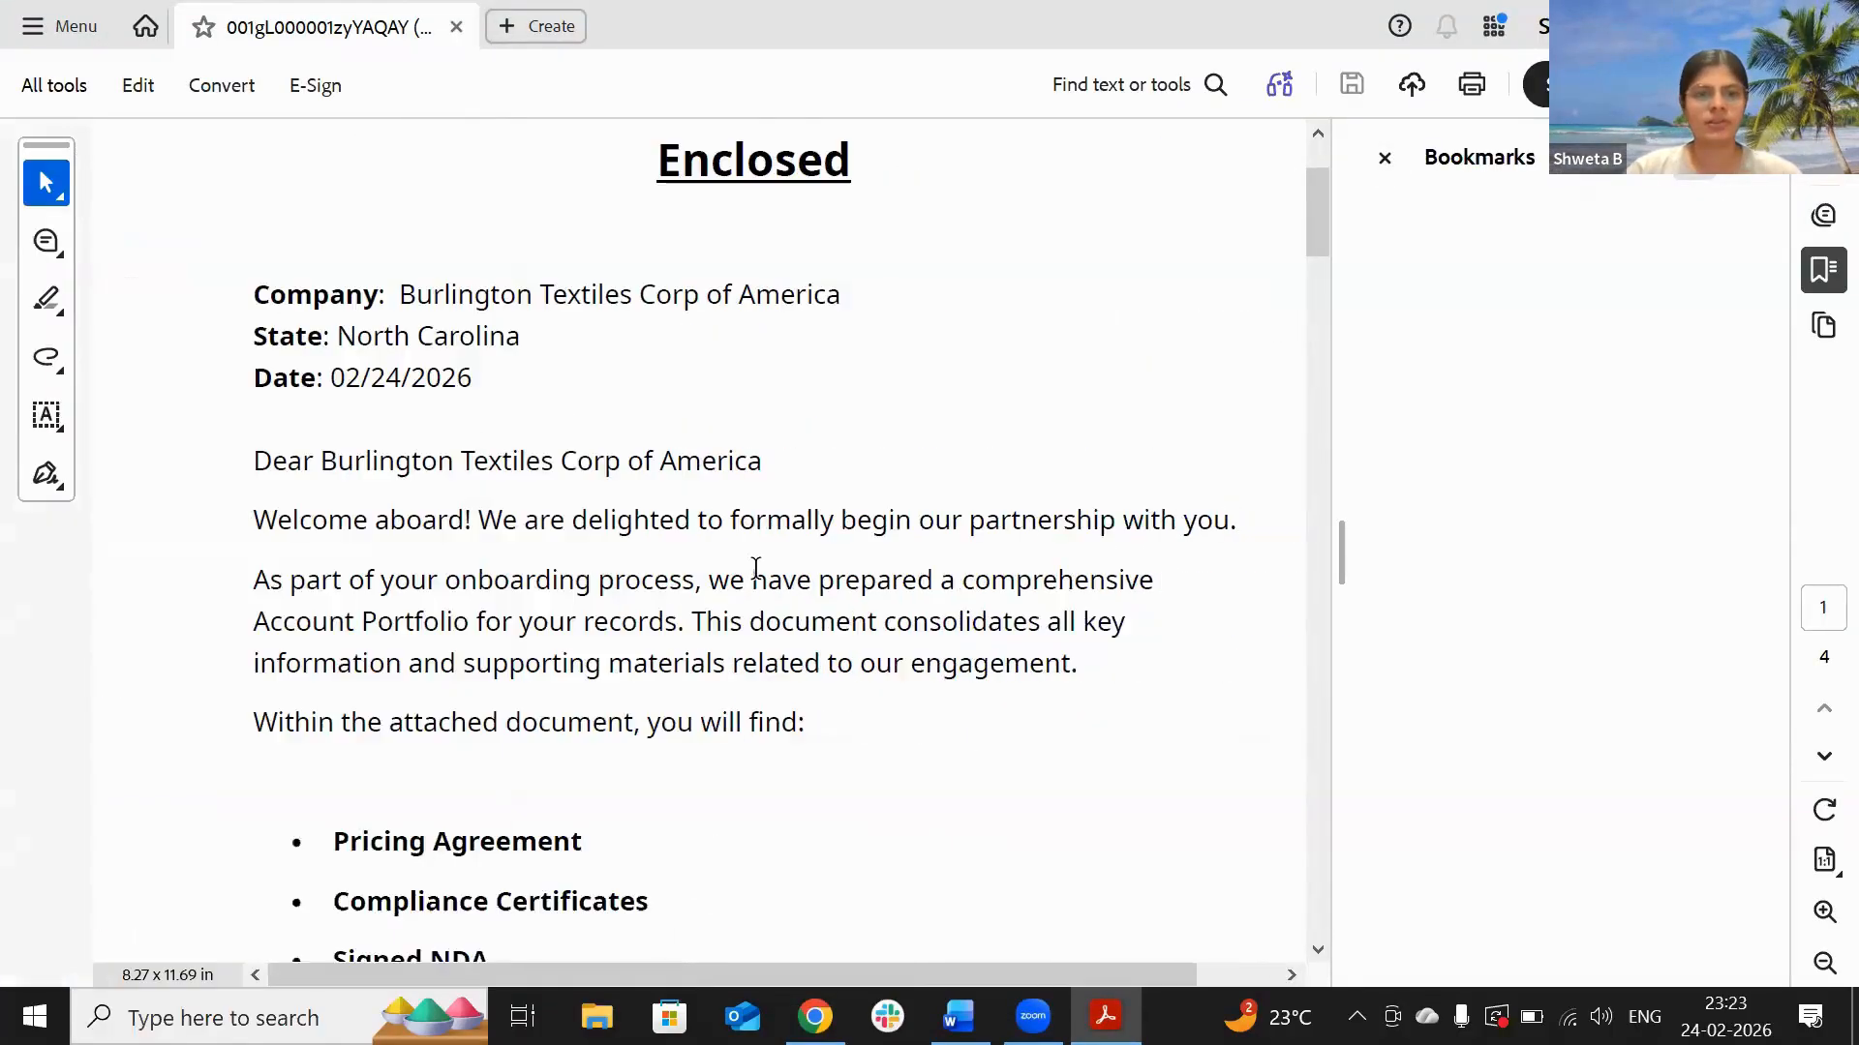
scroll(756, 569, down, 5)
scroll(756, 569, down, 10)
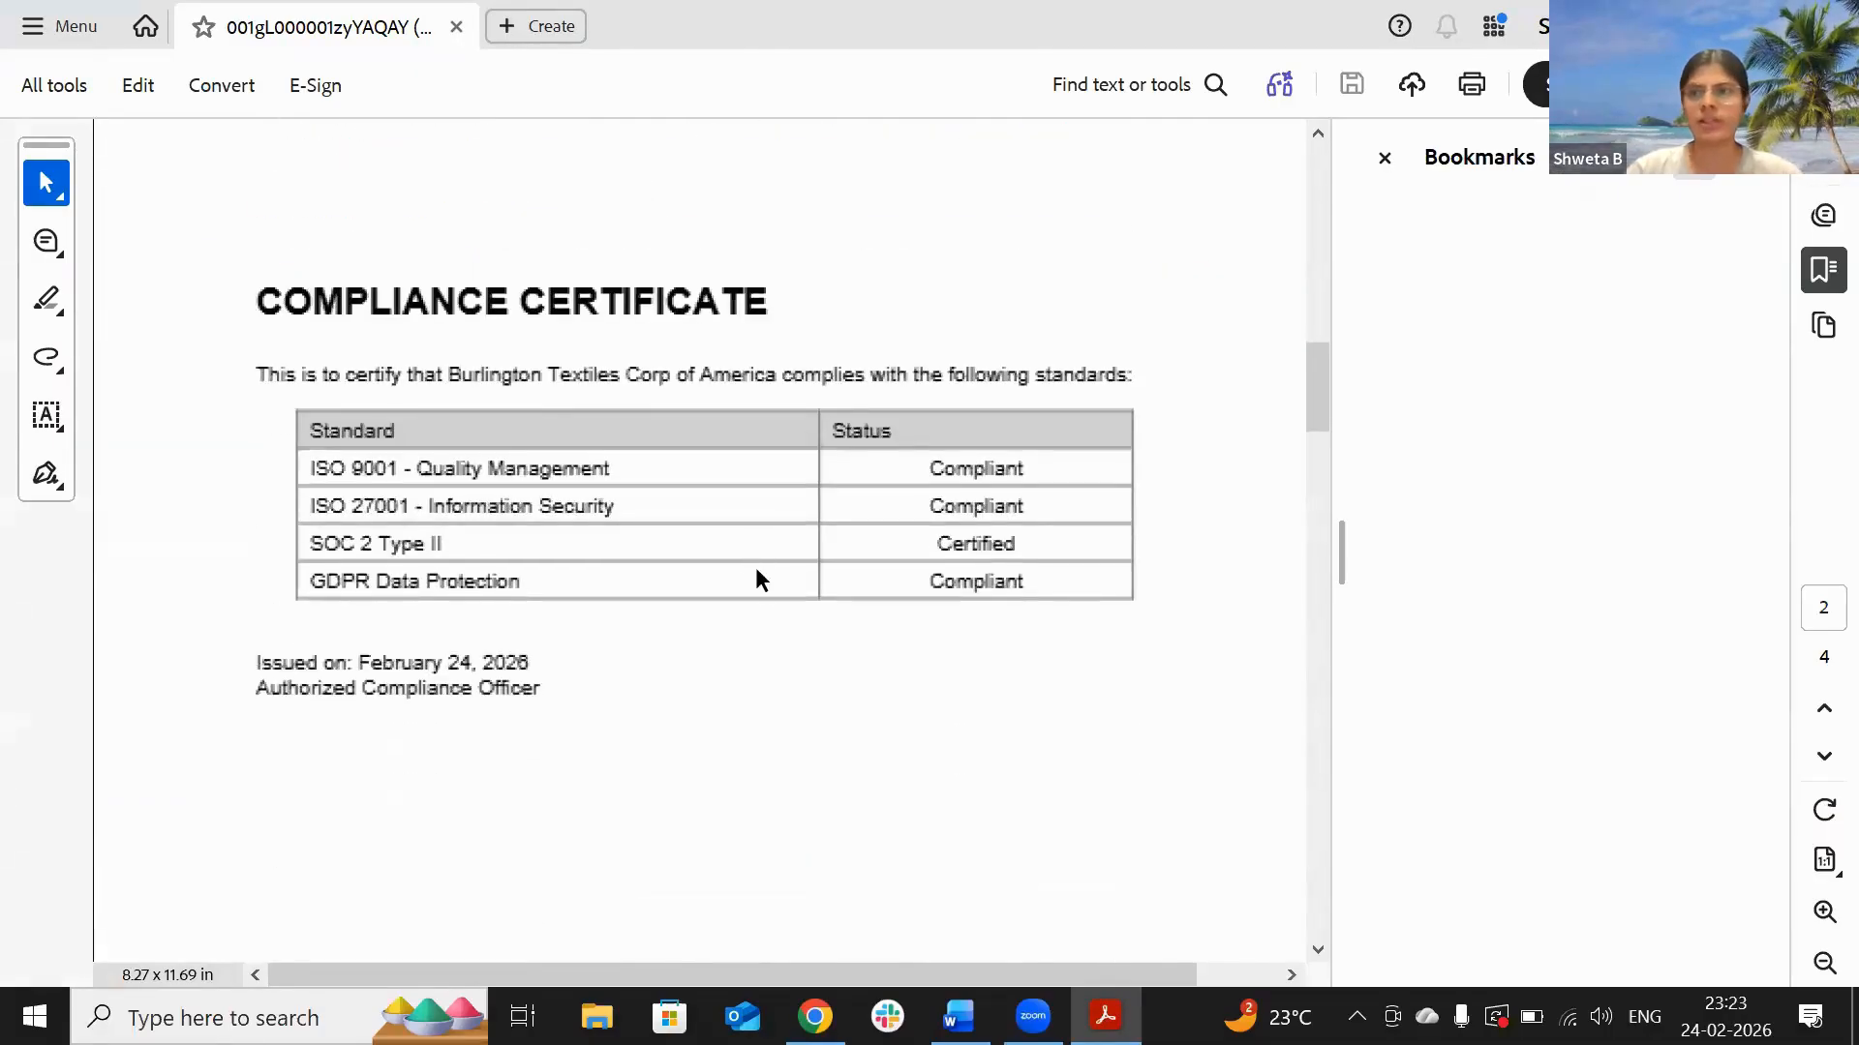
key(alt+Tab)
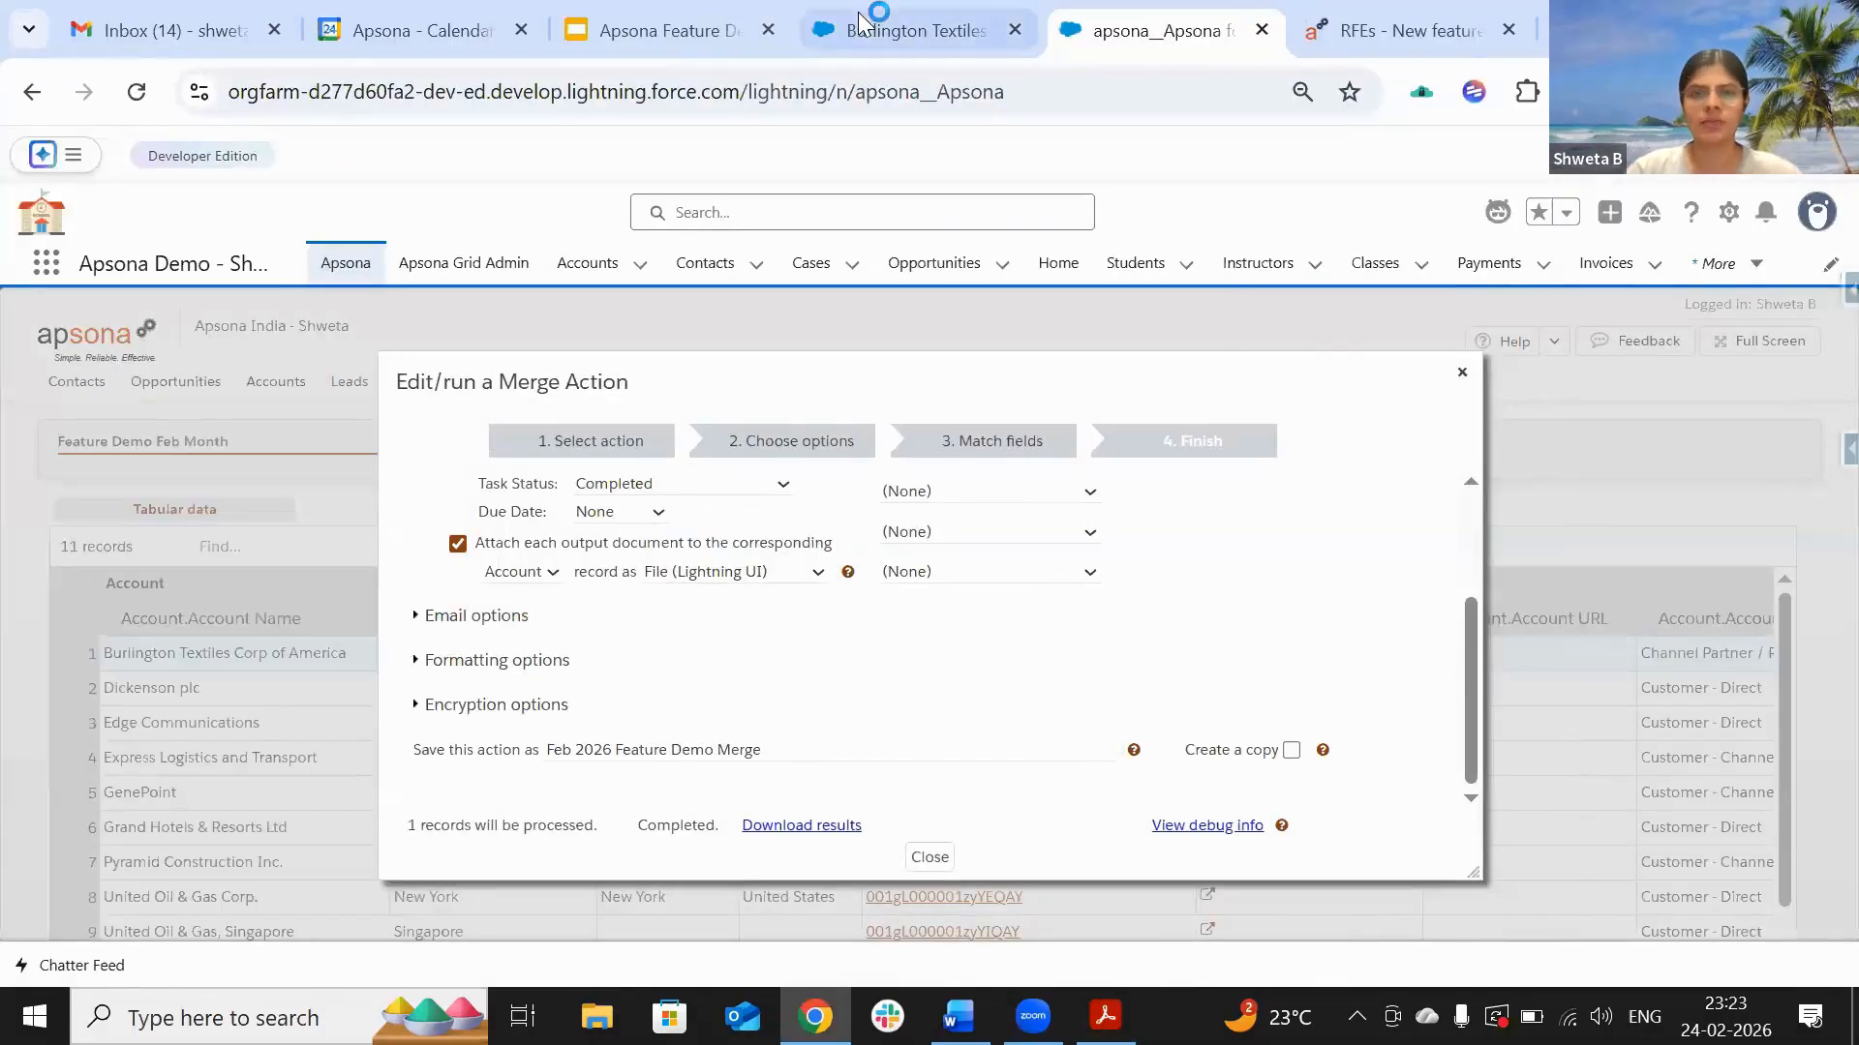
Step: Reload the Burlington Textiles account and open its full Notes & Attachments list
click(898, 29)
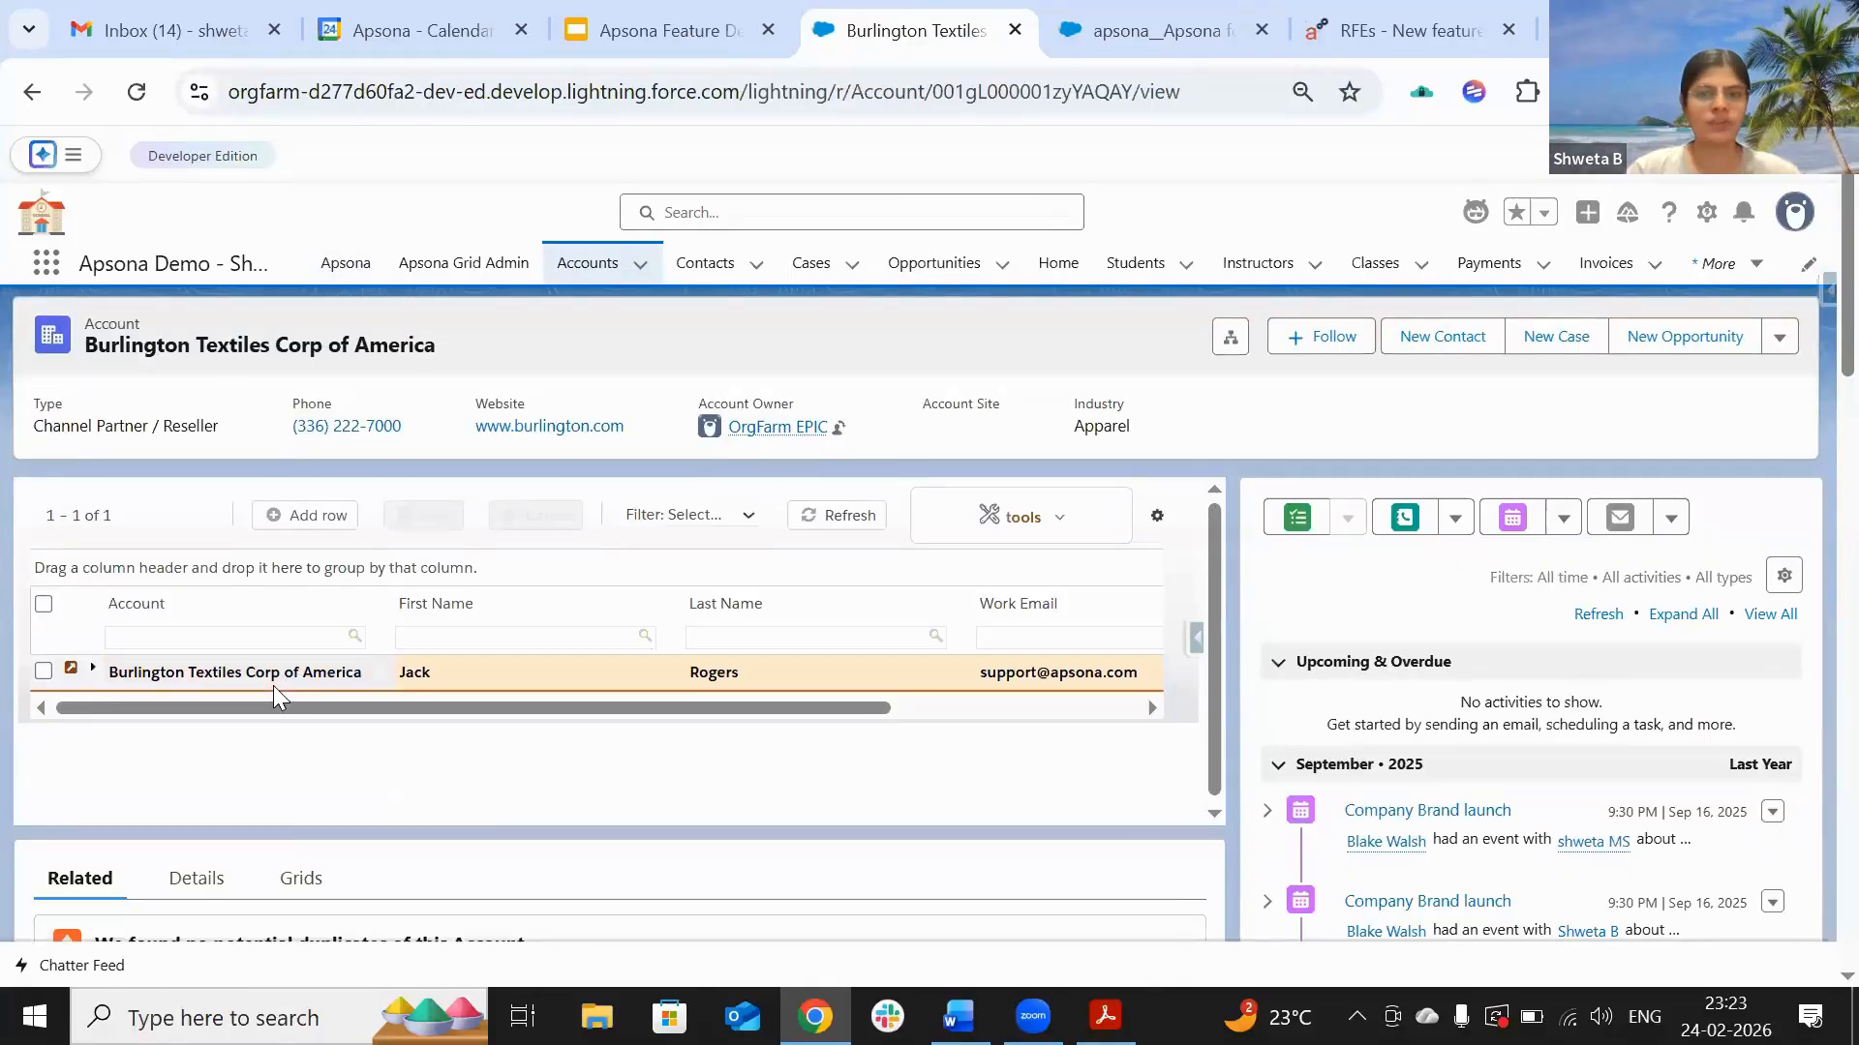
click(136, 93)
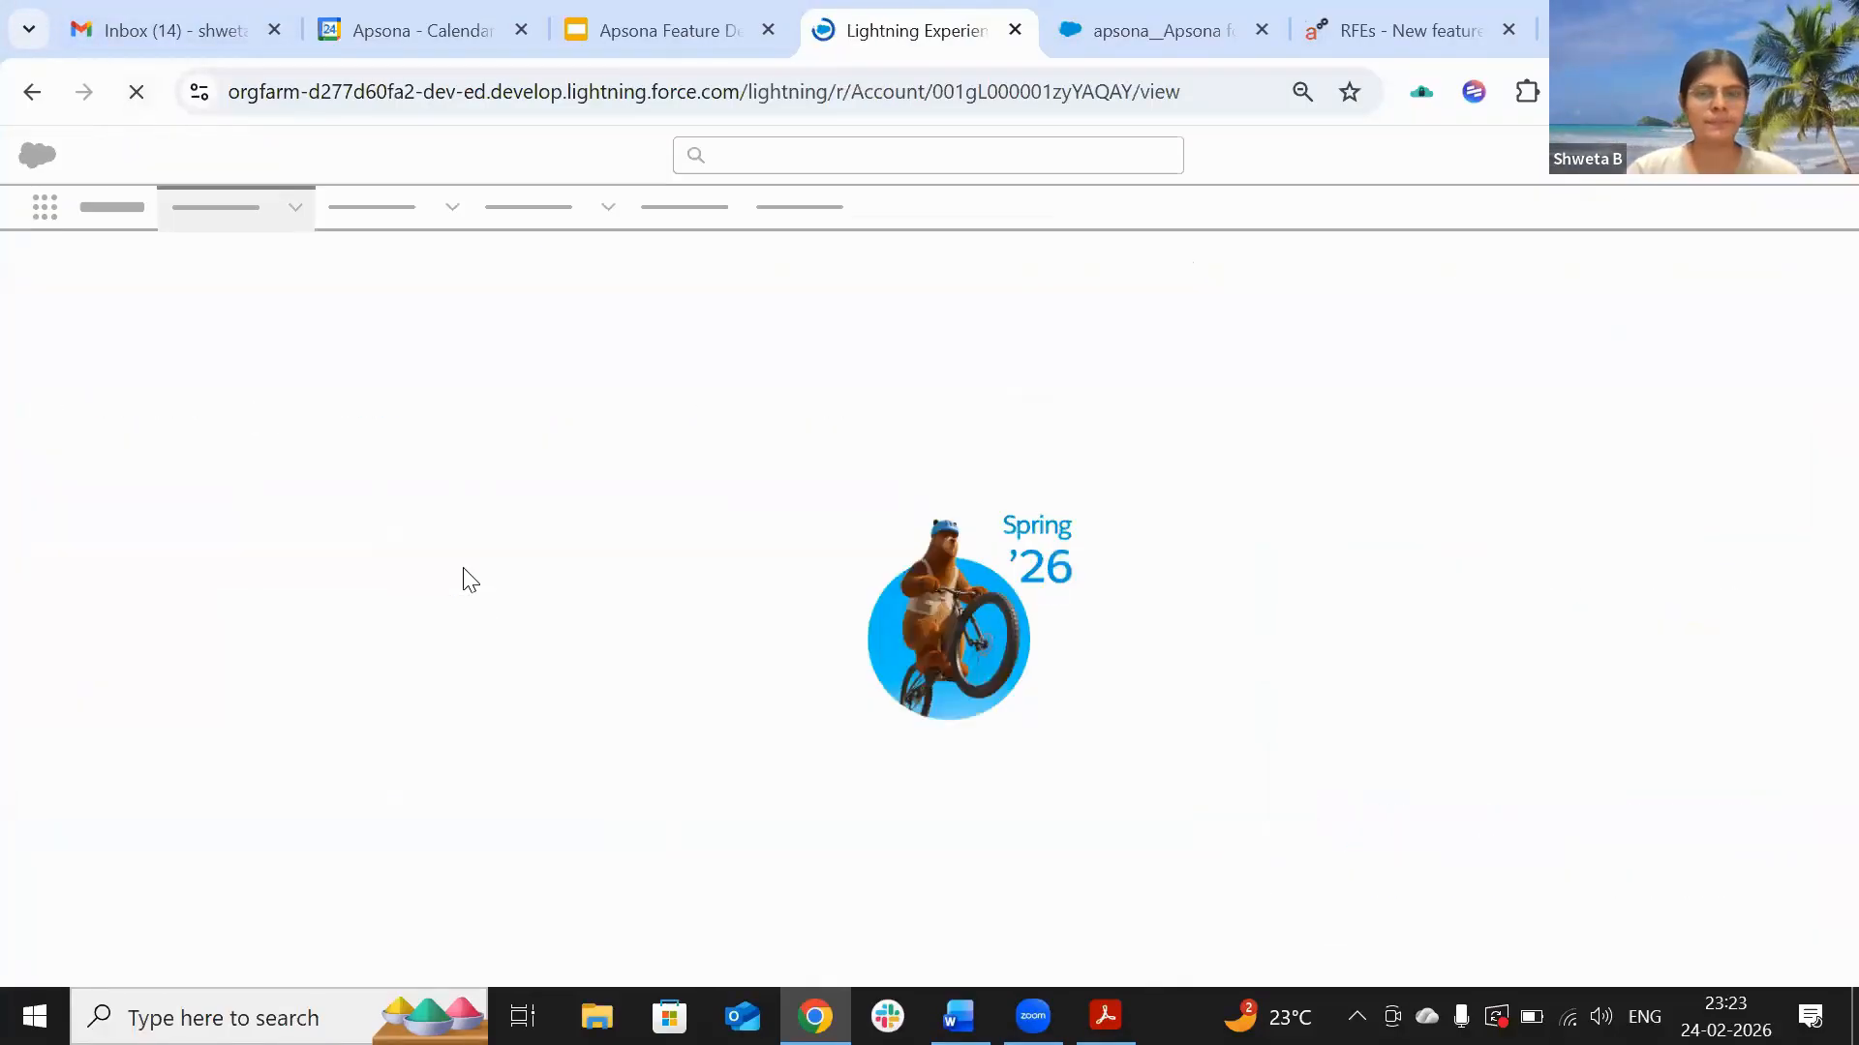
click(1144, 11)
click(896, 19)
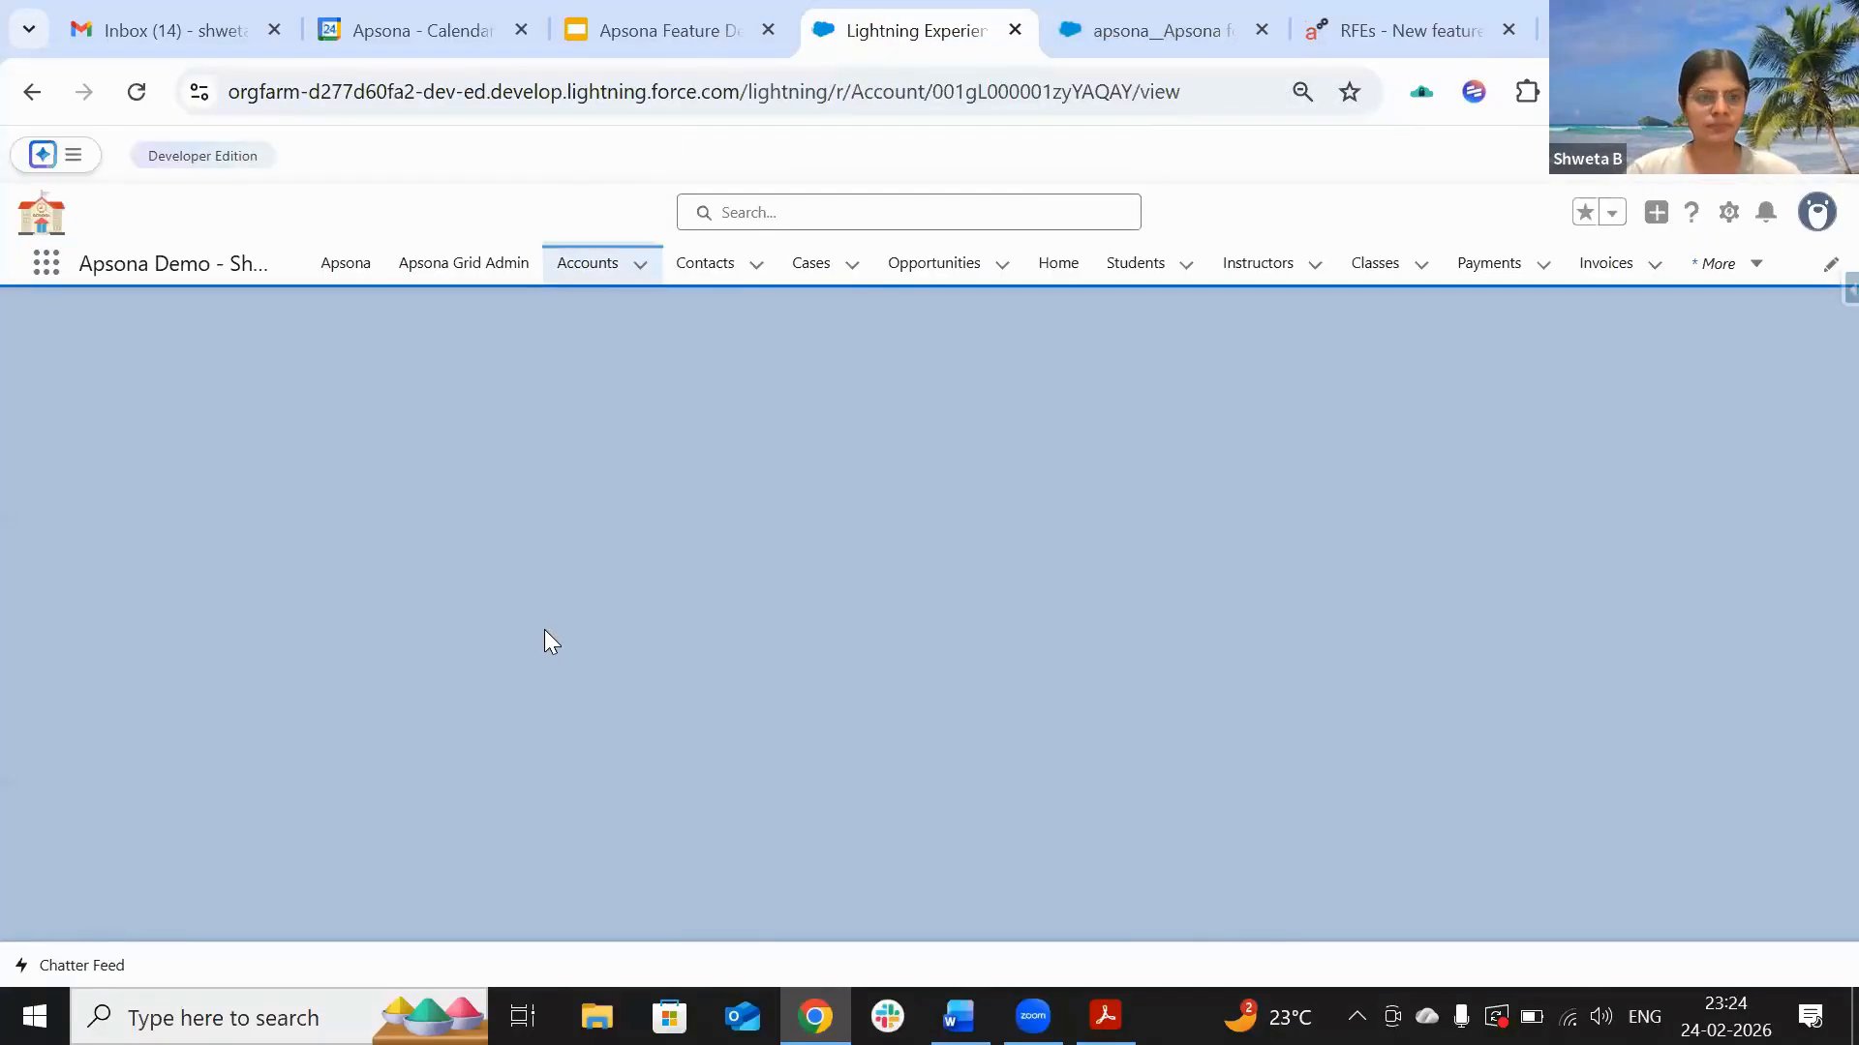
scroll(544, 642, down, 6)
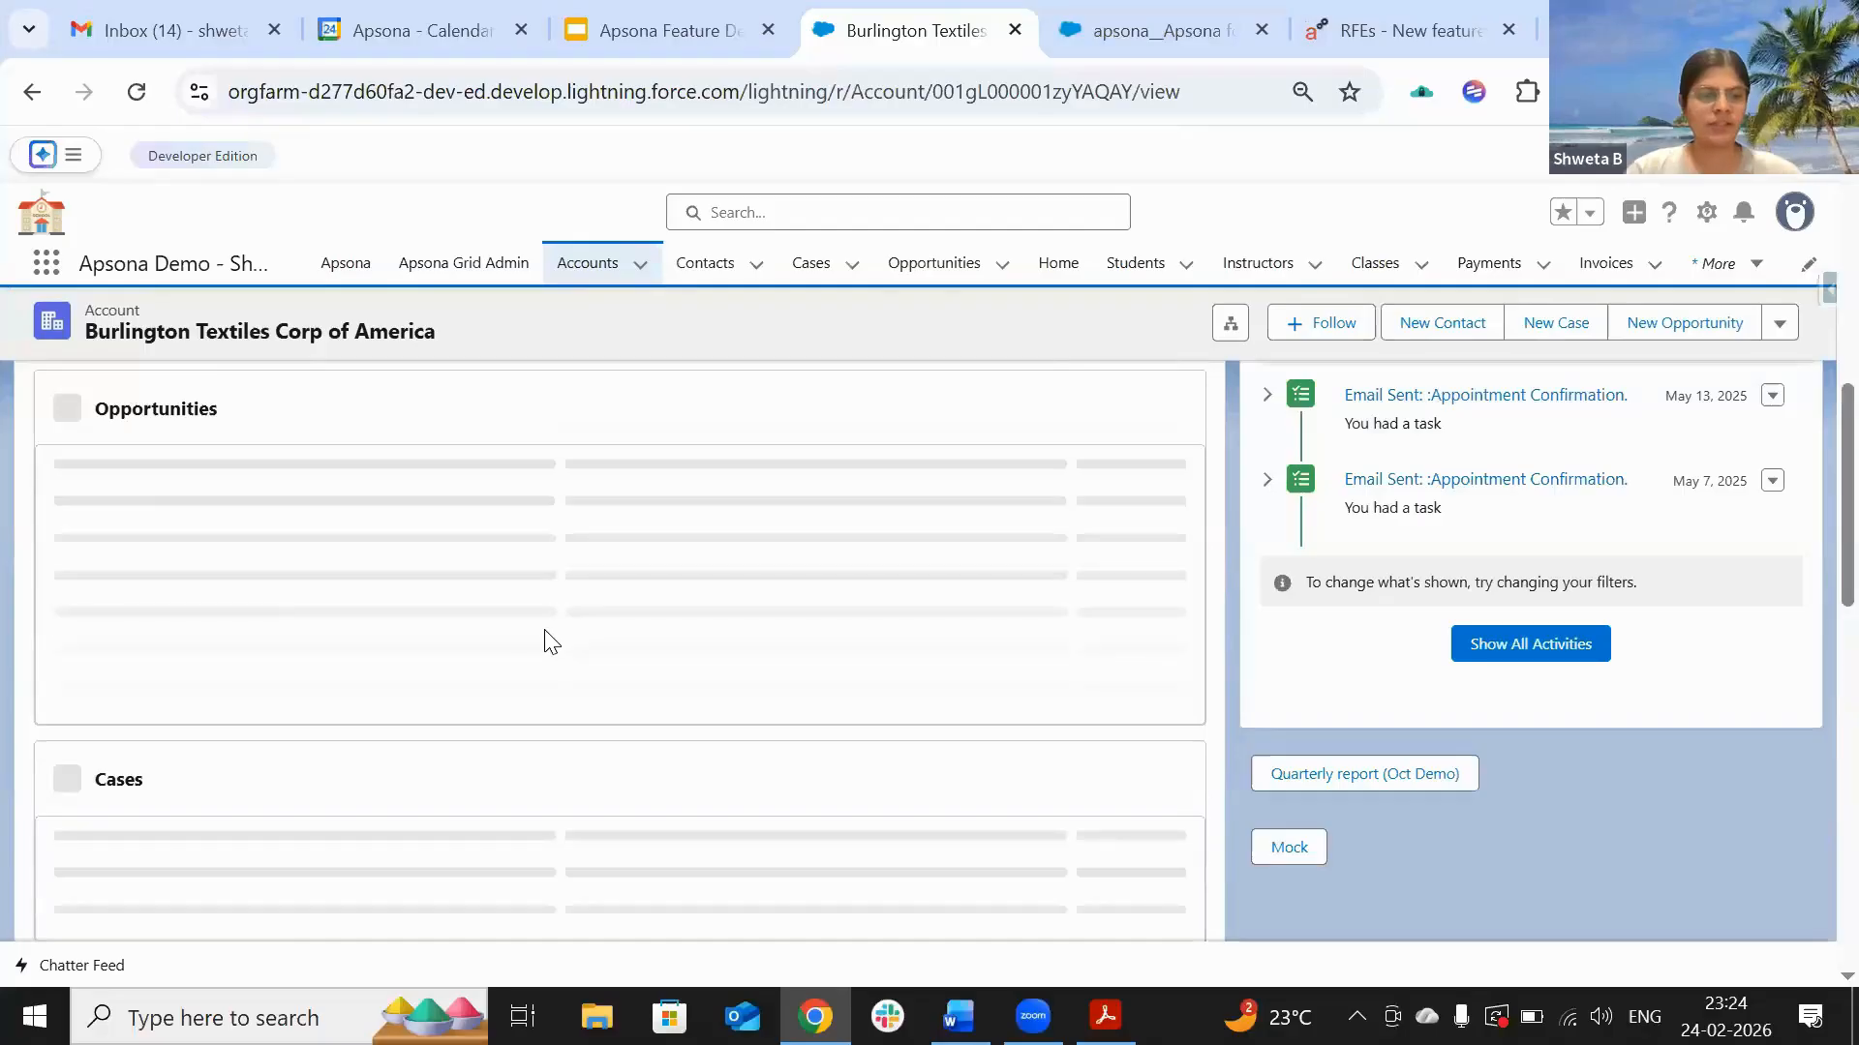
scroll(547, 641, down, 8)
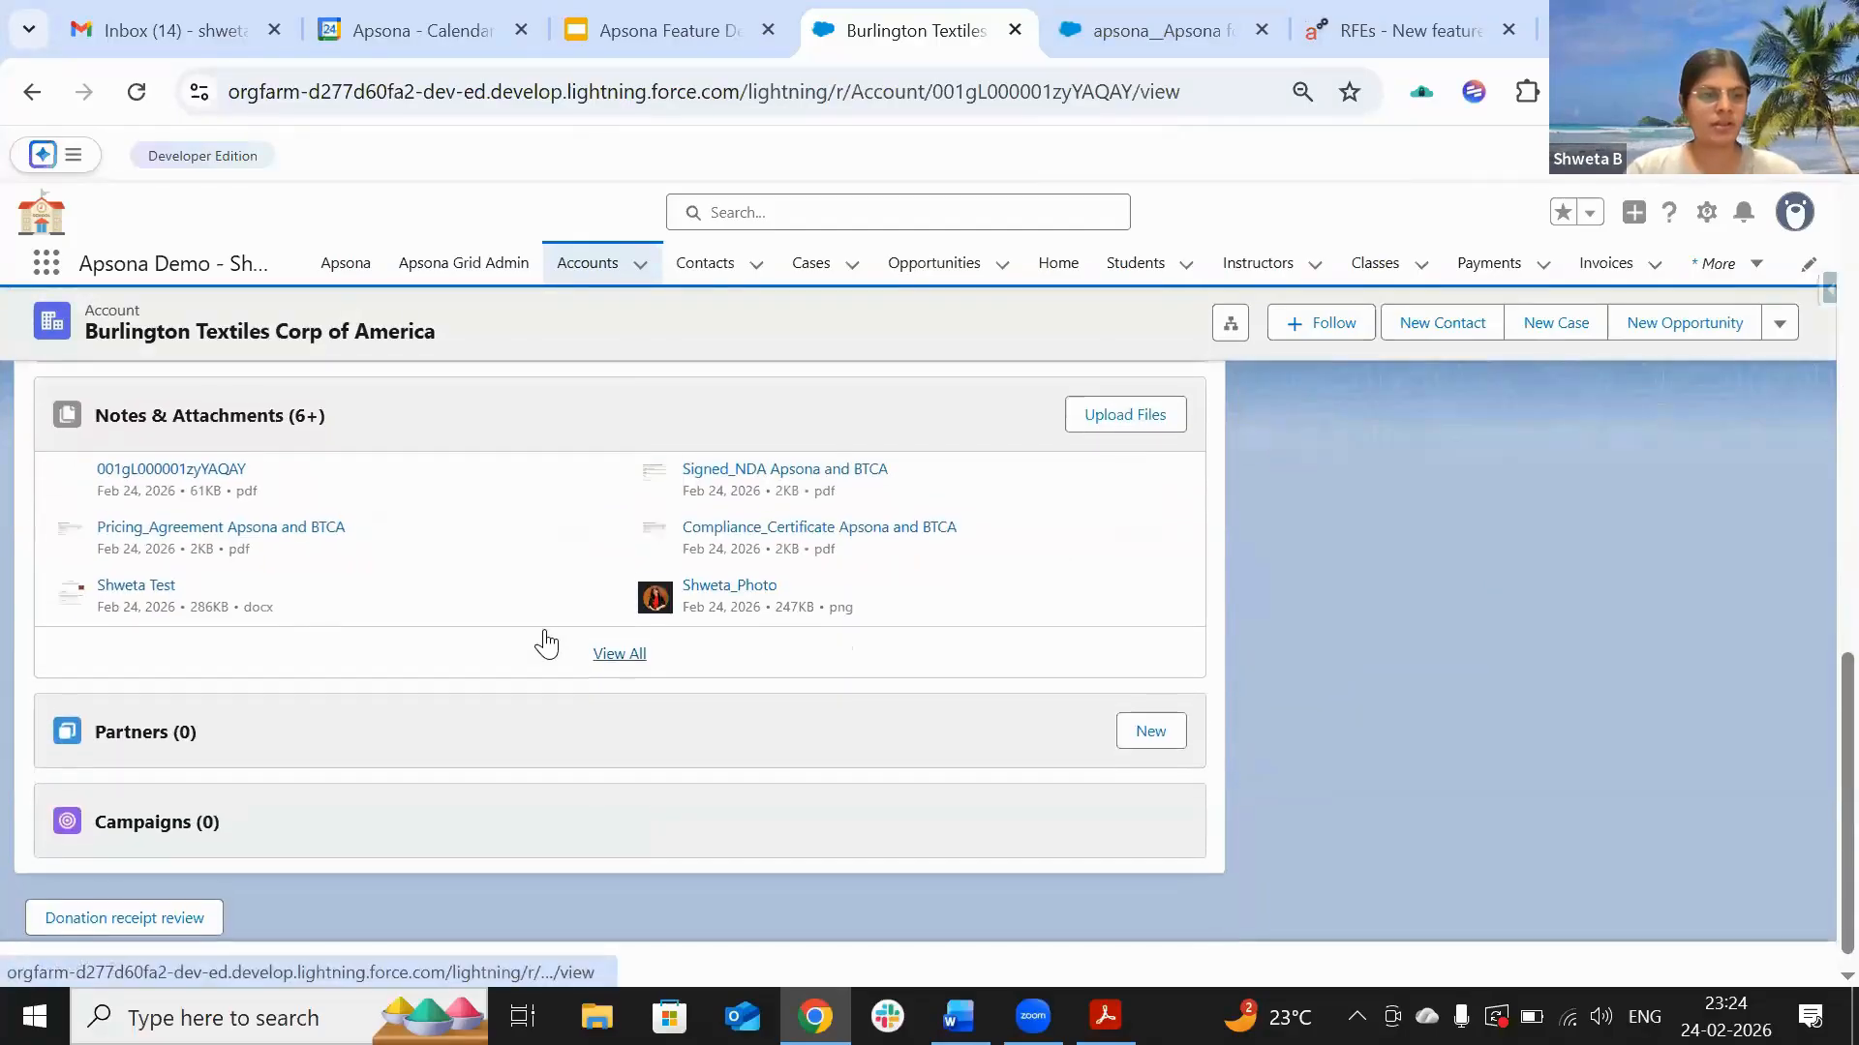
click(620, 653)
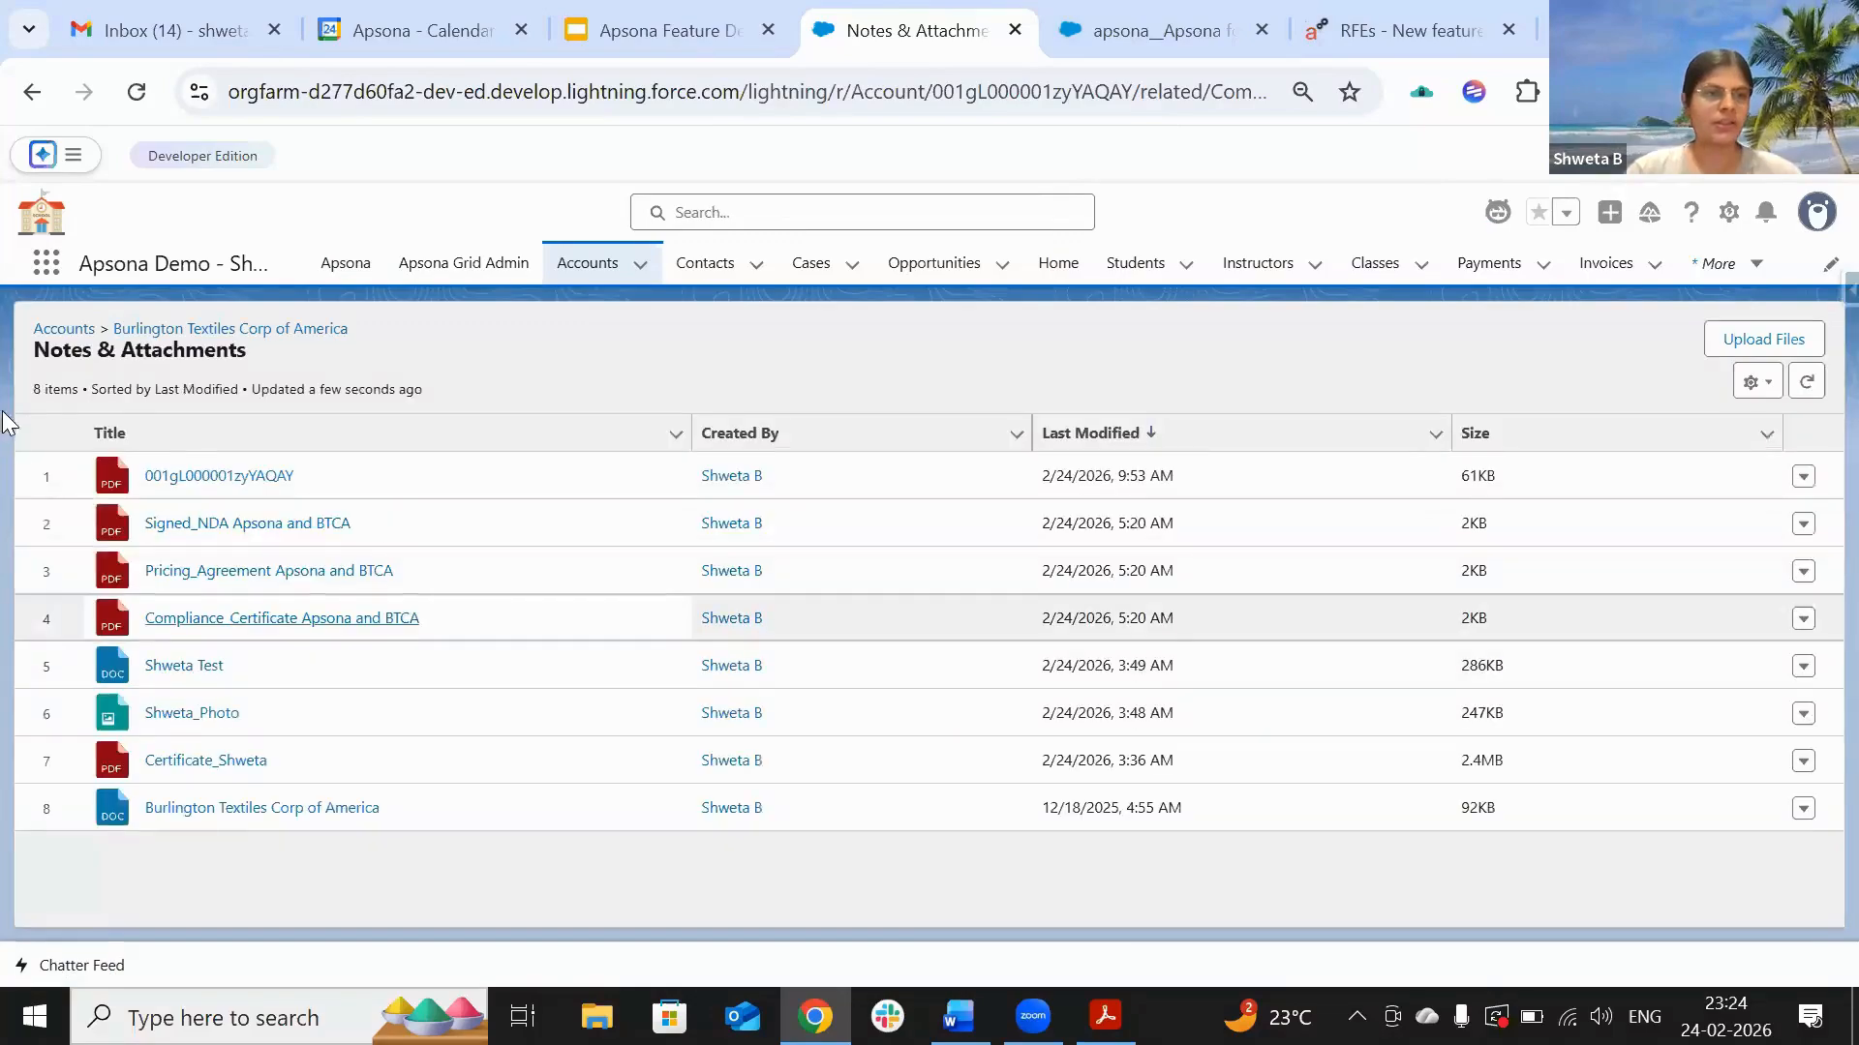
Step: Preview the new 61KB onboarding PDF, then close the preview
click(237, 479)
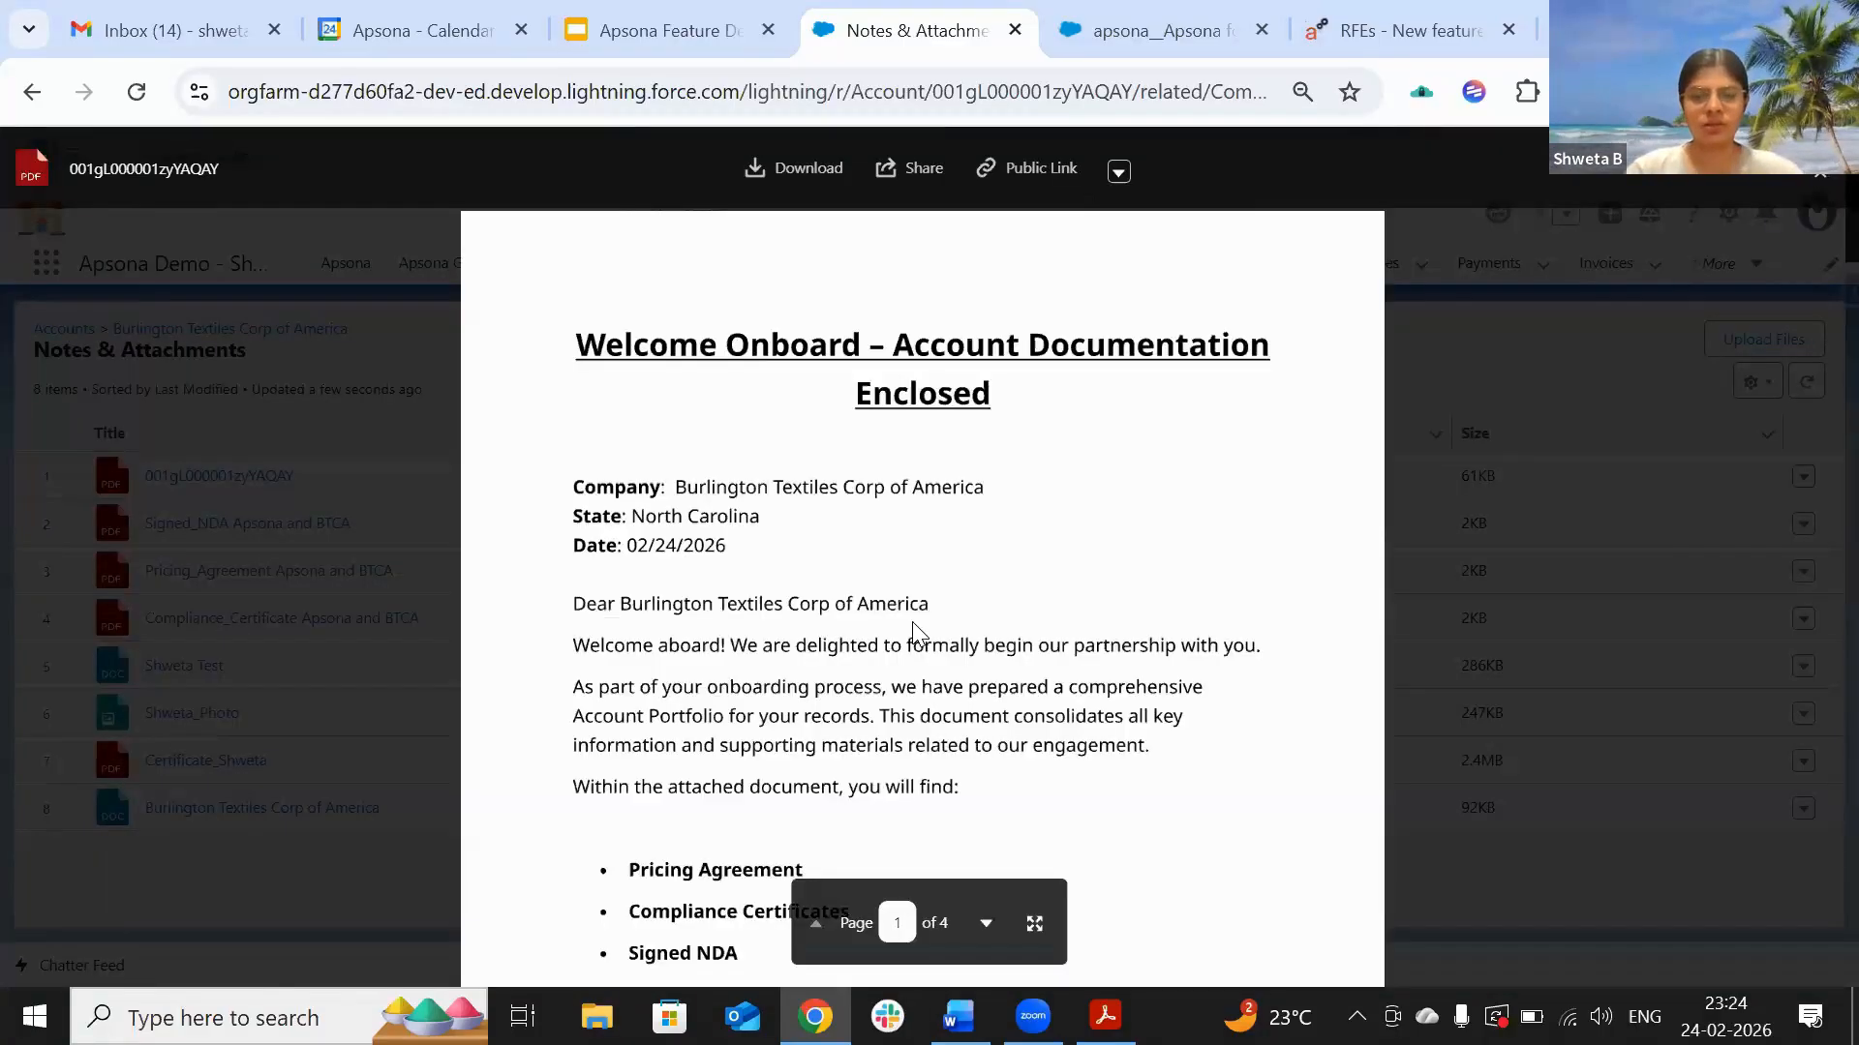
scroll(913, 624, down, 10)
scroll(915, 631, down, 15)
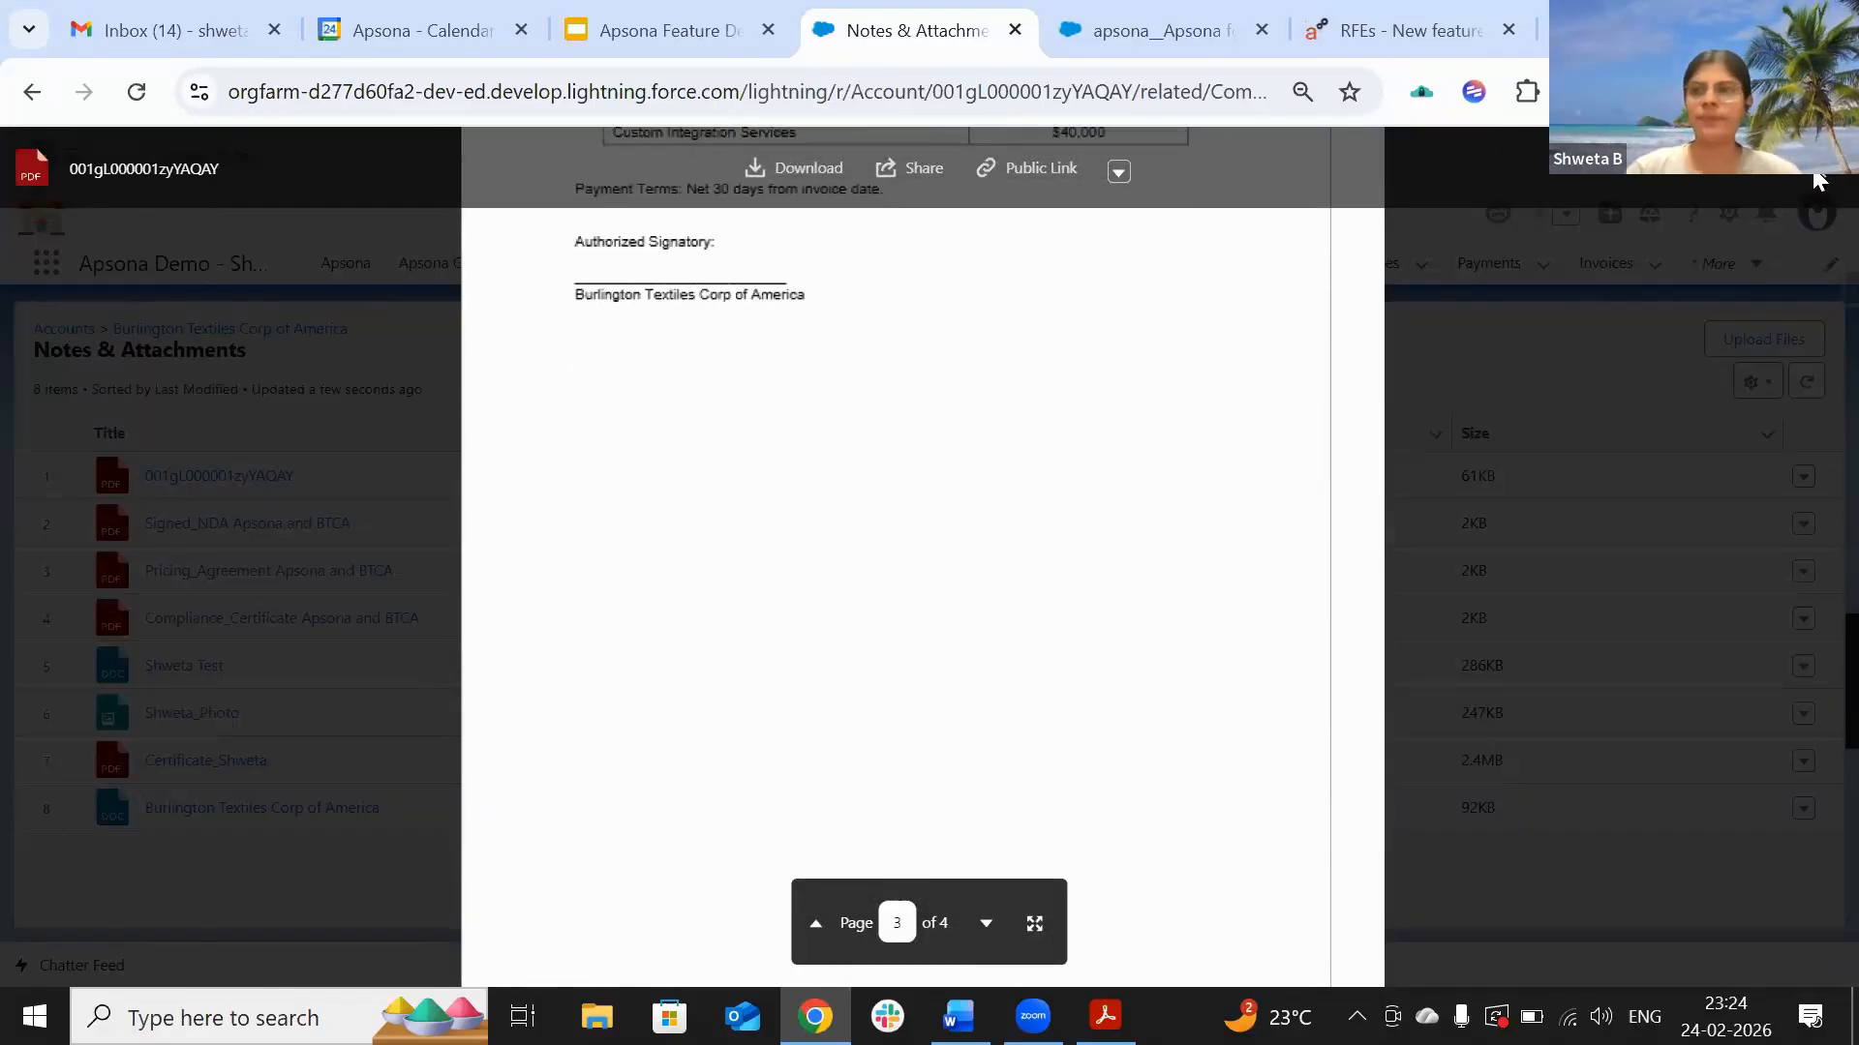
click(1823, 181)
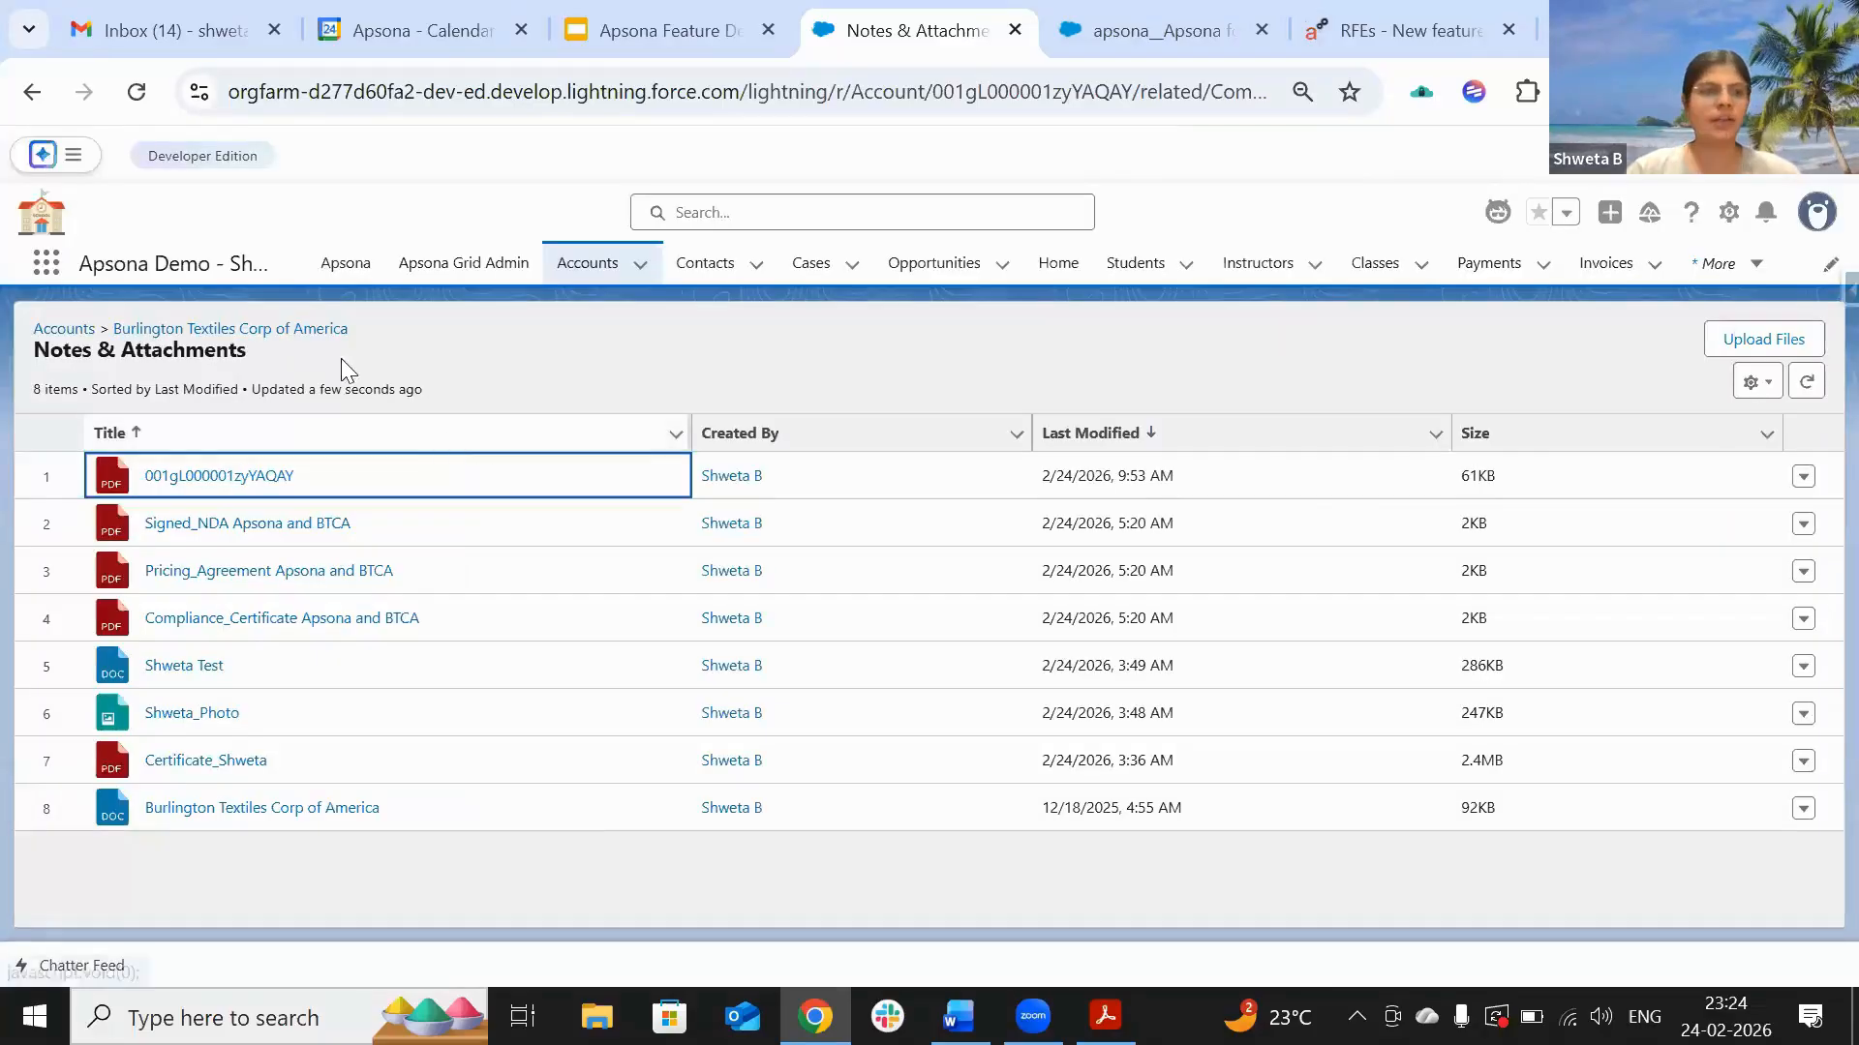
Step: From the Burlington Textiles account, open the 'Onboarding completed' task and return
click(299, 330)
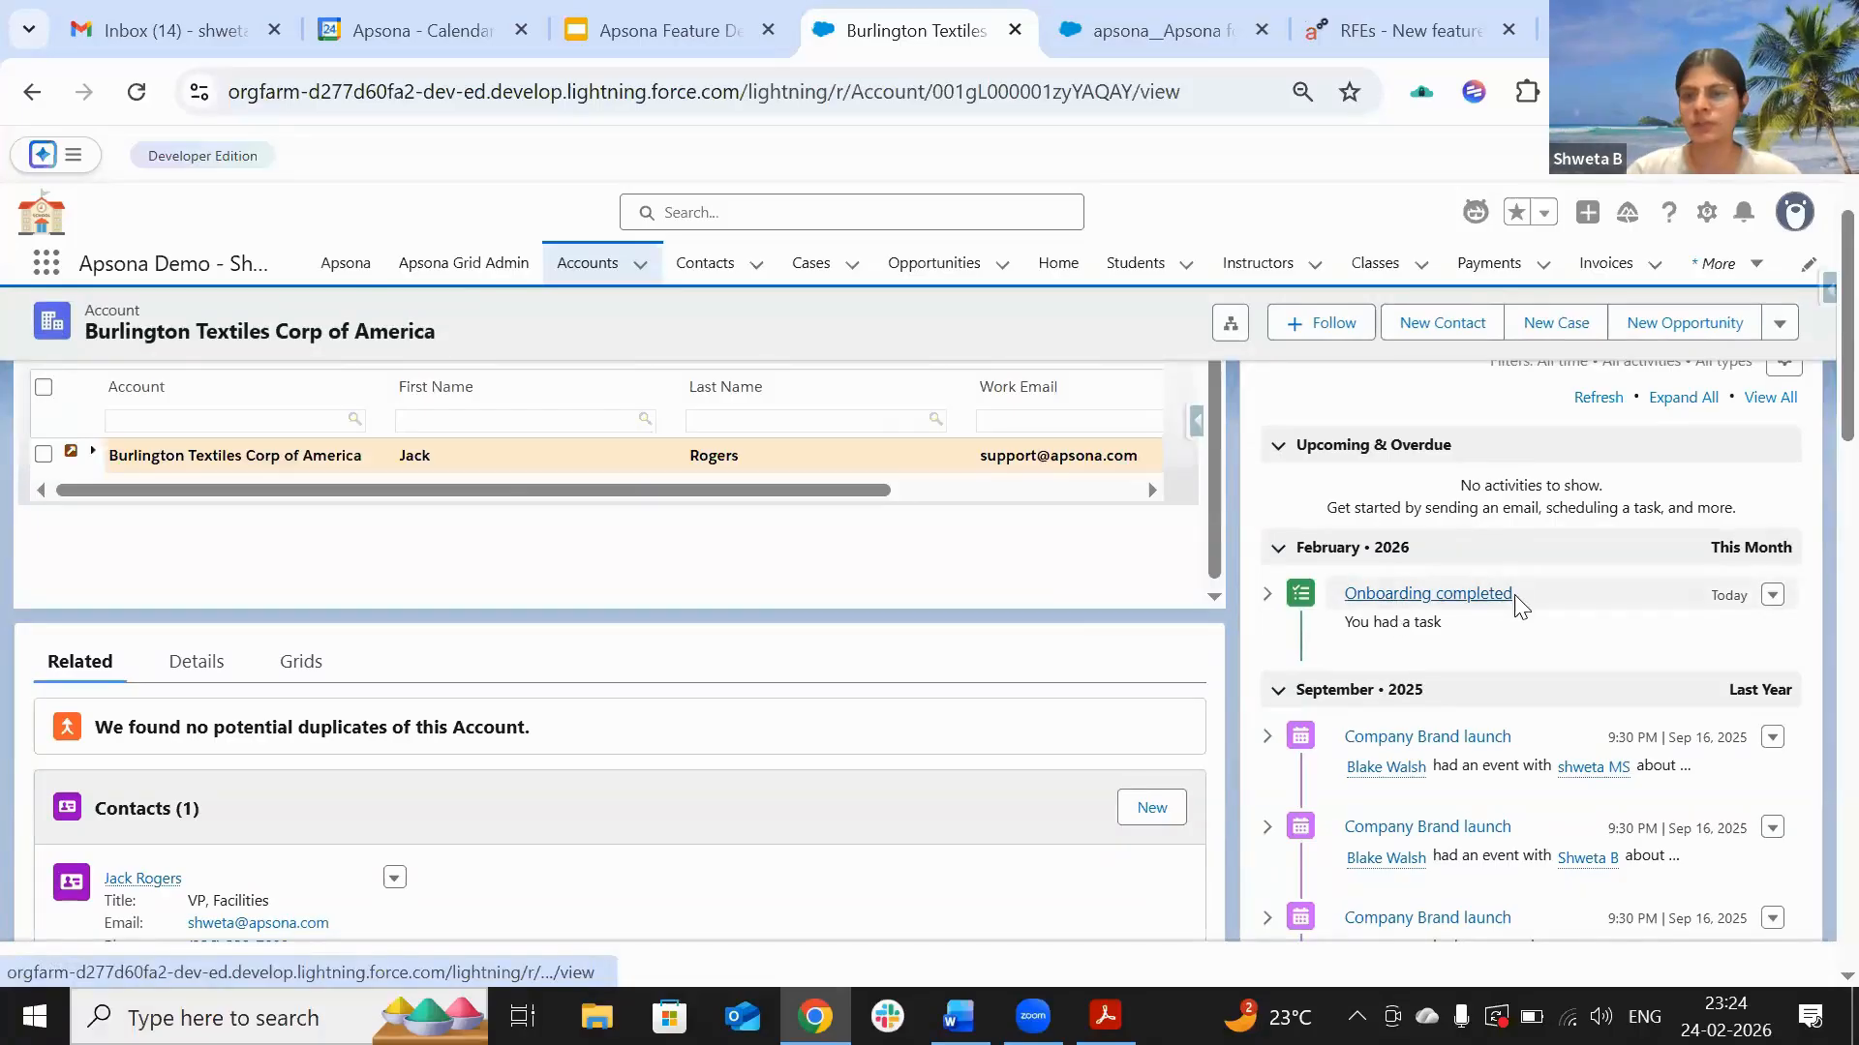
click(1446, 596)
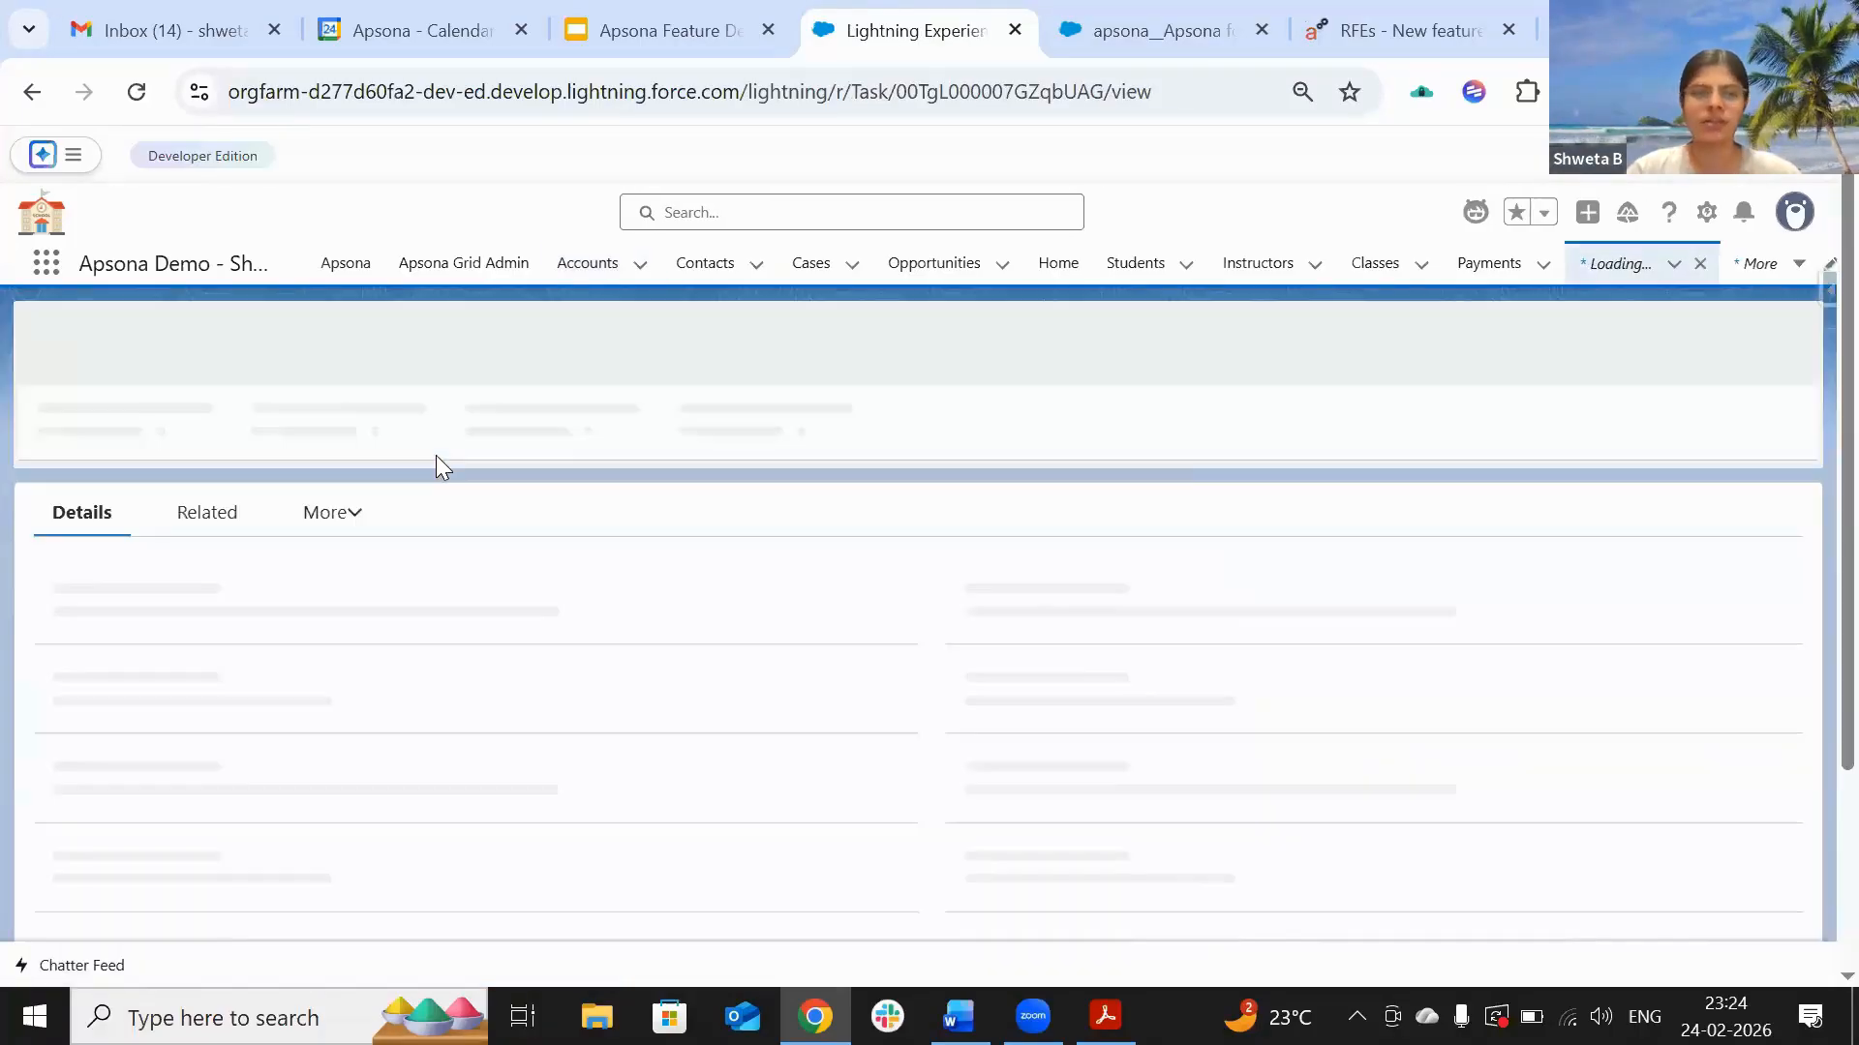
click(31, 92)
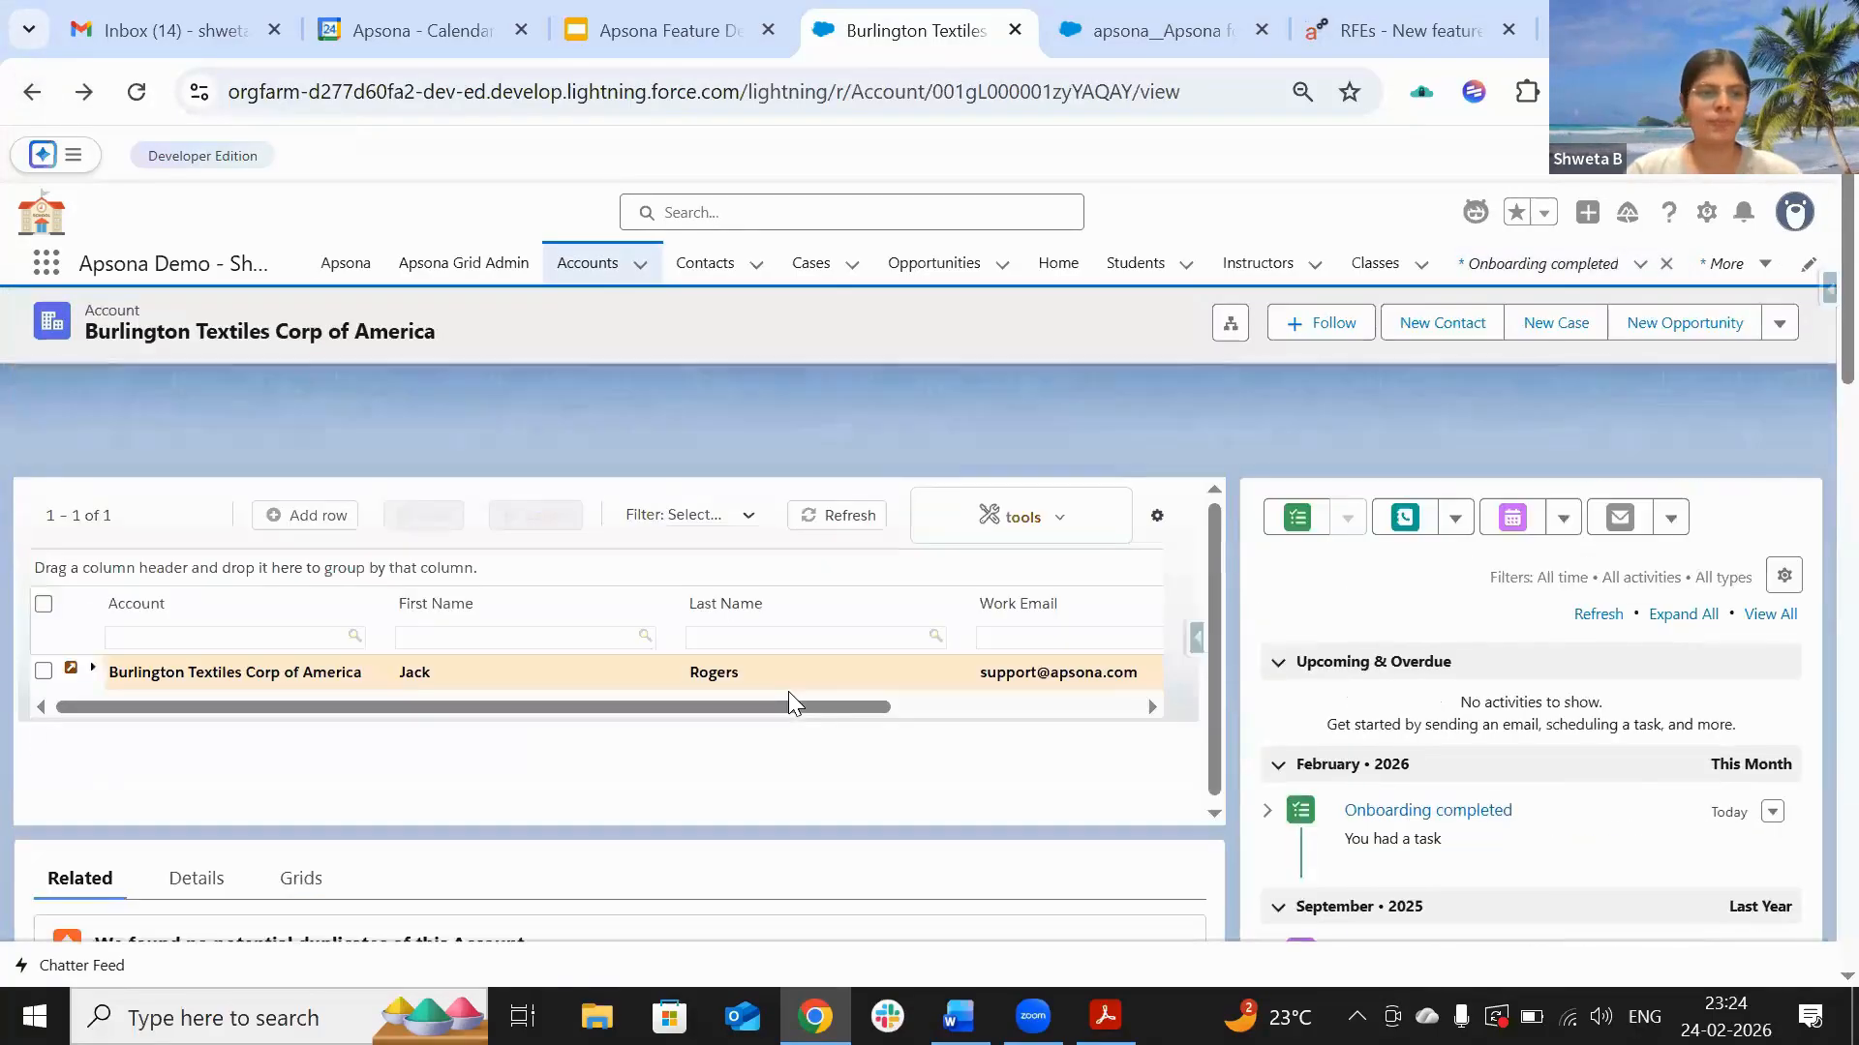
Step: Confirm Account Status shows Email Sent in the account details, then return to the slide deck
scroll(788, 691, down, 4)
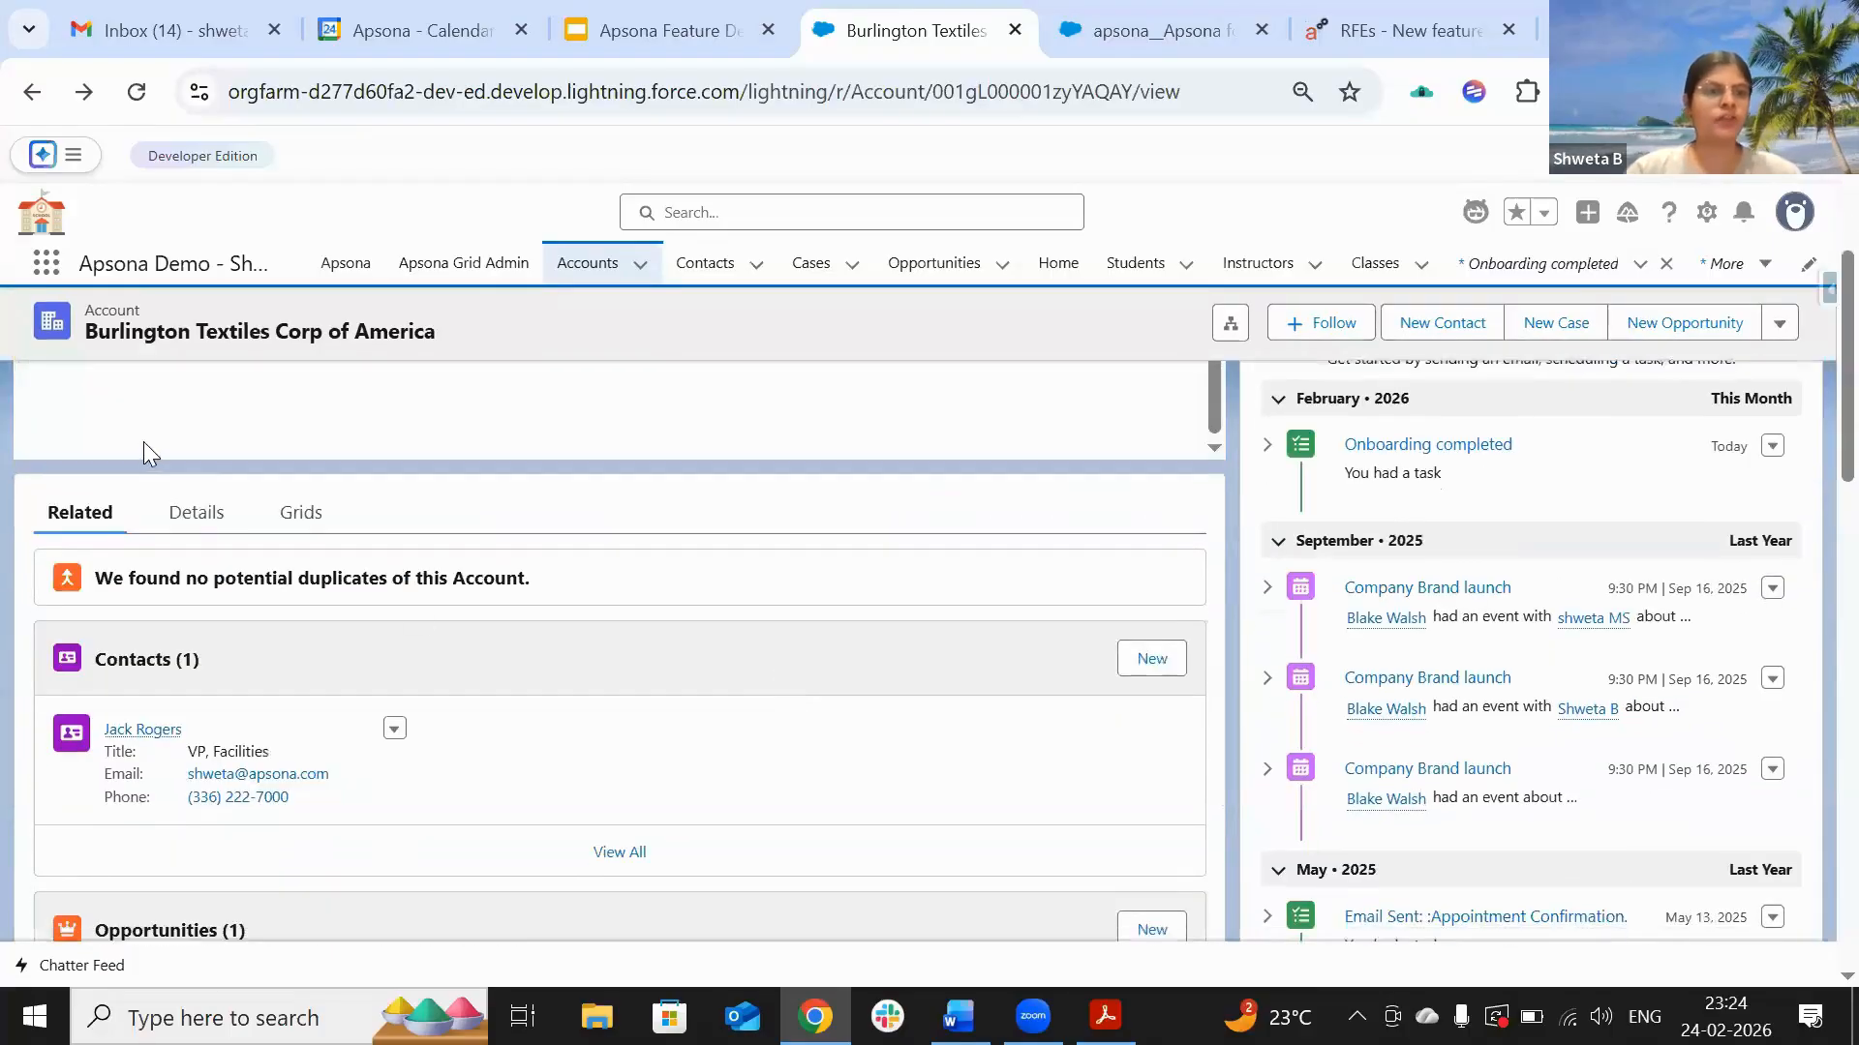
click(197, 515)
scroll(452, 721, down, 4)
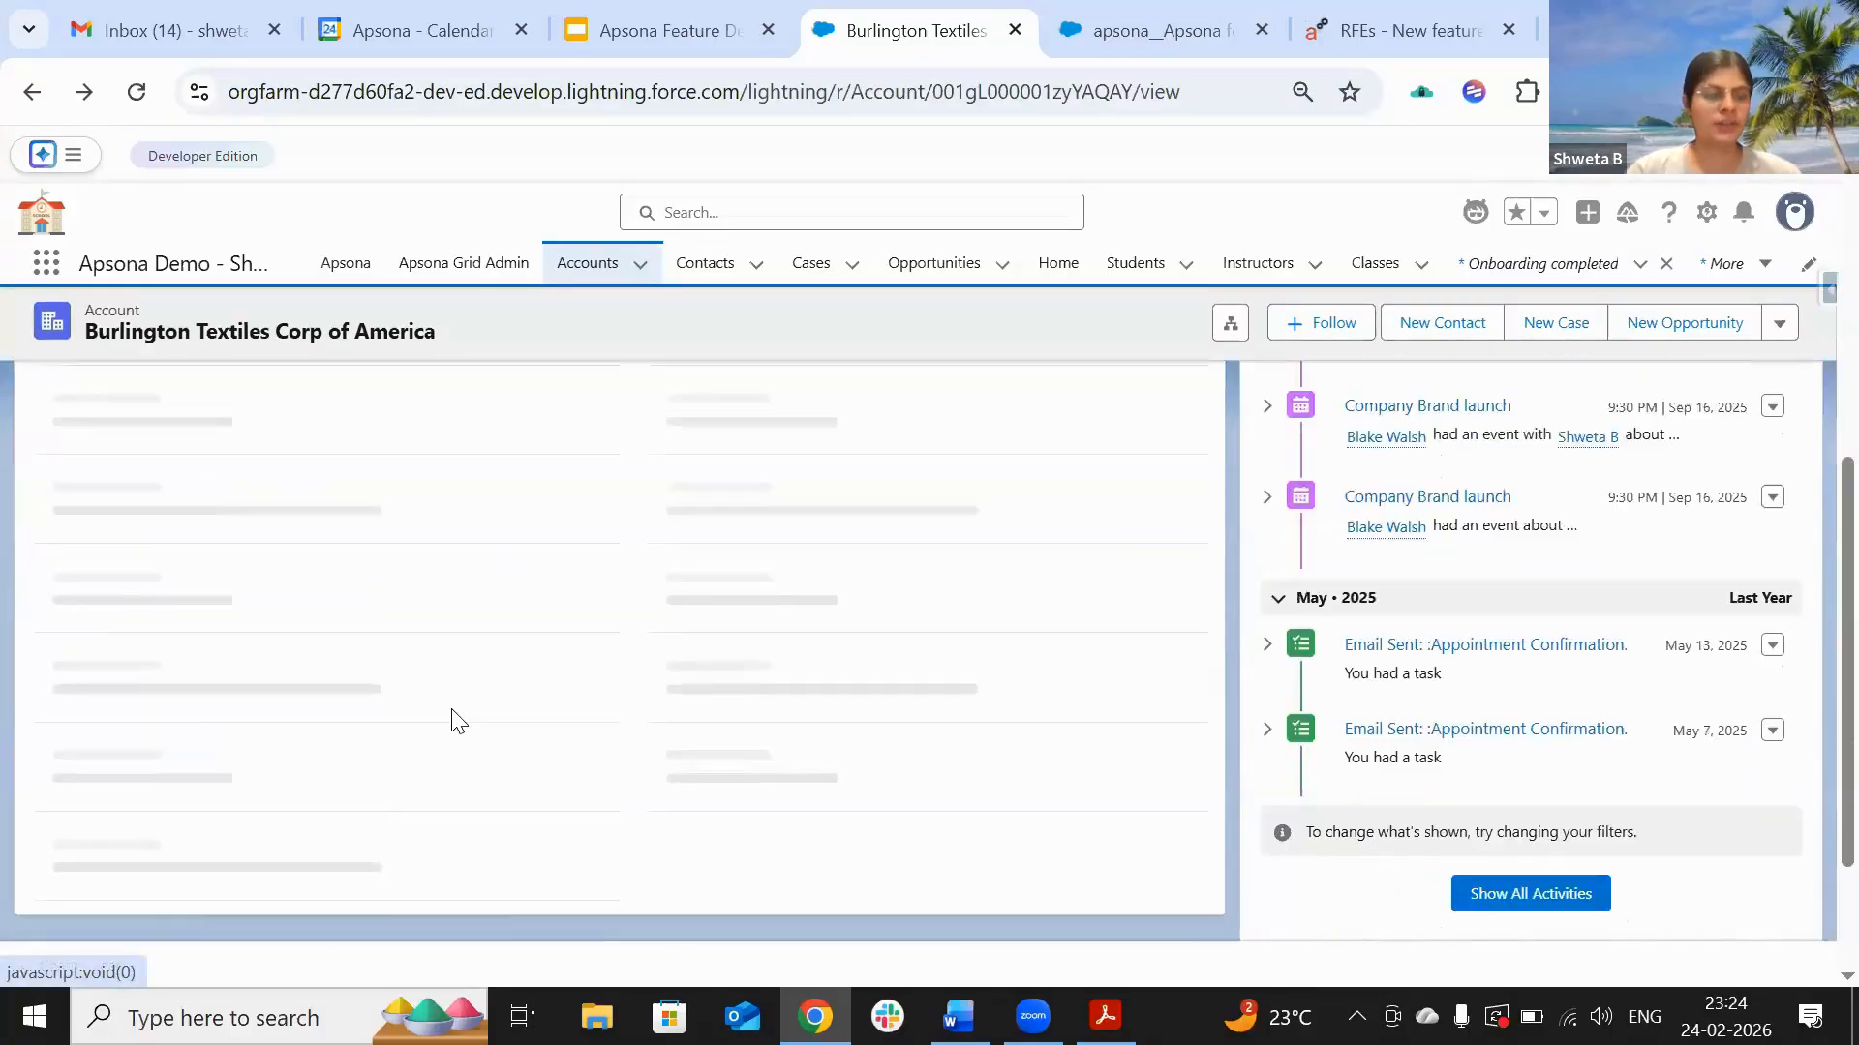
scroll(452, 718, down, 2)
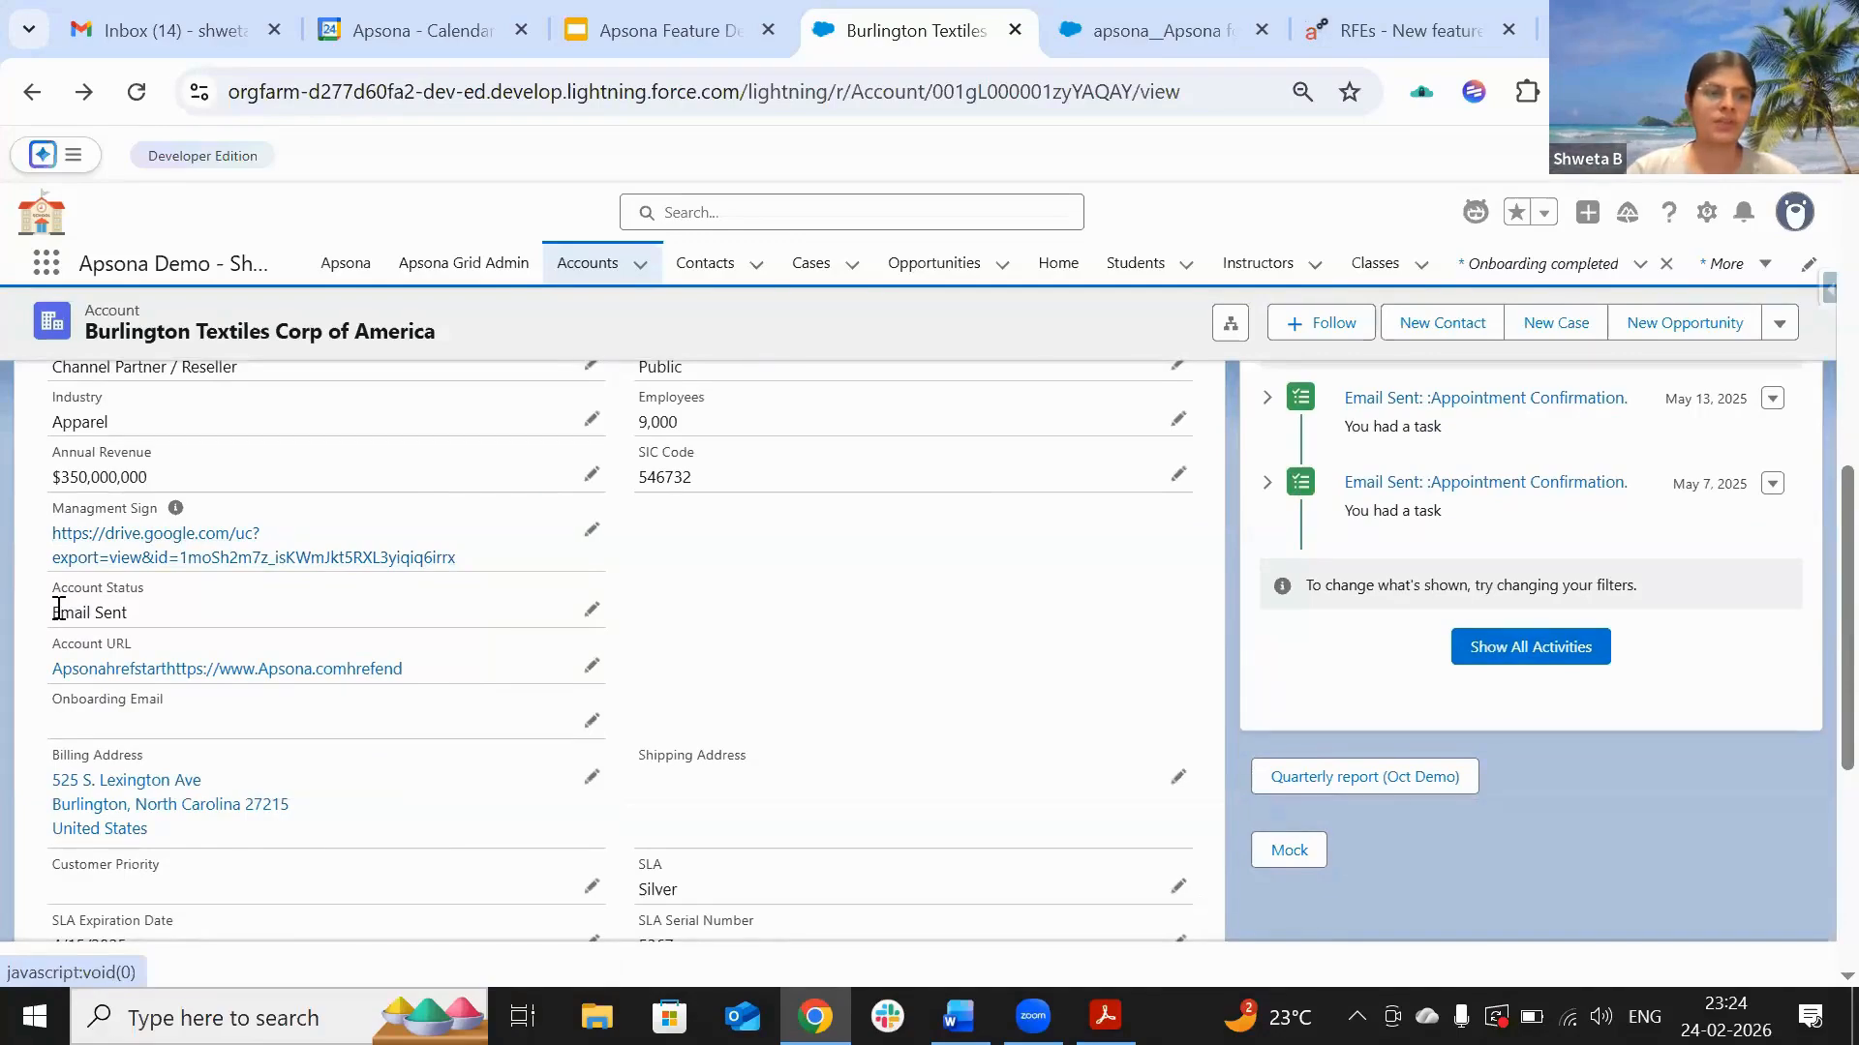
drag(55, 607, 135, 612)
scroll(755, 564, down, 1)
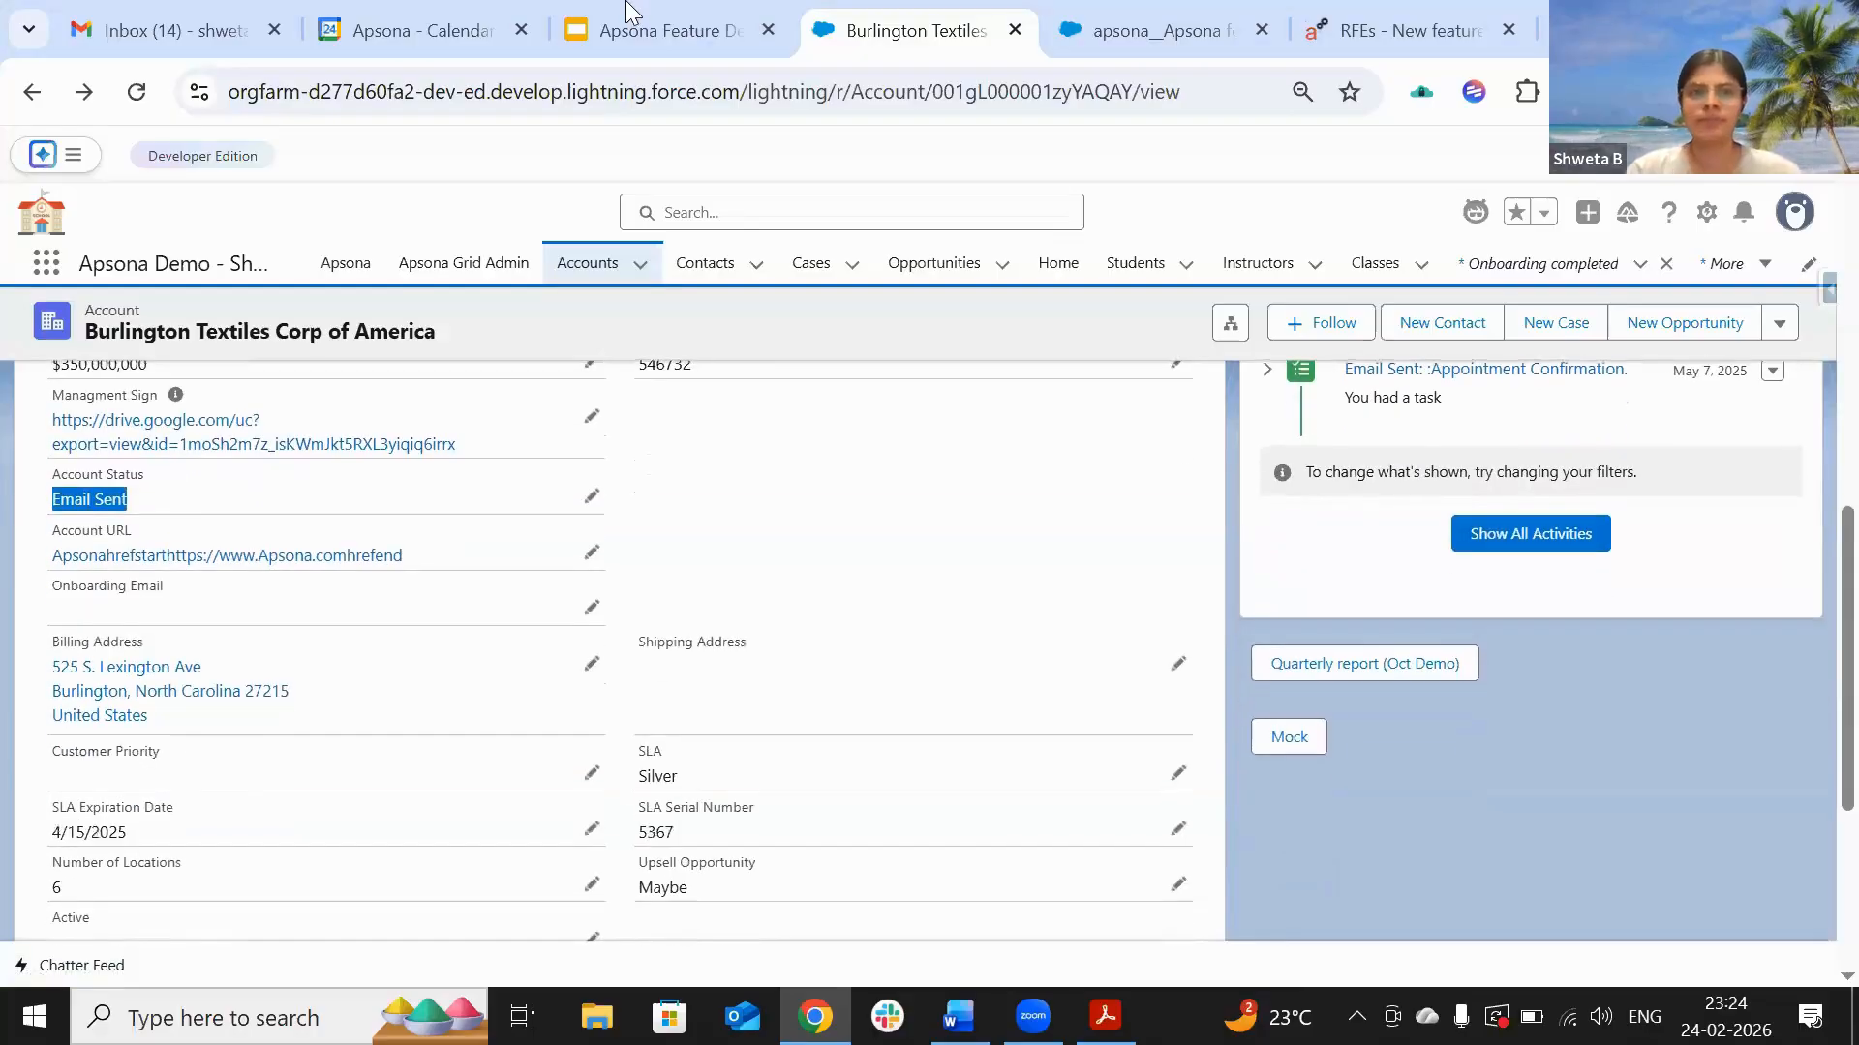
click(635, 33)
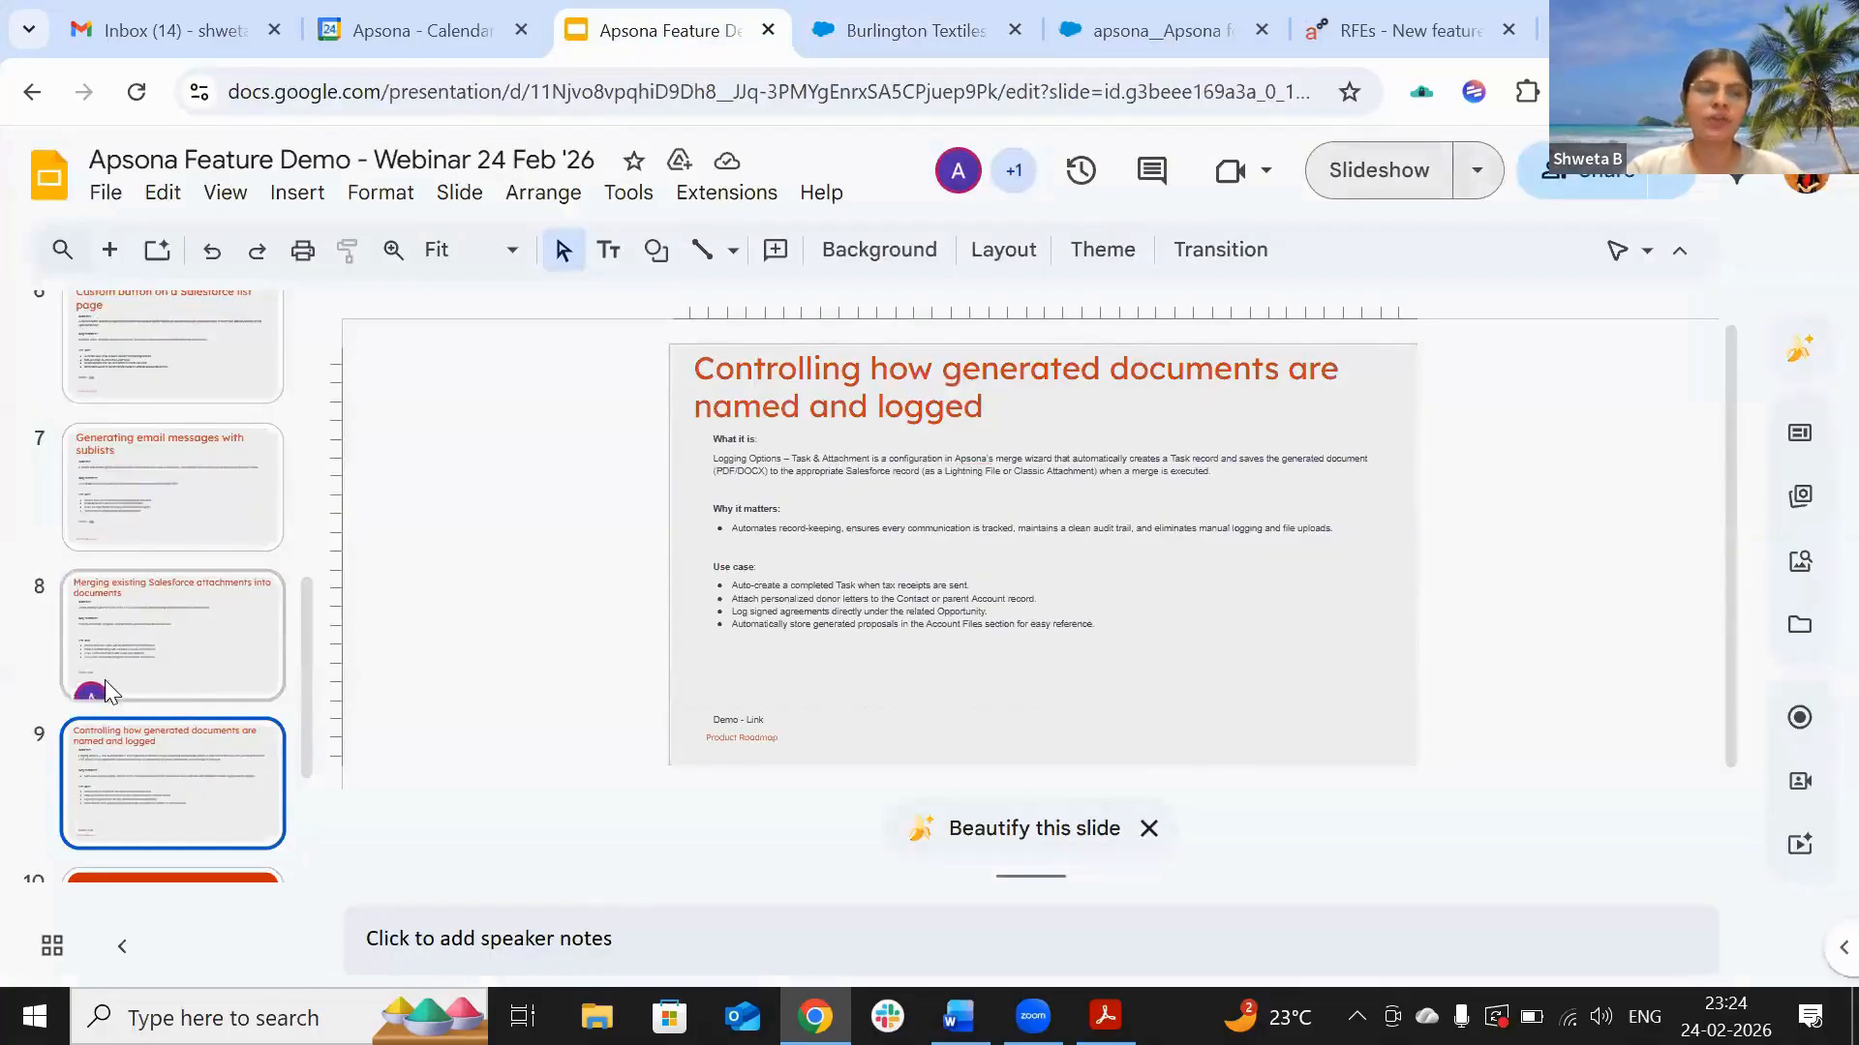
click(151, 635)
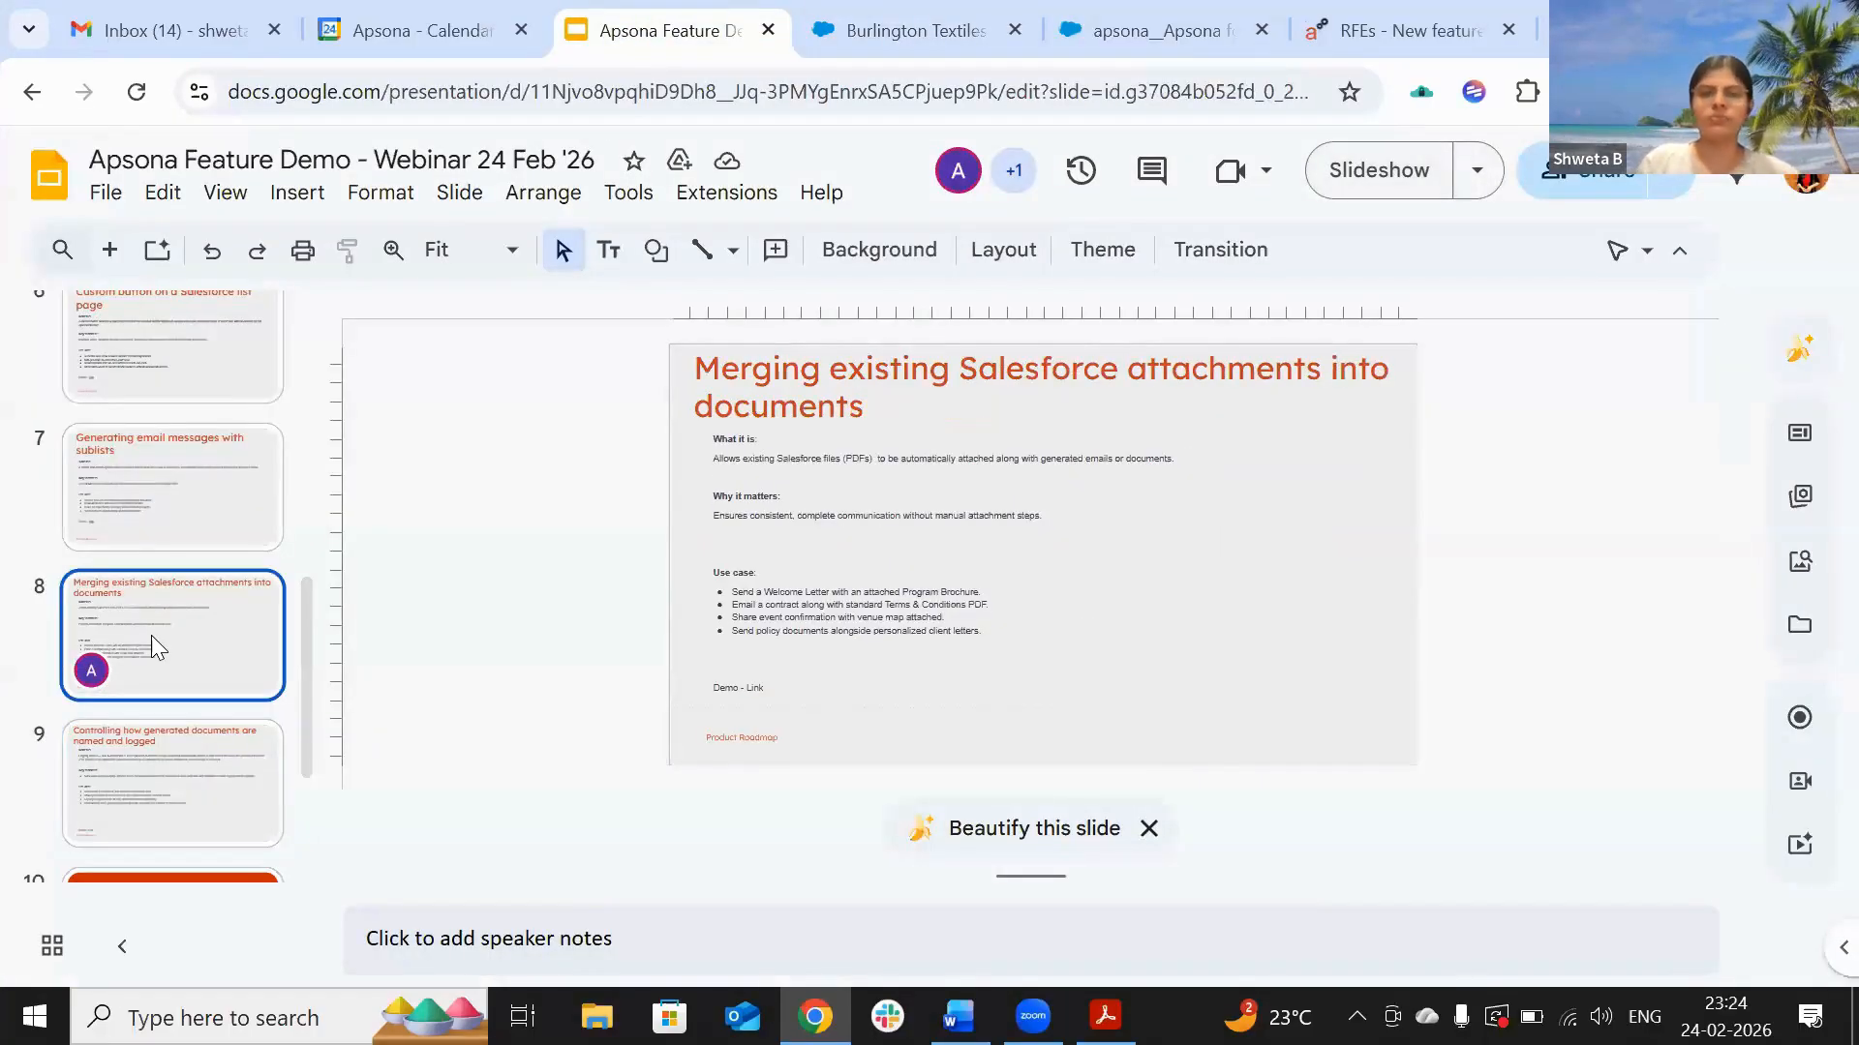
key(Down)
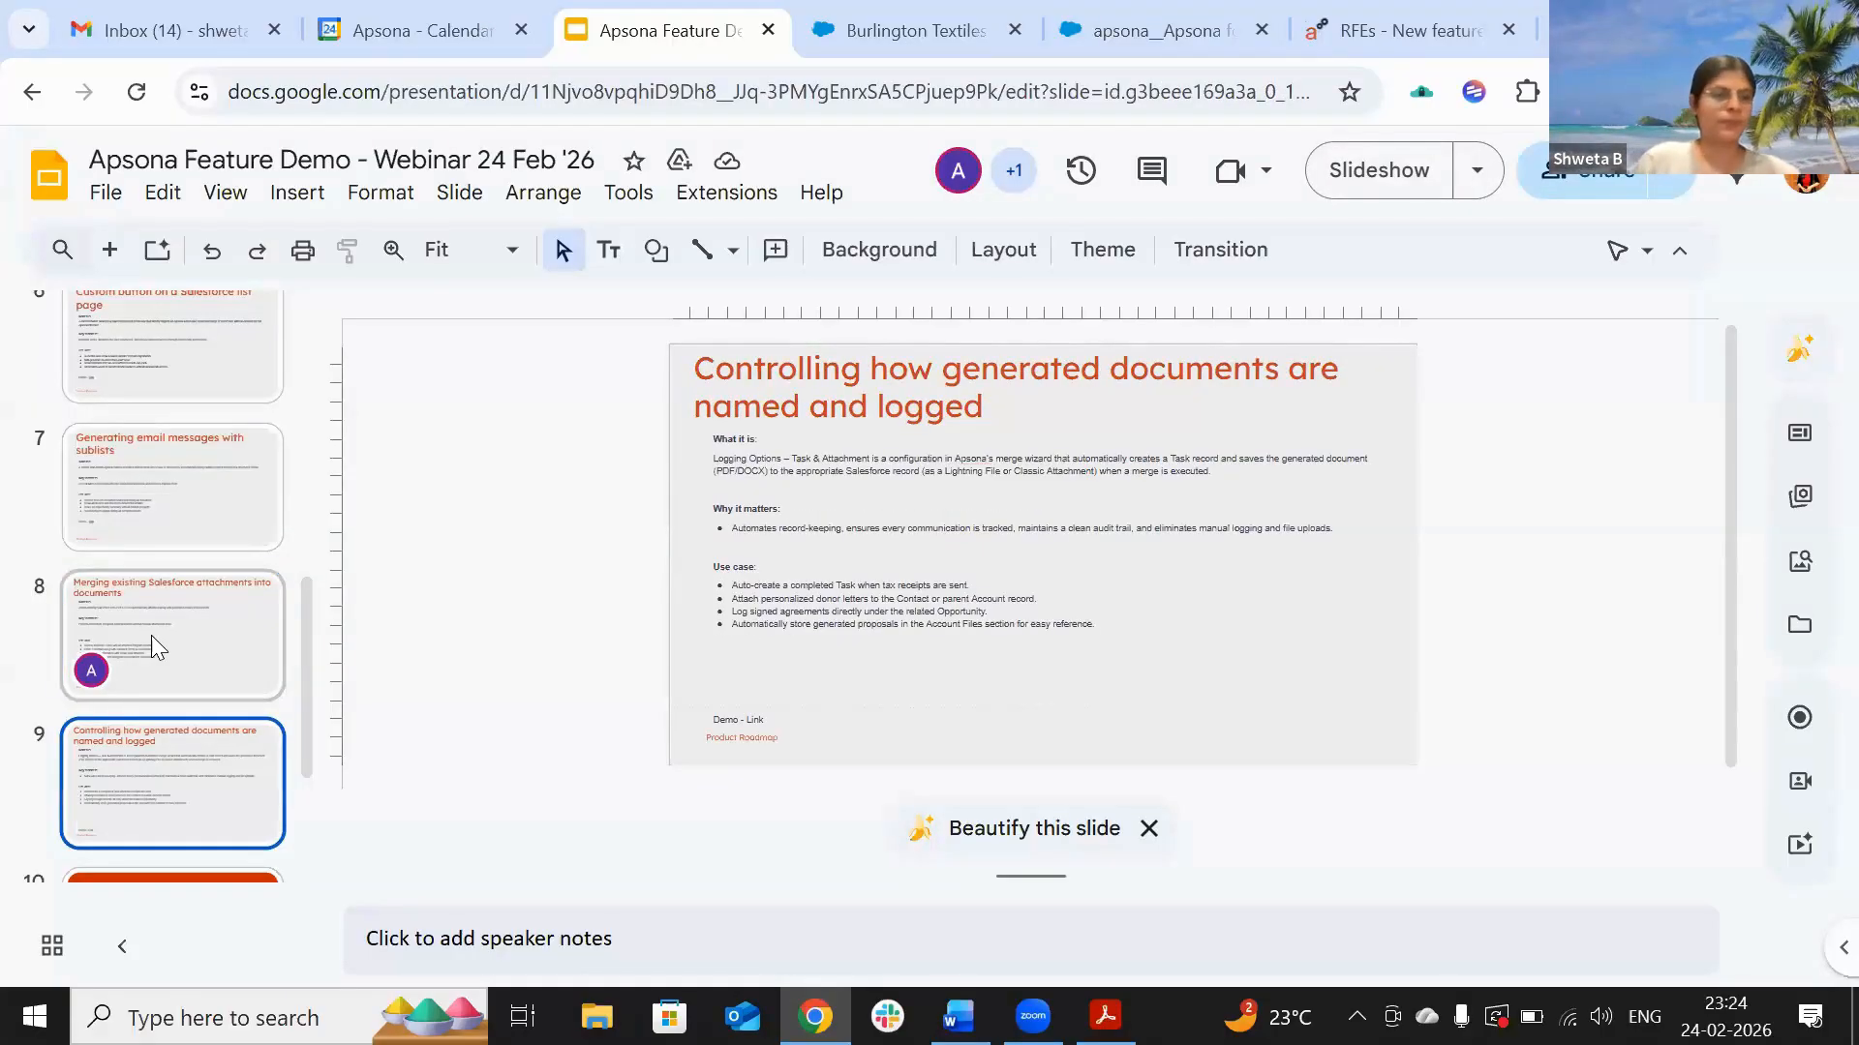
scroll(151, 635, down, 2)
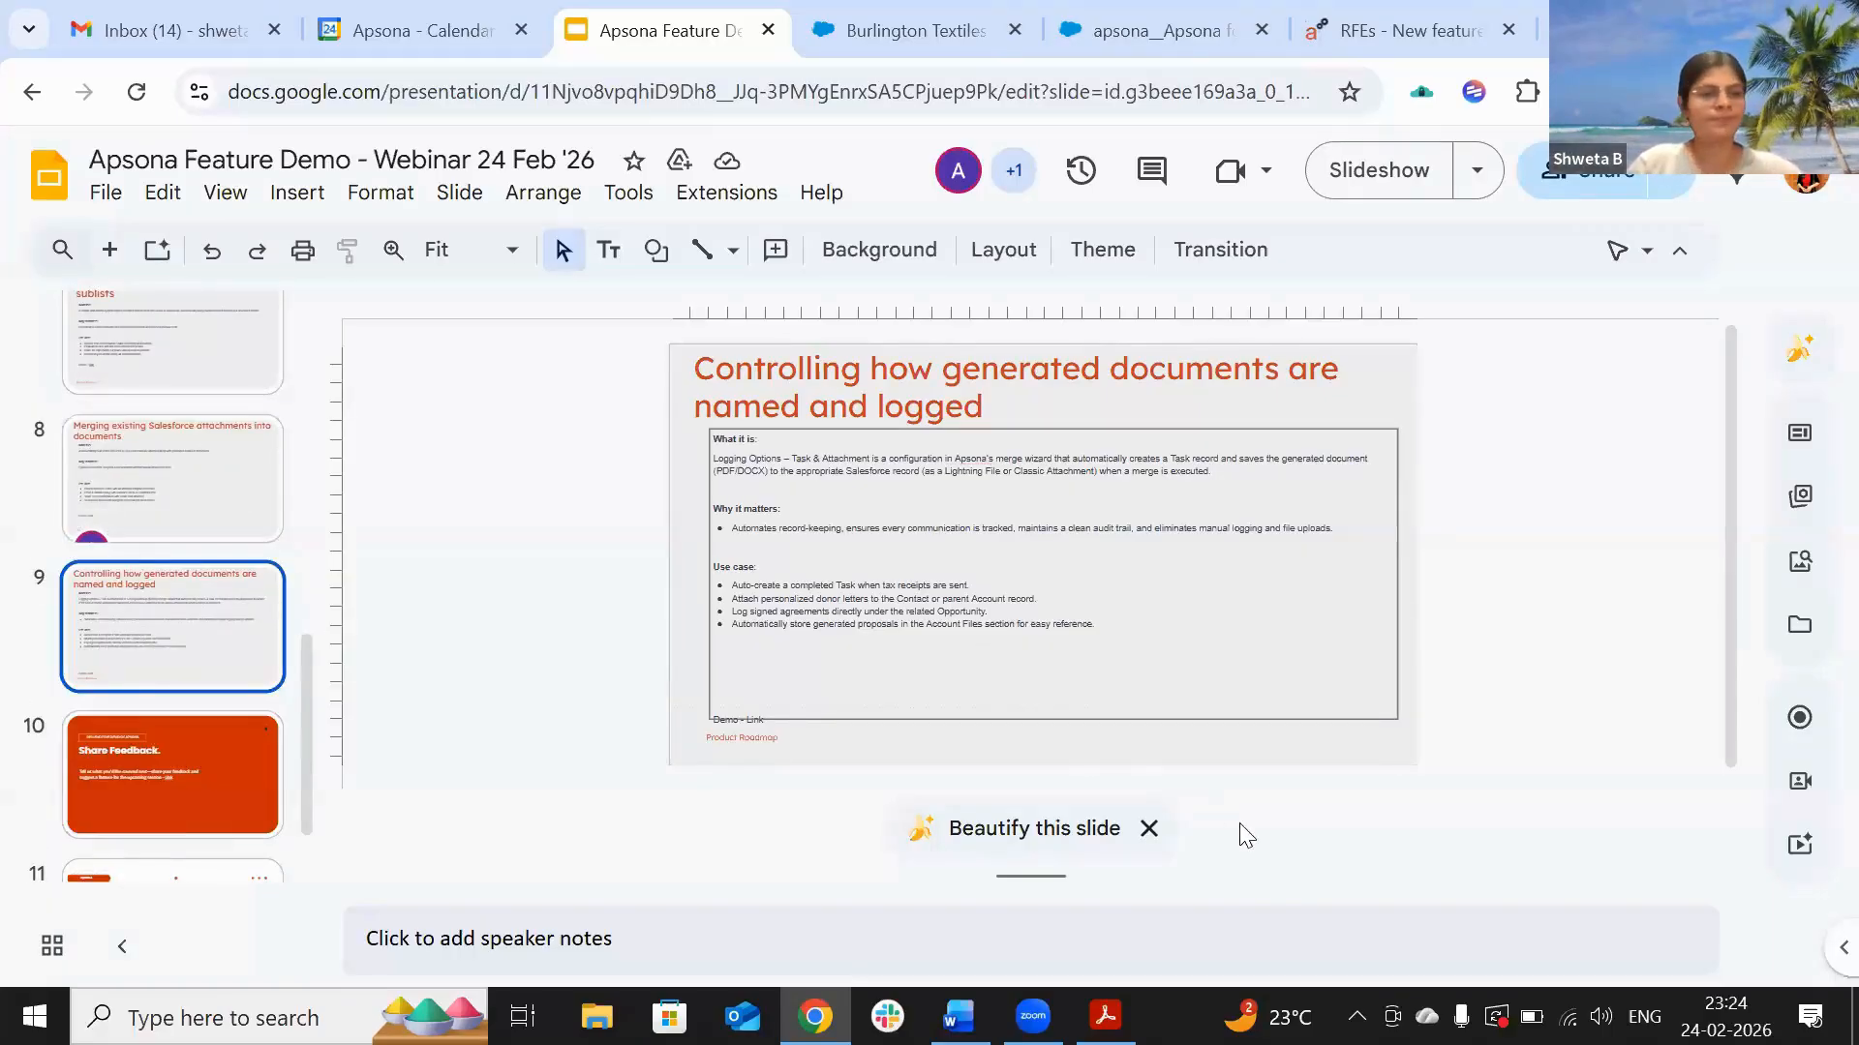
scroll(169, 614, up, 2)
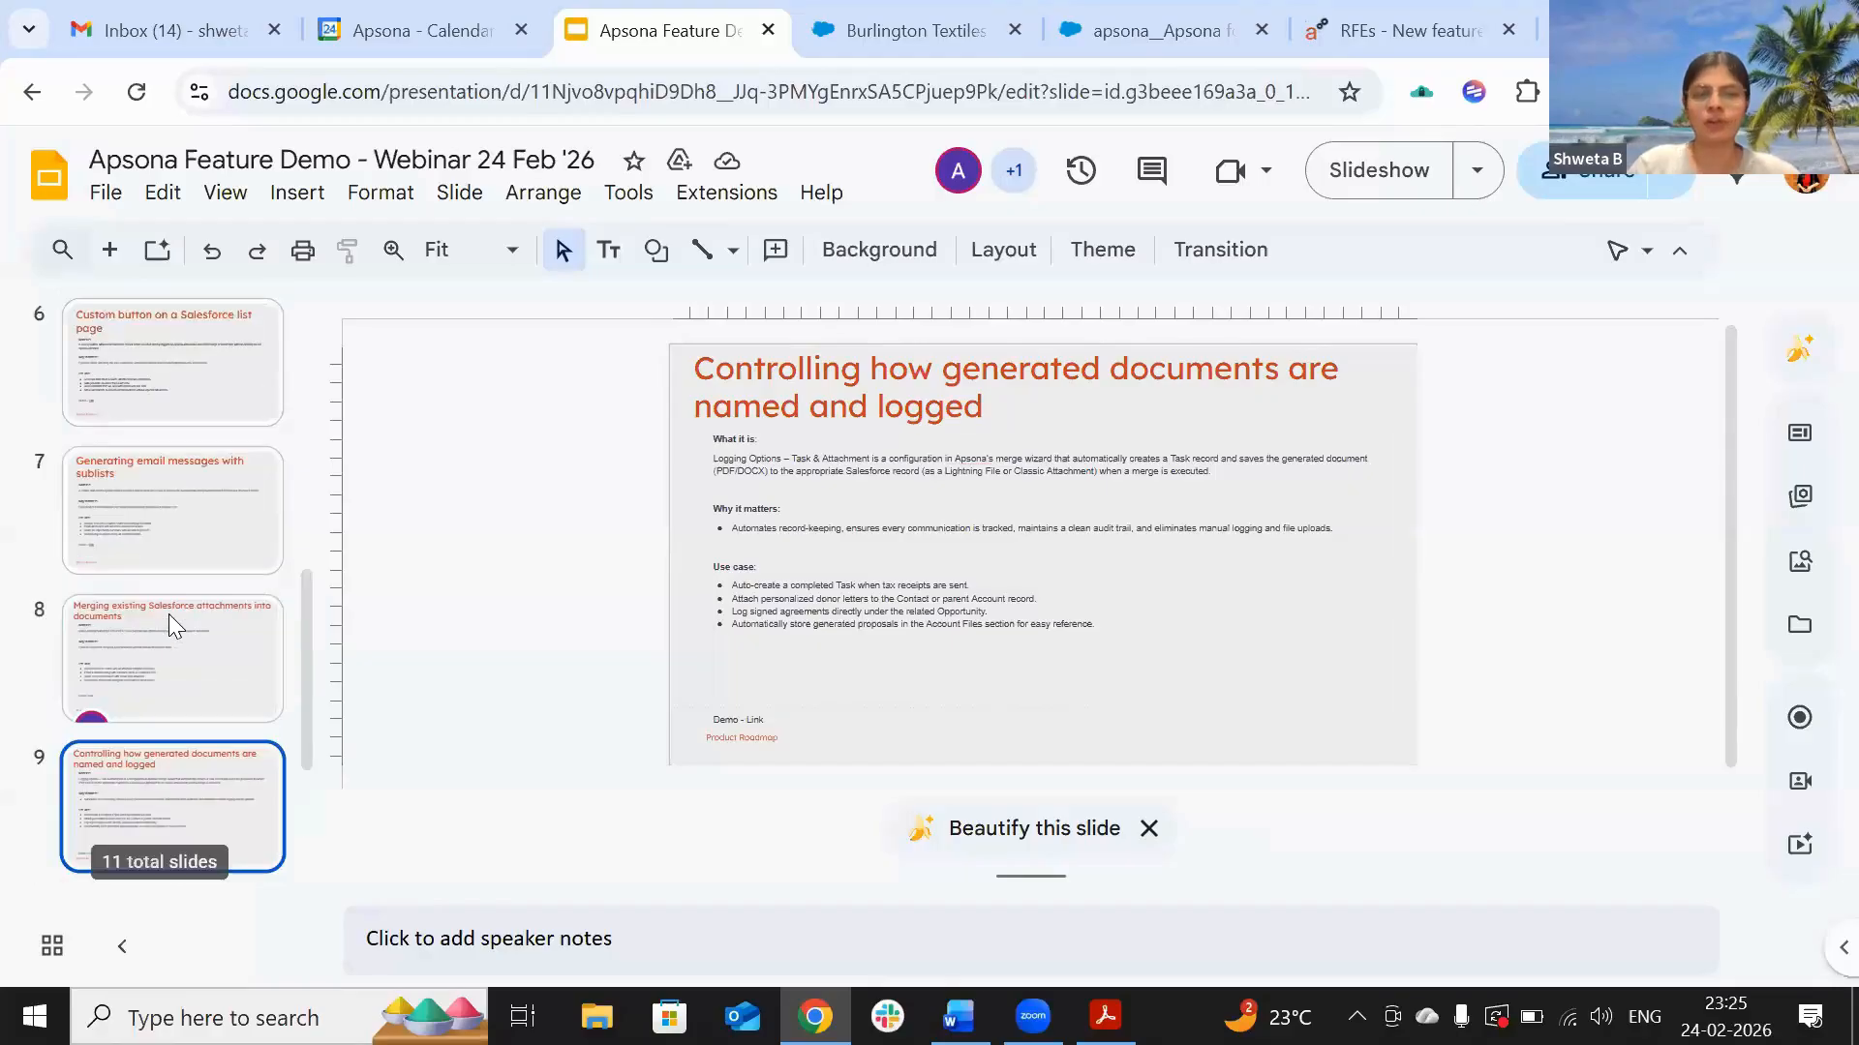